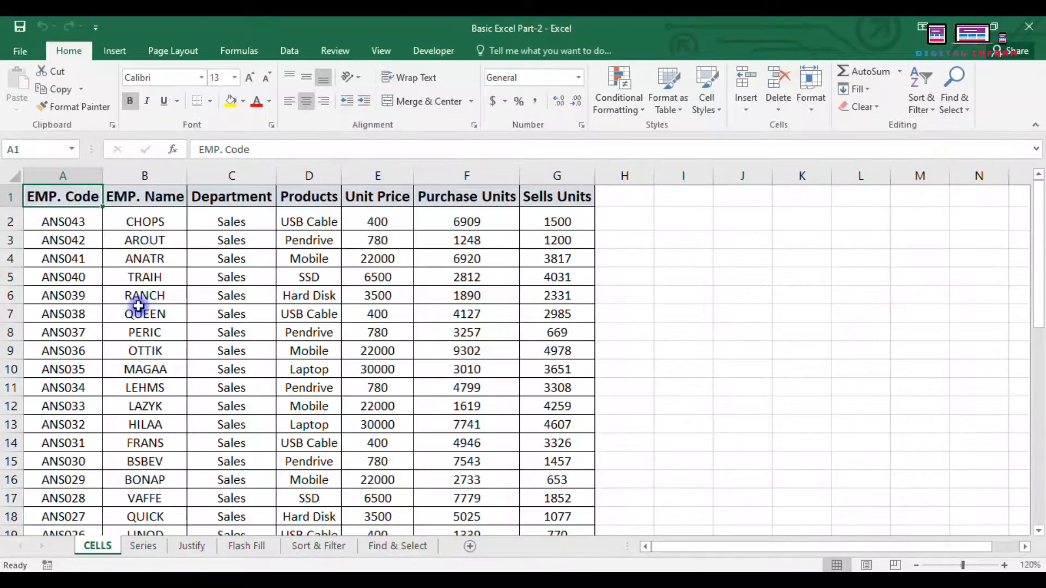
Step: Explore table cells, column H and row 5 while reviewing the Insert options list
left_click(55, 257)
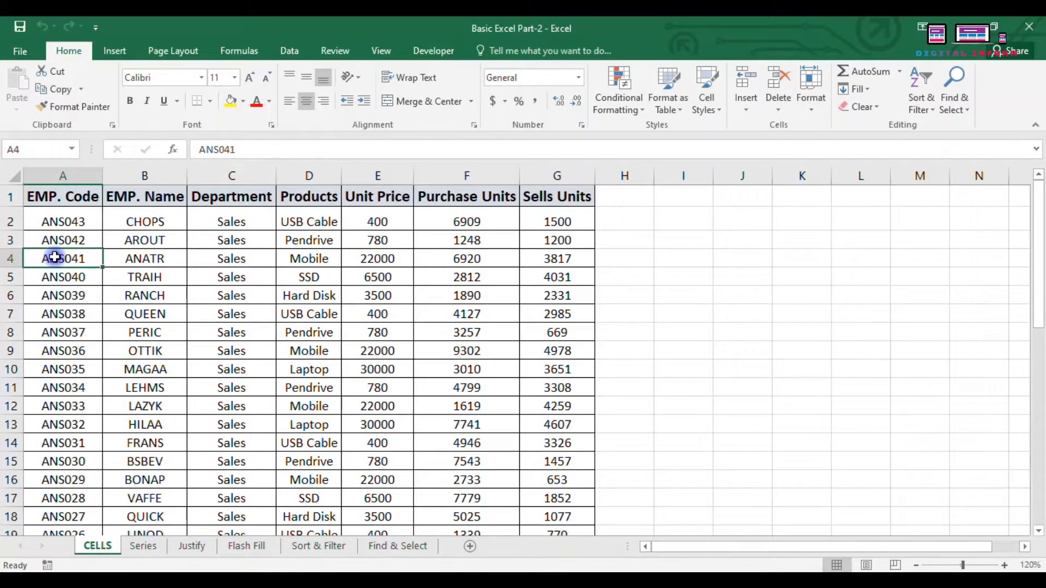
left_click(48, 200)
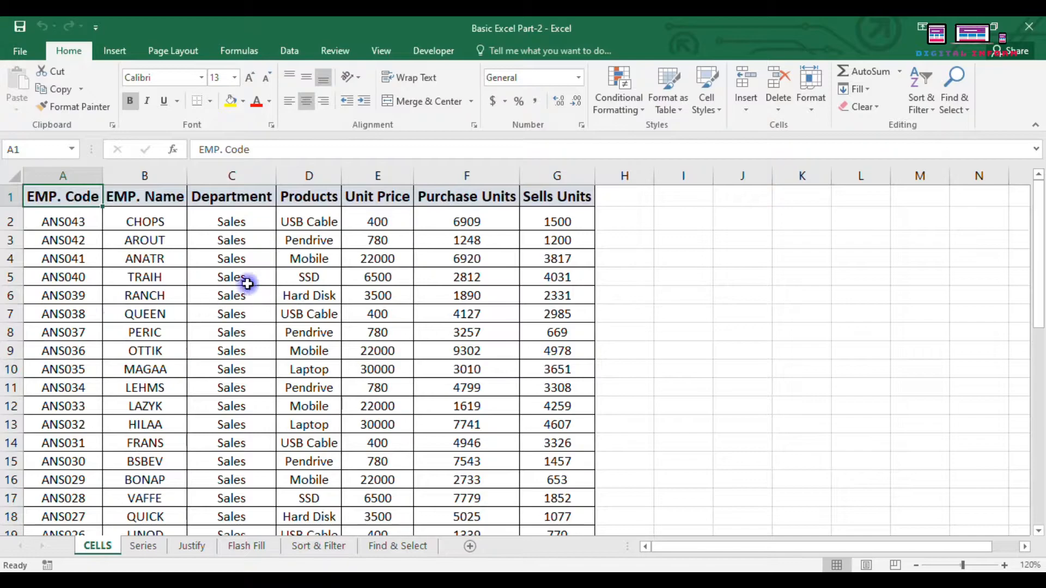
left_click(625, 276)
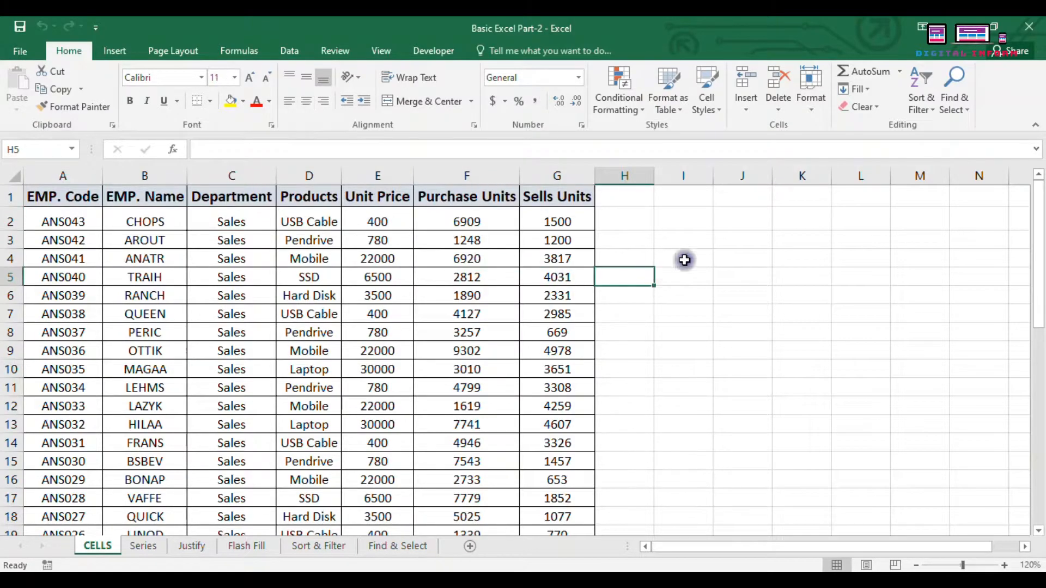
left_click(446, 295)
left_click(744, 111)
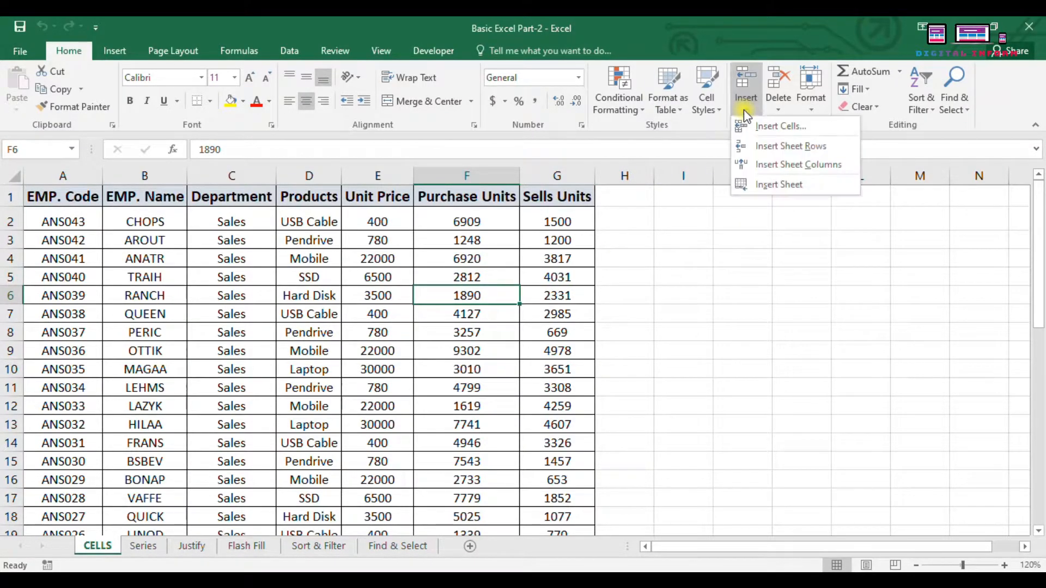
left_click(728, 297)
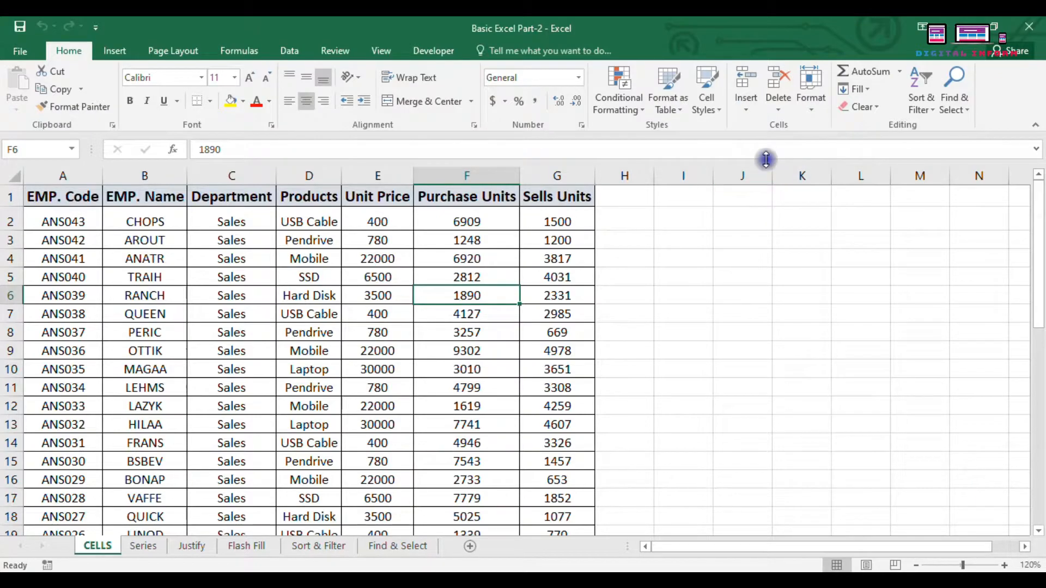
left_click(752, 115)
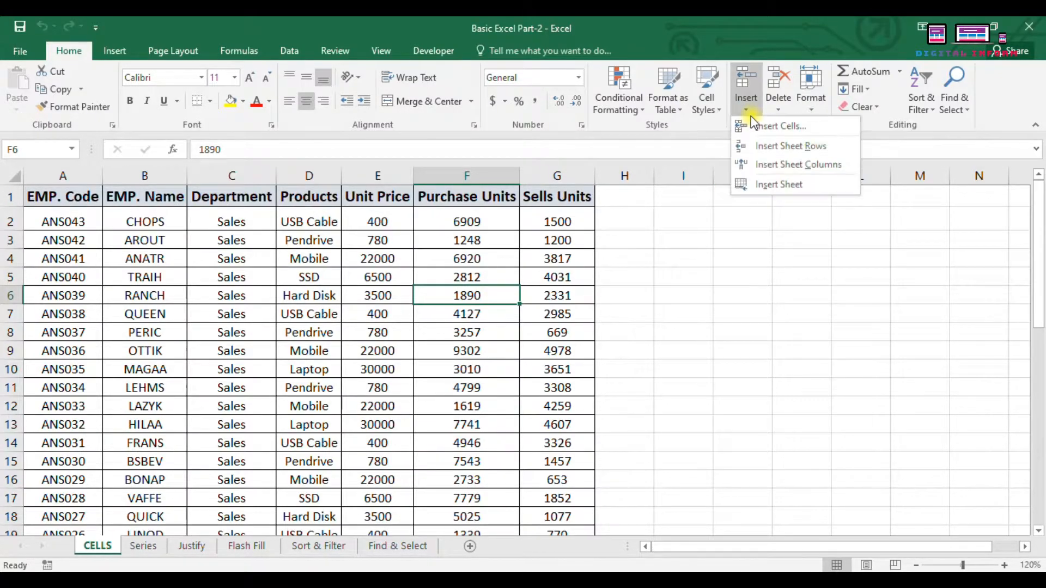
left_click(661, 252)
left_click(647, 249)
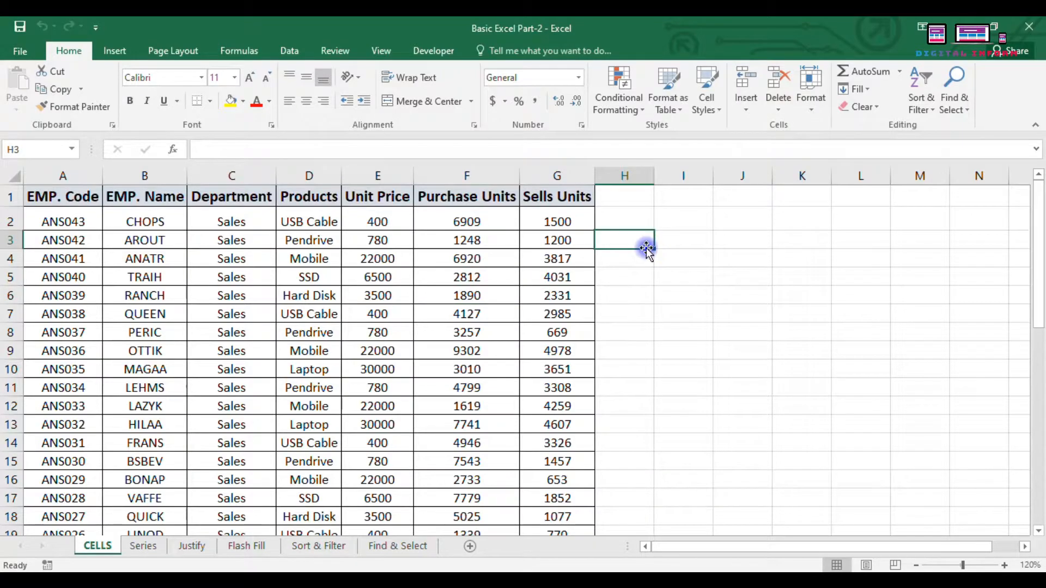
left_click(621, 174)
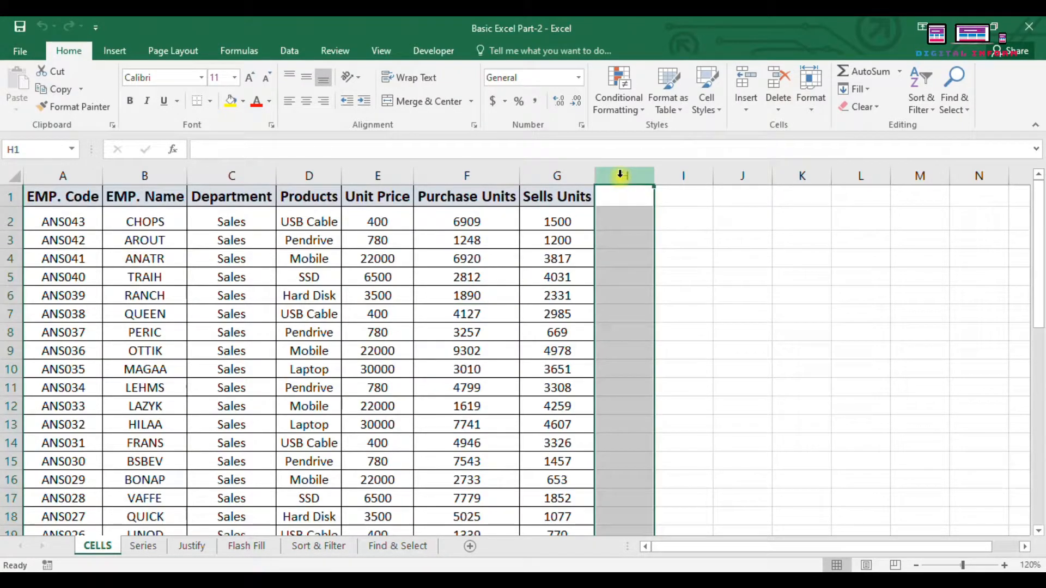
left_click(17, 275)
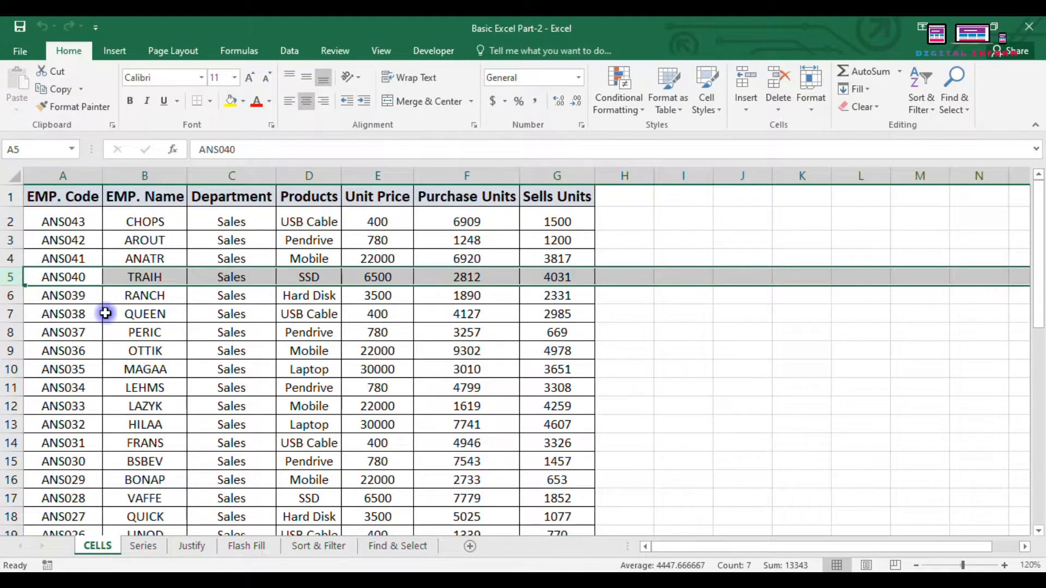
left_click(433, 406)
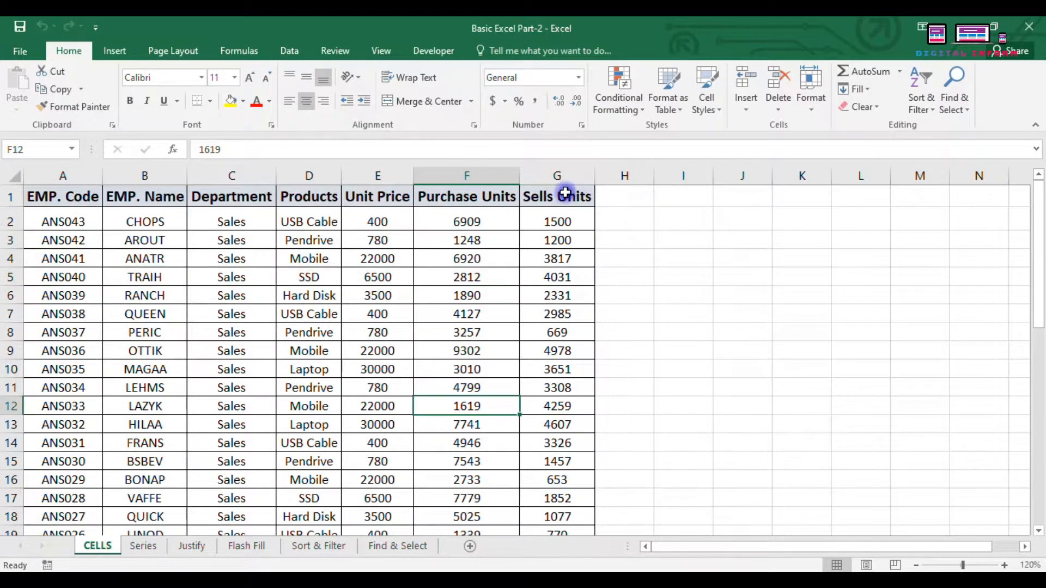
Step: Review the Insert options with cell H2, column H and row 4 selected, inserting nothing
left_click(635, 223)
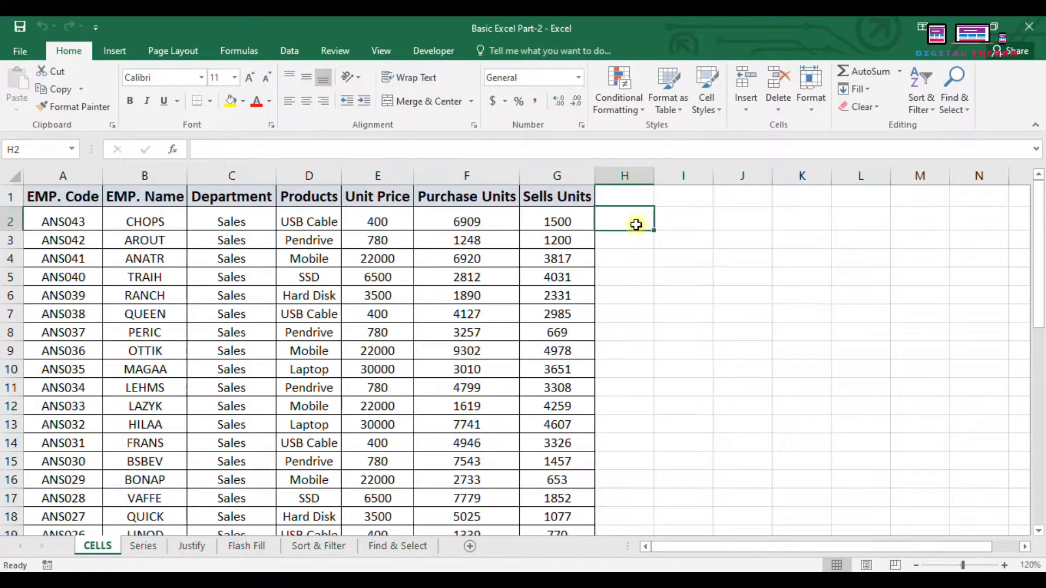
left_click(746, 113)
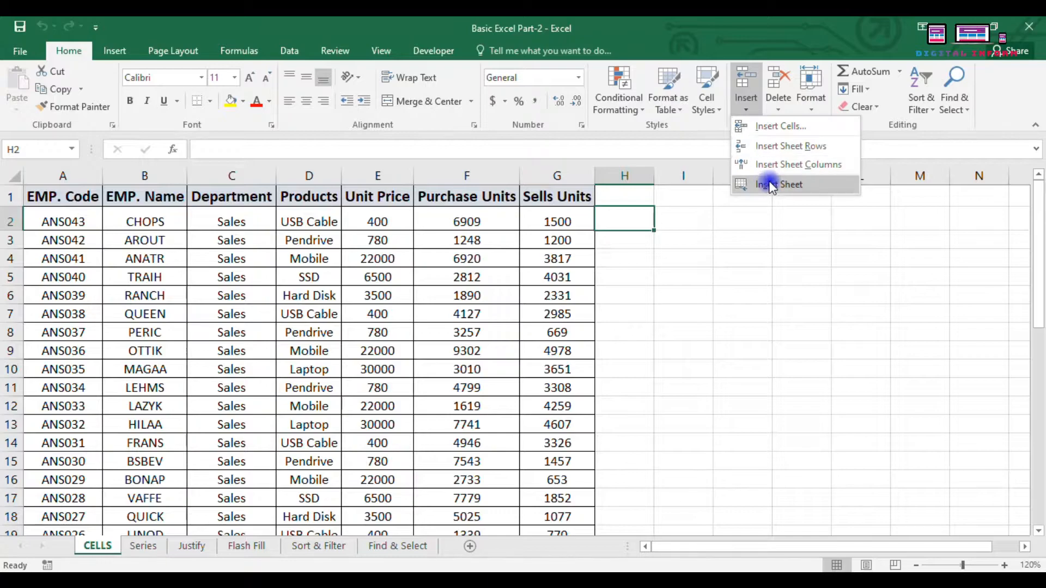
left_click(686, 333)
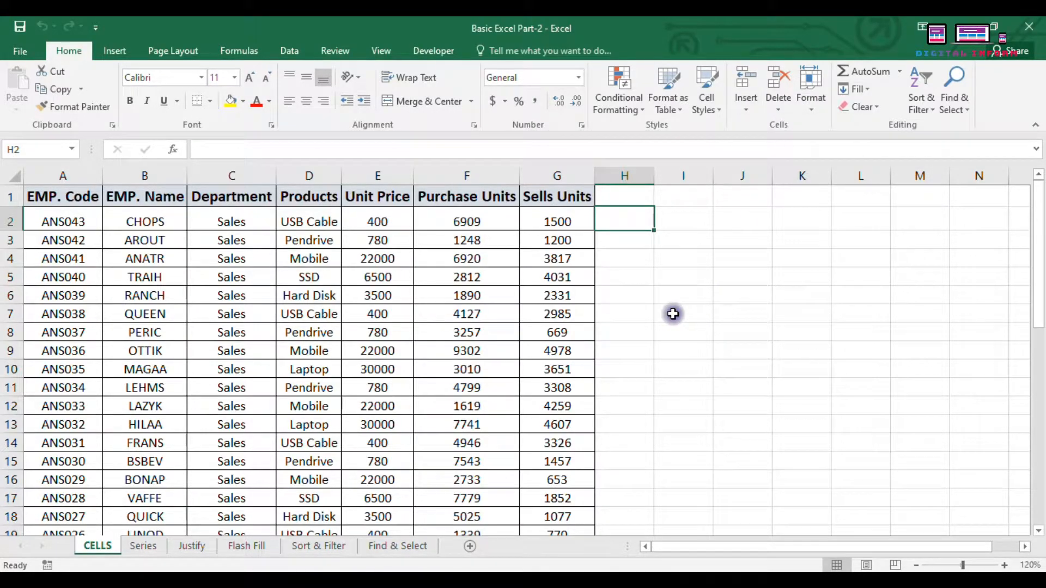
left_click(630, 170)
left_click(746, 112)
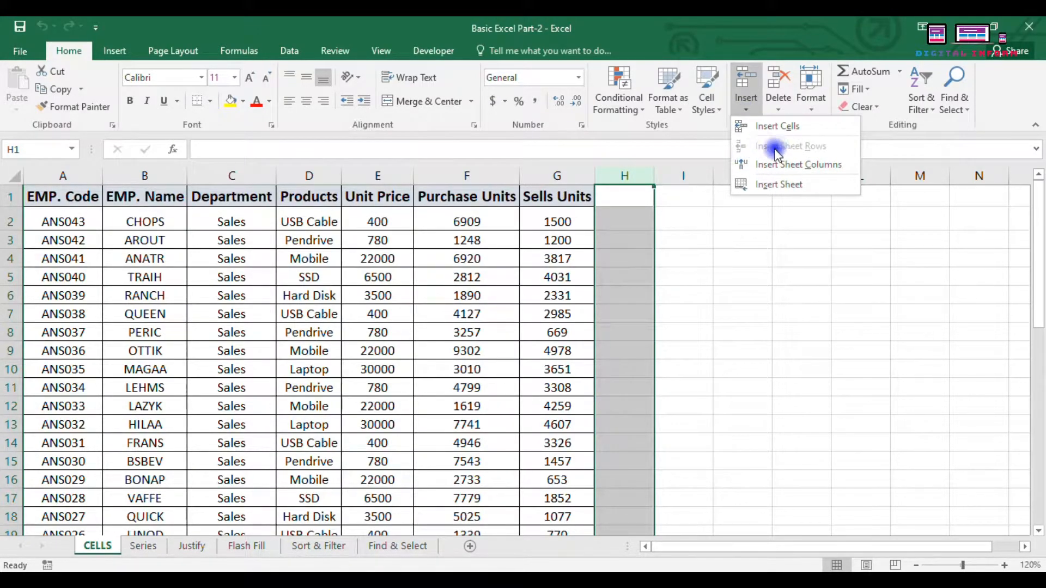
left_click(742, 248)
left_click(7, 258)
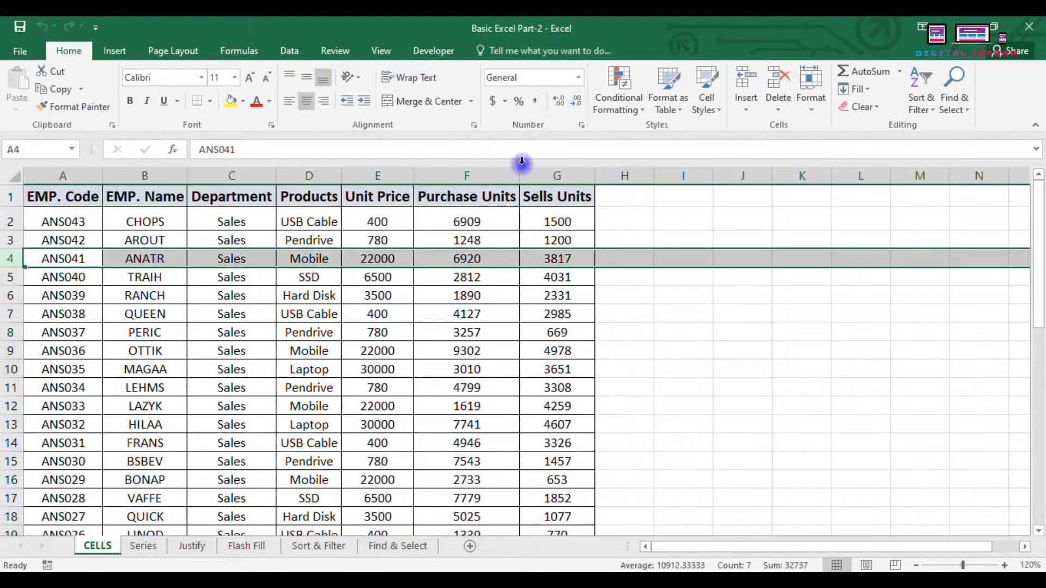
left_click(746, 106)
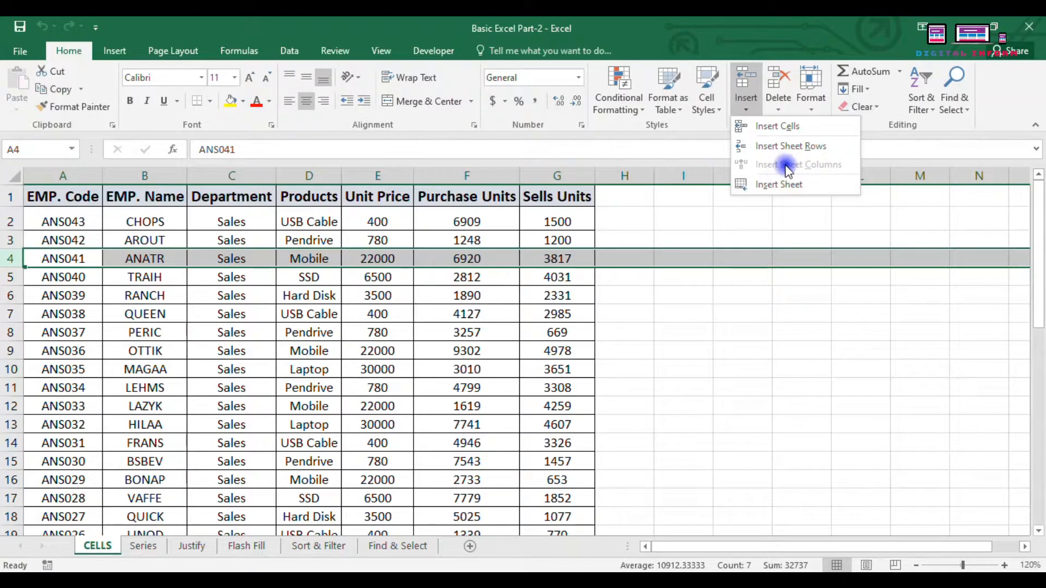
left_click(659, 330)
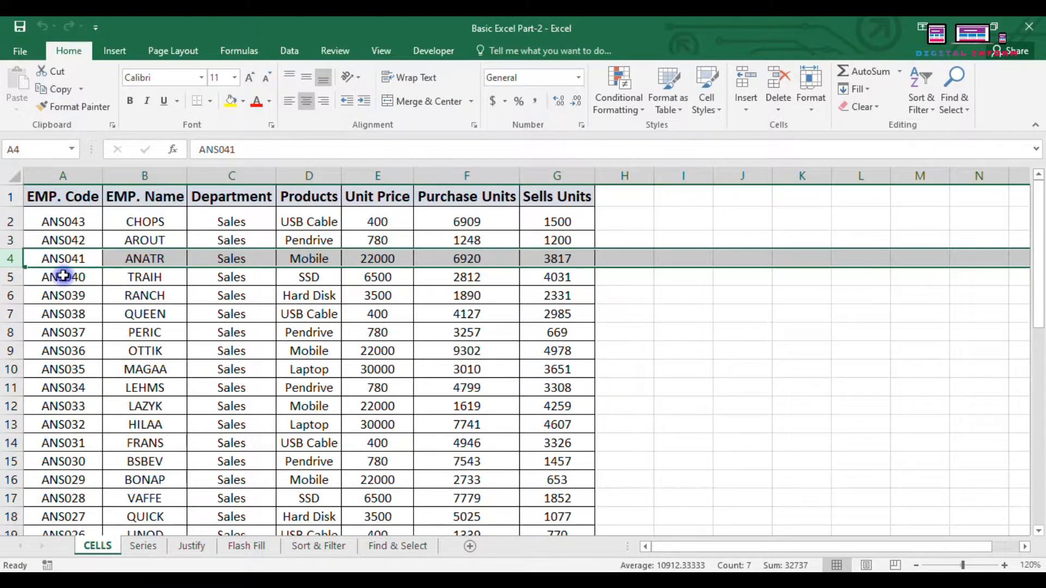
left_click(674, 325)
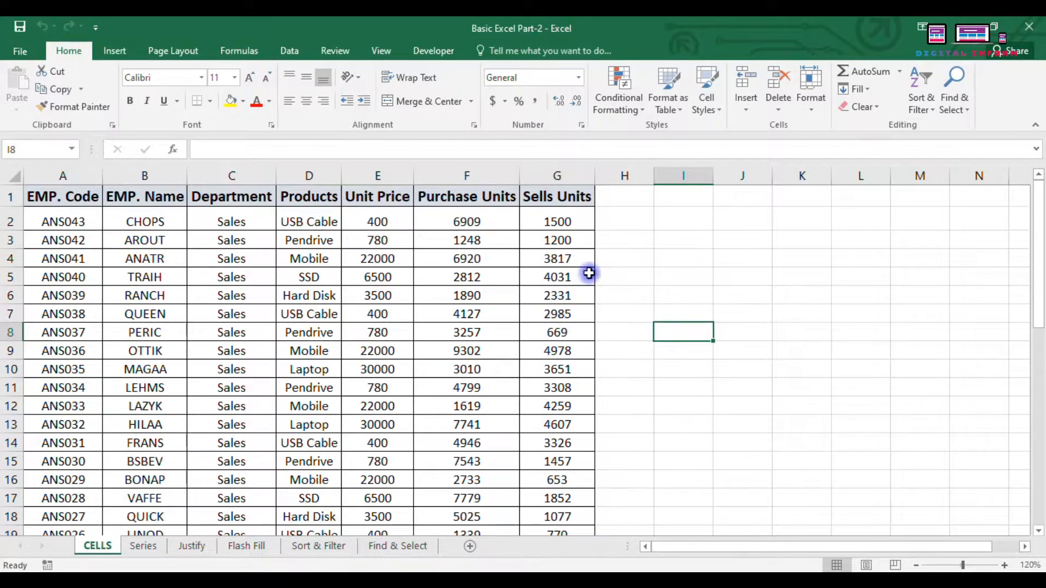
Step: Insert a blank column at column H, right of Sells Units
left_click(623, 174)
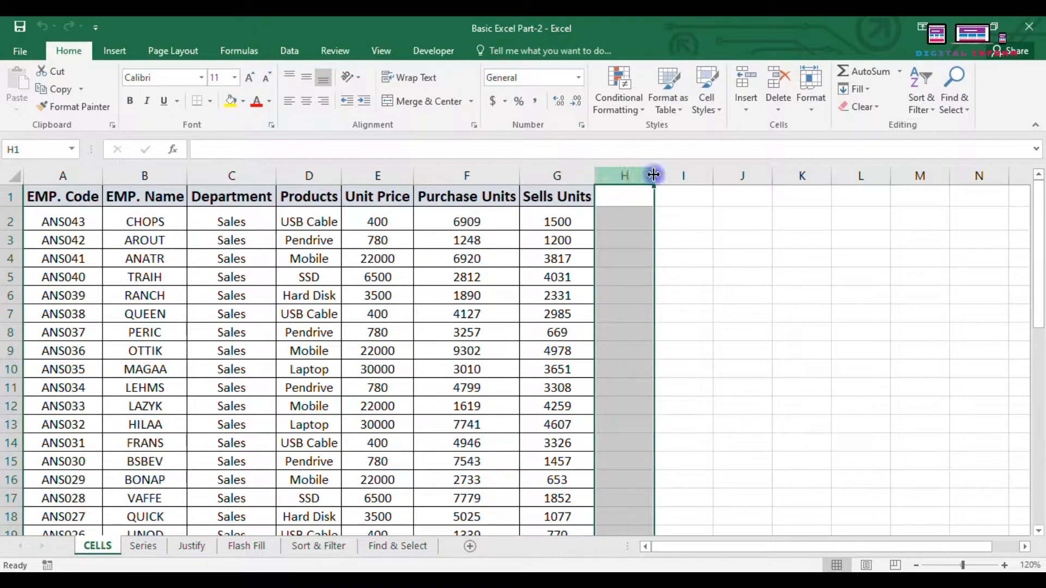
left_click(746, 108)
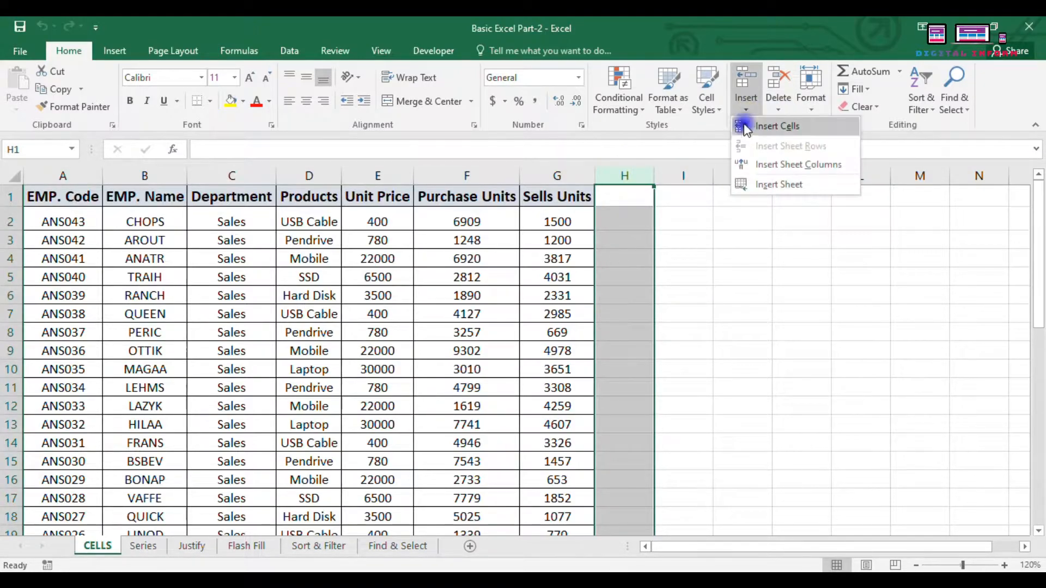
left_click(755, 165)
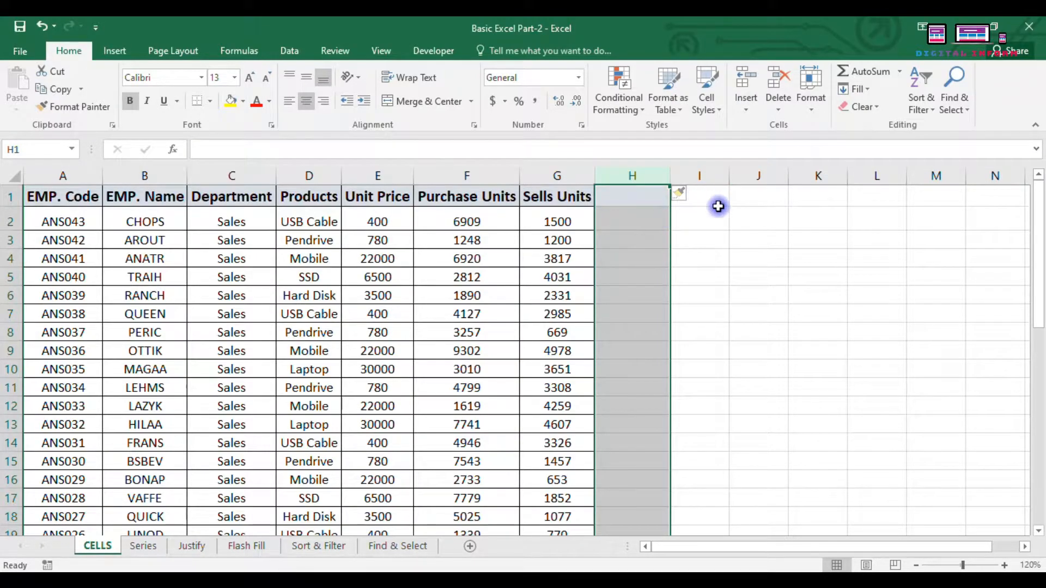
Step: Insert one blank column before the Purchase Units column
left_click(692, 243)
left_click(464, 175)
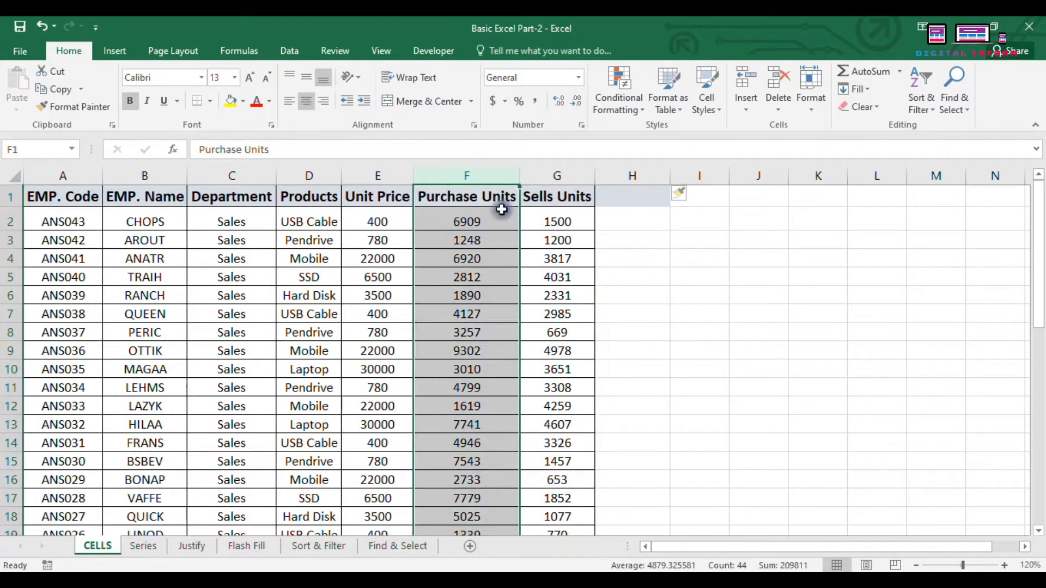
left_click(746, 101)
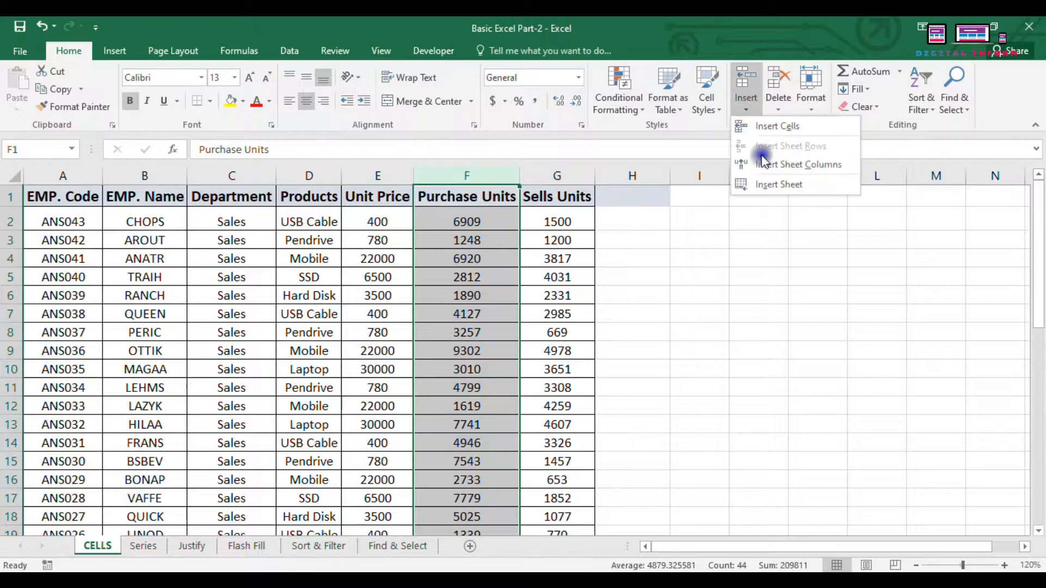
left_click(761, 163)
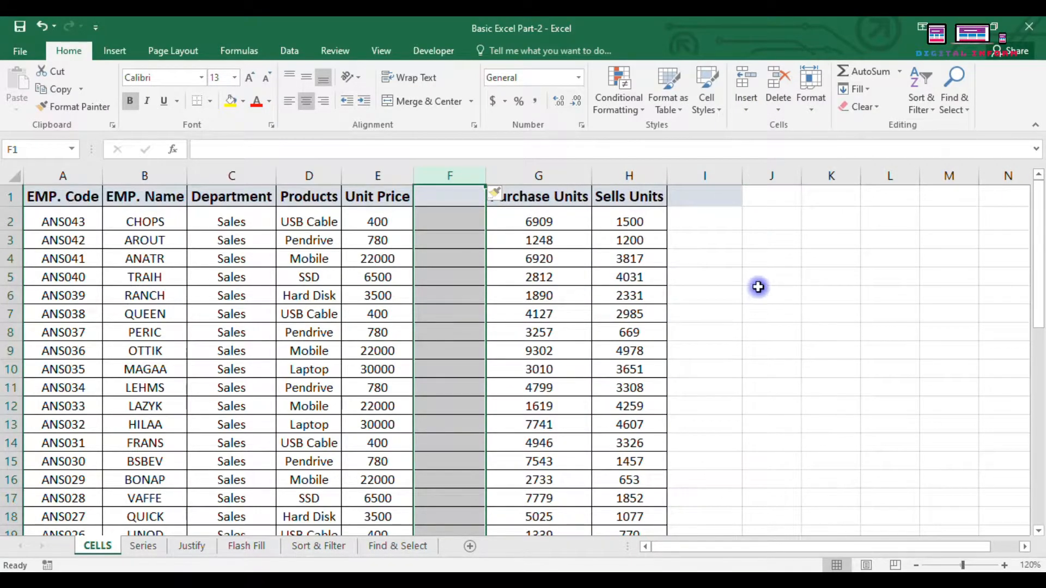
Step: Insert four blank columns at C through F, right after EMP. Name
left_click(731, 329)
left_click_drag(233, 175, 425, 176)
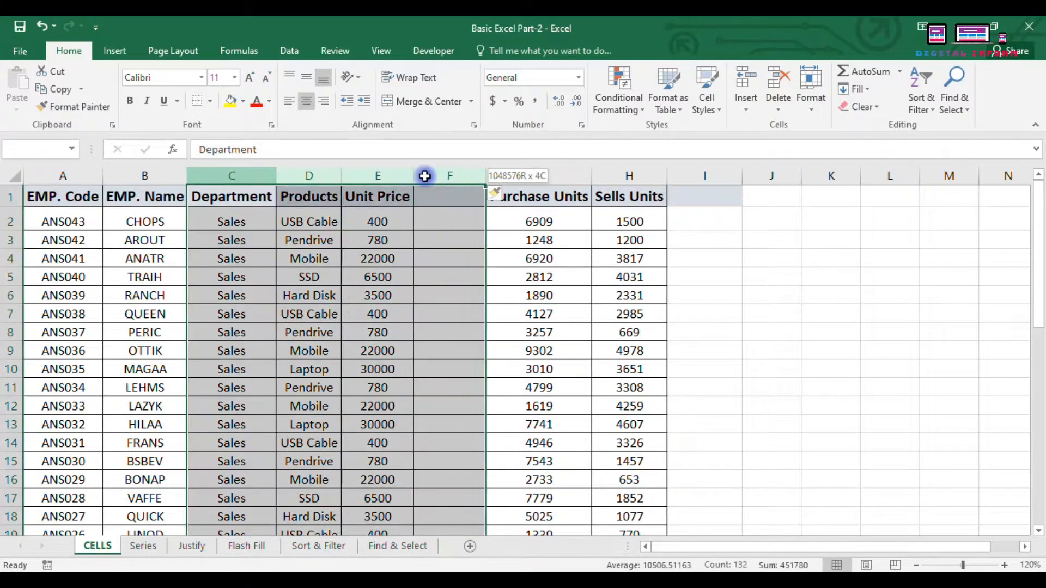
left_click(746, 101)
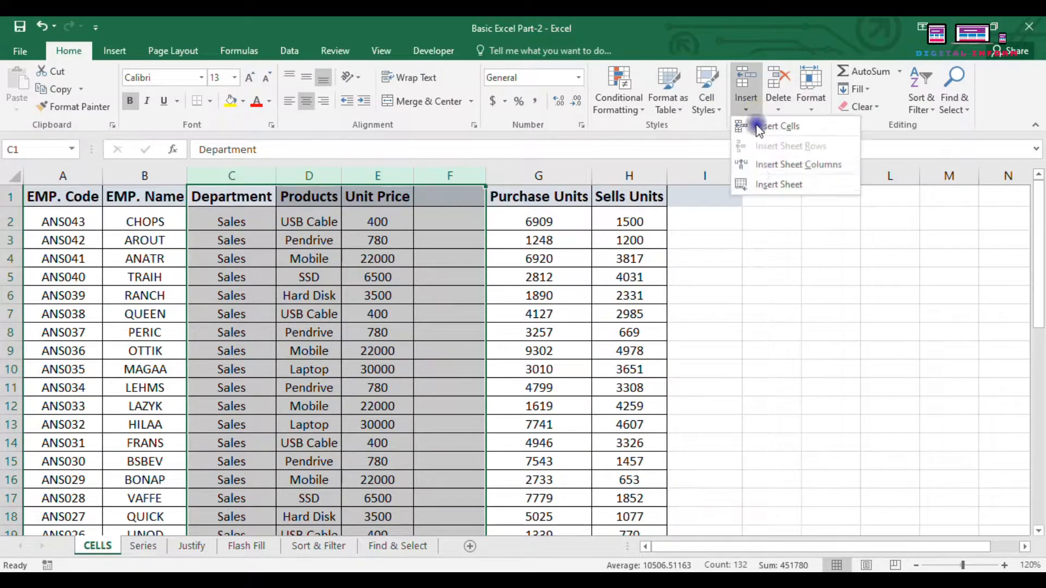
left_click(761, 166)
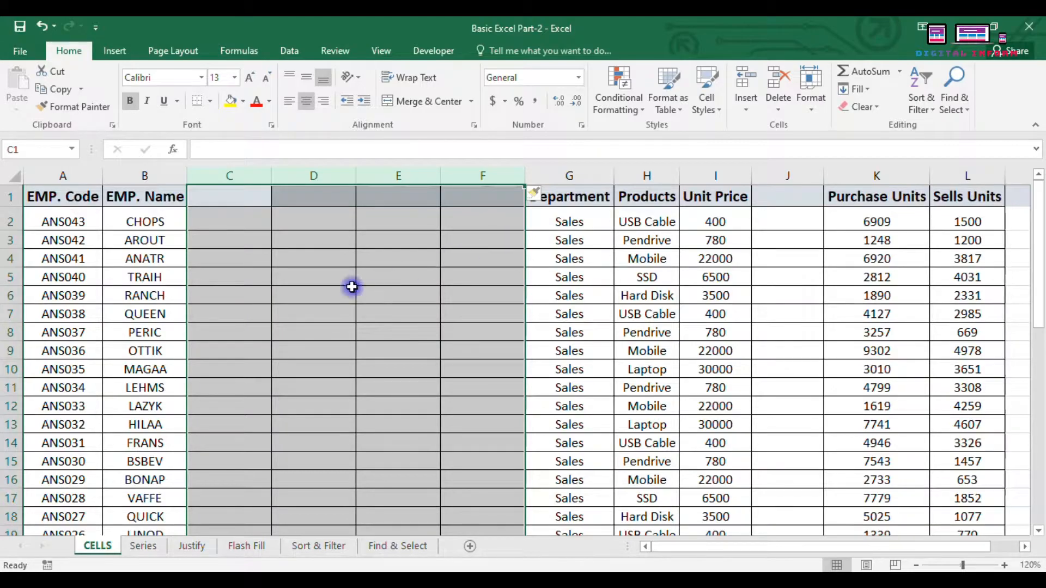
left_click(745, 109)
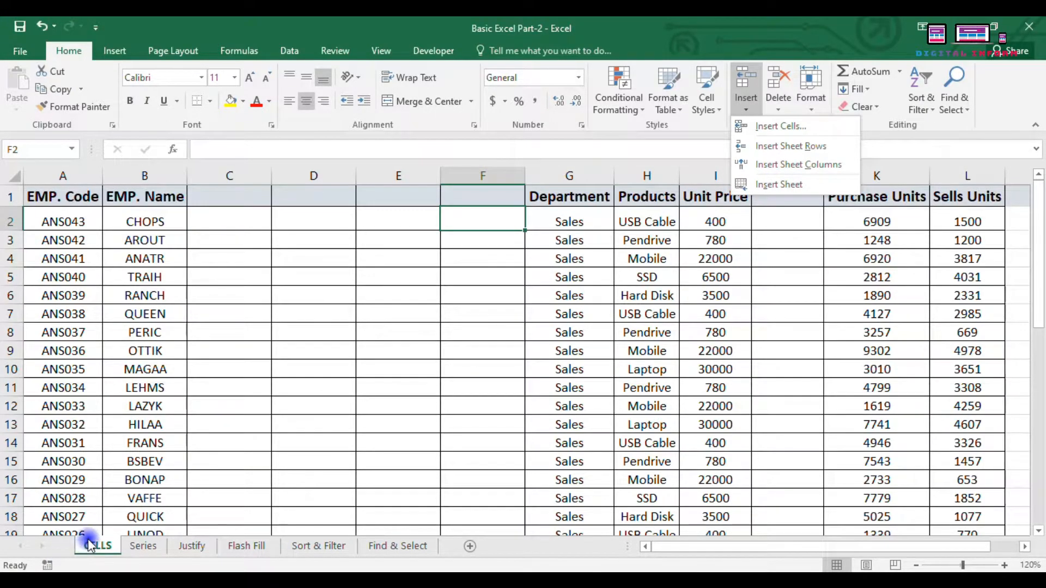
Step: Add a new Sheet1 worksheet, then delete it again
left_click(808, 188)
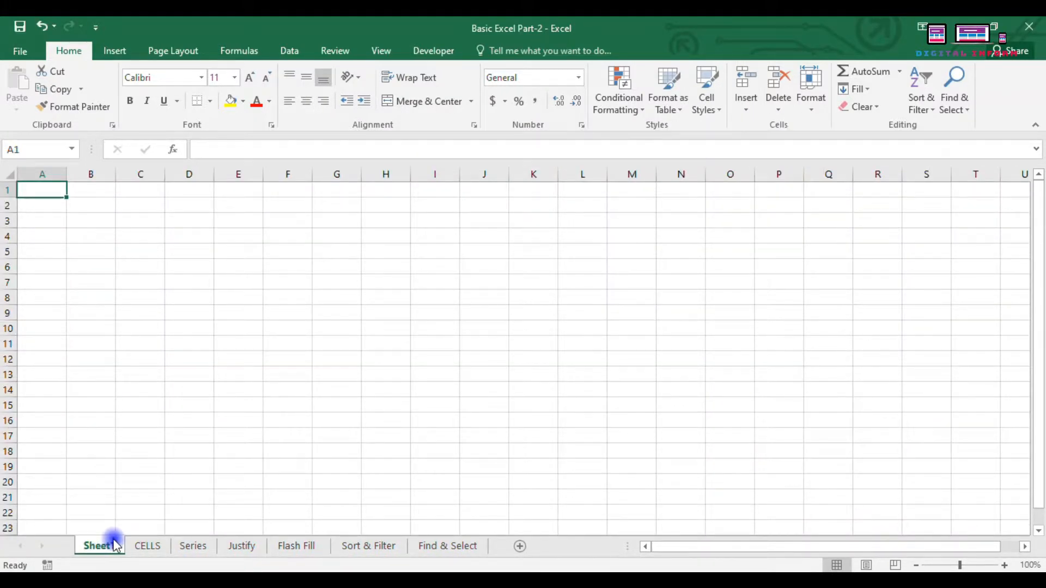
right_click(112, 548)
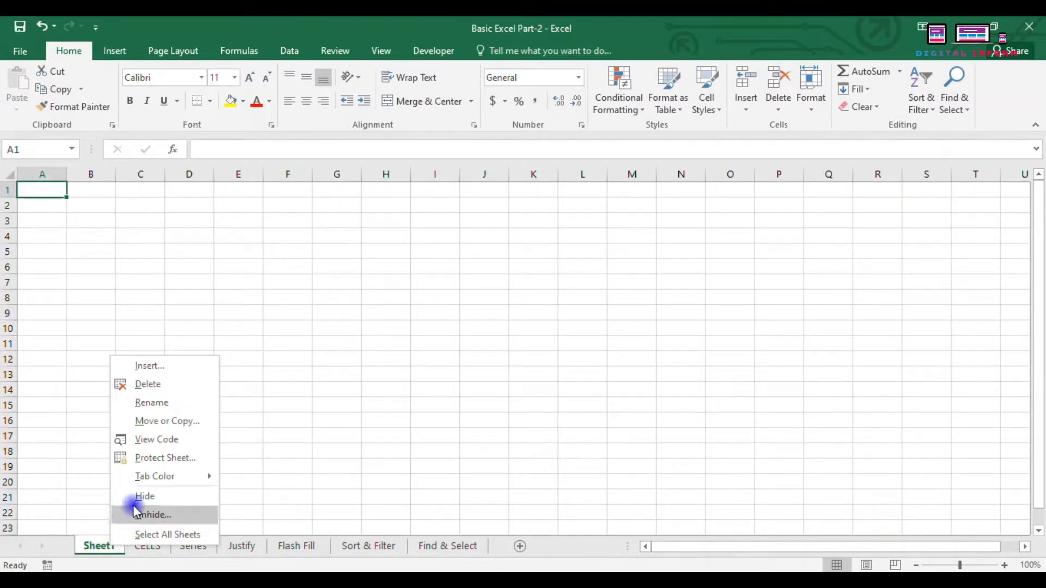
left_click(145, 383)
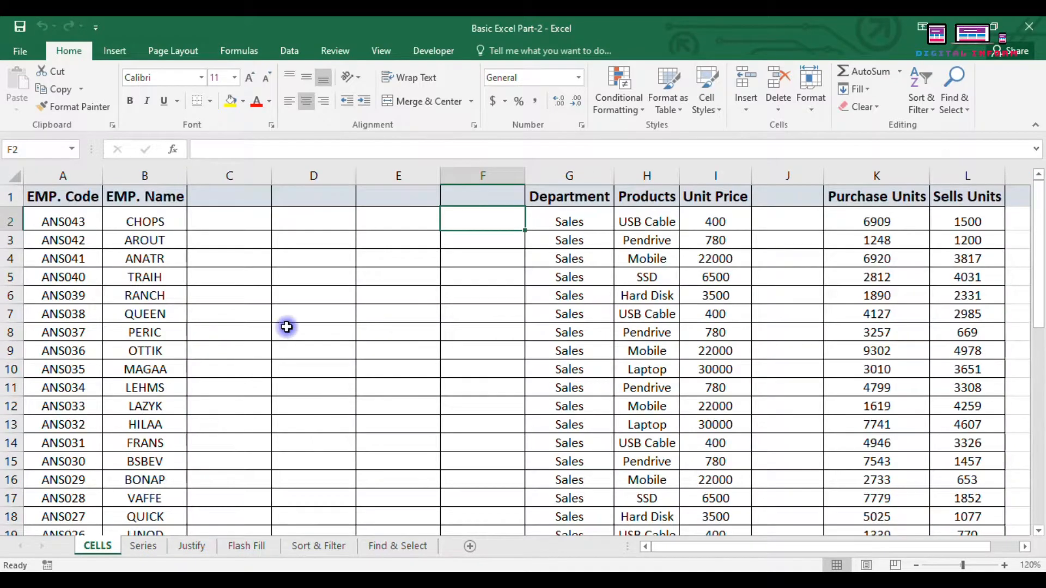
Step: Delete the four empty columns C through F
left_click(283, 369)
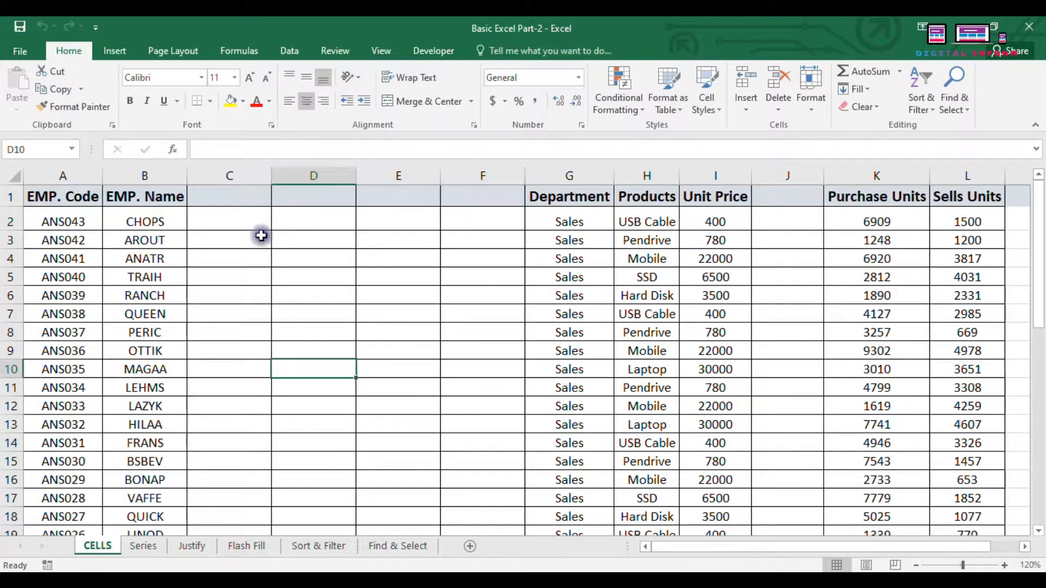
left_click_drag(232, 166, 508, 168)
right_click(508, 168)
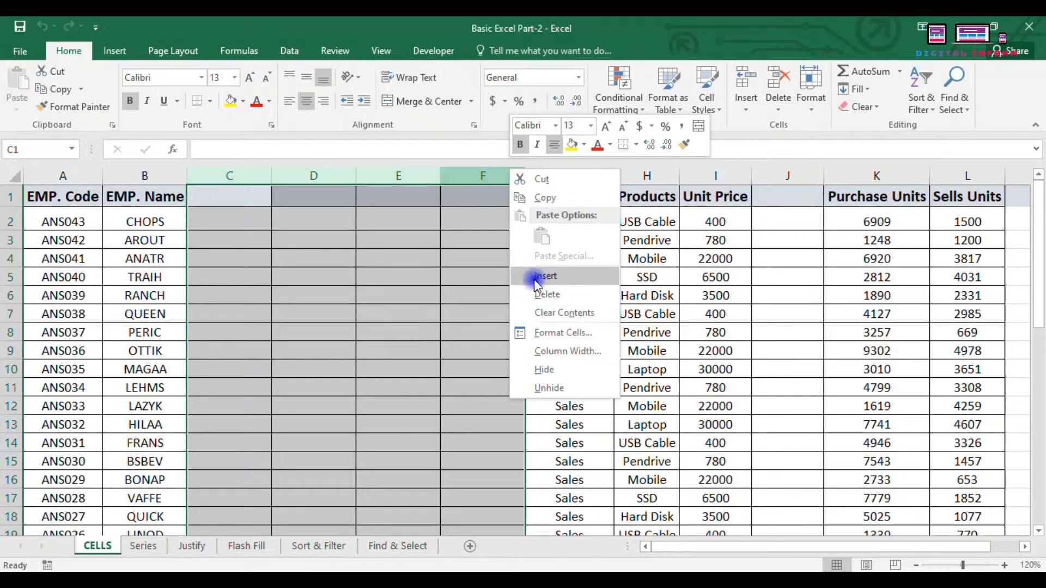
left_click(545, 295)
left_click(730, 254)
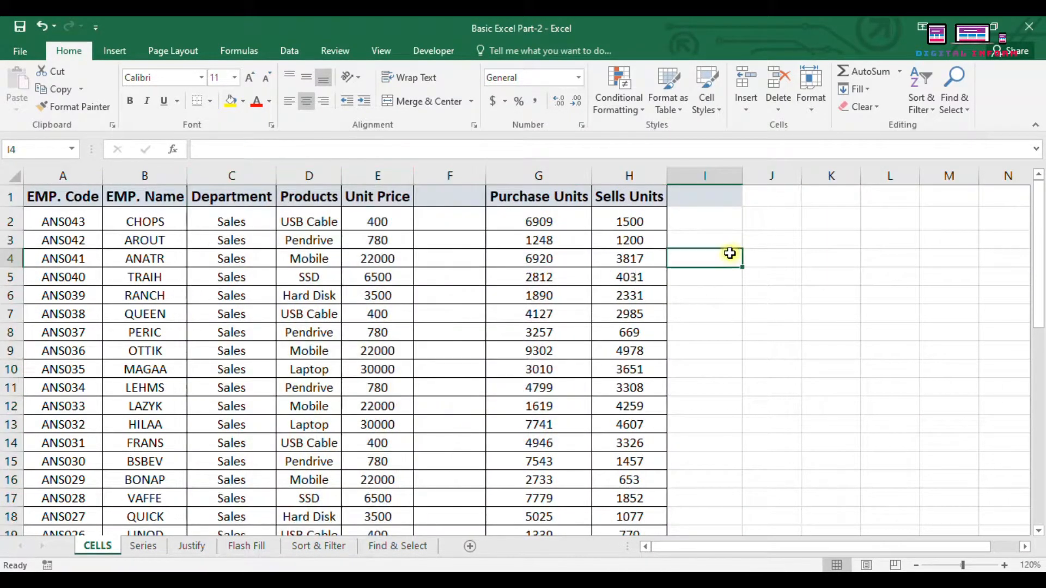
Step: Insert a blank row above ANS039 and a column before EMP. Code, then undo them
left_click(746, 111)
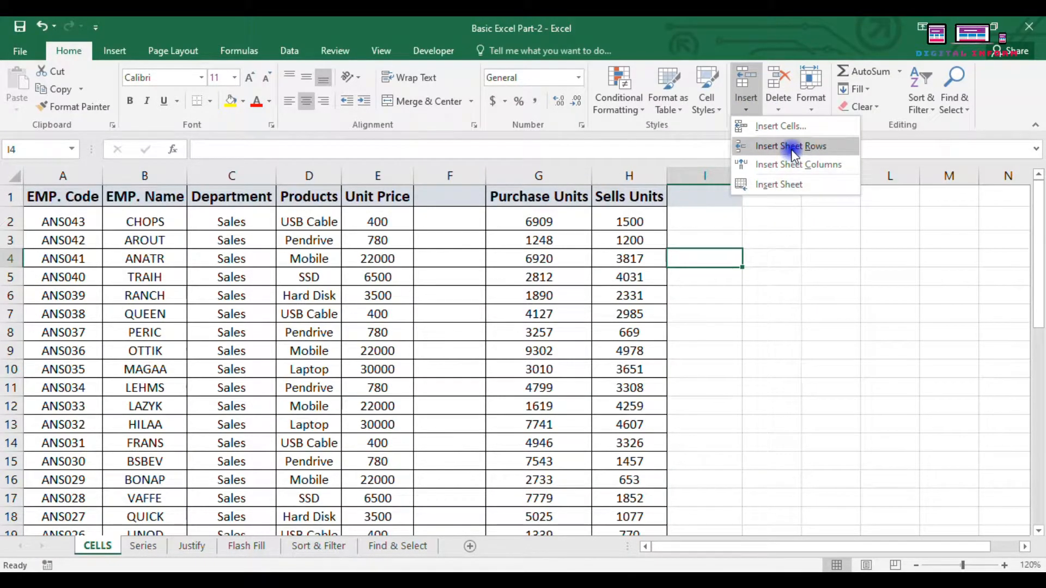
left_click(713, 308)
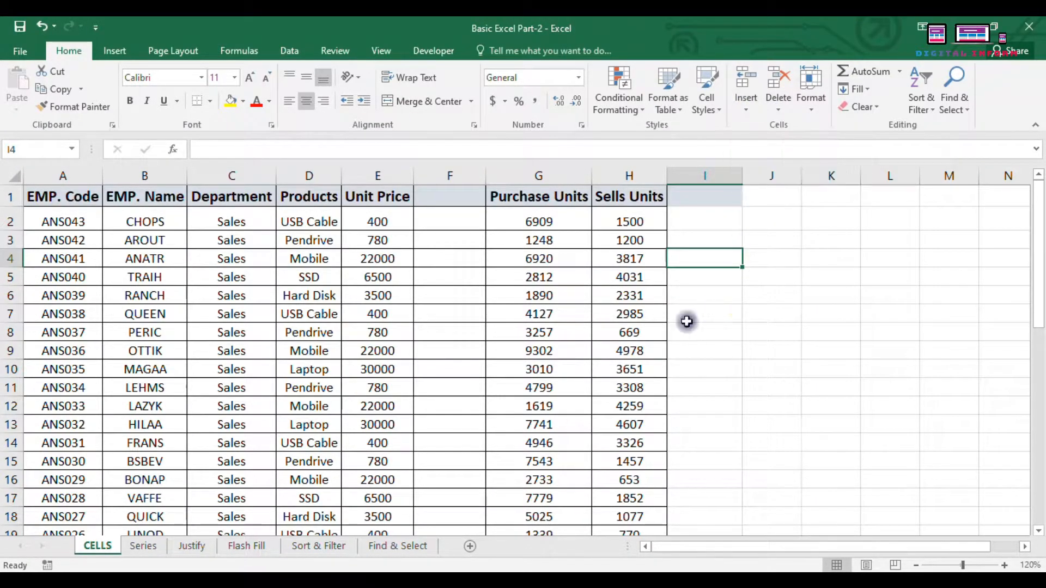
left_click(54, 296)
left_click(747, 106)
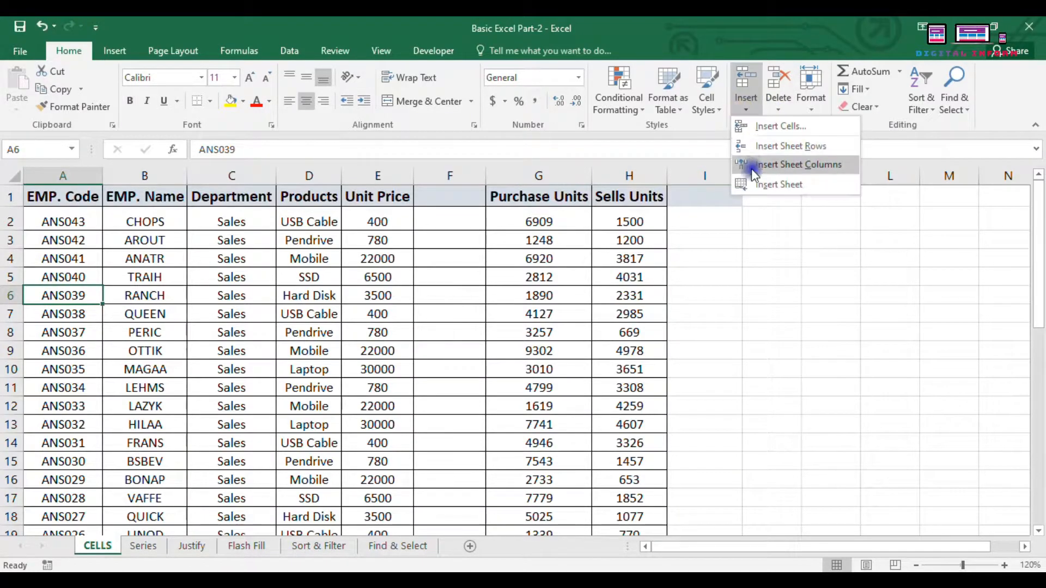
left_click(748, 146)
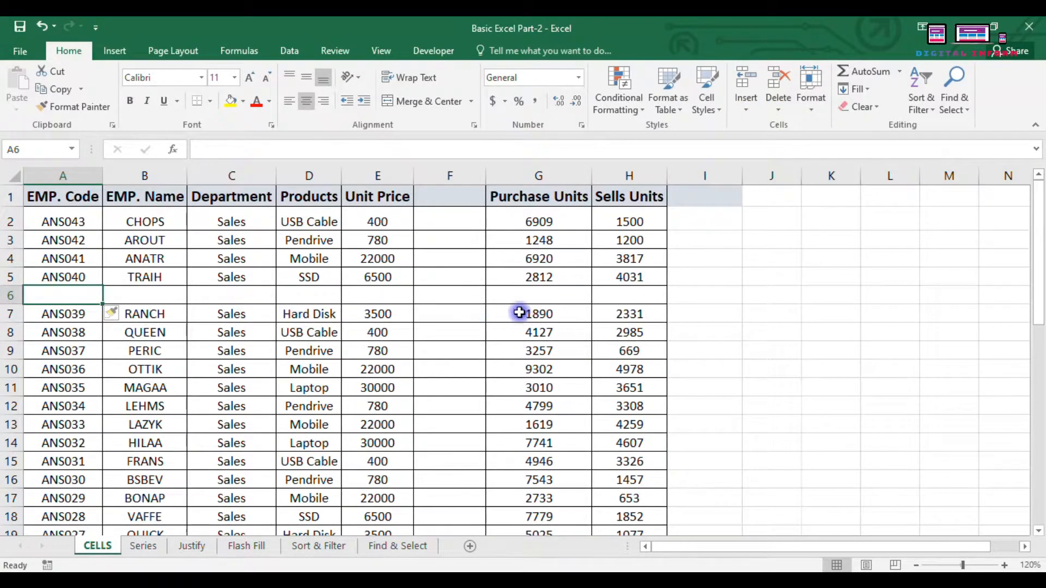
left_click(747, 108)
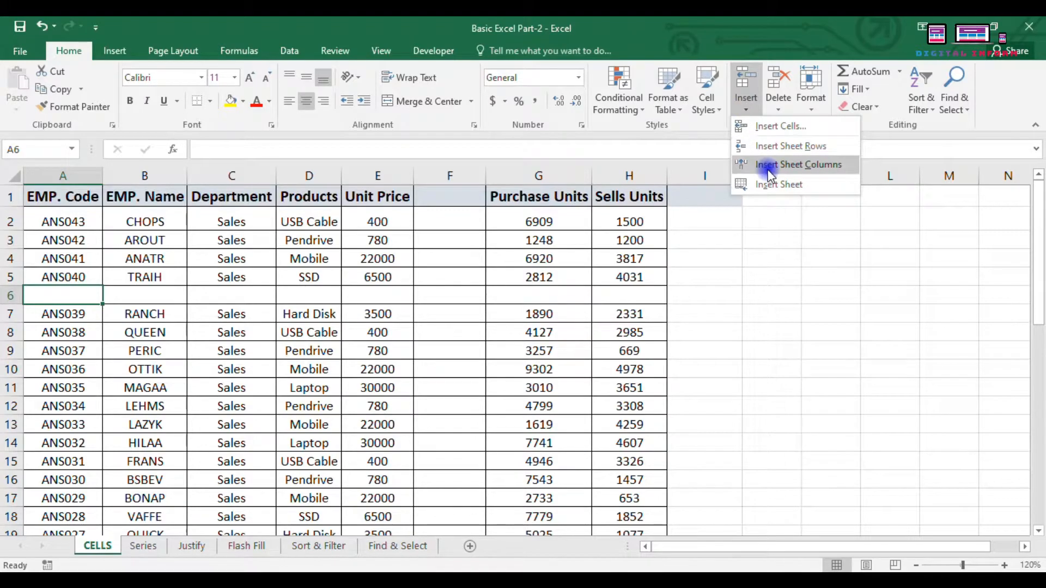
left_click(768, 164)
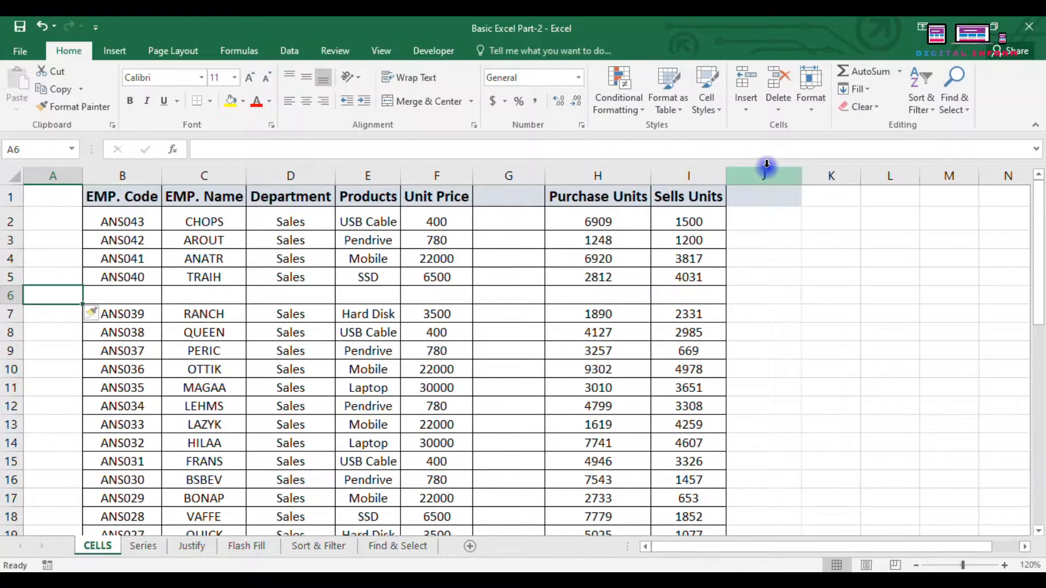
key("ctrl+z")
key("ctrl+z")
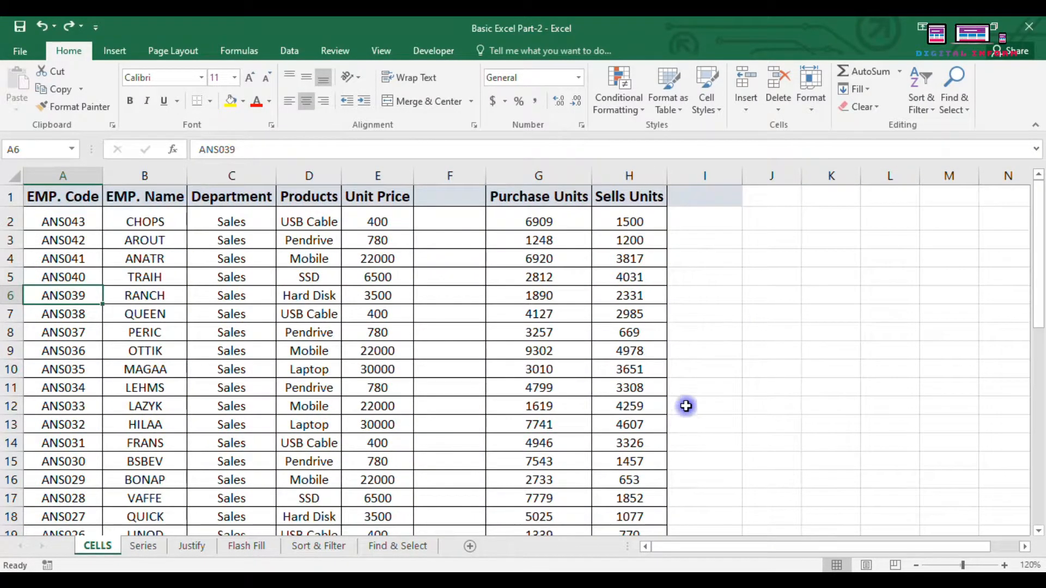
Step: Insert seven blank rows above ANS040, covering rows 5 through 11
left_click(713, 310)
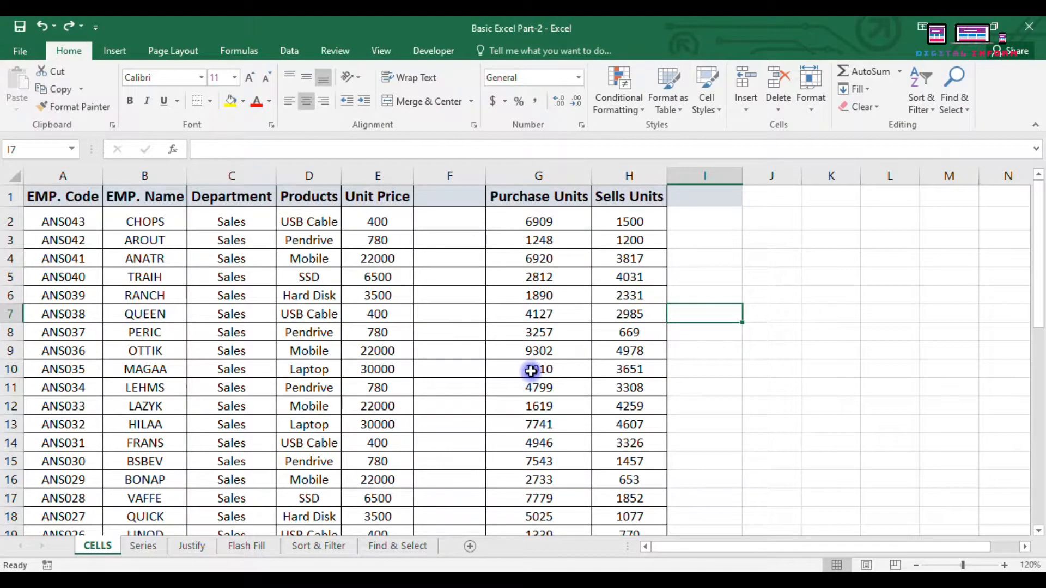
left_click(714, 386)
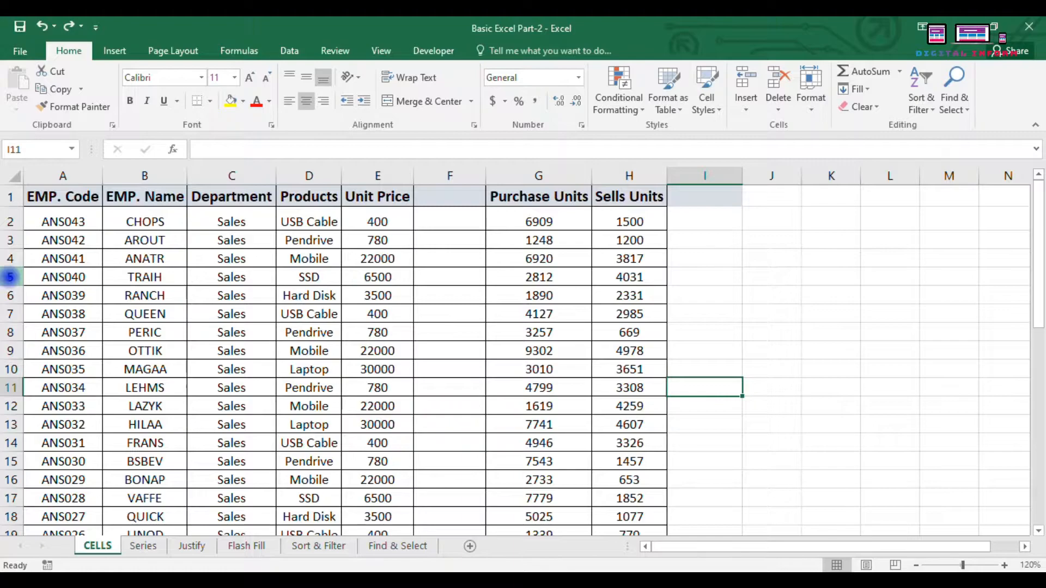
left_click(10, 277)
left_click_drag(10, 277, 10, 388)
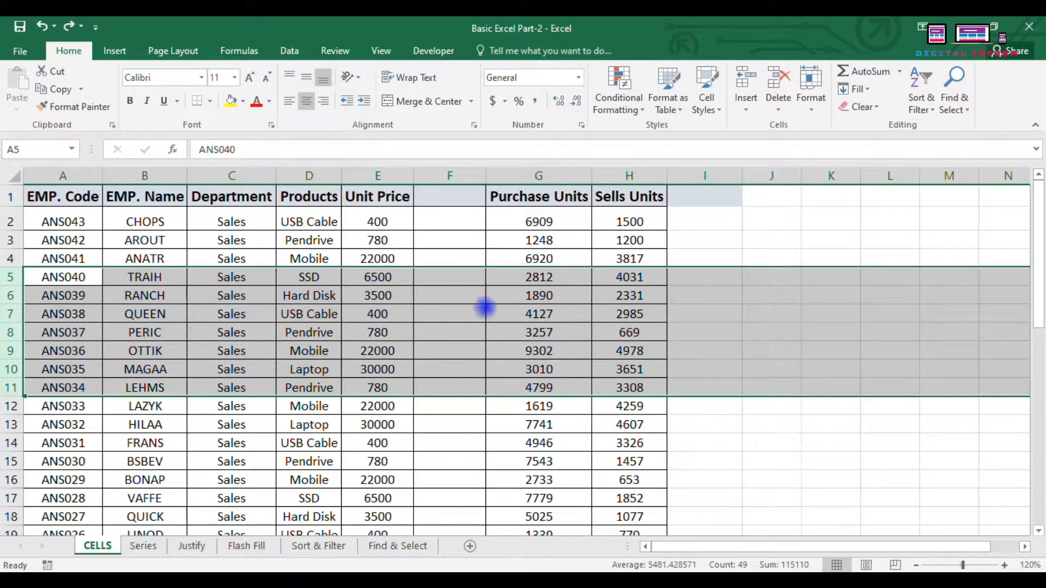
left_click(746, 100)
left_click(745, 146)
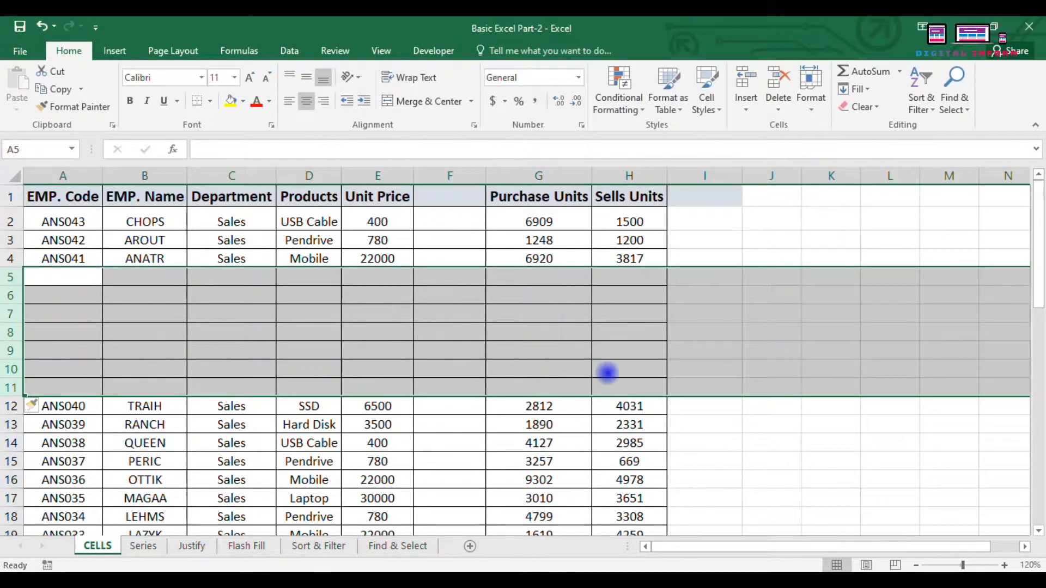
left_click(92, 430)
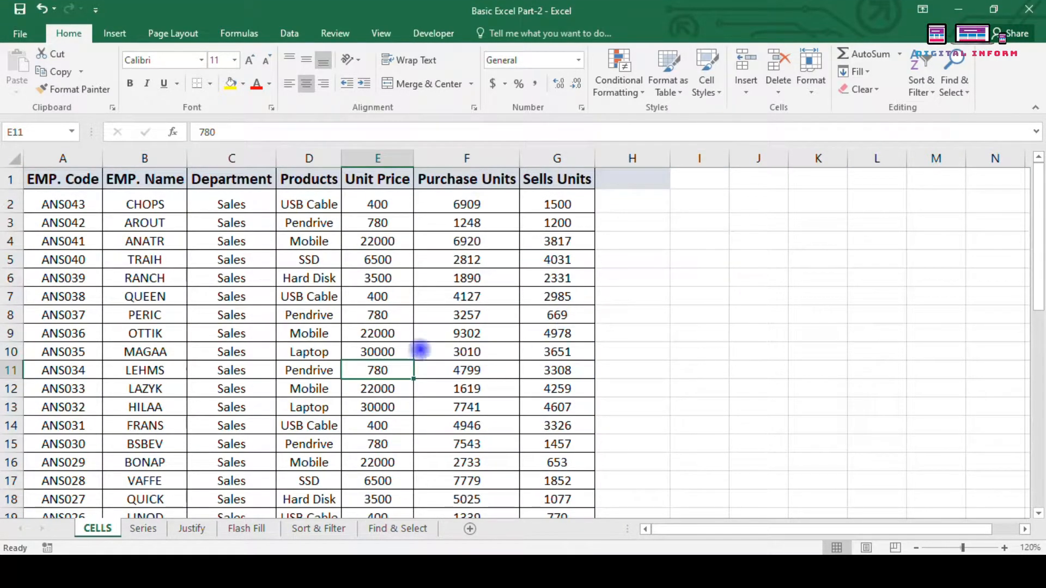
Step: Preview the Insert options with cell D8 selected without inserting anything
left_click(327, 313)
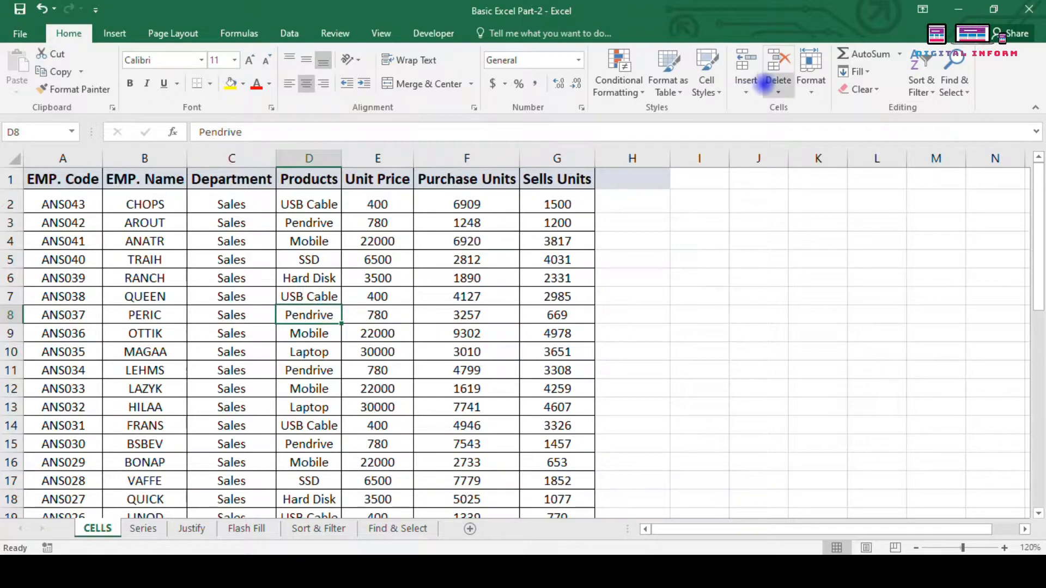
left_click(747, 90)
left_click(758, 127)
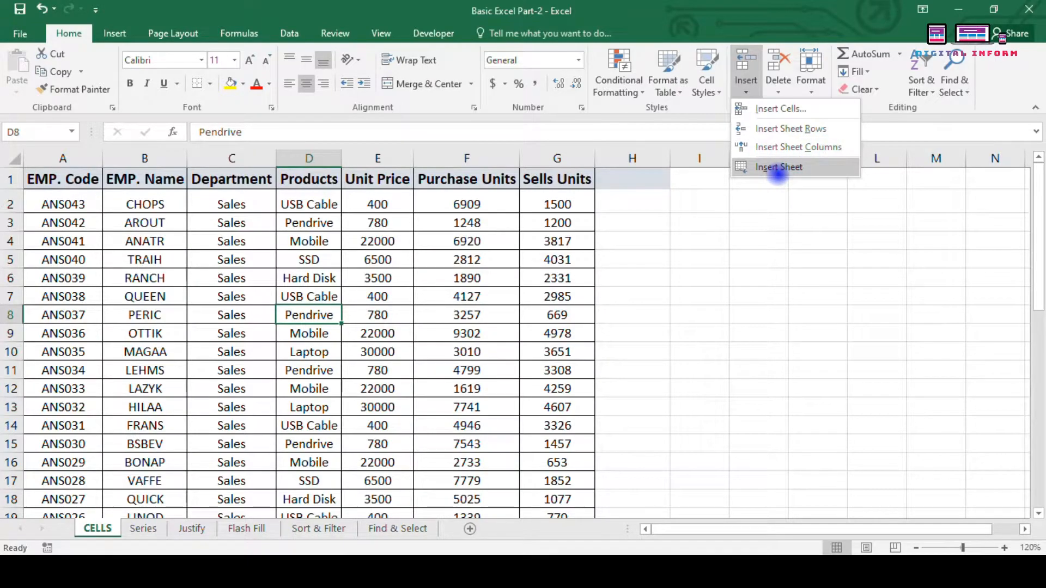
left_click(699, 279)
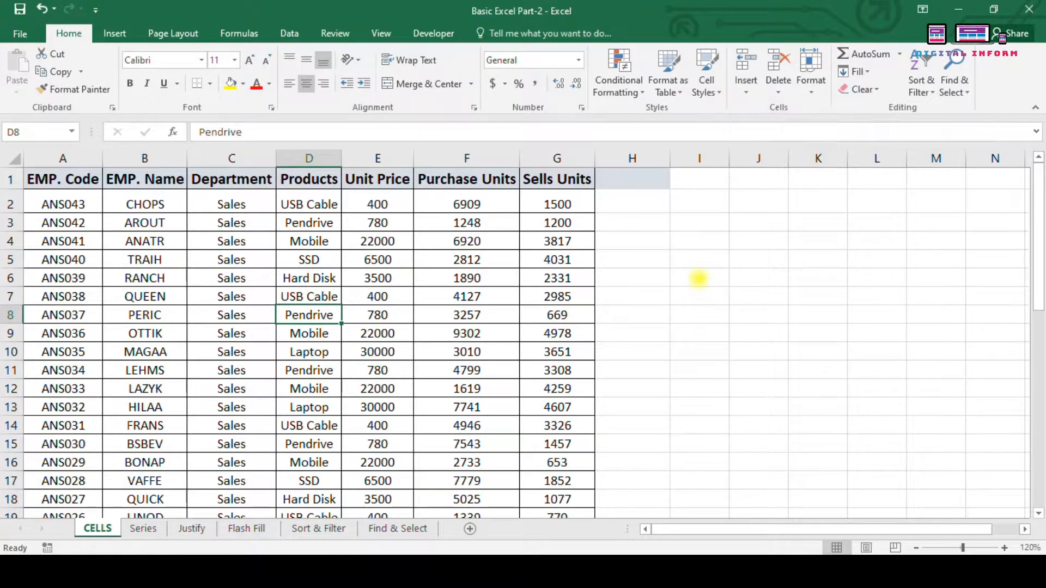
Step: Insert a blank cell at F3 with Shift cells down, moving 1248 to F4
left_click(473, 228)
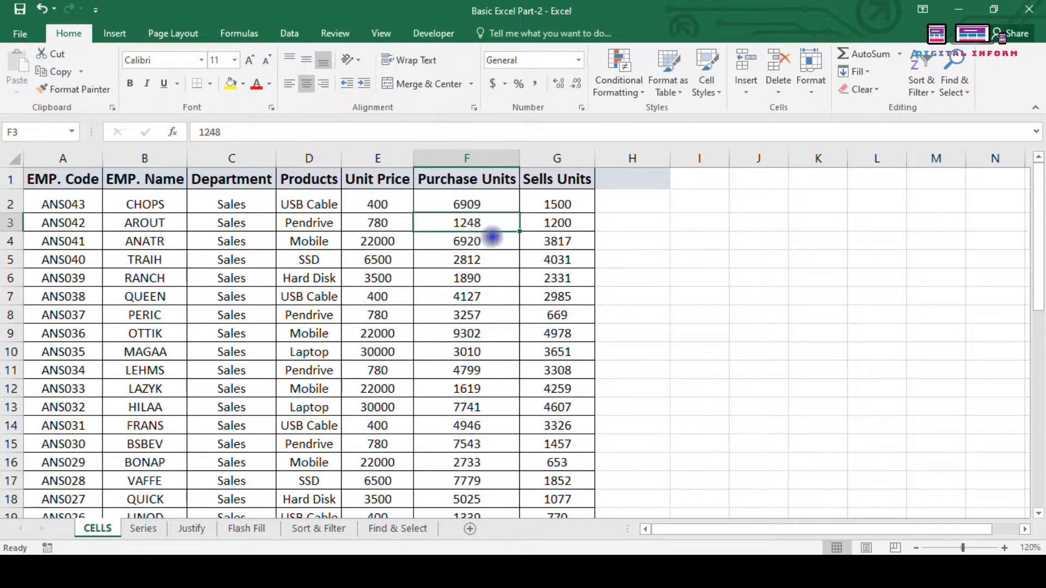
left_click(746, 85)
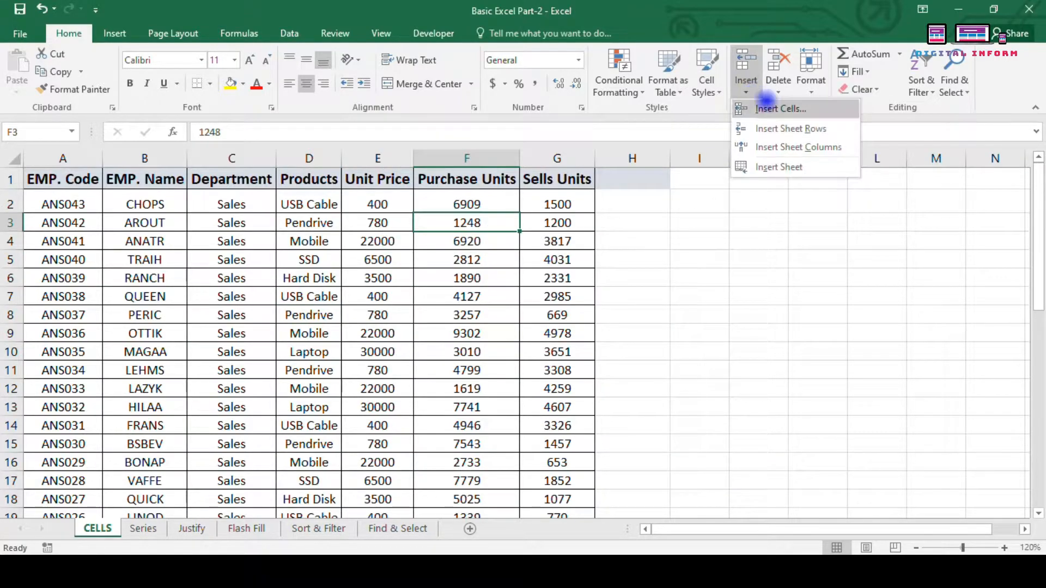
left_click(765, 104)
left_click_drag(679, 121, 293, 141)
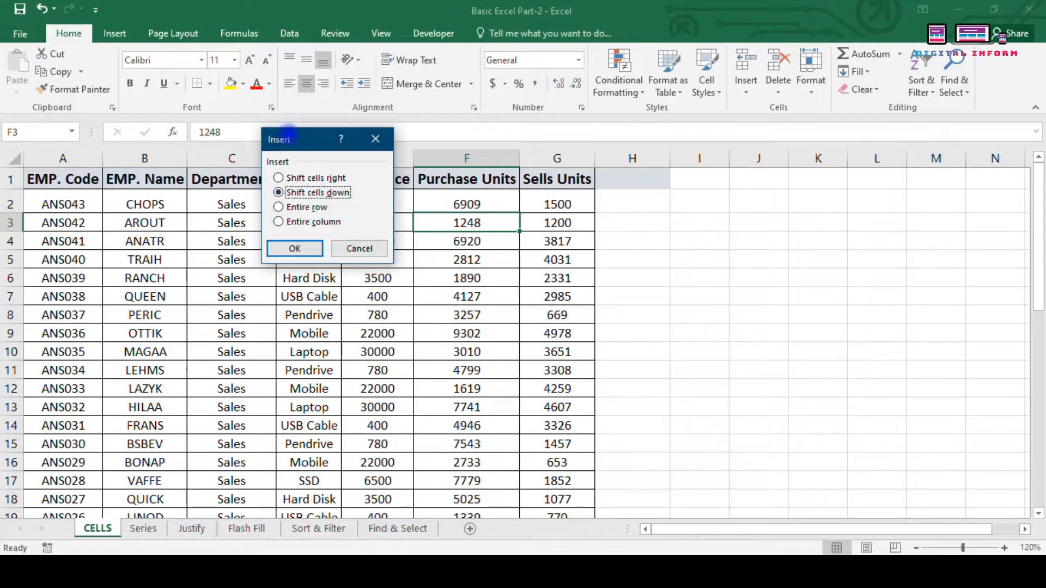
left_click_drag(287, 135, 279, 115)
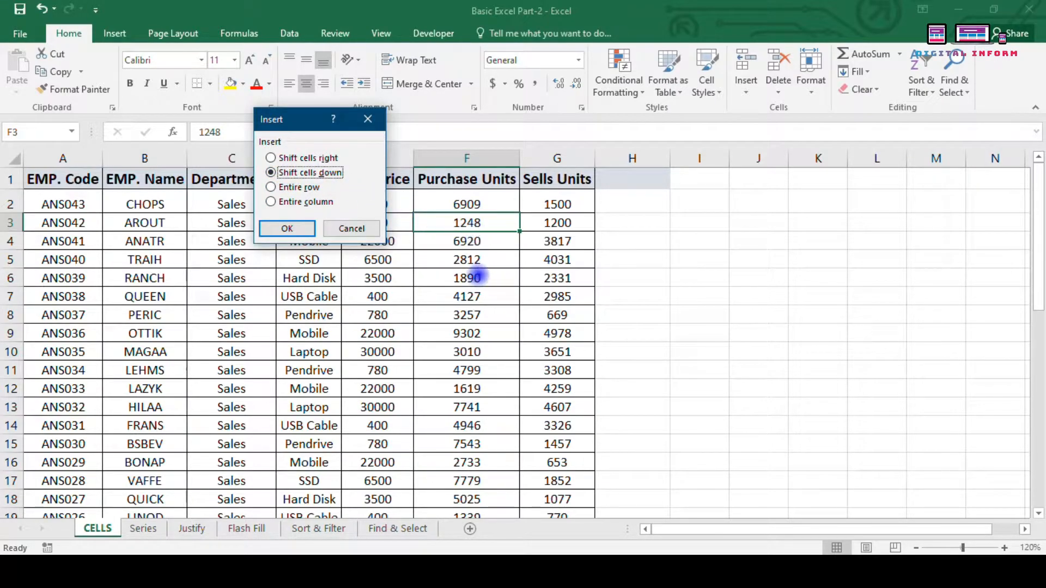
left_click(270, 157)
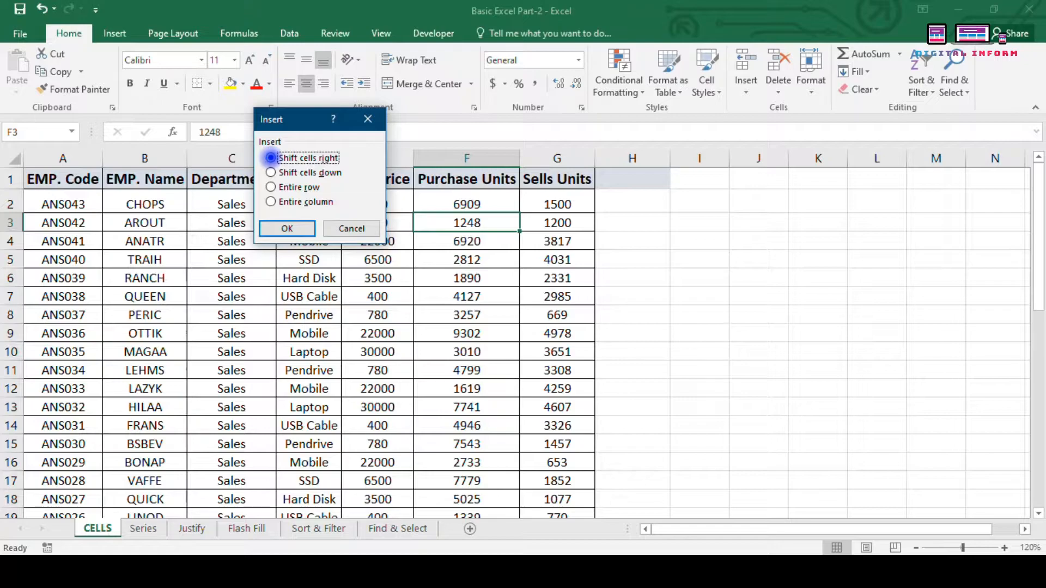
left_click(271, 172)
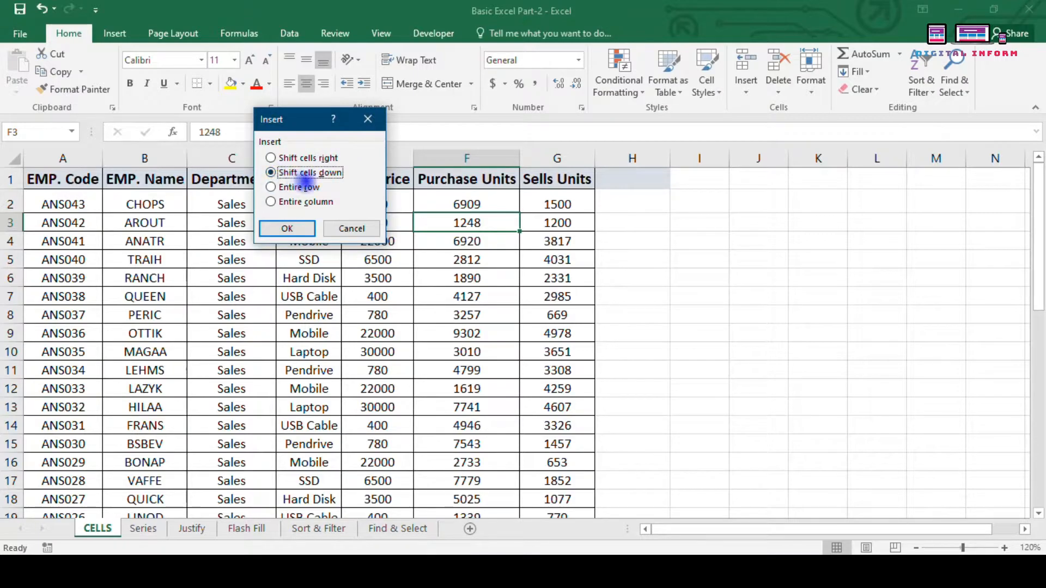
left_click(283, 227)
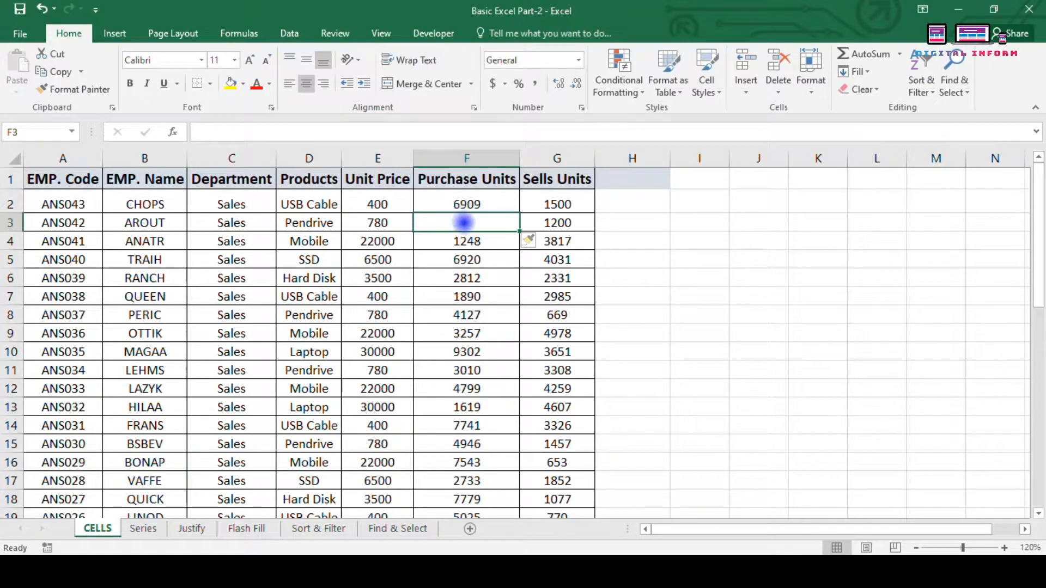
Step: Delete and insert columns at E with Ctrl+minus/plus, then undo so Unit Price returns to E
key("Down")
key("Down")
key("Down")
key("Down")
key("Down")
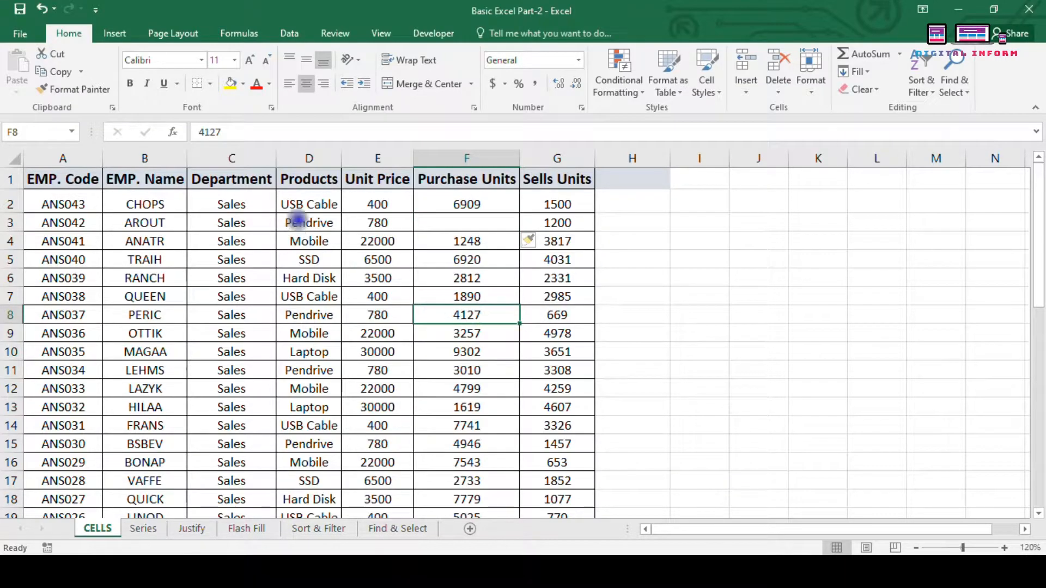
left_click(367, 158)
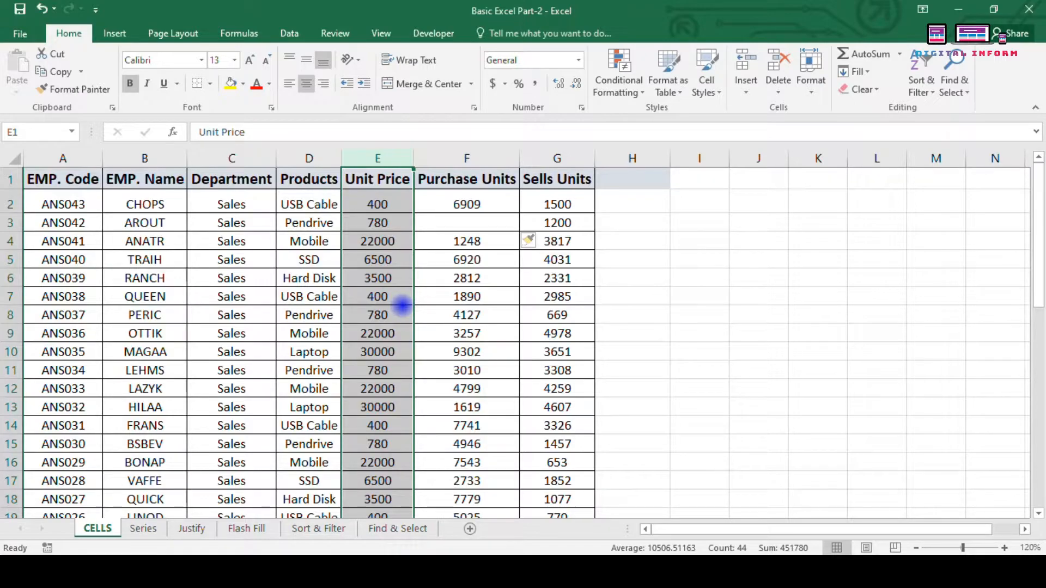
key("ctrl+minus")
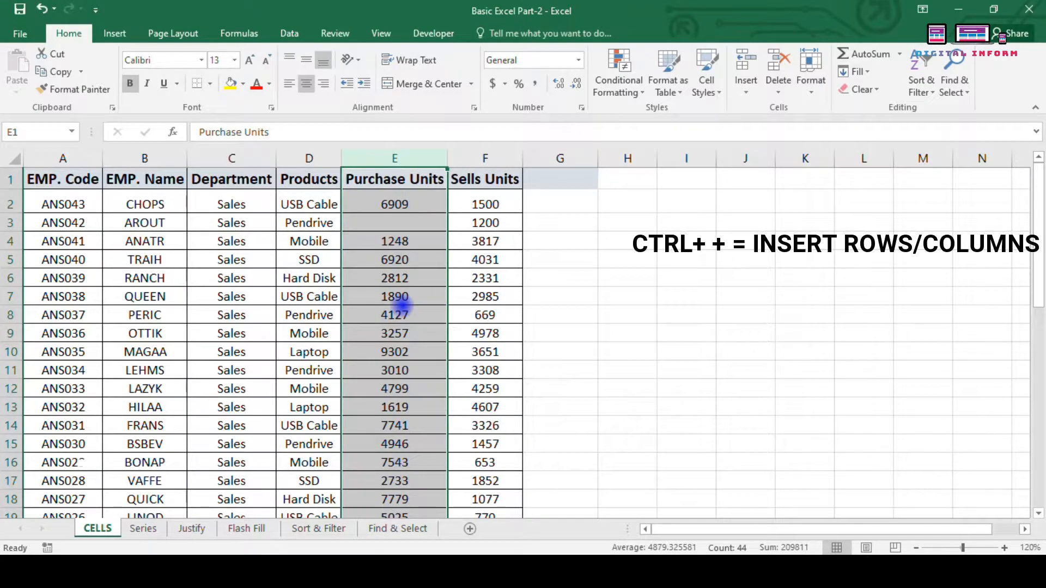
key("ctrl+minus")
key("ctrl+plus")
key("ctrl+plus")
key("ctrl+plus")
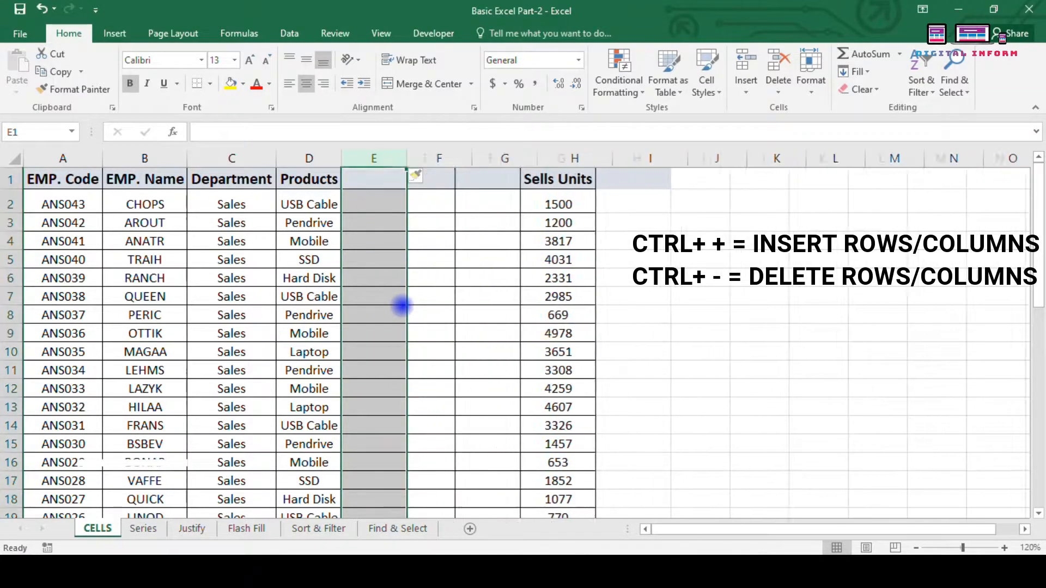
key("ctrl+z")
key("ctrl+z")
key("ctrl+z")
key("ctrl+z")
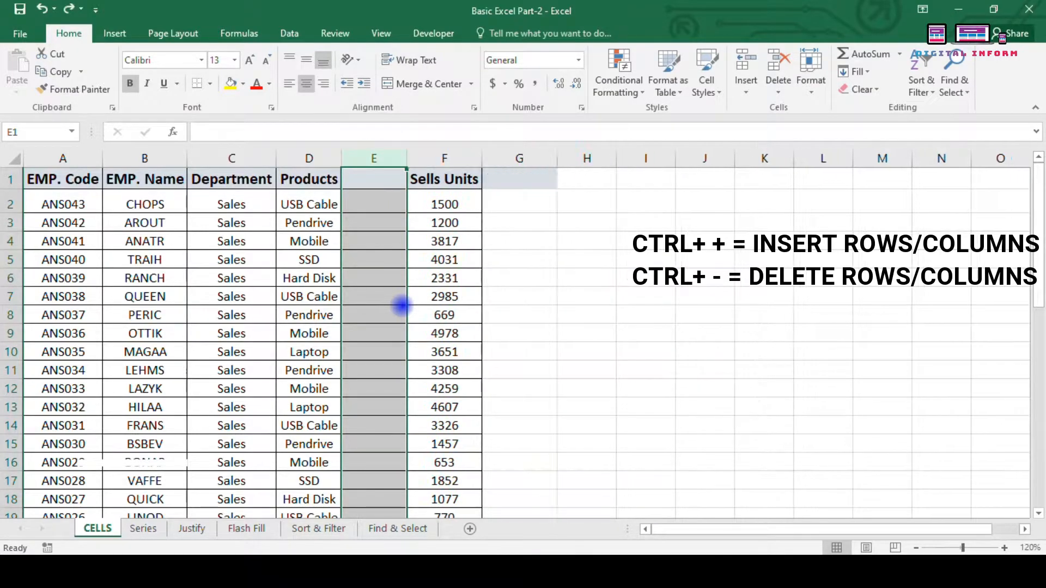
key("ctrl+z")
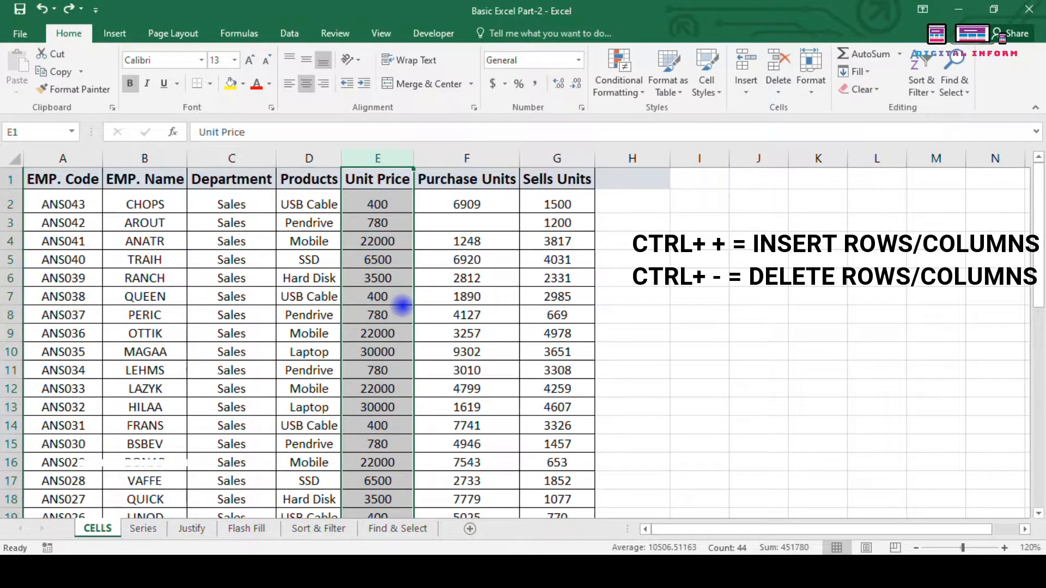
key("Right")
key("Right")
key("Right")
key("Right")
key("Down")
key("Down")
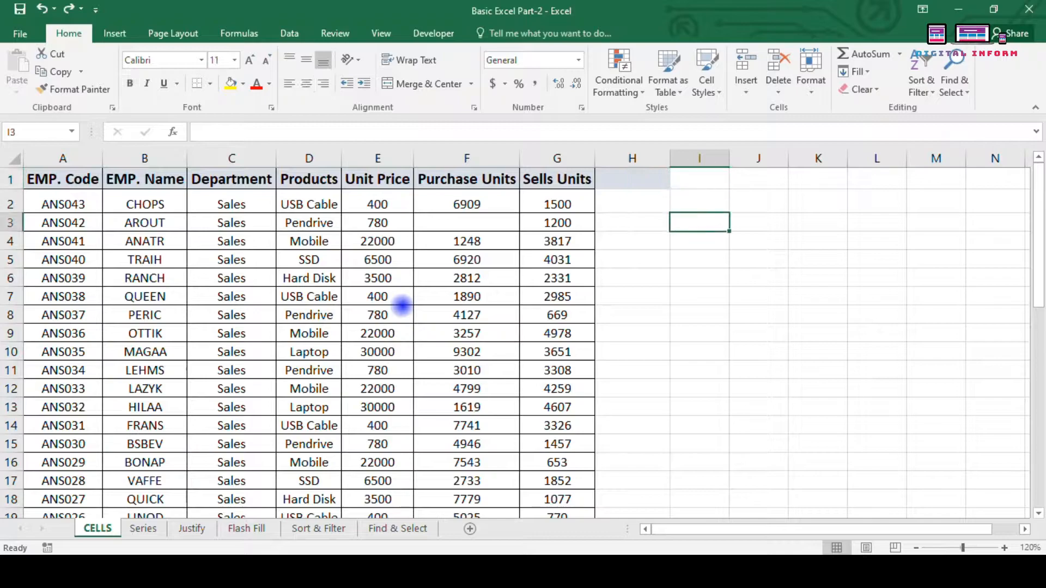
key("ctrl+shift+plus")
key("Return")
key("Left")
key("Left")
key("Left")
key("Left")
key("shift+space")
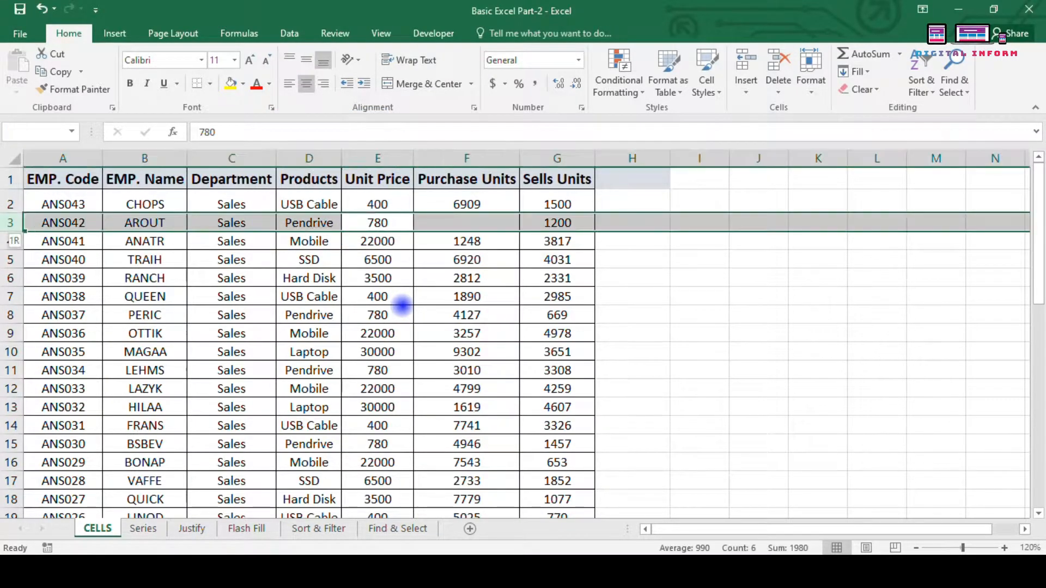
key("ctrl+shift+plus")
key("ctrl+shift+plus")
key("ctrl+shift+plus")
key("ctrl+shift+plus")
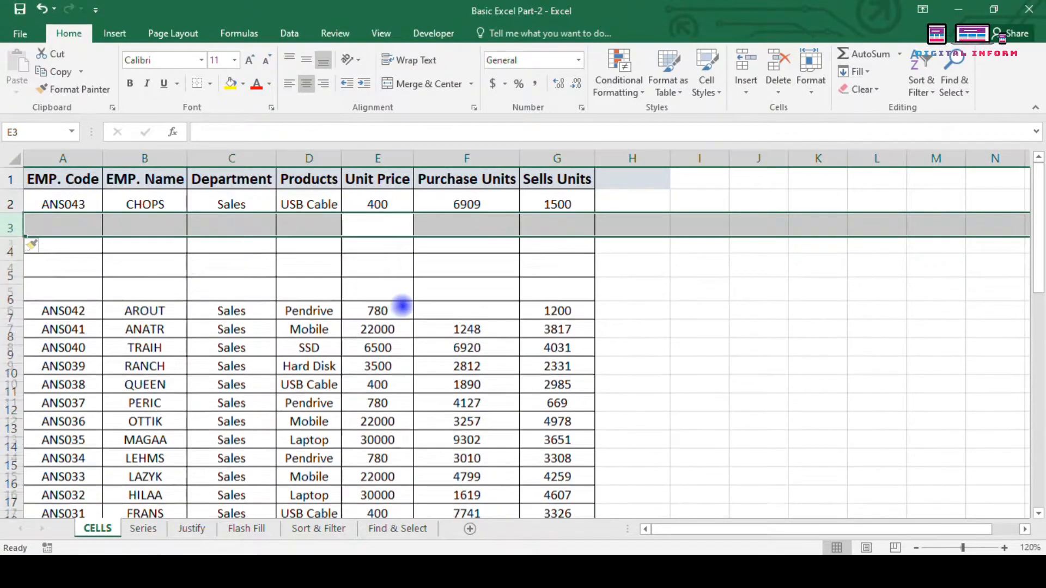
key("Down")
key("Down")
key("Down")
key("Up")
key("Up")
key("Up")
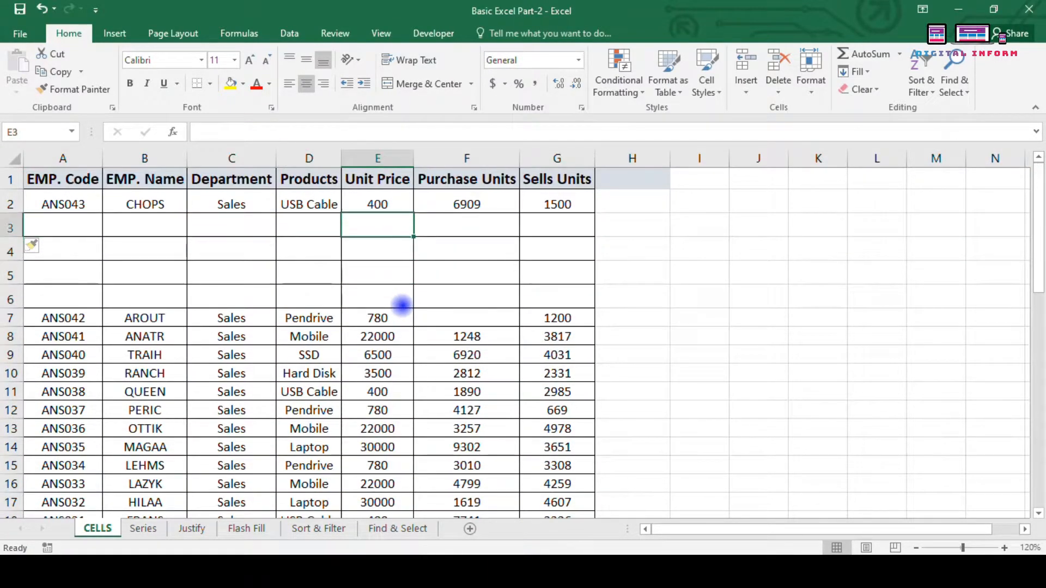
key("shift+space")
key("shift+Down")
key("shift+Down")
key("shift+Down")
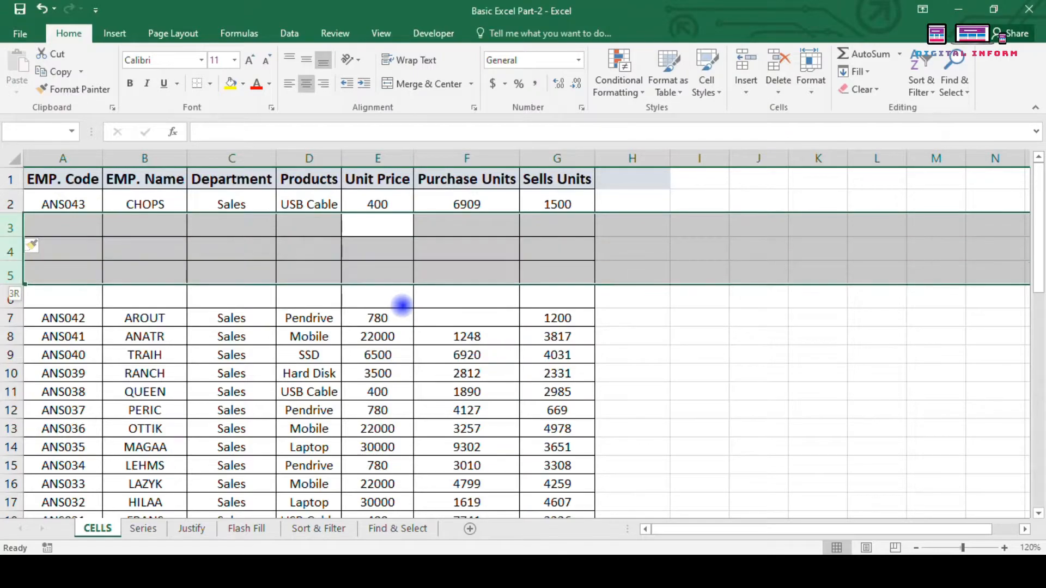
key("ctrl+minus")
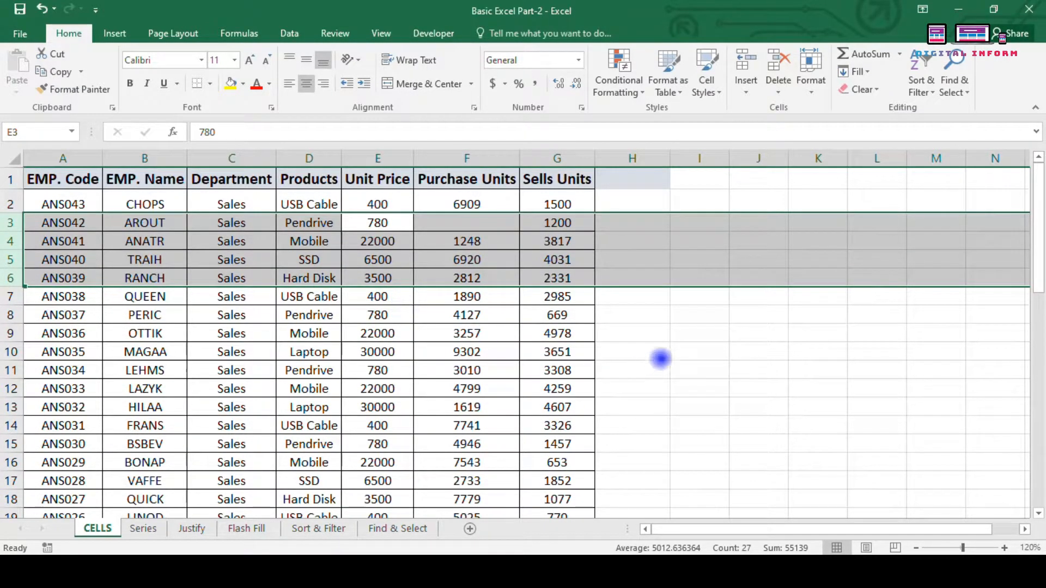
left_click(632, 324)
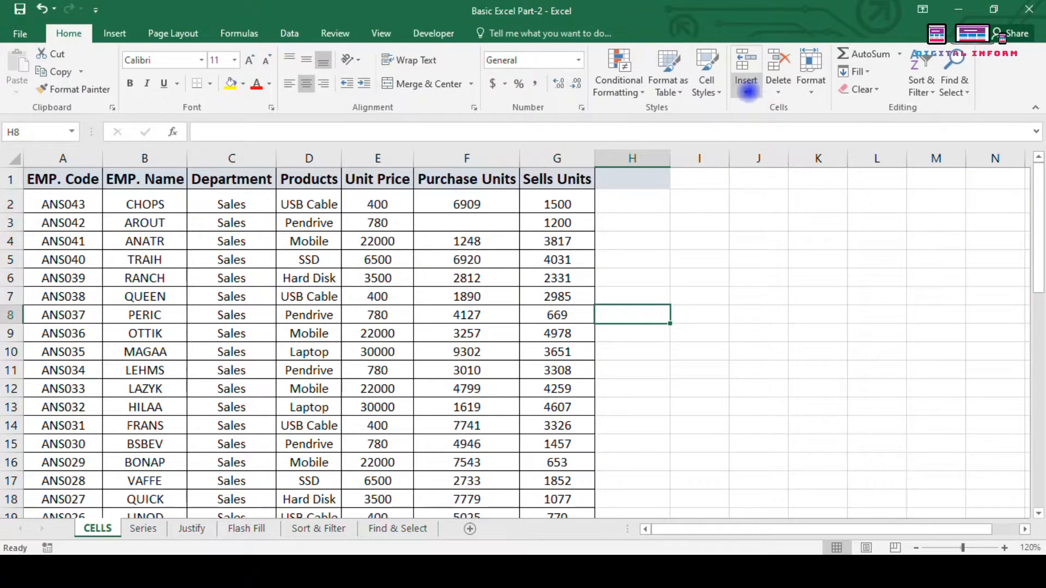
left_click(778, 91)
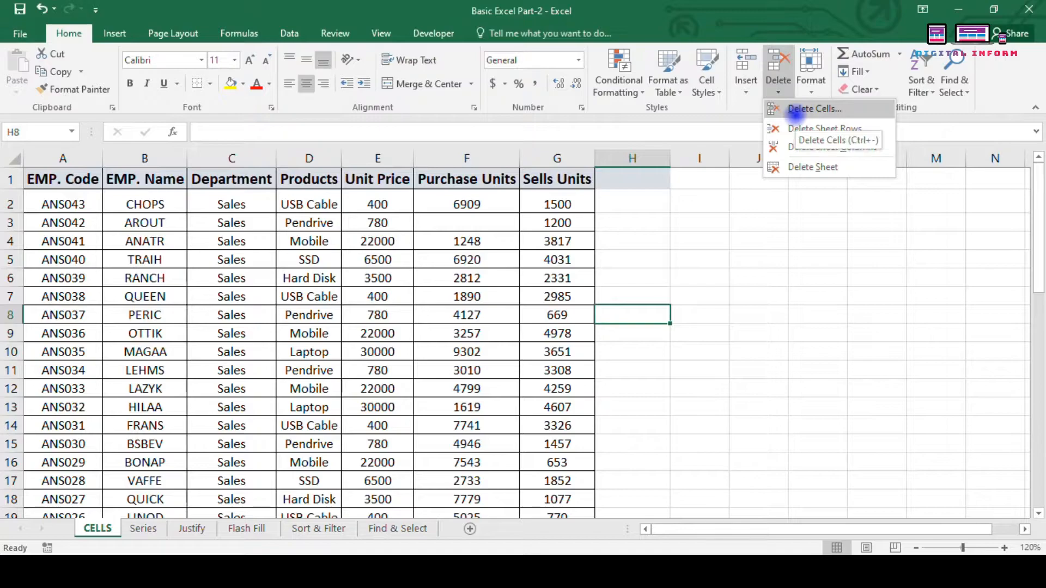
left_click(746, 92)
left_click(778, 91)
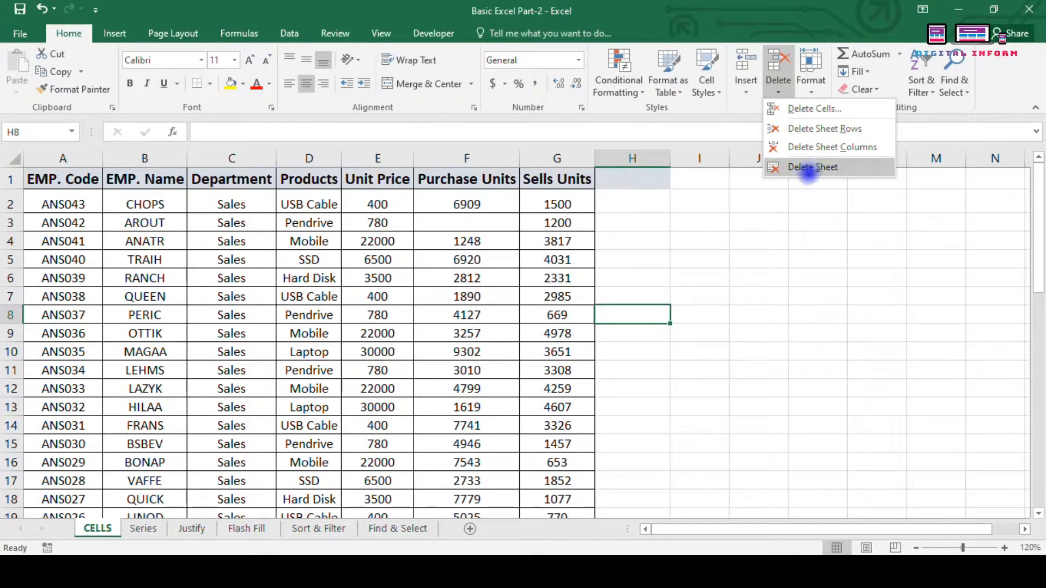
left_click(797, 193)
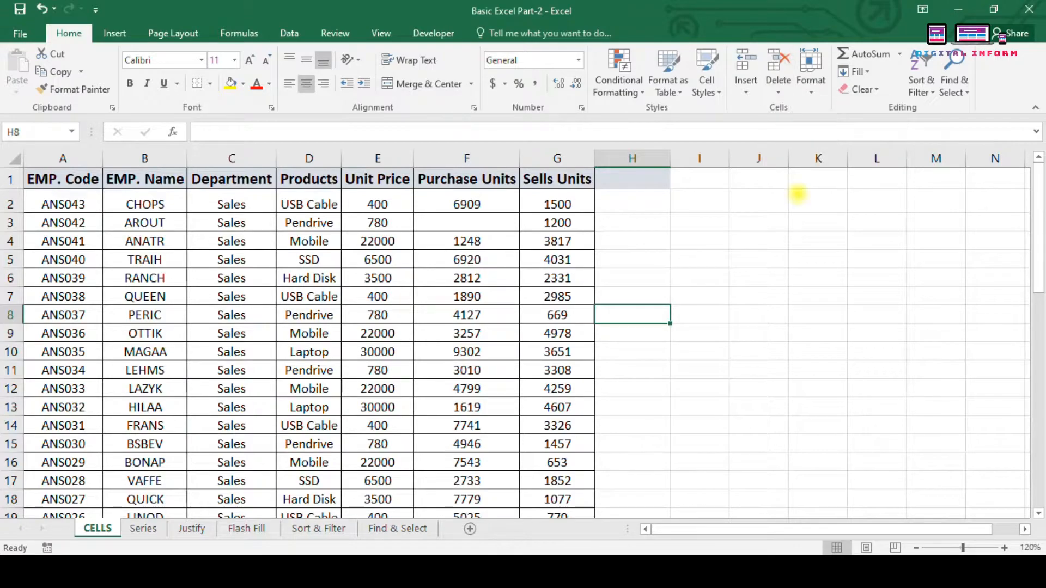
right_click(102, 527)
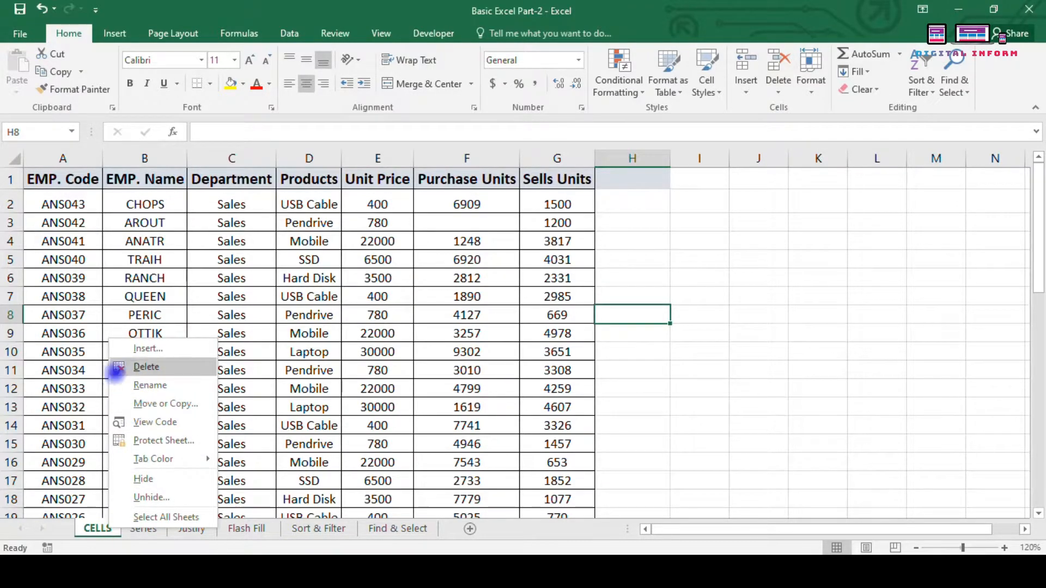
right_click(96, 527)
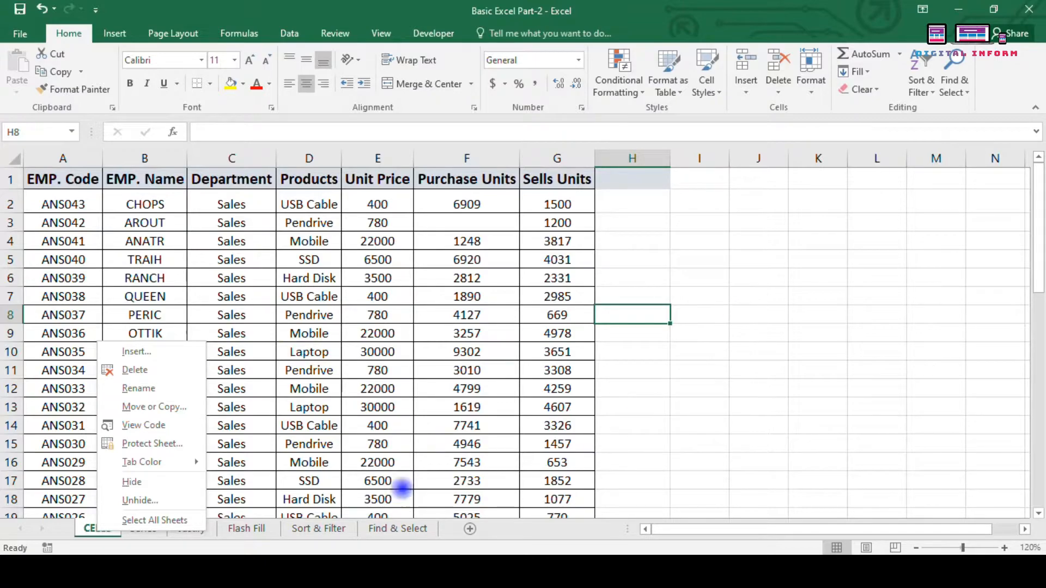
left_click(662, 214)
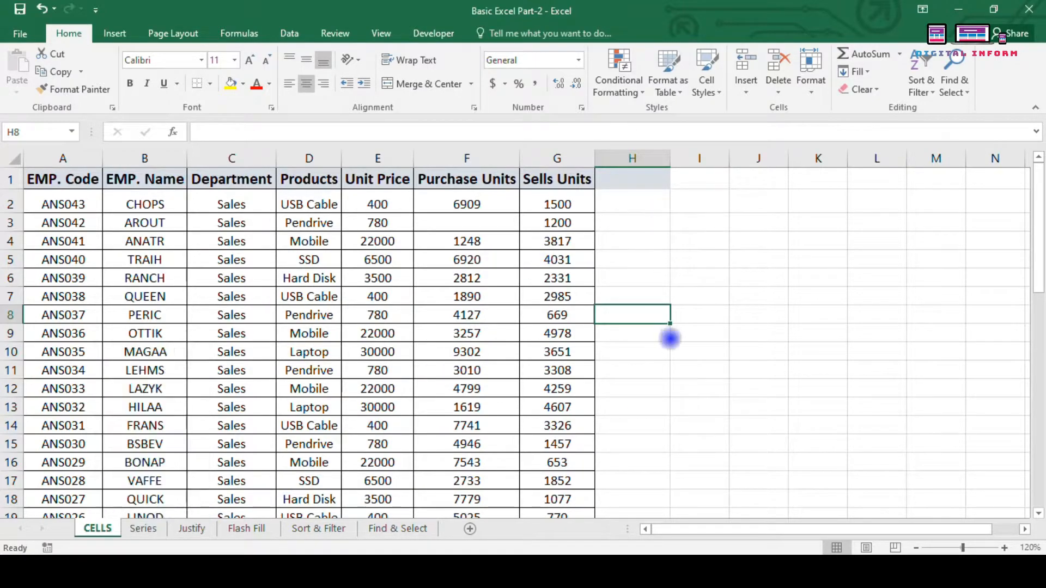
Step: Delete the blank cell F3 with cells shifting up, bringing 1248 back to F3
left_click(812, 79)
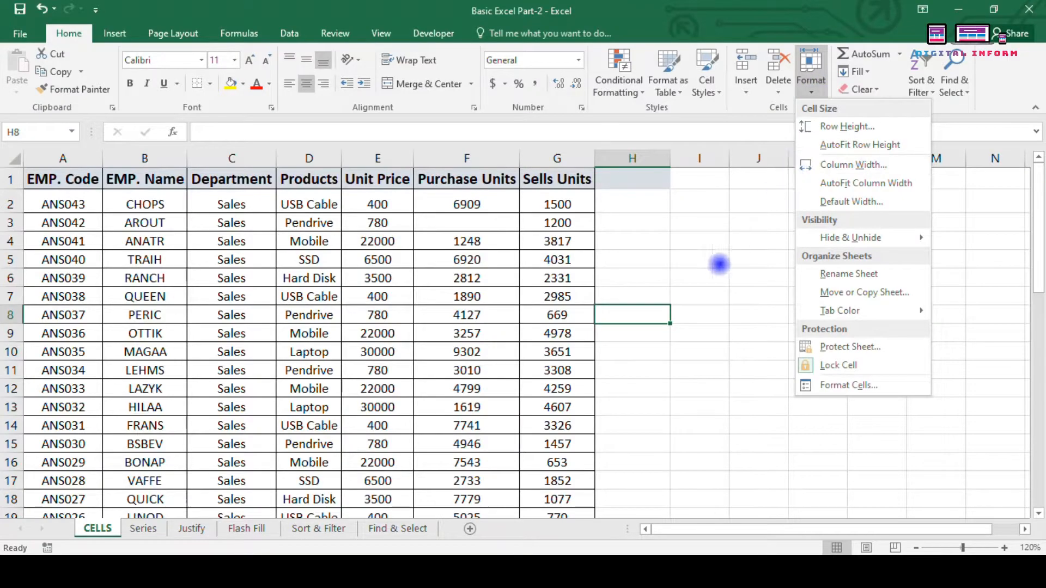
left_click(599, 262)
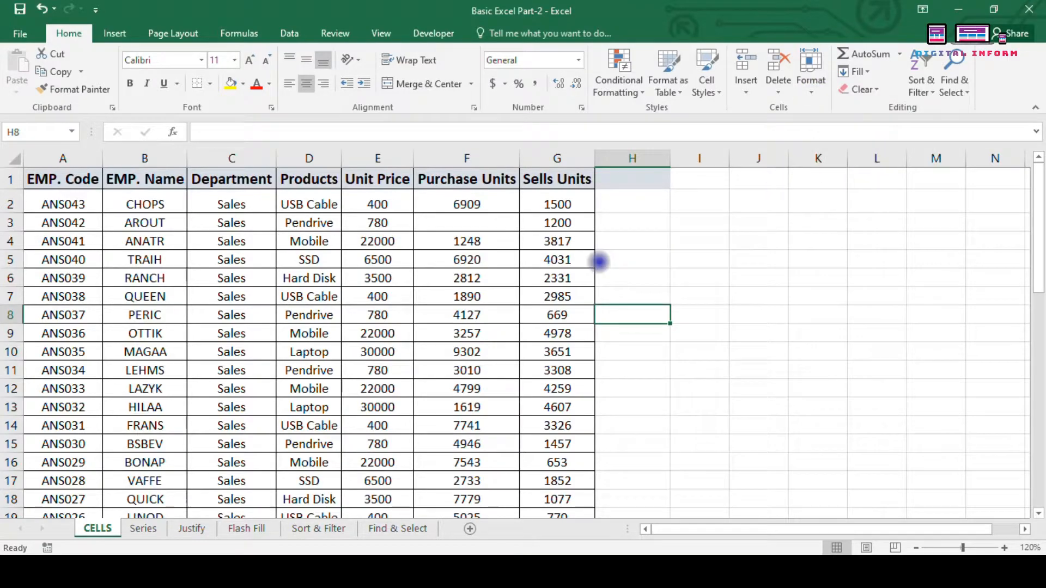
left_click(445, 221)
right_click(444, 222)
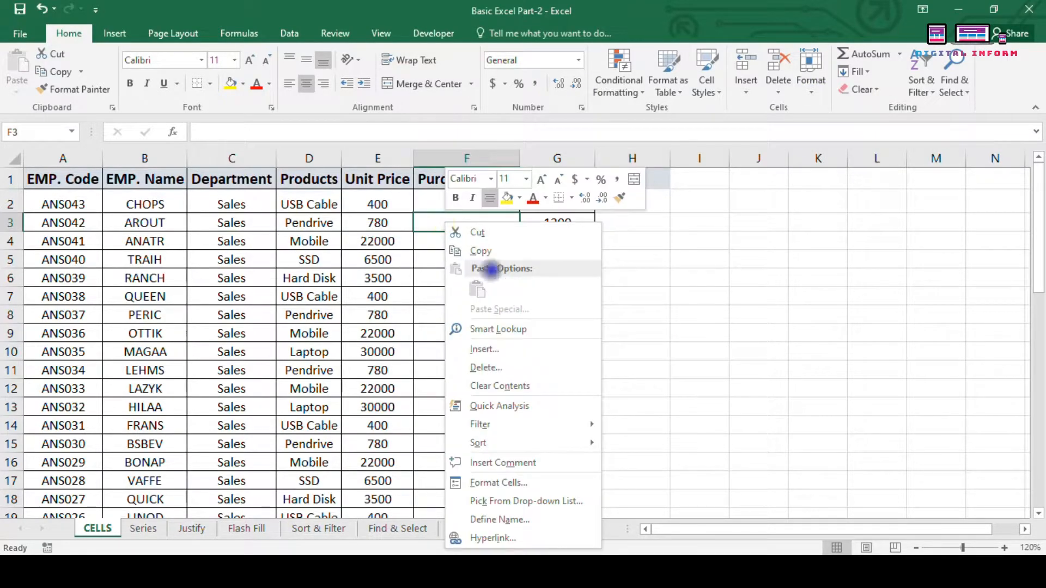
left_click(487, 368)
left_click(462, 411)
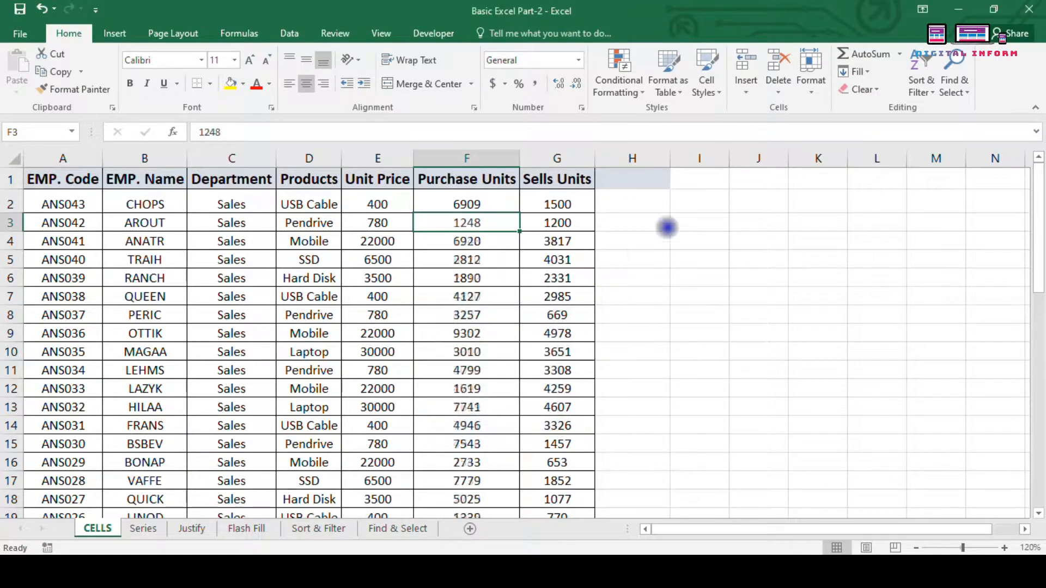
left_click(678, 205)
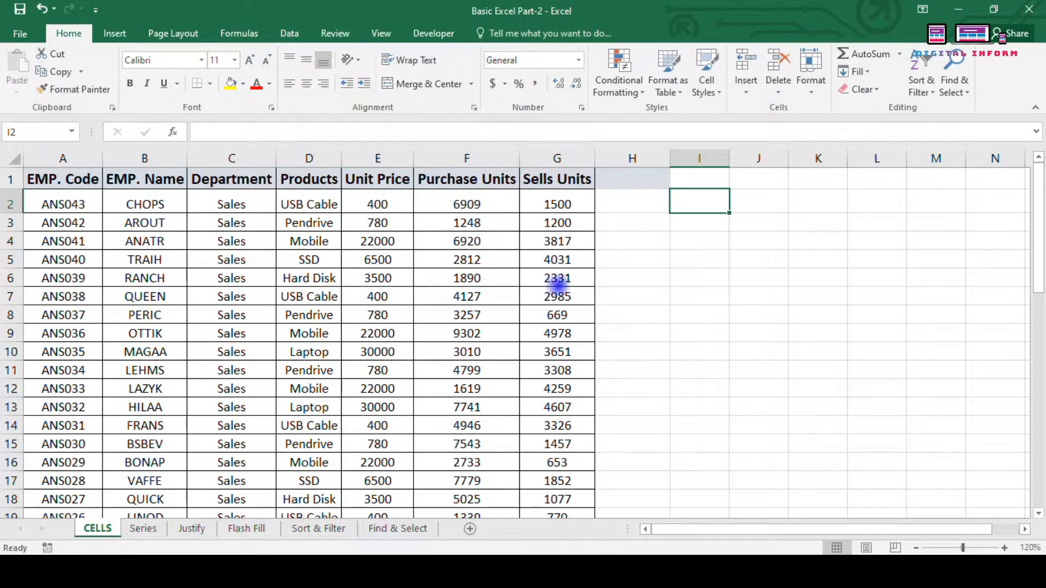
left_click(652, 253)
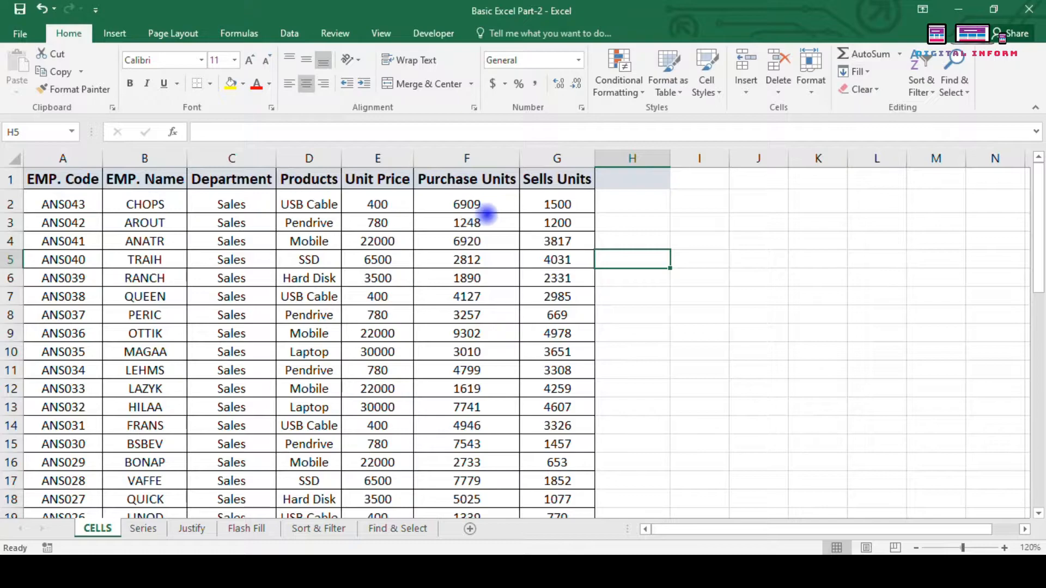
left_click(810, 82)
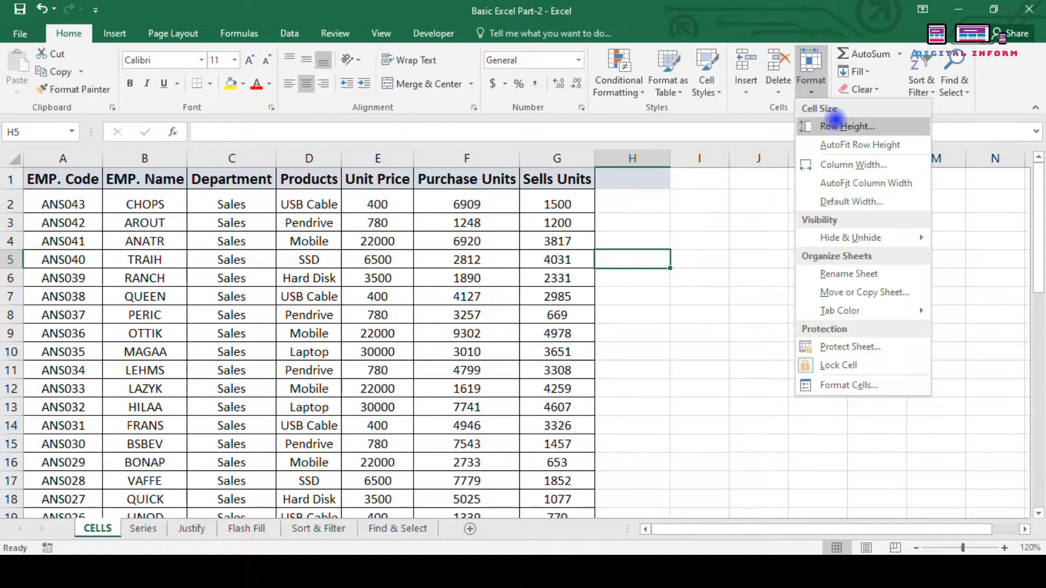
Step: Drag row 5 (ANS040) taller and narrow column A slightly by its header border
left_click(226, 366)
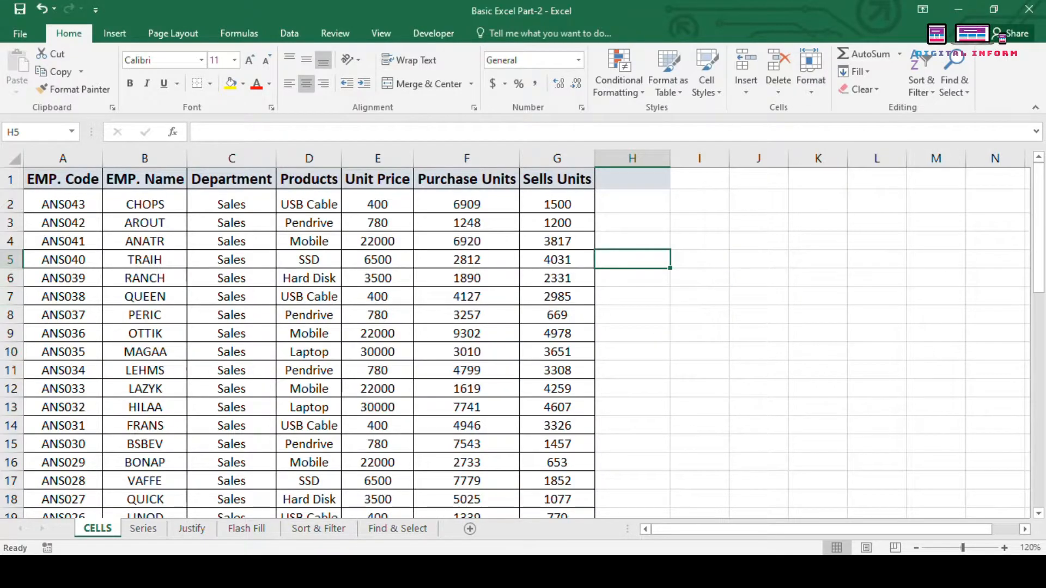
left_click(9, 260)
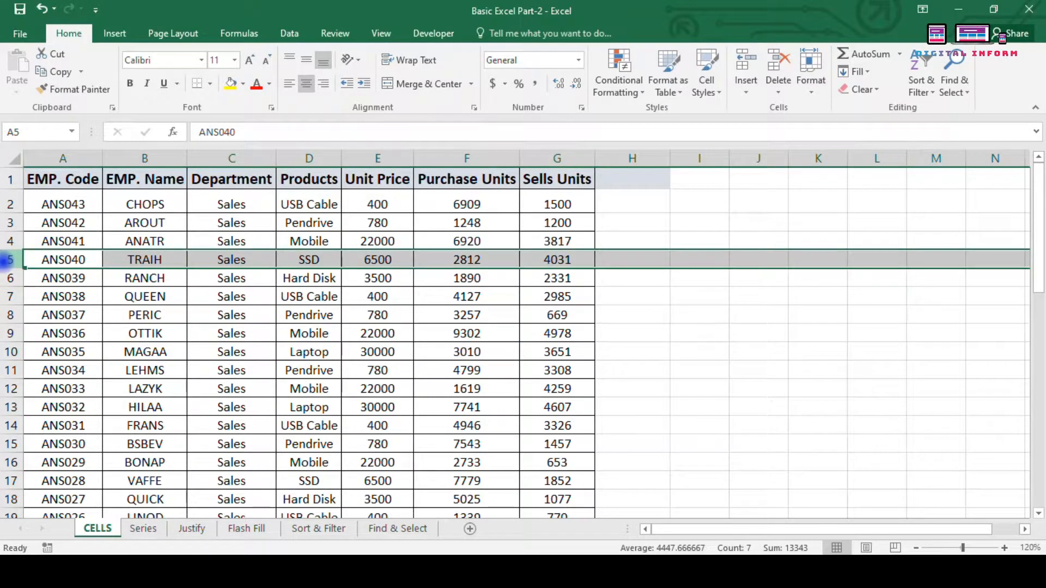
left_click(390, 159)
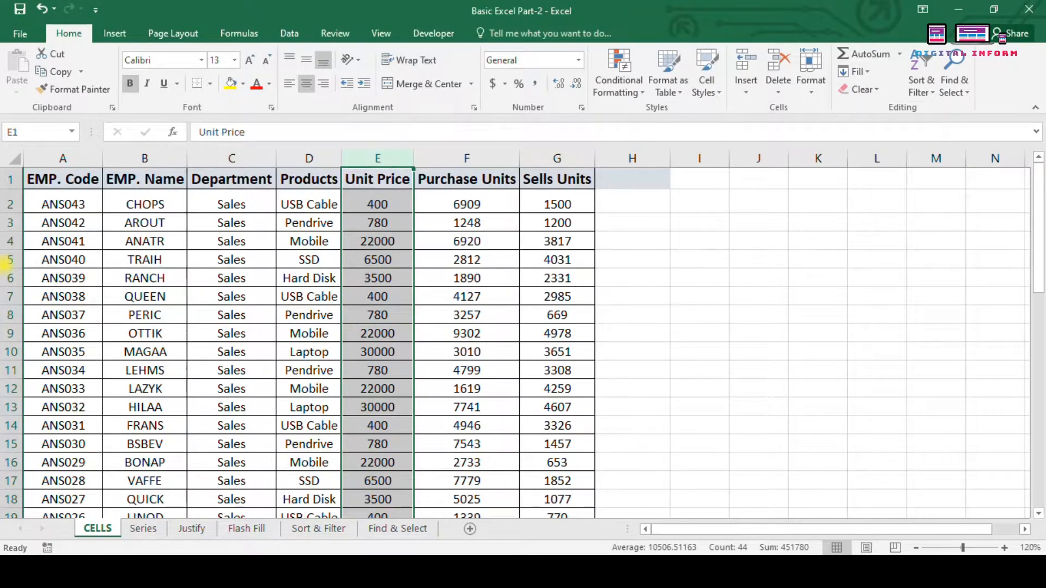
left_click(9, 260)
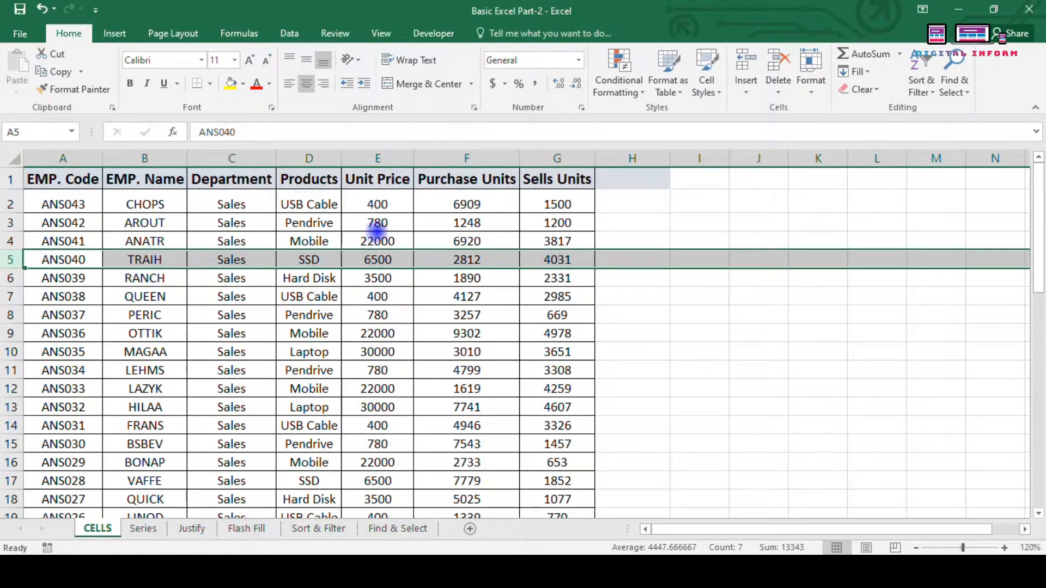
mouse_move(17, 268)
left_mouse_down()
mouse_move(14, 333)
mouse_move(10, 262)
left_mouse_up()
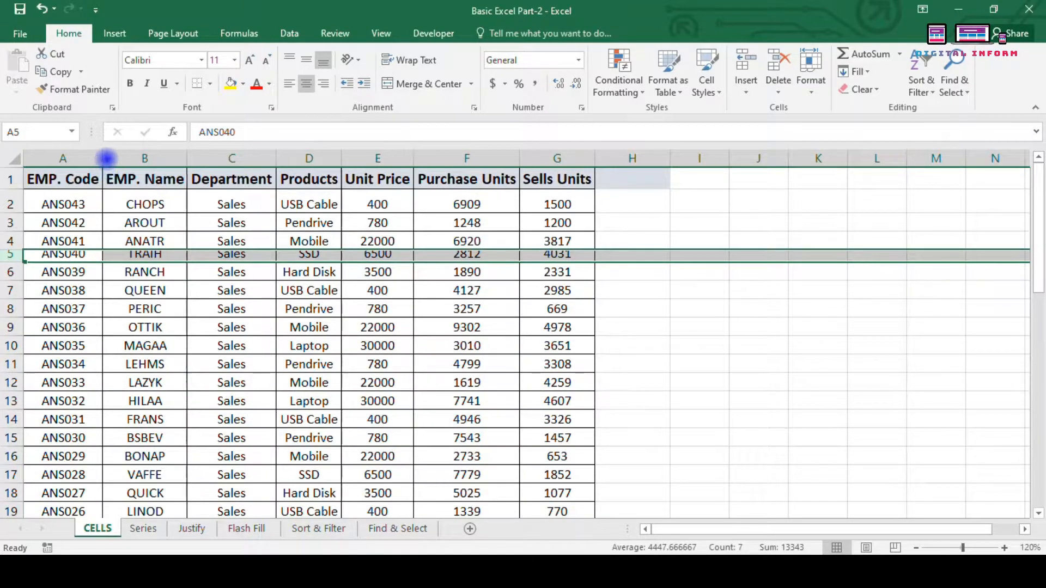
mouse_move(102, 158)
left_mouse_down()
mouse_move(189, 174)
mouse_move(184, 159)
mouse_move(97, 162)
left_mouse_up()
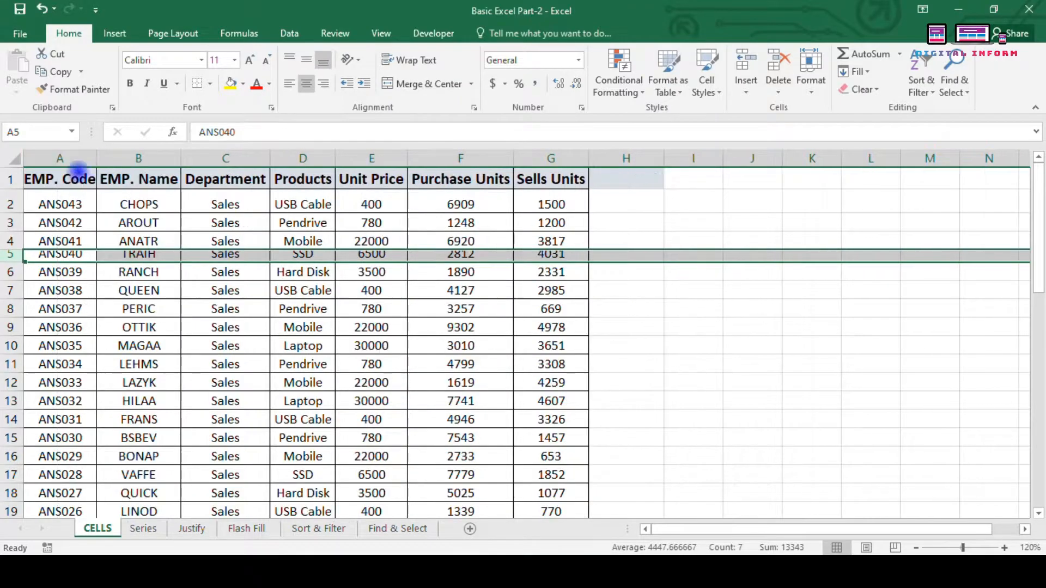
left_click_drag(11, 263, 14, 285)
left_click(80, 357)
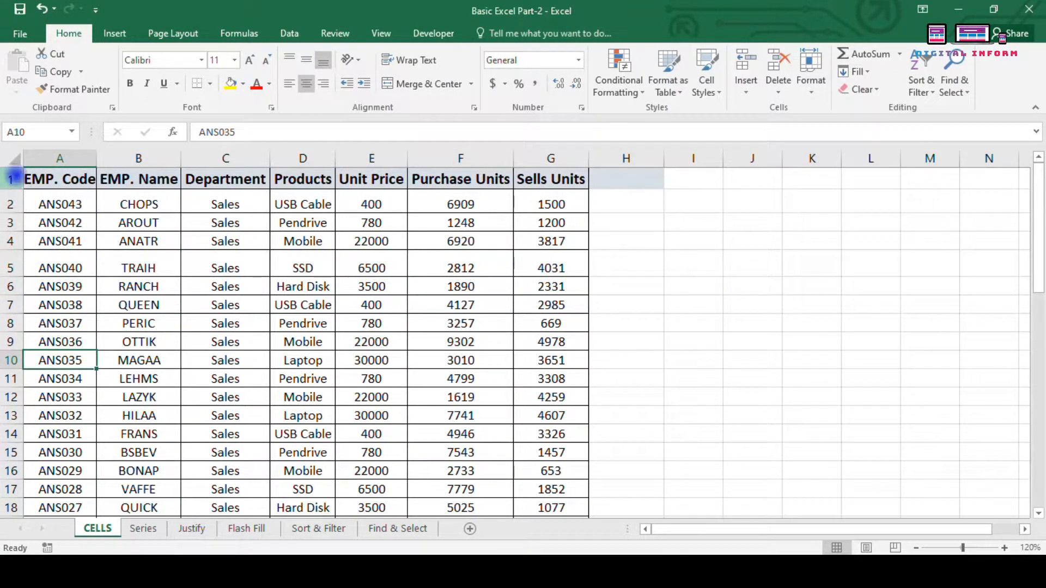
left_click(275, 324)
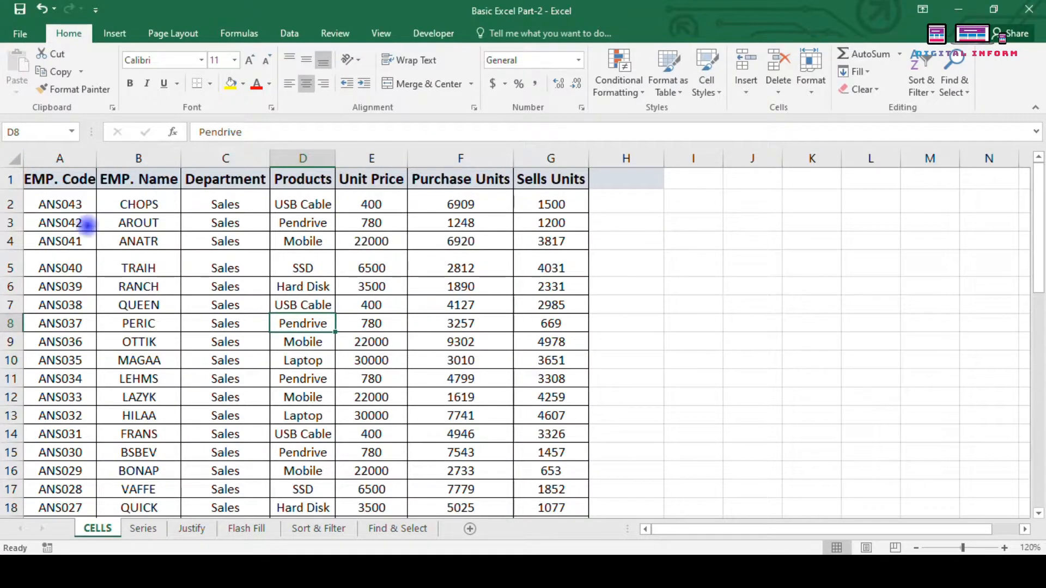
Step: Try whole-sheet selections, then select the table range A1:G44 from the EMP. Code header
left_click(15, 159)
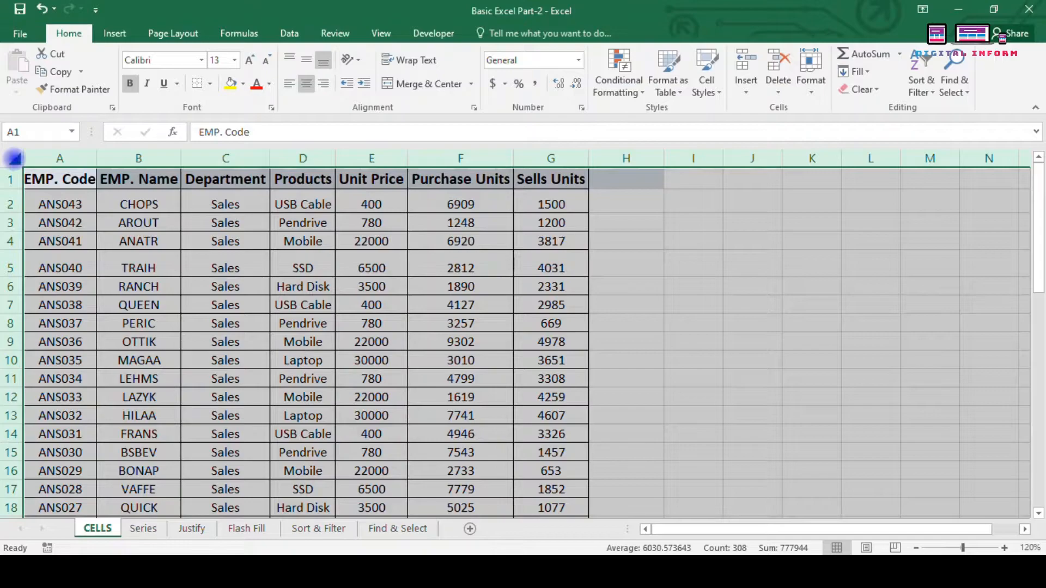
left_click(71, 179)
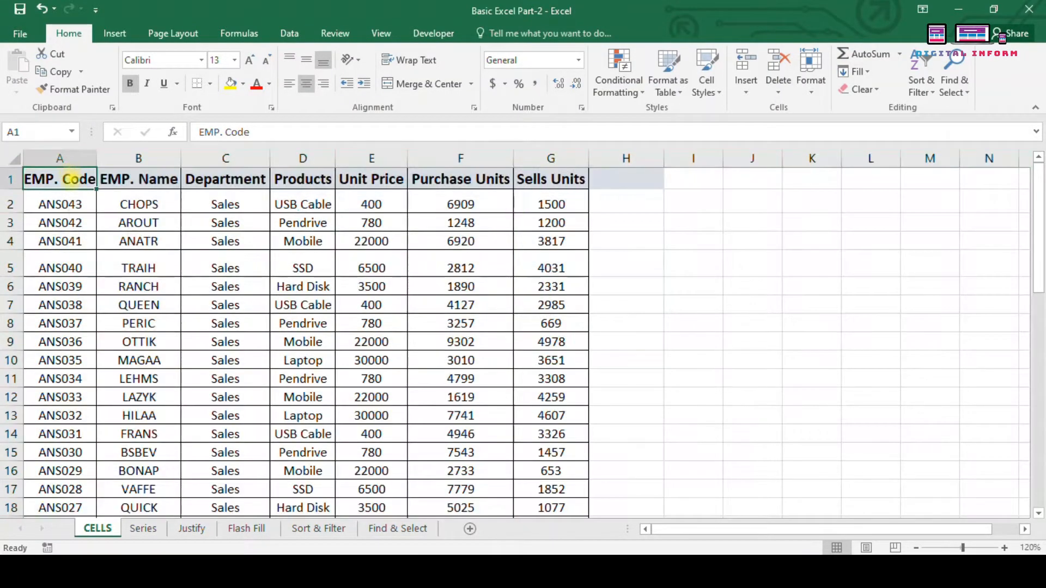
key("ctrl+shift+End")
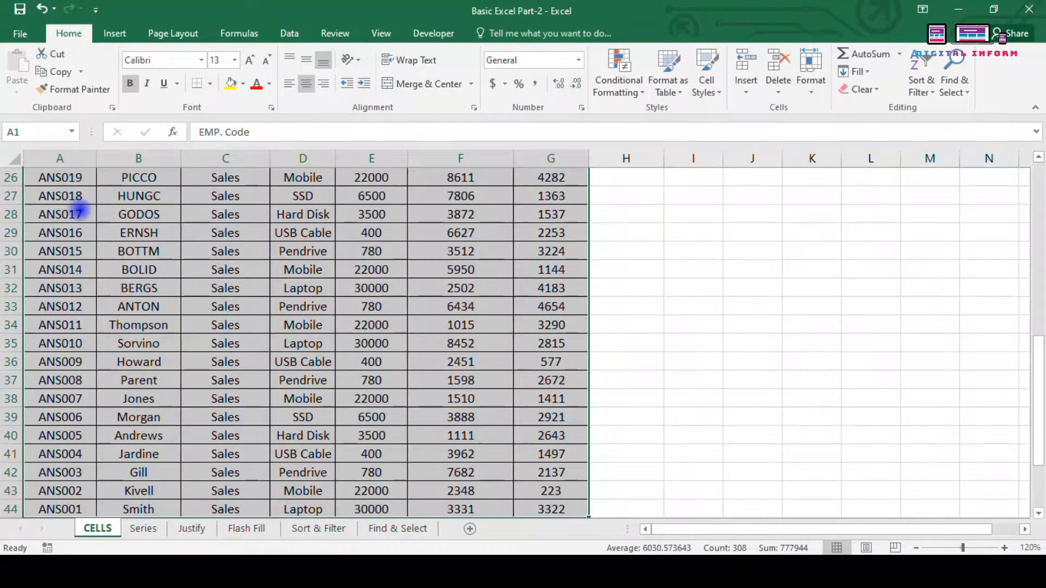
left_click(710, 338)
scroll(69, 269, "up", 7)
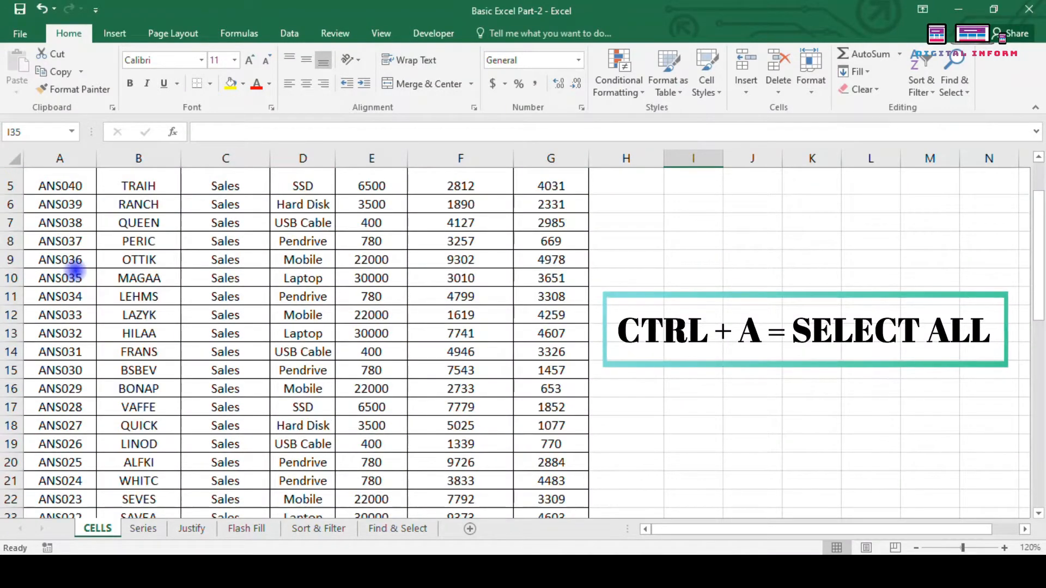
key("ctrl+a")
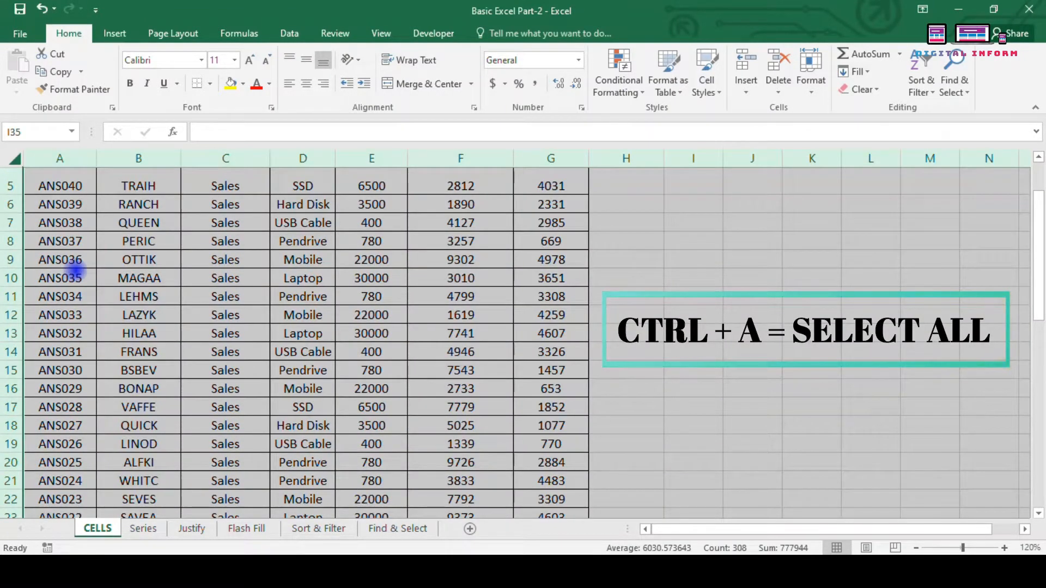
left_click(112, 259)
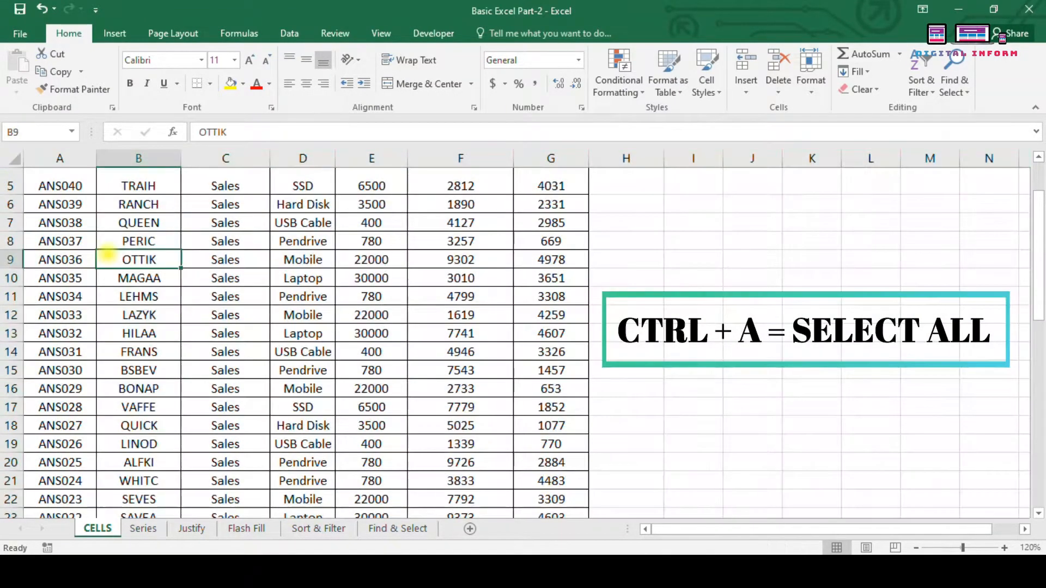
scroll(68, 204, "up", 2)
left_click(65, 204)
left_click(68, 179)
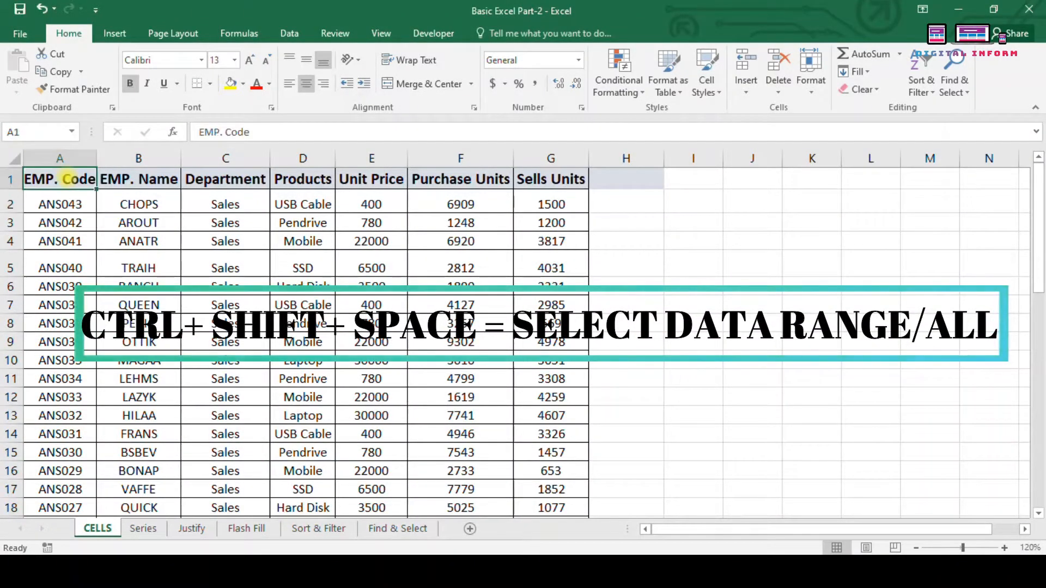
key("ctrl+shift+space")
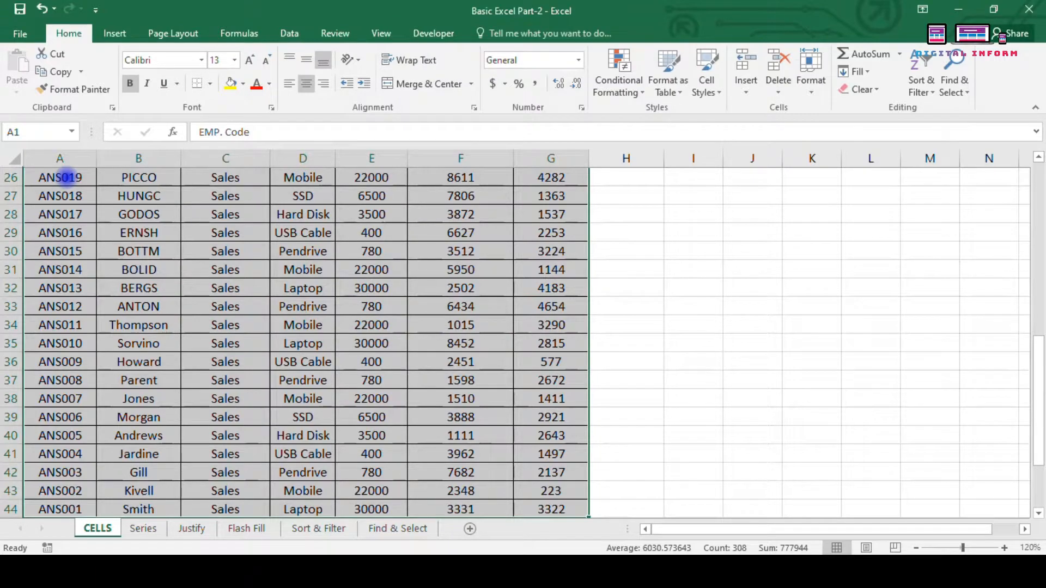
scroll(63, 178, "up", 8)
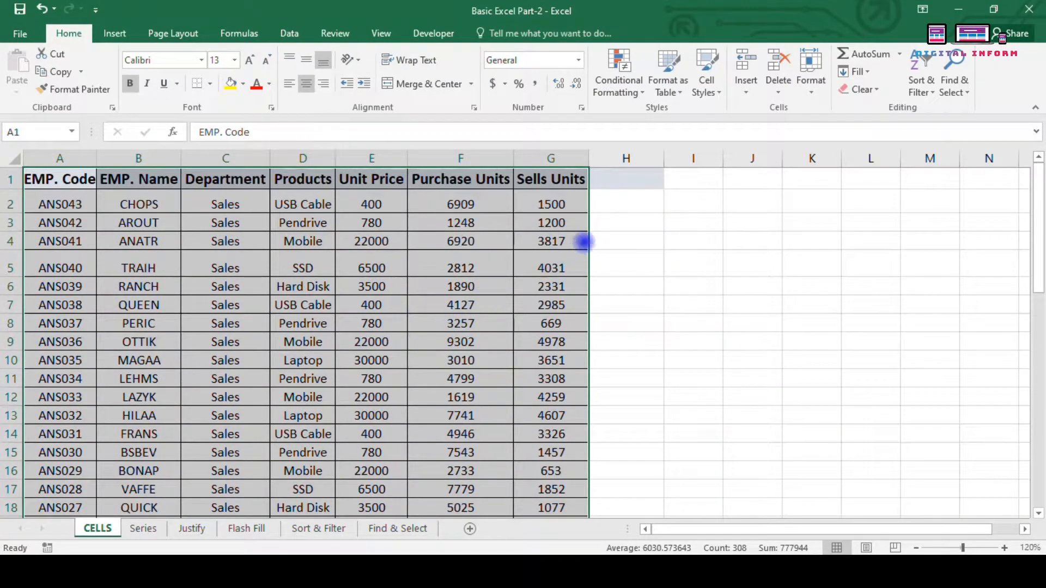
Step: Set the row height of the selected table rows to 25
left_click(810, 87)
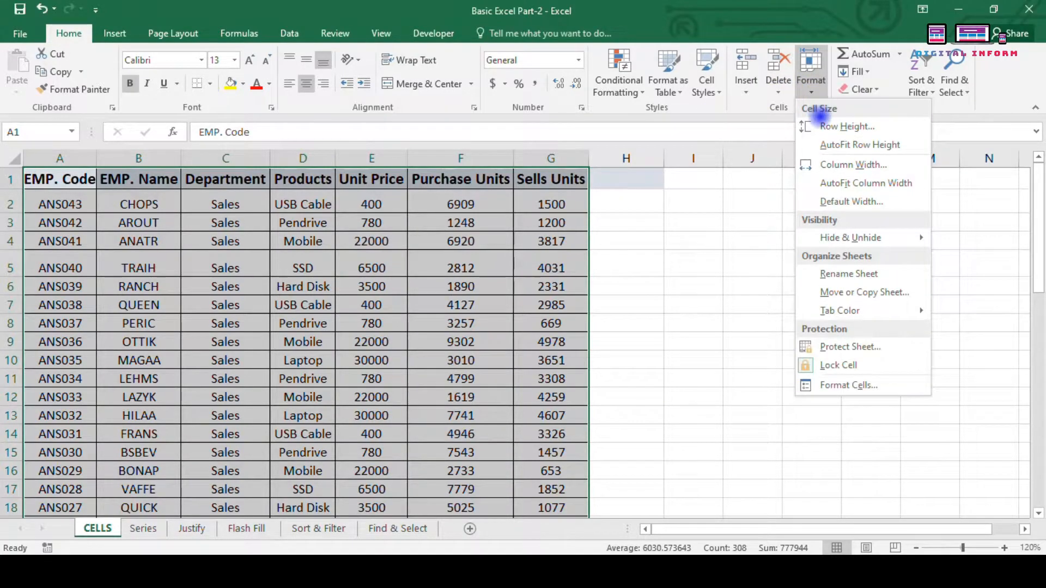
left_click(840, 126)
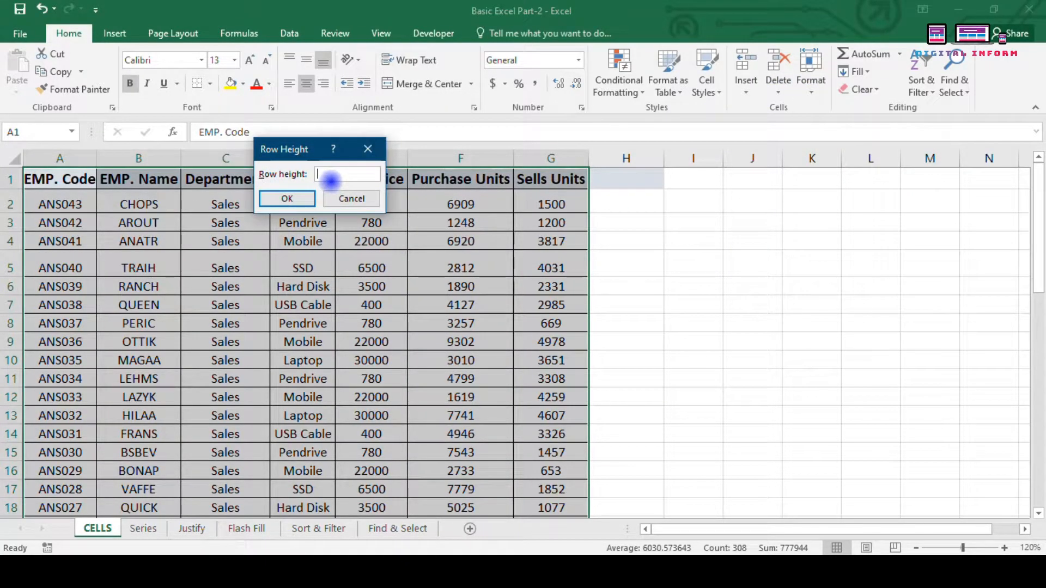
key("Return")
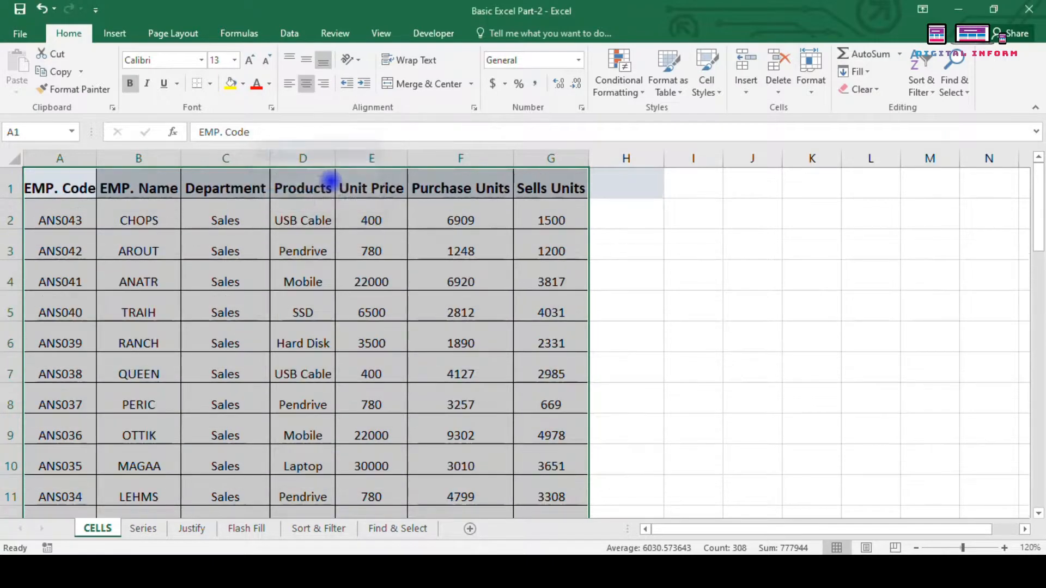
Step: Reselect the whole table A1:G44 from the EMP. Code header with Ctrl+Shift+End
left_click(129, 245)
left_click_drag(19, 230, 17, 230)
left_click(240, 297)
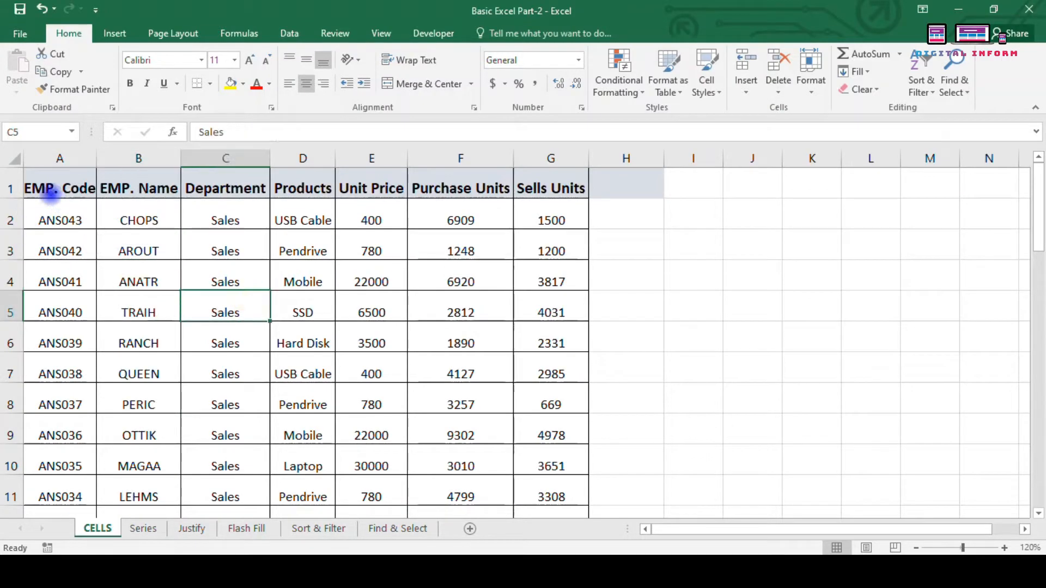
left_click(31, 174)
key("ctrl+shift+End")
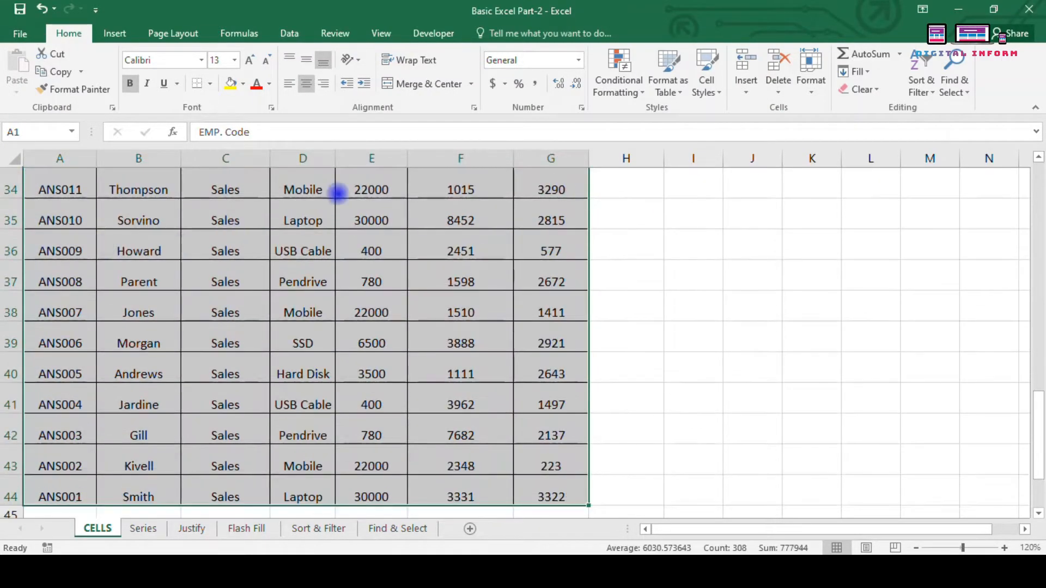
Step: Set the column width to 25, then drag the EMP. Name column slightly wider
left_click(820, 73)
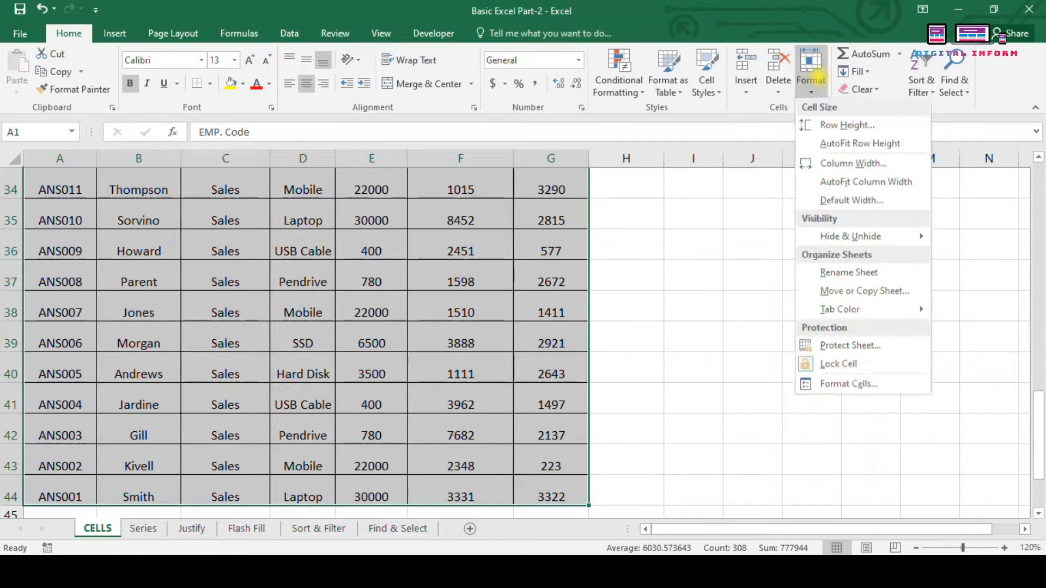
left_click(871, 164)
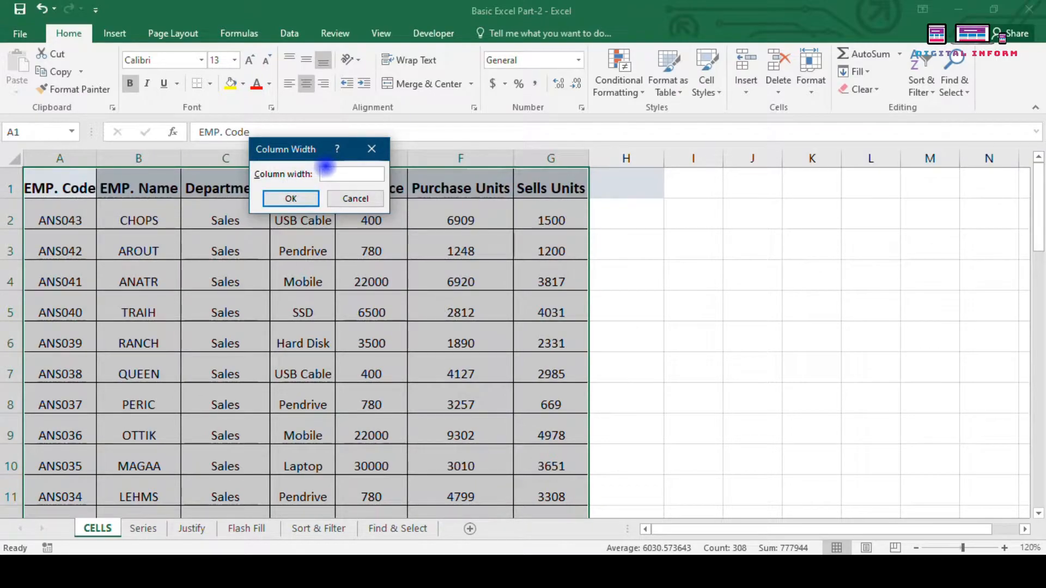
key("Return")
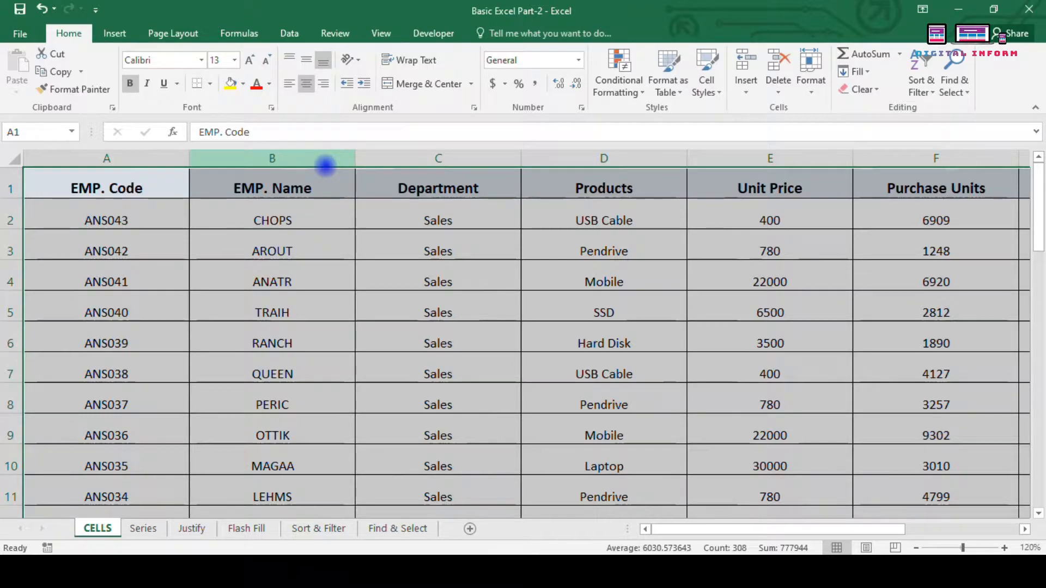
mouse_move(353, 163)
left_mouse_down()
mouse_move(369, 166)
mouse_move(352, 159)
left_mouse_up()
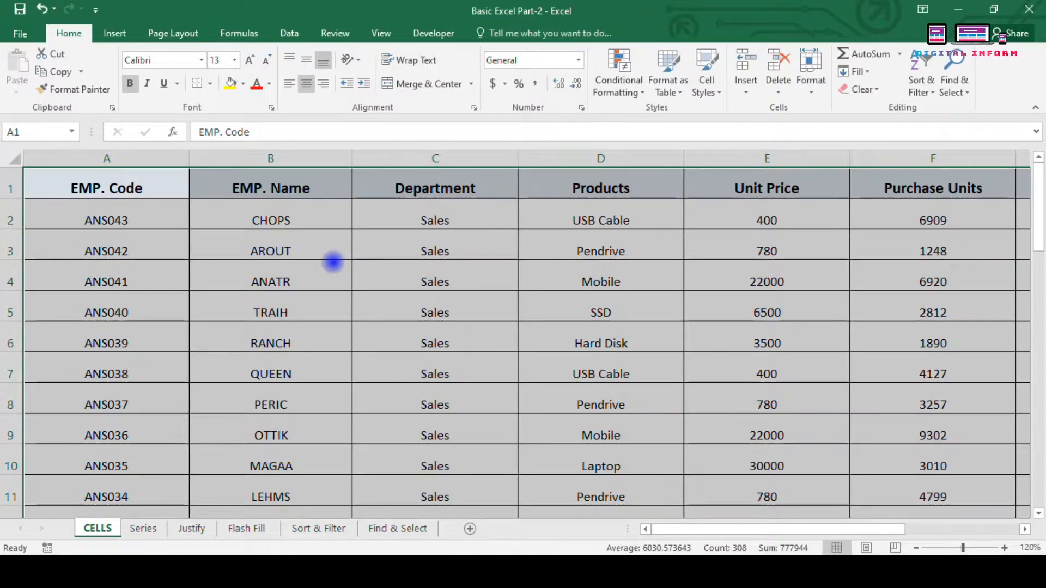
Step: AutoFit columns A–G to their contents with Alt+H, O, I
key("alt+h")
key("o")
key("i")
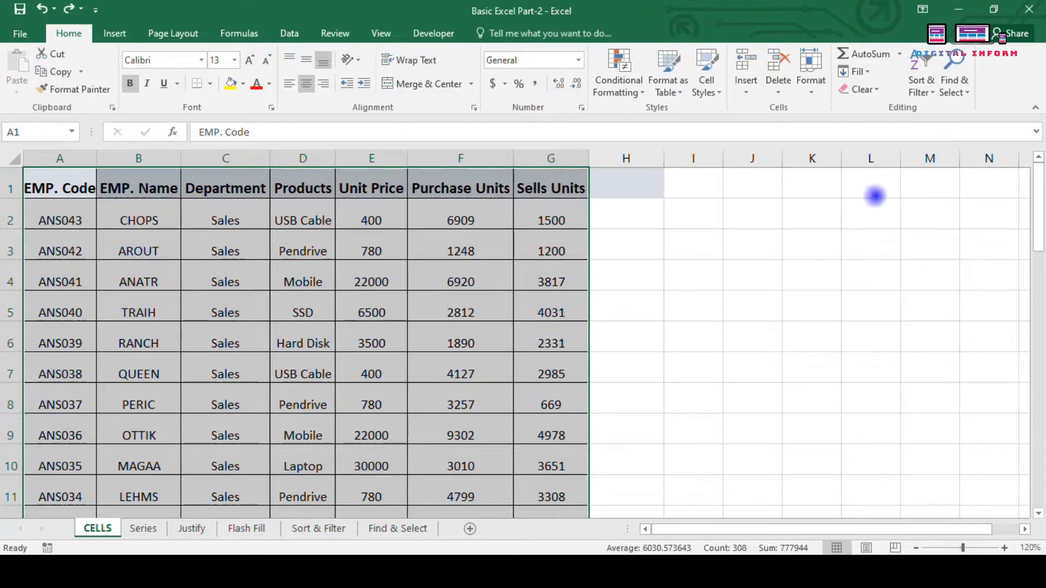
Step: AutoFit the table's row heights and then its column widths
left_click(811, 79)
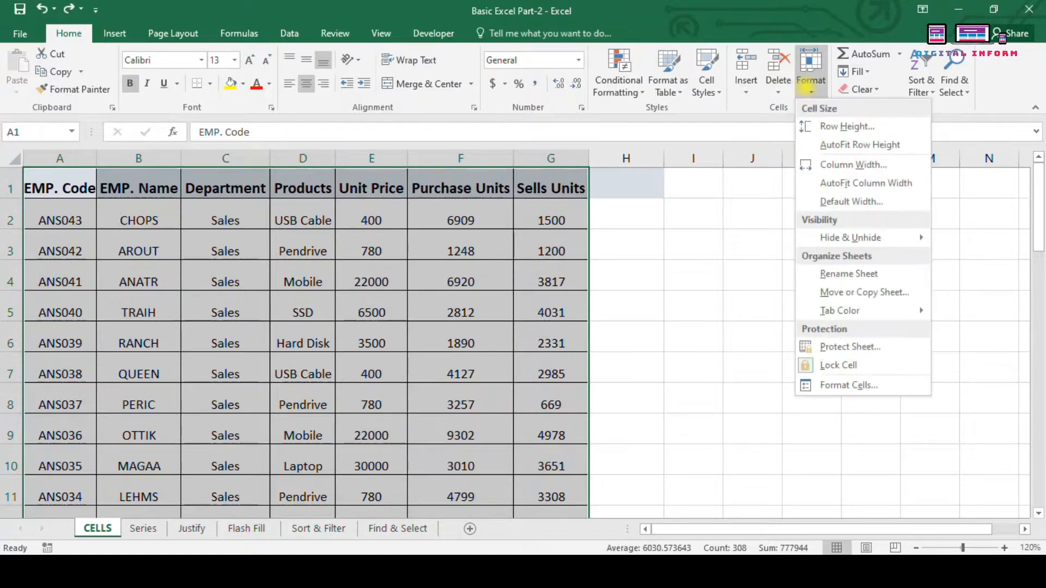
left_click(837, 144)
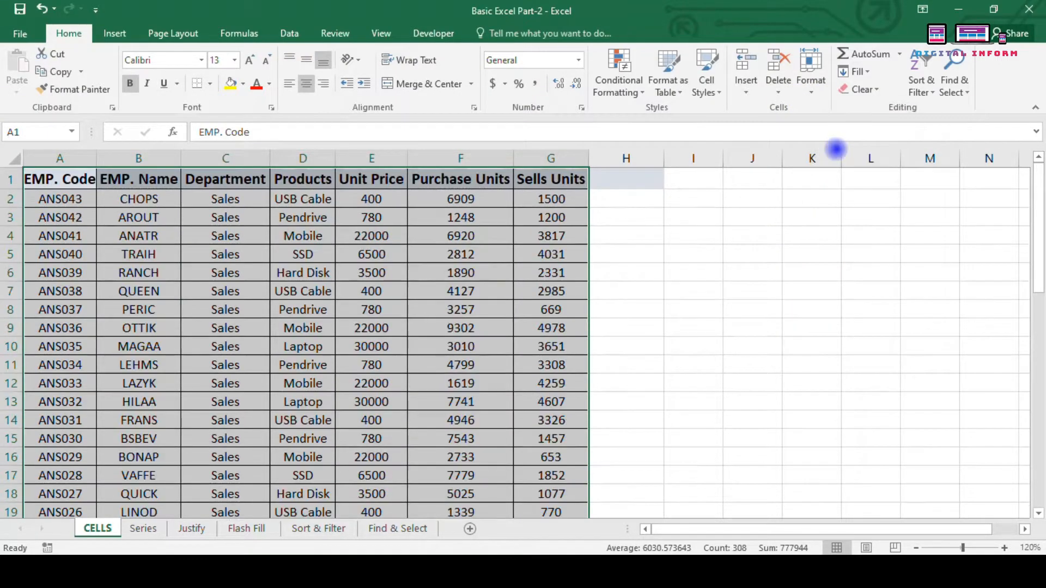
left_click(806, 93)
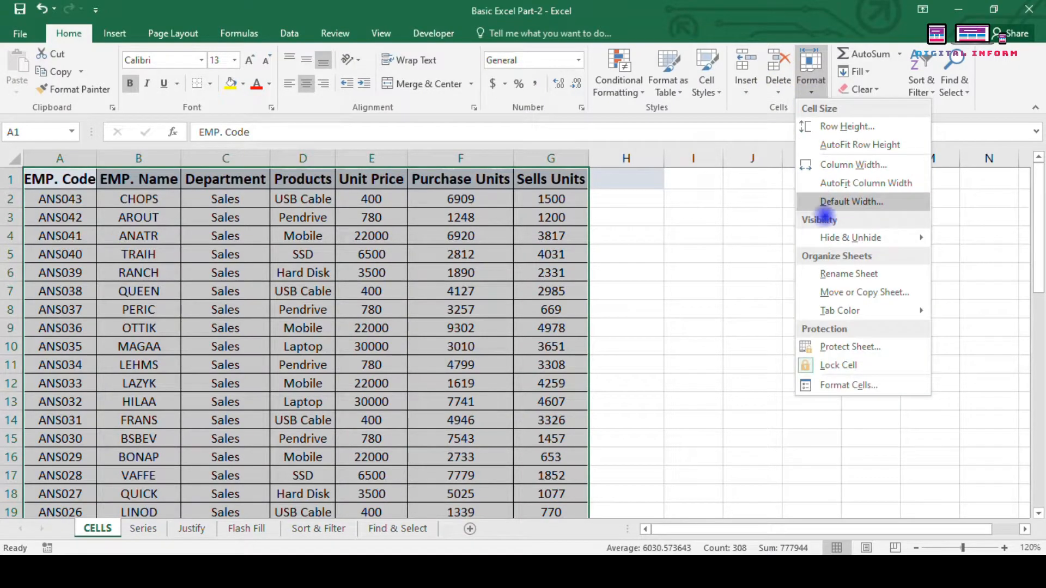
left_click(832, 185)
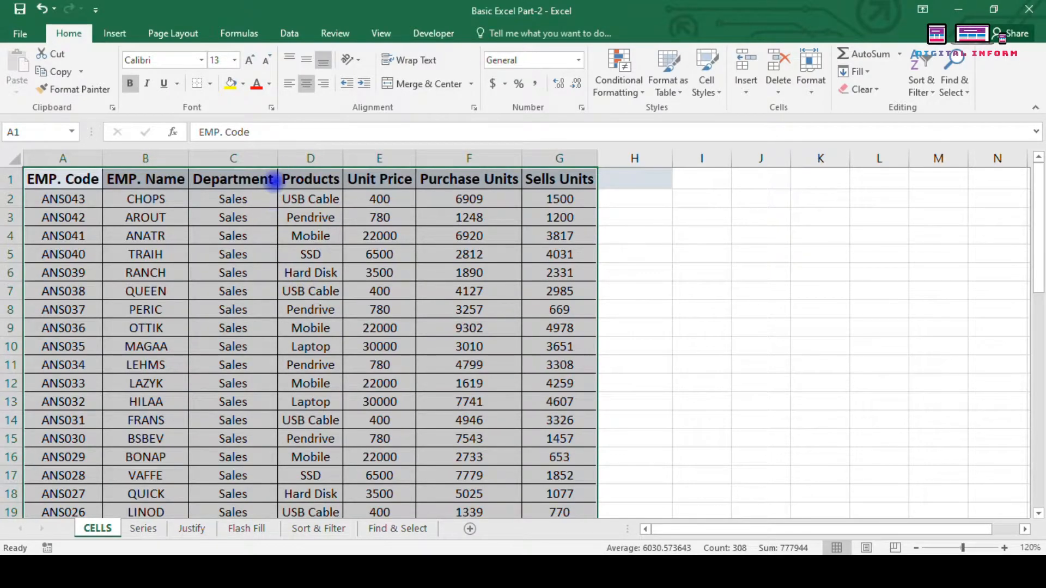
Step: Drag row 3's border to make it slightly taller
mouse_move(276, 164)
left_mouse_down()
mouse_move(286, 164)
mouse_move(277, 165)
left_mouse_up()
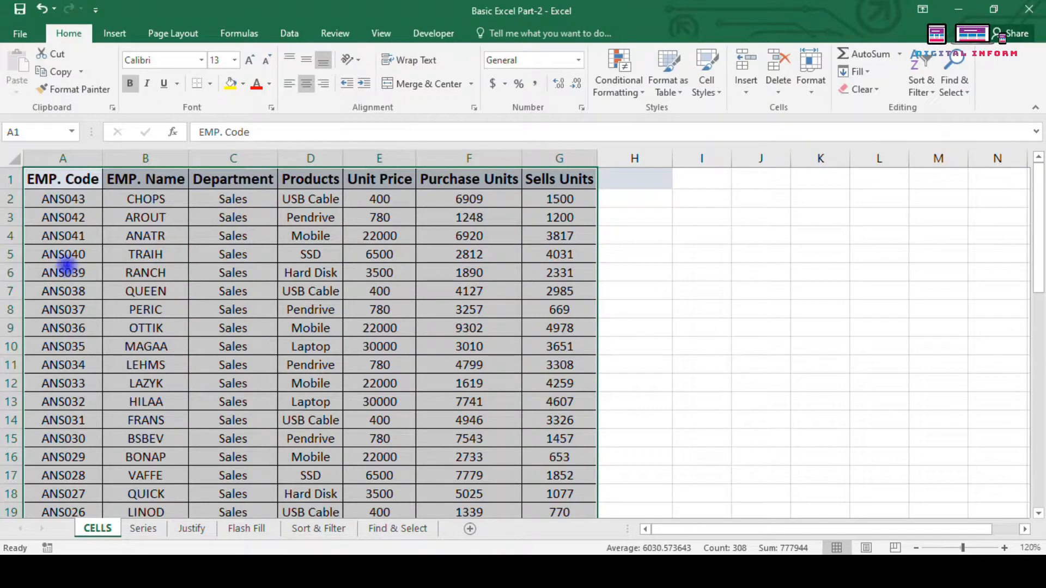
left_click_drag(24, 228, 16, 227)
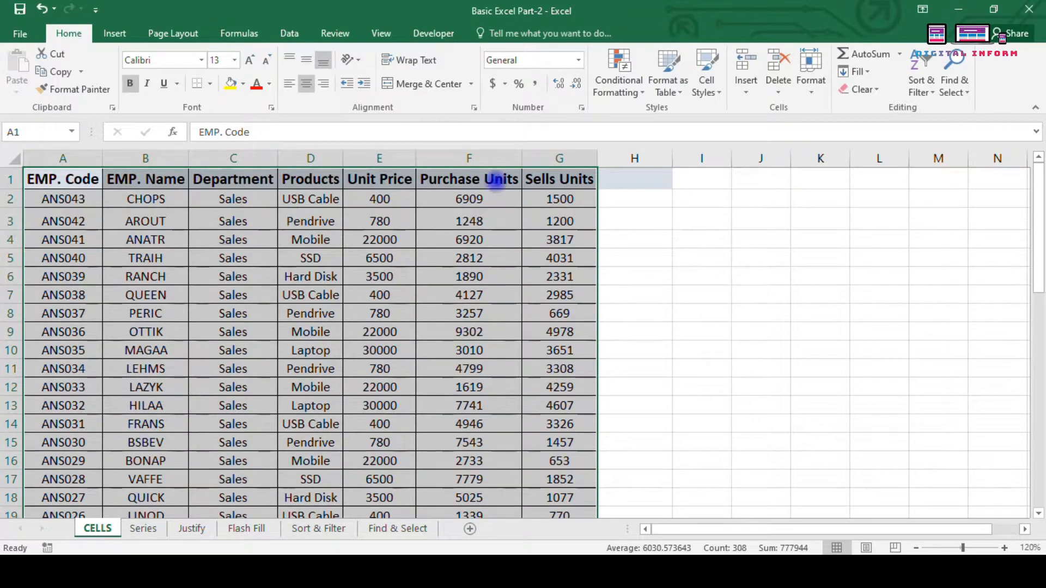
left_click(811, 81)
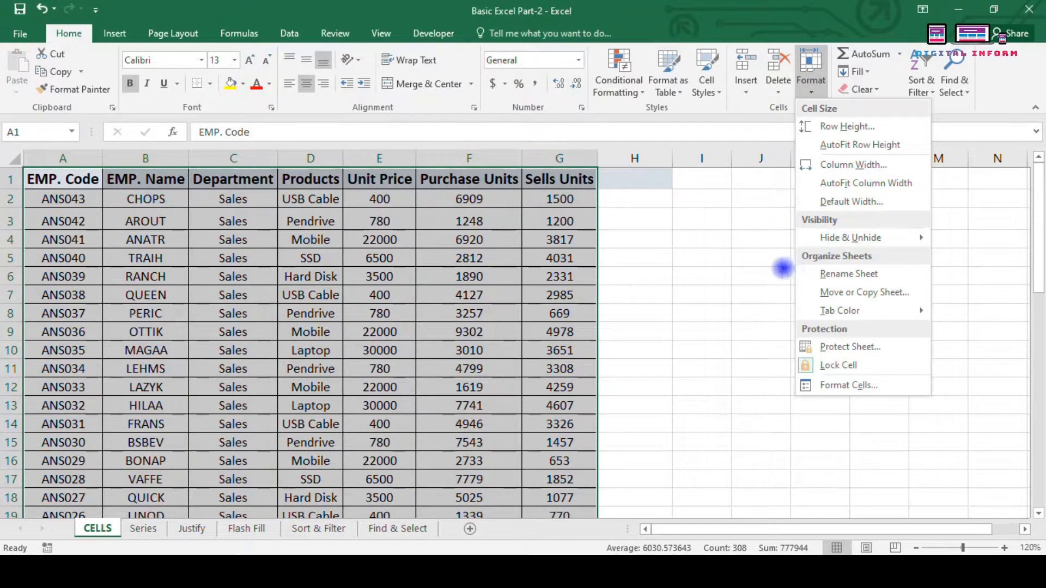
mouse_move(837, 244)
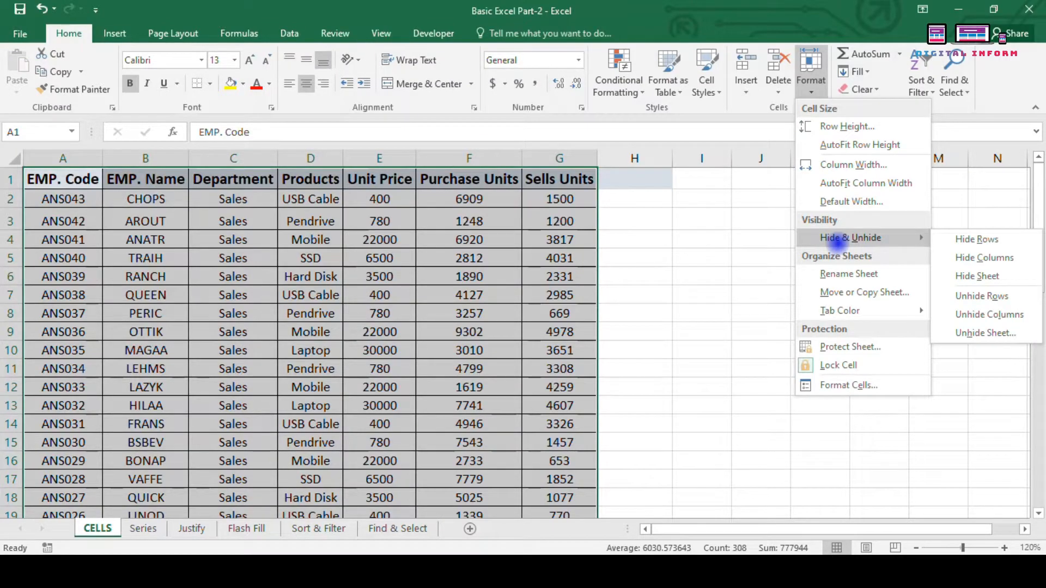
left_click(673, 228)
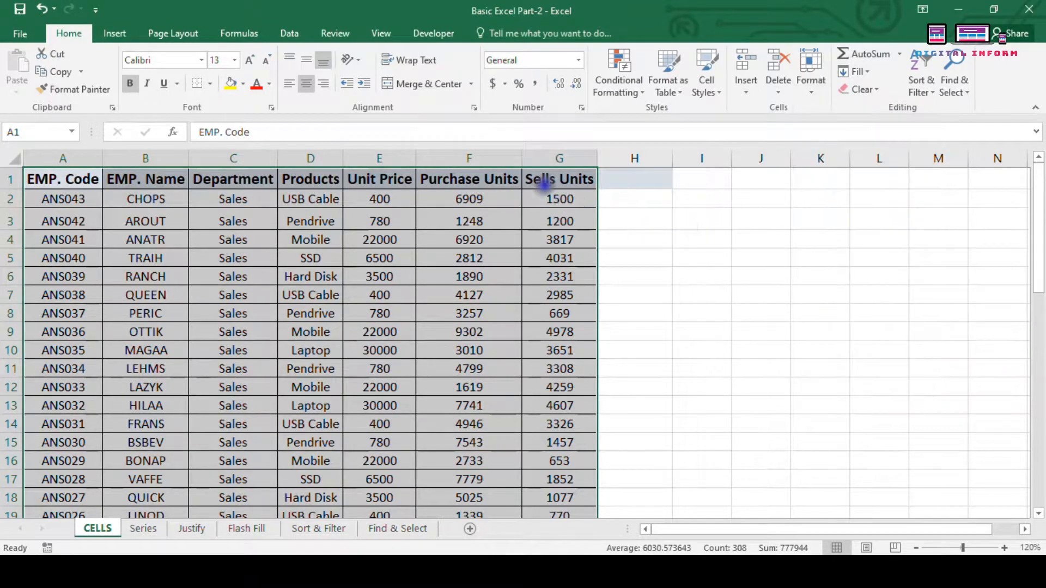
left_click(468, 158)
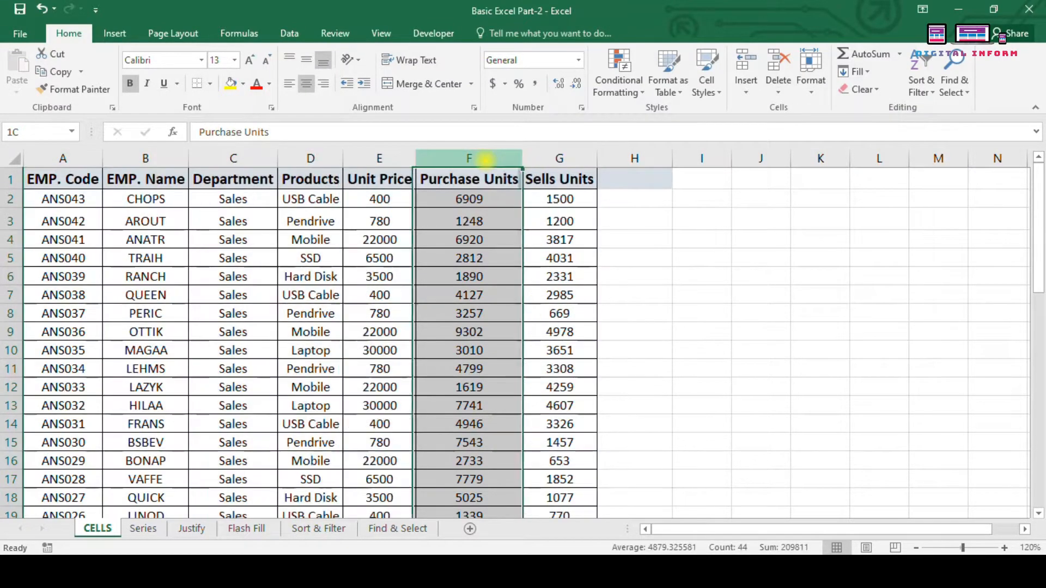
left_click(11, 221)
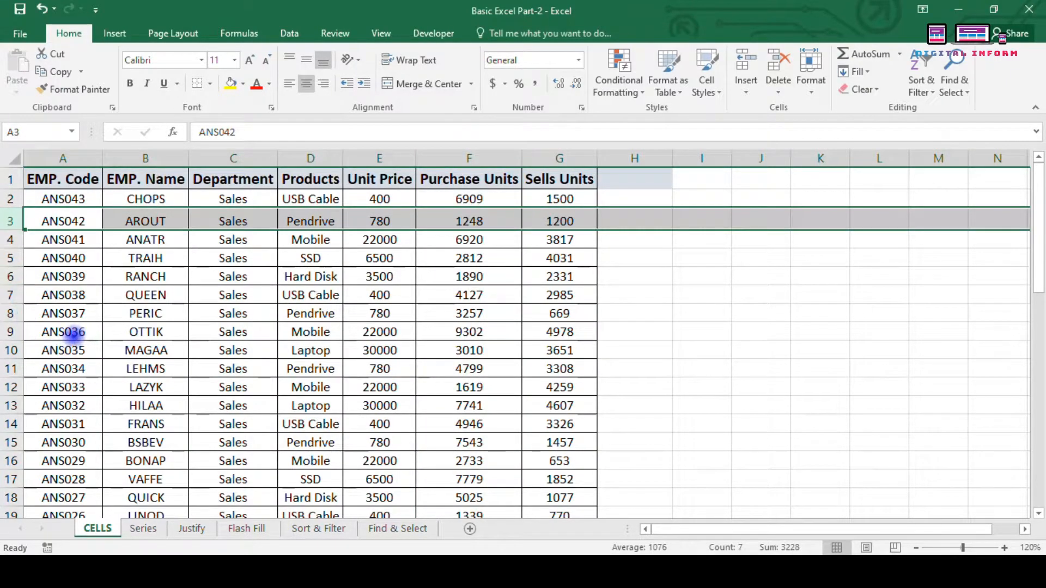
right_click(95, 529)
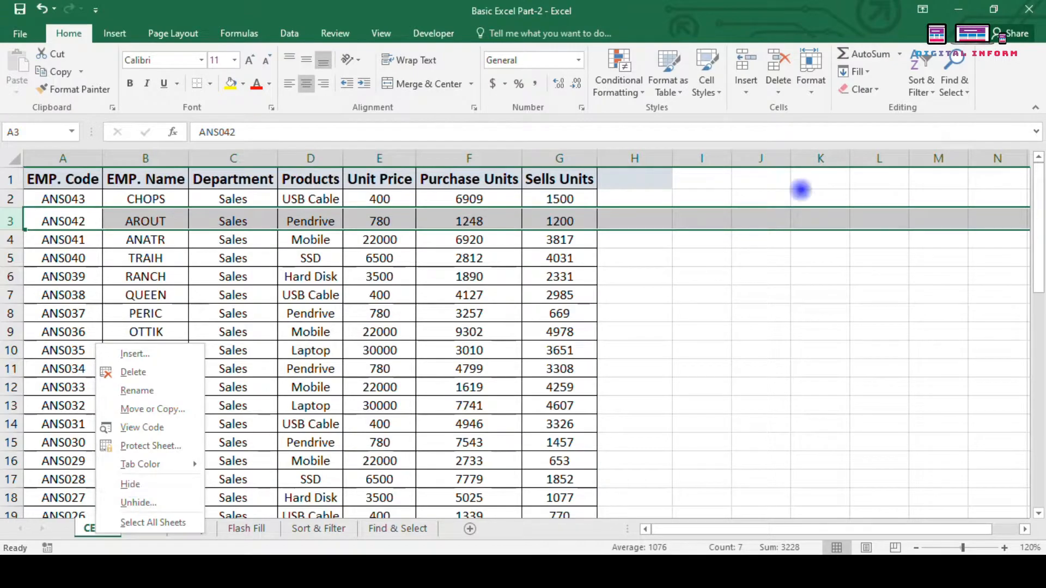
left_click(751, 318)
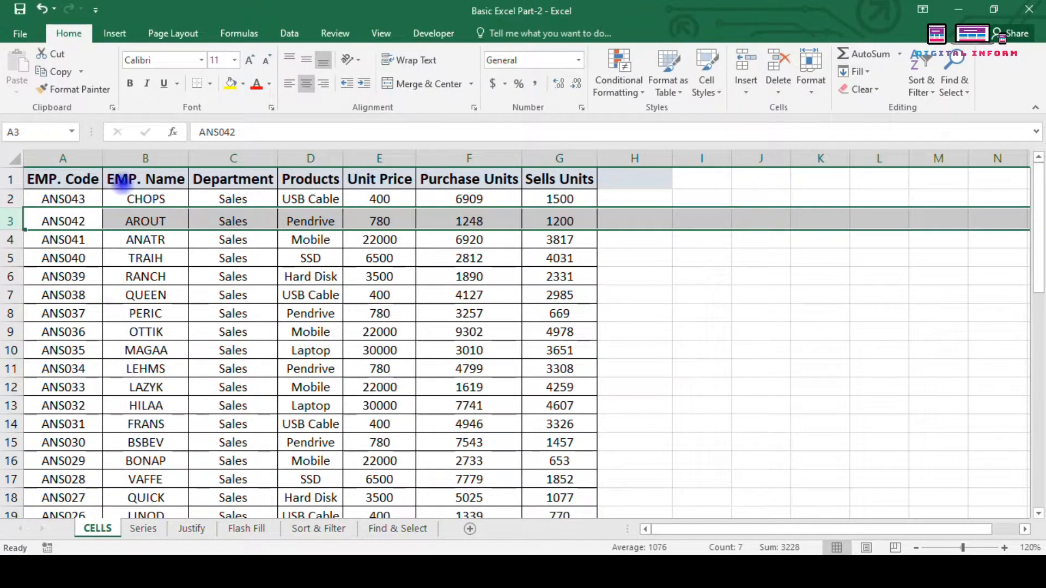
left_click(464, 158)
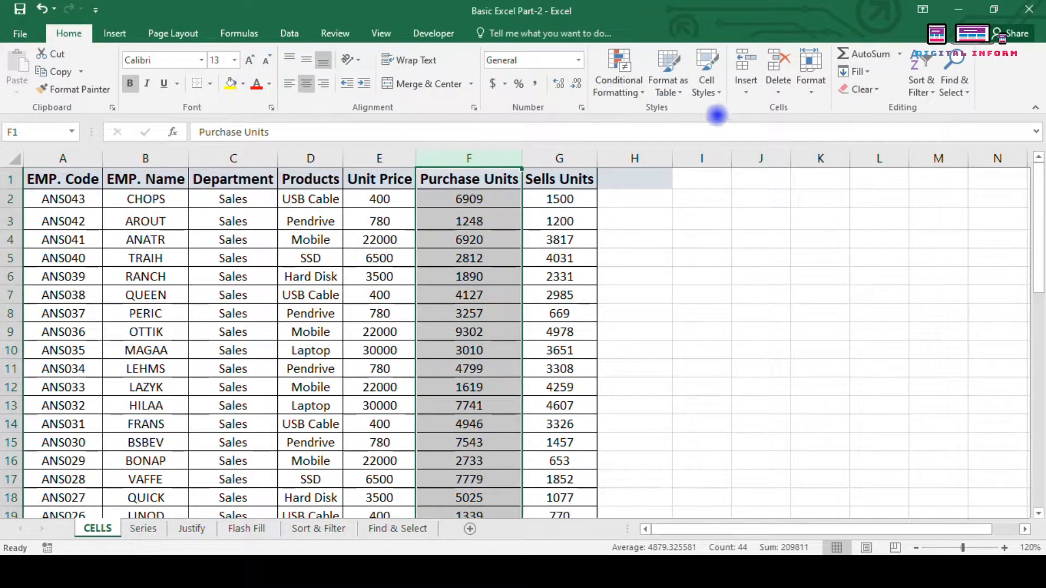
Step: Select row 4 (ANS041) and hide it with Hide Rows, then move to cell B10
left_click(811, 76)
mouse_move(848, 242)
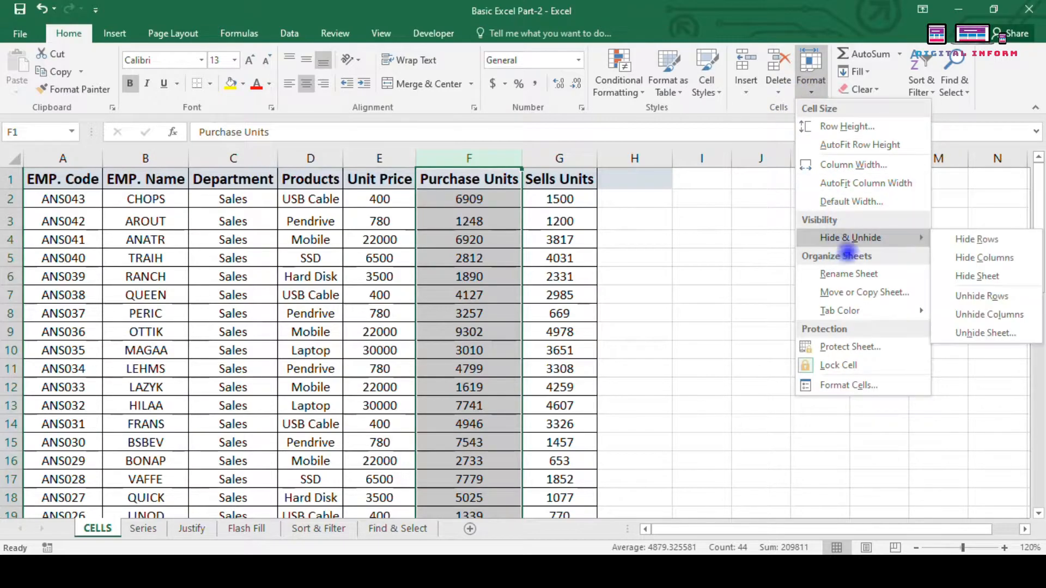
left_click(686, 301)
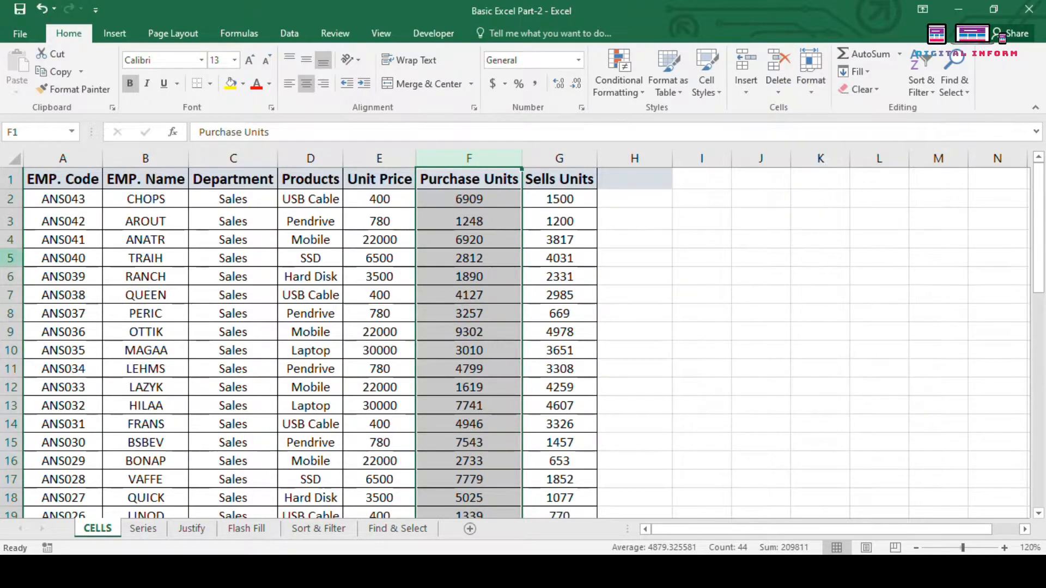
left_click(10, 238)
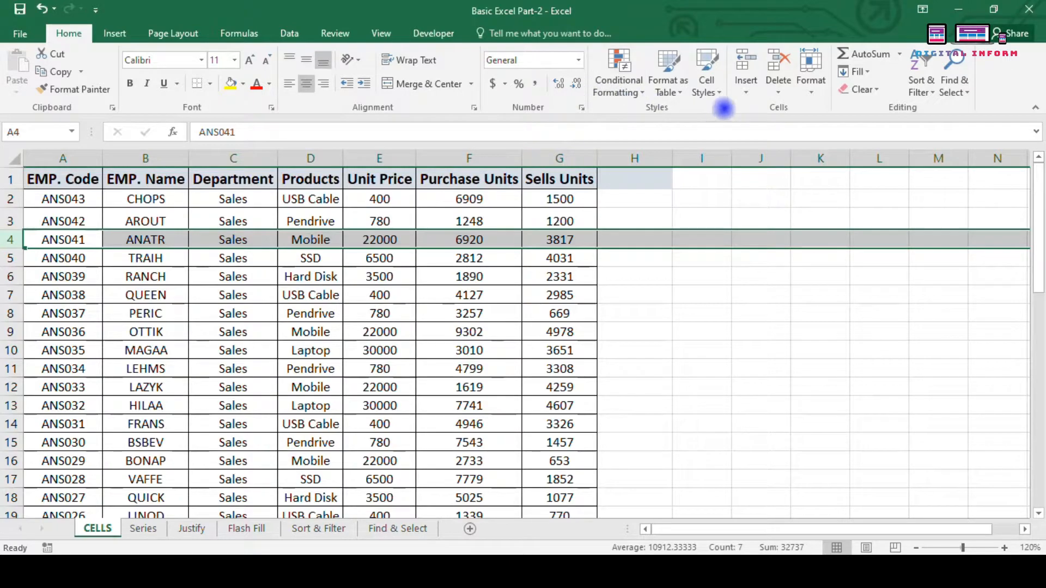
left_click(829, 82)
mouse_move(823, 237)
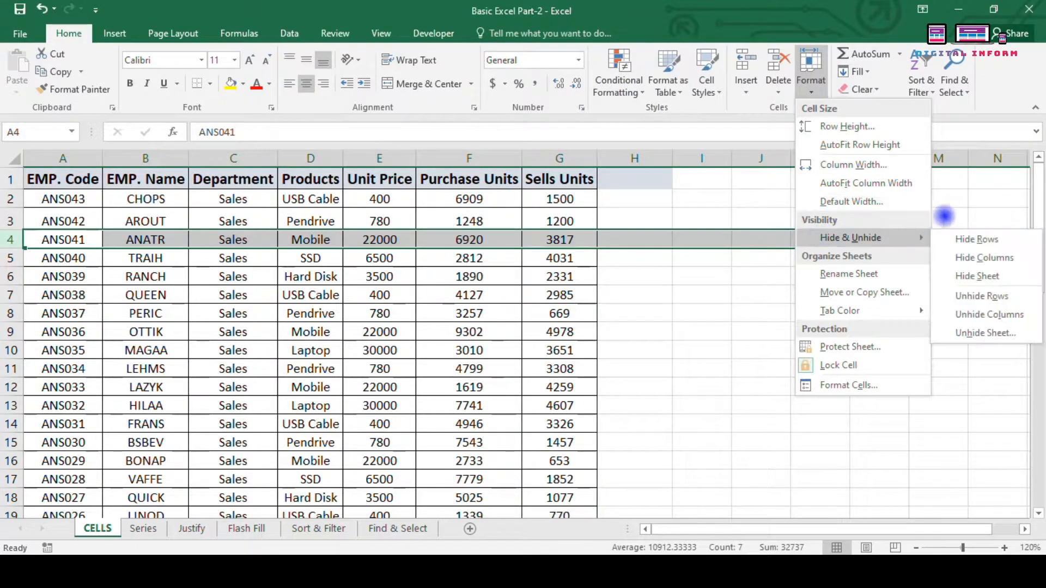
left_click(973, 240)
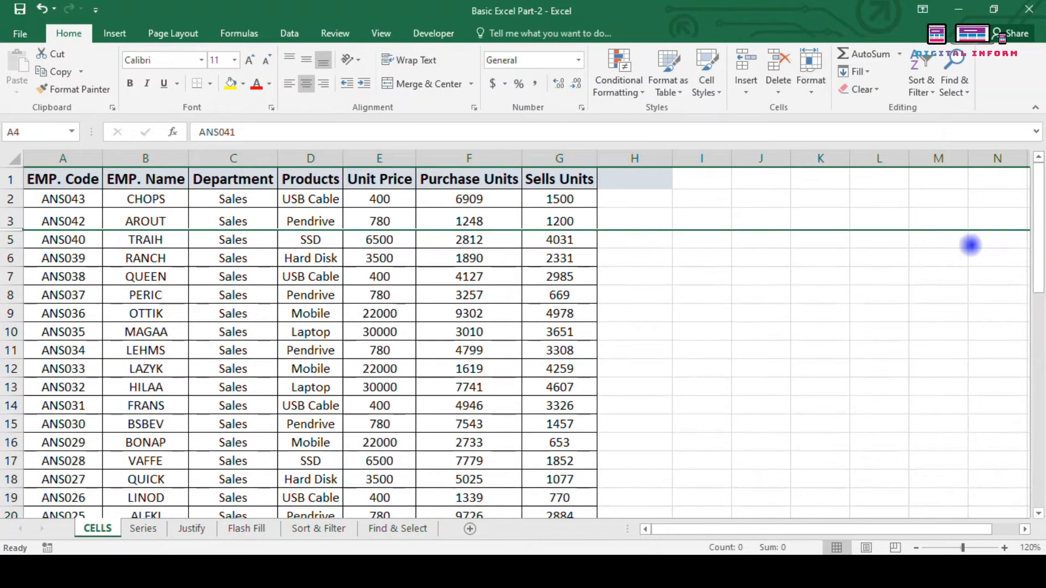
left_click(127, 330)
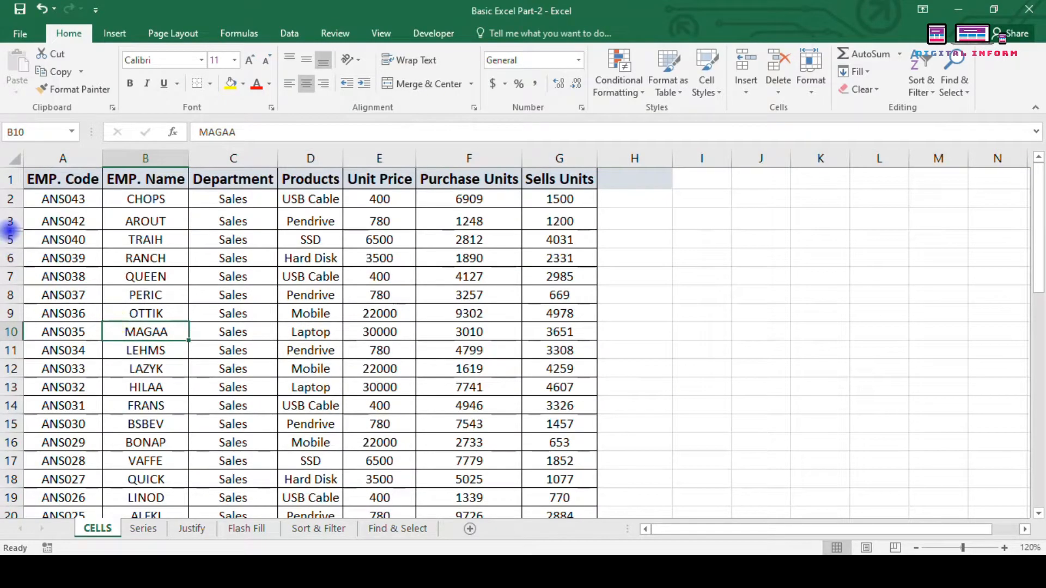
Step: Zoom the sheet in to 220% and scroll back up to row 1
left_click(1004, 547)
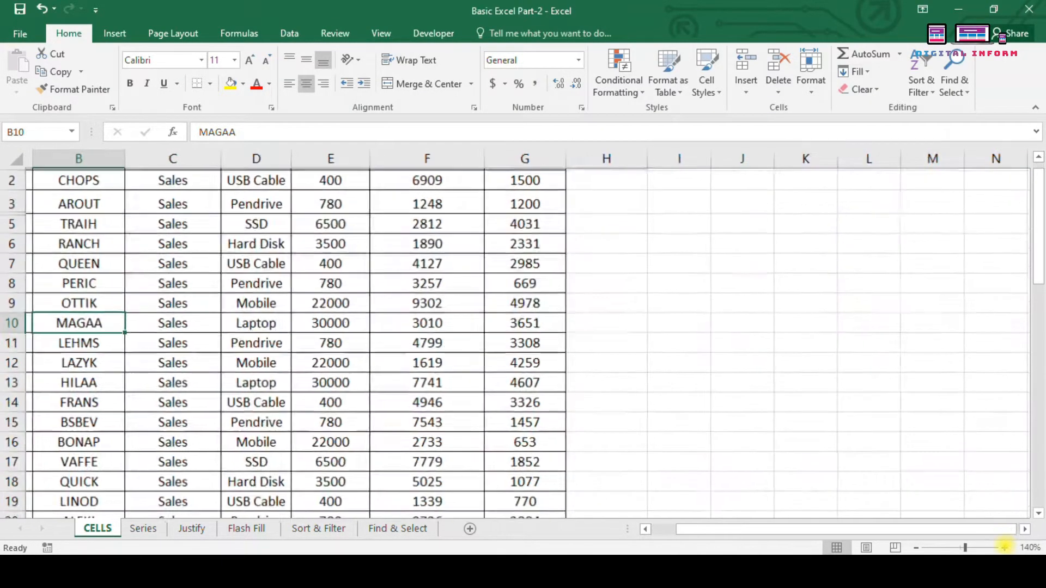
left_click(1005, 548)
left_click(1005, 547)
left_click(1004, 548)
left_click(1005, 548)
left_click(1005, 548)
left_click(1005, 547)
left_click(1004, 548)
left_click(1005, 548)
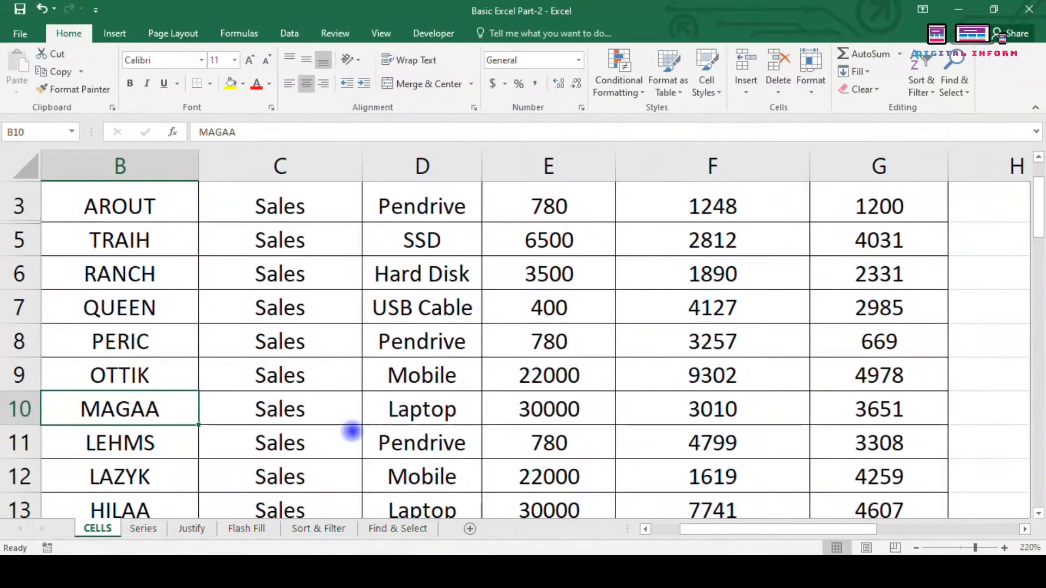
scroll(100, 364, "up", 1)
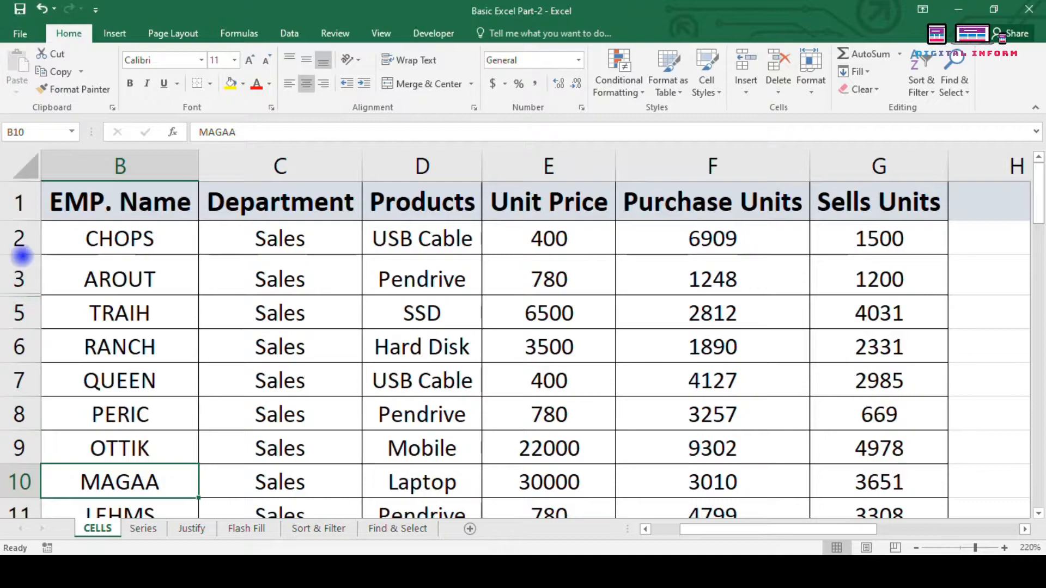
Step: Select rows 3 and 5 and unhide row 4 (ANATR) with Unhide Rows
left_click_drag(19, 279, 19, 308)
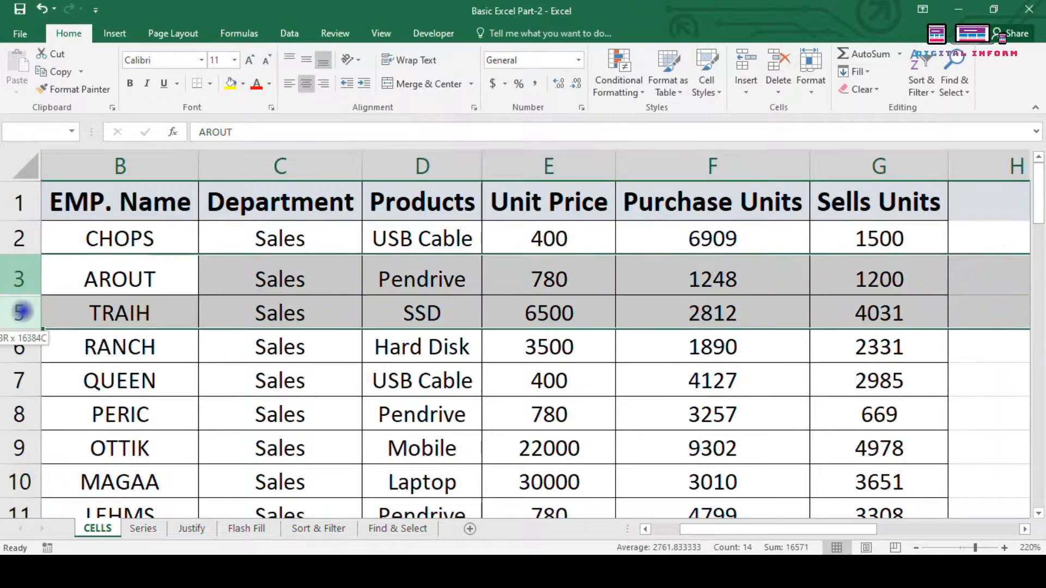
left_click(811, 76)
mouse_move(864, 238)
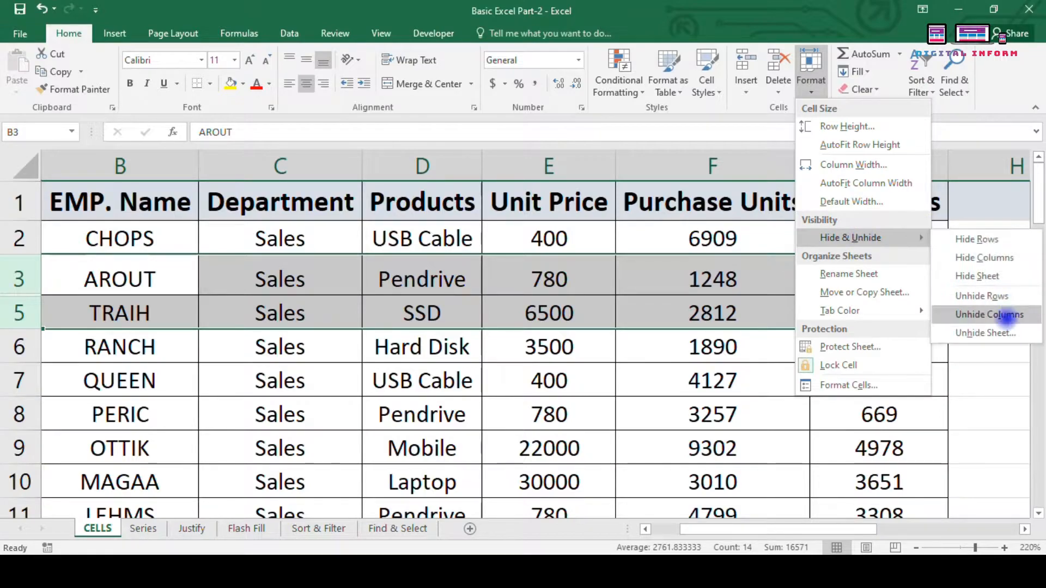
left_click(970, 295)
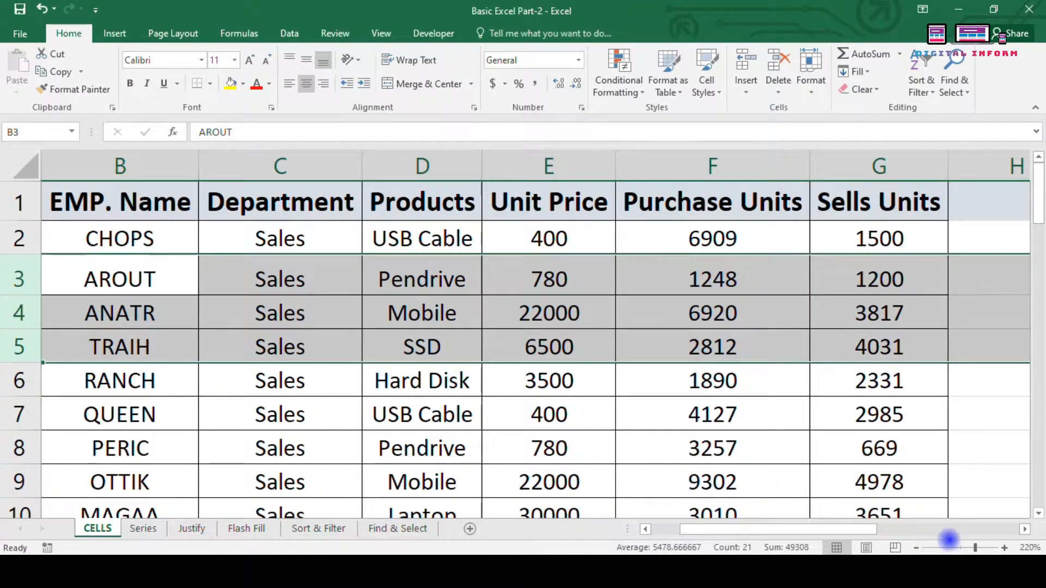
Step: Zoom the view out to 180% and clear the row selection
left_click(919, 548)
left_click(918, 548)
left_click(919, 548)
left_click(919, 548)
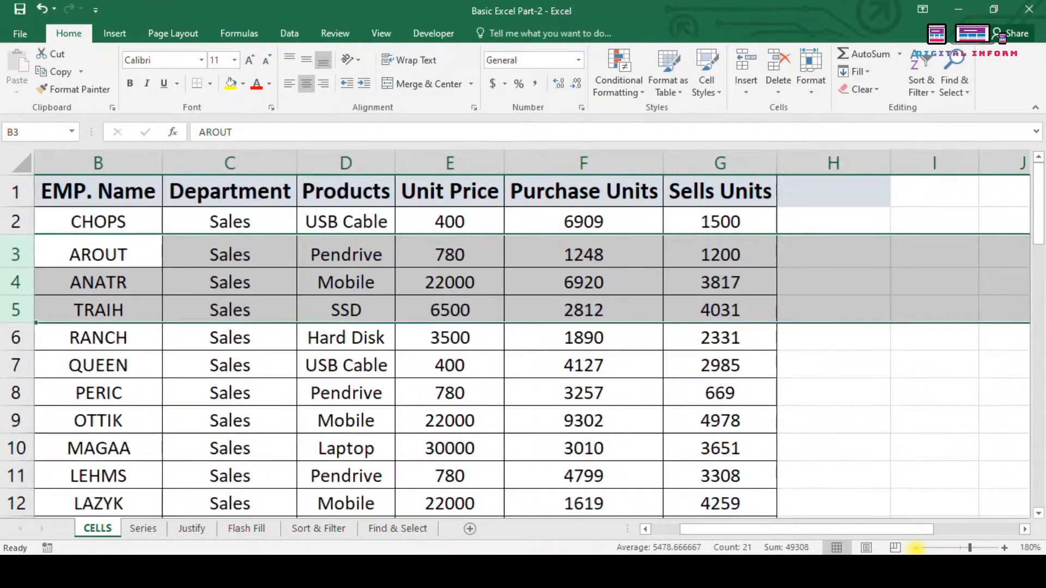
left_click(819, 366)
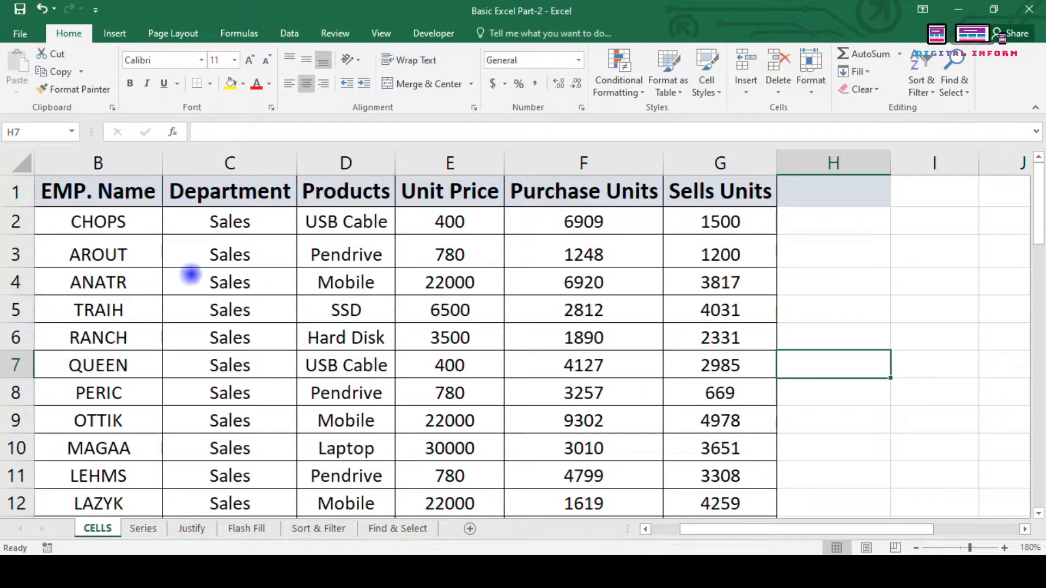
Step: Select column C (Department) and hide it with Hide Columns
left_click(264, 165)
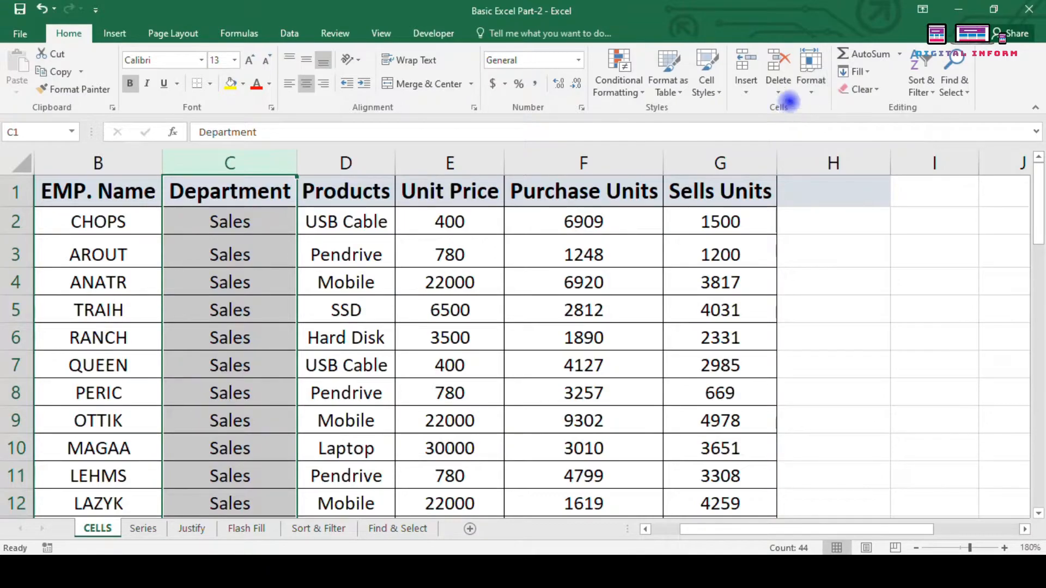
left_click(811, 77)
mouse_move(855, 238)
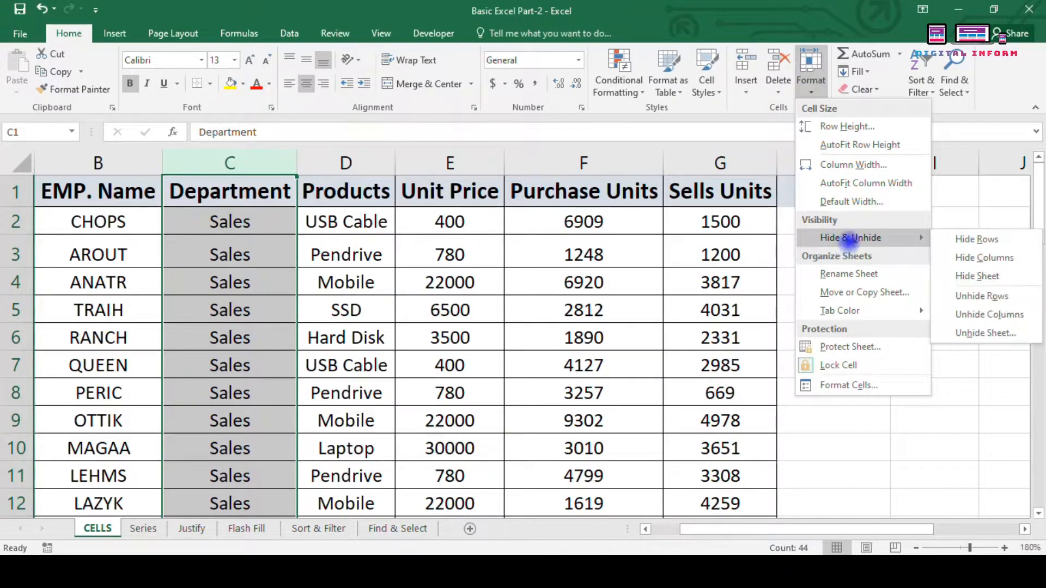
left_click(979, 258)
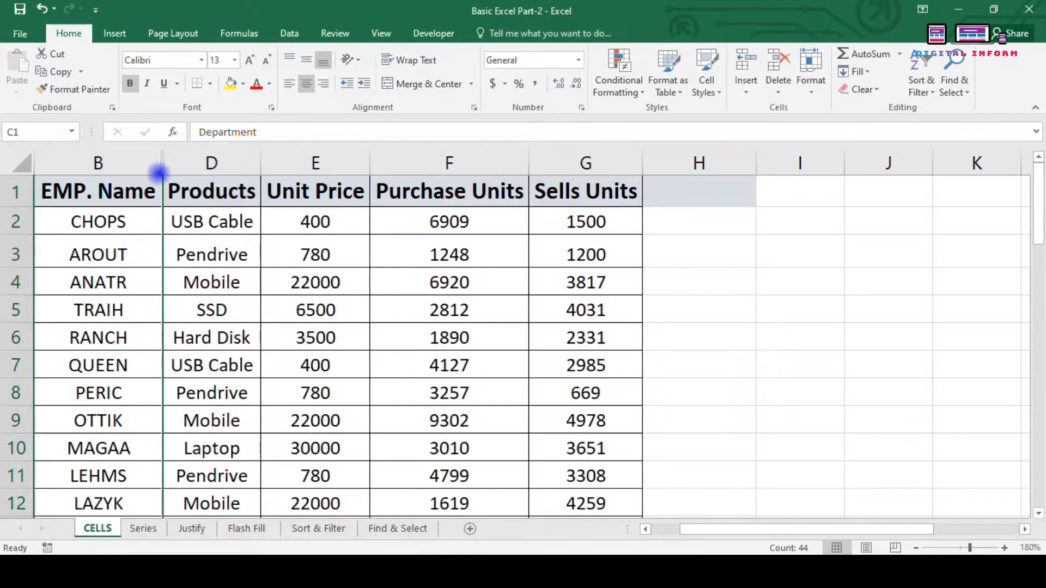
Step: Select columns B through D around the hidden Department column
left_click(129, 223)
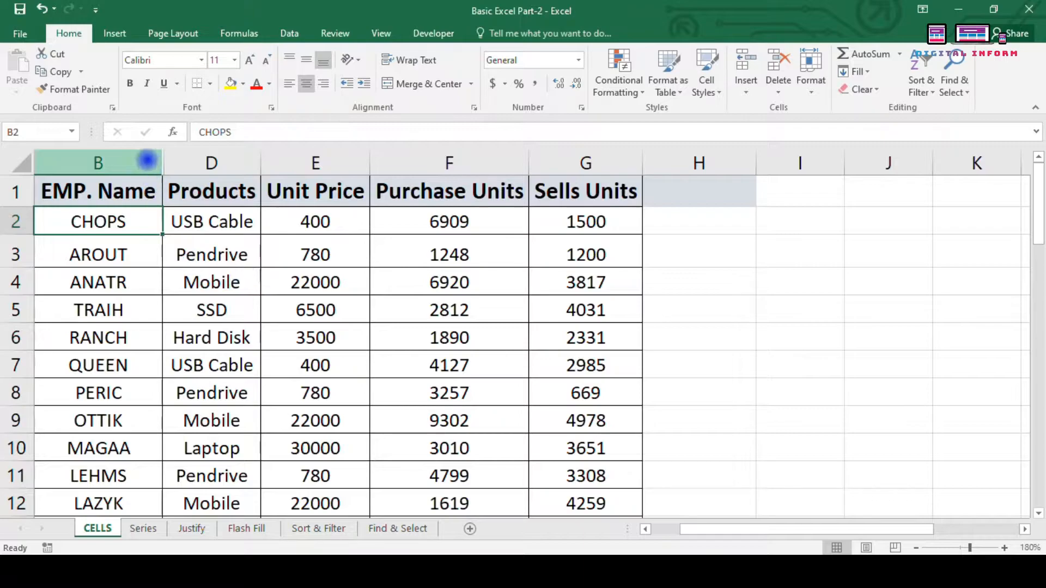
left_click(147, 253)
left_click_drag(124, 162, 225, 160)
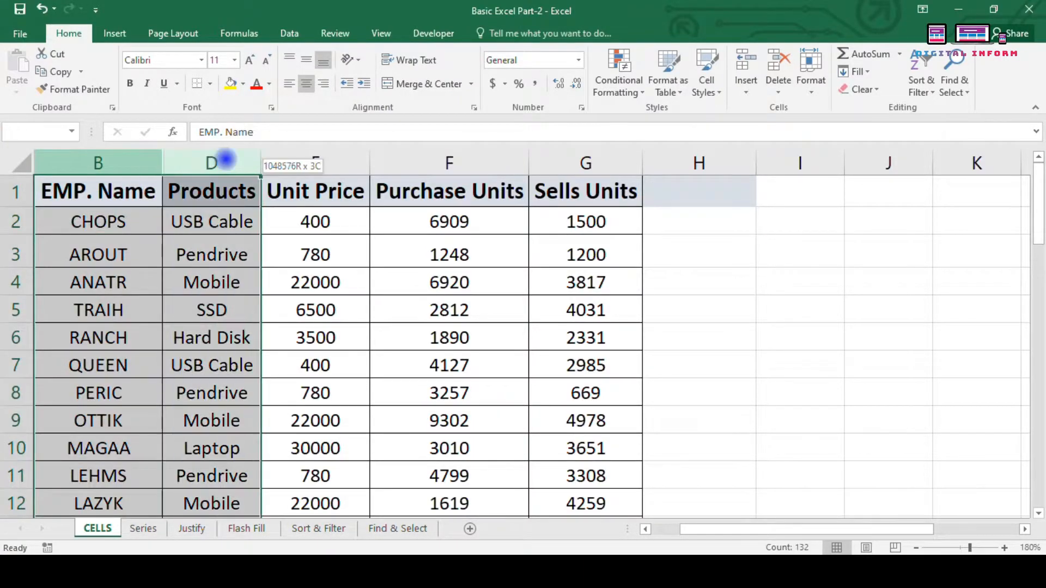
Step: Try selecting columns B–D and the whole sheet, then undo the last action
left_click(321, 259)
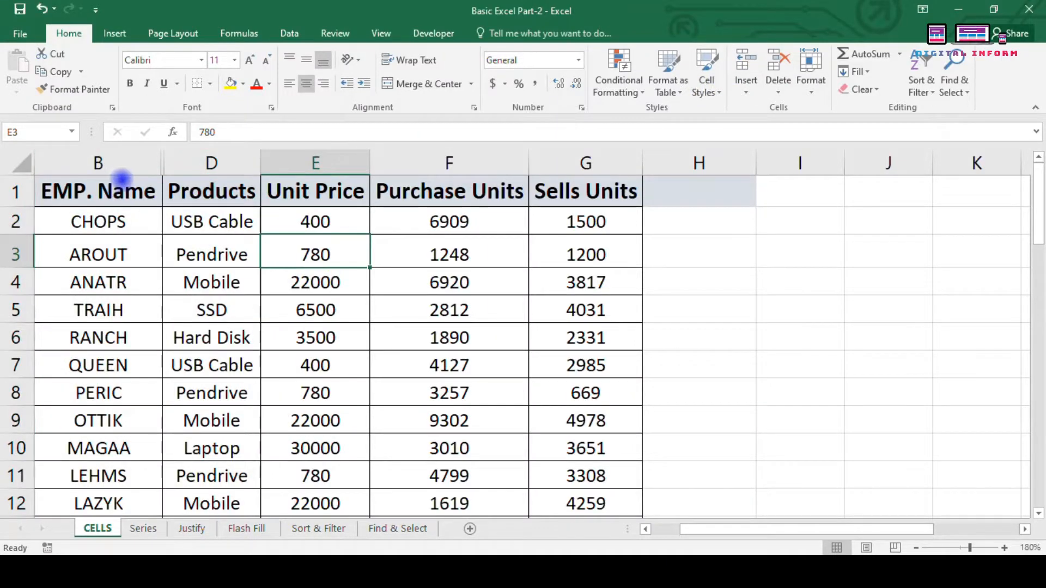
left_click_drag(117, 163, 199, 149)
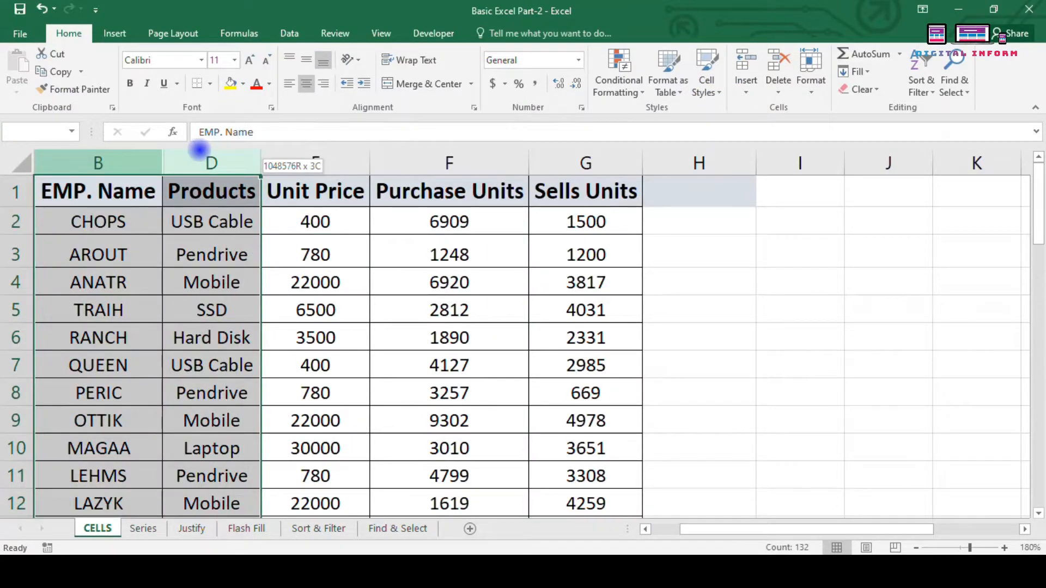
left_click(321, 232)
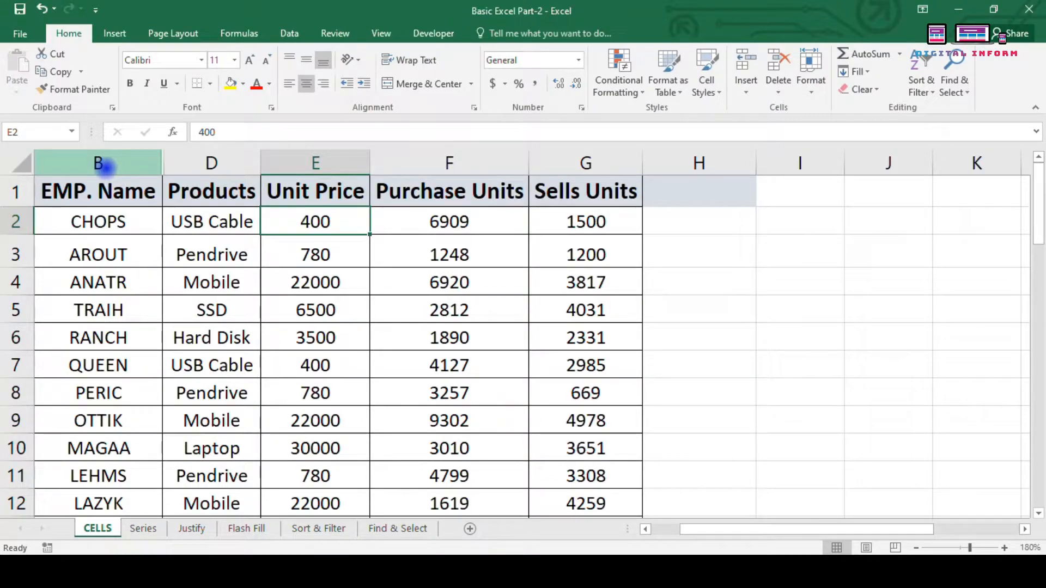
left_click(119, 241)
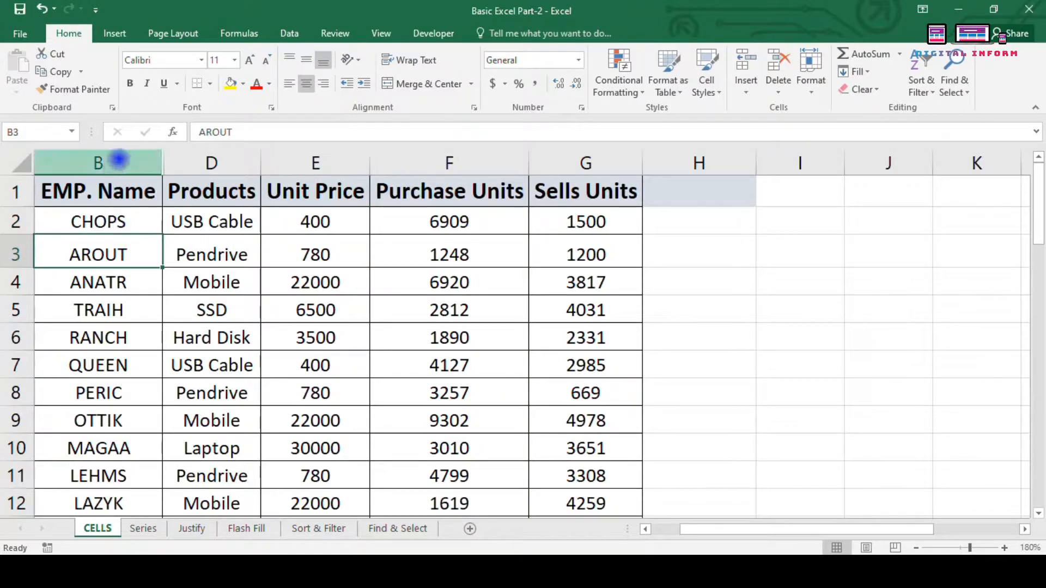
left_click_drag(93, 158, 213, 159)
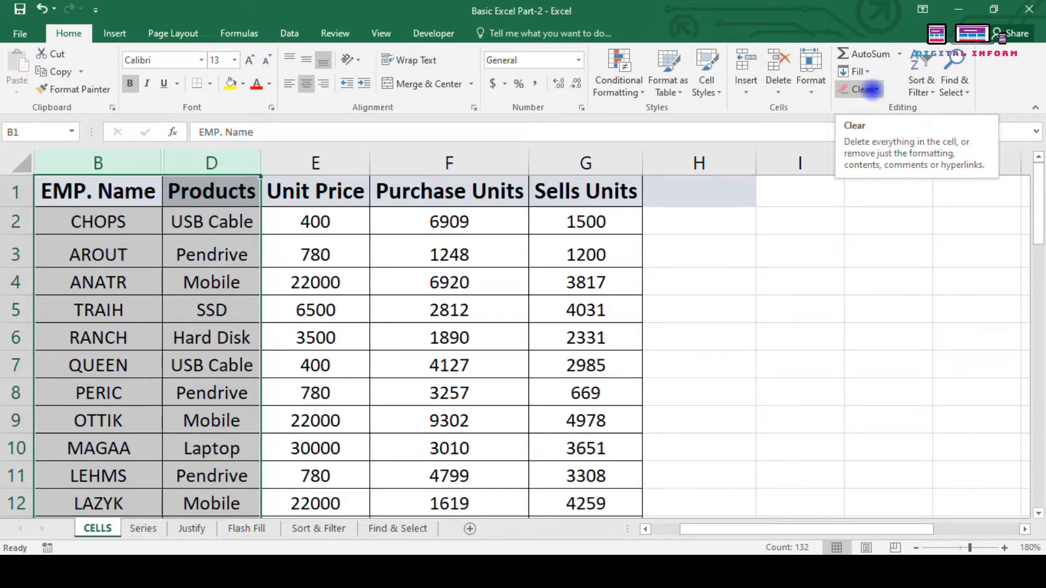
left_click(21, 161)
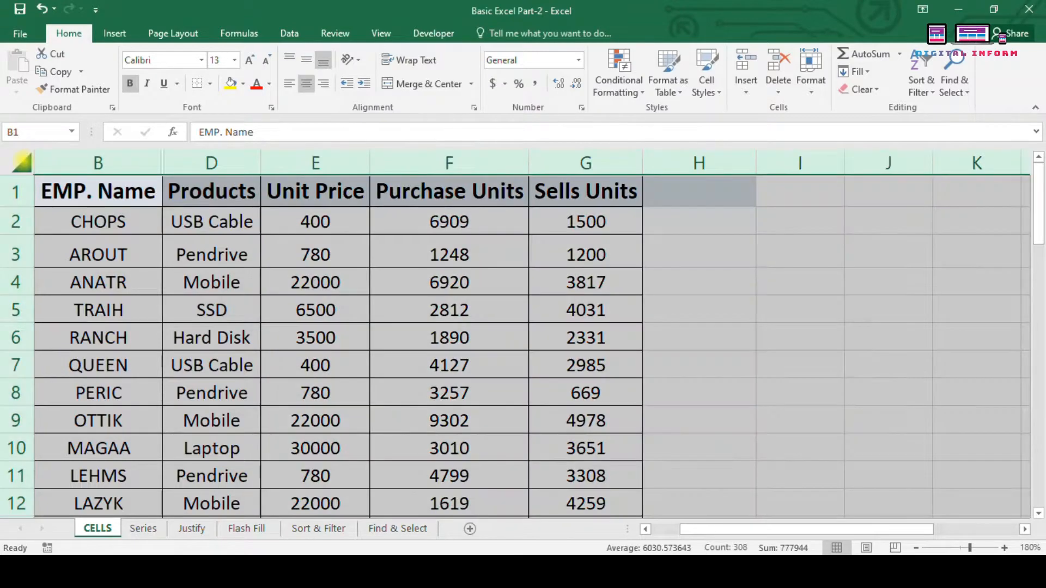
left_click(159, 212)
key("ctrl+z")
Step: Select columns B through D and unhide the Department column
left_click_drag(218, 167, 380, 181)
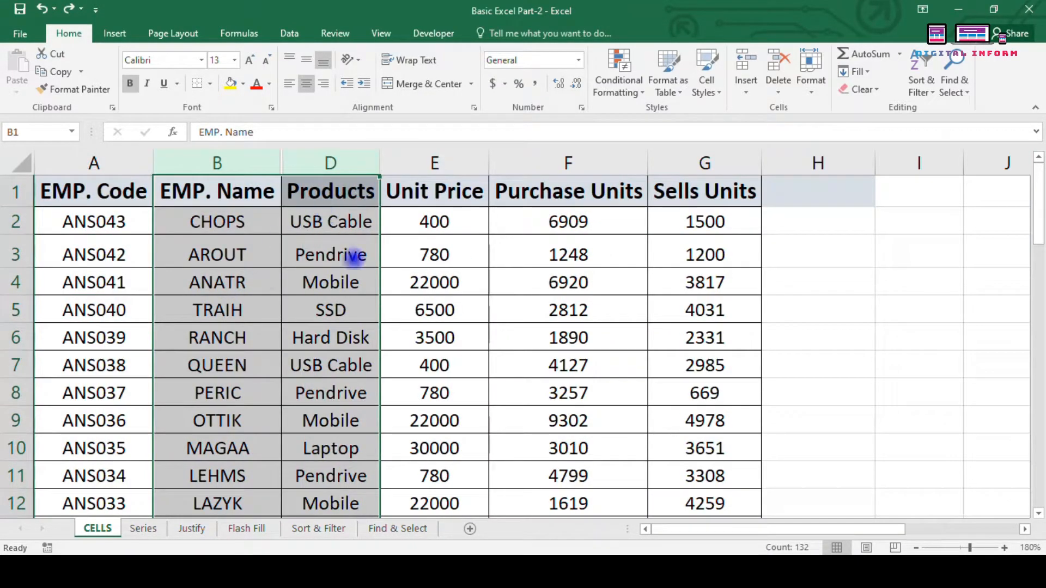
left_click(811, 76)
mouse_move(842, 238)
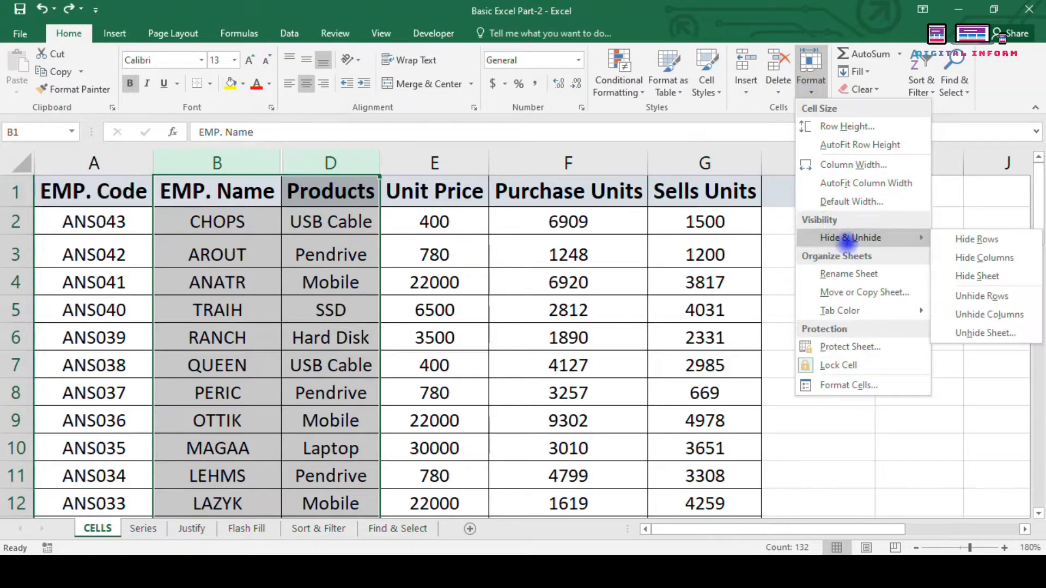
left_click(989, 315)
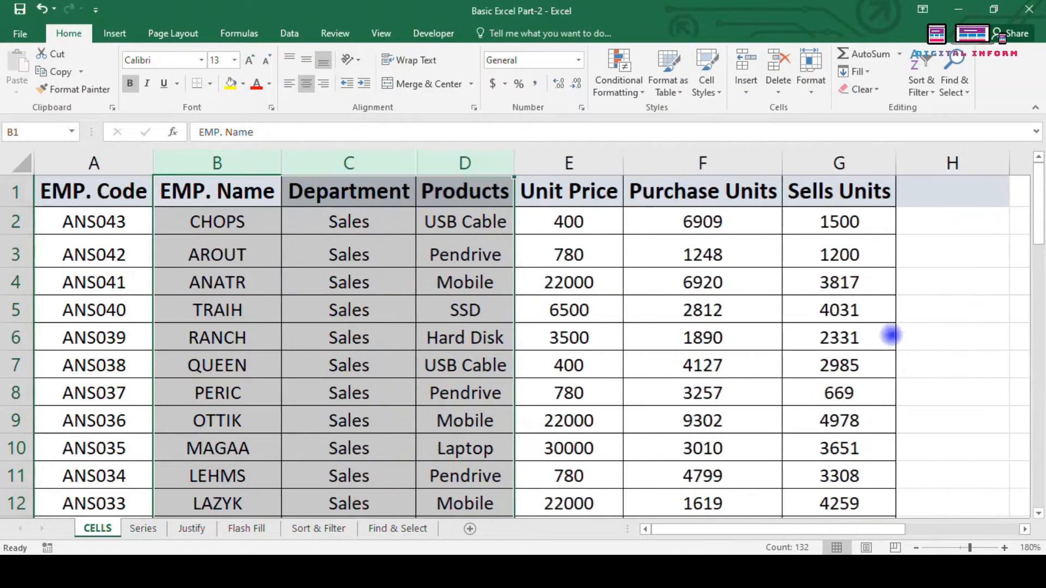
Step: Hide the CELLS sheet with Hide Sheet, leaving the Series sheet displayed
left_click(348, 366)
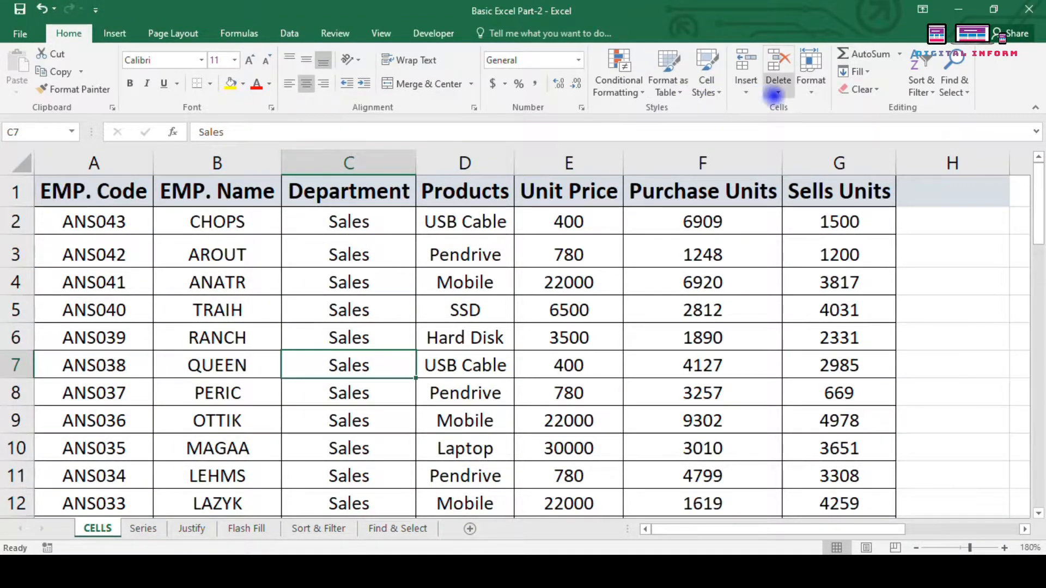
left_click(811, 71)
mouse_move(871, 238)
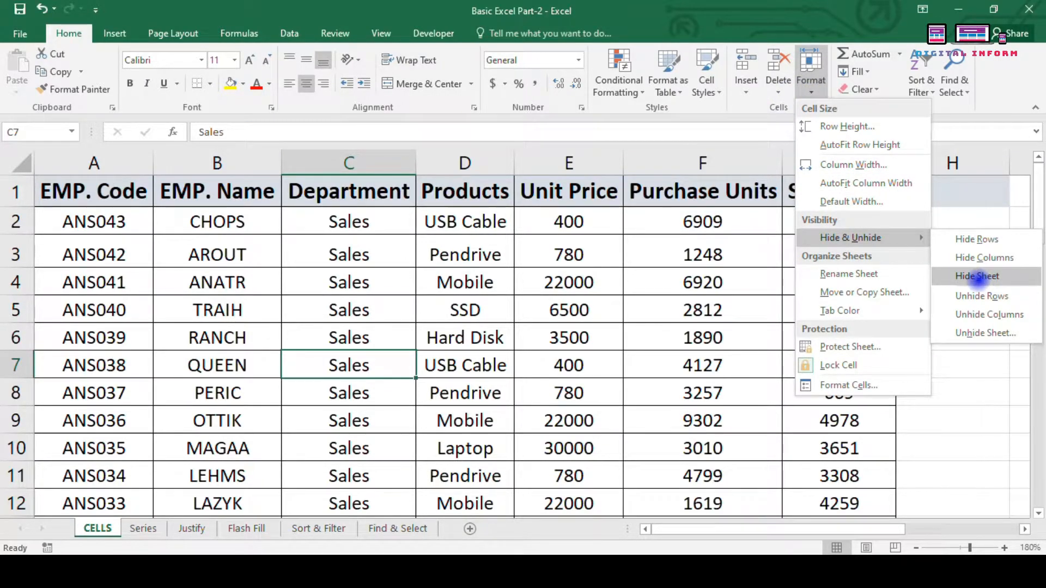
left_click(130, 424)
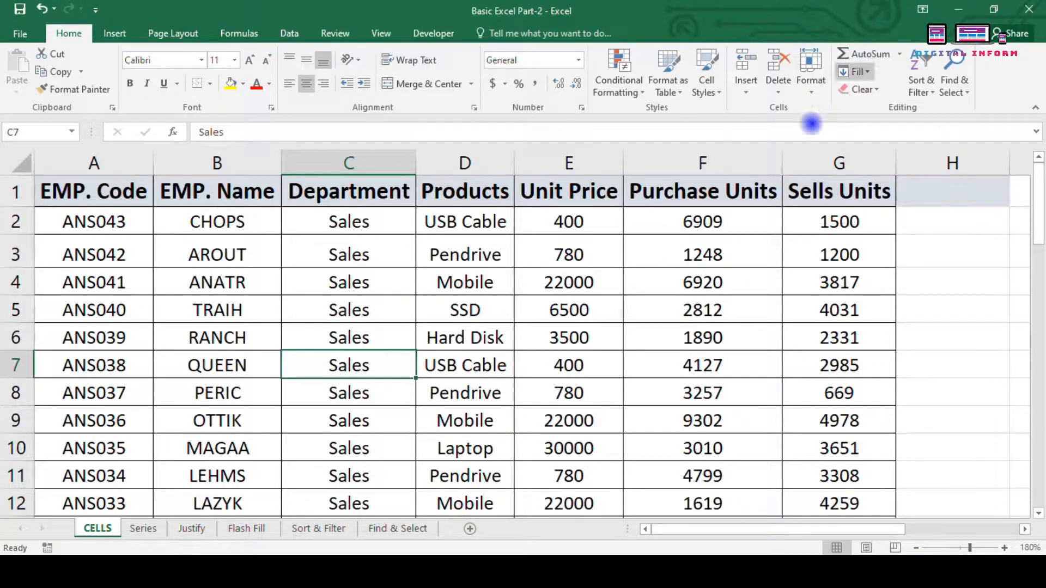
left_click(811, 76)
mouse_move(850, 238)
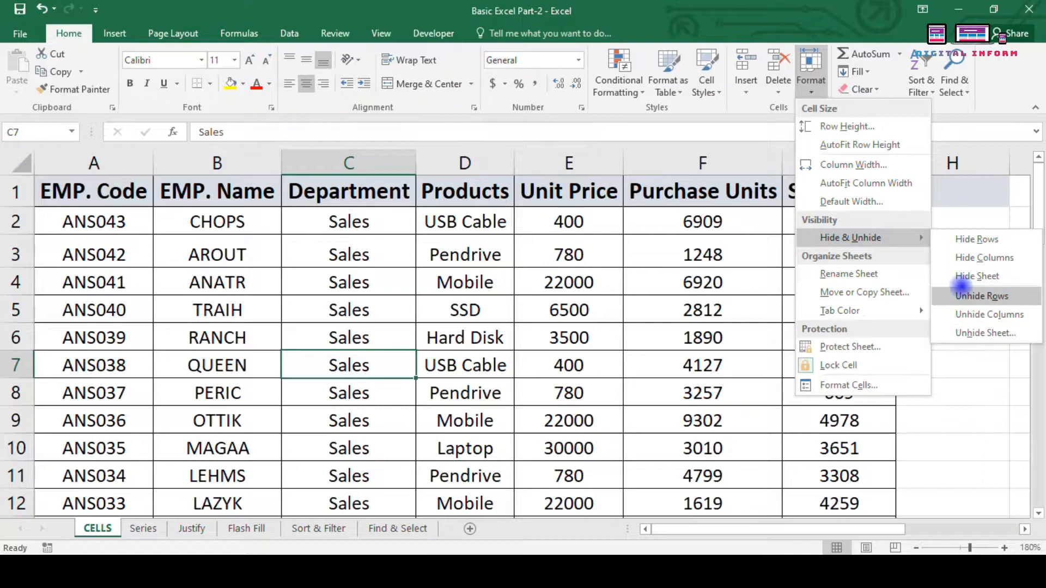
left_click(975, 276)
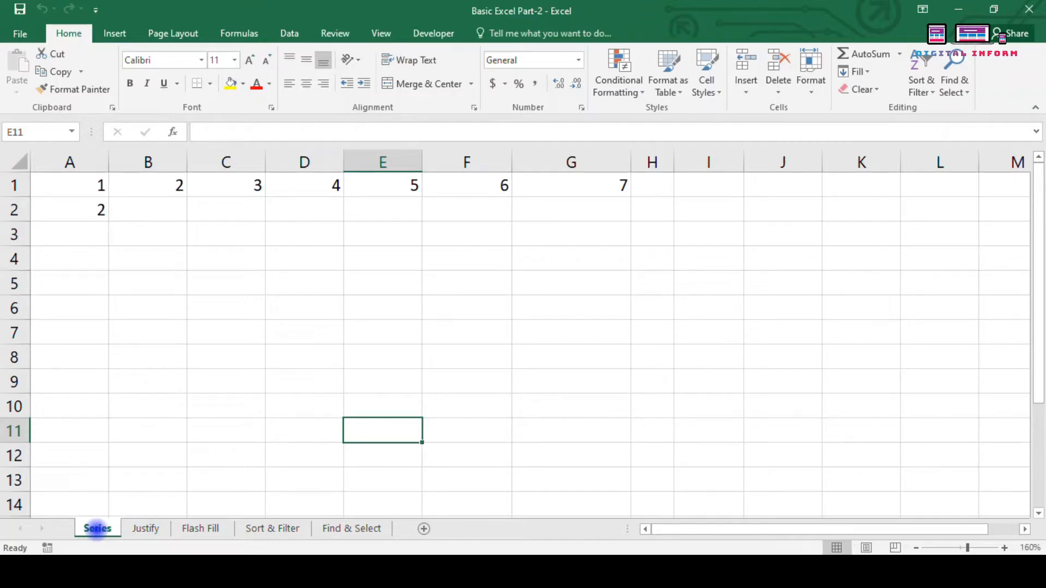
Step: Unhide the CELLS sheet from the Unhide Sheet list
left_click(810, 74)
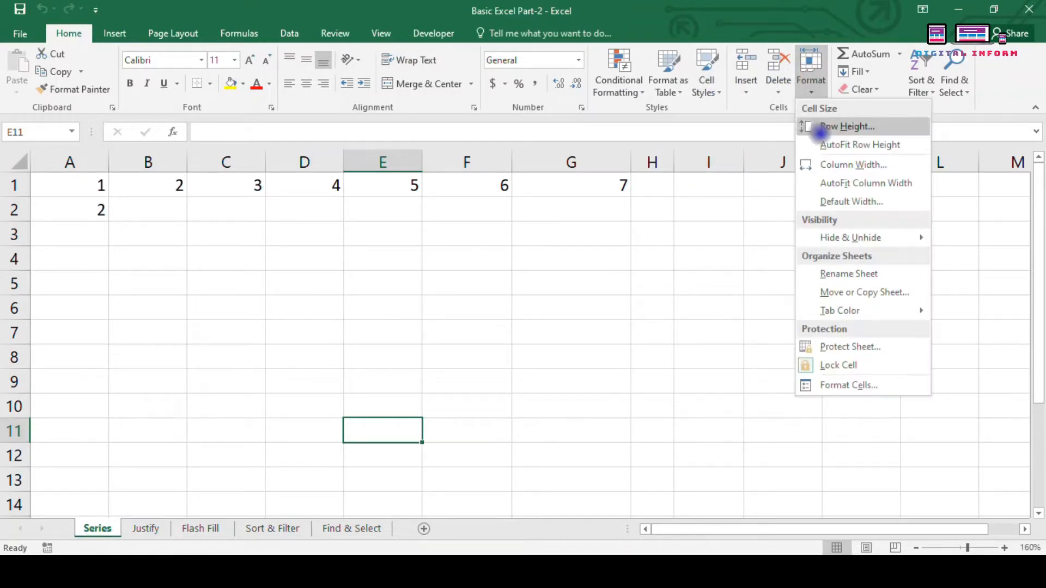
mouse_move(843, 237)
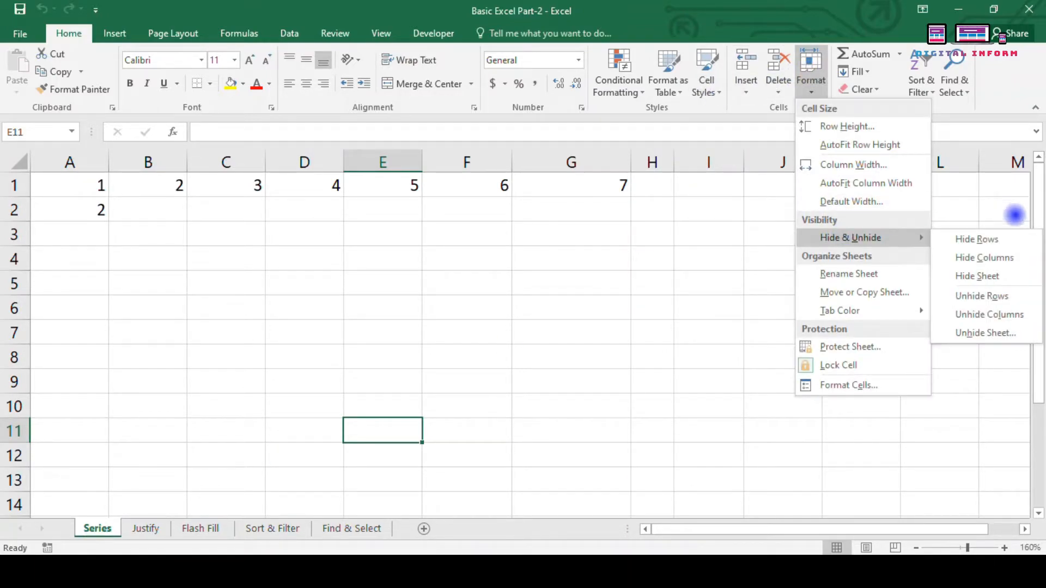
left_click(986, 334)
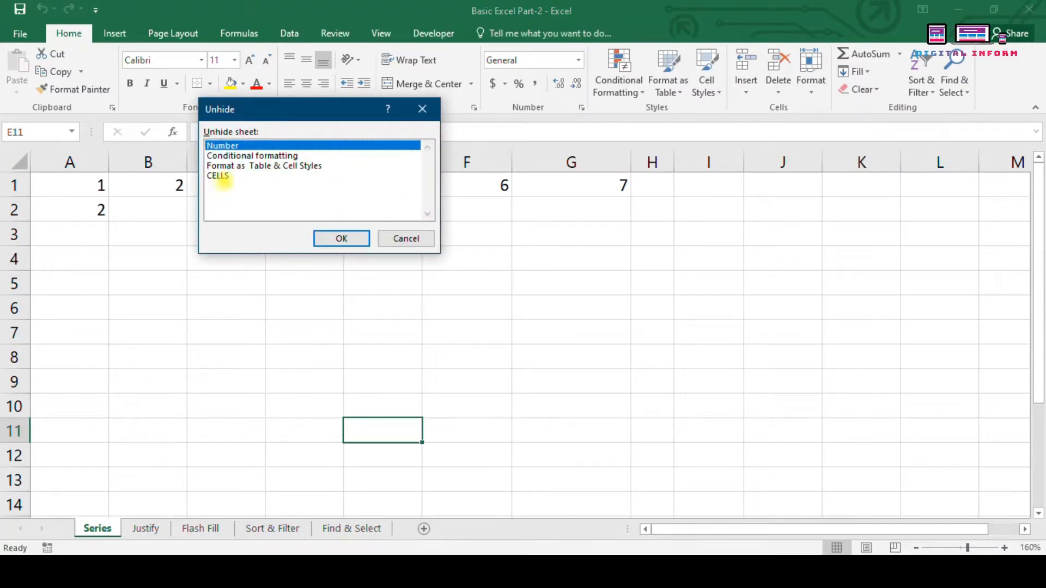
left_click(218, 176)
left_click(342, 238)
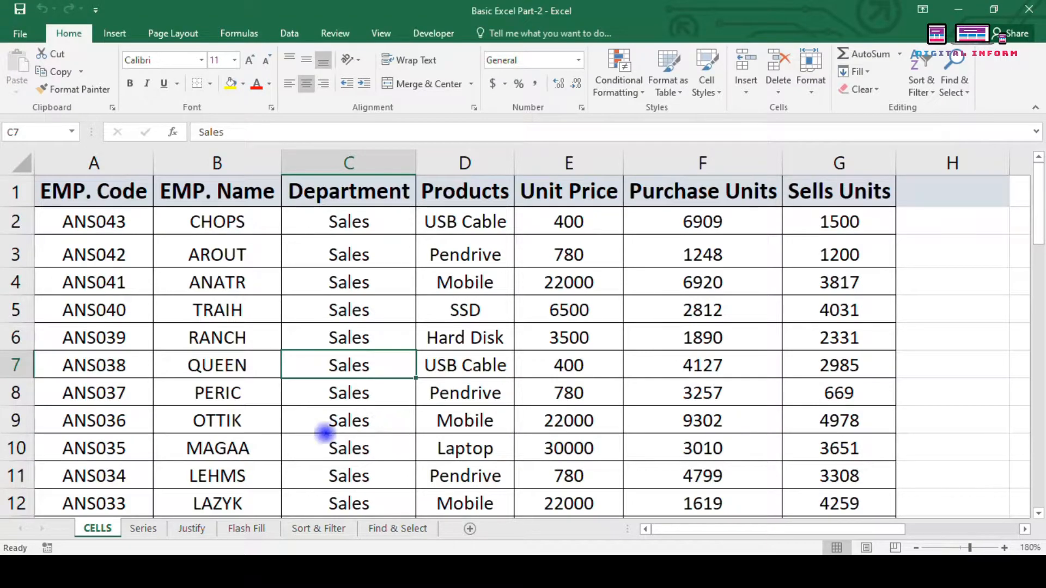
Step: Start renaming the CELLS sheet, keeping its name CELLS
left_click(811, 71)
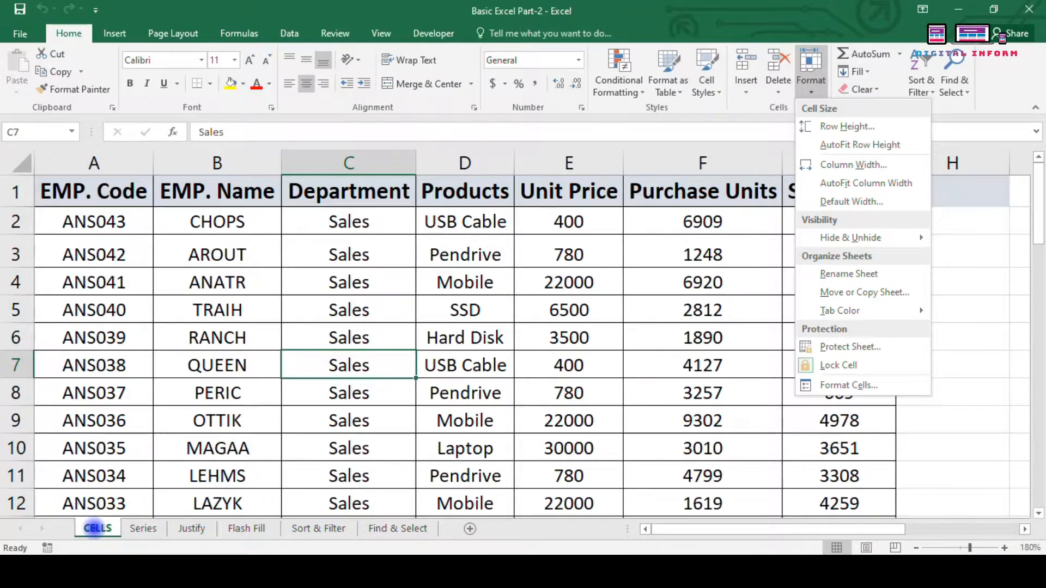
left_click(849, 274)
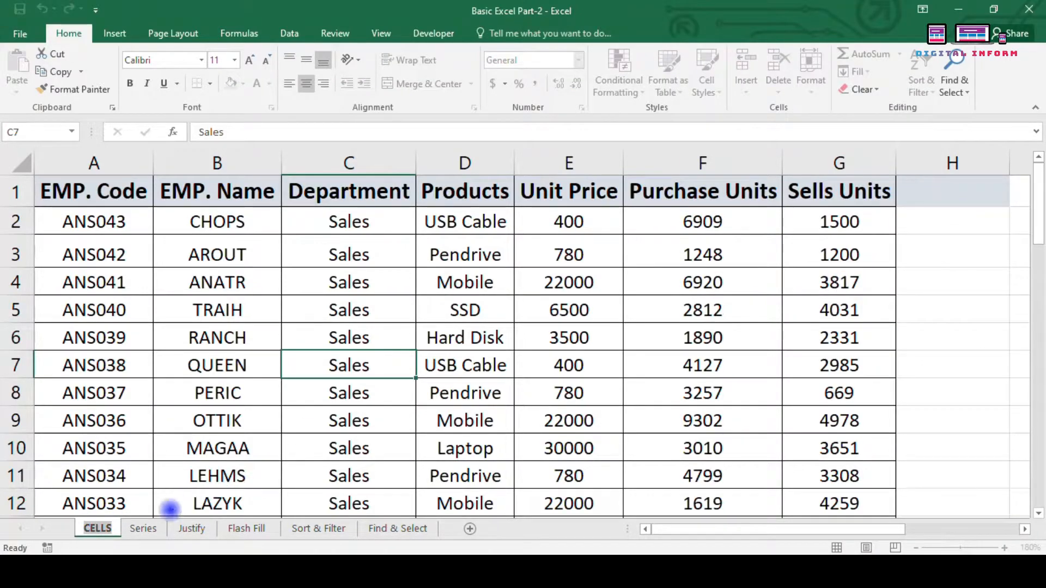
key("Return")
left_click(138, 471)
right_click(98, 528)
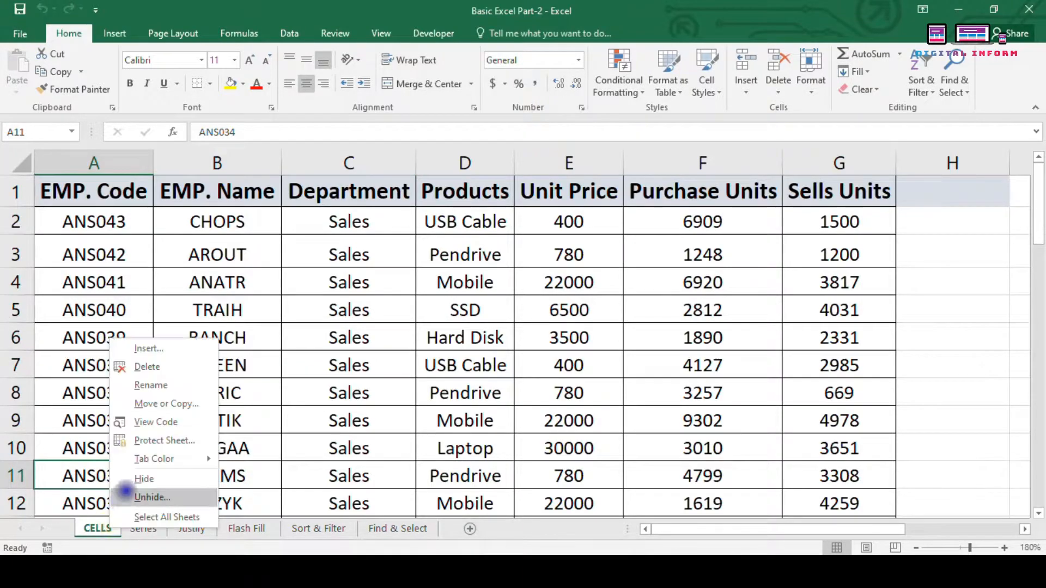
left_click(143, 384)
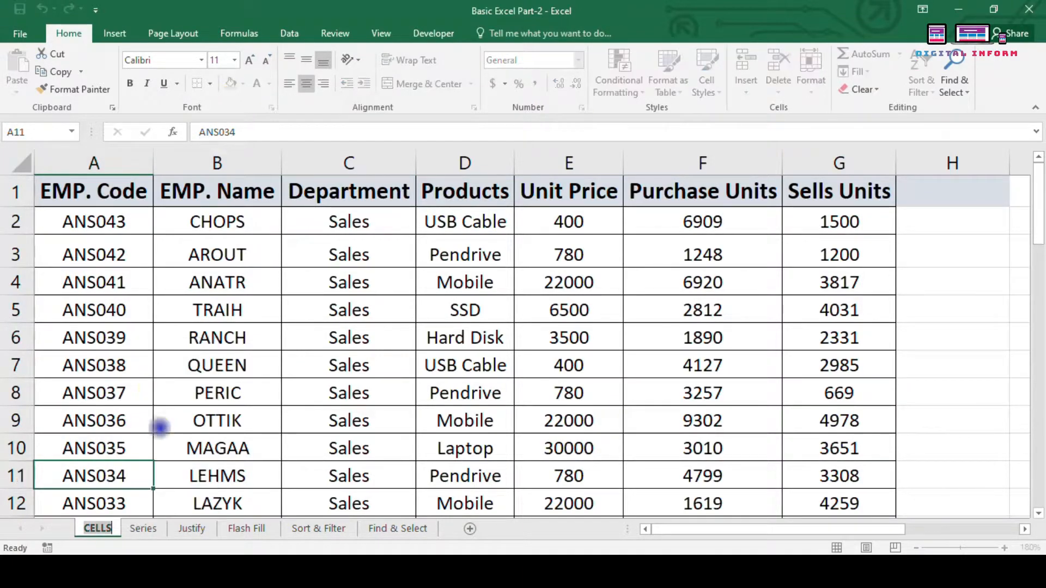
left_click(224, 442)
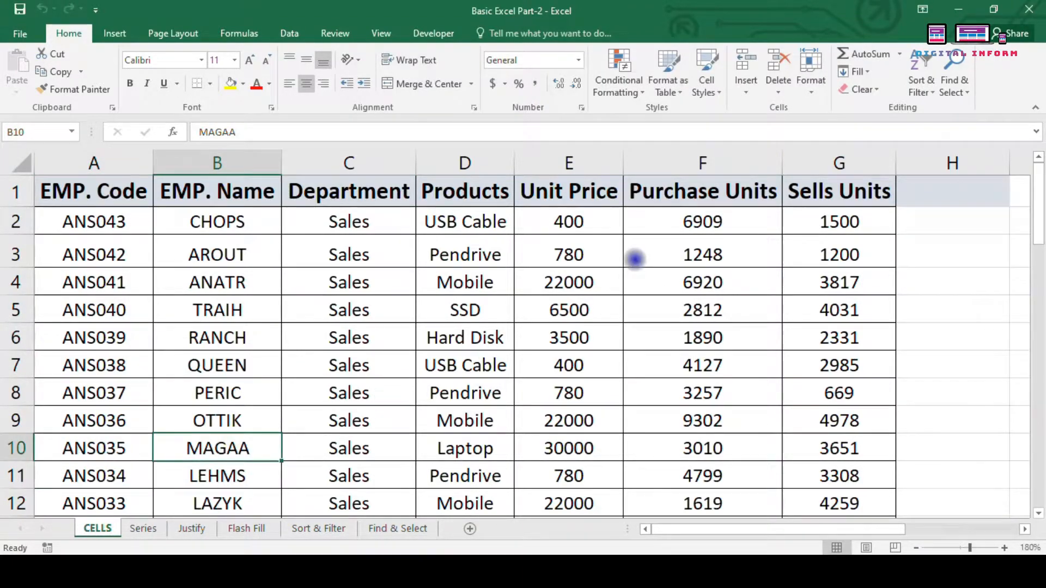
left_click(811, 76)
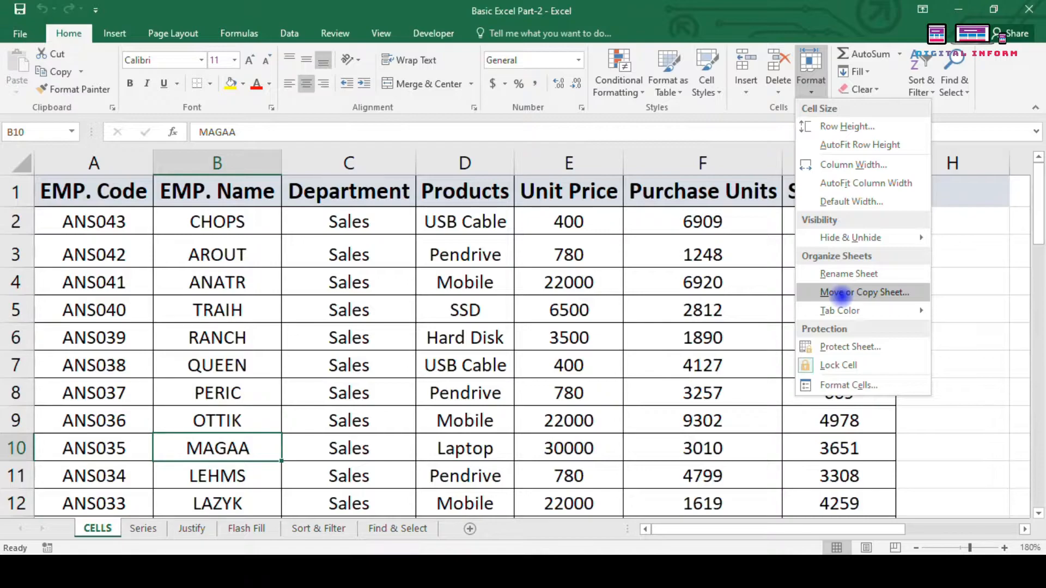
left_click(632, 316)
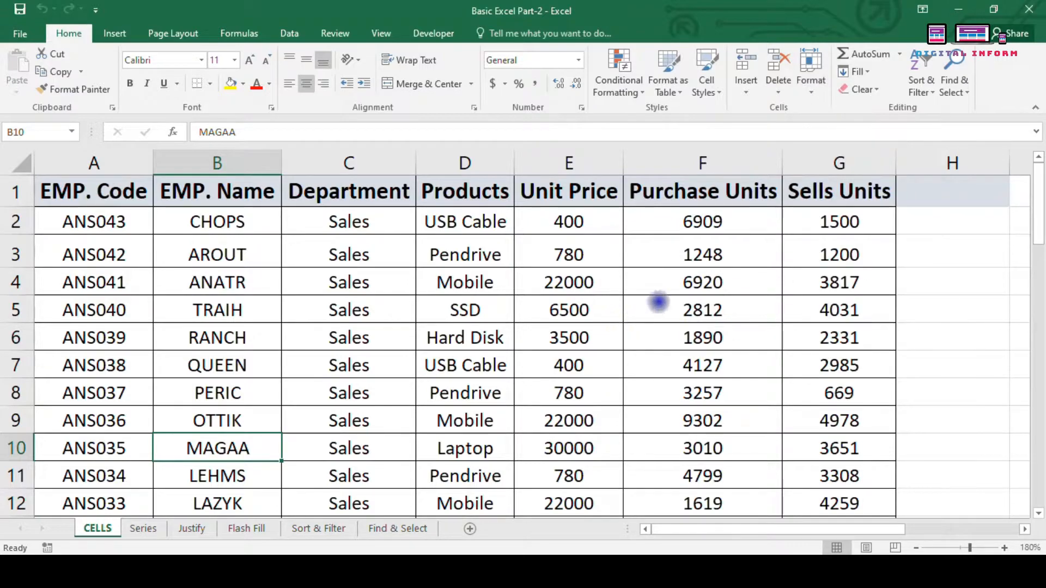
left_click(648, 275)
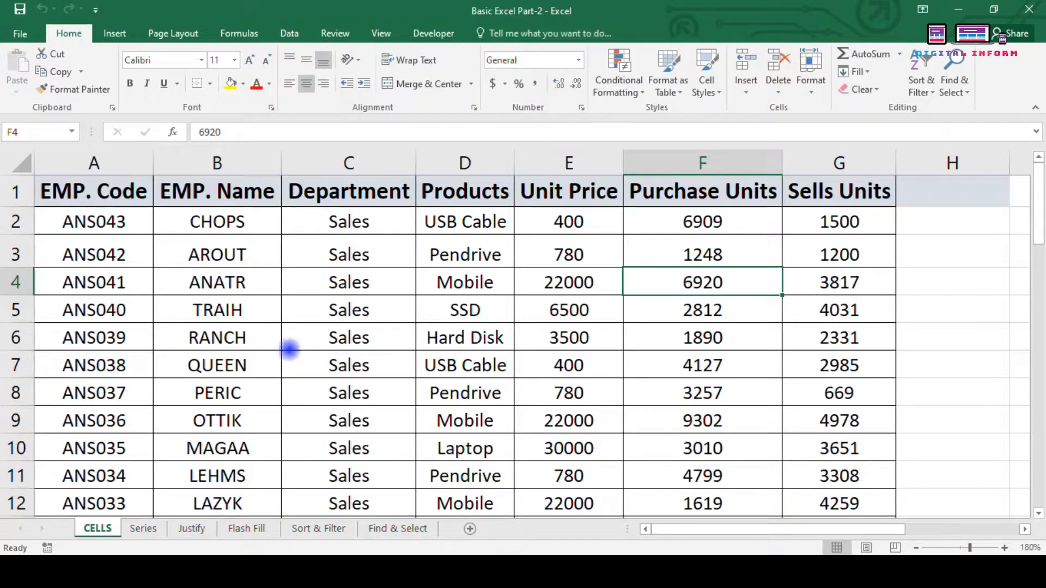
Step: Create a new blank workbook, Book1, from File > New
left_click(20, 34)
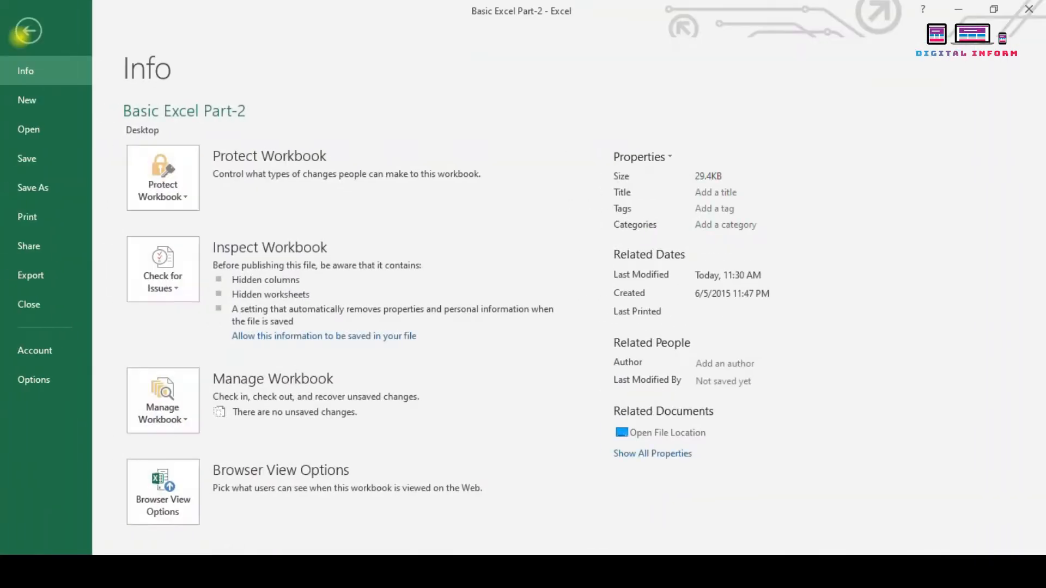
left_click(24, 100)
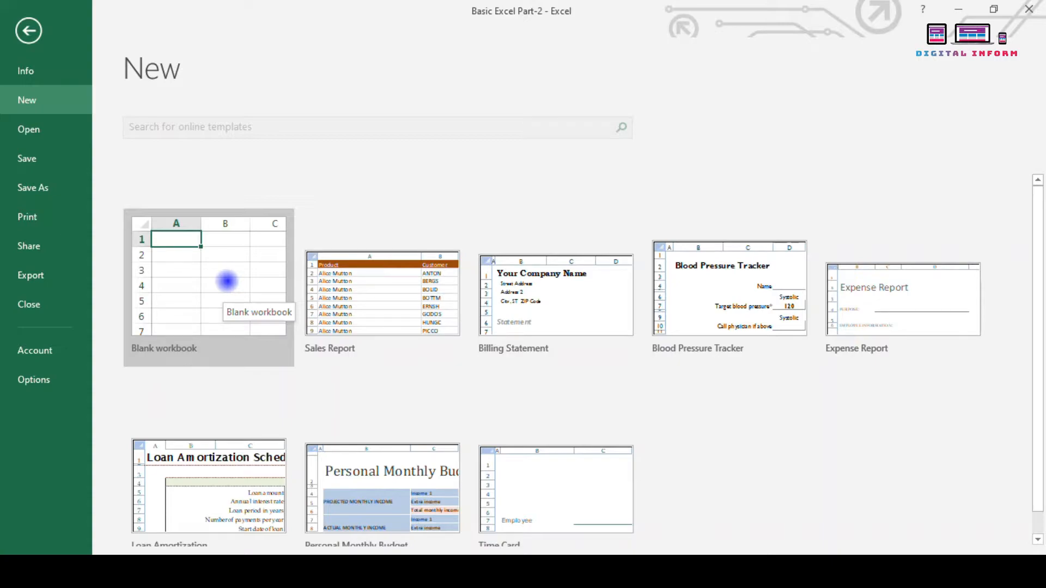
left_click(227, 281)
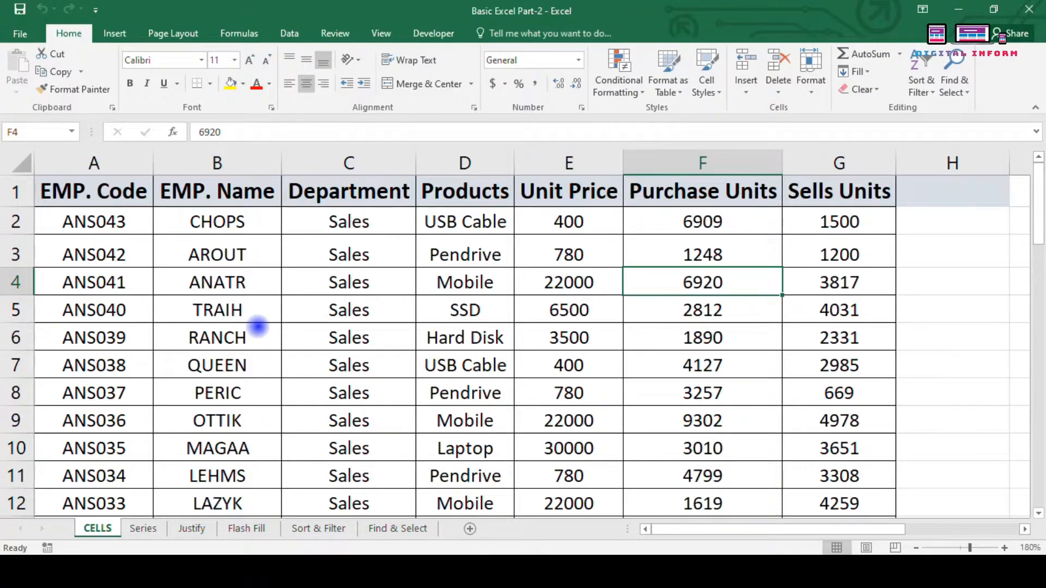
Step: Return from Book1 to the Basic Excel Part-2 employee table
left_click(811, 87)
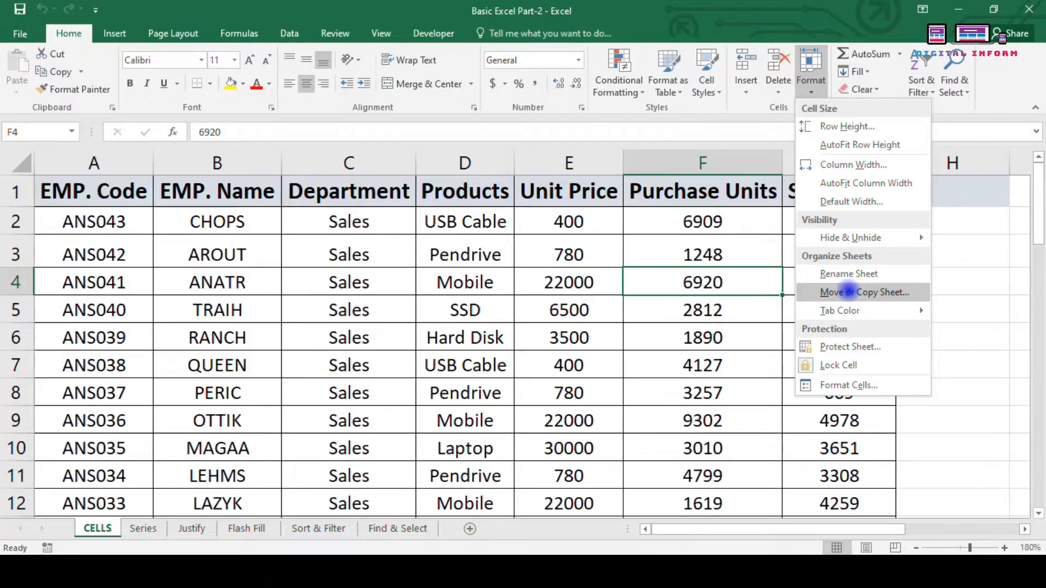
left_click(655, 339)
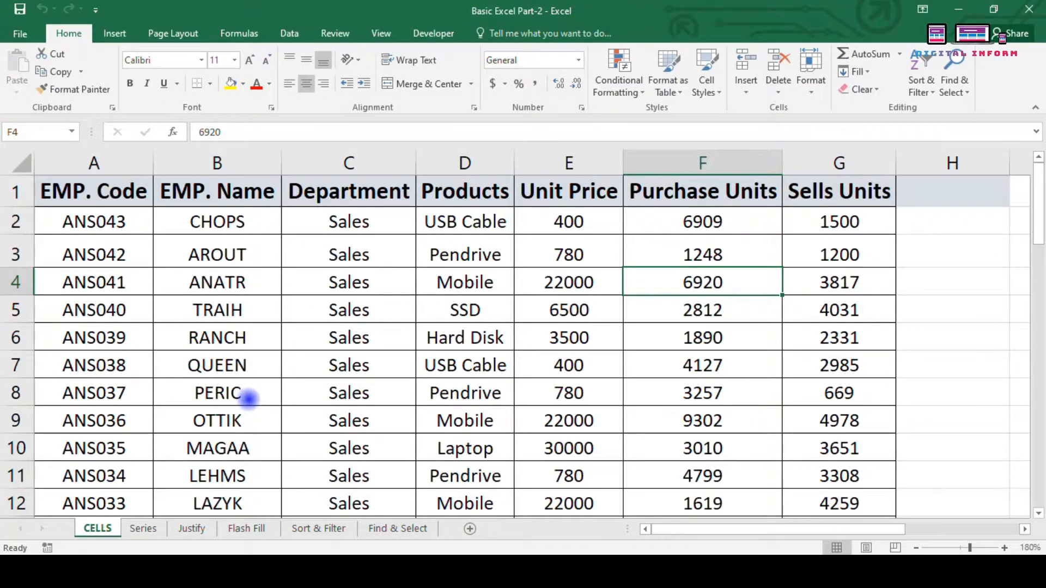
key("ctrl+n")
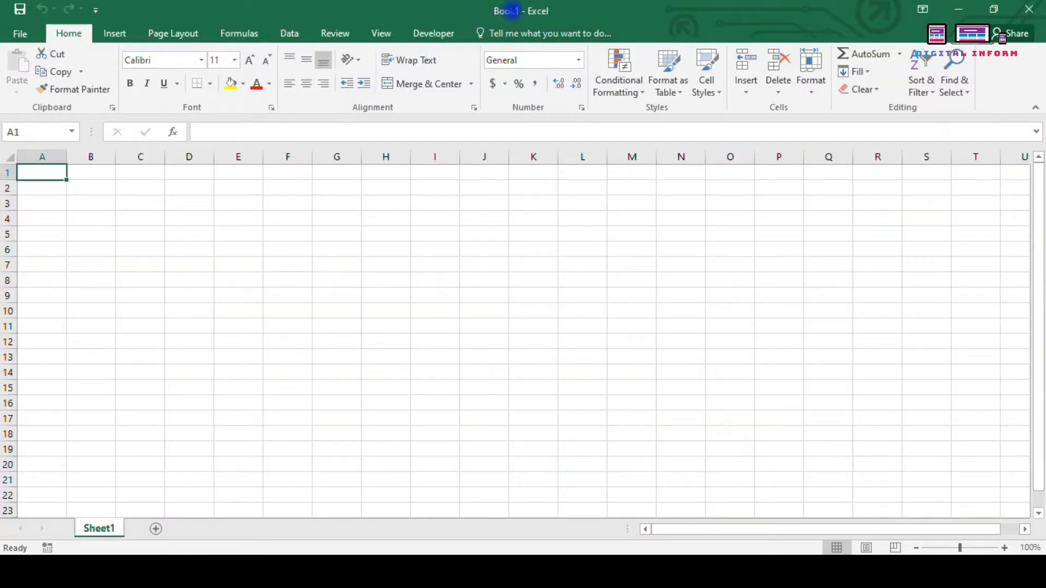
key("ctrl+w")
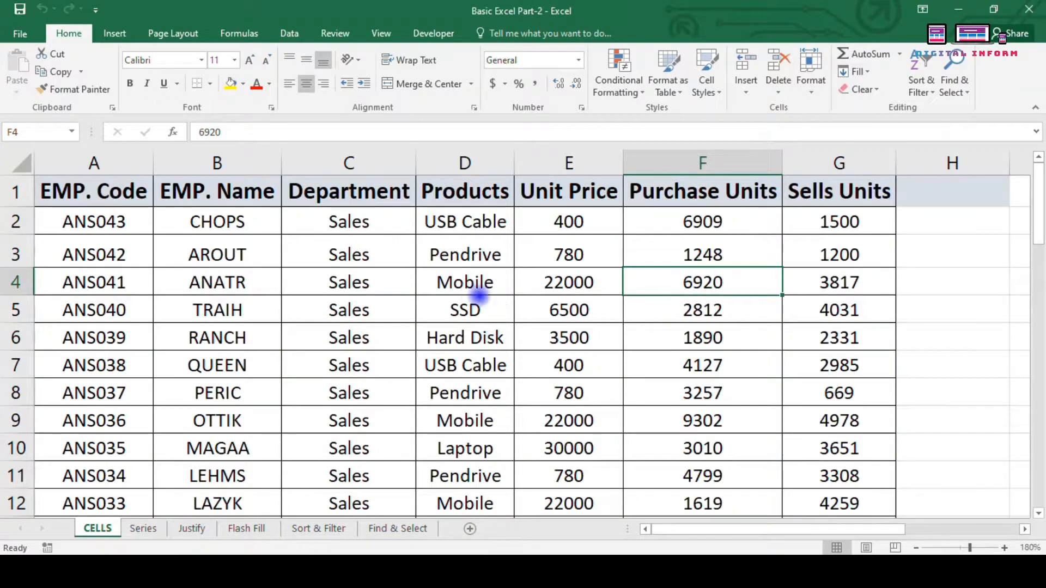
Step: Copy CELLS into Book1 at the end (move to end, Create a copy ticked), then view the copy
left_click(811, 76)
left_click(833, 293)
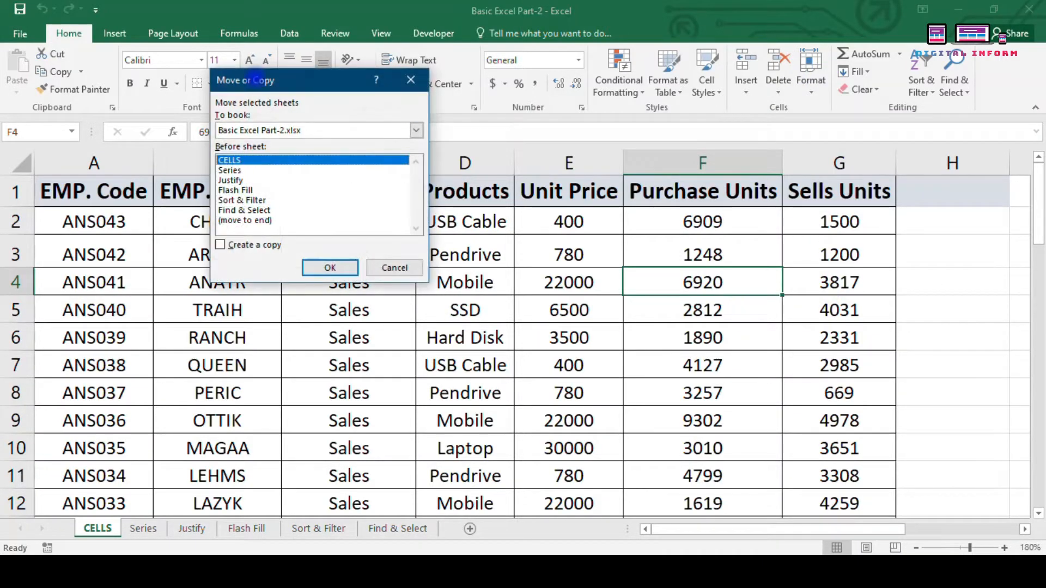
left_click_drag(262, 75, 560, 135)
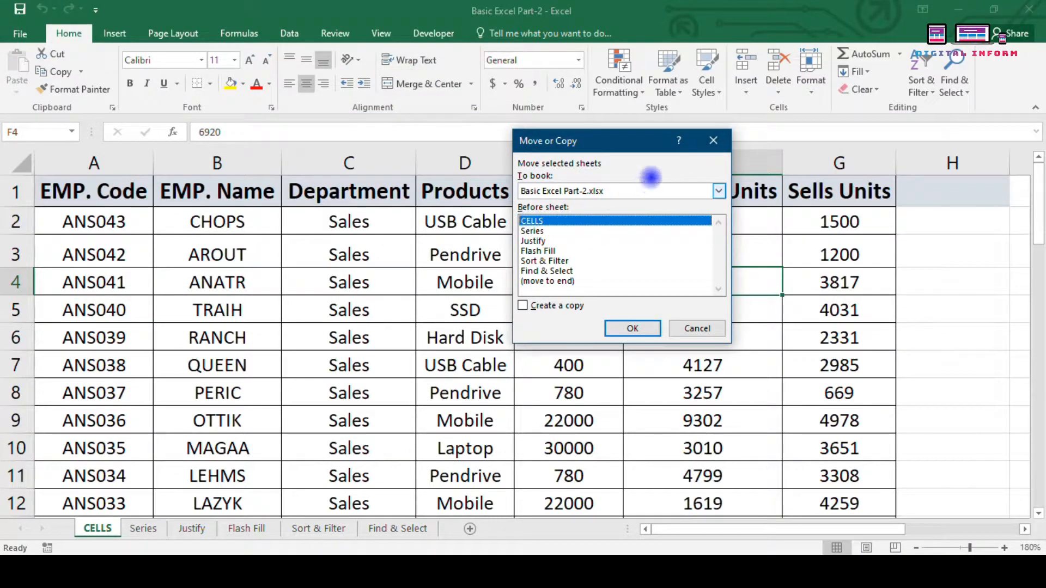
left_click(720, 190)
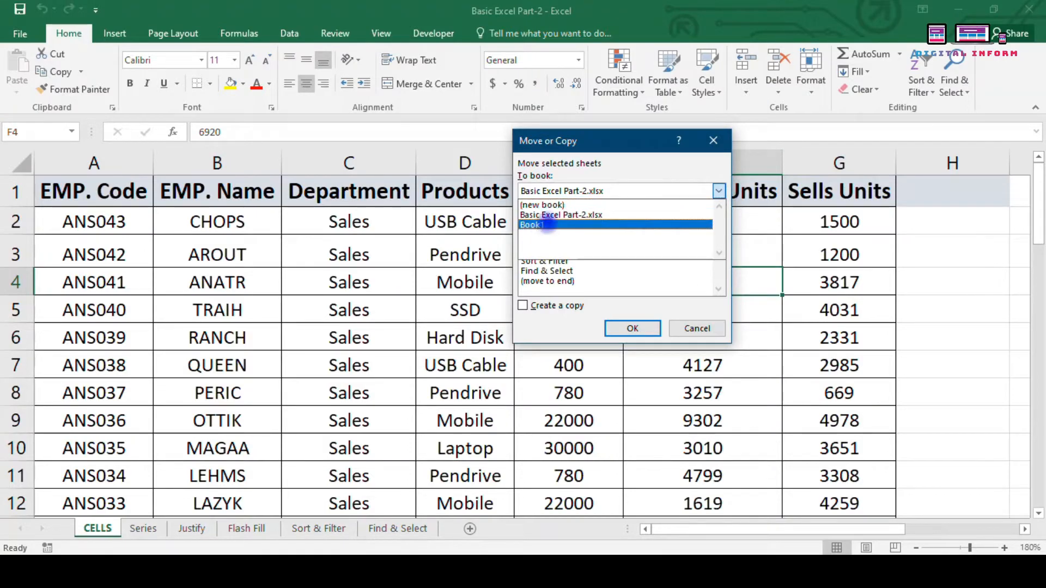
left_click(540, 224)
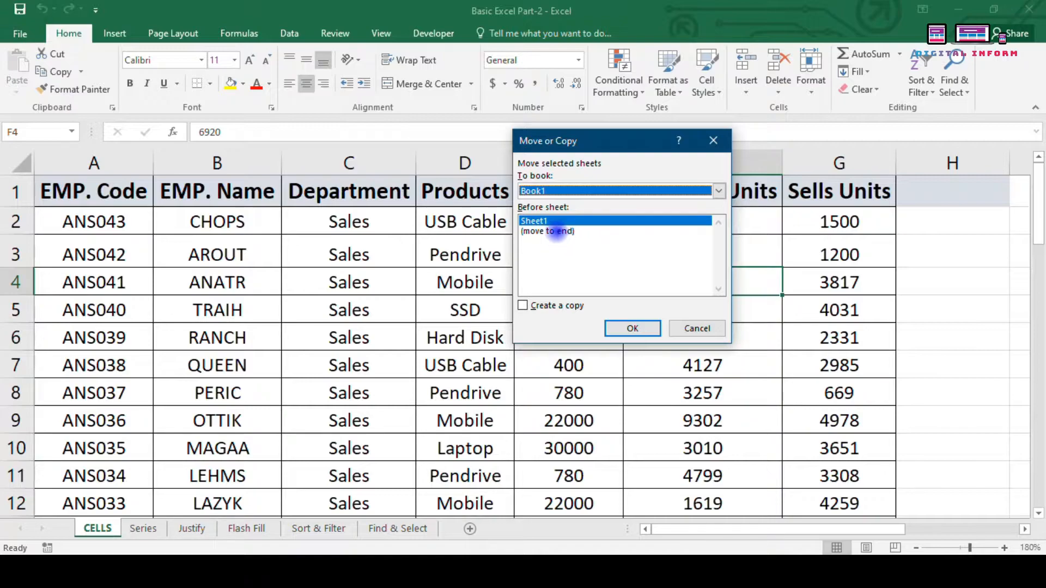
left_click(557, 232)
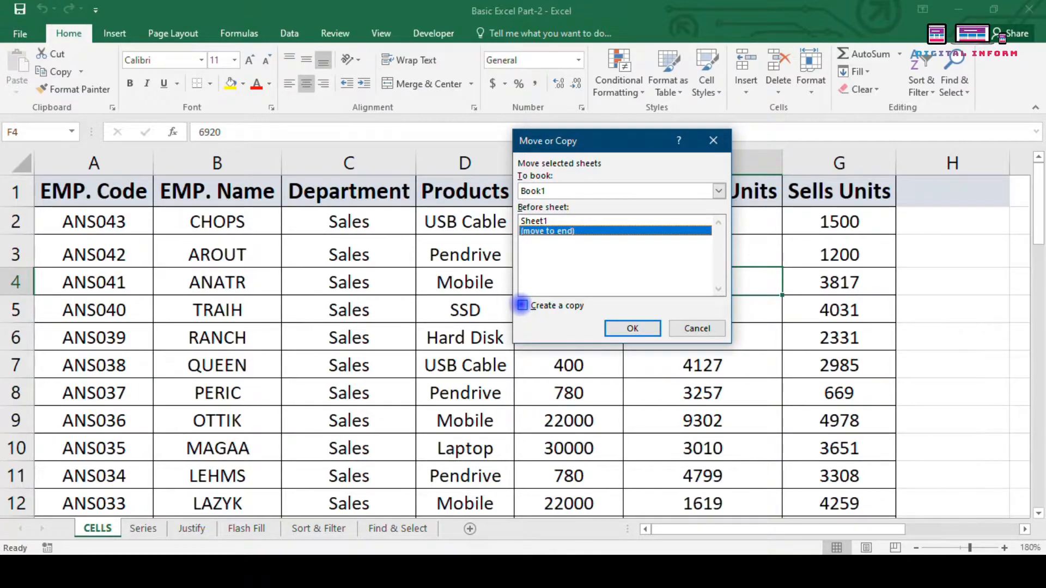
left_click(522, 306)
left_click(632, 328)
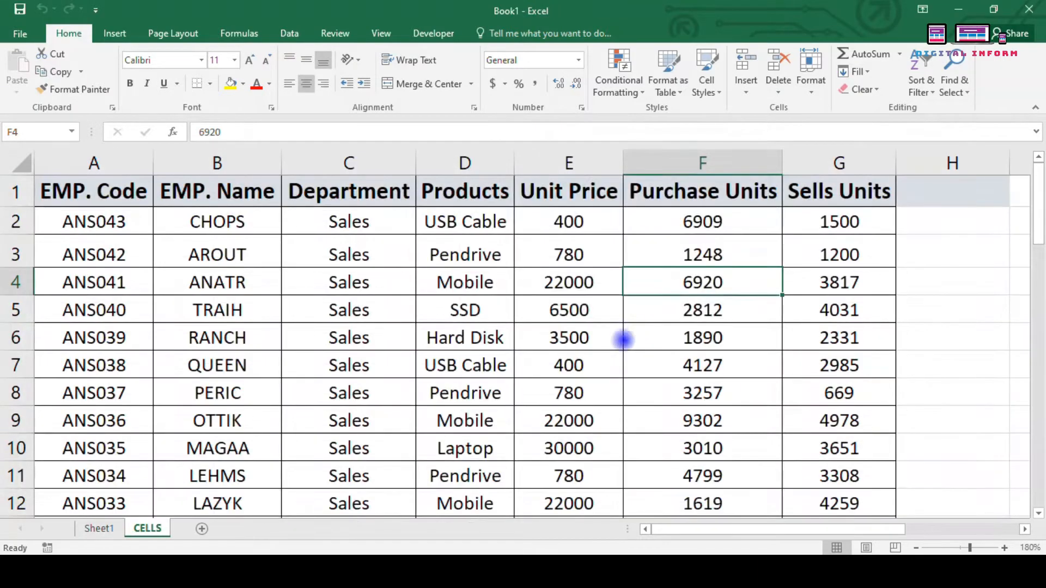
left_click(99, 531)
left_click(147, 528)
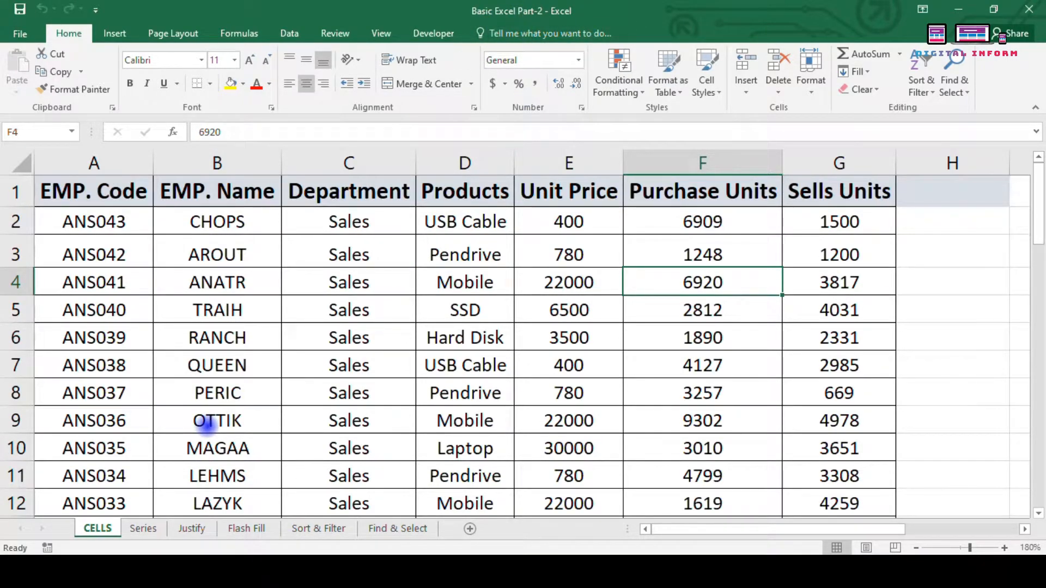
Step: Send CELLS to the end of Book1 as CELLS (2), then compare the CELLS and CELLS (2) tabs
left_click(374, 334)
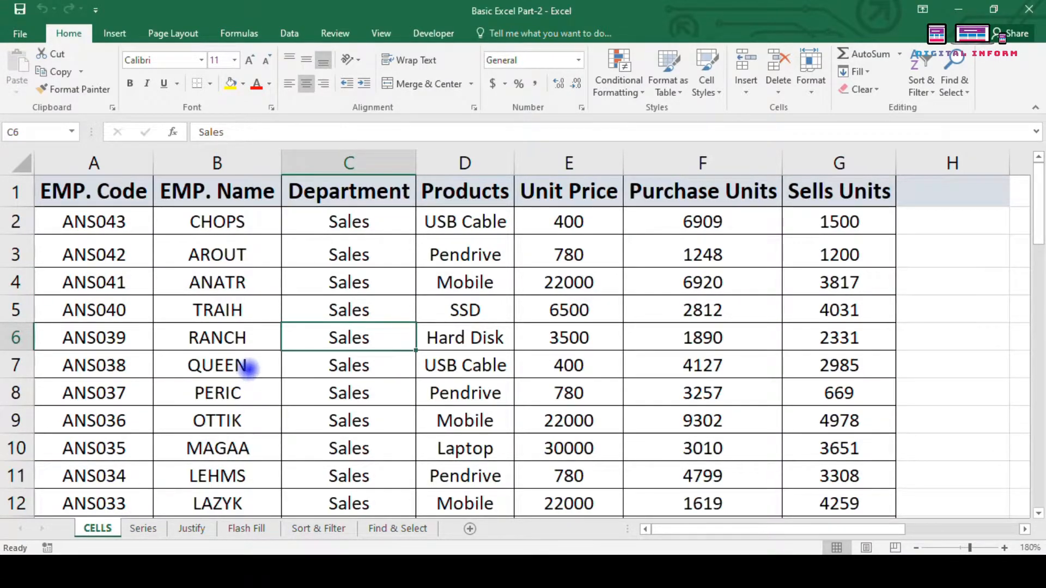
left_click(811, 82)
left_click(852, 293)
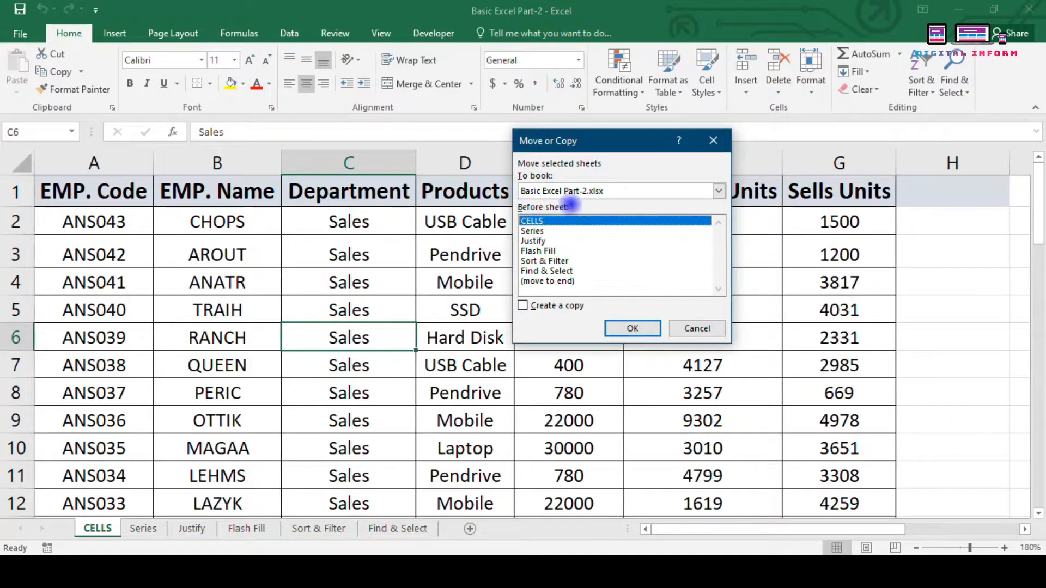
left_click(596, 192)
left_click(591, 222)
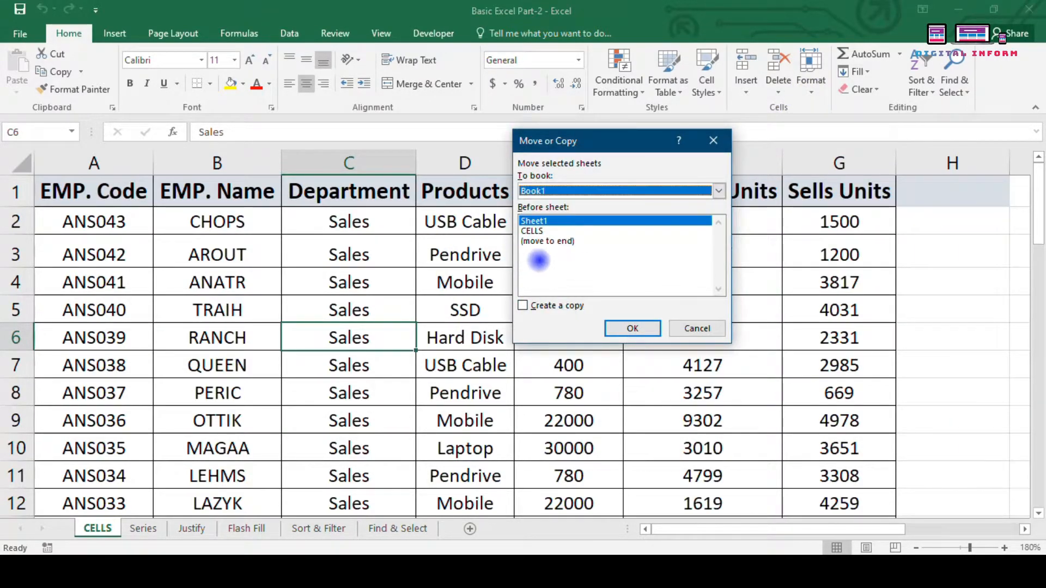
left_click(536, 241)
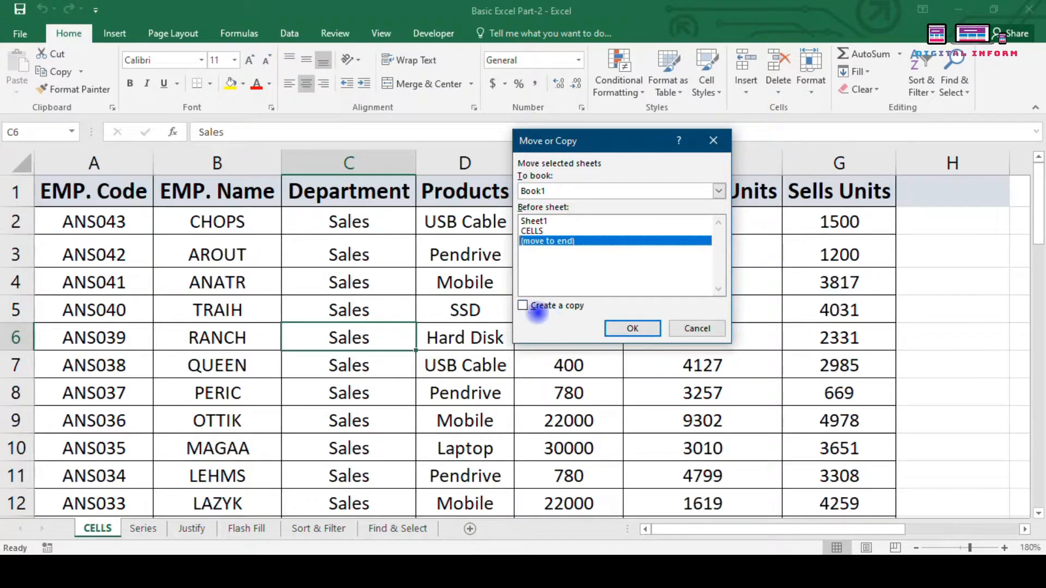
left_click(617, 329)
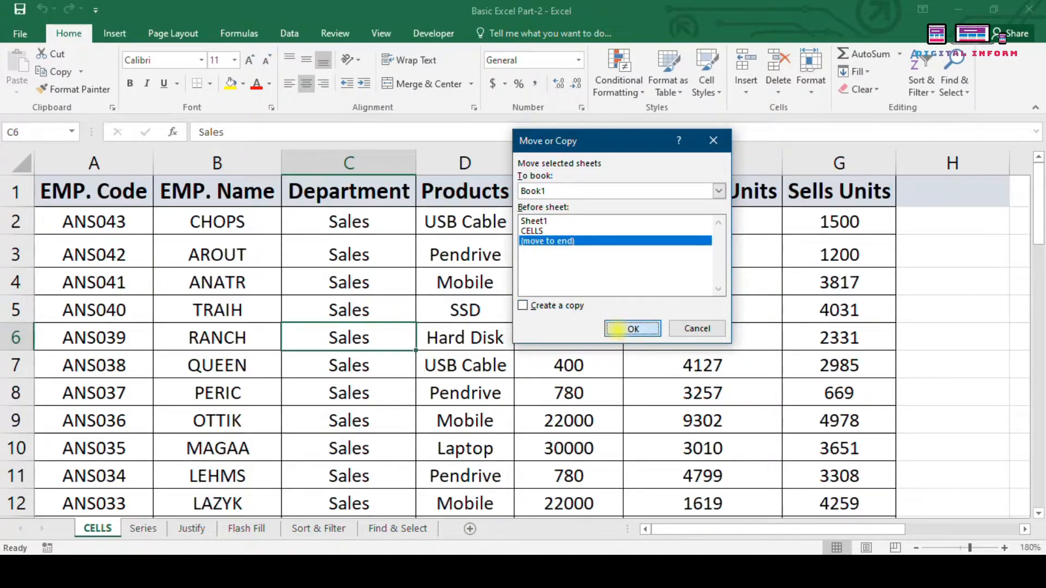
left_click(148, 530)
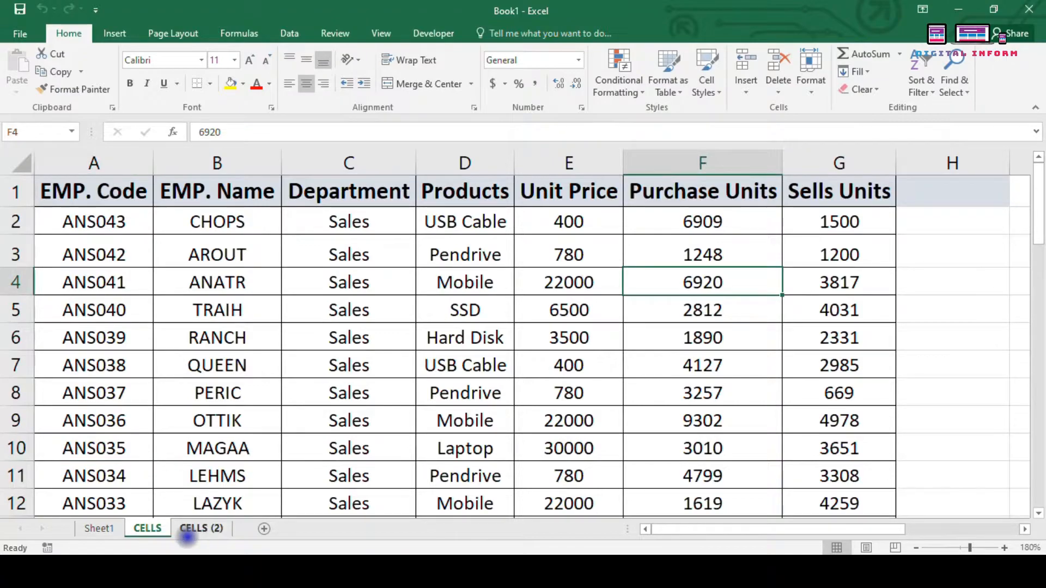
left_click(173, 529)
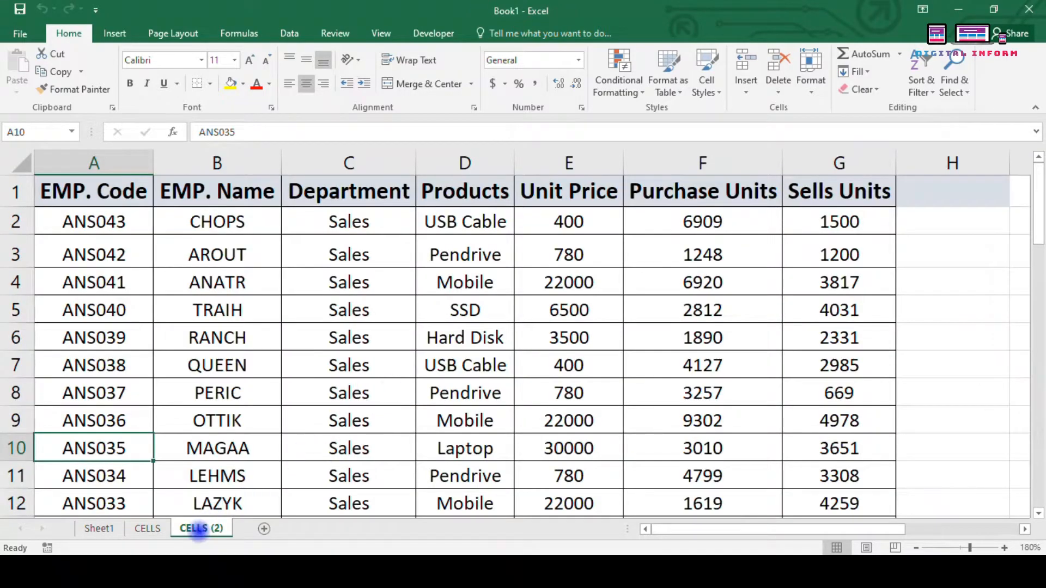
left_click(147, 528)
Step: Move Book1's CELLS sheet to Basic Excel Part-2.xlsx before Series, then select RANCH in B6
right_click(147, 528)
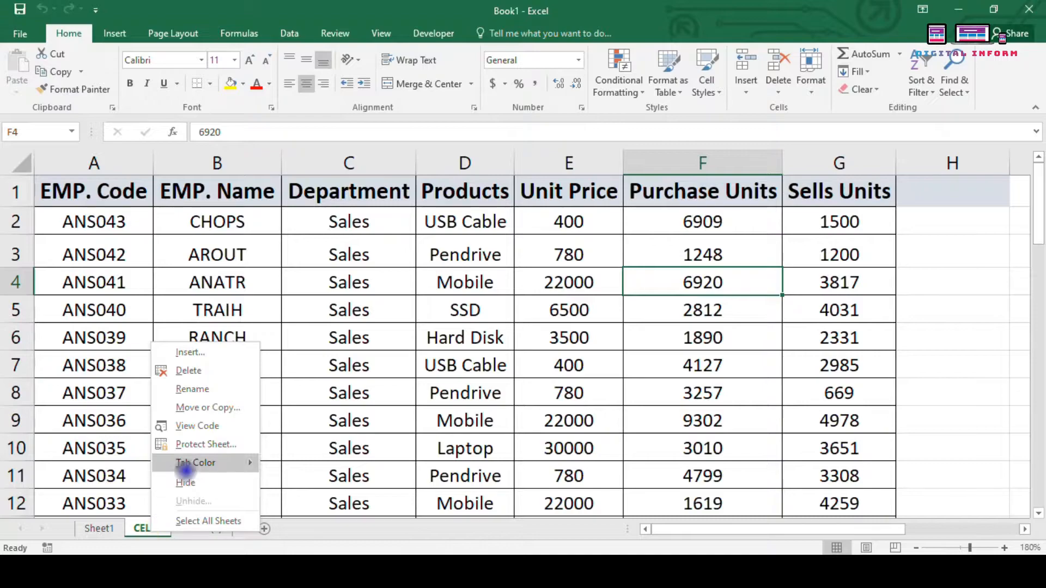
left_click(206, 408)
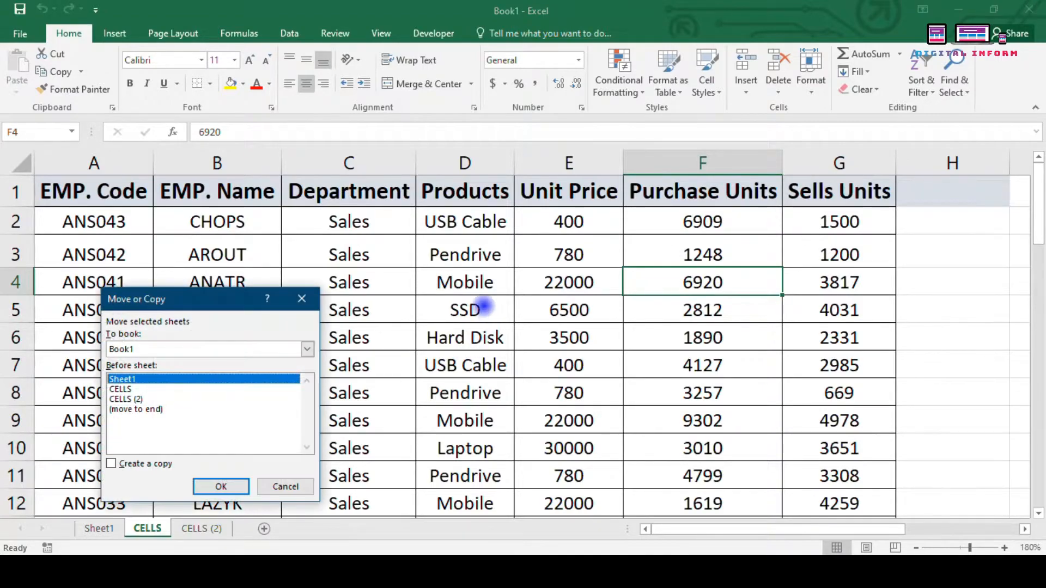
left_click(152, 351)
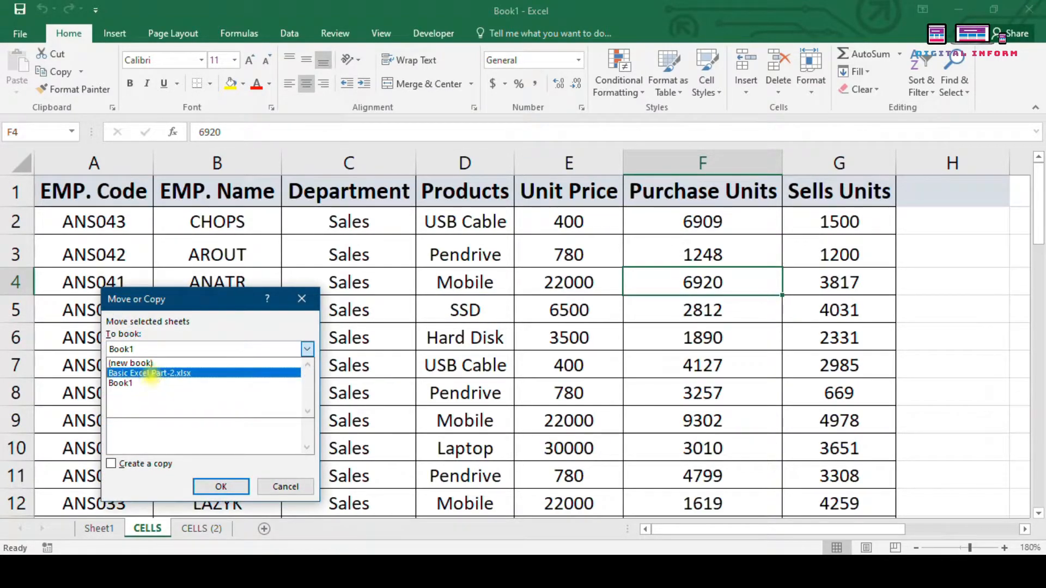
left_click(150, 375)
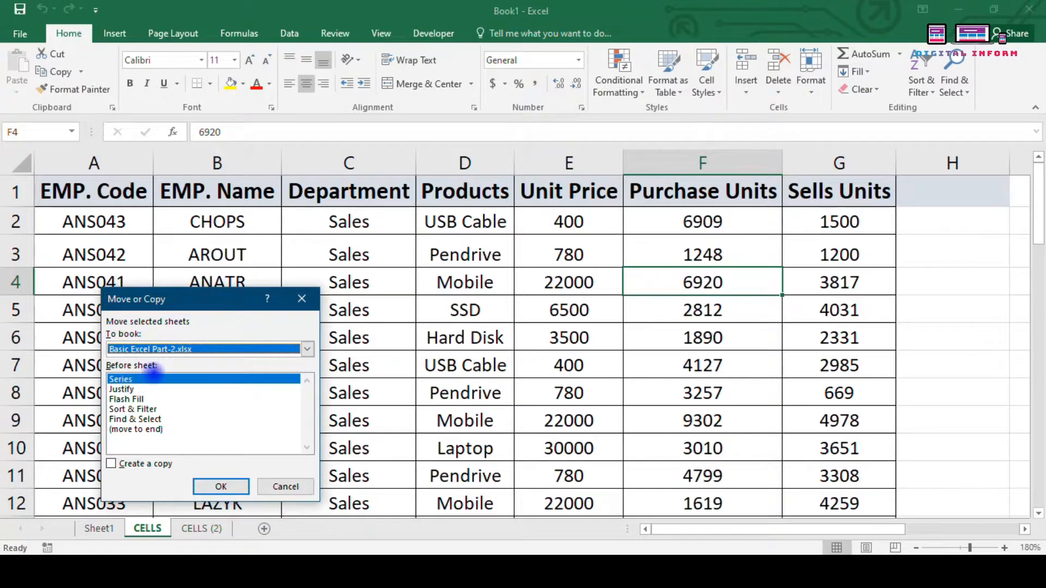
left_click(218, 487)
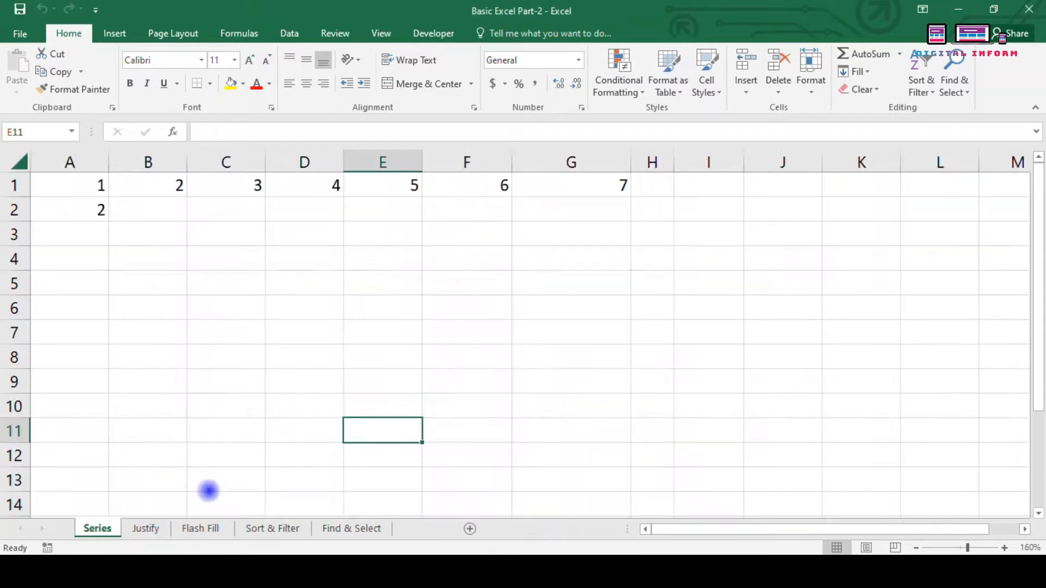
left_click(158, 339)
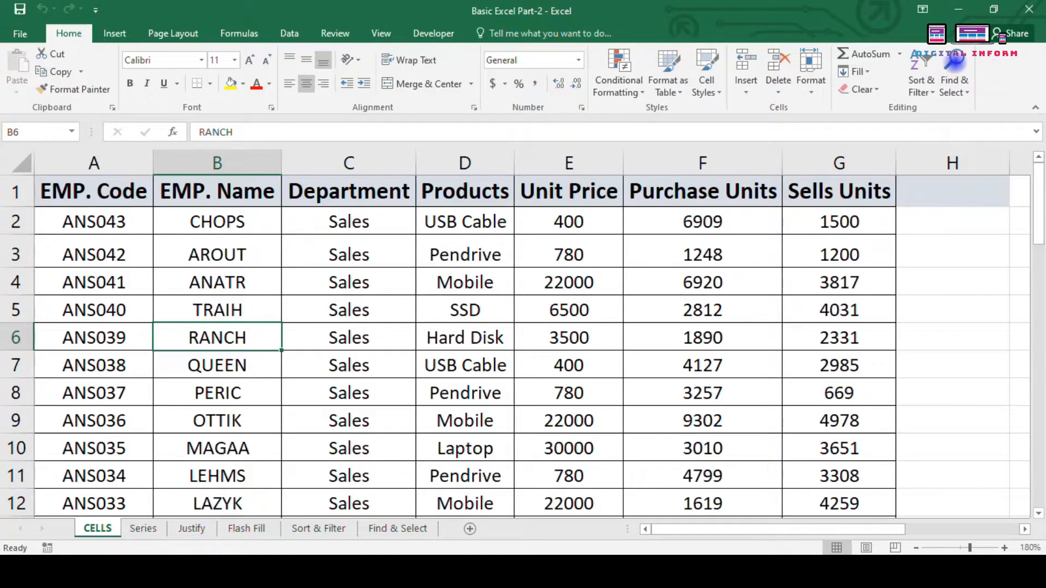
Step: Browse the Home > Format sheet options, then bring up the CELLS tab's right-click menu
left_click(811, 82)
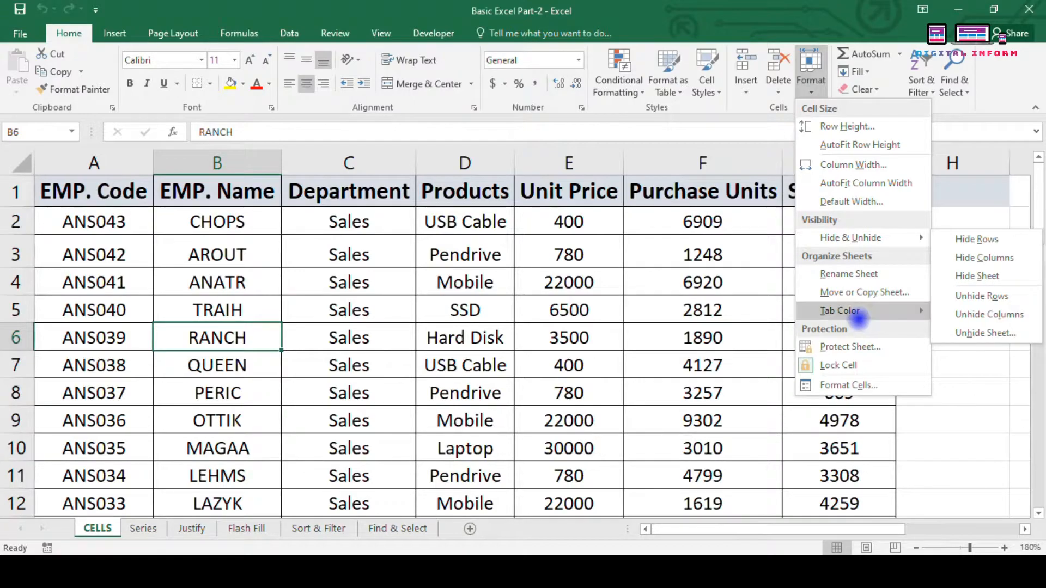
mouse_move(858, 320)
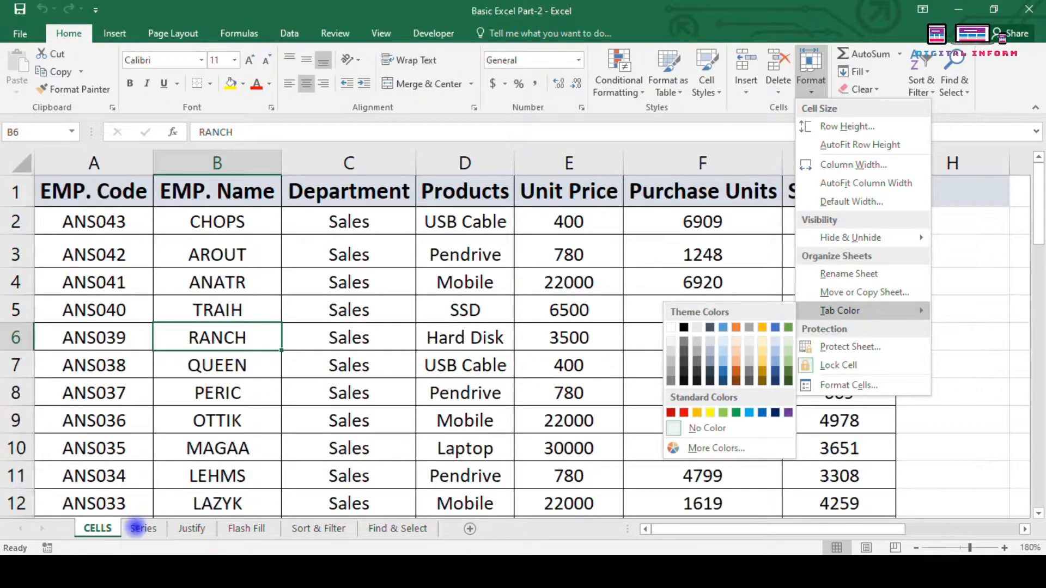
right_click(101, 527)
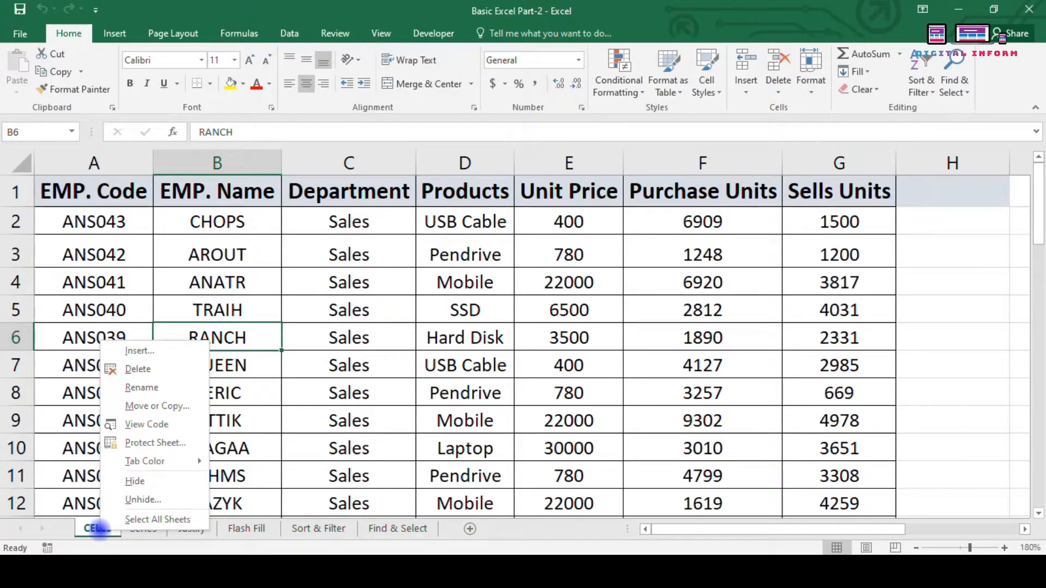
left_click(246, 481)
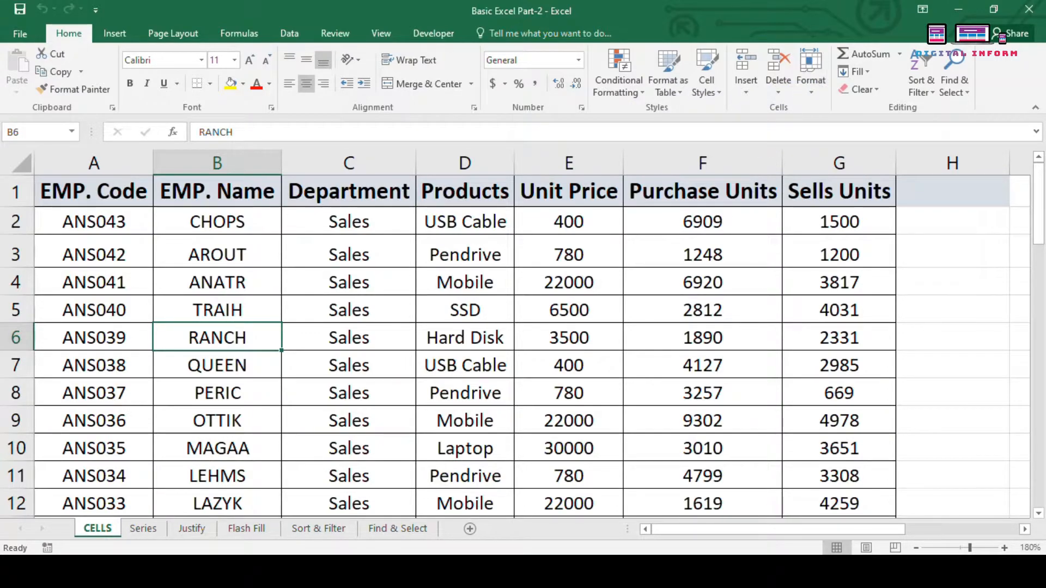
right_click(98, 527)
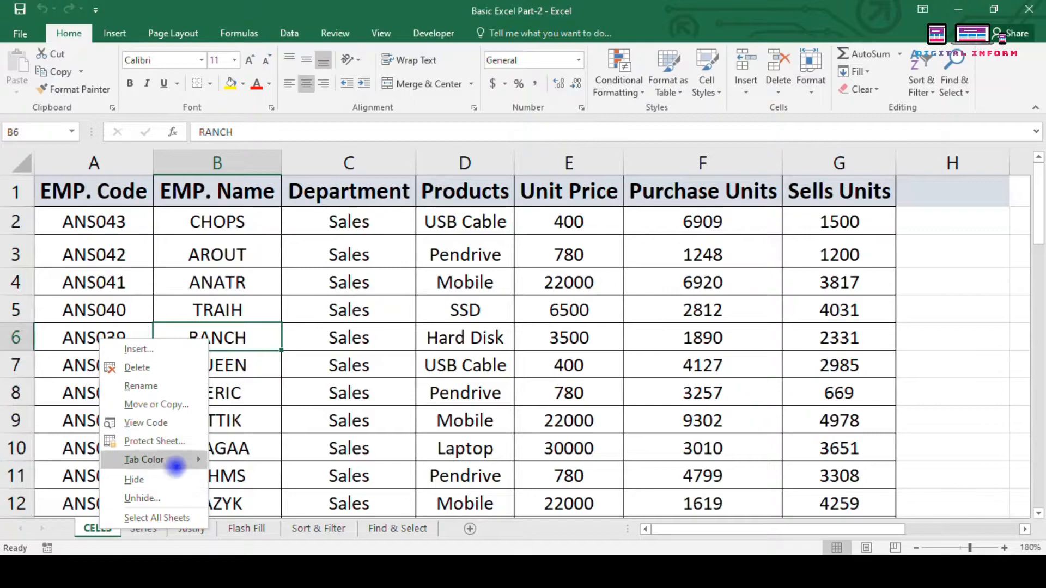
Step: Pick a Tab Color swatch for the CELLS tab, then reach Tab Color under Home > Format
mouse_move(169, 462)
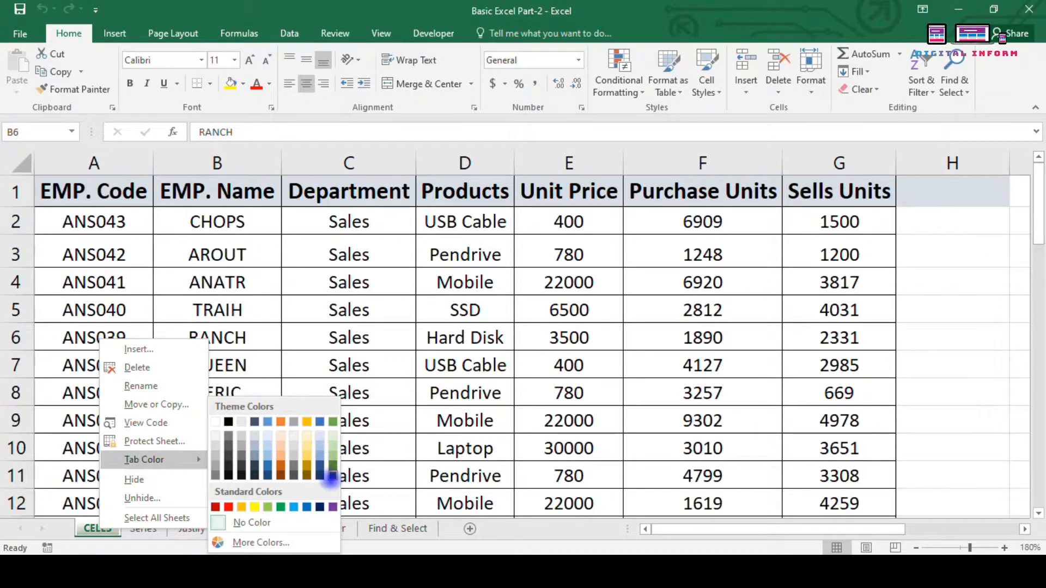
left_click(332, 476)
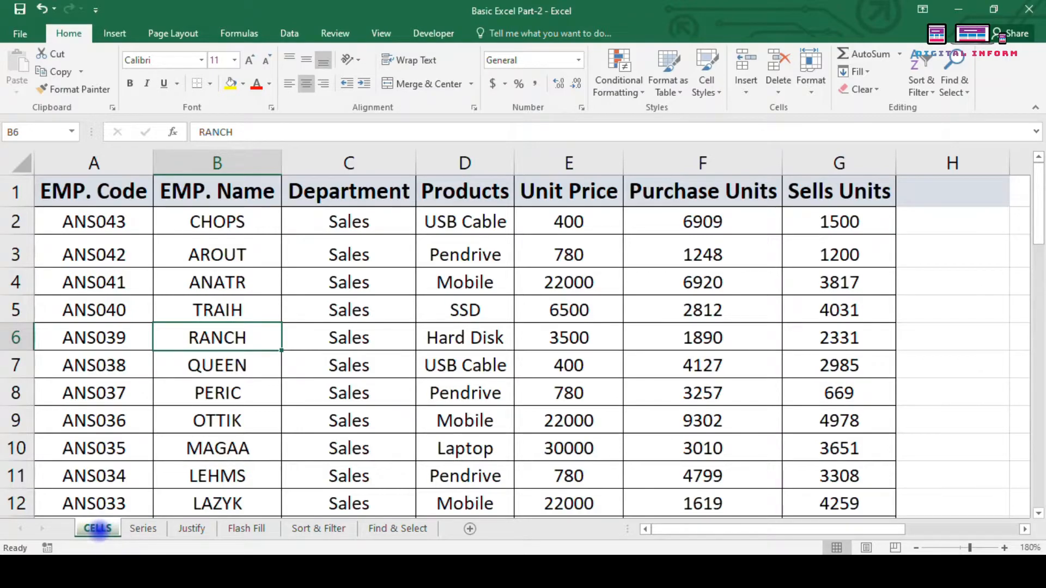
left_click(811, 71)
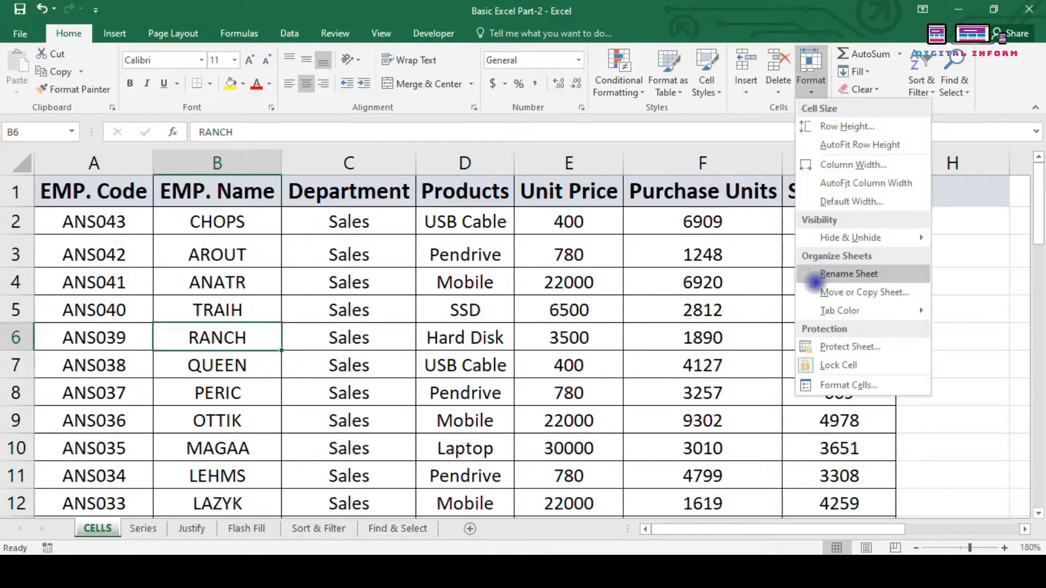
mouse_move(828, 309)
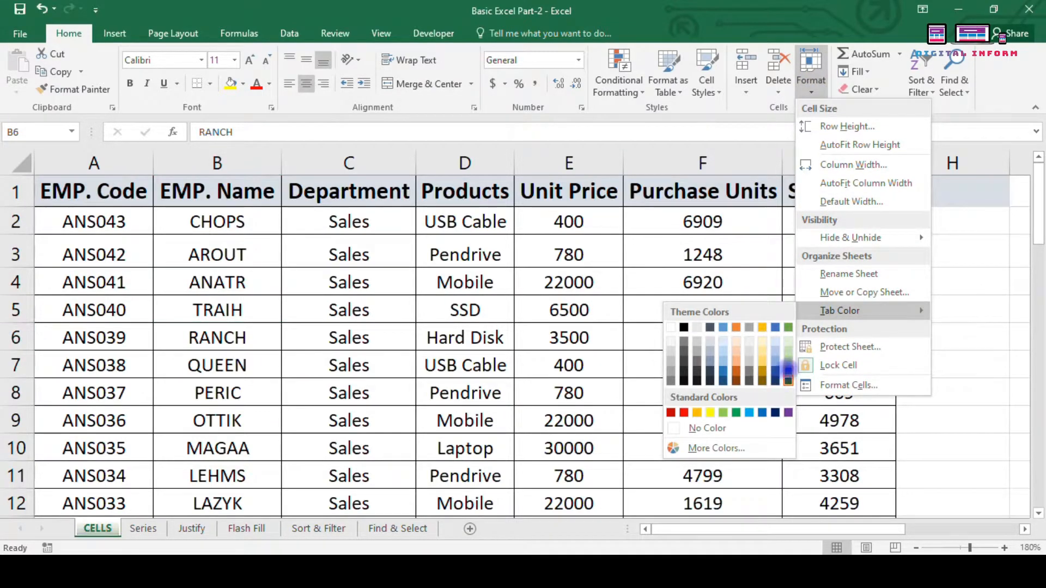
Step: Apply a Home > Format tab colour to CELLS and glance at the Cell Styles gallery
left_click(775, 380)
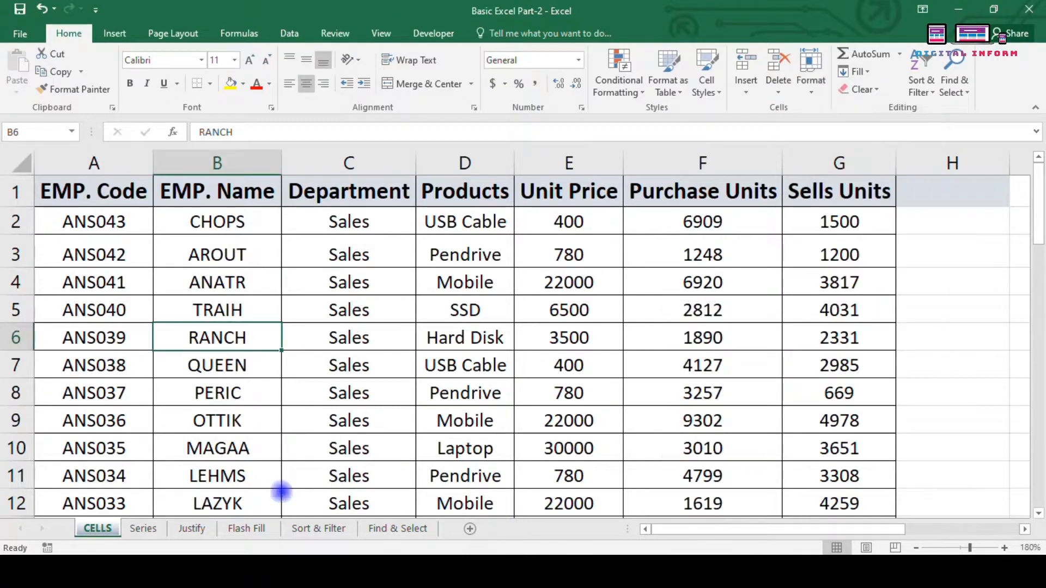
left_click(809, 82)
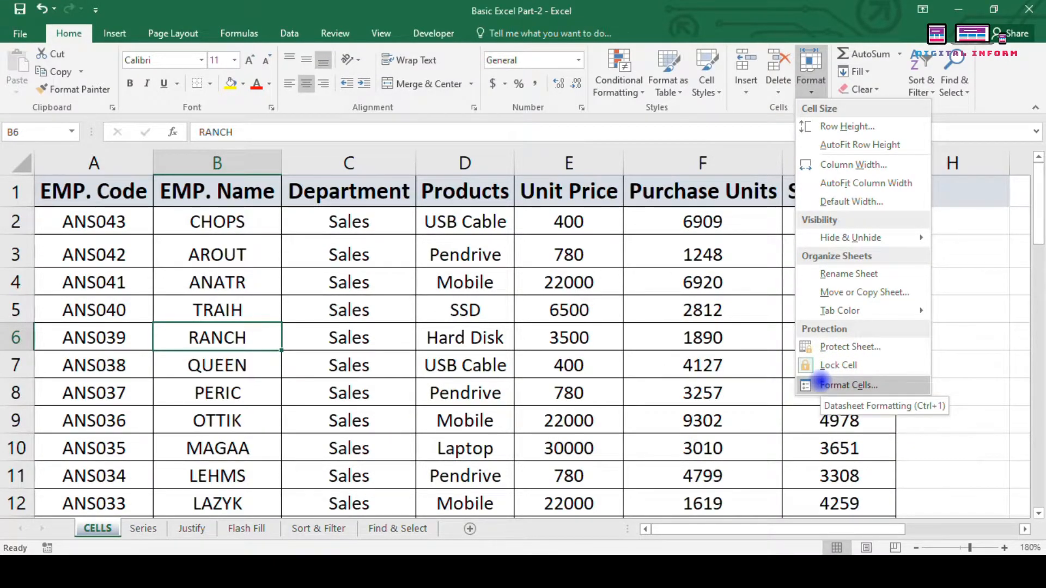
left_click(723, 334)
left_click(713, 93)
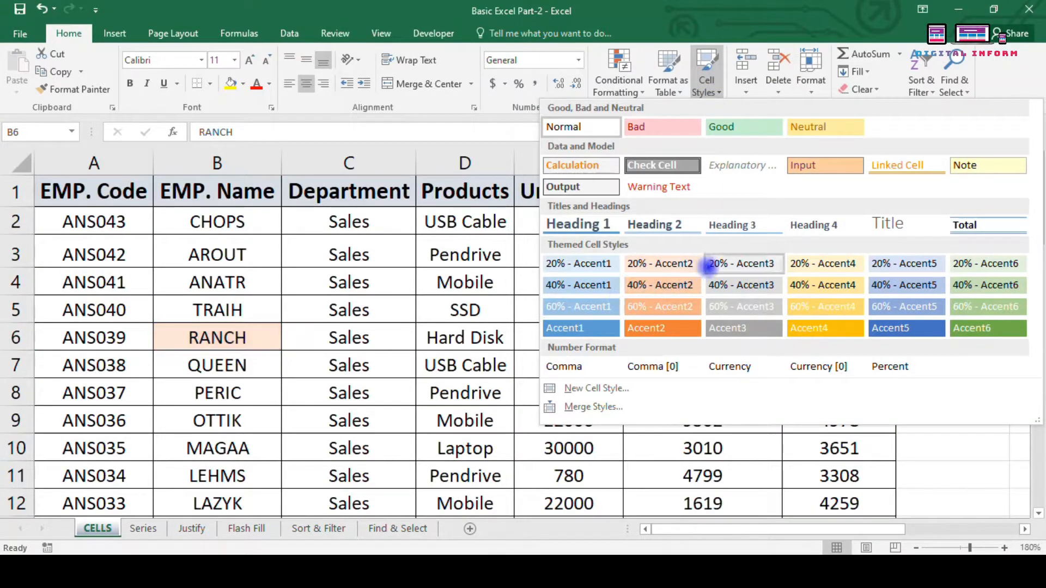
left_click(352, 262)
Step: Give B3 (AROUT) a light blue fill, Arial Black size 9, with underline and italics removed
left_click(193, 249)
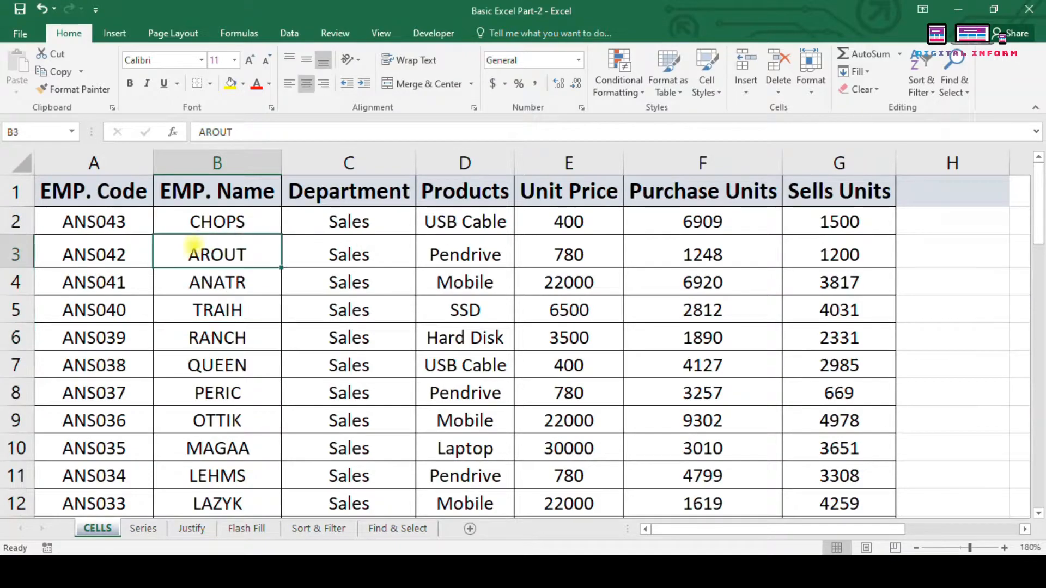
left_click(243, 84)
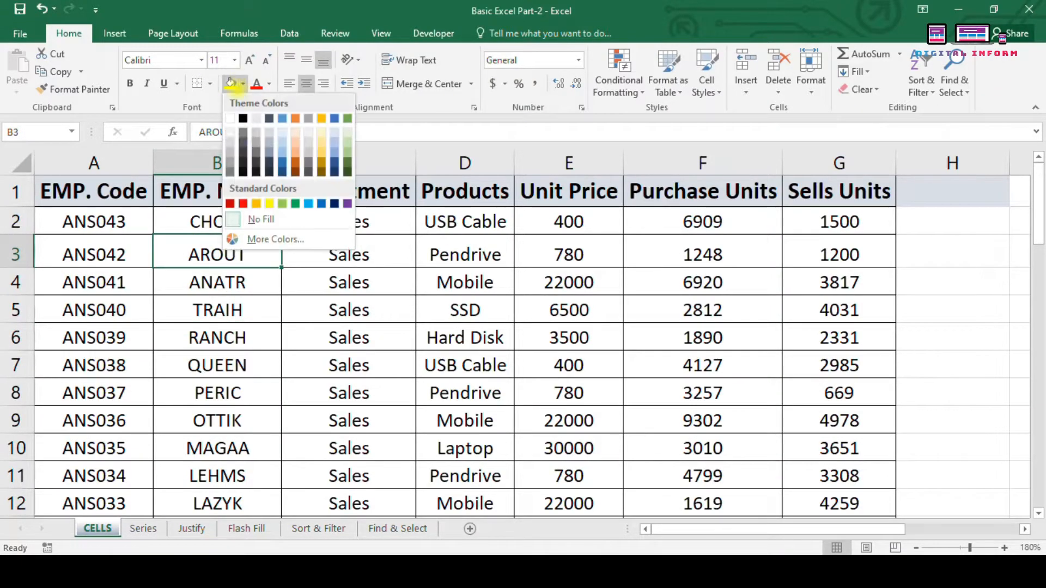
left_click(282, 146)
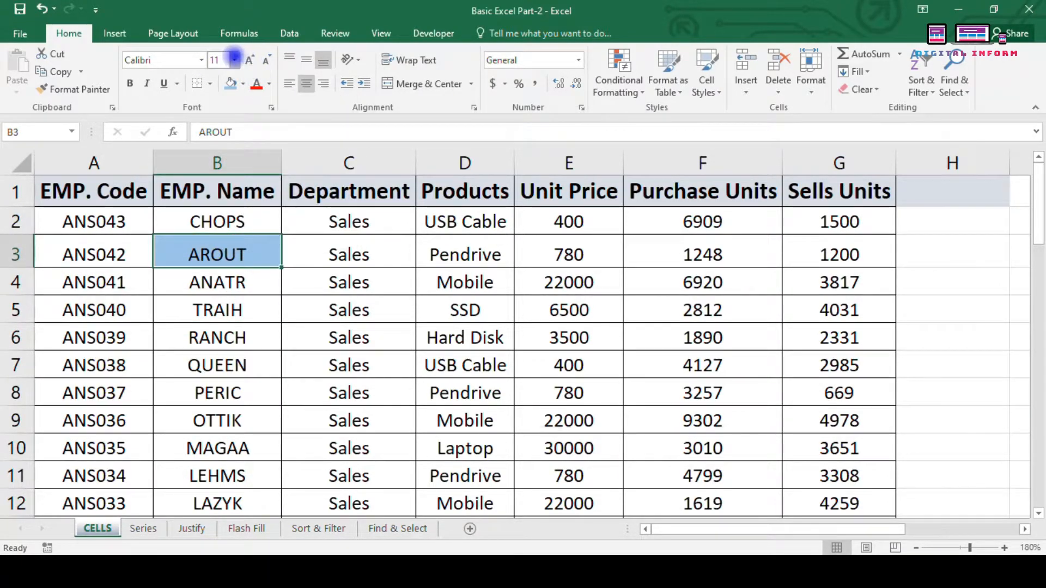
left_click(201, 60)
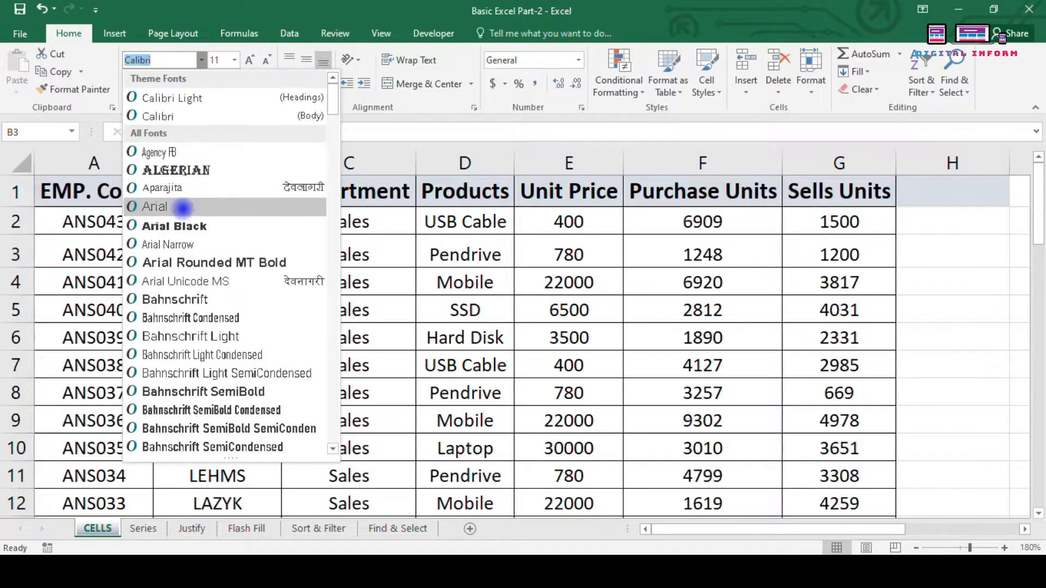
left_click(188, 225)
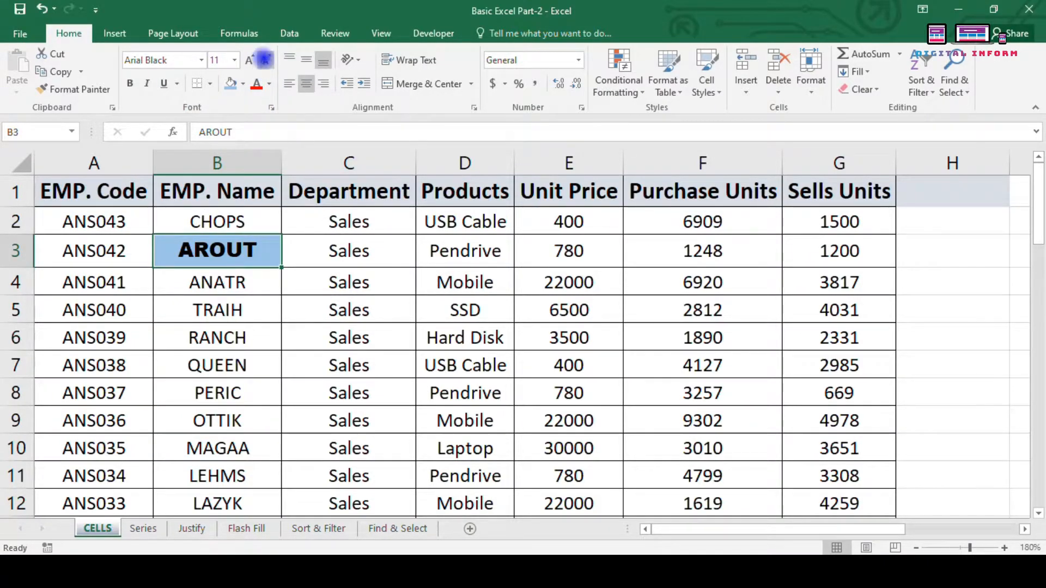
left_click(266, 60)
left_click(266, 59)
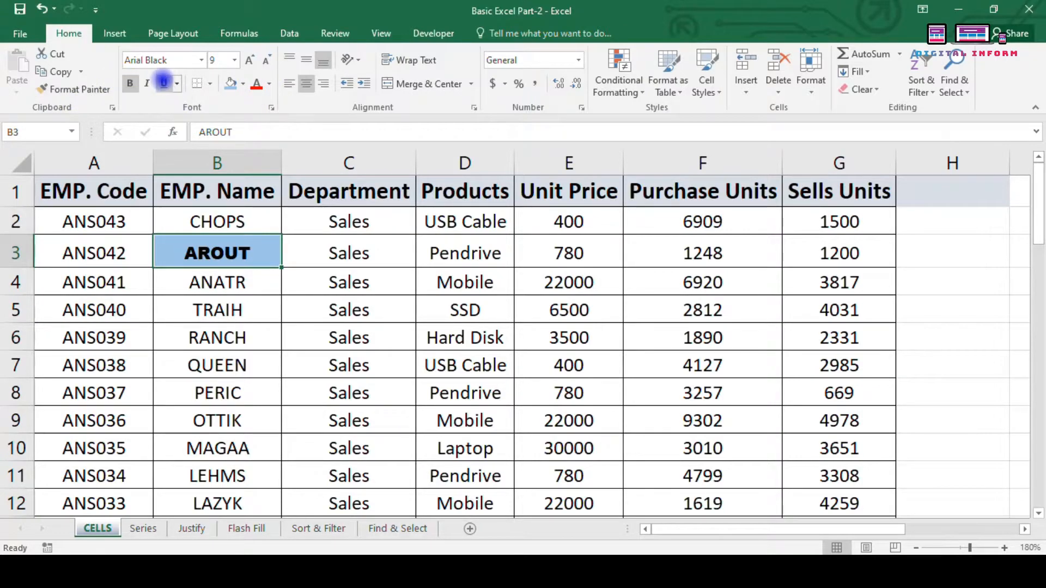
left_click(164, 83)
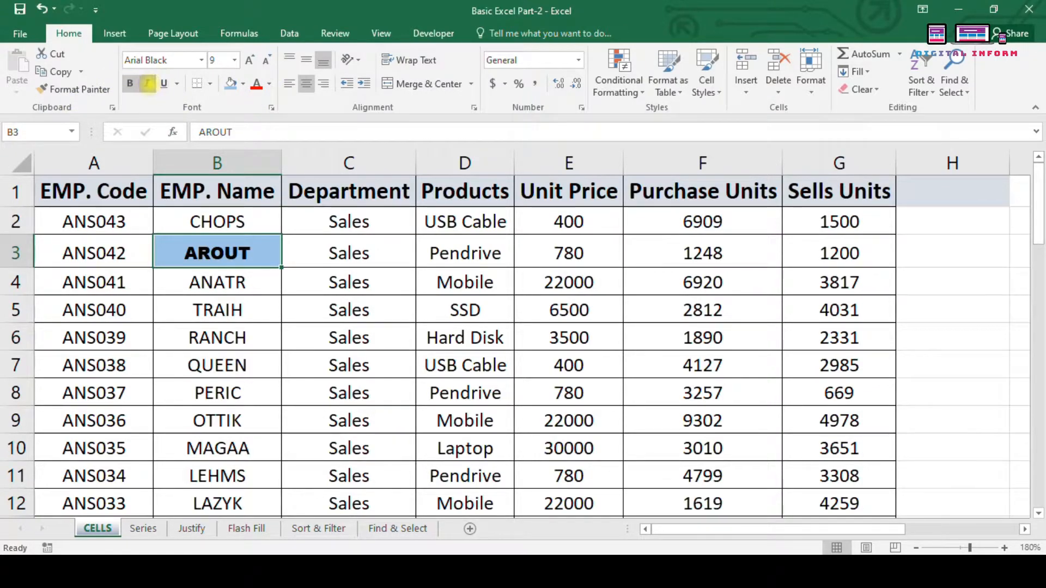
left_click(148, 83)
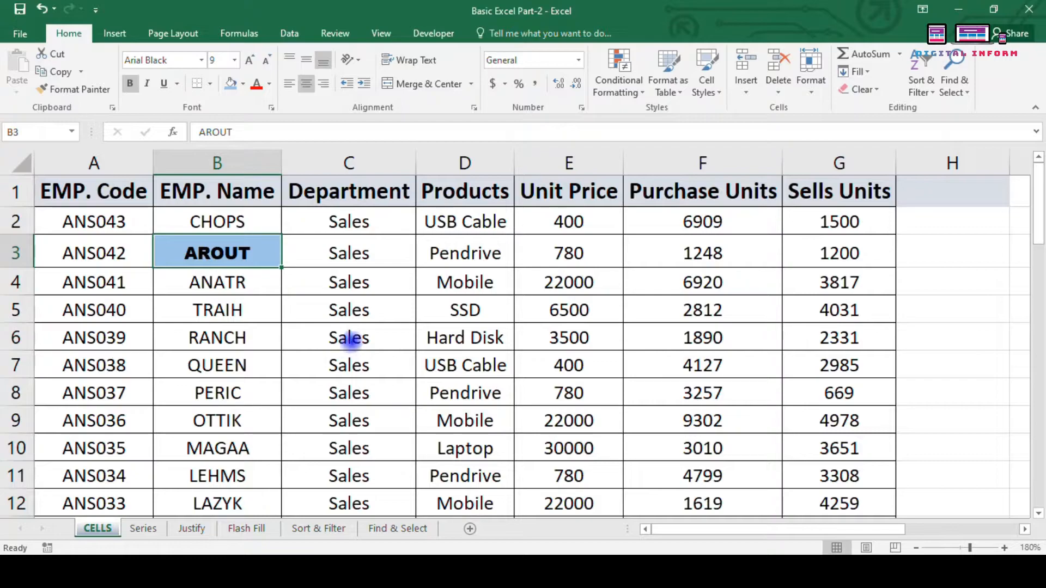
Step: Open B3's Format Cells dialog, close it, and reopen it from Home > Format
left_click(583, 108)
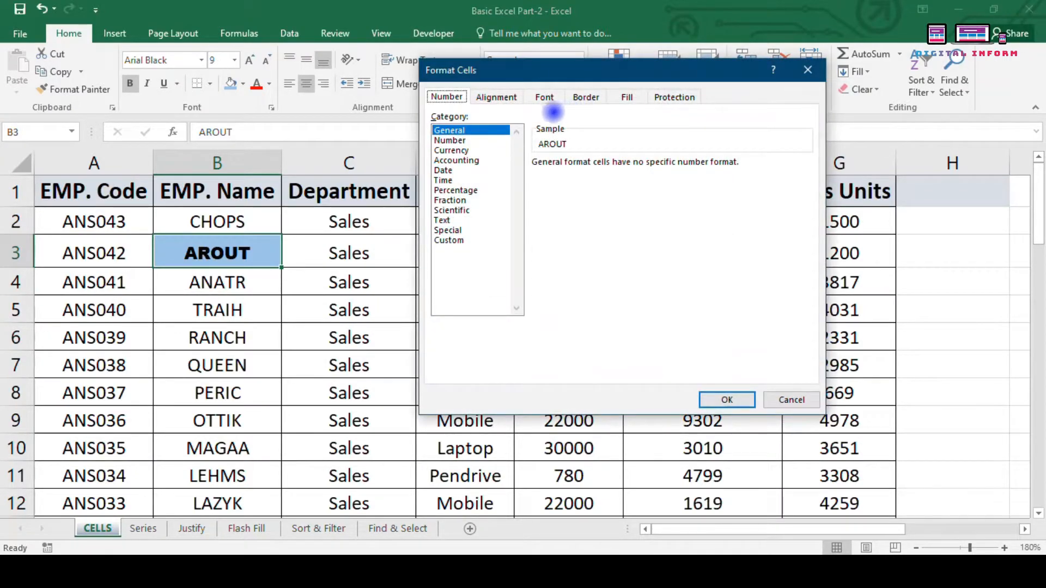
left_click_drag(545, 64, 451, 57)
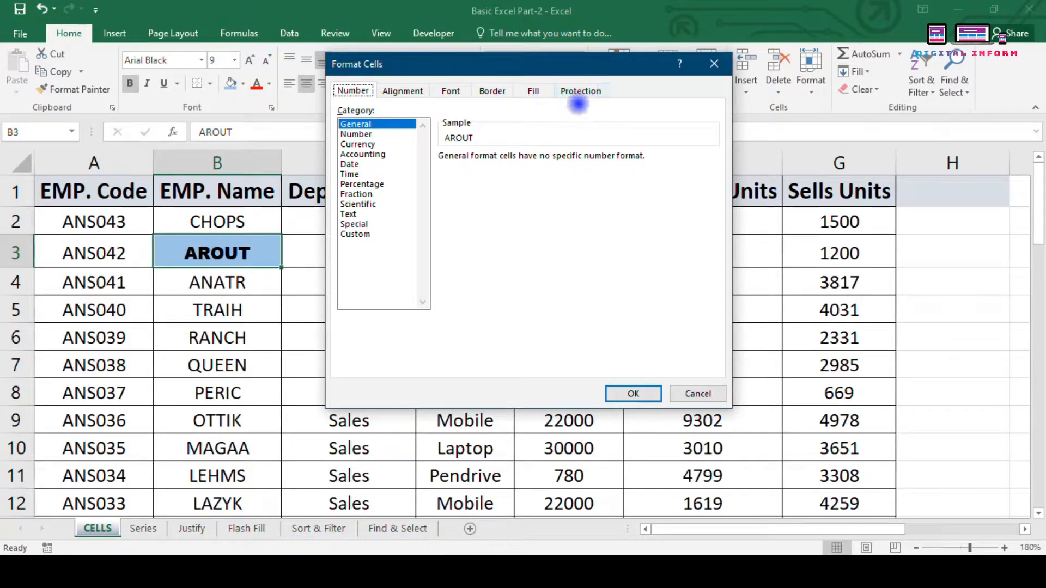
left_click(722, 68)
left_click(810, 71)
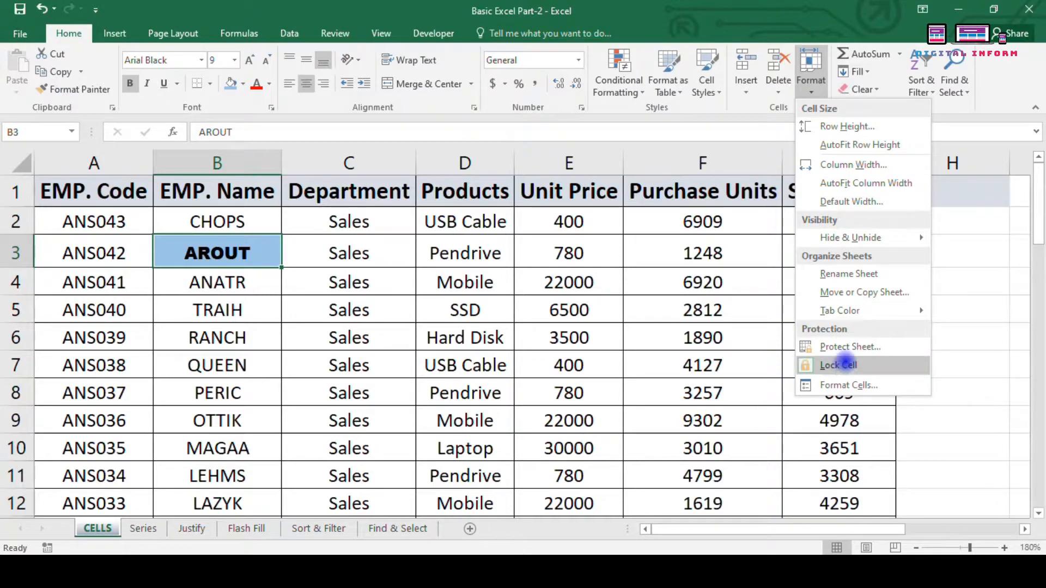
left_click(842, 385)
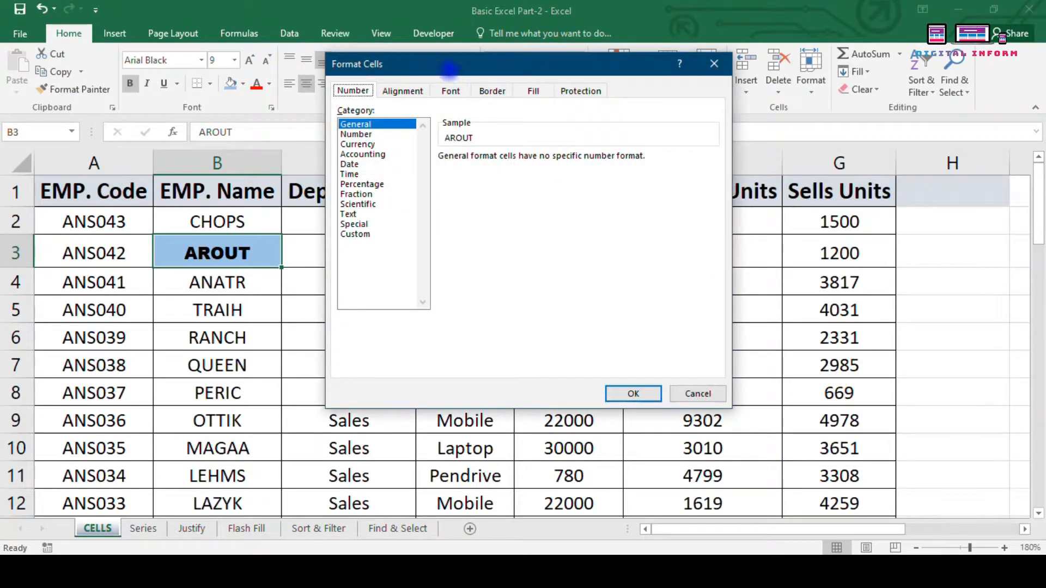
left_click_drag(449, 69, 420, 70)
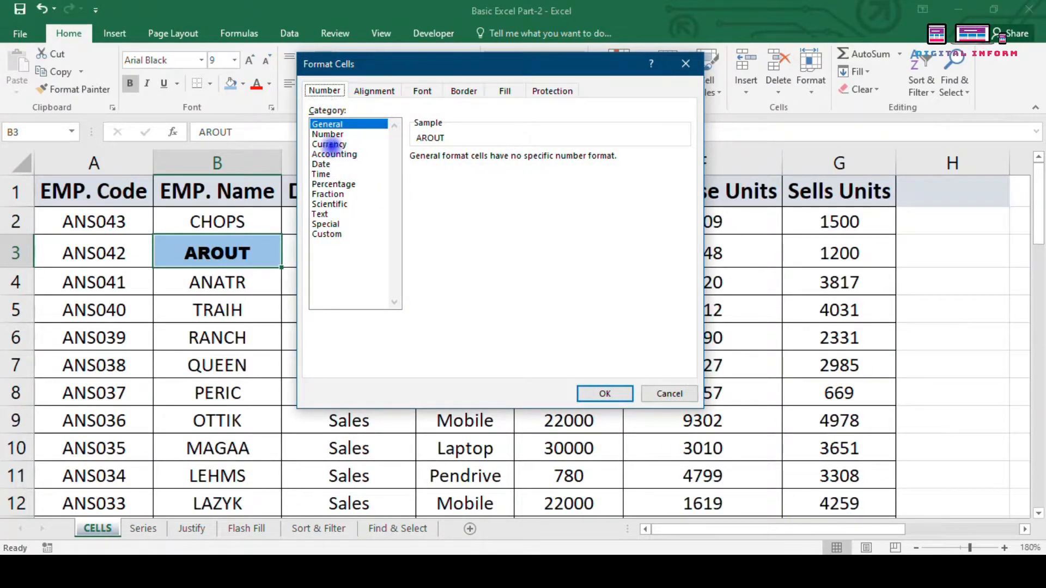
Step: Review B3's Alignment, Font, Border, Fill and Protection tabs, then reopen the Format menu
left_click(373, 91)
left_click(423, 91)
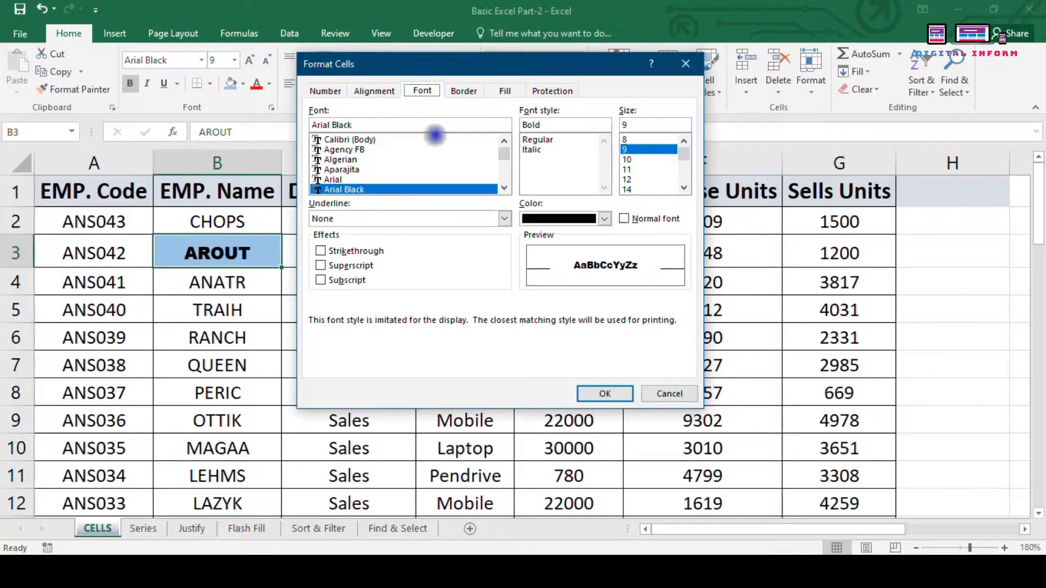
left_click(454, 87)
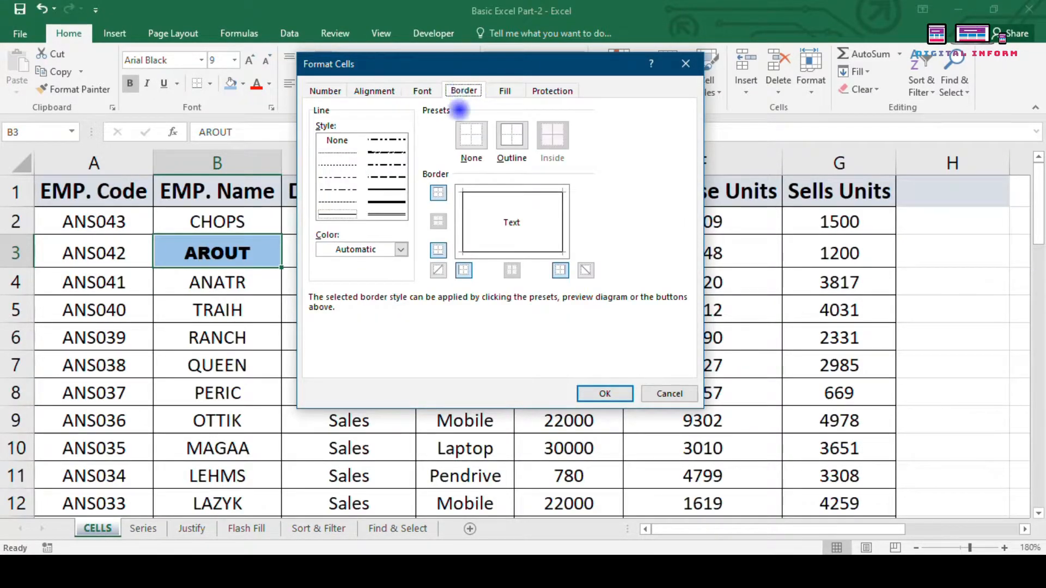
left_click(505, 89)
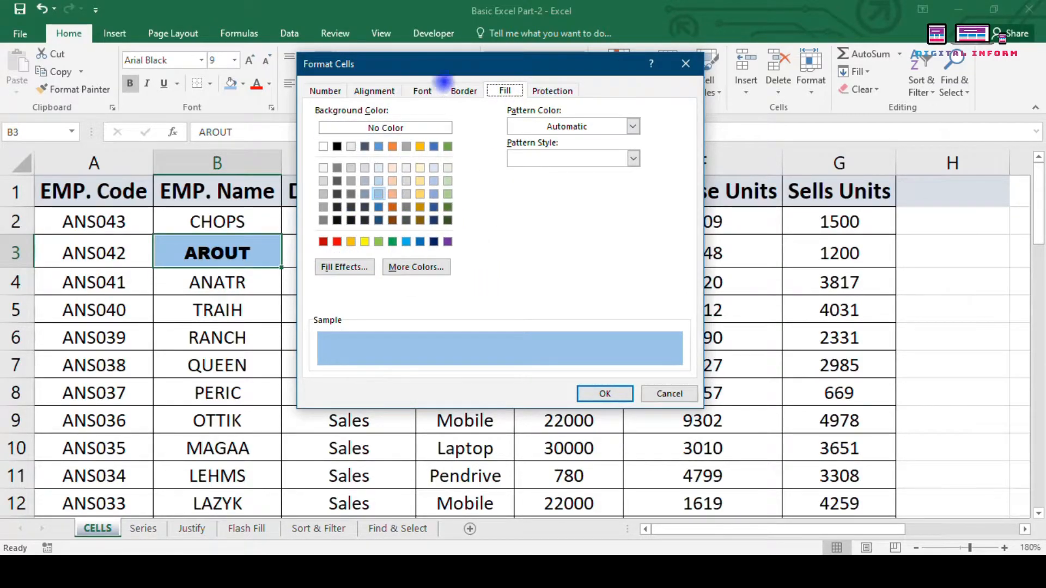
left_click_drag(444, 64, 188, 55)
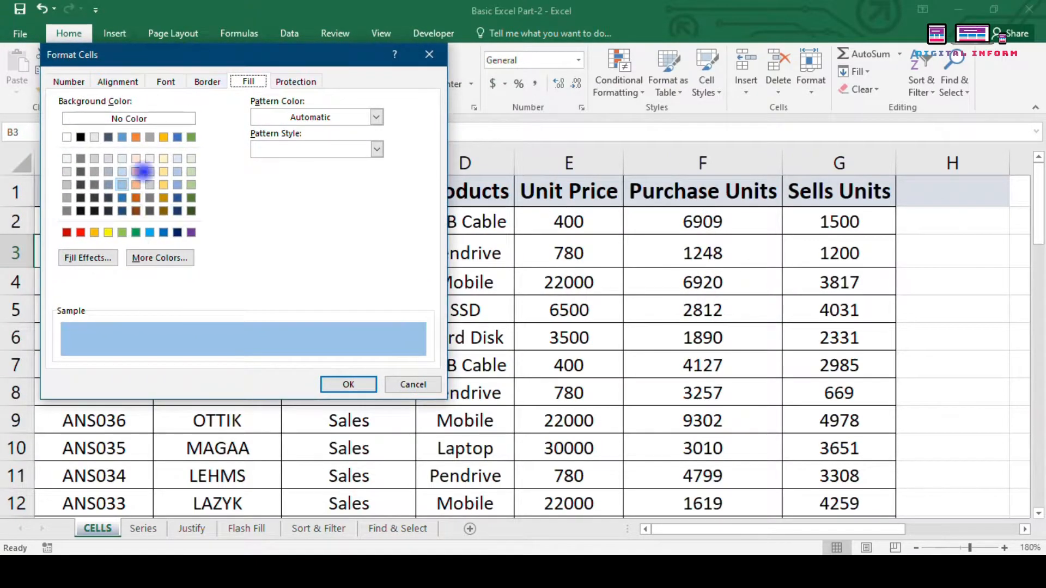
left_click(294, 81)
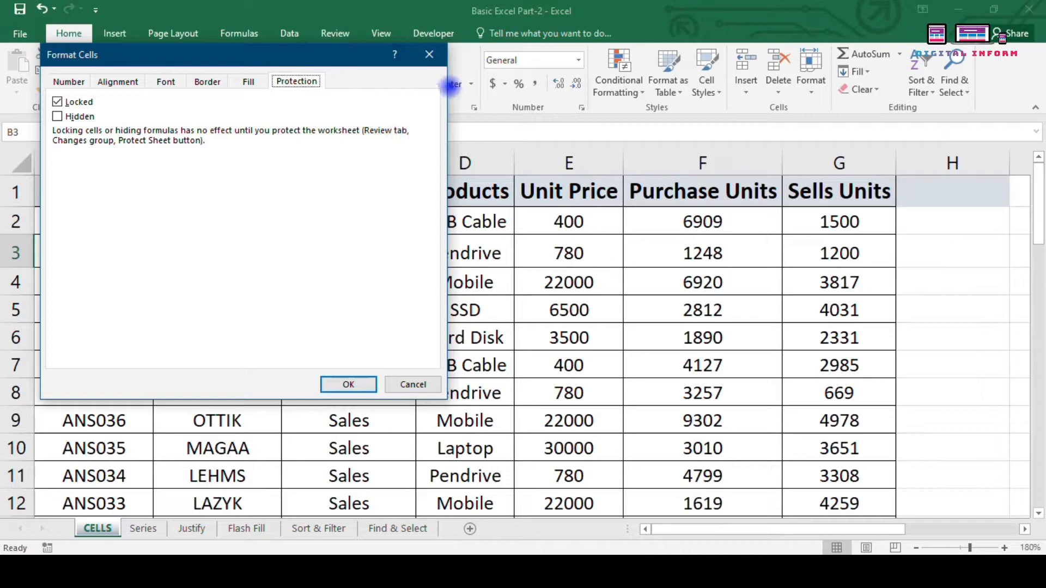
left_click(429, 54)
left_click(812, 70)
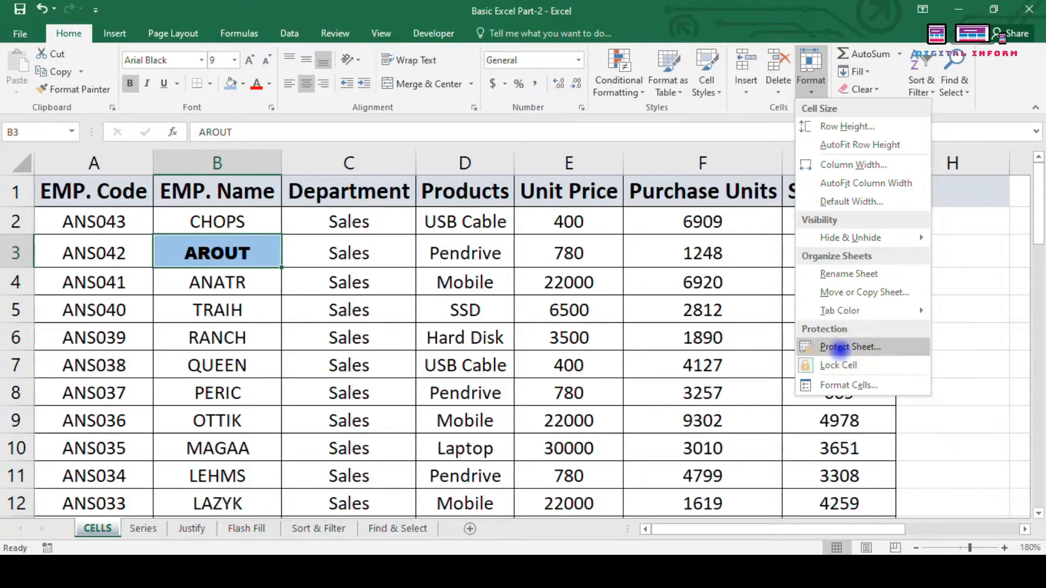
Step: Start Protect Sheet and allow formatting cells, columns, rows and inserting columns, rows, hyperlinks
left_click(851, 347)
left_click_drag(198, 121, 744, 213)
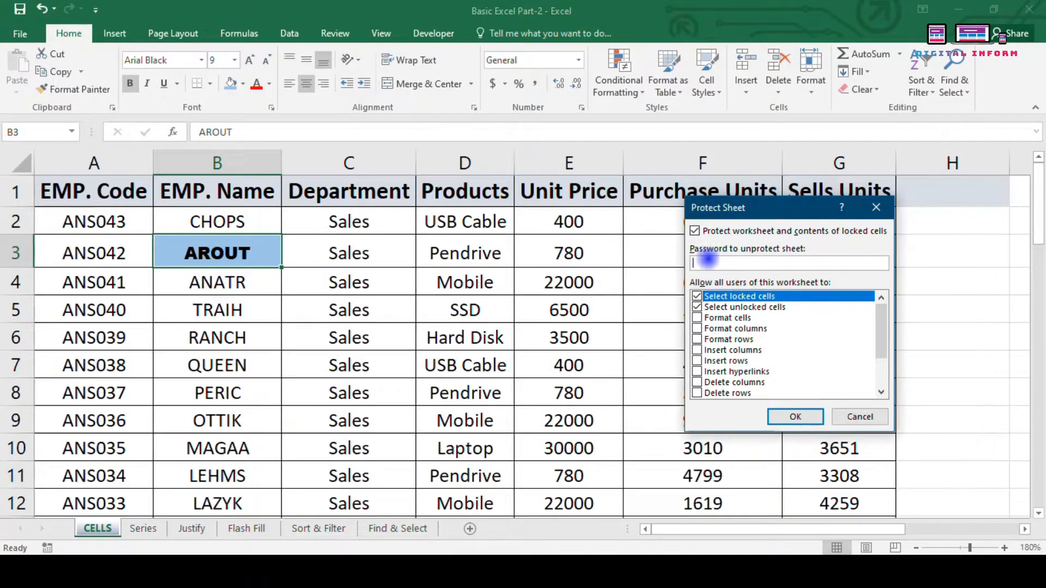
left_click(696, 318)
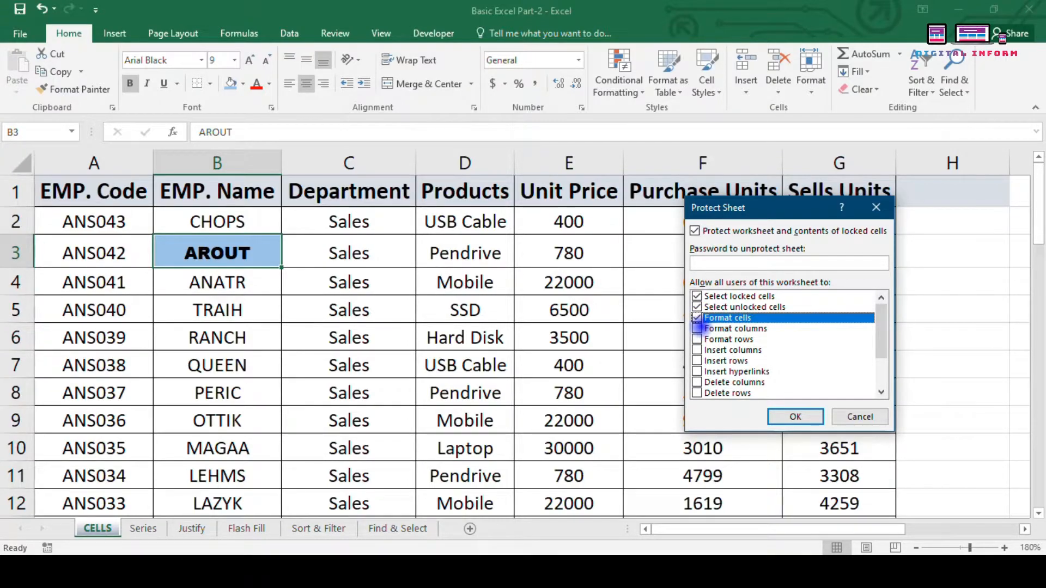
left_click(696, 329)
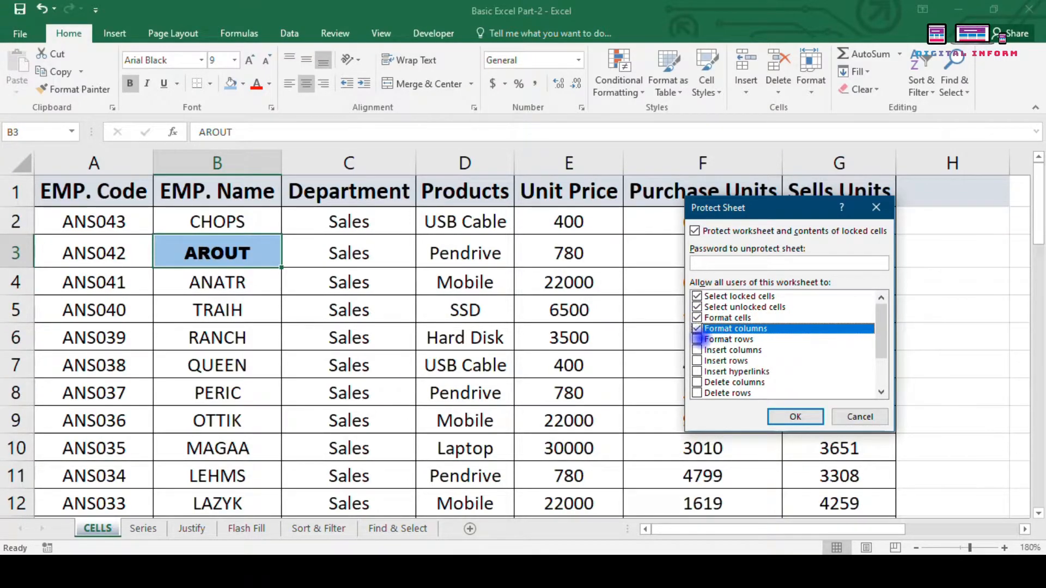
left_click(697, 339)
left_click(697, 350)
left_click(697, 361)
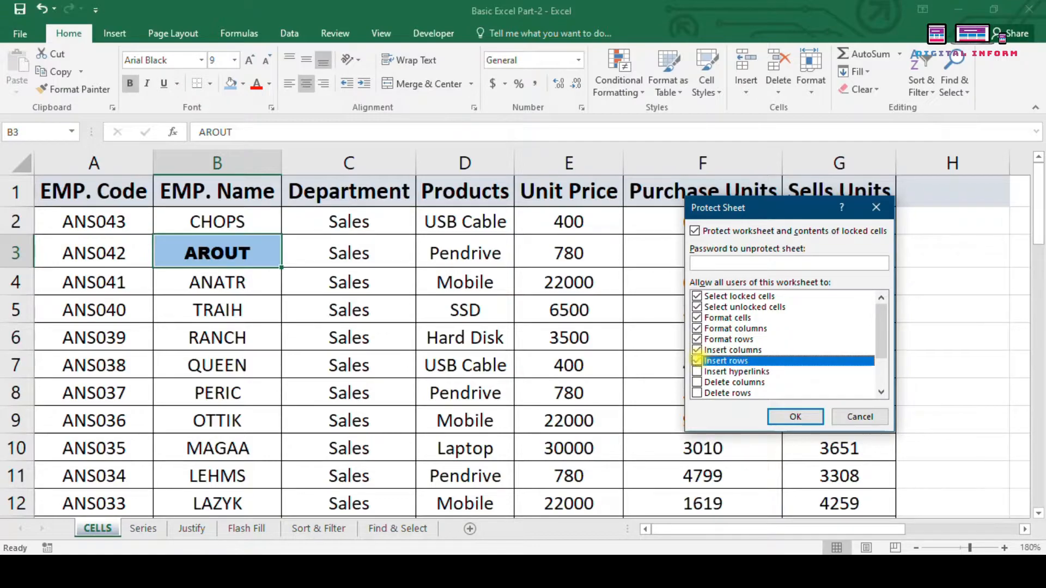
left_click(697, 371)
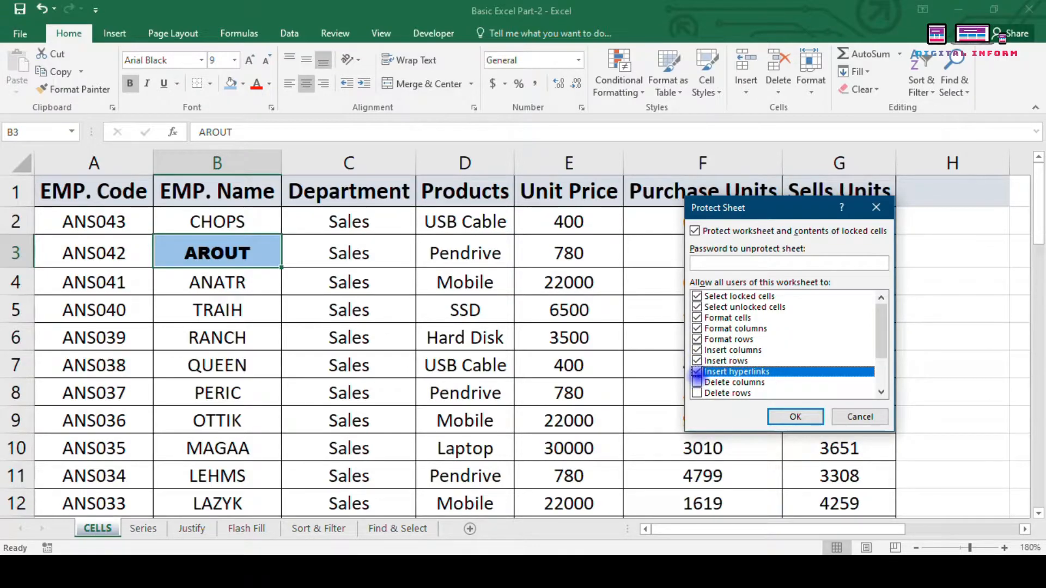
Step: Also allow deleting columns and rows, sorting, AutoFilter, editing objects and scenarios, then confirm the password
scroll(697, 373, "down", 1)
left_click(697, 350)
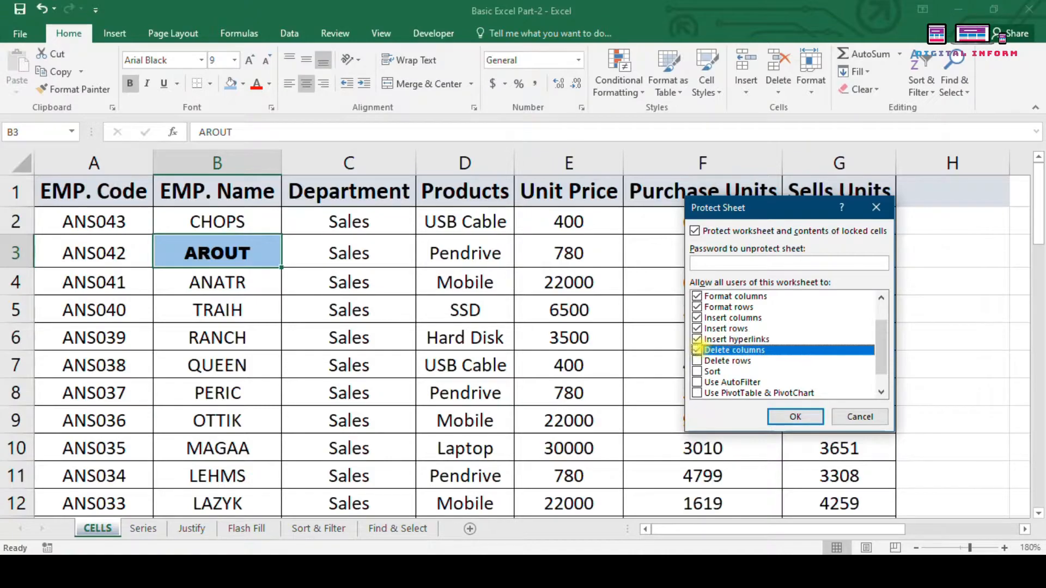
left_click(696, 361)
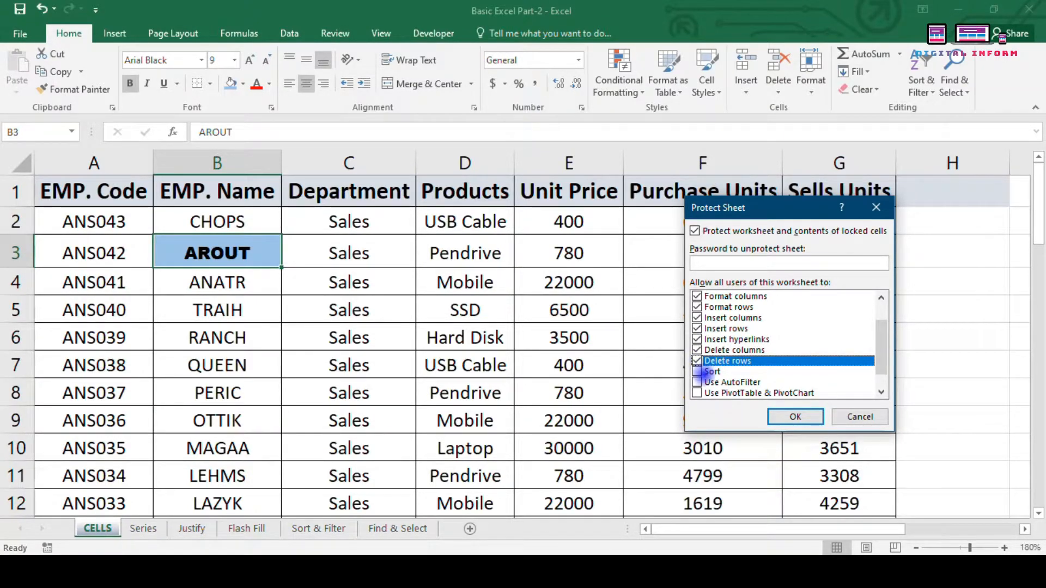
left_click(697, 371)
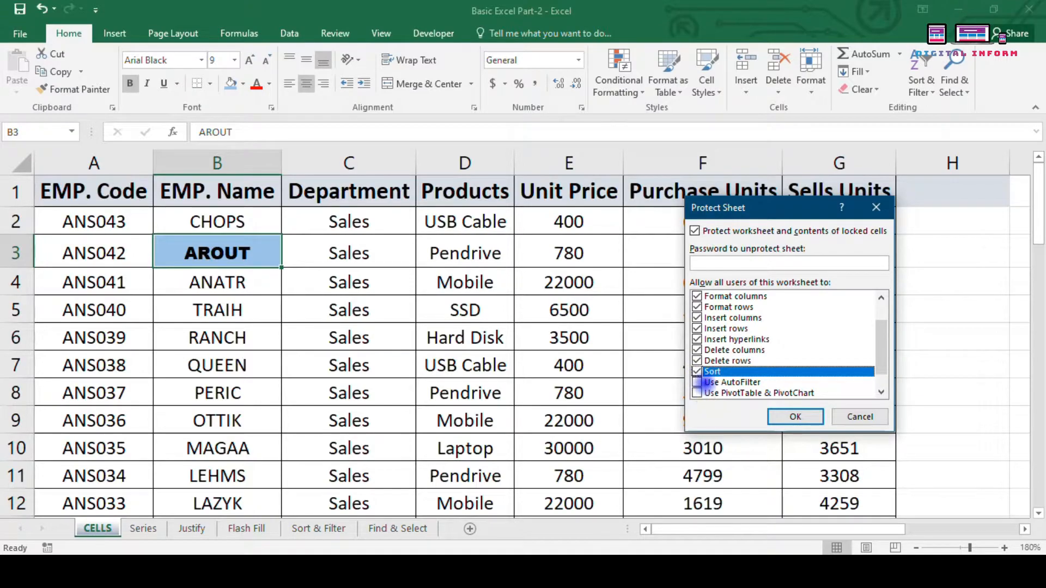
left_click(697, 382)
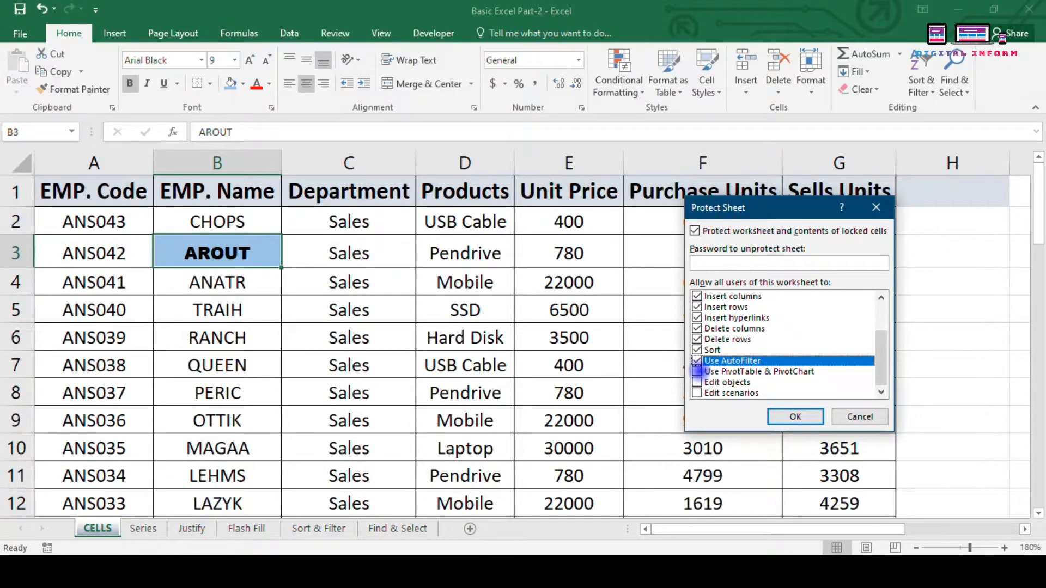
left_click(697, 372)
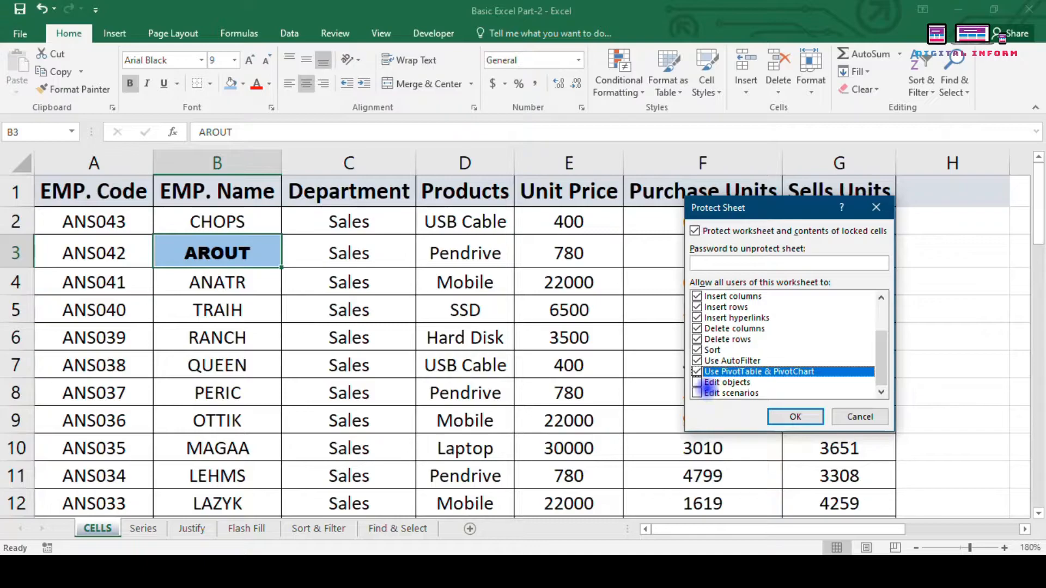
left_click(697, 371)
left_click(697, 383)
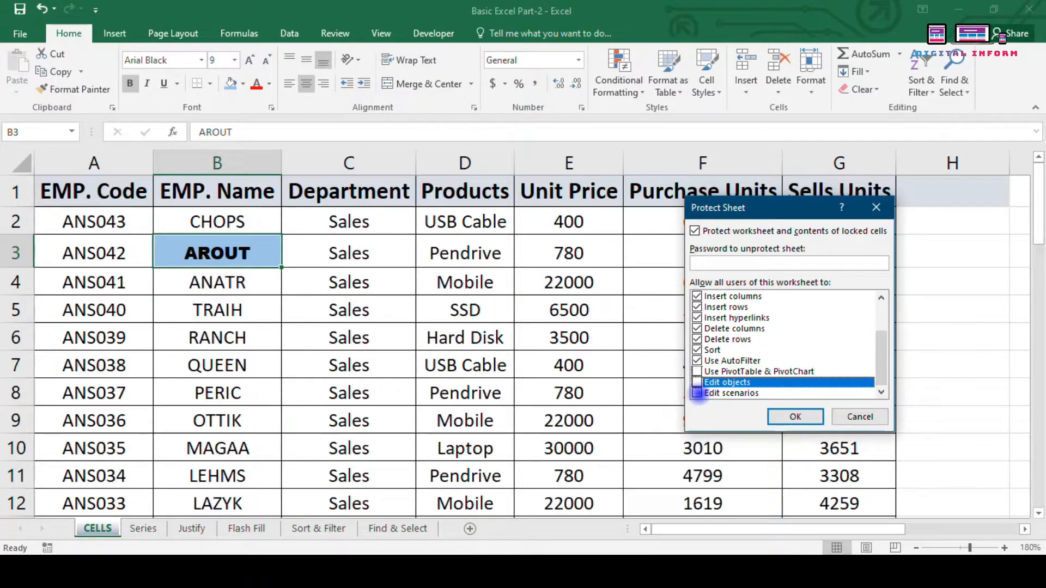
left_click(697, 393)
left_click(697, 382)
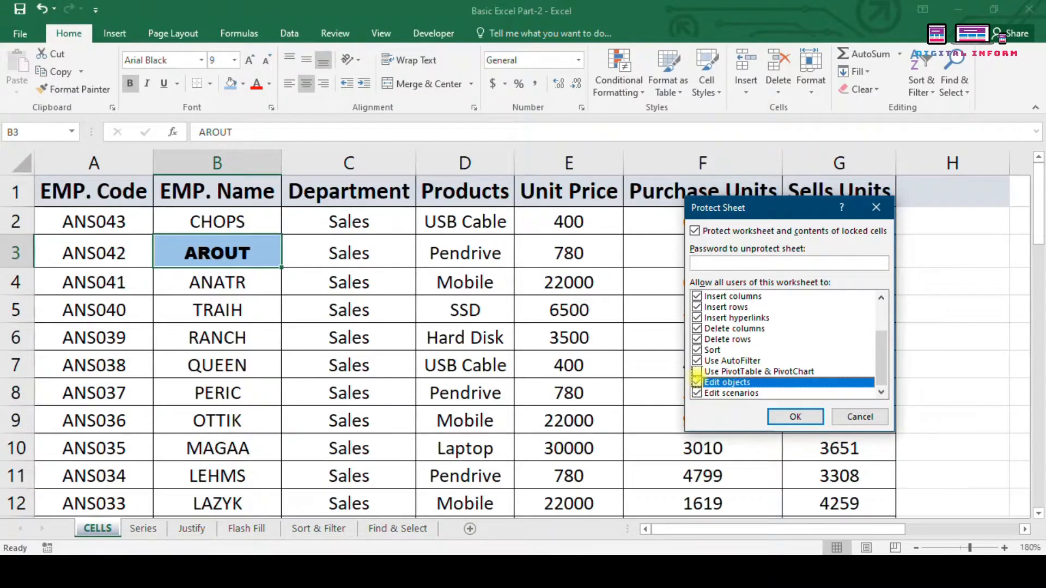
scroll(745, 340, "up", 2)
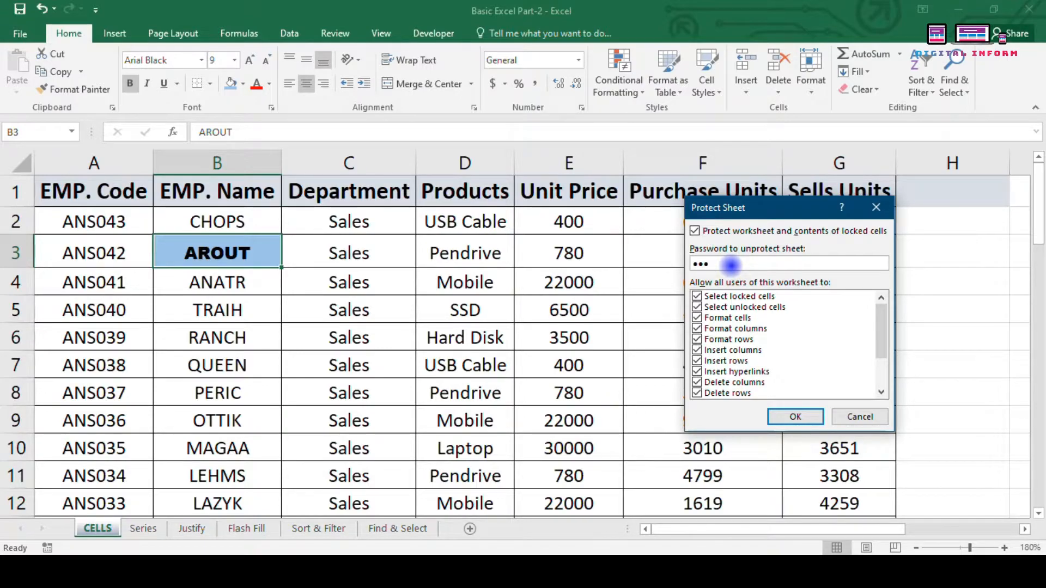
left_click(795, 417)
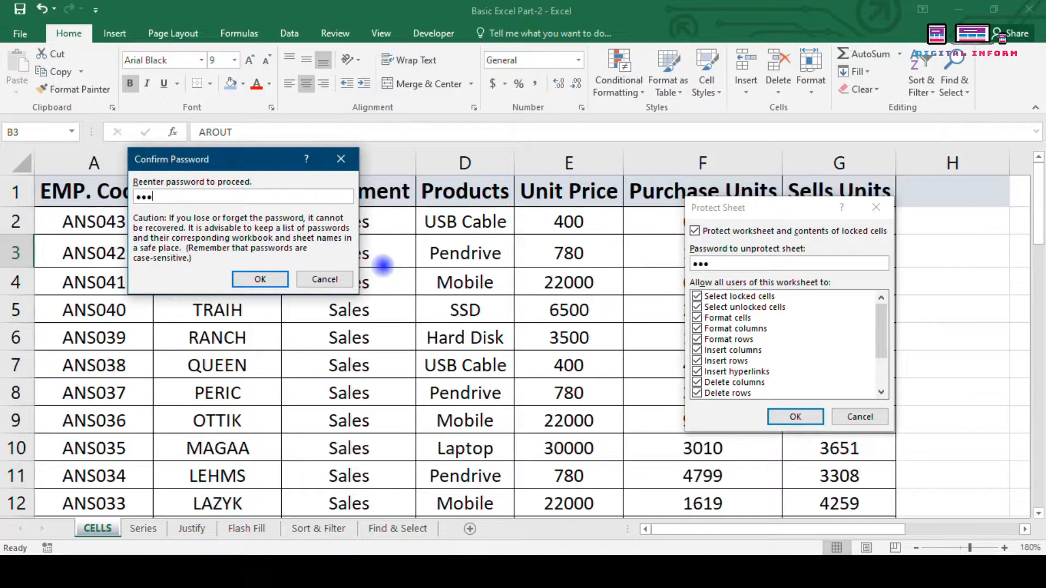
key("Return")
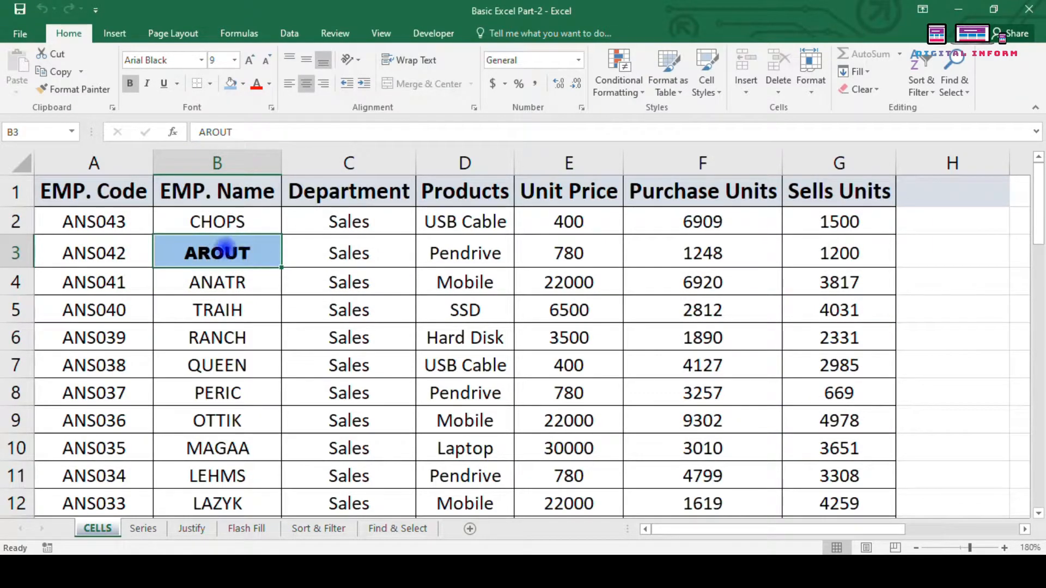
Step: Double-click cell B3 to attempt an edit and trigger the protected-sheet warning
left_click(235, 286)
left_click(224, 251)
double_click(223, 251)
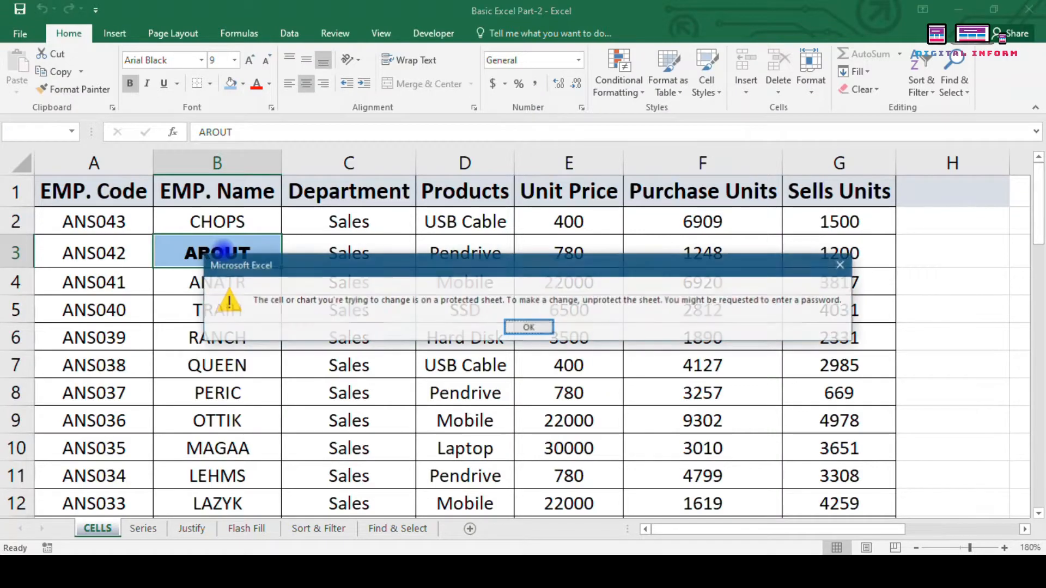
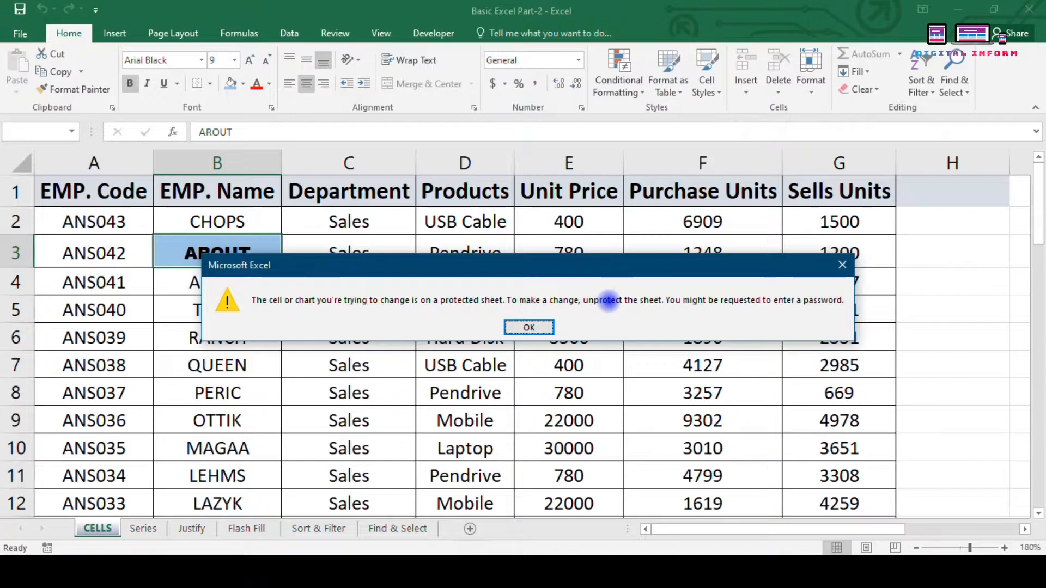
Step: Dismiss the protected-sheet warning and open the Home > Format menu in the Cells group
left_click(530, 327)
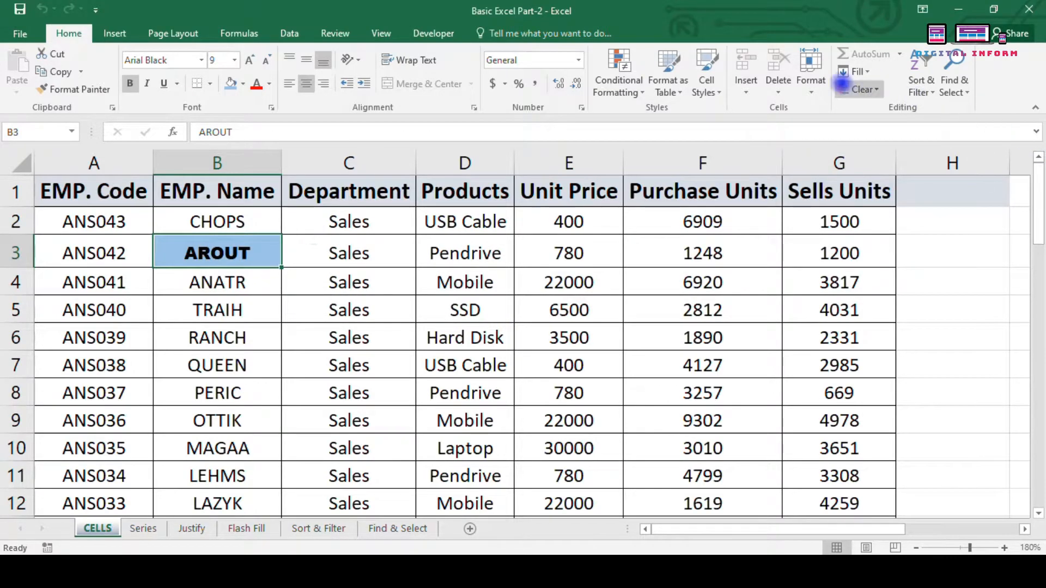
left_click(811, 82)
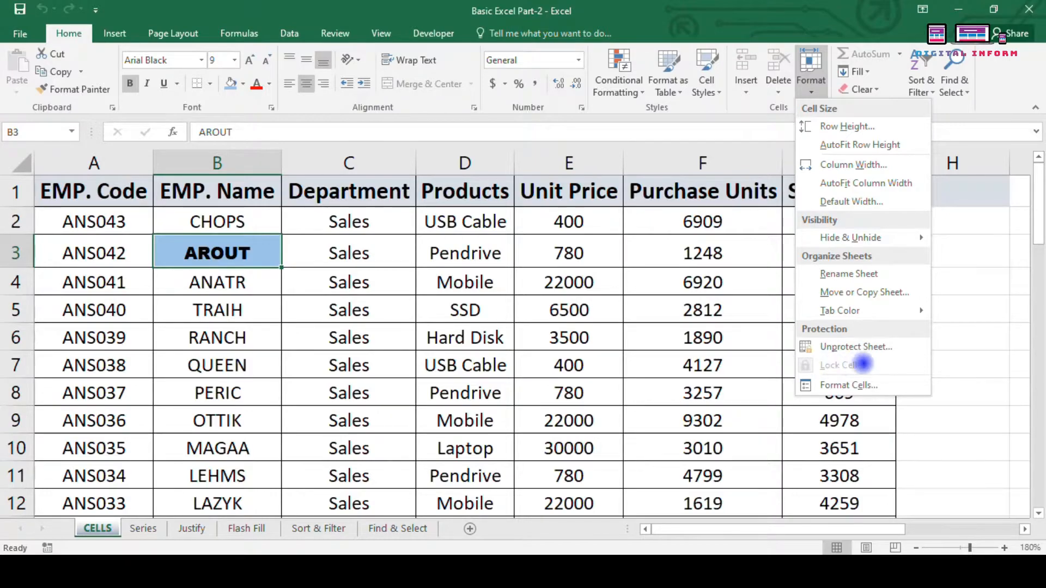
Step: Unprotect the sheet with its password, then test moving AROUT to B4 and undo it
left_click(836, 347)
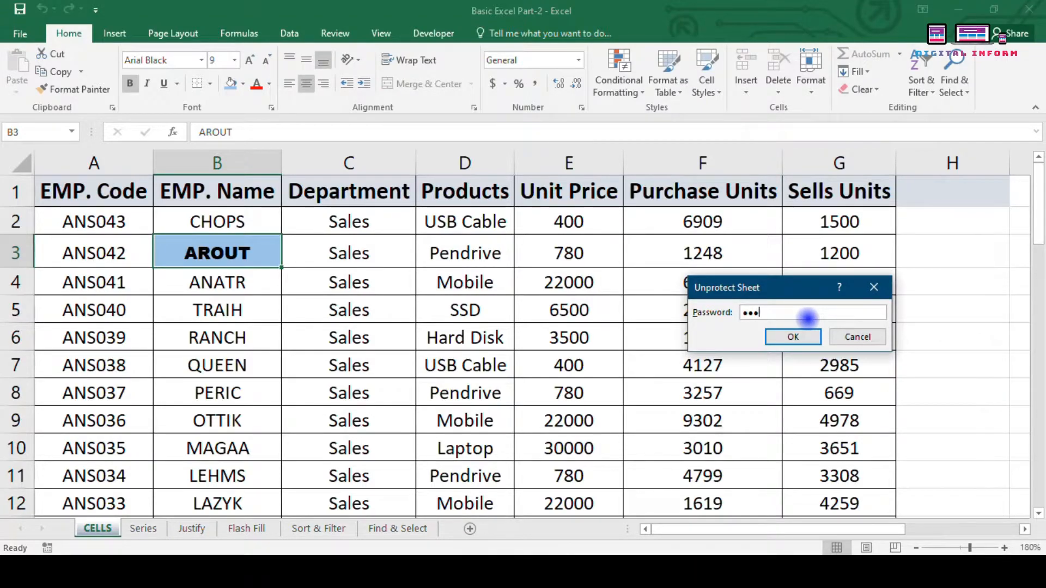
left_click(793, 336)
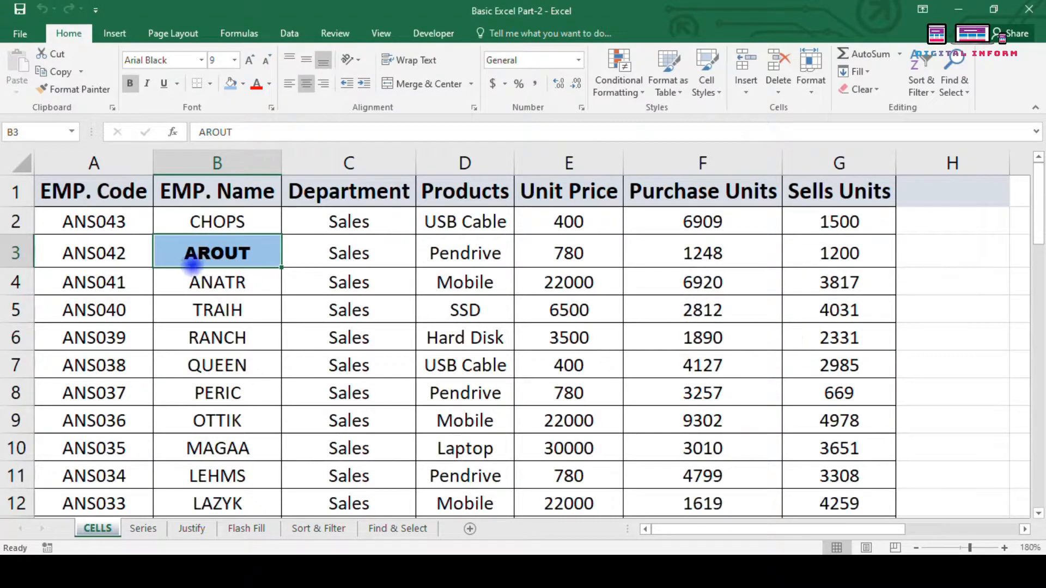
left_click_drag(198, 266, 210, 288)
left_click(486, 328)
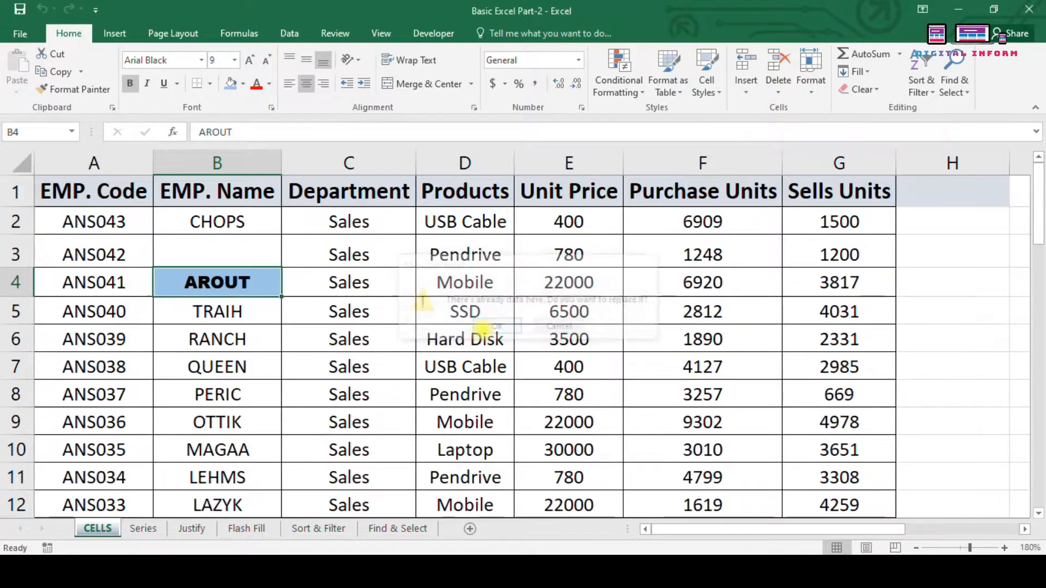
left_click(218, 260)
left_click(233, 275)
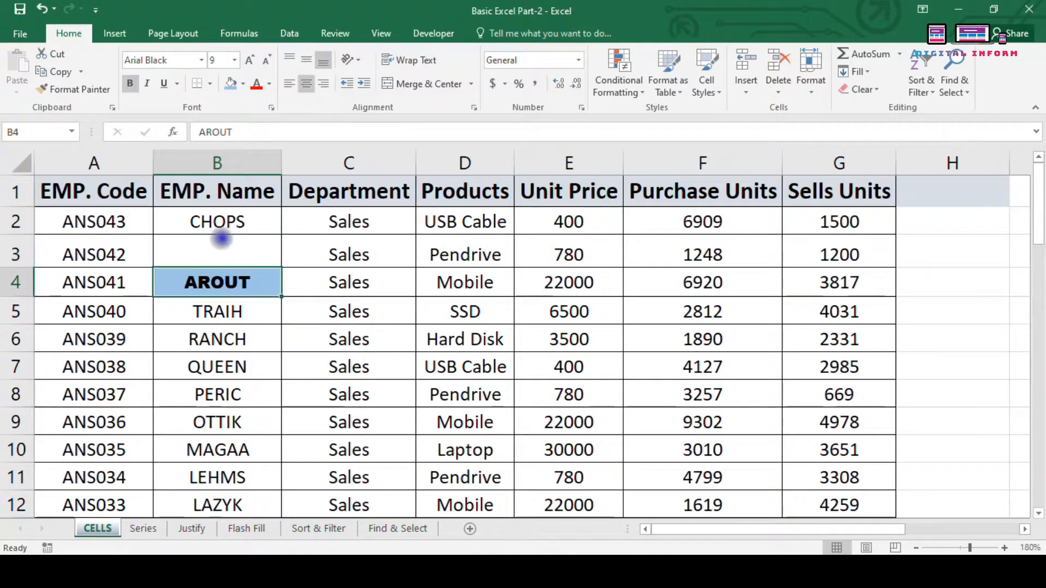
key("ctrl+z")
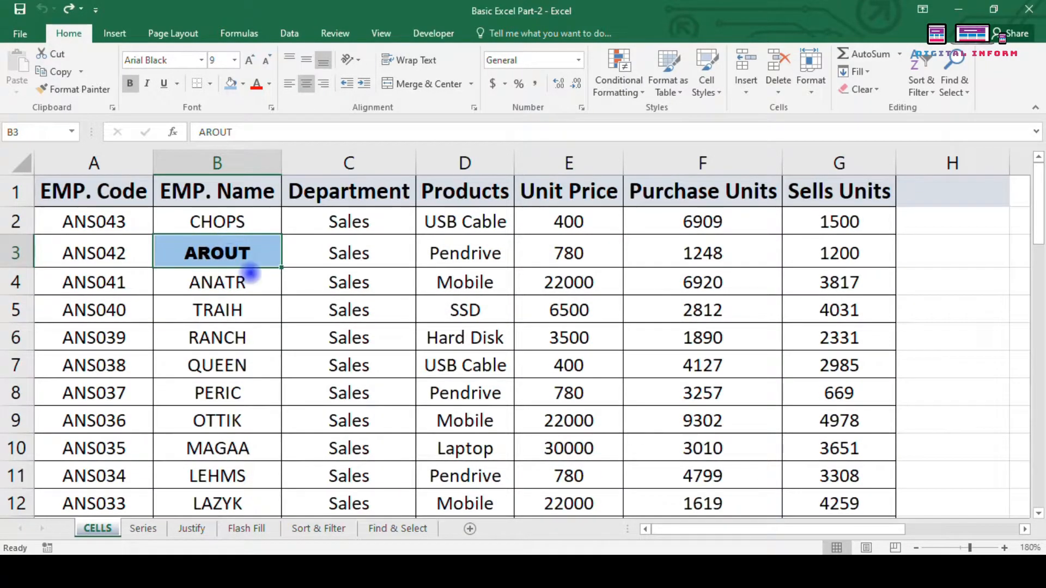
Step: Insert 'dd' into the B3 name so it reads AROddUT
double_click(228, 253)
type("dd")
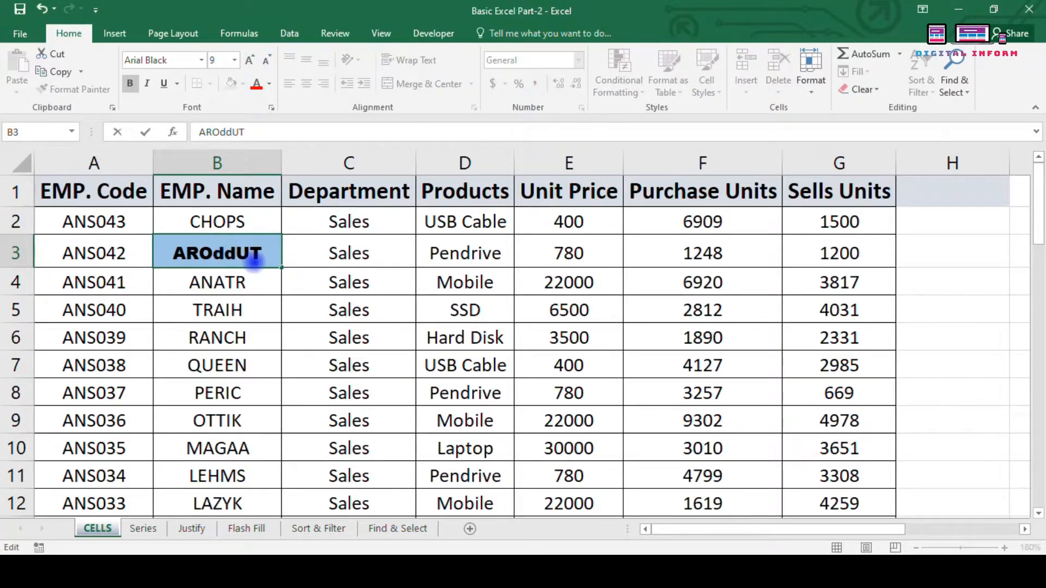
key("Return")
left_click(255, 261)
key("BackSpace")
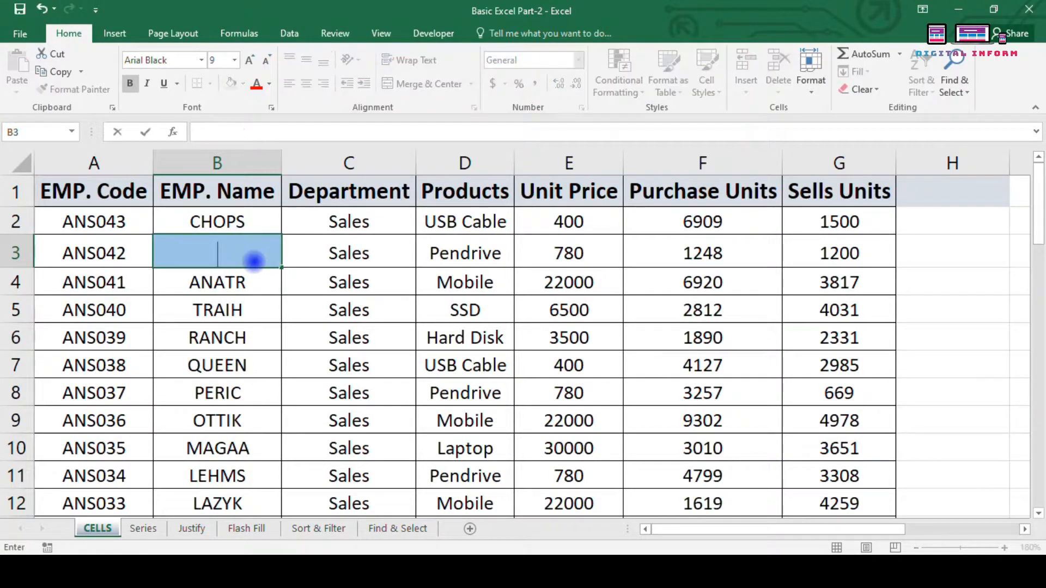
key("Escape")
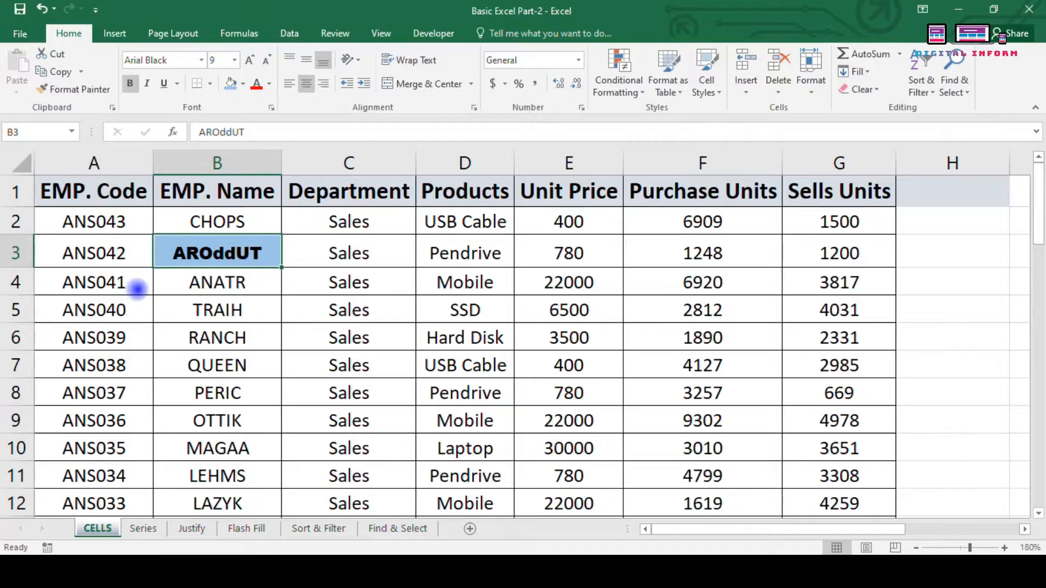
Step: Select a block of the table from A1, then clear the selection
left_click_drag(131, 195, 773, 485)
left_click(906, 381)
scroll(906, 381, "up", 8)
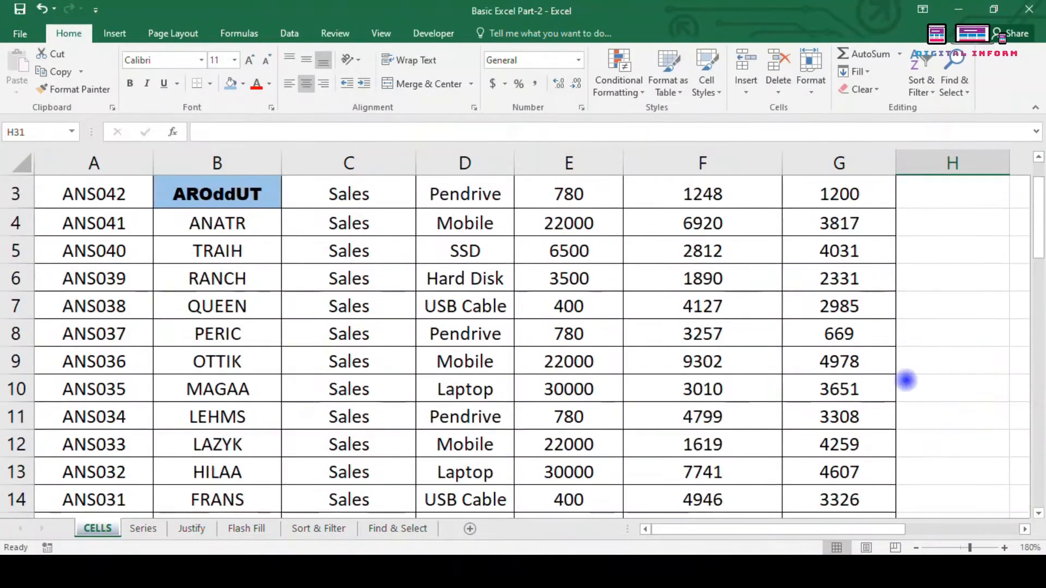
Step: Select A1:G44 and protect the sheet with an entered and confirmed password
left_click(95, 201)
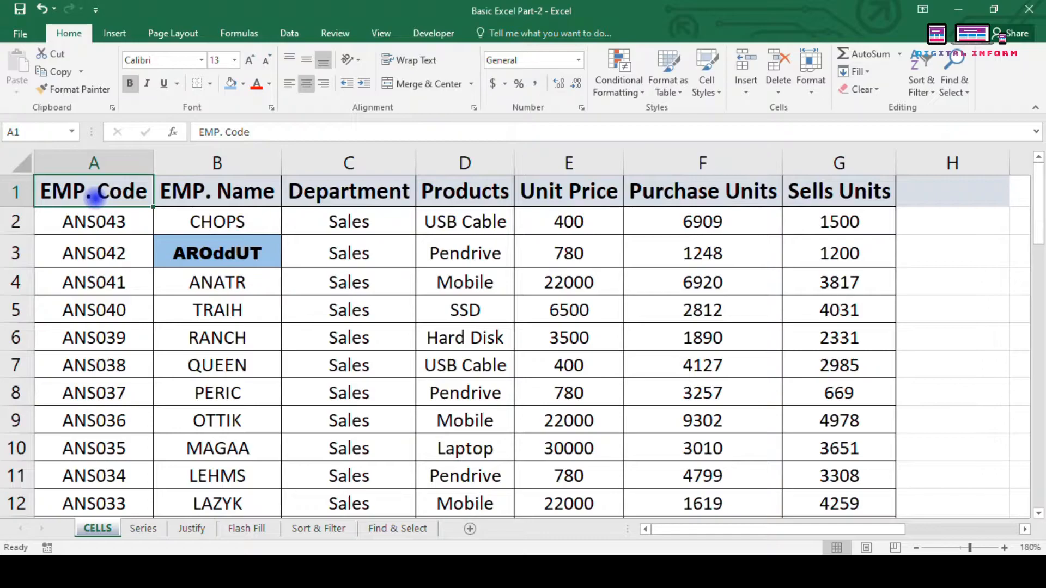
key("ctrl+a")
scroll(95, 200, "down", 11)
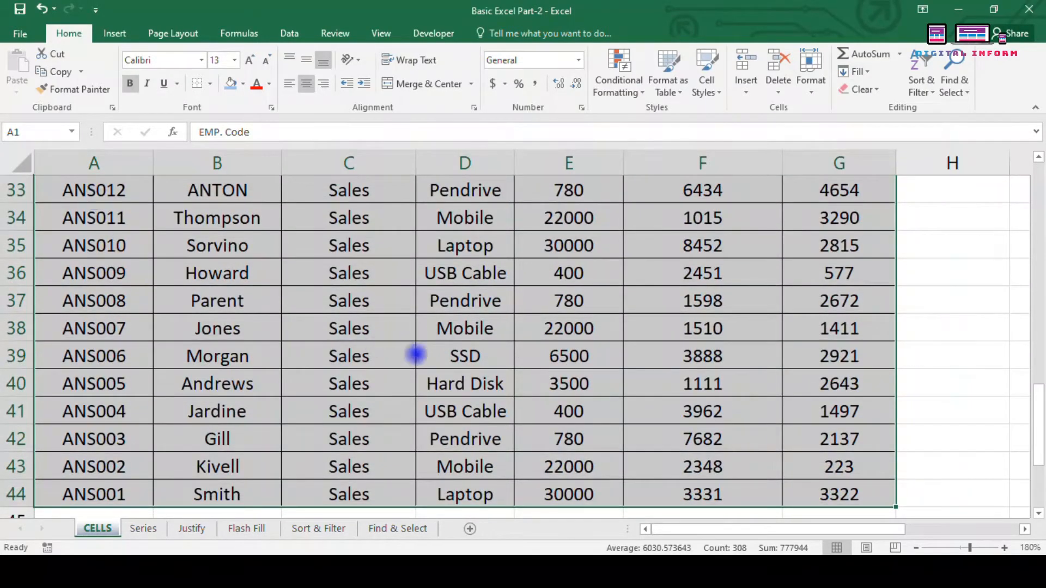
scroll(475, 389, "down", 3)
scroll(475, 389, "up", 14)
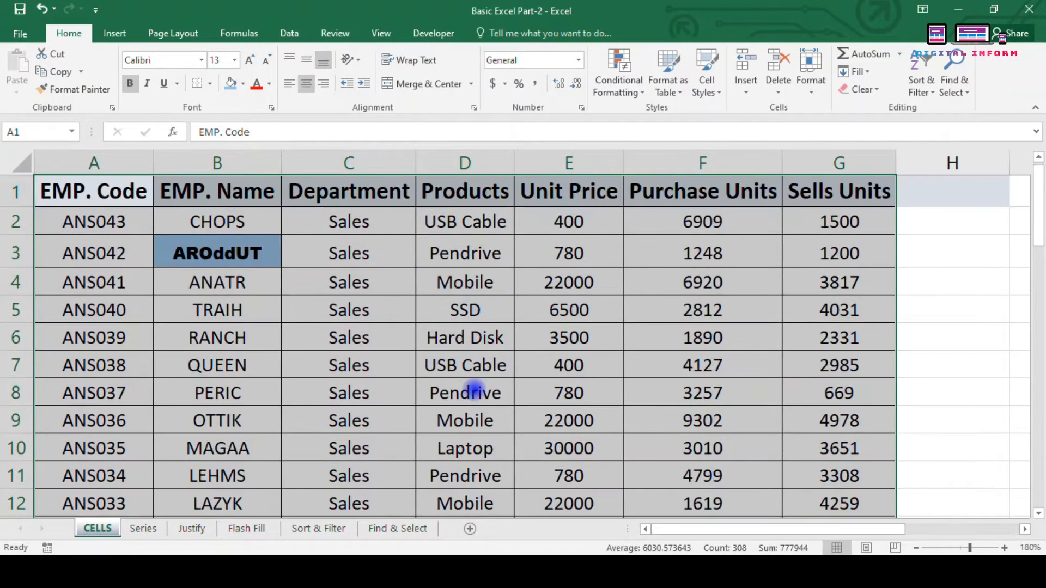
left_click(812, 77)
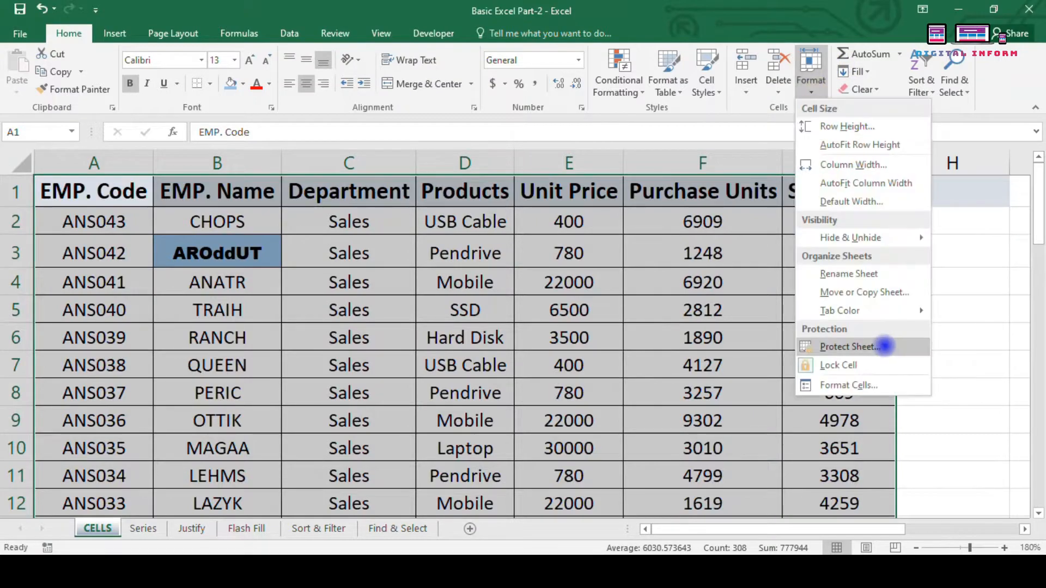
left_click(847, 347)
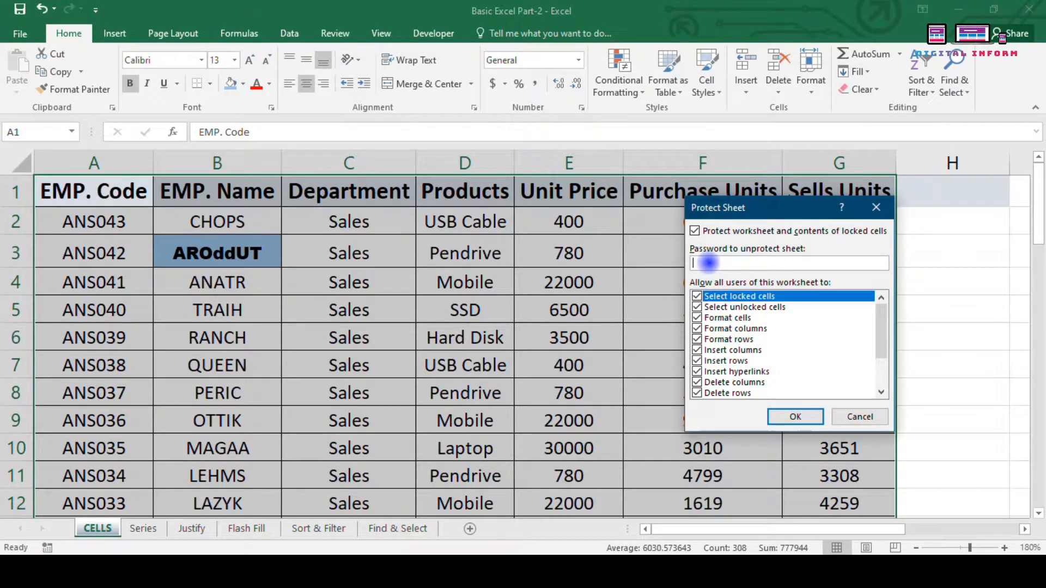
type("123")
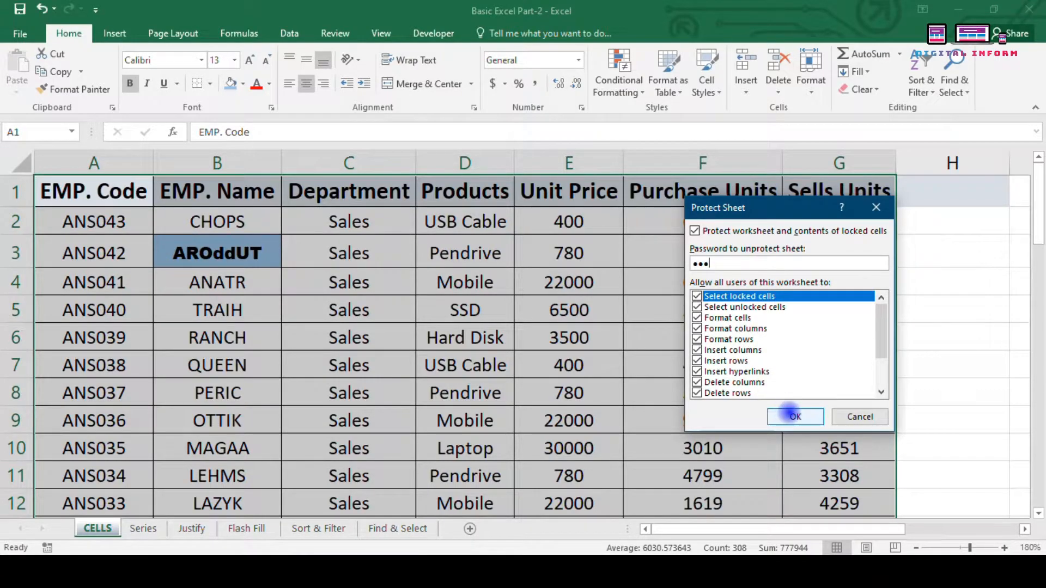
left_click(795, 416)
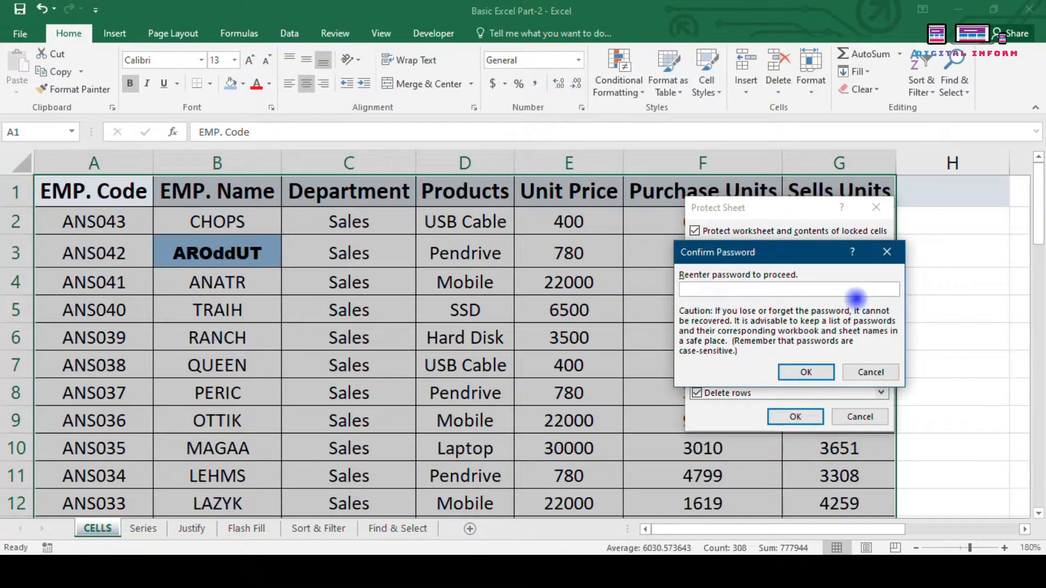
left_click(806, 372)
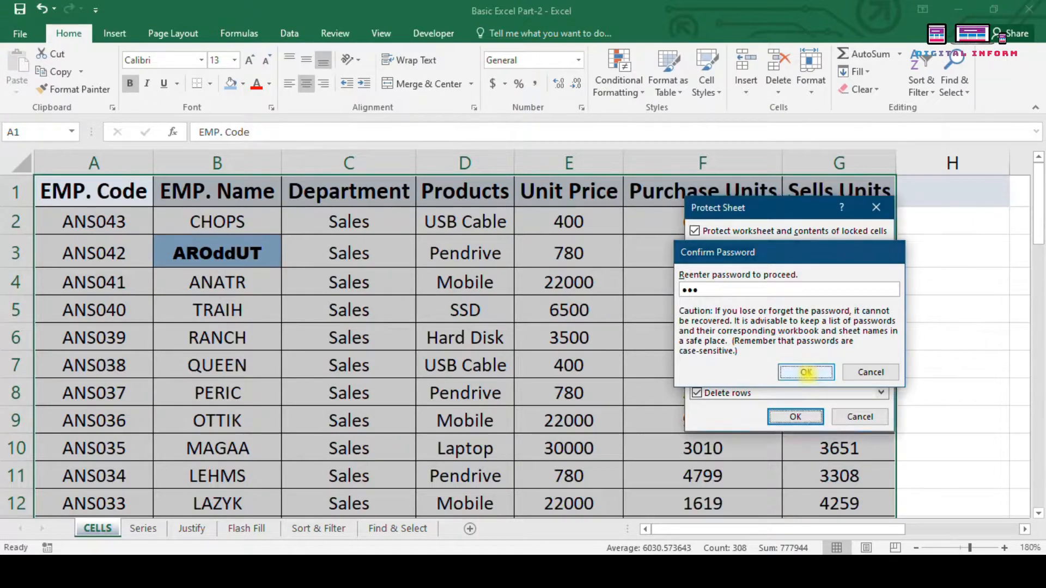
Step: Test editing C6 and F8, dismissing each protected-sheet warning
left_click(398, 288)
left_click(354, 343)
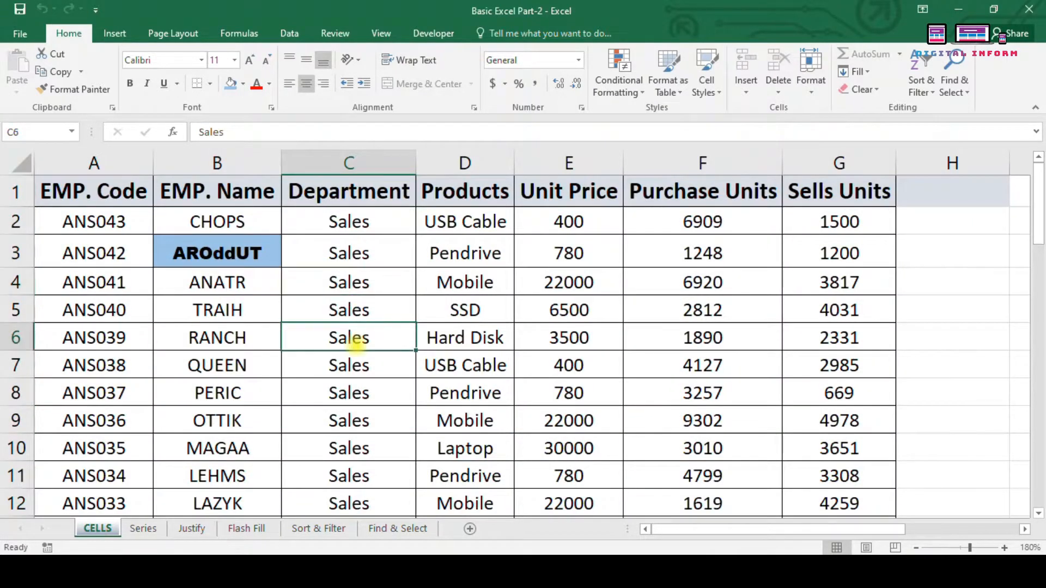
double_click(357, 343)
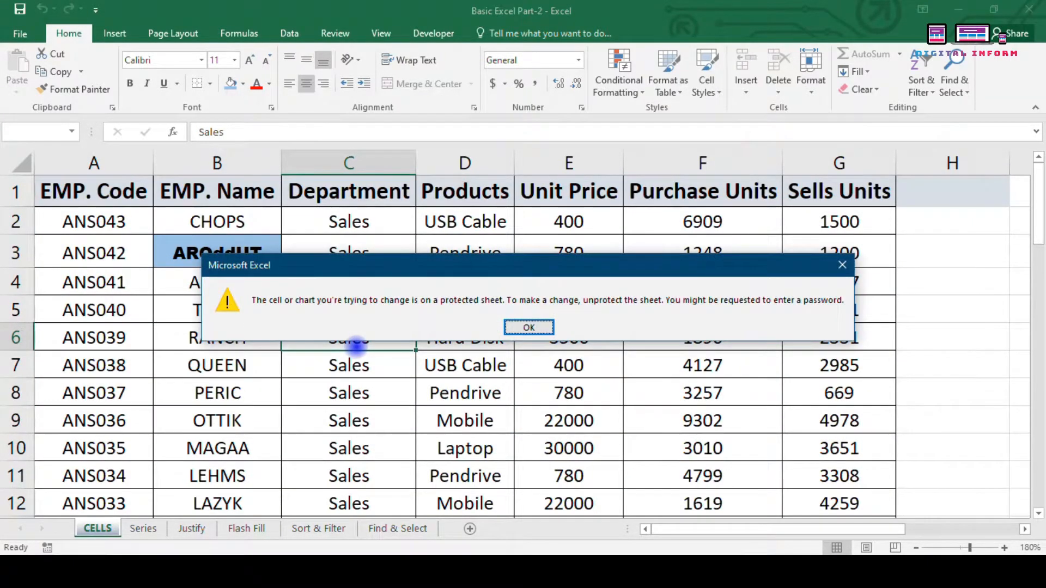
key("Return")
double_click(357, 343)
key("Return")
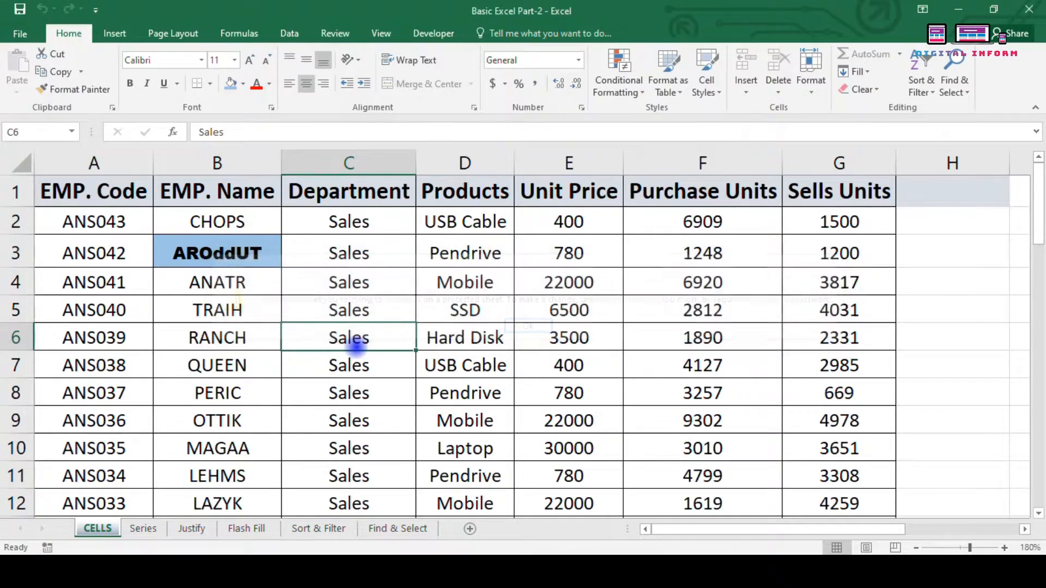
key("Down")
key("Down")
key("Right")
key("Right")
key("Right")
key("Delete")
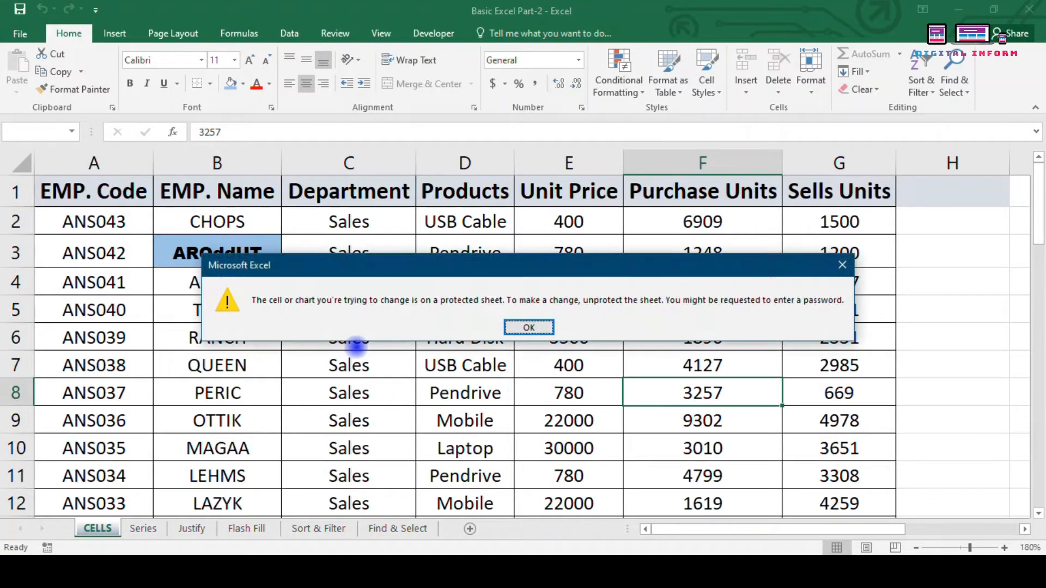
key("Return")
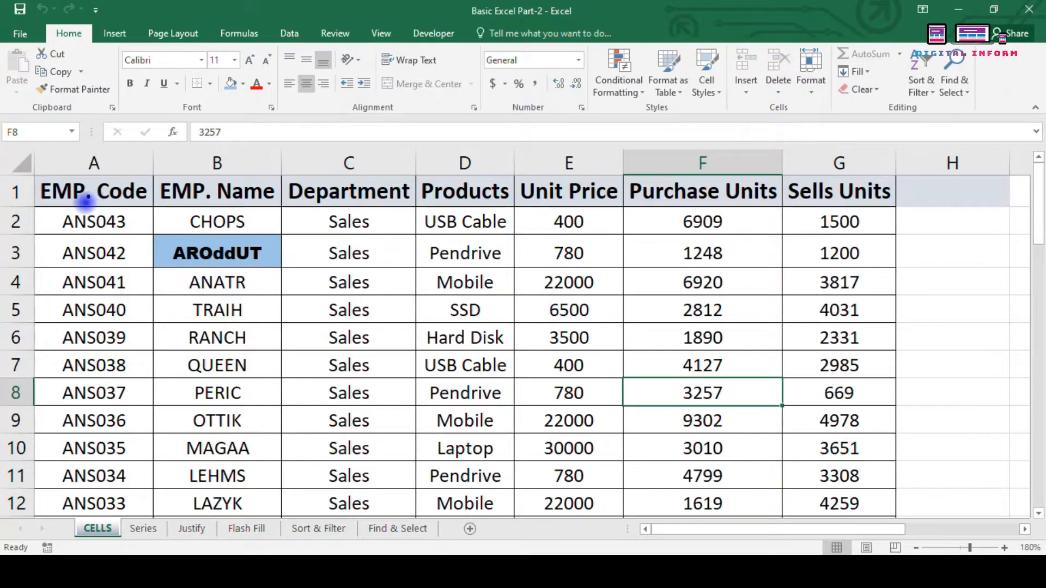
Step: Select the table A1:G12 and remove the sheet protection
left_click(65, 189)
left_click_drag(66, 189, 782, 494)
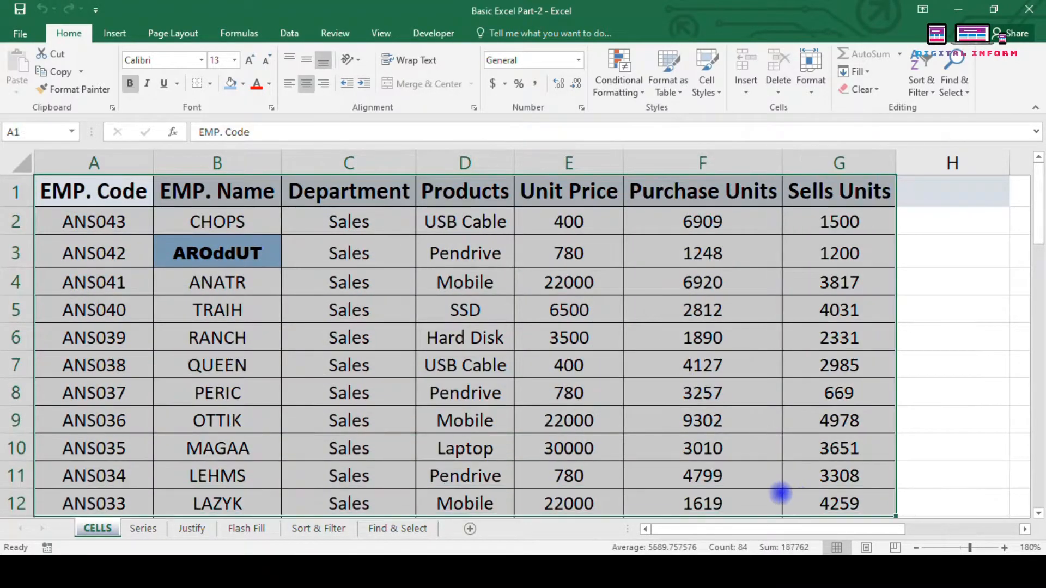
left_click(811, 71)
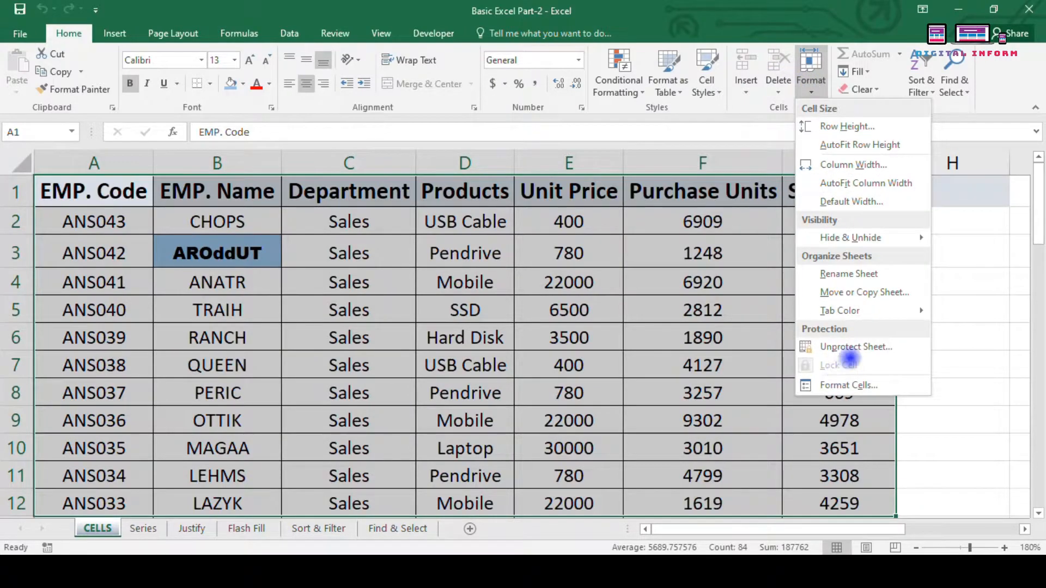
left_click(838, 346)
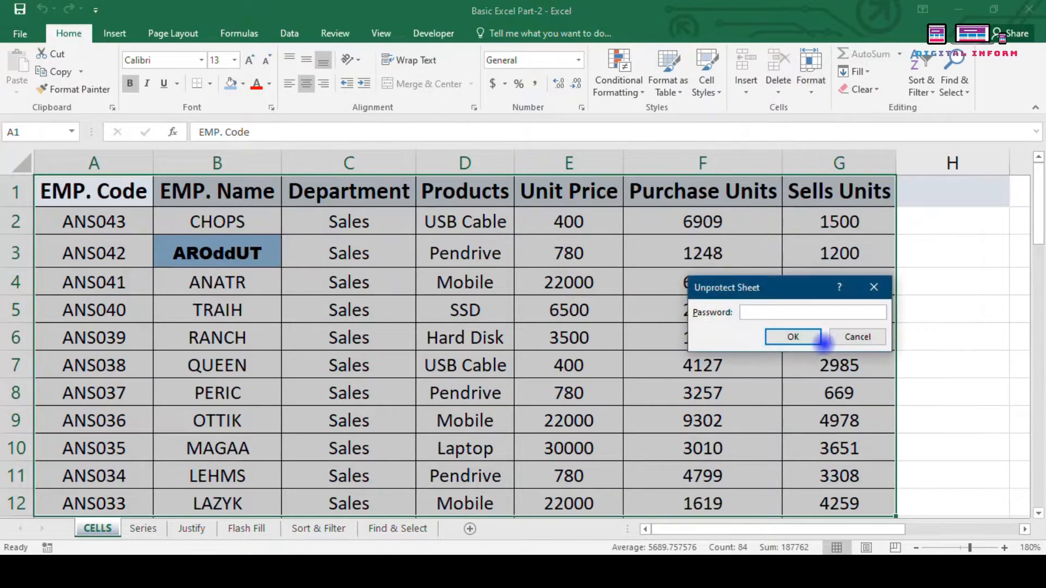
left_click(822, 340)
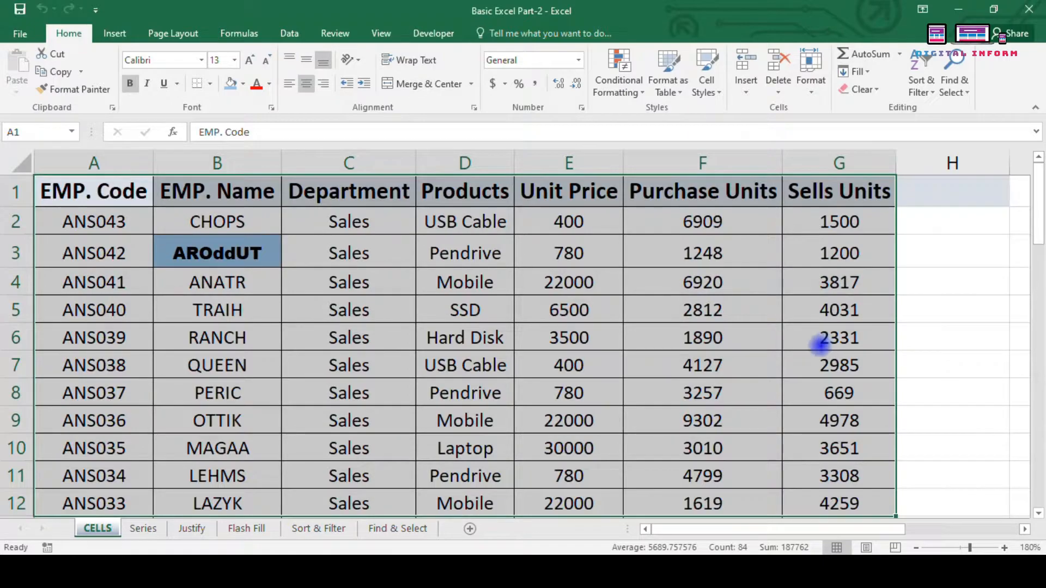
Step: Open Format Cells for the selection, view the Fill tab, and close without changes
left_click(810, 71)
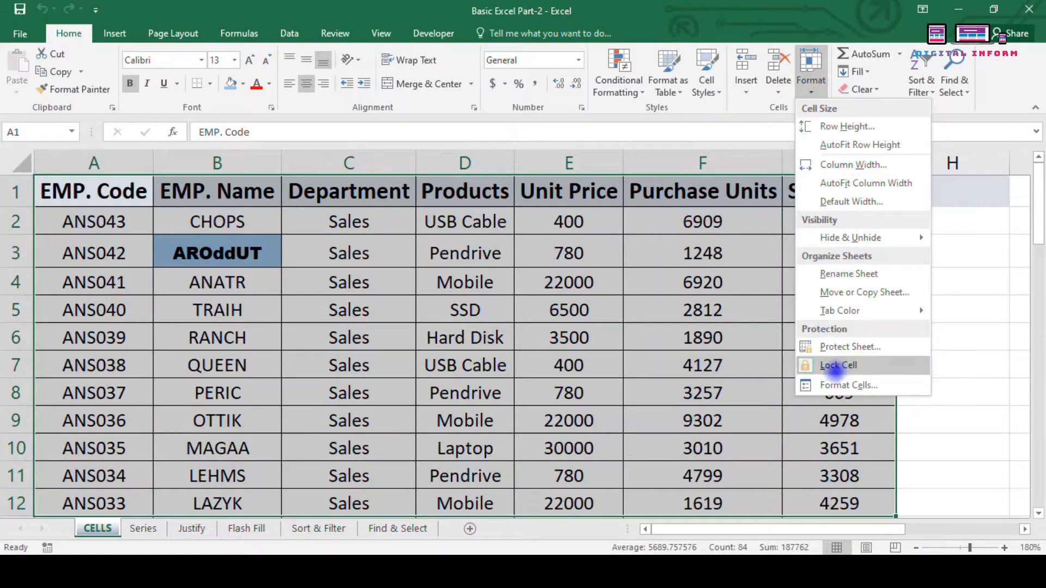
left_click(842, 388)
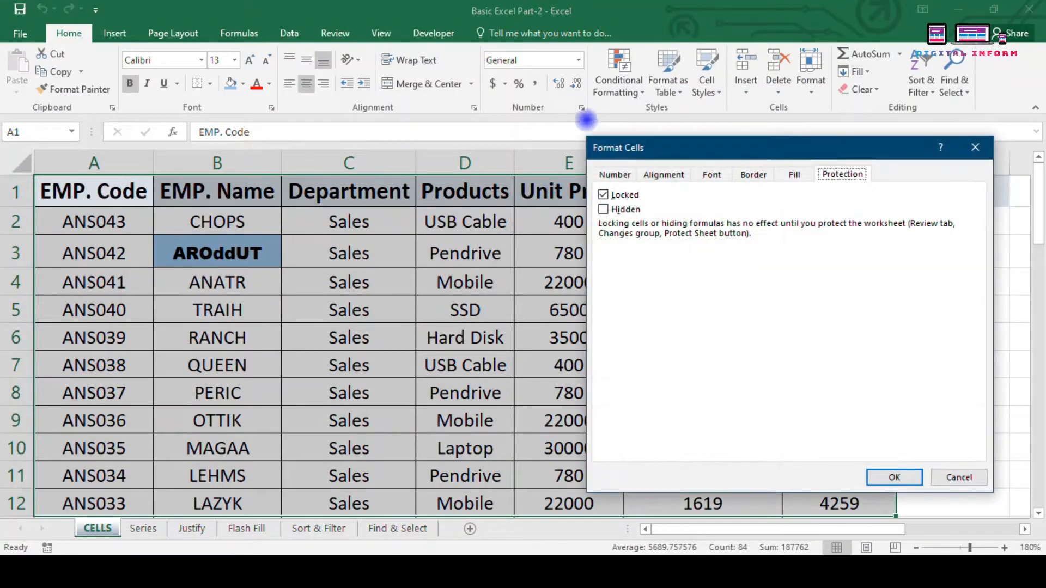
left_click_drag(670, 148, 398, 168)
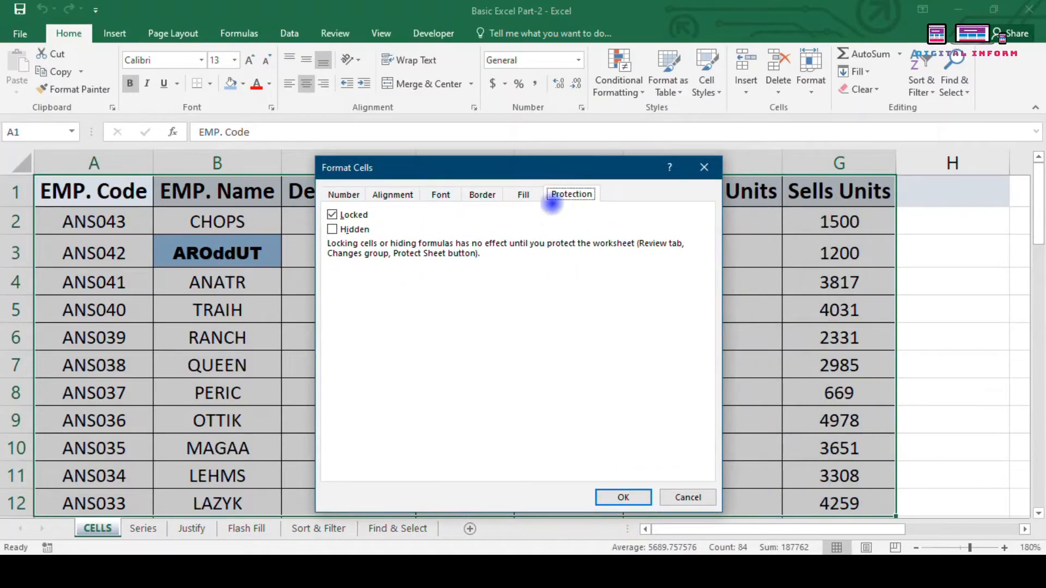
left_click(522, 195)
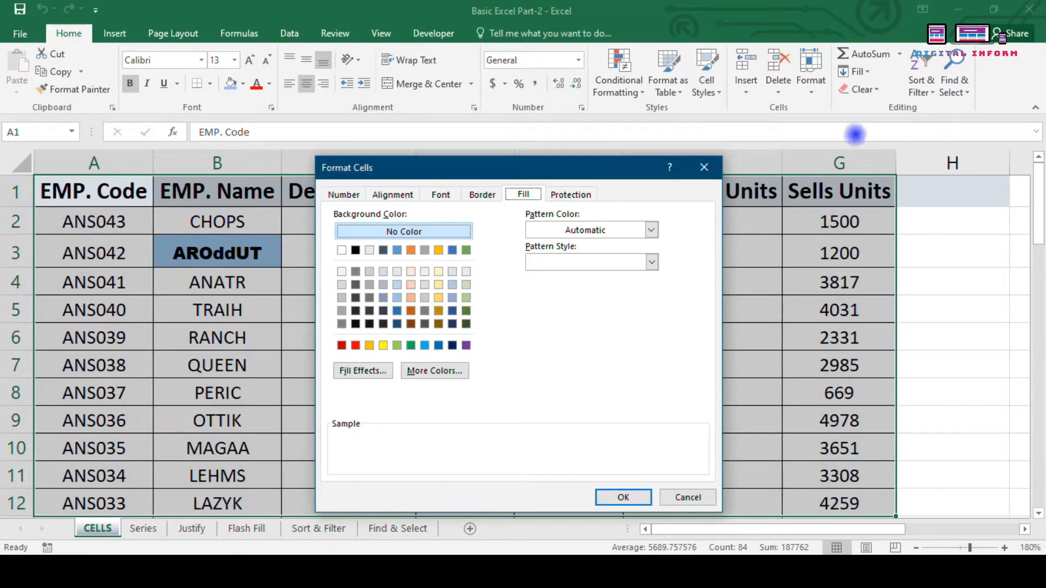
left_click(704, 167)
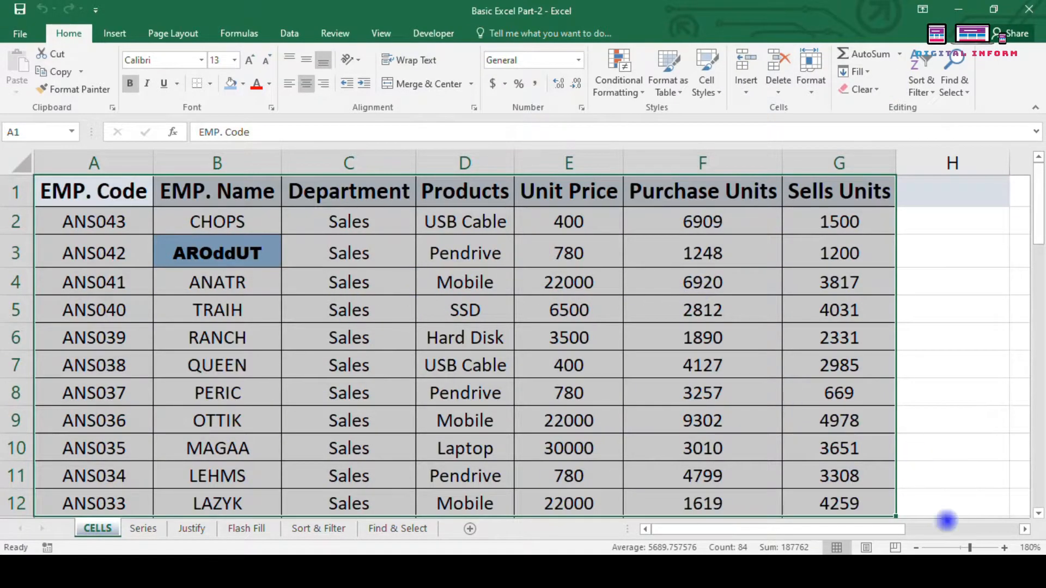
Step: Zoom out and preview the sheet in Page Break view before returning to Normal view
left_click(916, 548)
left_click(916, 548)
left_click(915, 548)
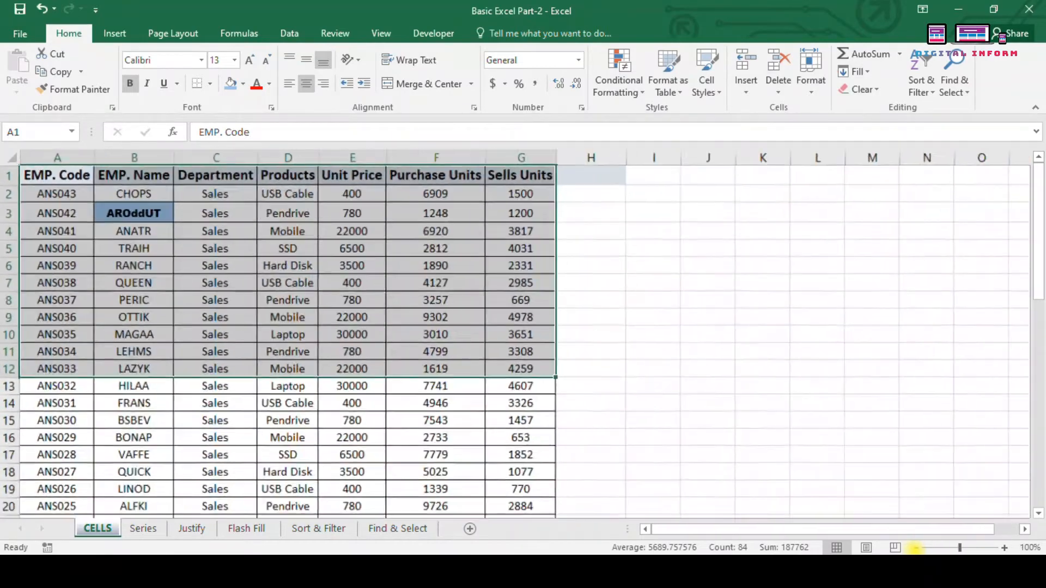
left_click(916, 548)
left_click(896, 547)
left_click(531, 341)
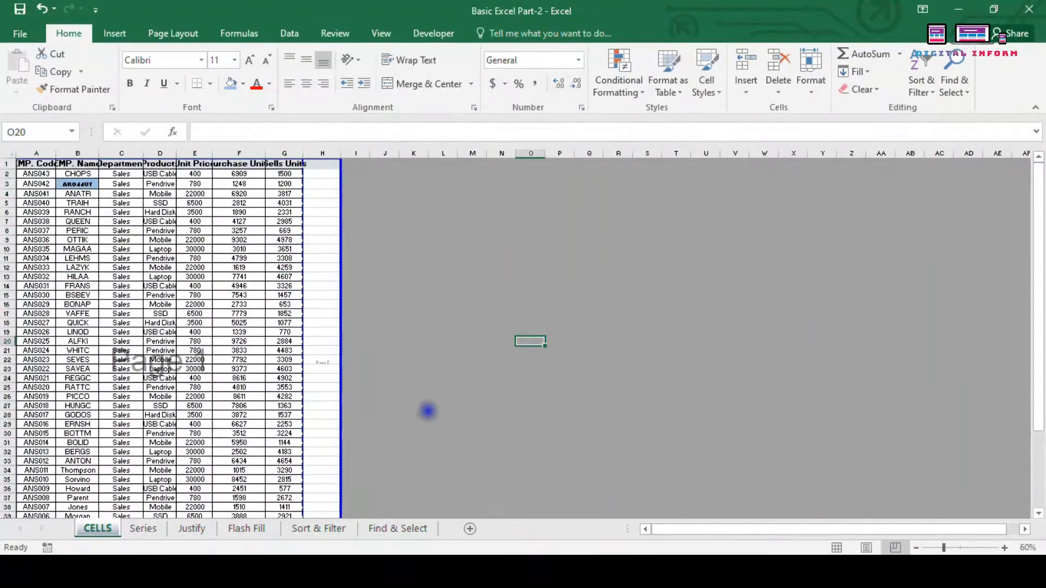
scroll(427, 413, "down", 2)
left_click(837, 548)
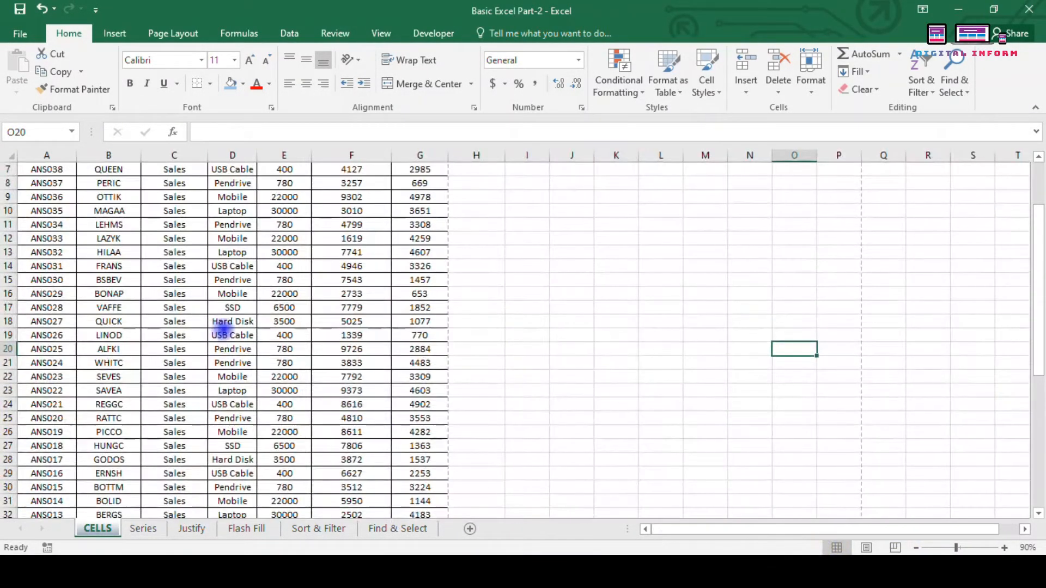
scroll(223, 330, "down", 4)
scroll(229, 324, "up", 6)
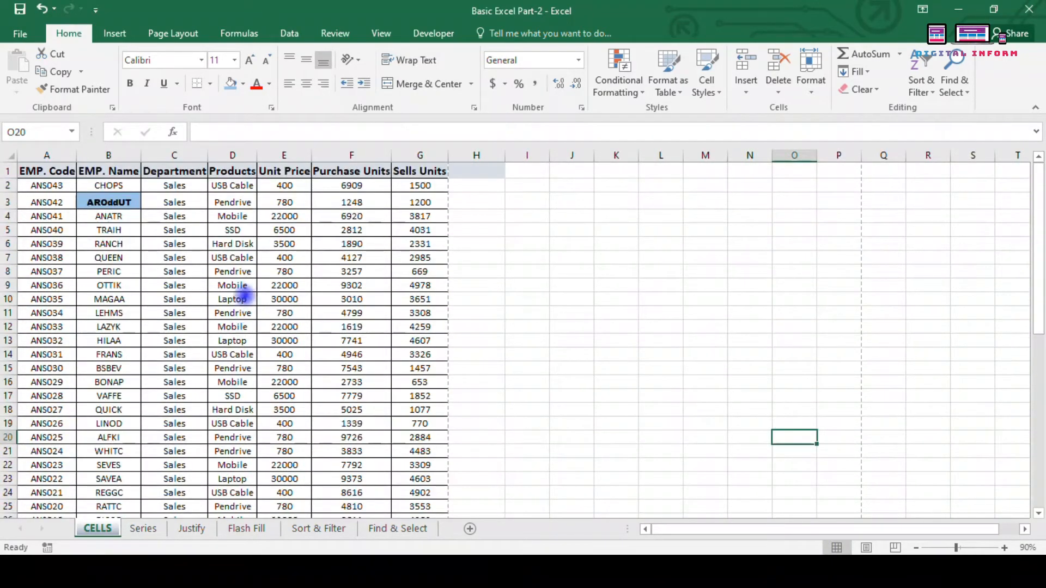
Step: Clear the data in rows 15 to 44 and zoom back in on the table
left_click(8, 369)
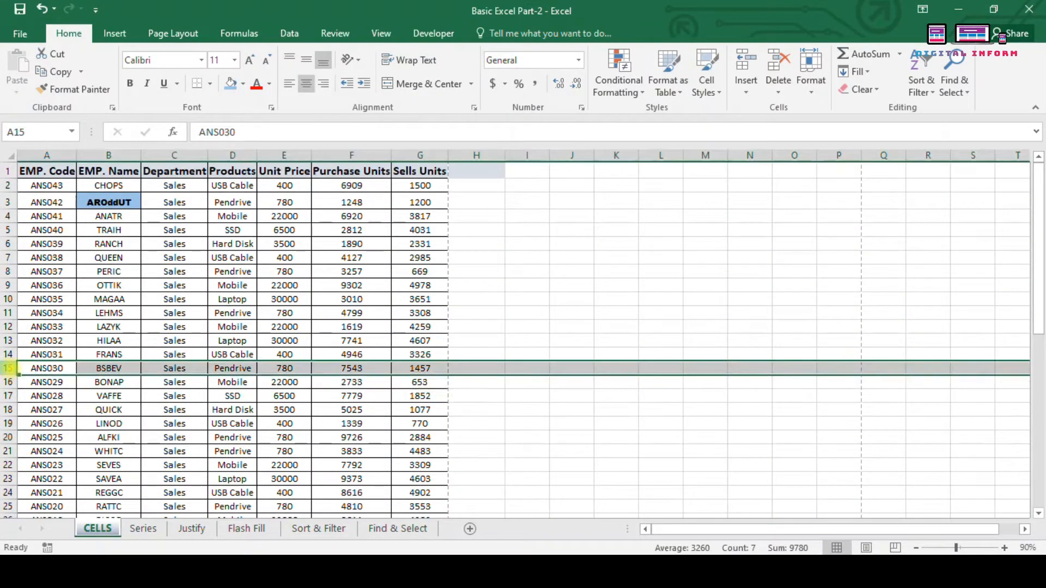
left_click_drag(9, 369, 9, 369)
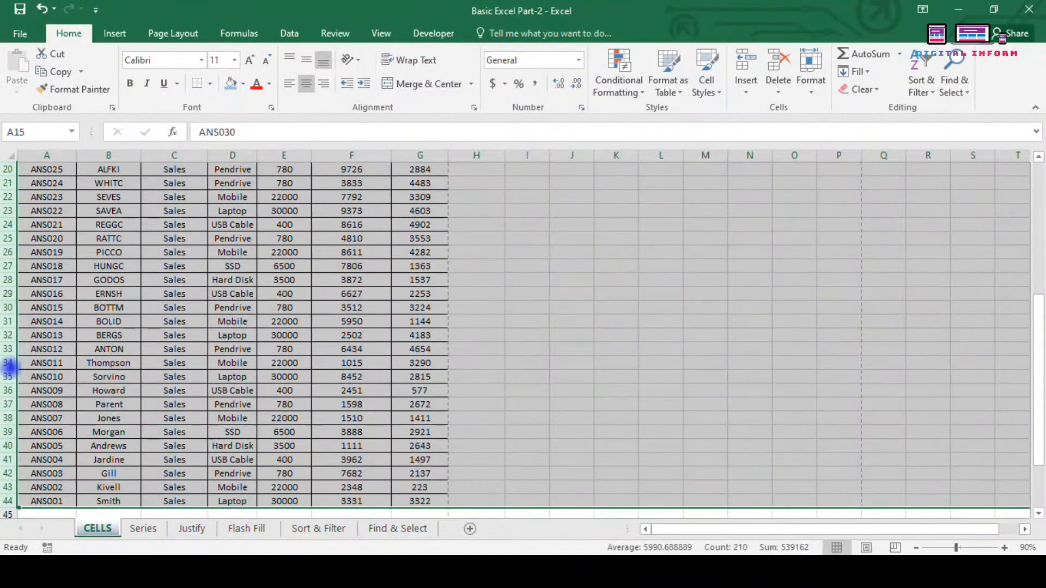
key("Delete")
scroll(9, 366, "up", 6)
scroll(18, 303, "up", 1)
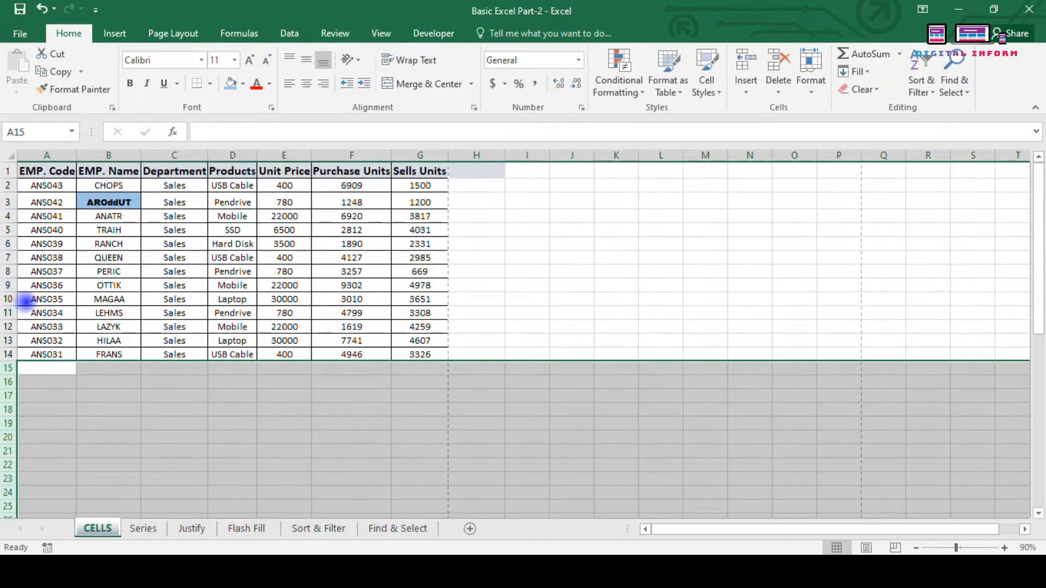
left_click(107, 203)
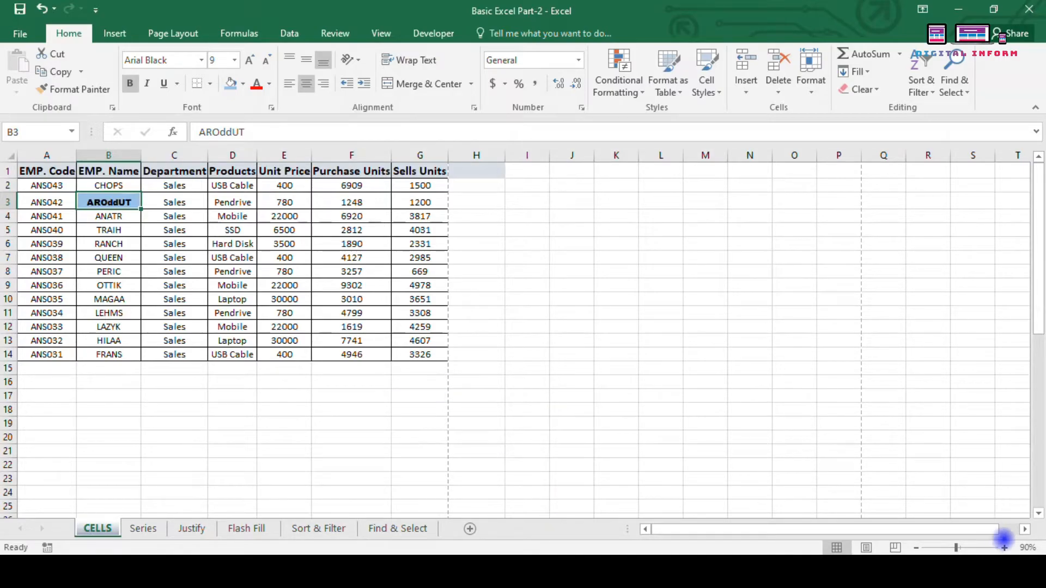
left_click(1004, 548)
left_click(1004, 547)
left_click(1004, 548)
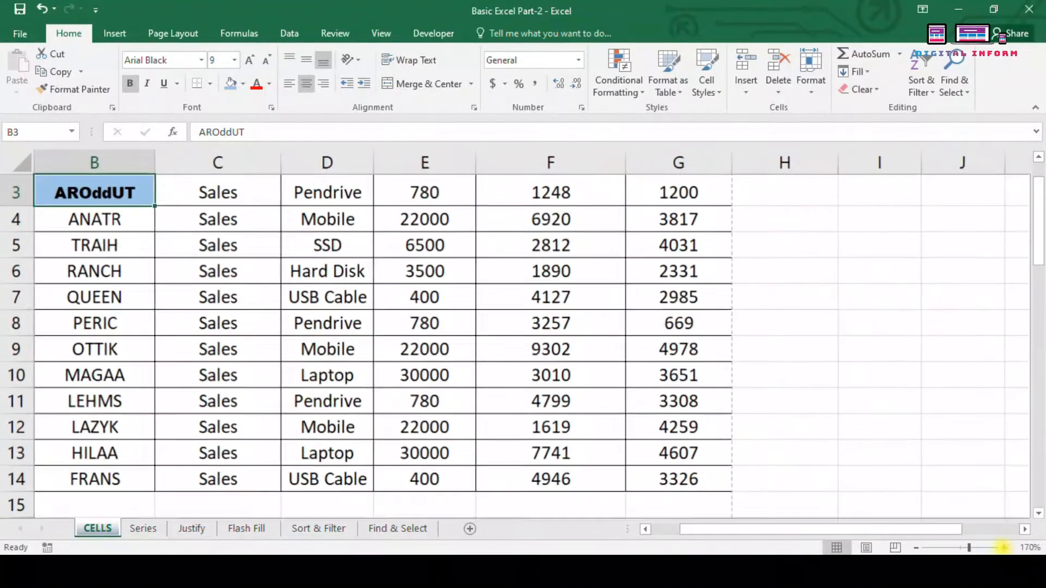
scroll(453, 468, "up", 1)
scroll(467, 469, "down", 1)
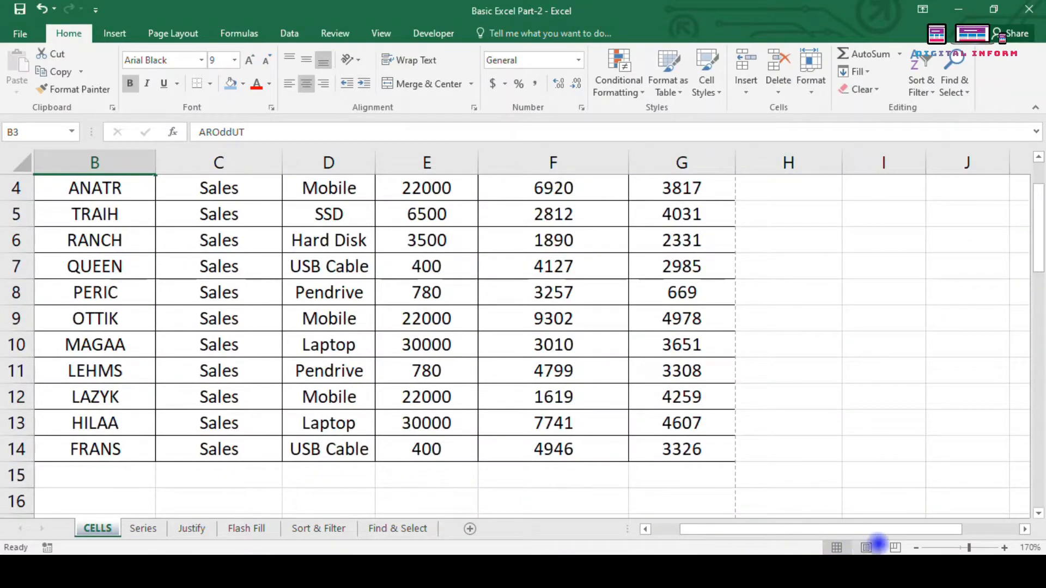
left_click(916, 548)
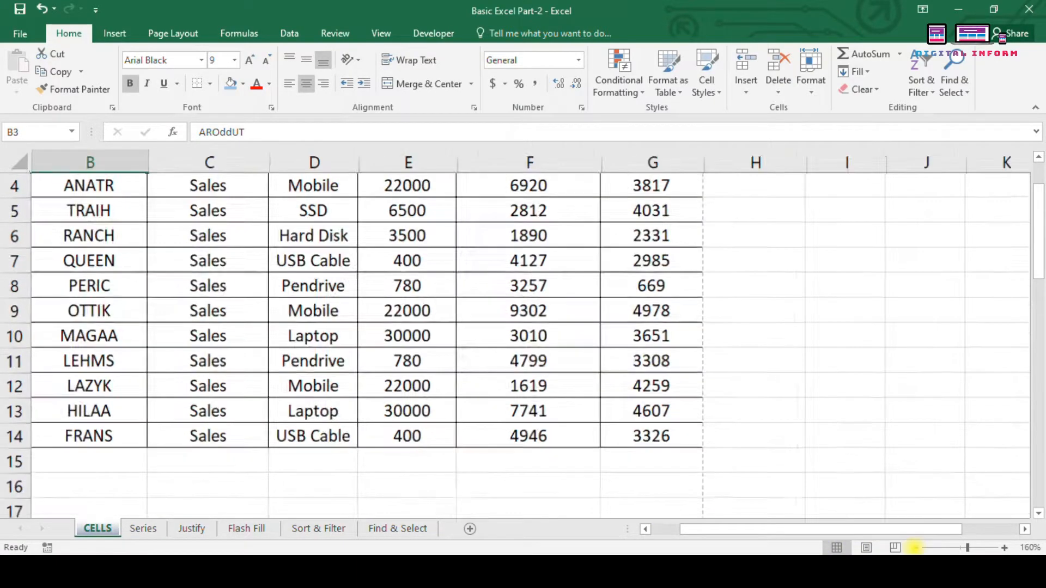
scroll(853, 451, "up", 1)
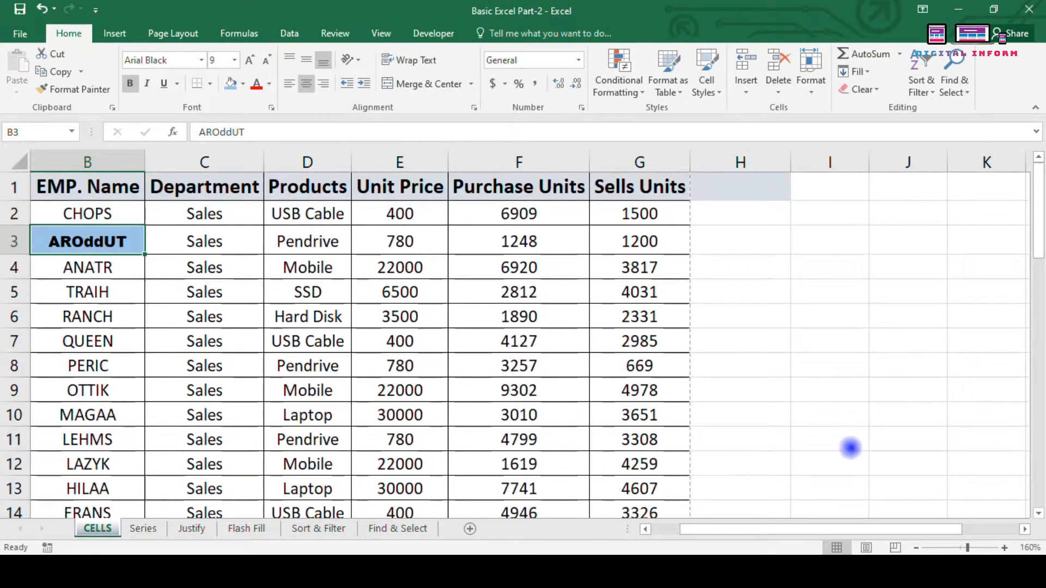
Step: Delete the empty formatted column H and return to cell B3
left_click(730, 163)
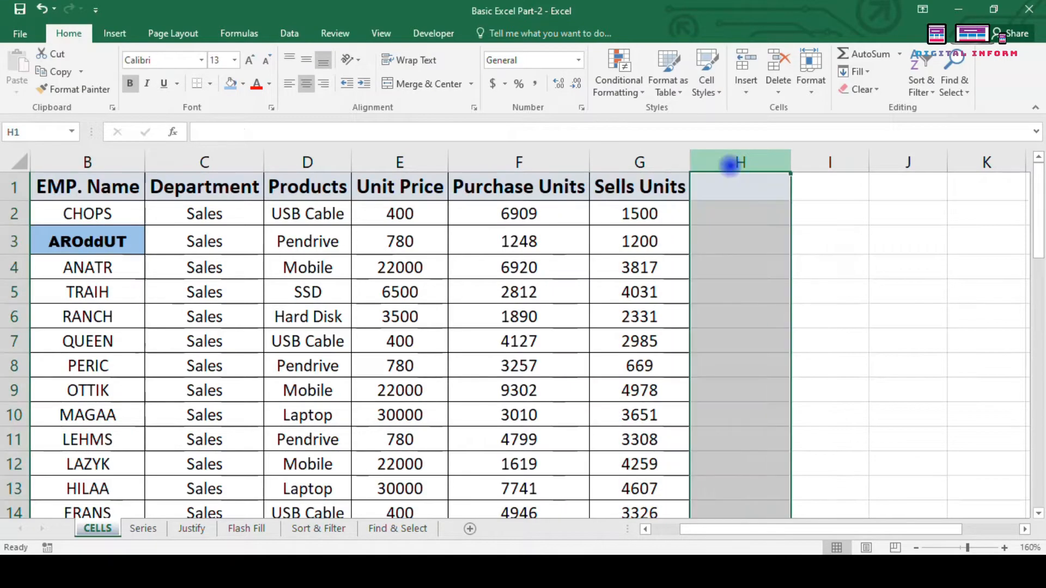
key("ctrl+minus")
key("Left")
key("Left")
key("Left")
key("Left")
key("Left")
key("Left")
key("Left")
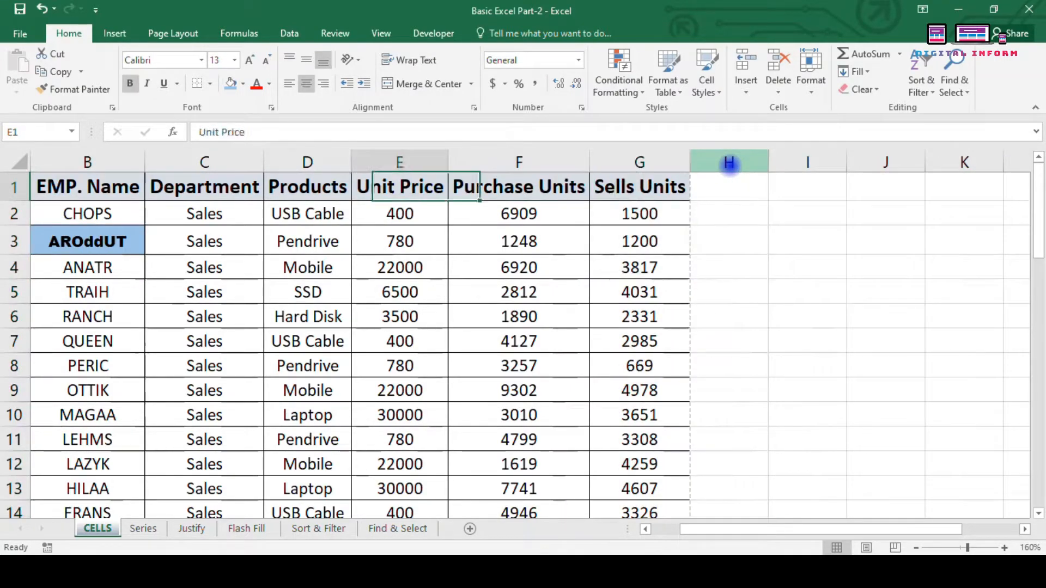
key("Down")
key("Right")
key("Down")
key("Down")
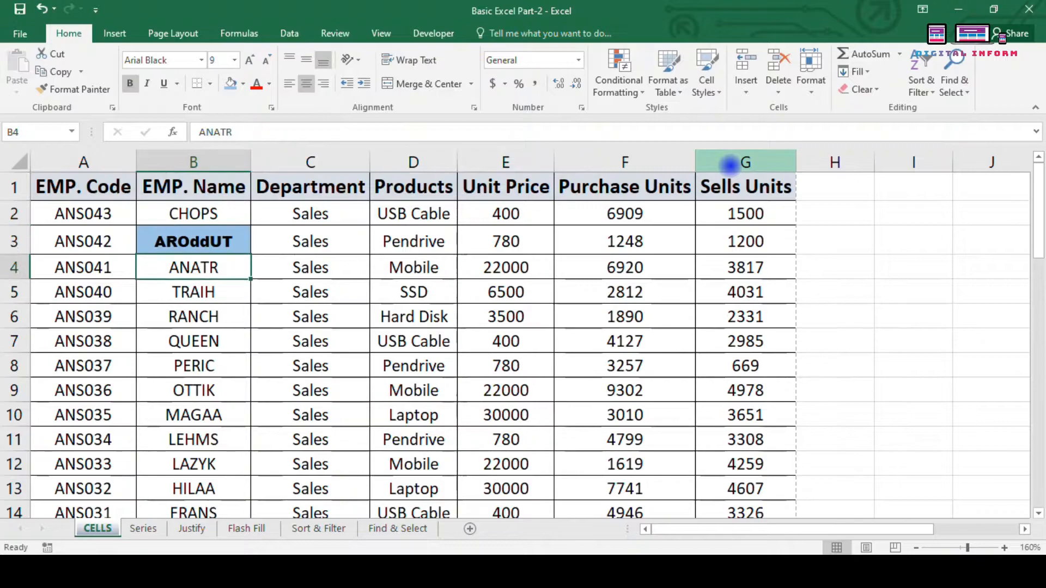
key("Up")
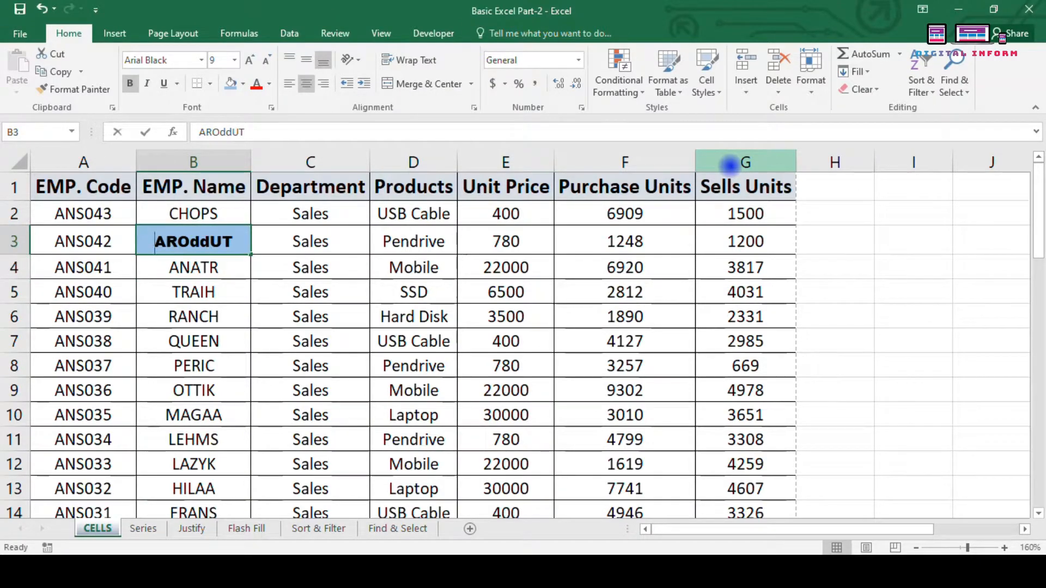
Step: Enter a new employee name in B3 and set its fill to No Fill
type("Mohan")
key("Return")
key("Up")
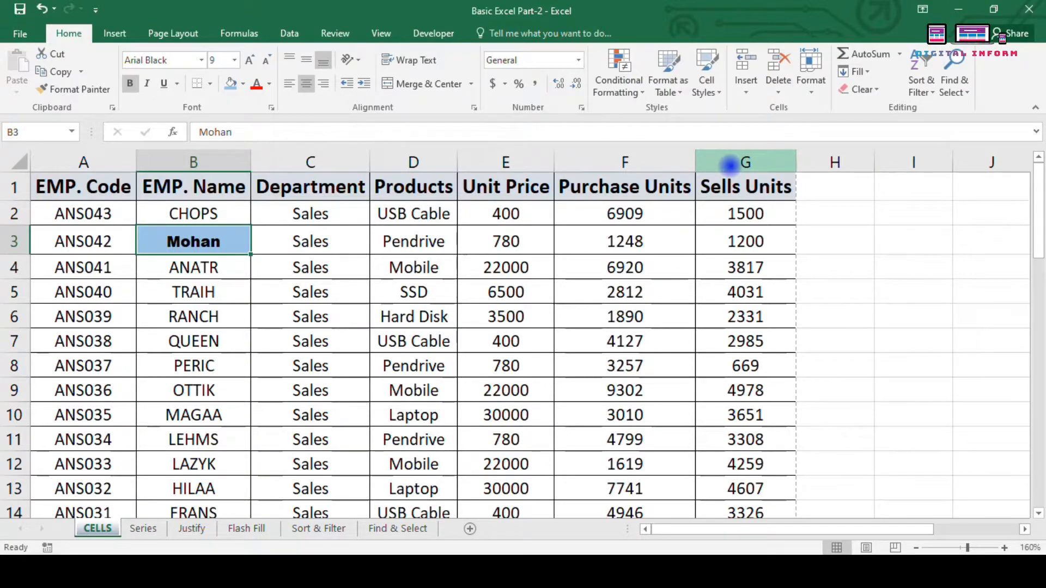
key("alt+h")
key("h")
key("n")
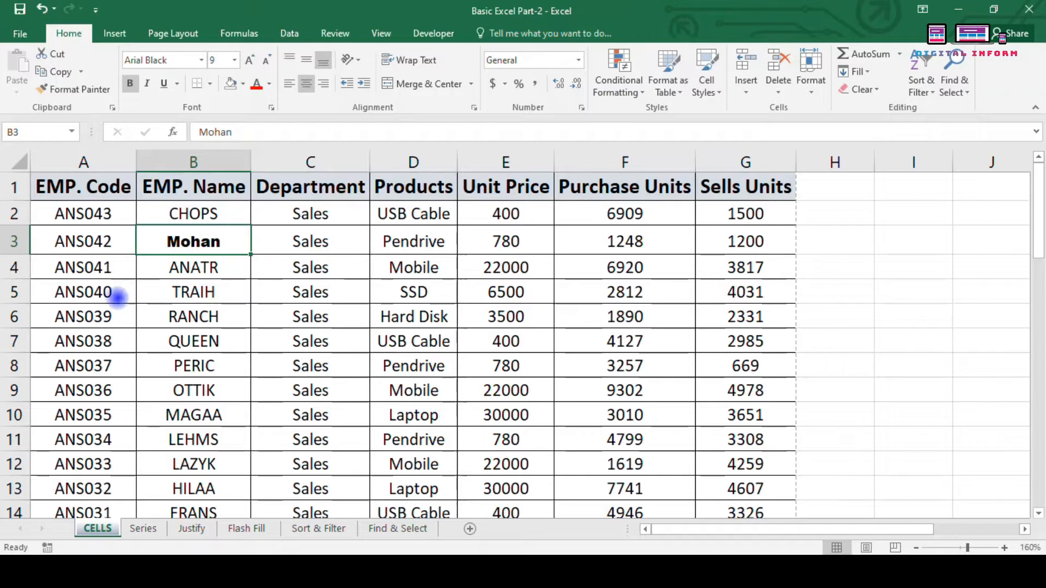
Step: Copy A3's formatting onto B3 with Format Painter
left_click(83, 212)
left_click(99, 241)
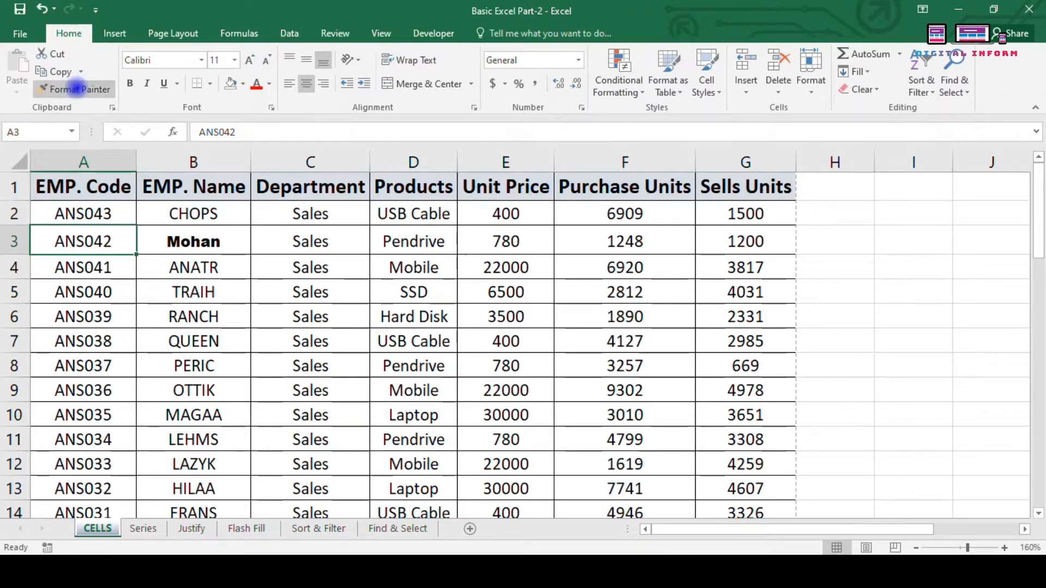
left_click(75, 88)
left_click(215, 242)
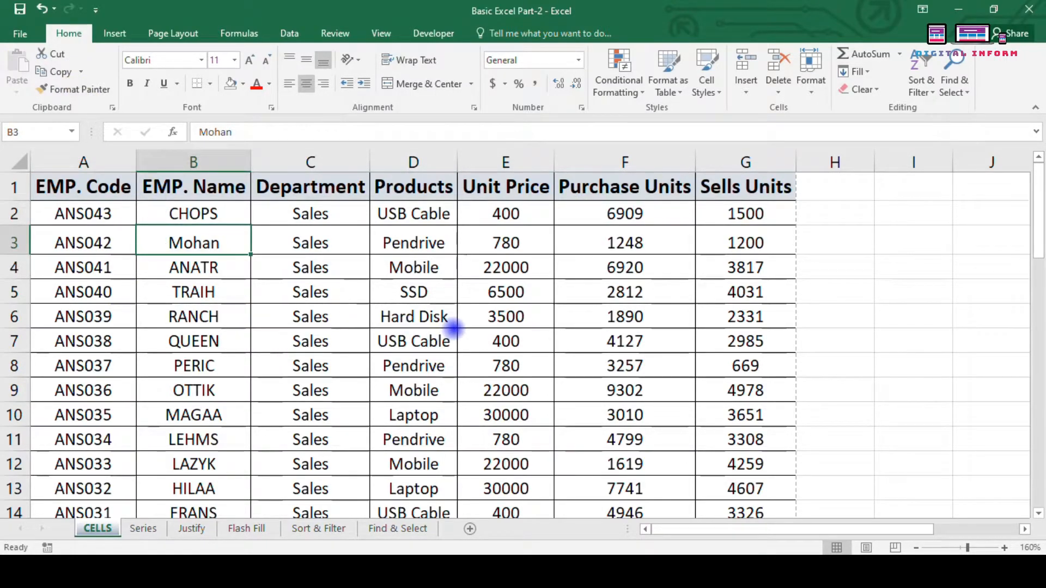
scroll(643, 327, "down", 2)
scroll(661, 342, "up", 2)
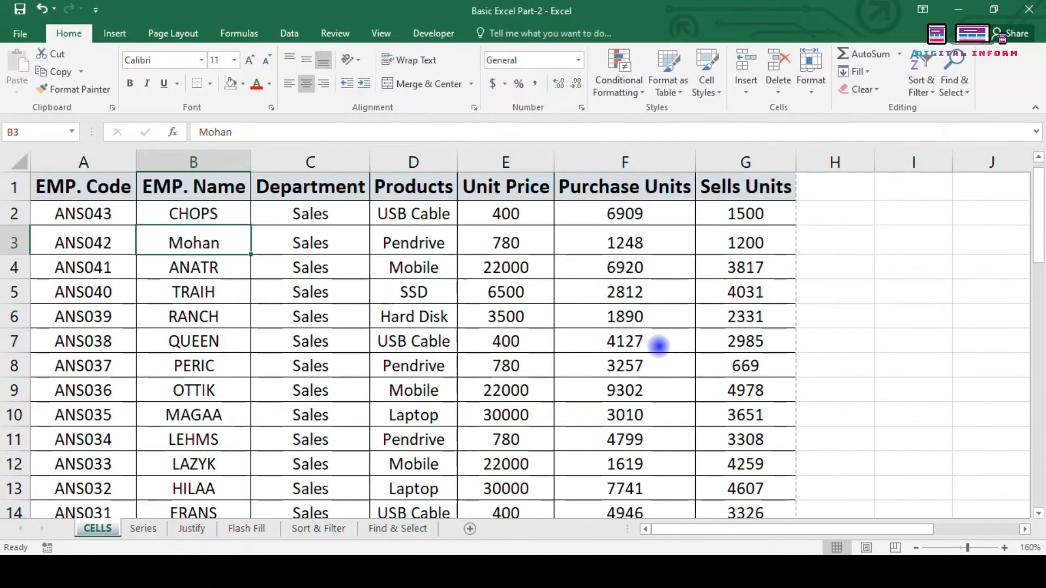
scroll(739, 404, "down", 1)
left_click(738, 445)
left_click(649, 458)
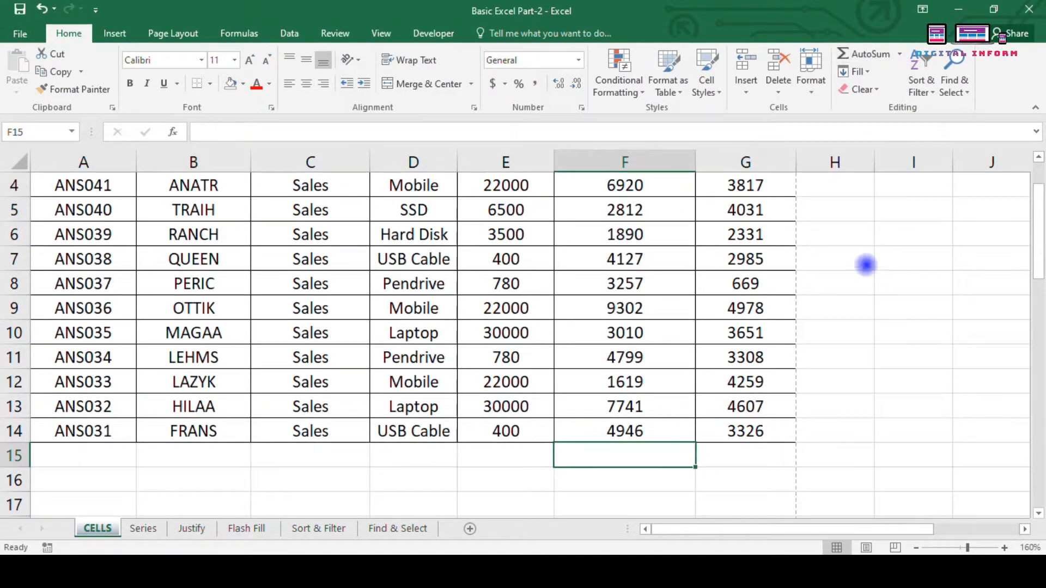
Step: From F15, open the AutoSum dropdown showing Sum, Average, Count Numbers, Max and Min
left_click(838, 361)
left_click(632, 461)
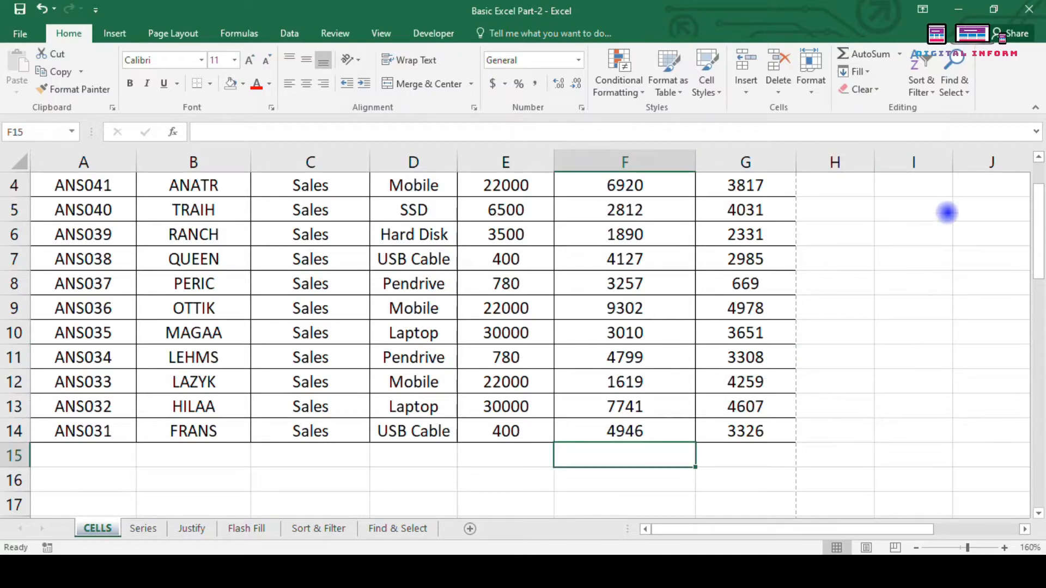
left_click(899, 54)
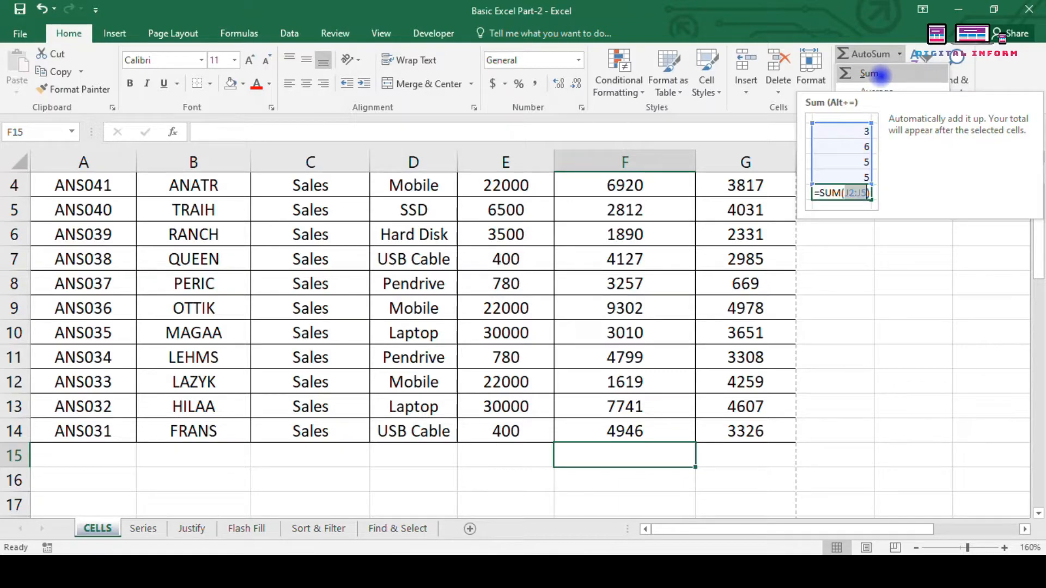
left_click(918, 548)
left_click(918, 549)
left_click(900, 53)
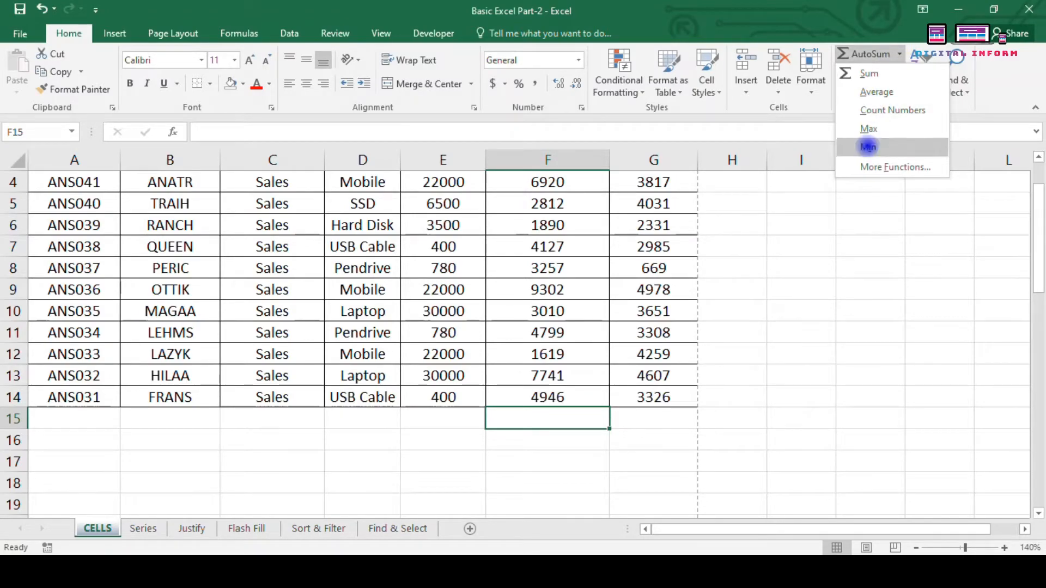
scroll(770, 289, "up", 1)
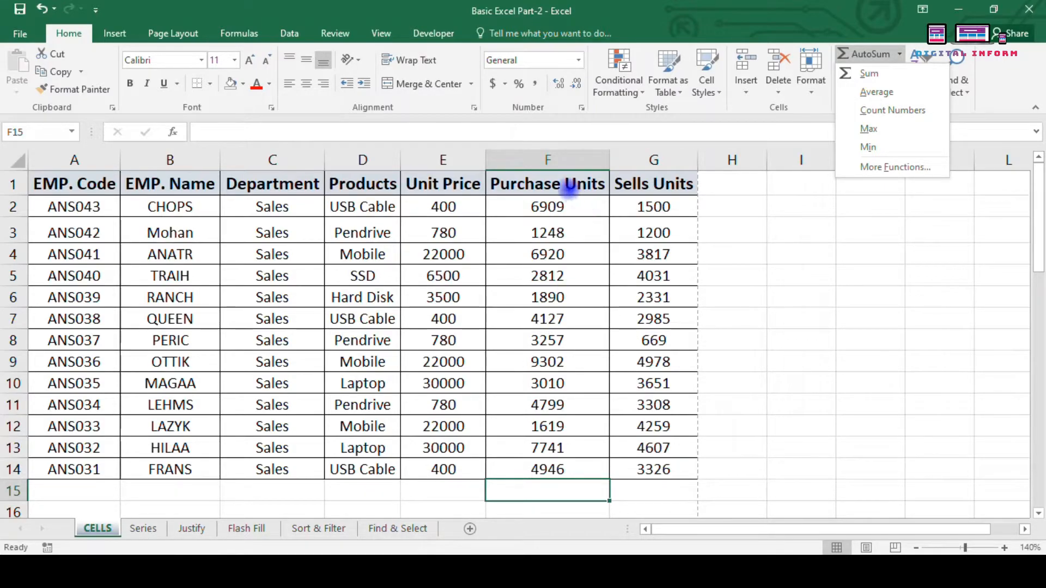
Step: Select Purchase Units F2:F14, browse AutoSum, then insert =SUM(F2:F14) in F15 with Alt+=
left_click_drag(546, 207, 551, 469)
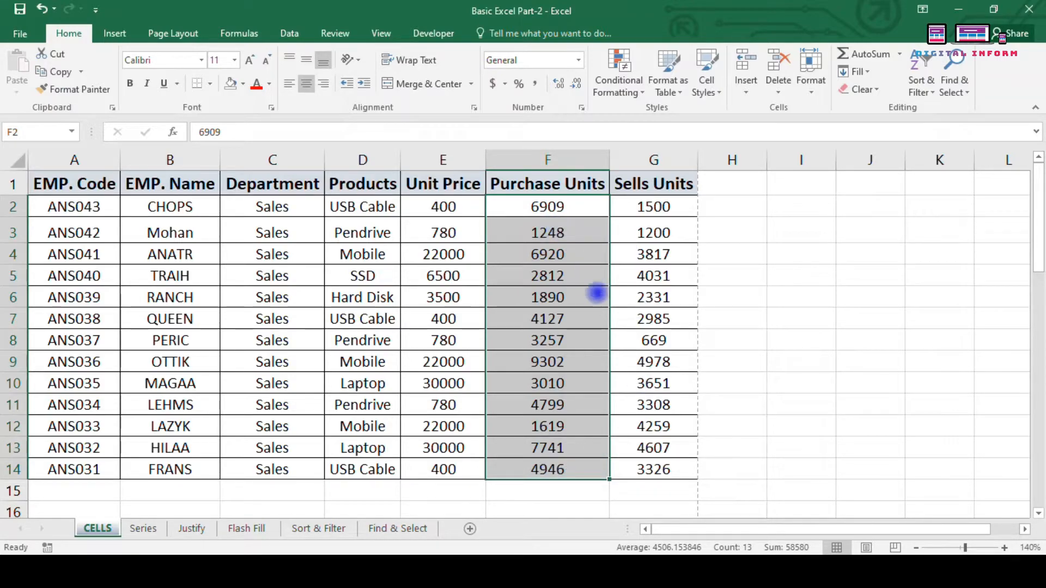
left_click(899, 52)
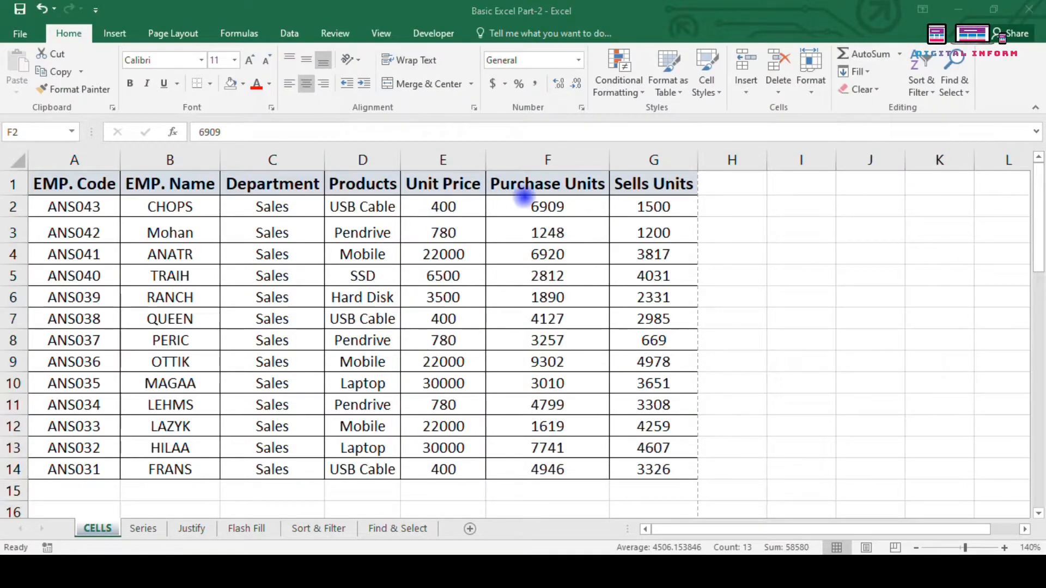
left_click(542, 211)
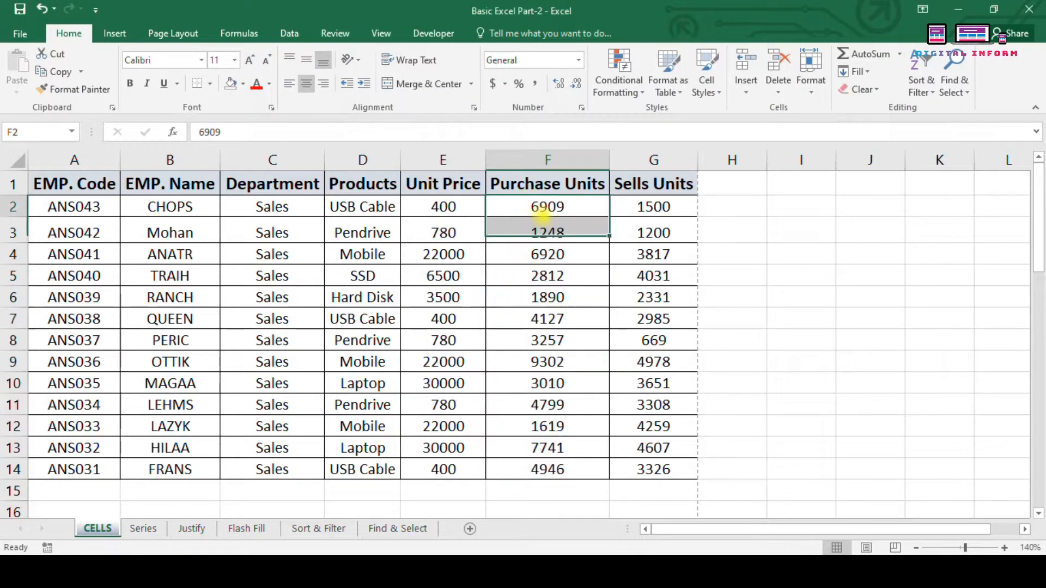
left_click(788, 258)
left_click_drag(556, 211, 591, 467)
left_click(899, 54)
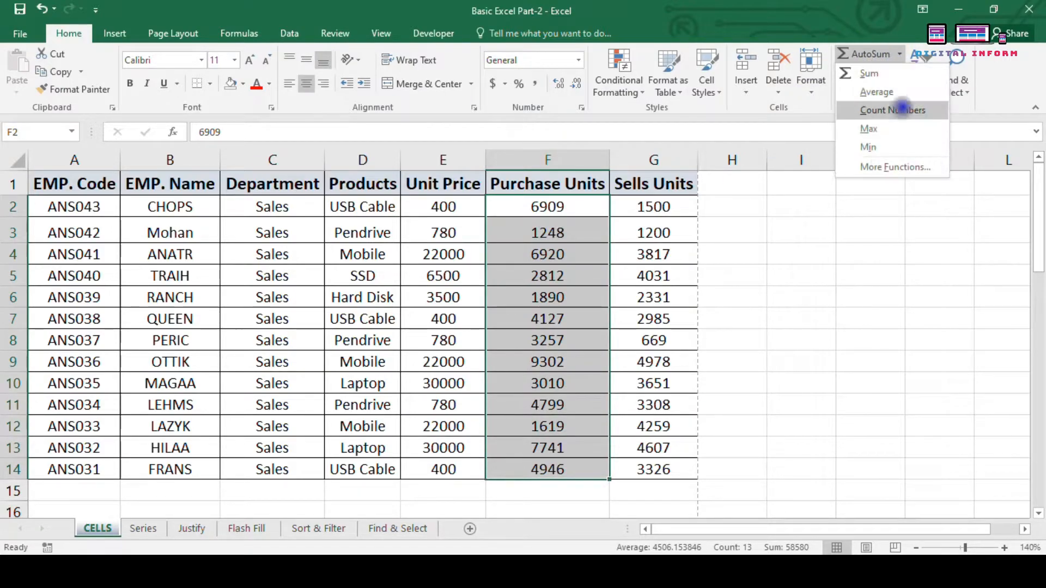
key("Escape")
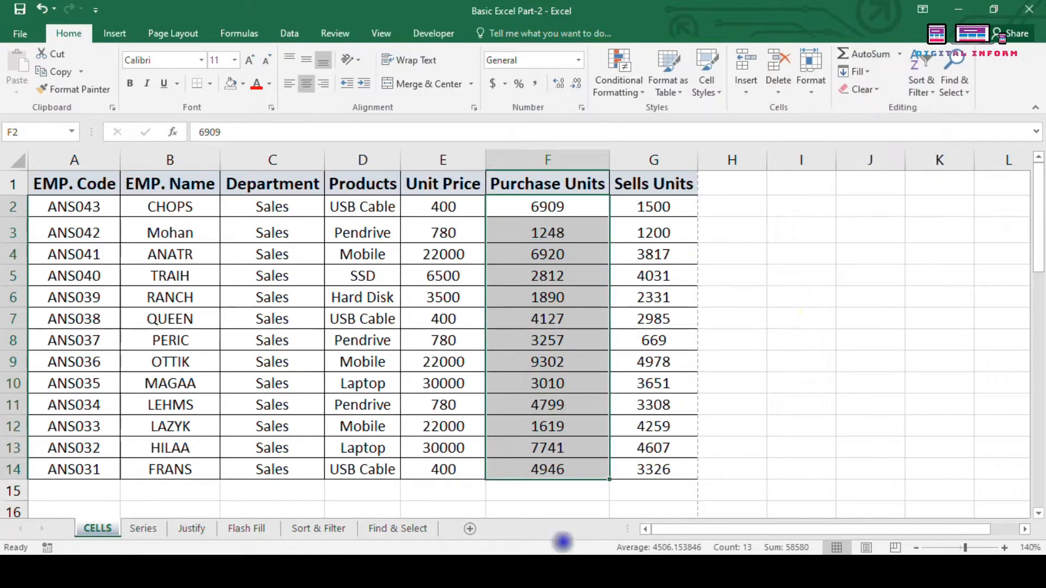
left_click(538, 490)
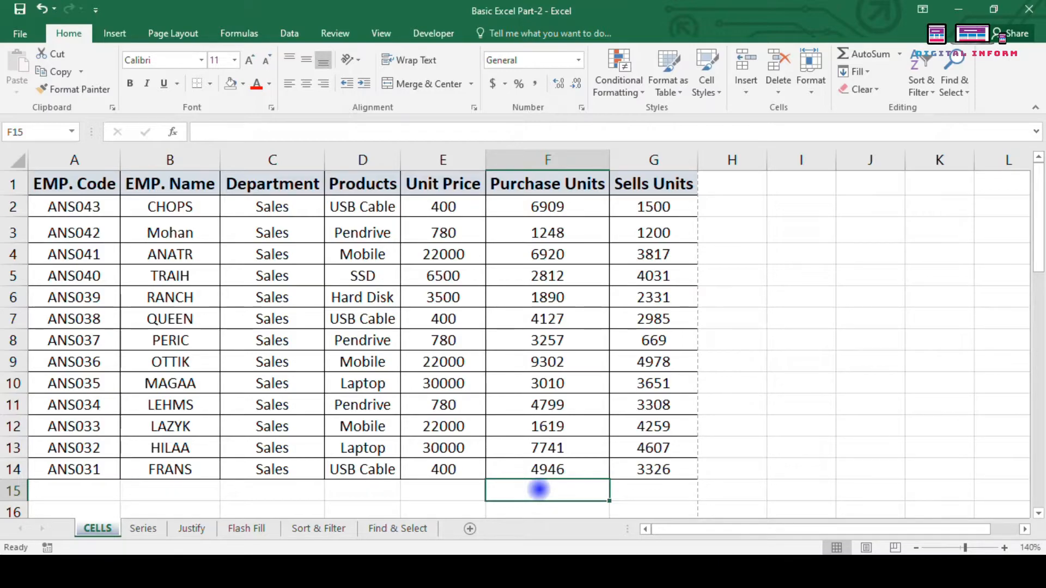
key("alt+equal")
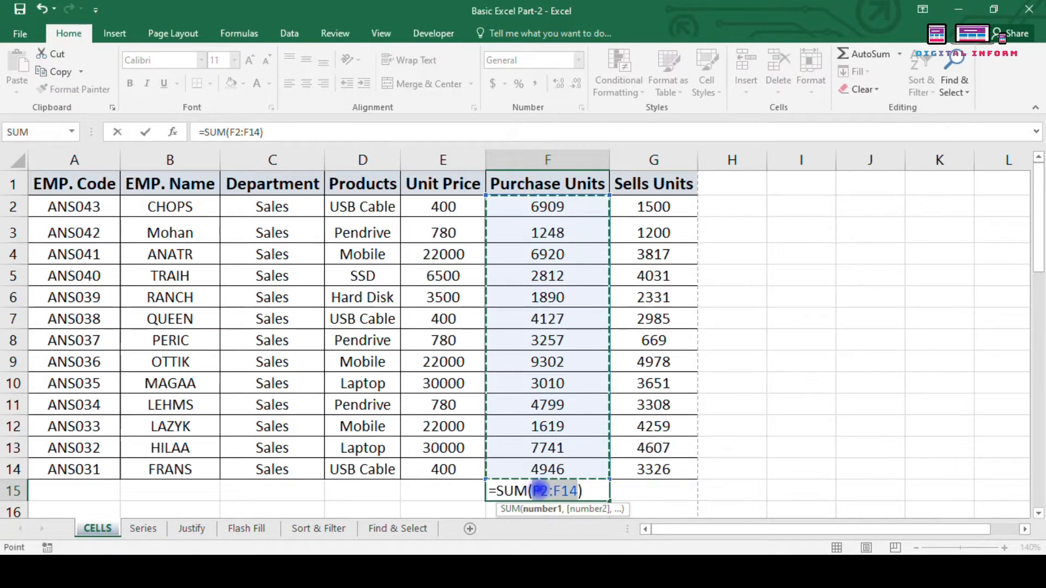
Step: Practice totalling F2:F14 in F15 via Enter, Alt+= and AutoSum > Sum, clearing each result
key("Return")
key("Up")
key("Up")
key("Up")
key("Up")
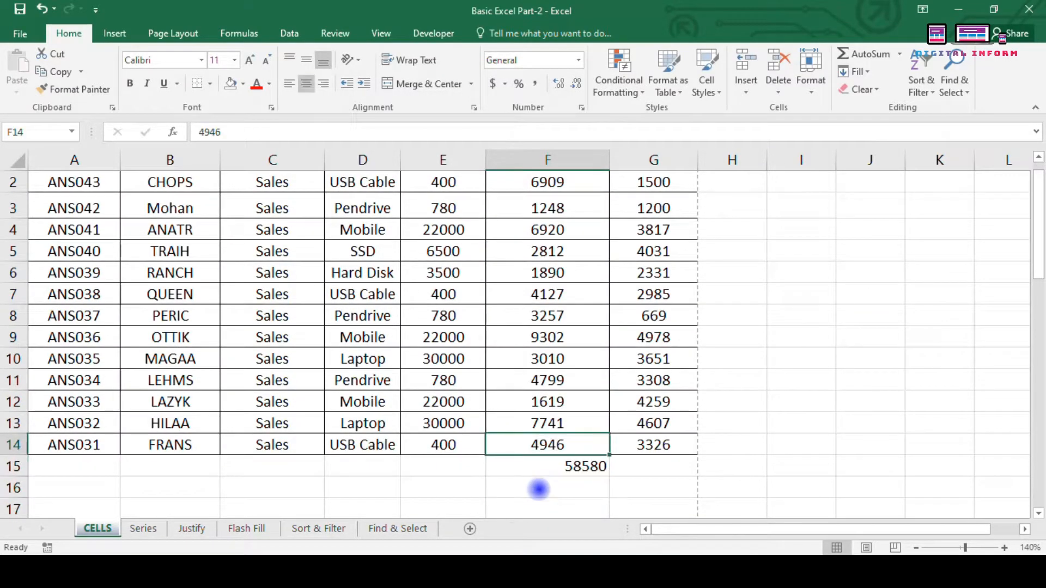
key("Down")
key("Down")
key("Down")
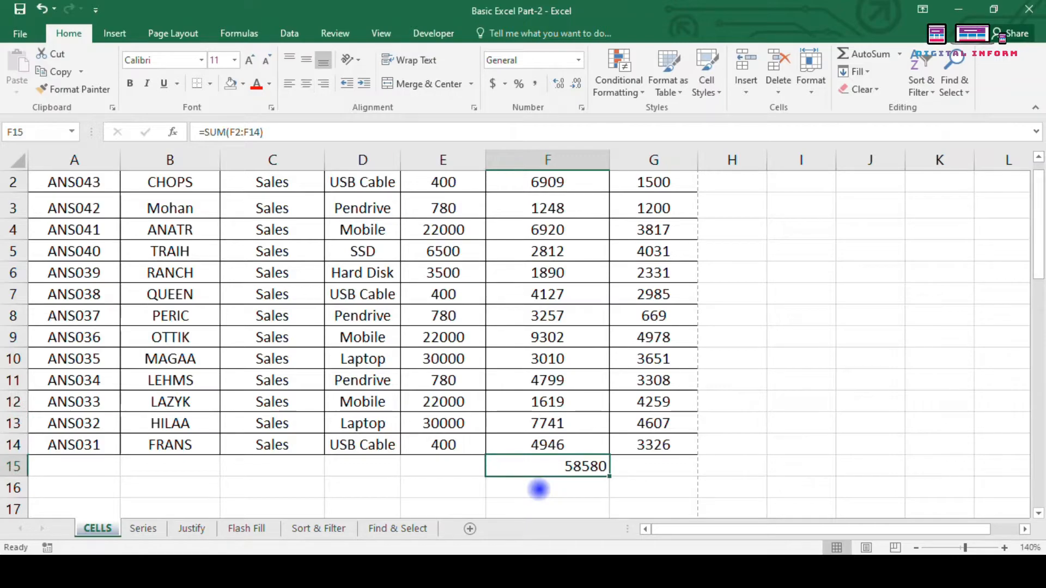
key("Delete")
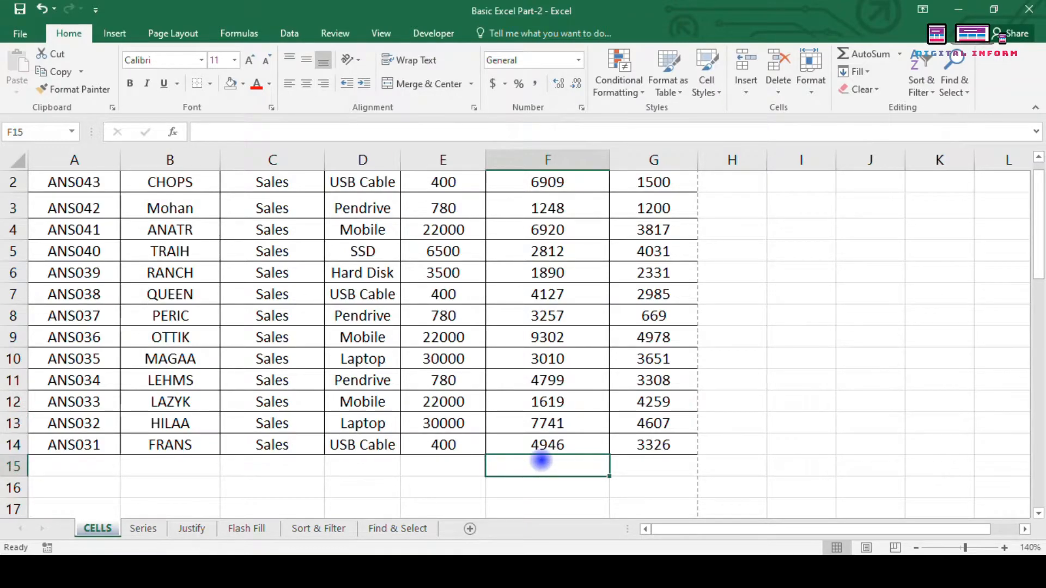
key("alt+equal")
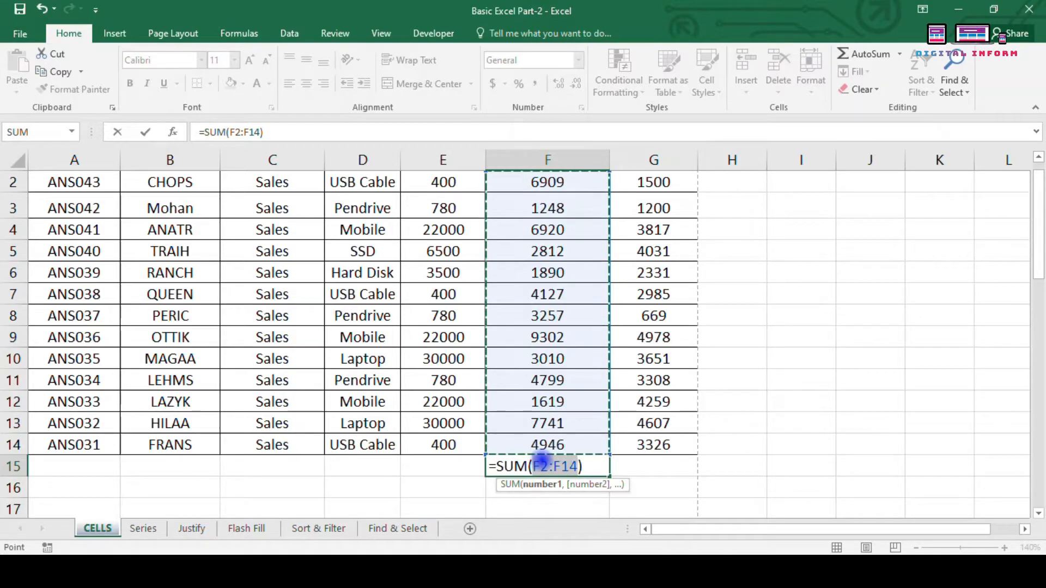
key("Return")
left_click(542, 461)
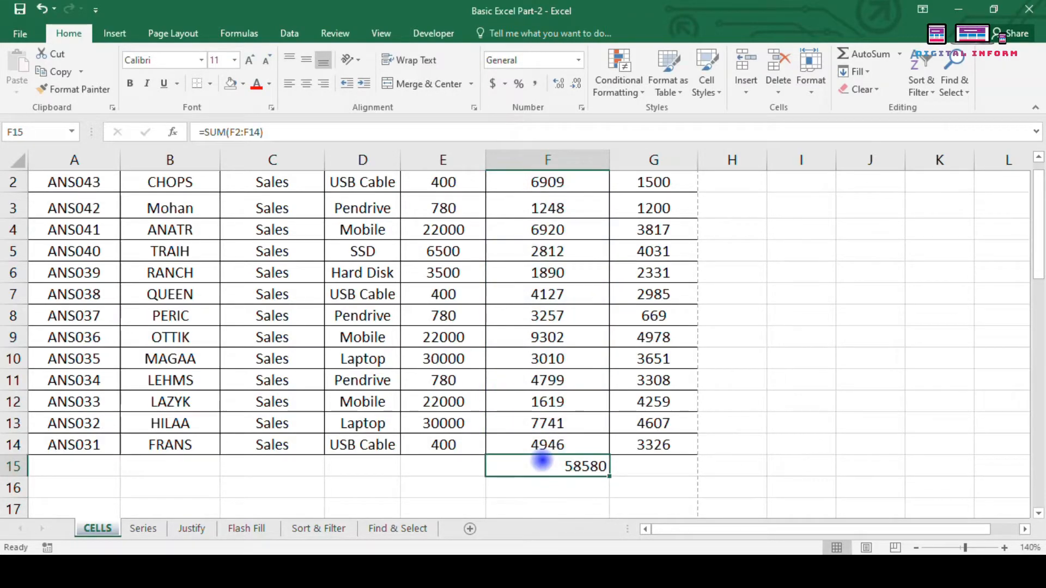
key("Delete")
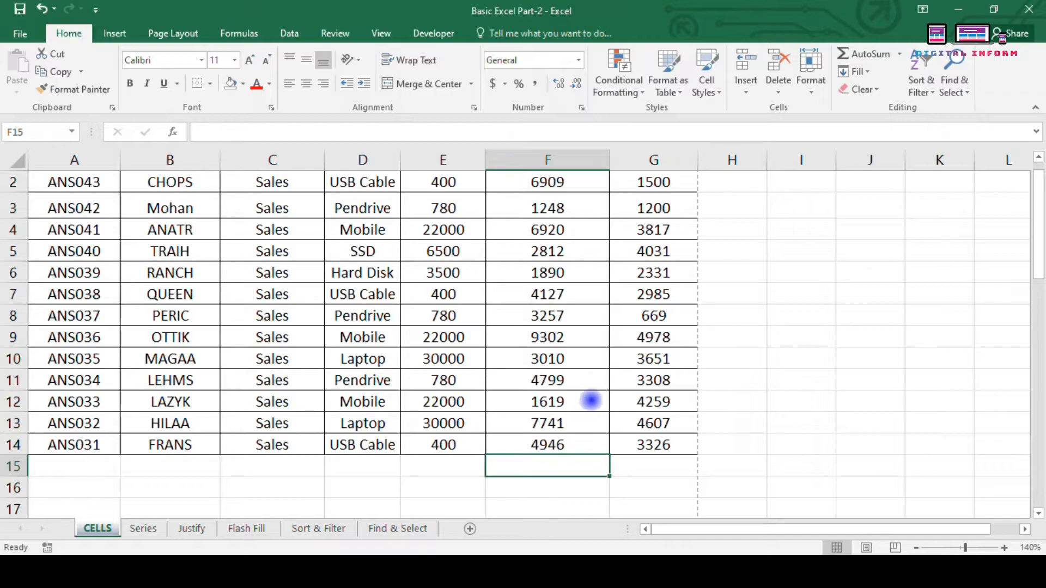
scroll(598, 393, "up", 1)
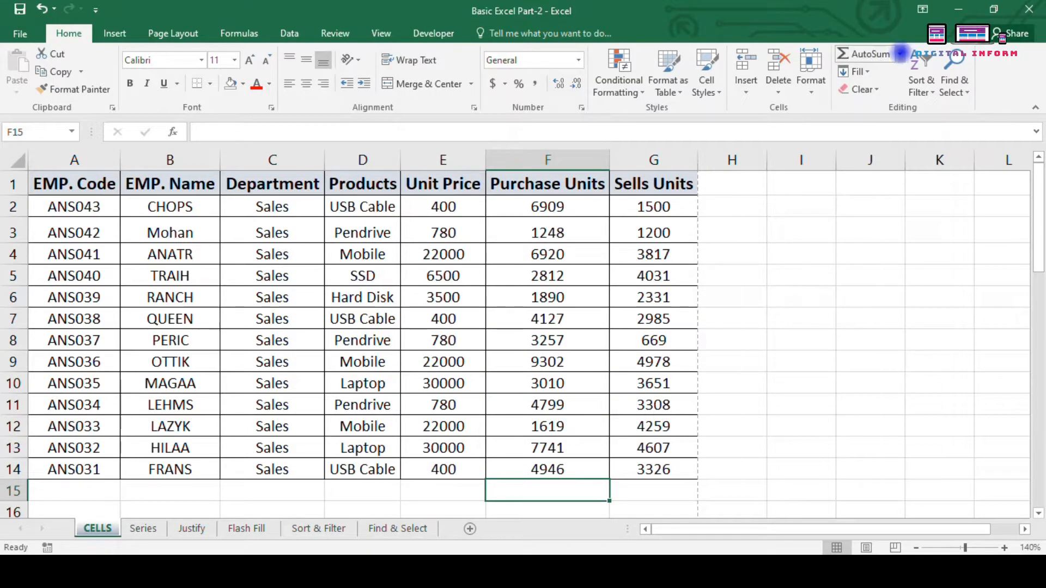
left_click(899, 54)
left_click(865, 72)
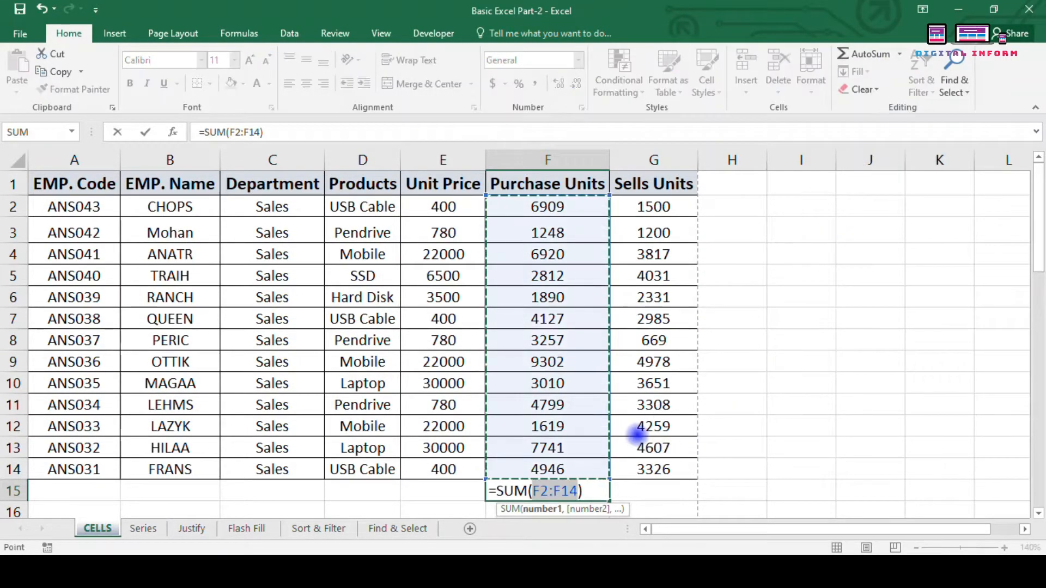
key("Return")
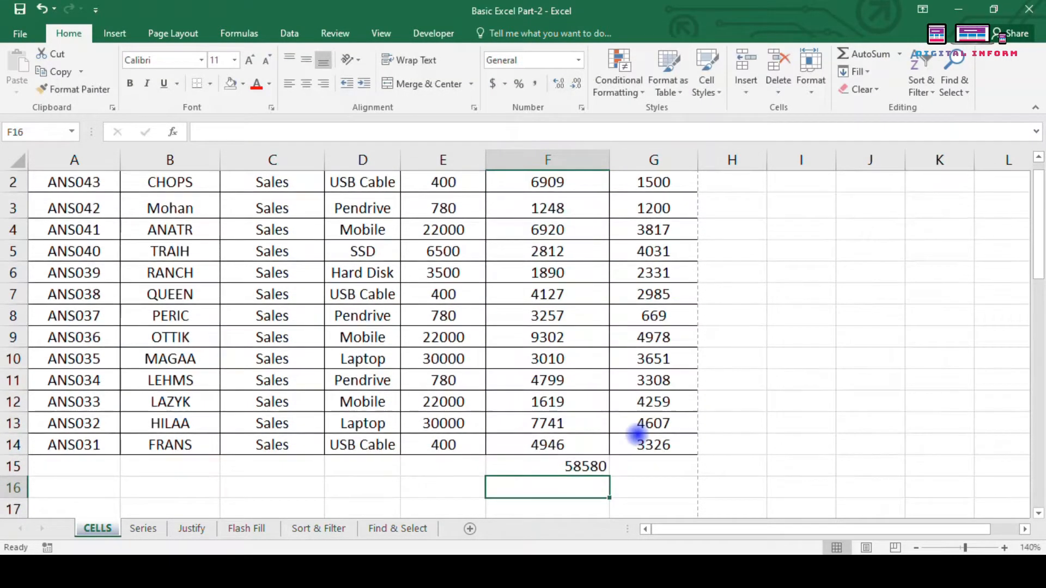
left_click(574, 468)
key("Delete")
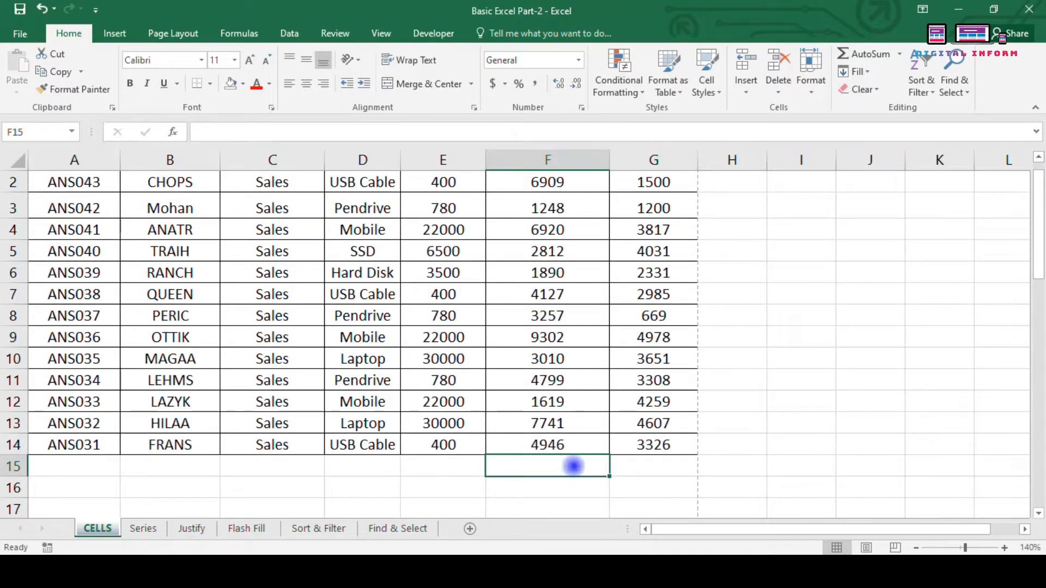
Step: Total Purchase Units F2:F14 as 58580 in F15, then start an AVERAGE in F16
left_click(899, 54)
left_click(869, 73)
scroll(676, 300, "up", 1)
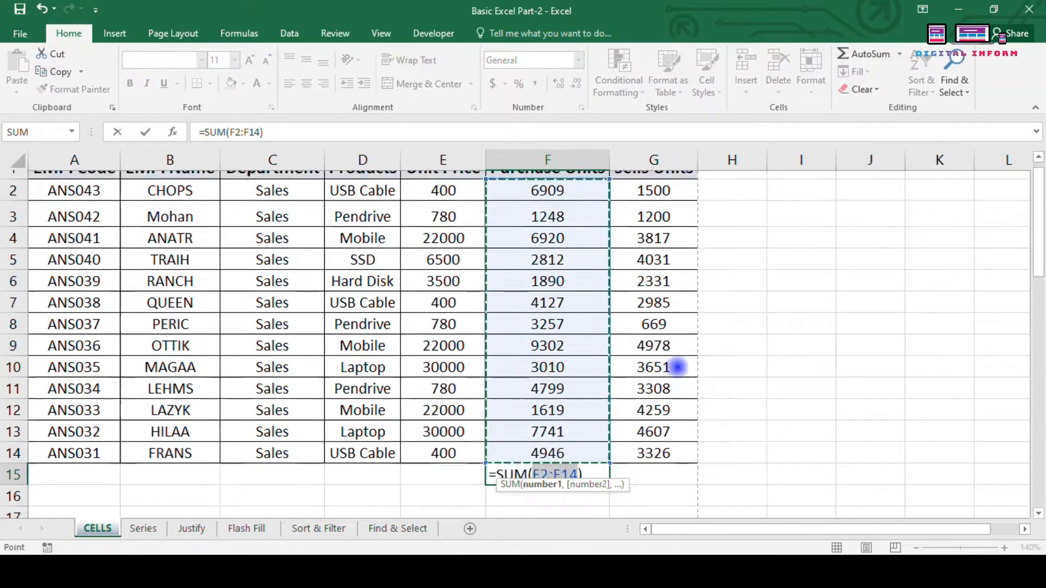
left_click_drag(654, 207, 668, 465)
left_click_drag(463, 217, 474, 467)
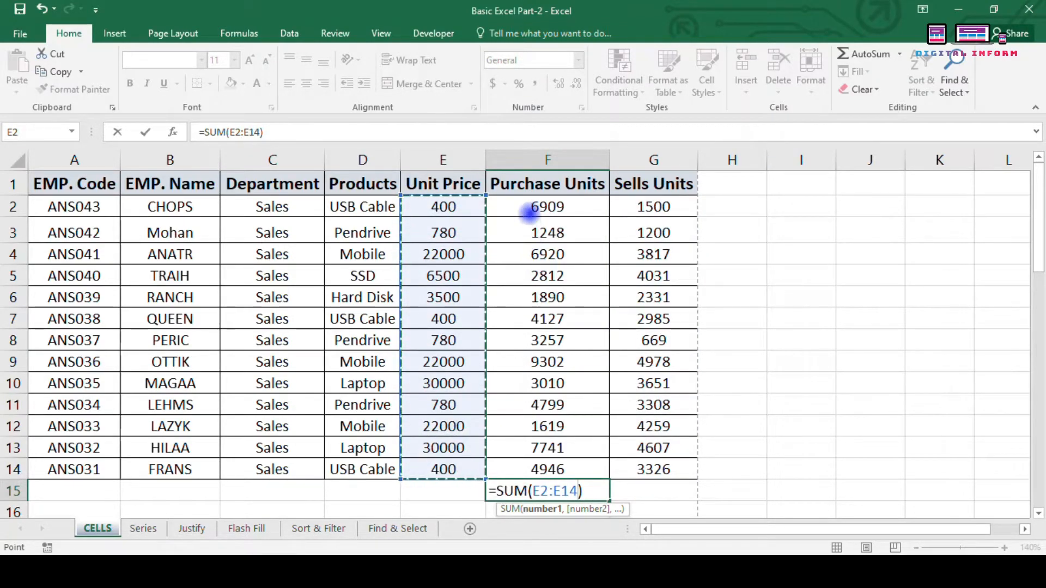
left_click_drag(532, 208, 546, 465)
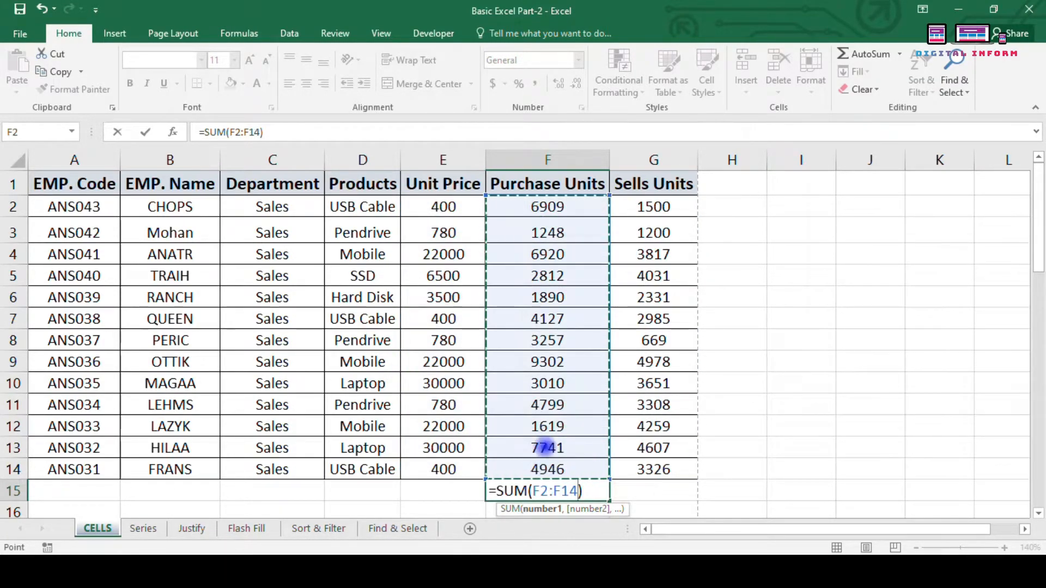
key("Return")
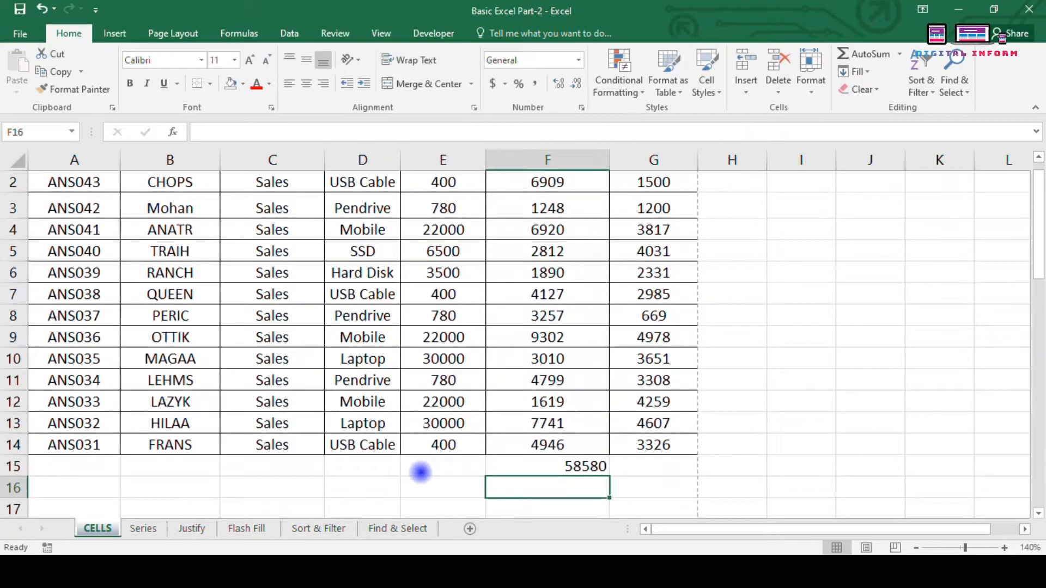
left_click(900, 53)
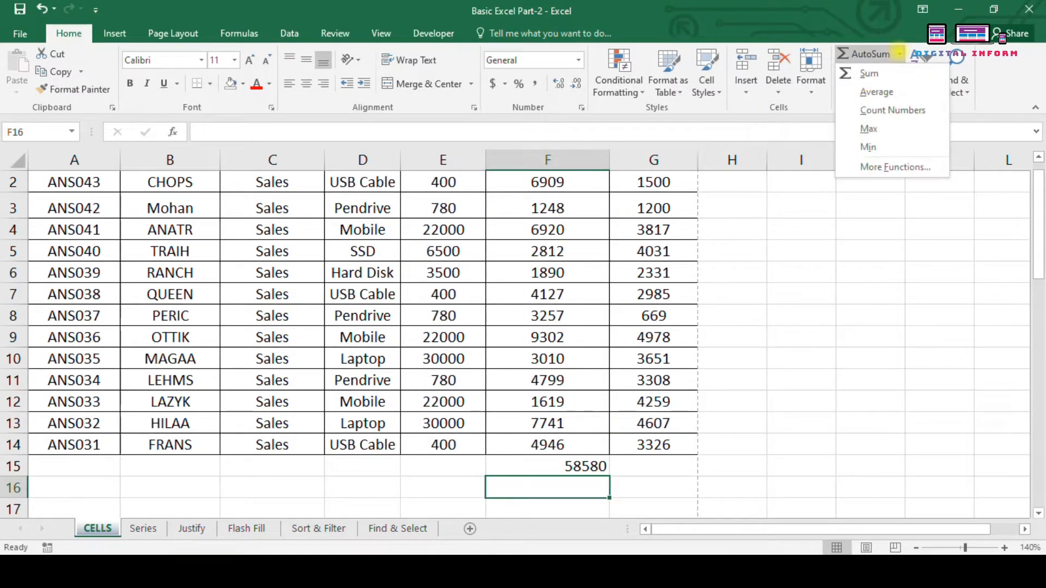
left_click(901, 86)
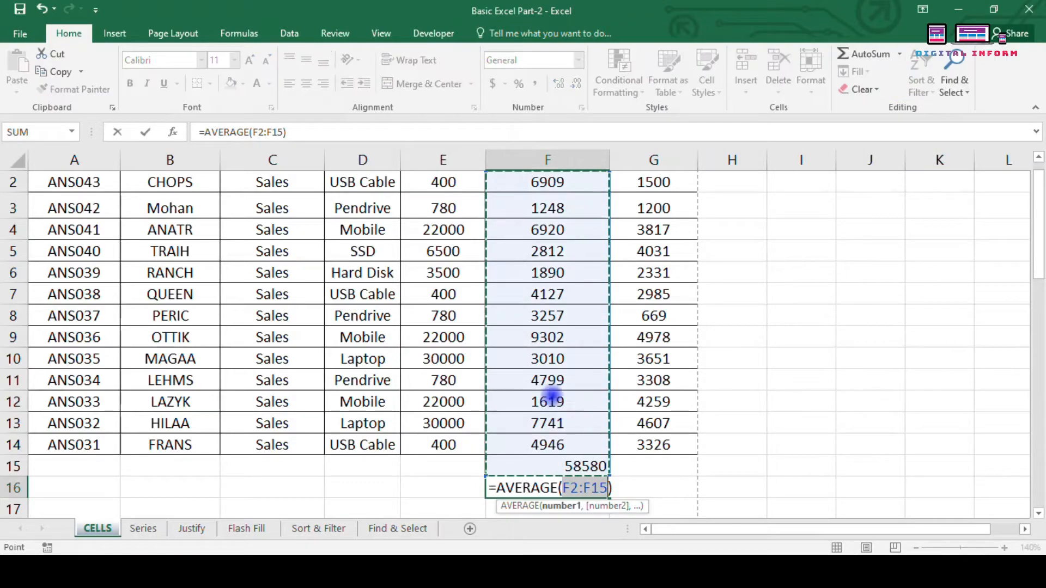
Step: Commit =AVERAGE(F2:F14) in F16 and decrease its decimals so it shows 4506
scroll(547, 381, "up", 1)
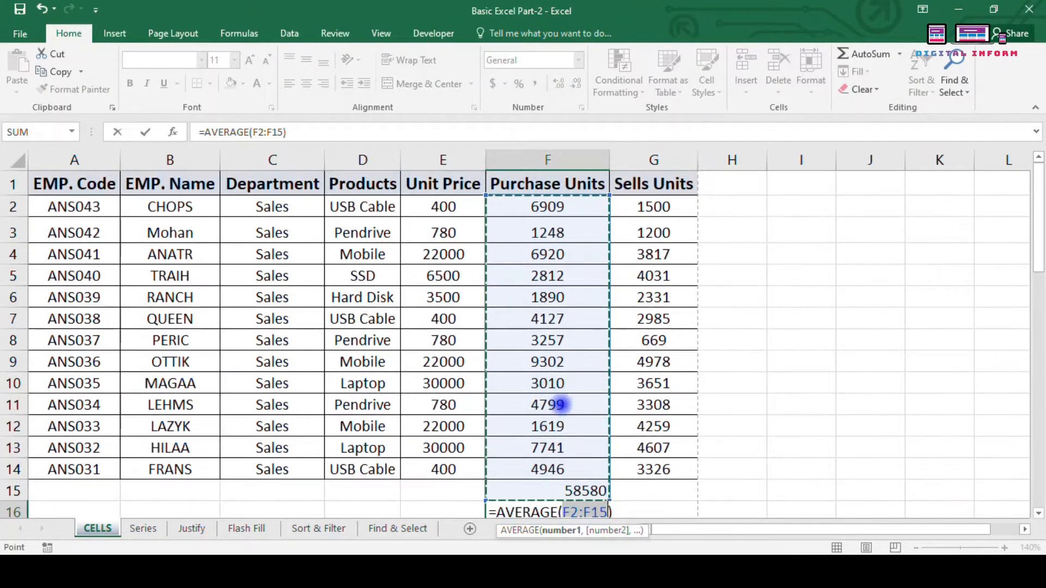
scroll(573, 414, "down", 1)
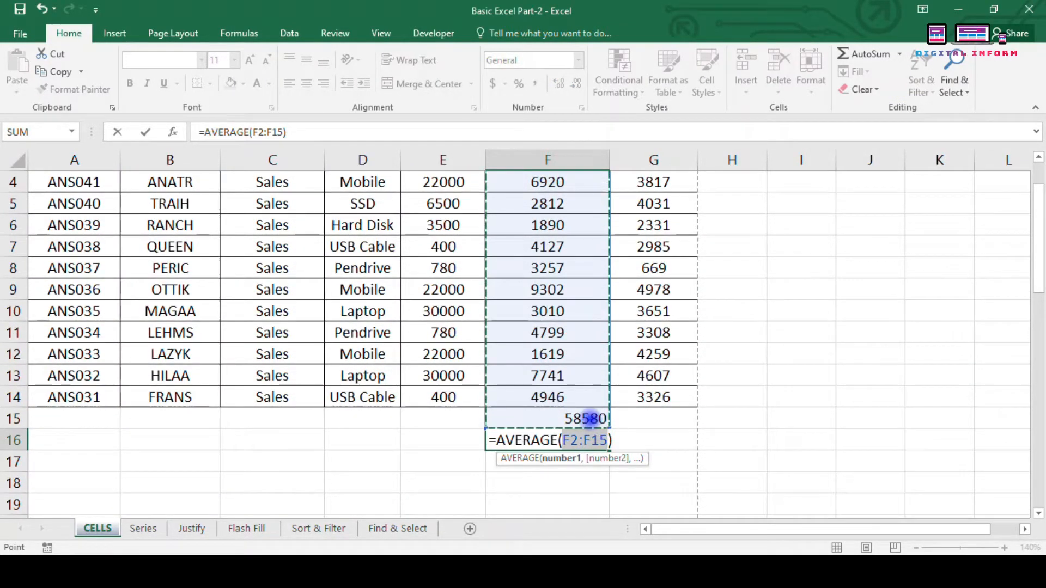
scroll(545, 349, "up", 1)
left_click_drag(523, 207, 571, 454)
key("Return")
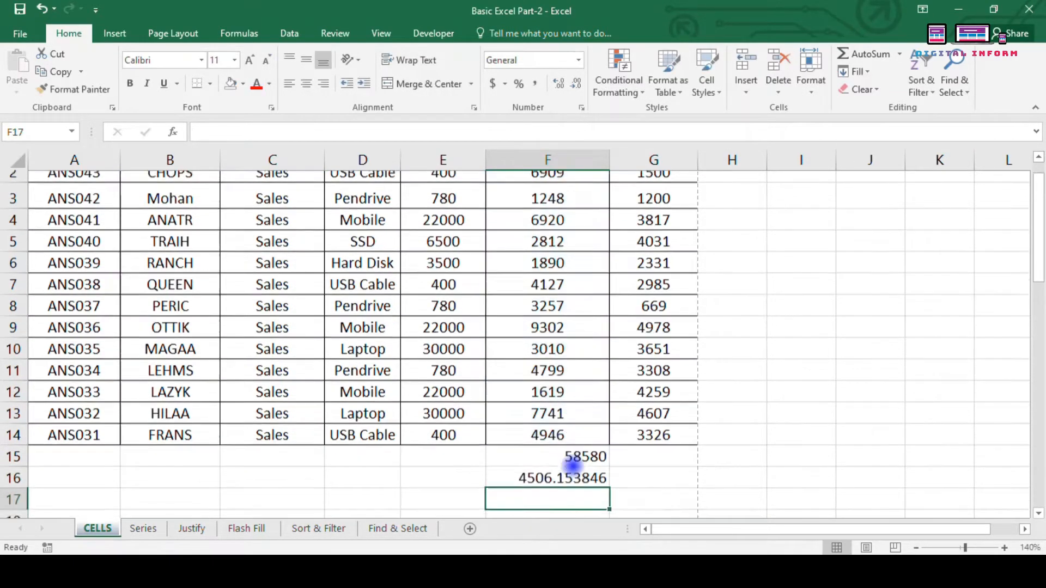
left_click(518, 467)
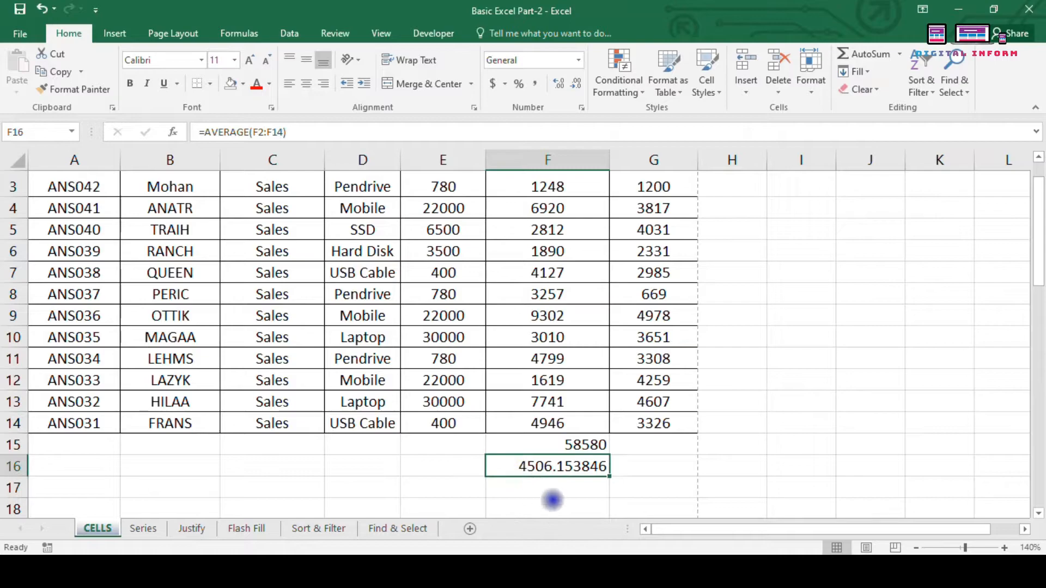
left_click(576, 82)
left_click(576, 82)
left_click(576, 82)
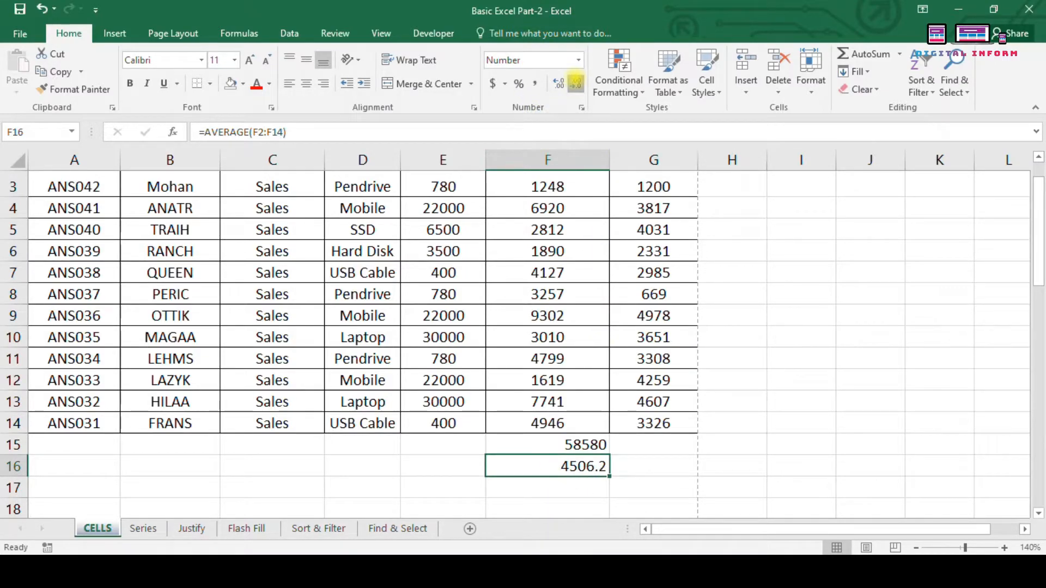
left_click(579, 486)
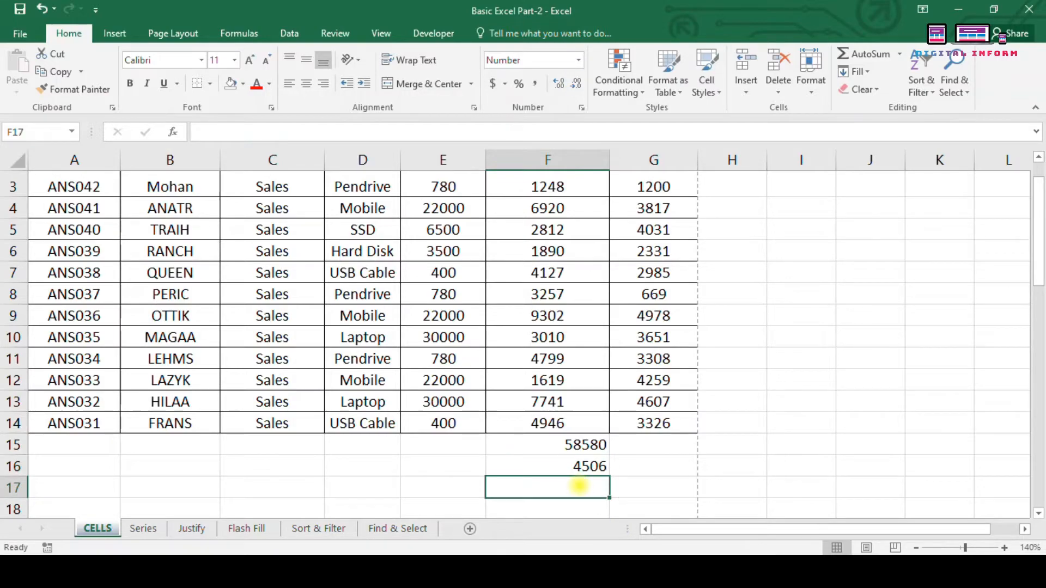
Step: Enter =COUNT(F2:F14) in F17 via AutoSum Count Numbers, returning 13 Purchase Units entries
left_click(899, 54)
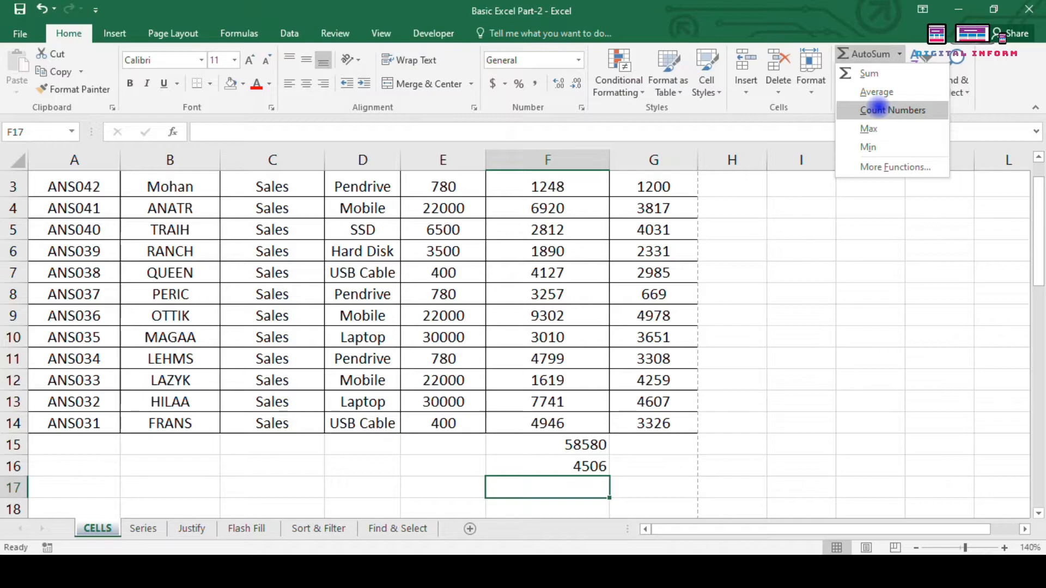
scroll(600, 349, "up", 1)
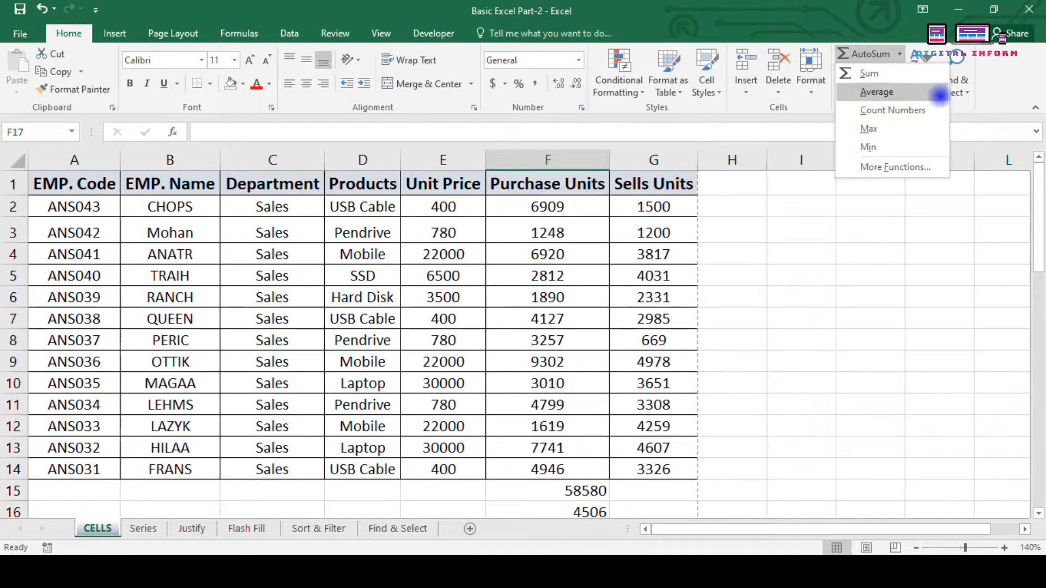
left_click(924, 112)
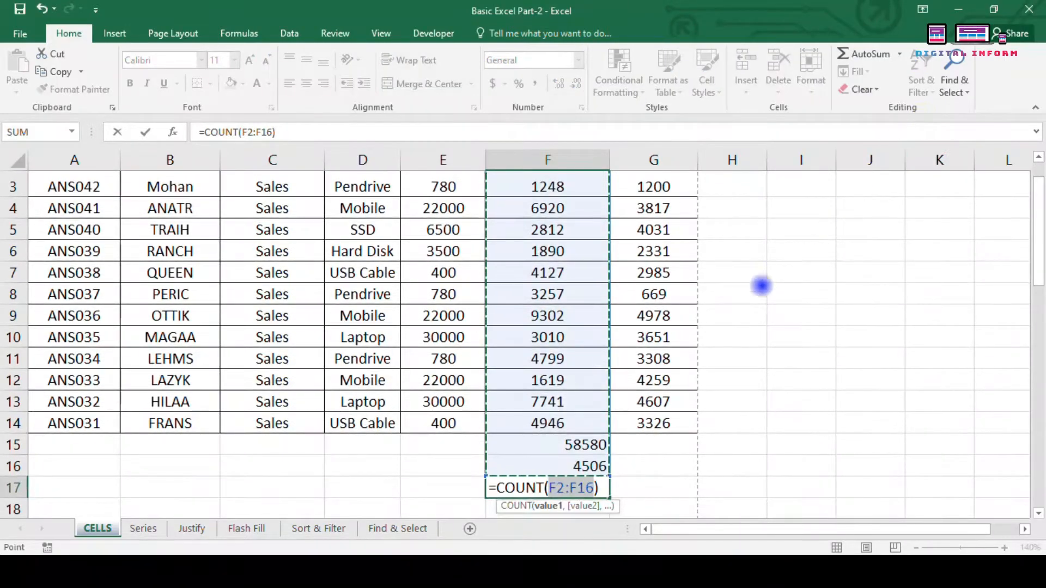
scroll(531, 312, "up", 1)
left_click_drag(539, 207, 554, 468)
key("Return")
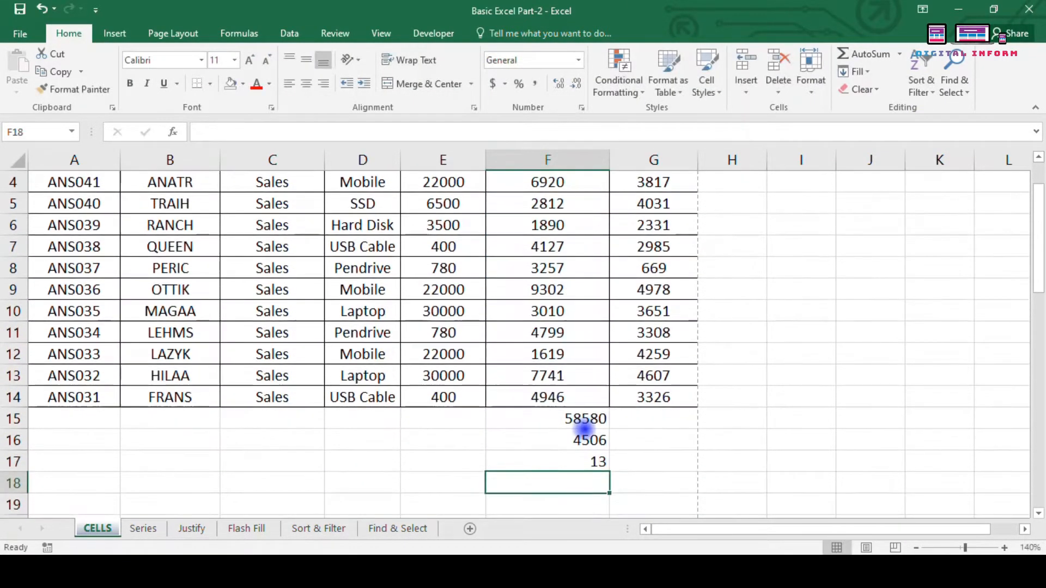
left_click(572, 461)
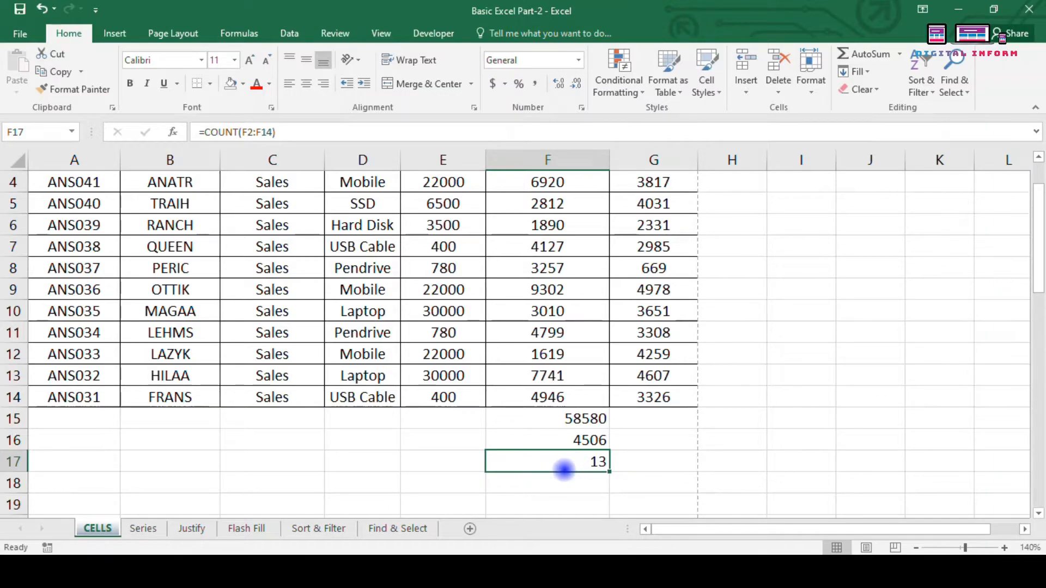
scroll(565, 469, "up", 1)
left_click_drag(545, 206, 554, 470)
Step: Overwrite F5:F7 with the words hello, This and is, and check the F17 count drops
left_click(561, 277)
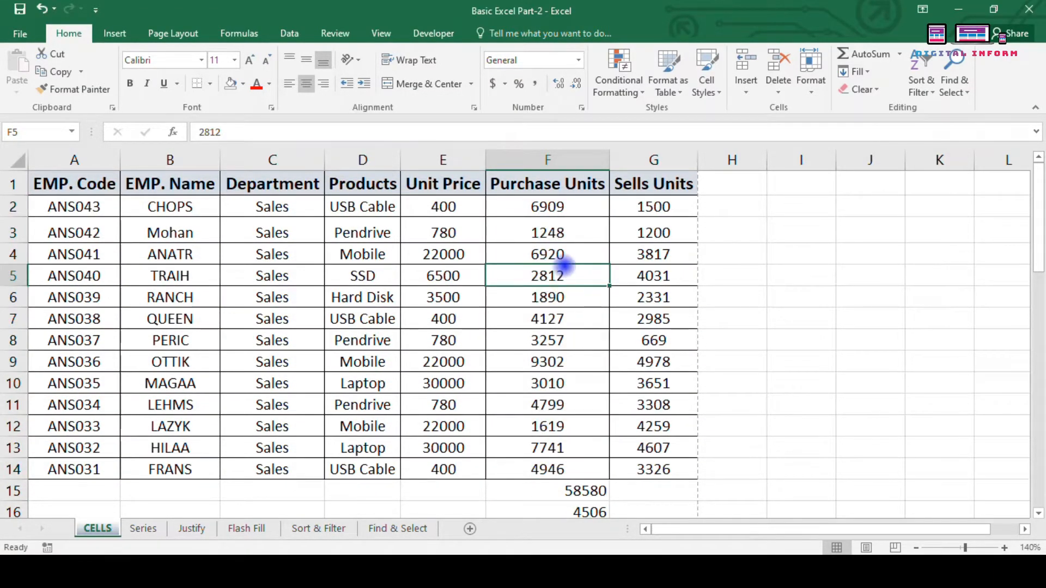
type("hello")
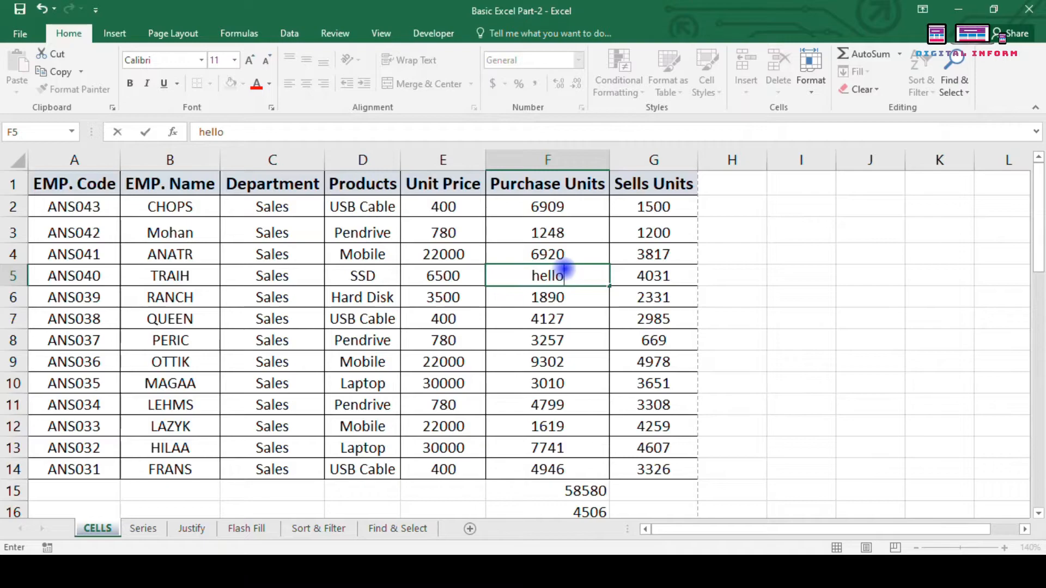
key("Return")
type("This")
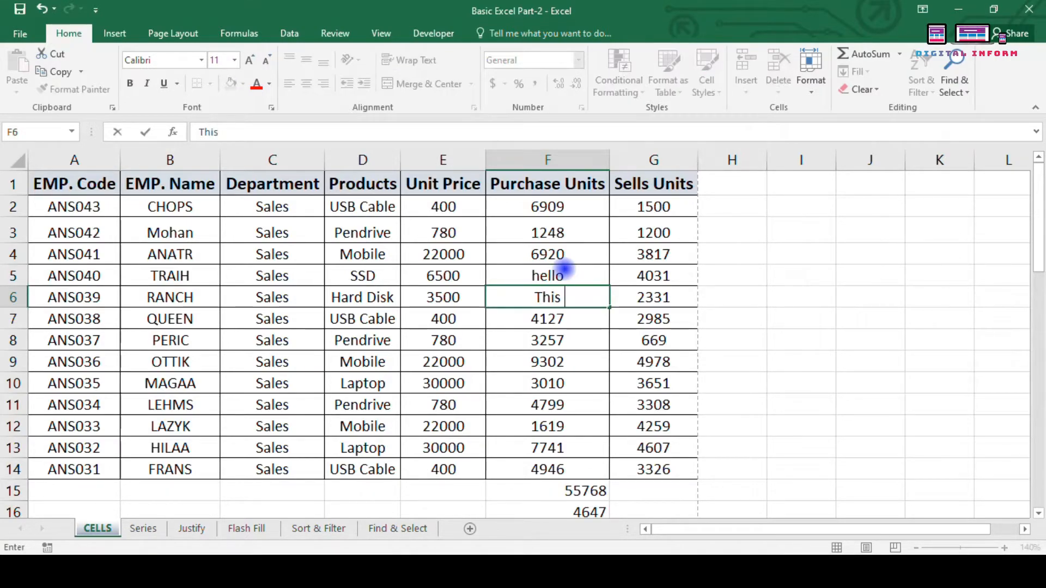
key("Return")
type("is")
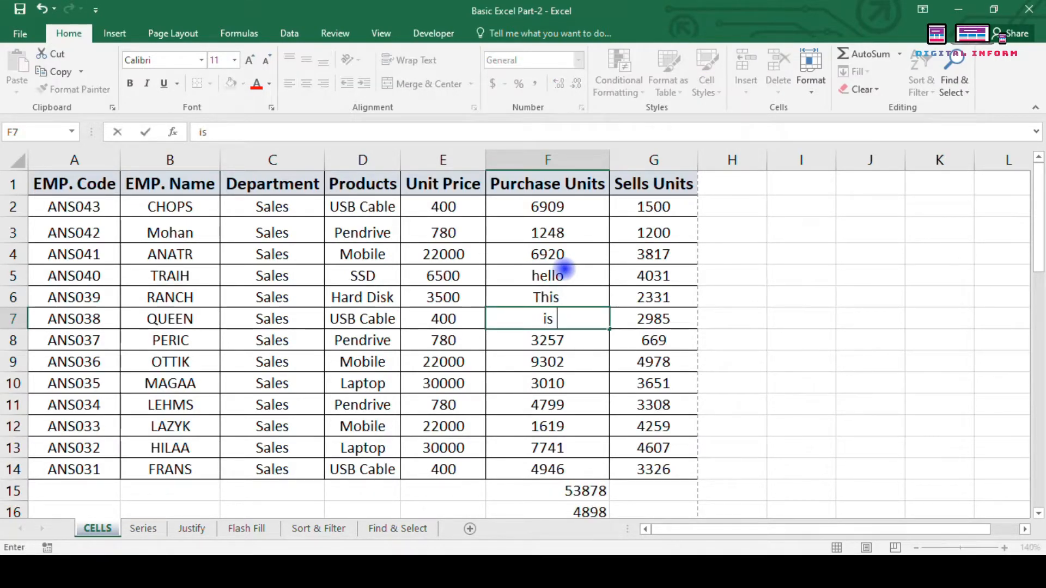
key("Return")
scroll(565, 268, "down", 2)
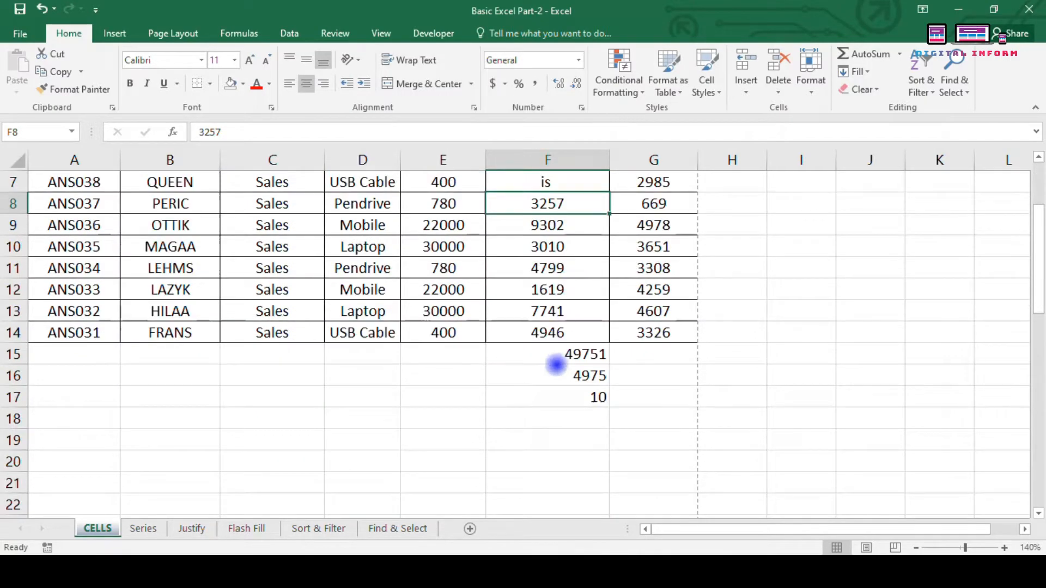
left_click(572, 400)
scroll(567, 402, "up", 2)
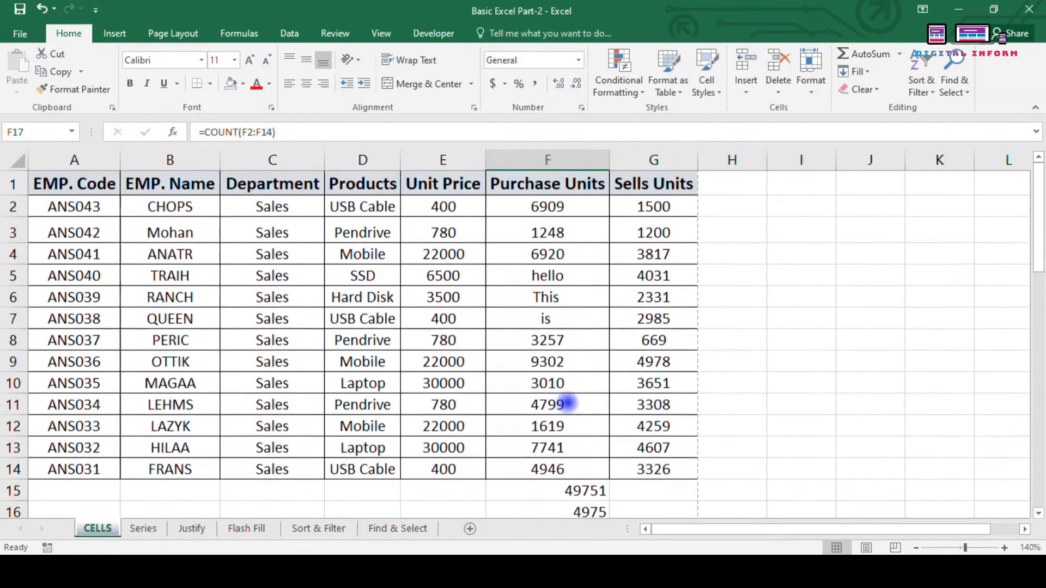
Step: Clear the text entries from F5:F7 and check the average in F16
left_click_drag(516, 274, 530, 327)
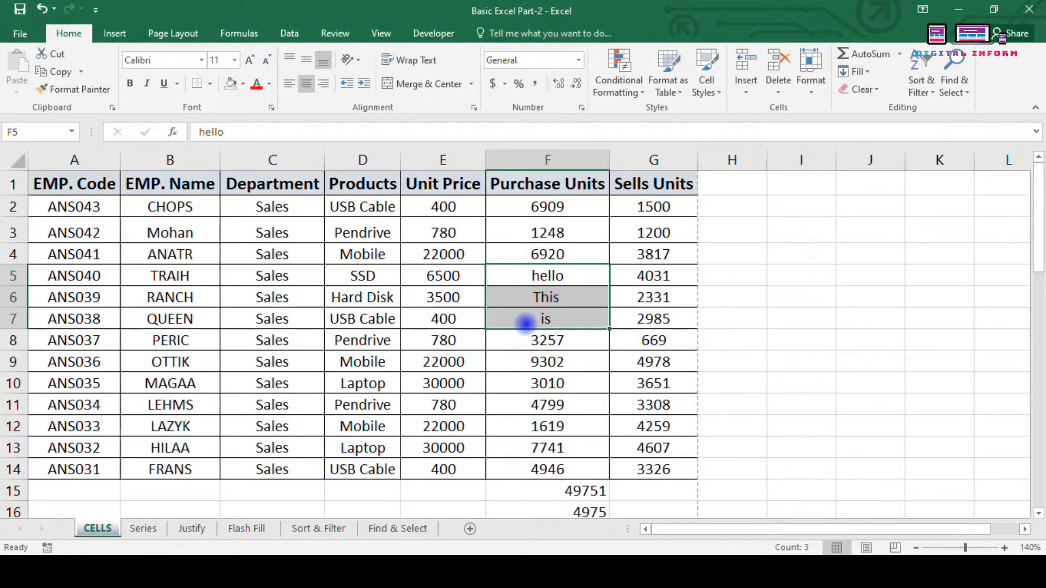
key("Delete")
scroll(525, 323, "down", 2)
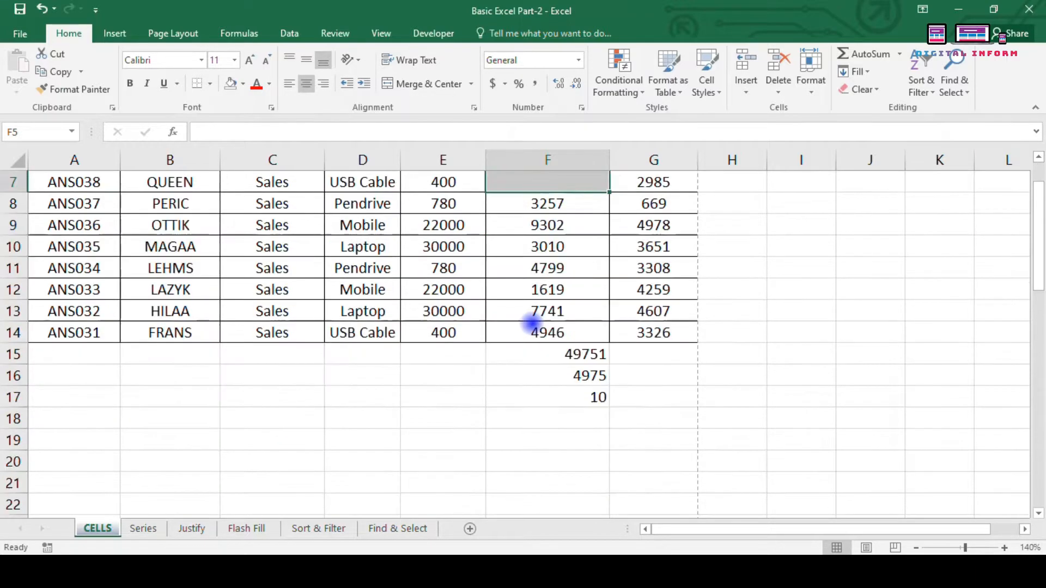
left_click(532, 374)
scroll(533, 374, "up", 2)
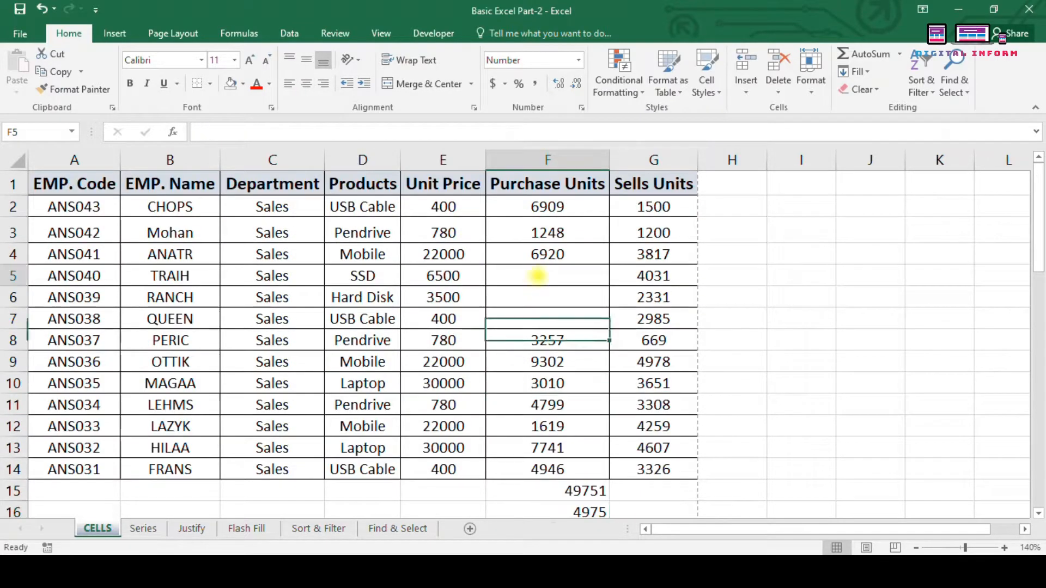
Step: Fill F5:F7 with 563 at once using Ctrl+Enter, bringing the F17 count back to 13
left_click_drag(538, 273, 561, 320)
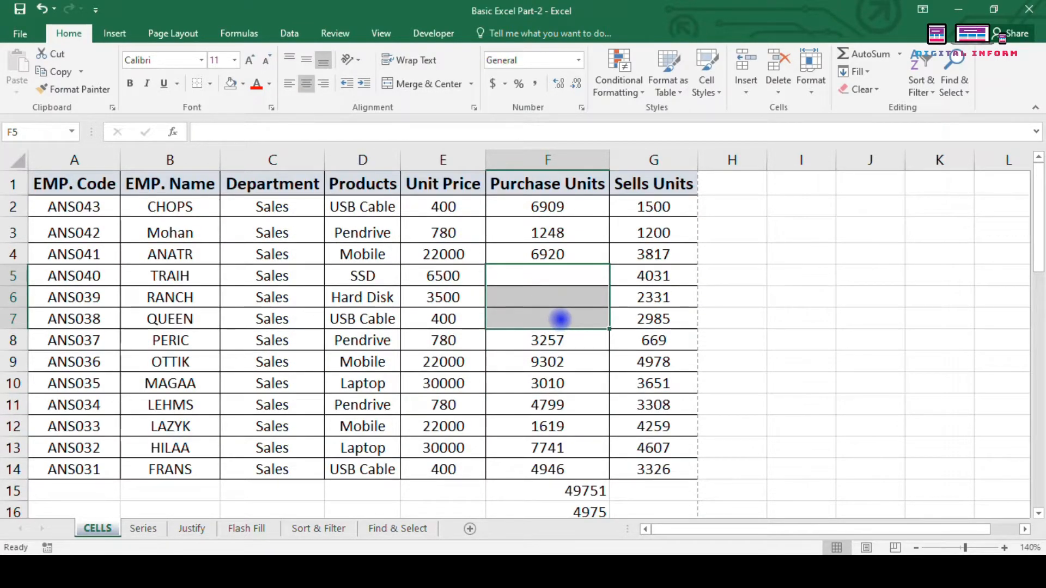
type("563")
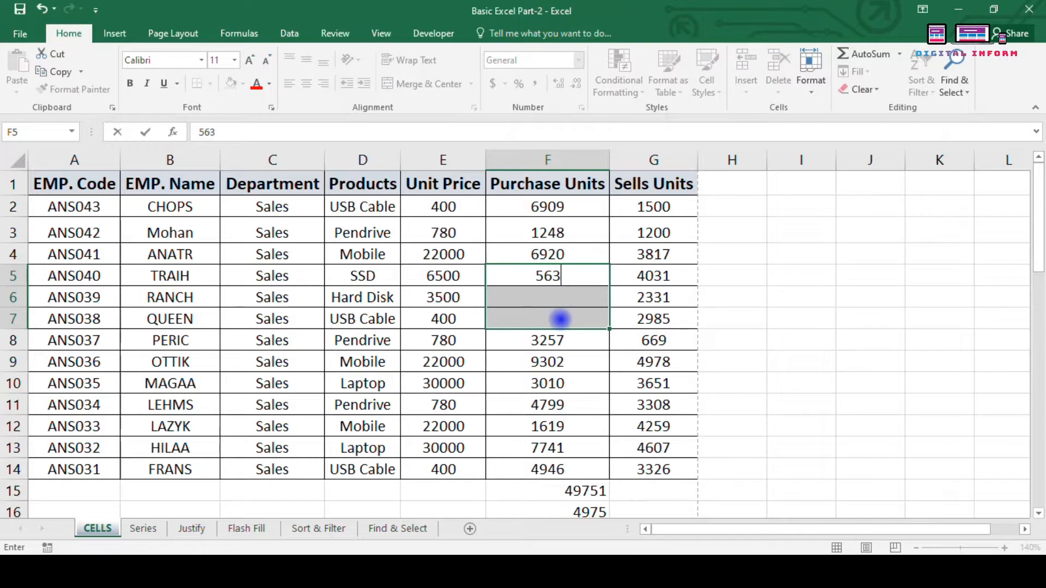
key("ctrl+Return")
scroll(561, 320, "down", 1)
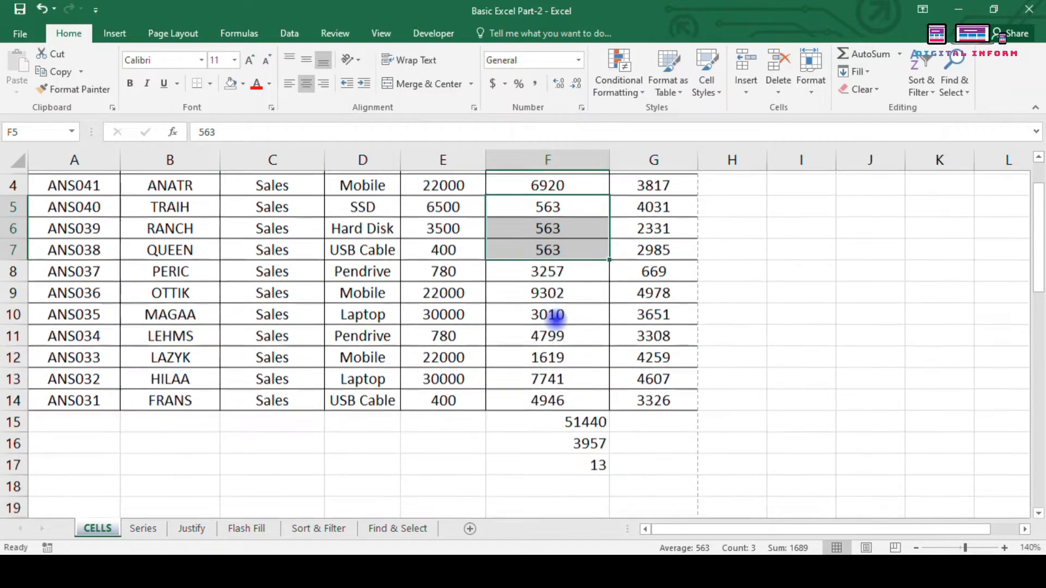
left_click(574, 465)
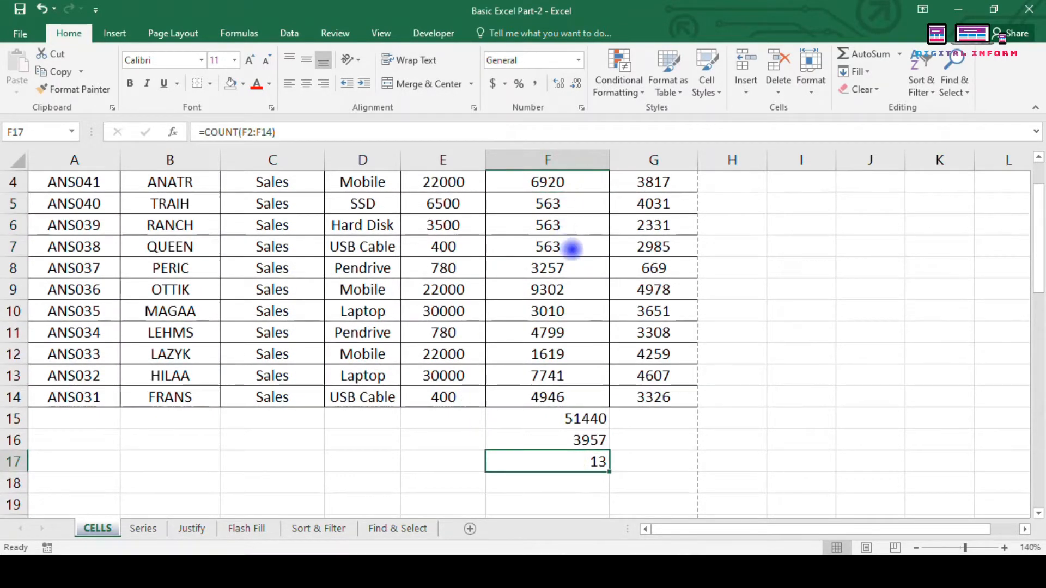
scroll(571, 249, "up", 1)
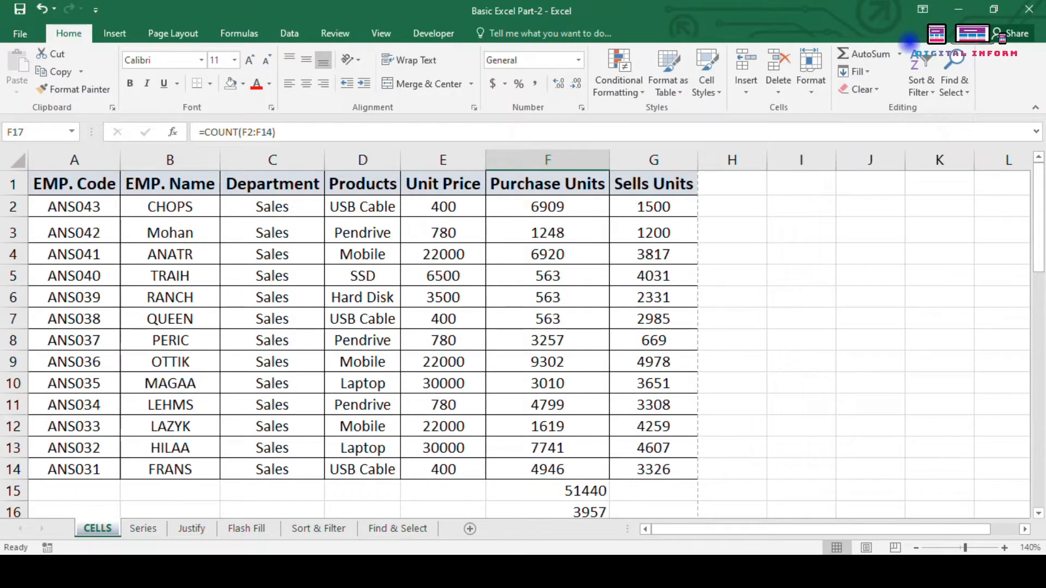
Step: Insert =MAX(G2:G14) in G15, showing 4978 as the highest Sells Units value
left_click(900, 53)
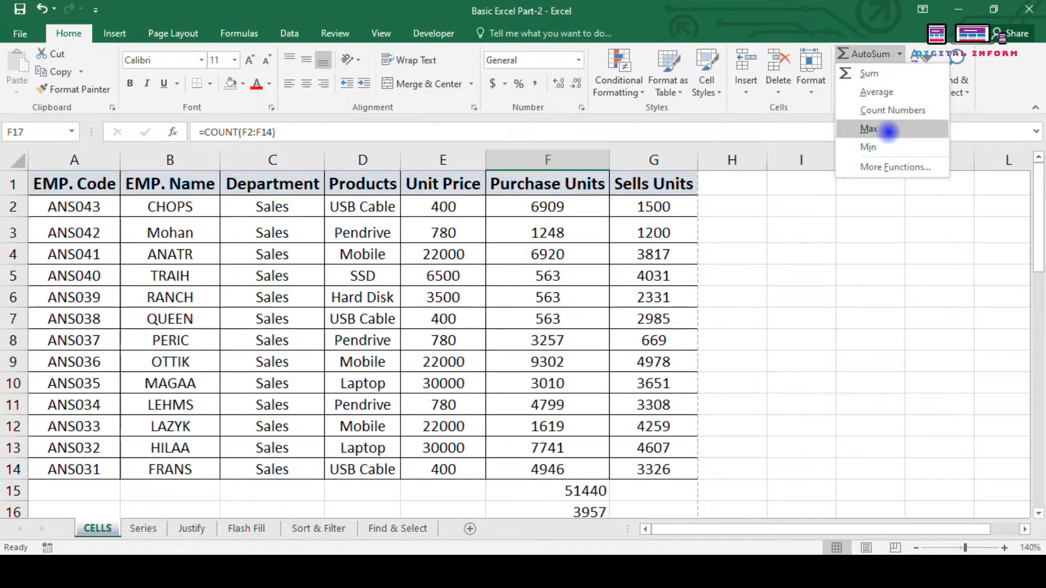
left_click(654, 485)
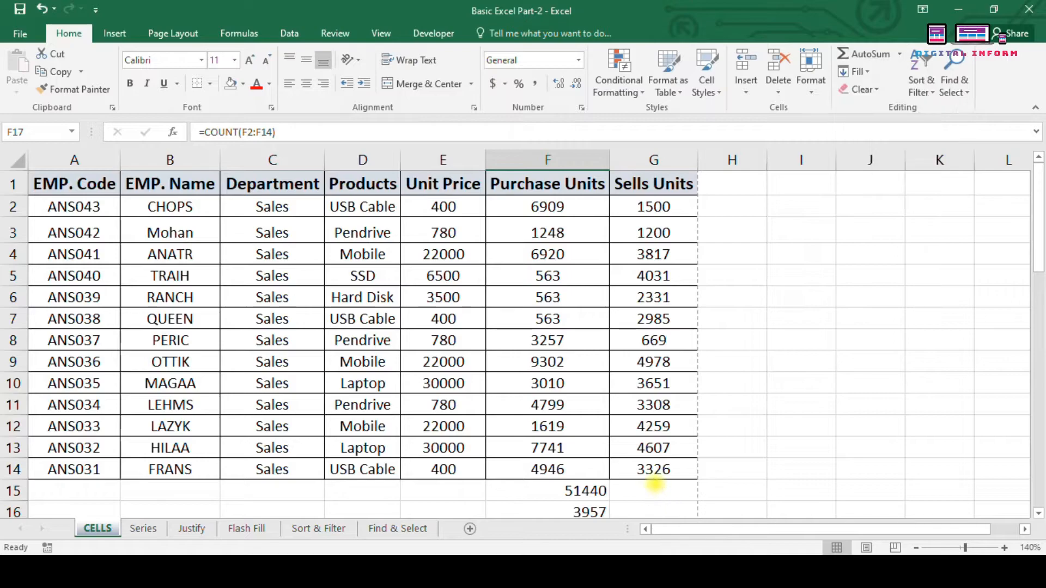
left_click(667, 487)
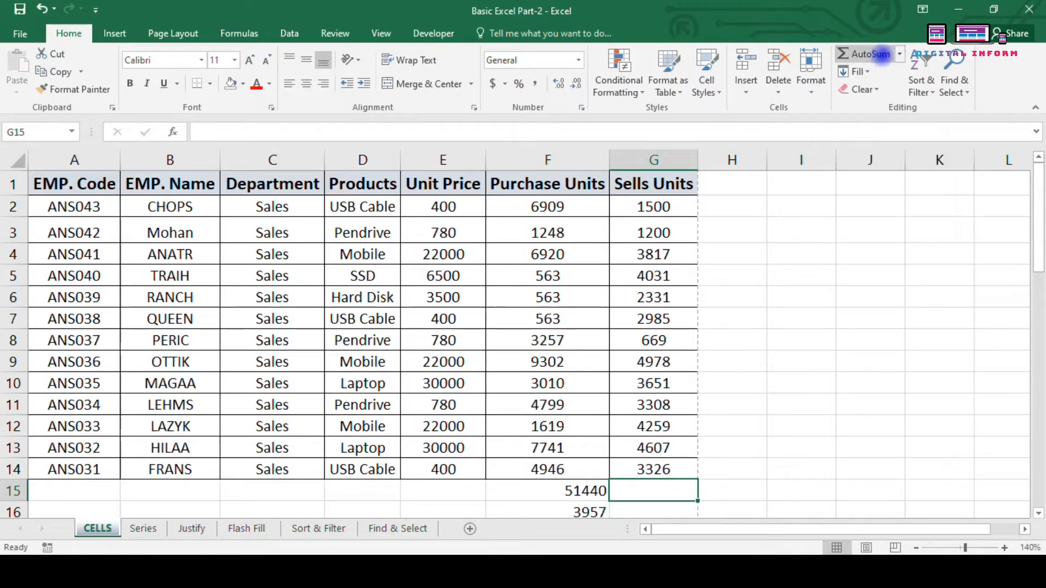
left_click(900, 53)
left_click(883, 127)
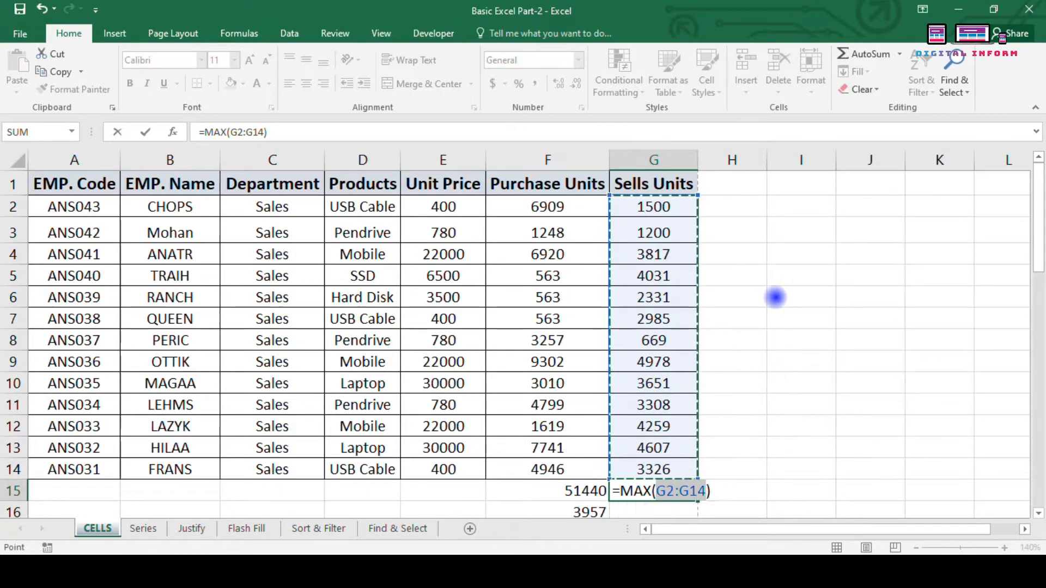
key("Return")
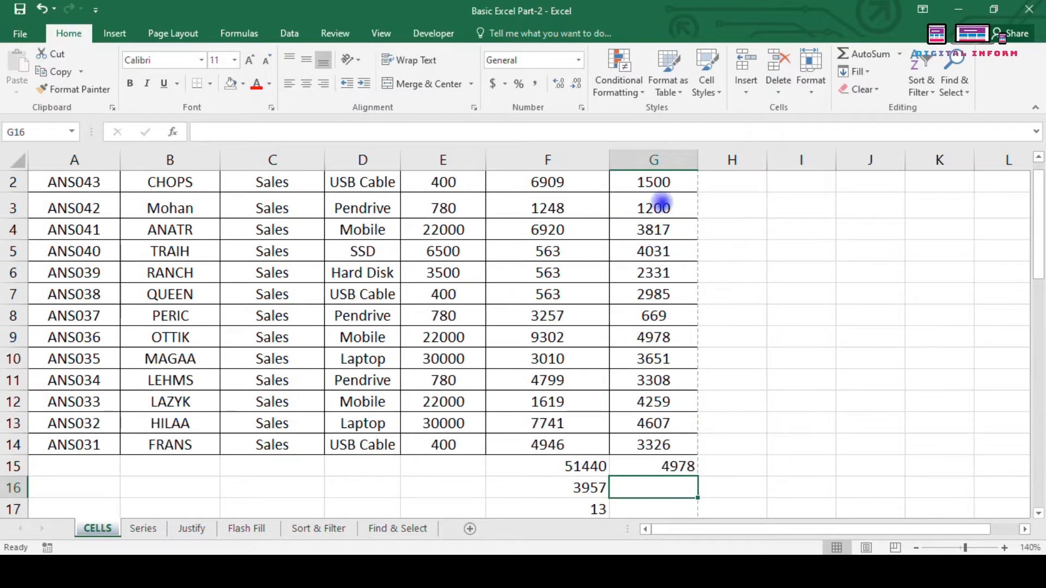
scroll(656, 394, "up", 1)
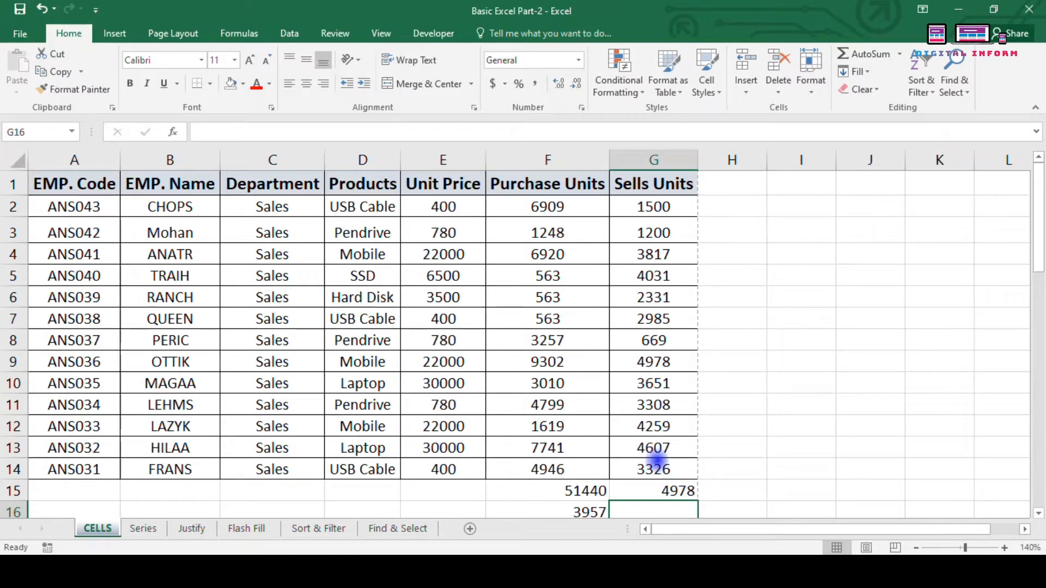
left_click(644, 362)
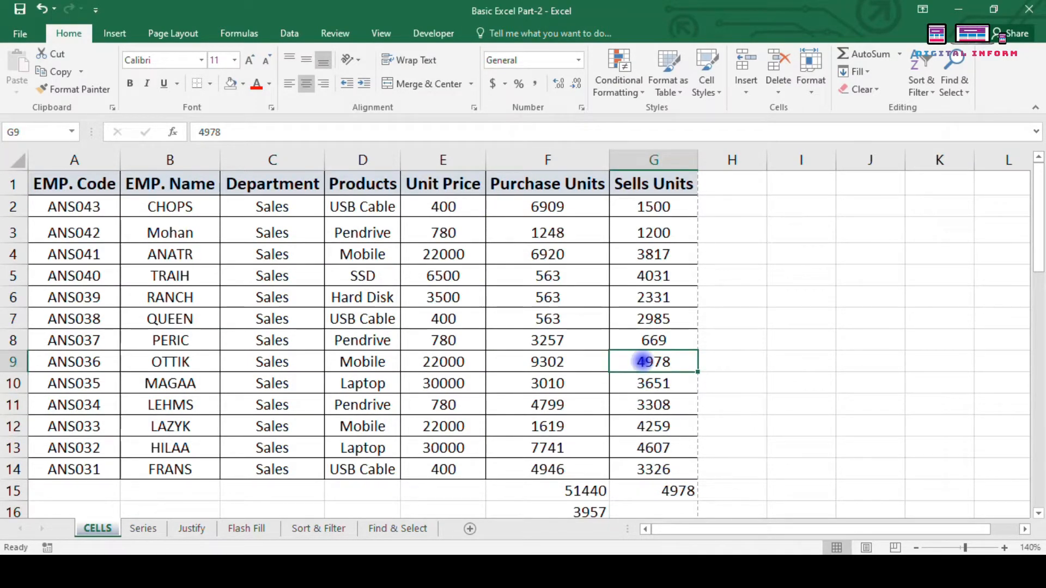
scroll(676, 468, "down", 1)
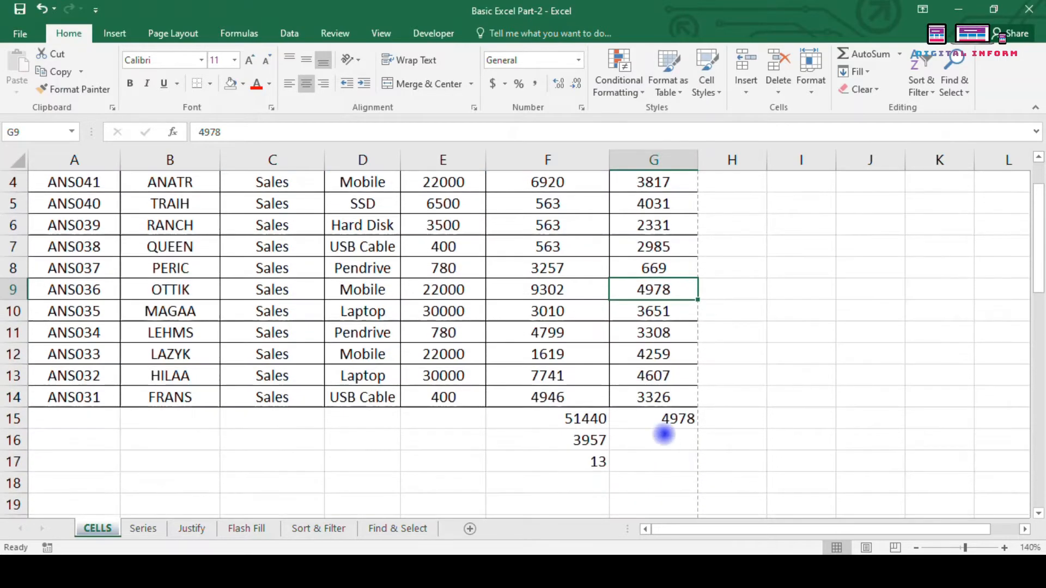
left_click(666, 436)
Step: Insert =MIN in G16 with its range corrected to G2:G14, showing 669
left_click(900, 53)
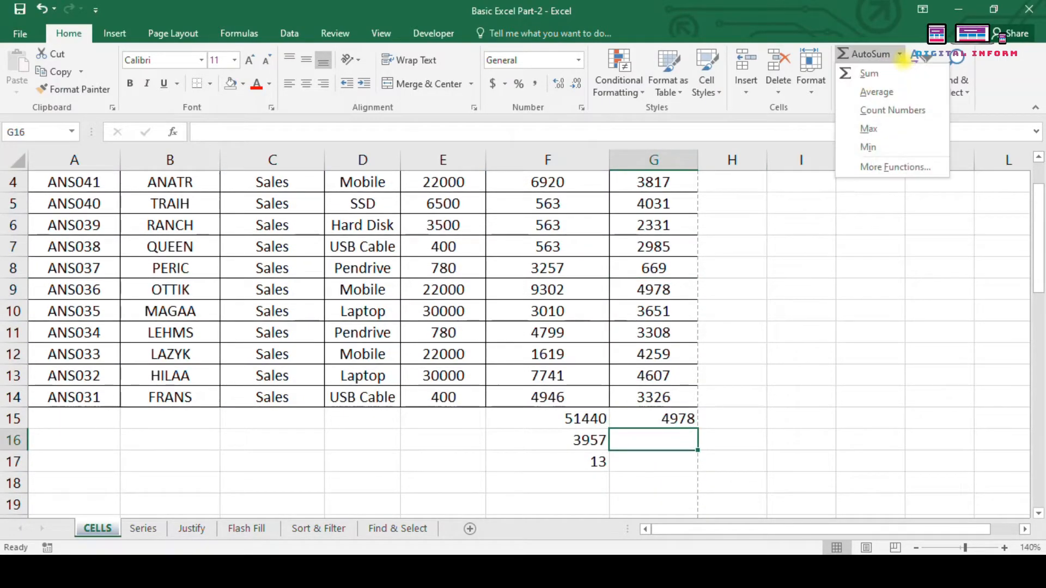
left_click(890, 142)
scroll(731, 425, "up", 1)
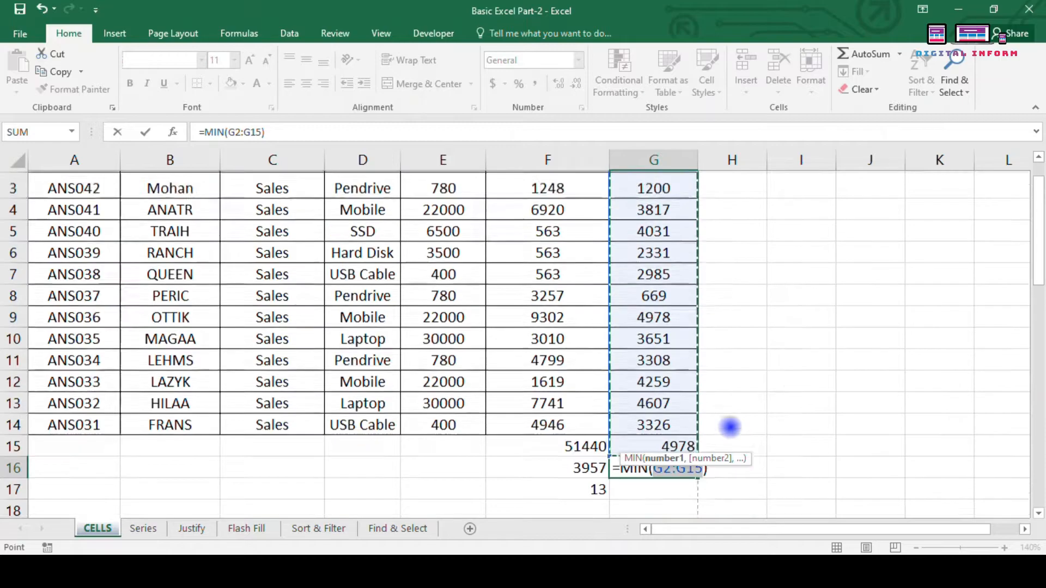
left_click_drag(661, 206, 681, 454)
key("Return")
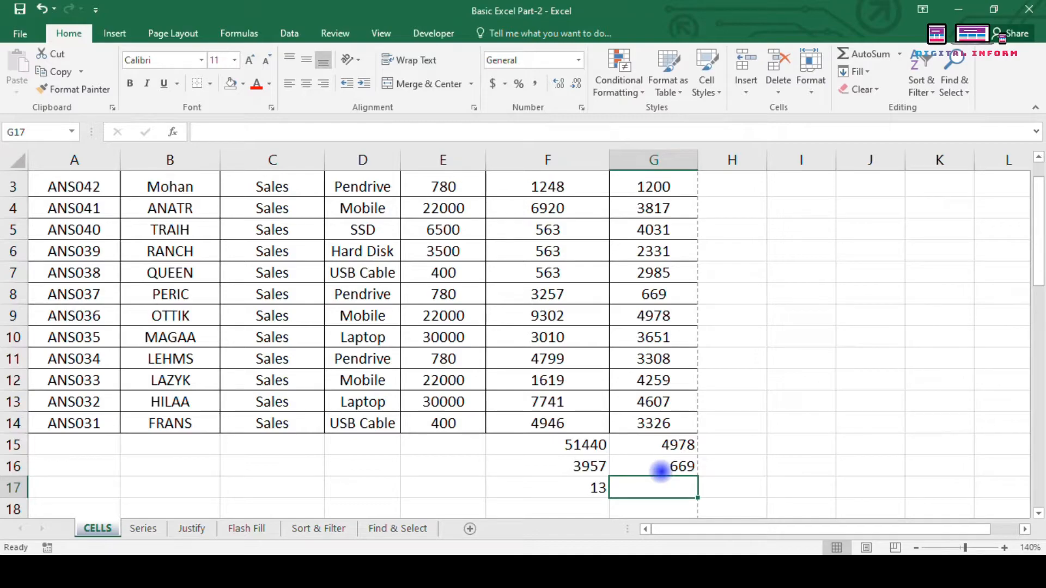
scroll(661, 469, "up", 1)
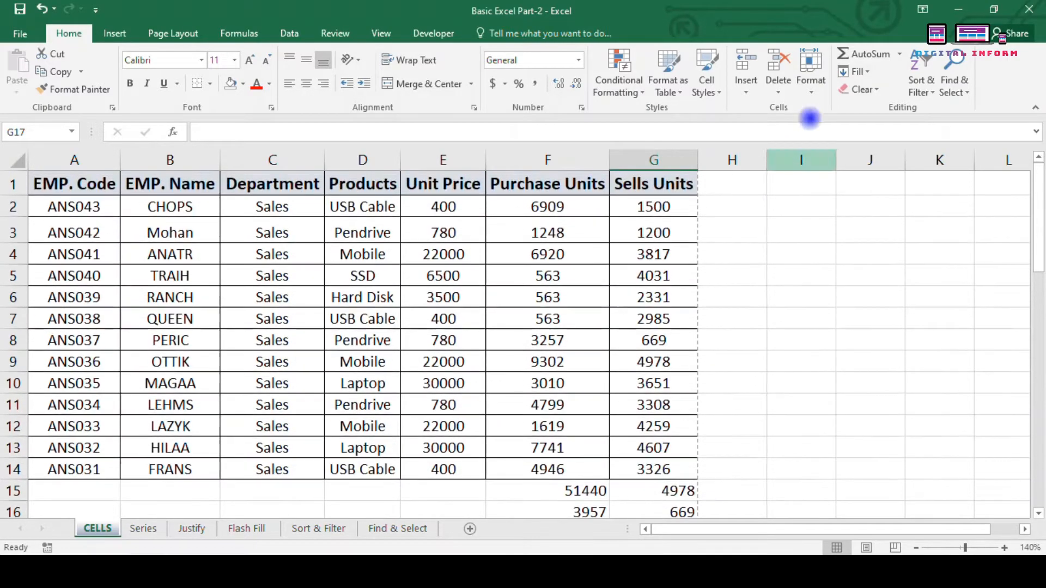
left_click(900, 52)
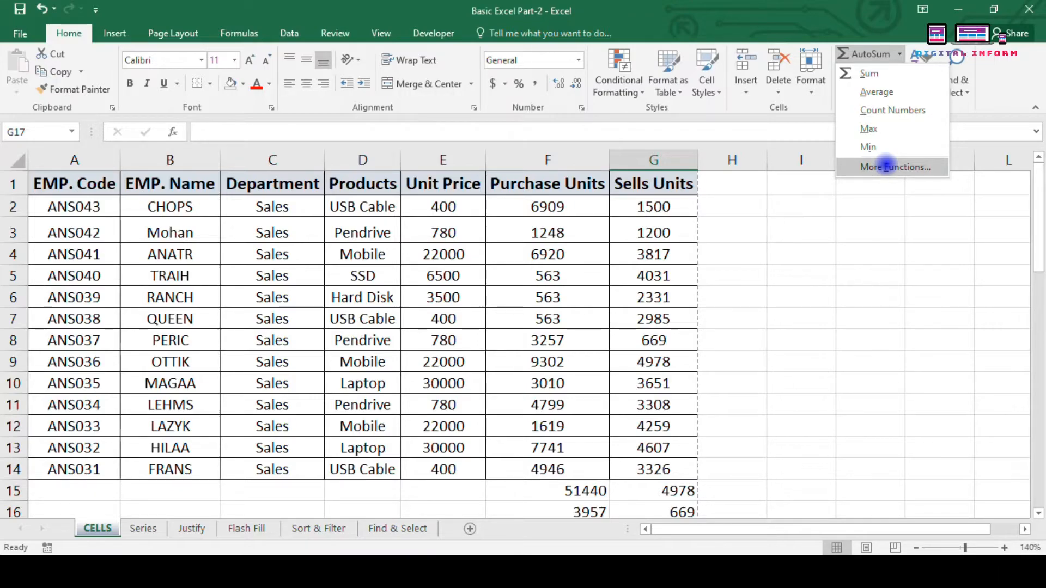
left_click(779, 264)
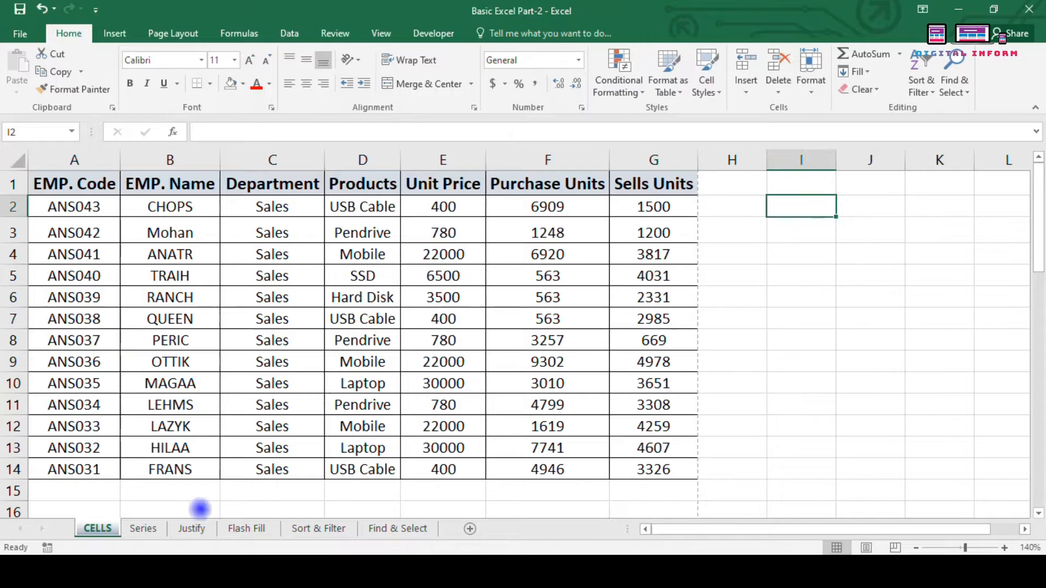
left_click(143, 528)
left_click(561, 188)
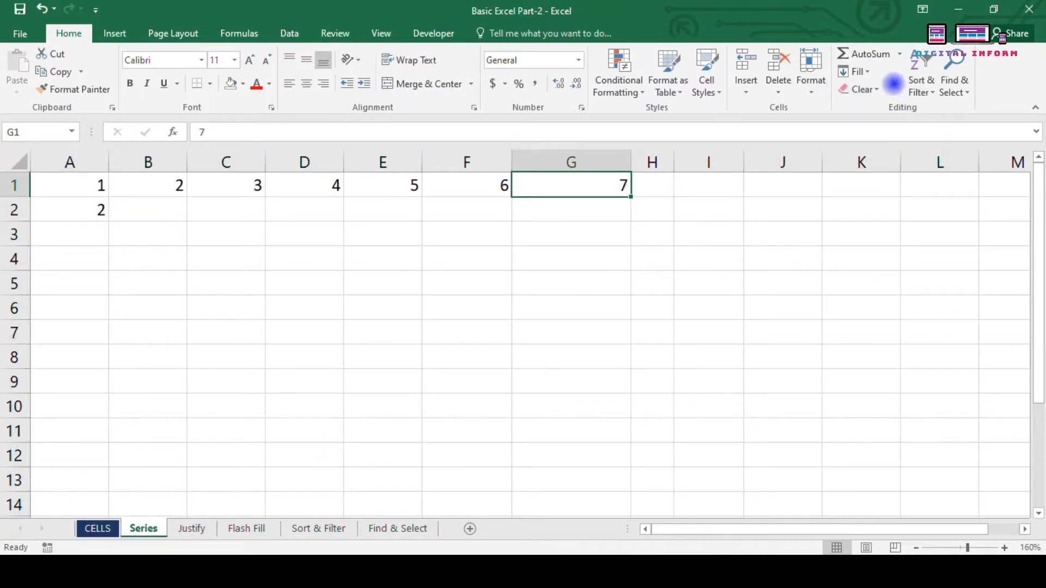
left_click(869, 71)
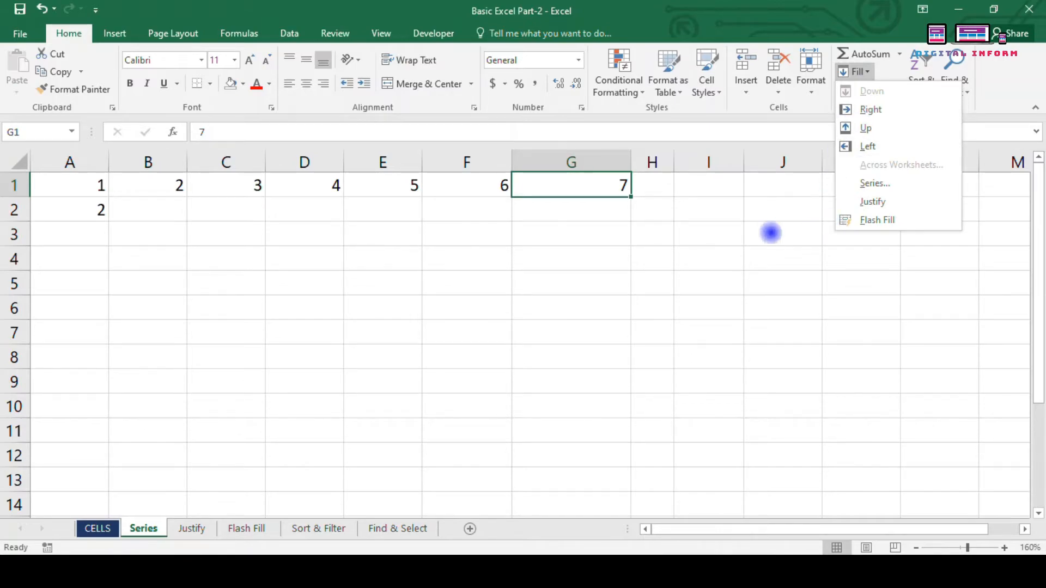
left_click(347, 331)
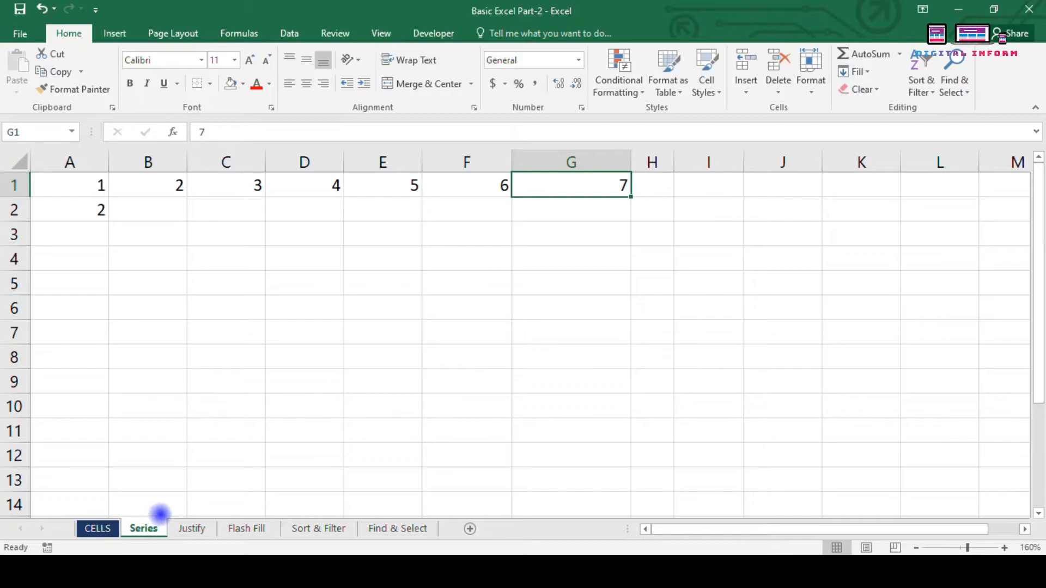
left_click(864, 72)
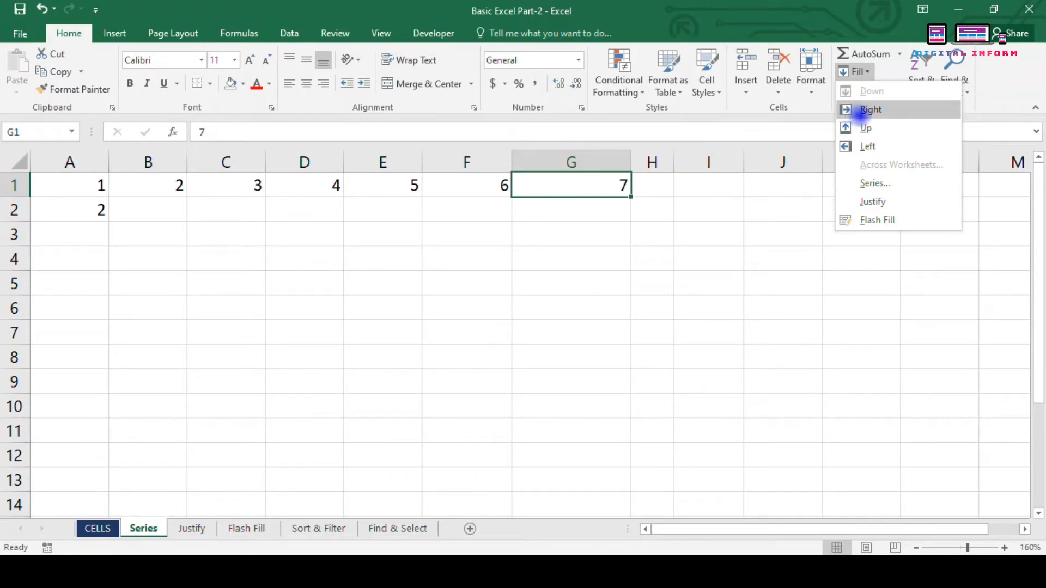
left_click(610, 278)
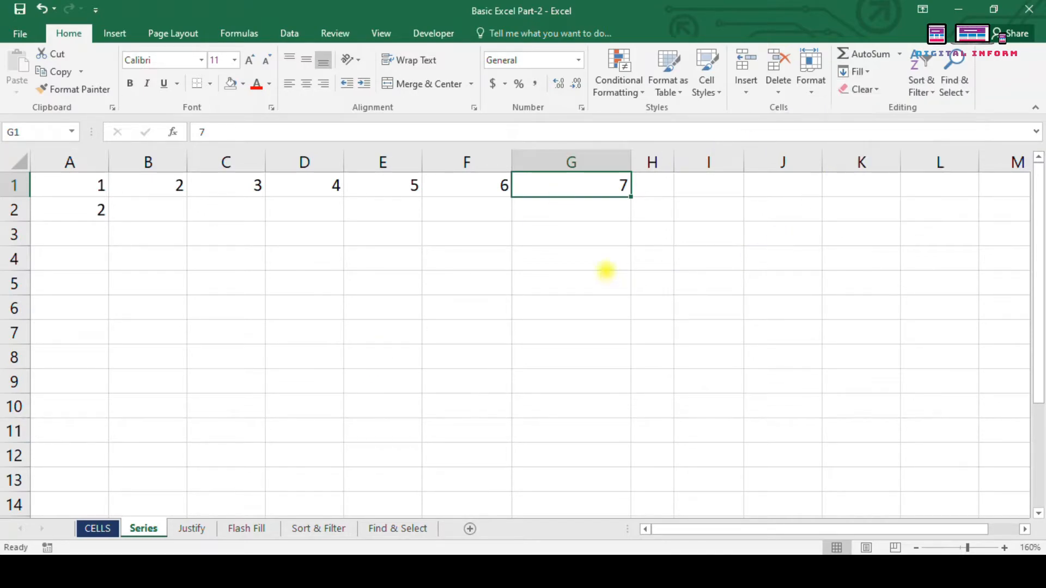
left_click(572, 259)
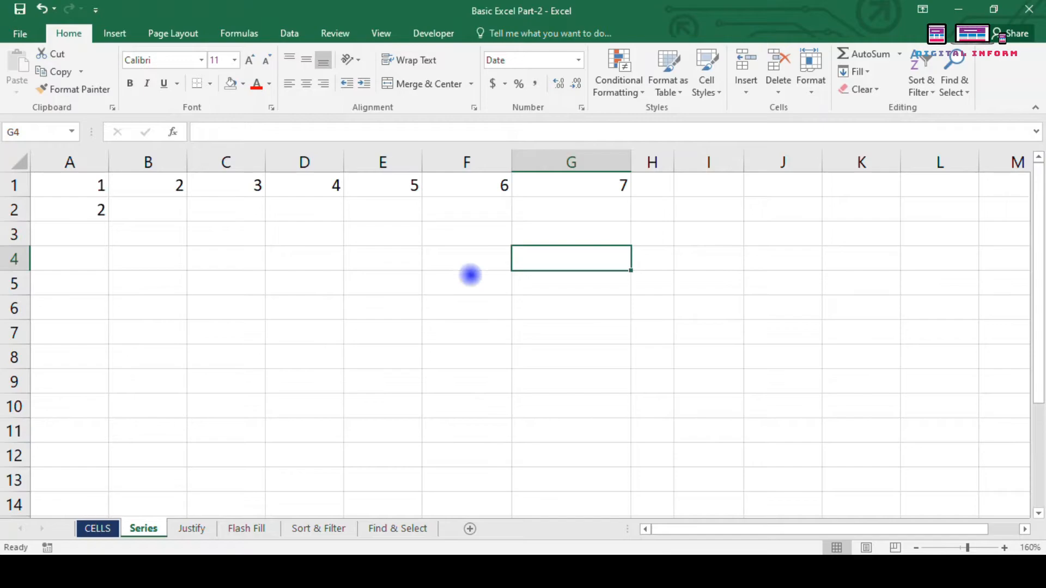
Step: Enter 25632 in E5 and use Fill Down to copy it into E6
left_click(361, 287)
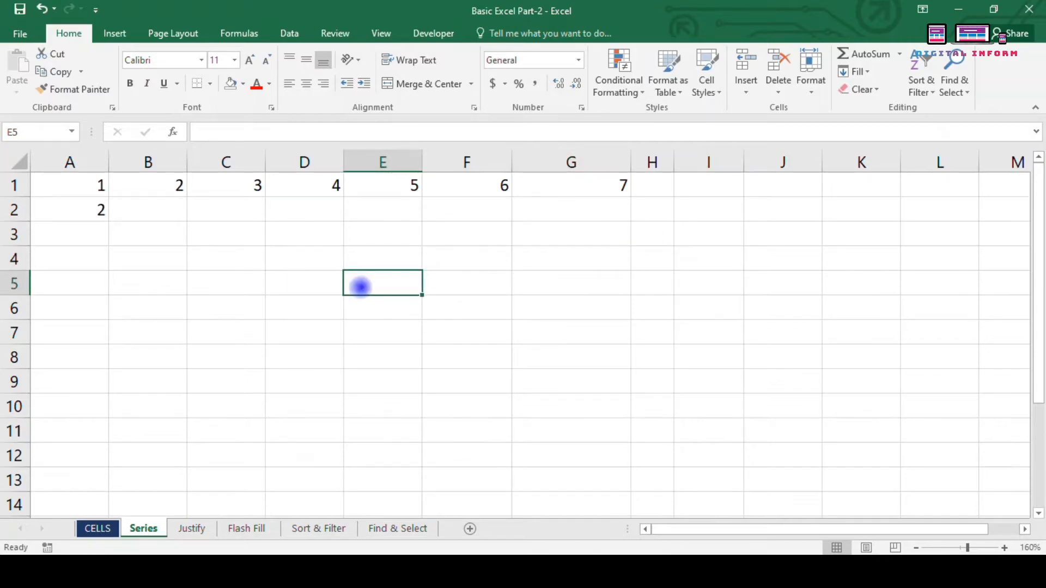
type("25632")
key("Return")
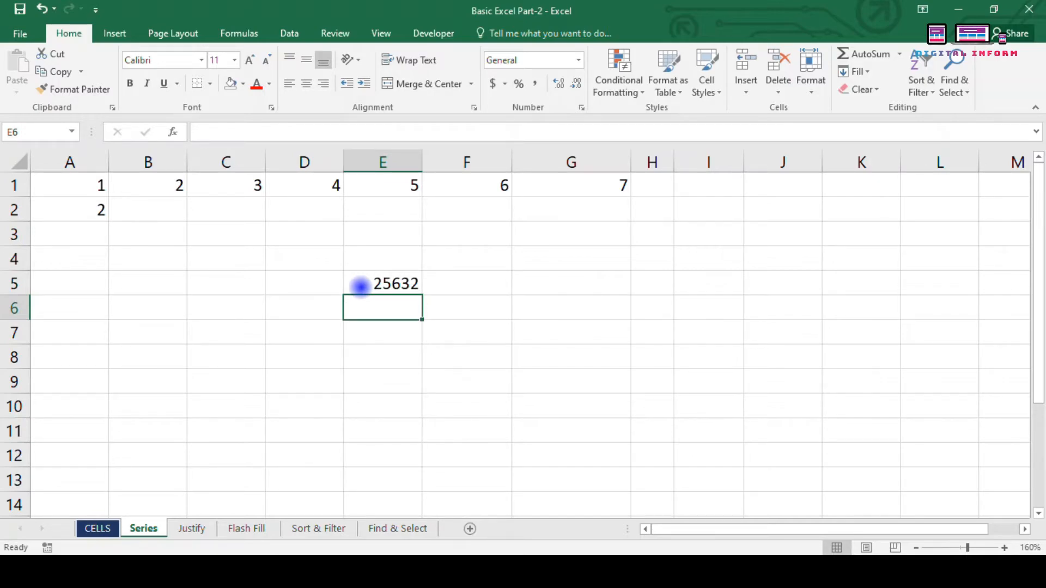
left_click(390, 281)
left_click(406, 315)
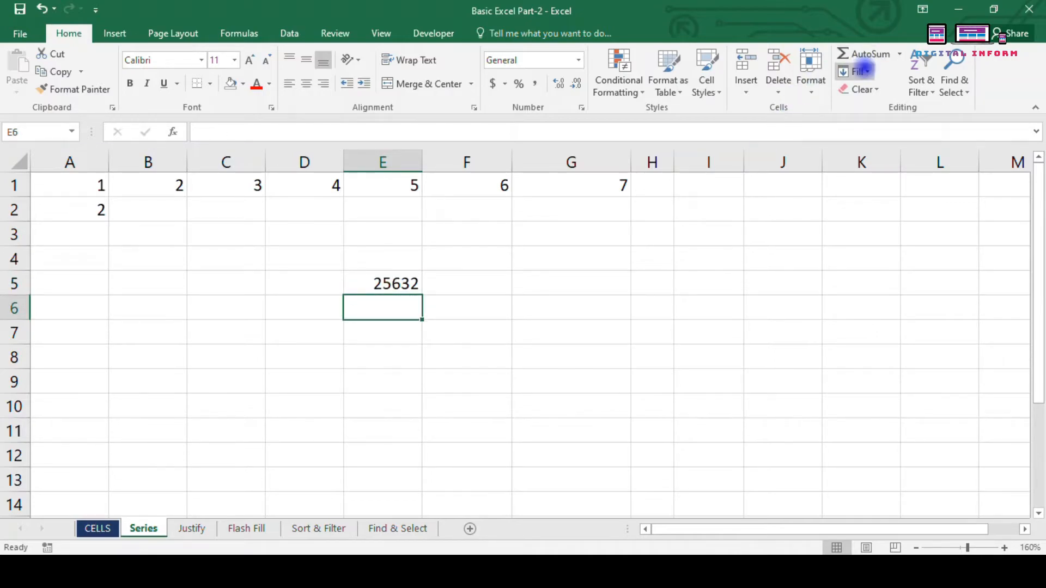
left_click(858, 72)
left_click(874, 91)
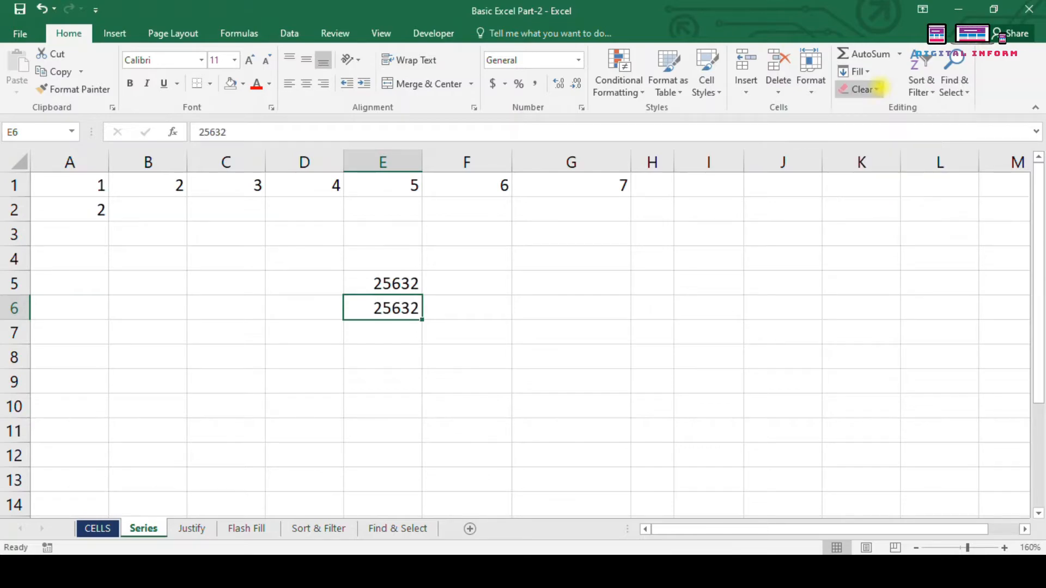
left_click(409, 285)
double_click(411, 285)
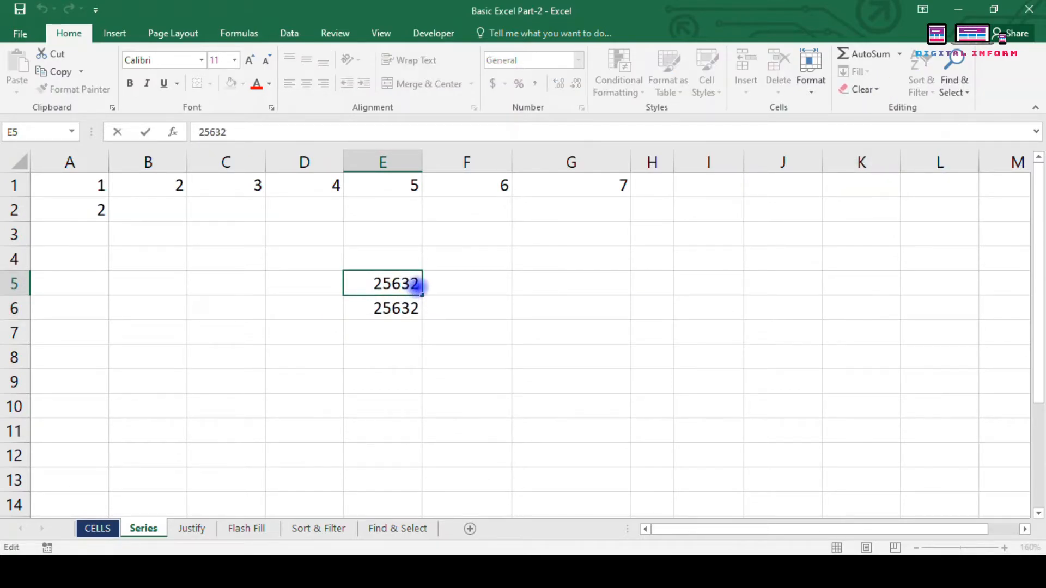
Step: Replace E5 with =SUM(C1:G1) and fill the formula down into E6
left_click_drag(417, 285, 364, 293)
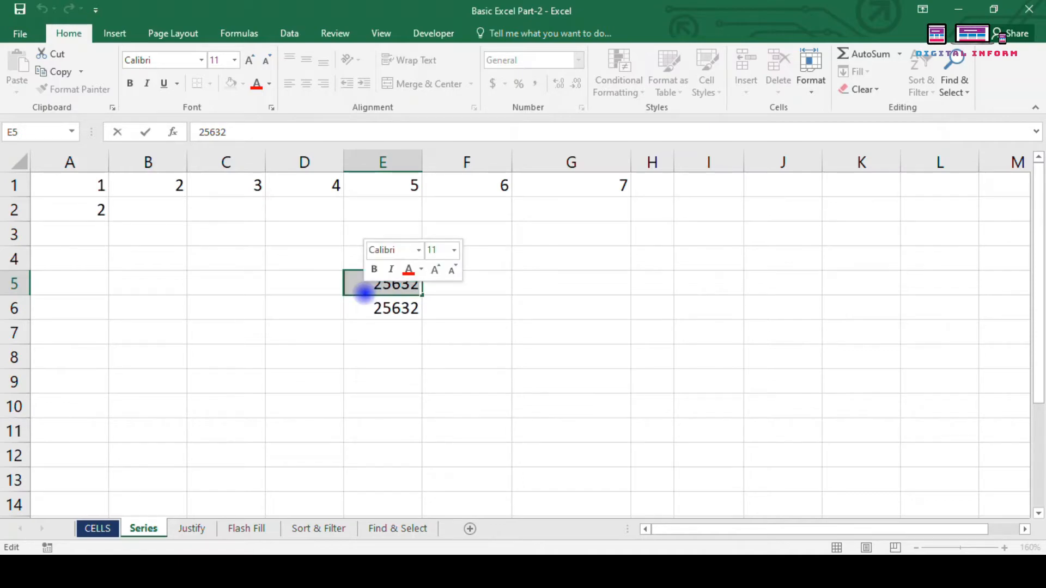
type("=sum")
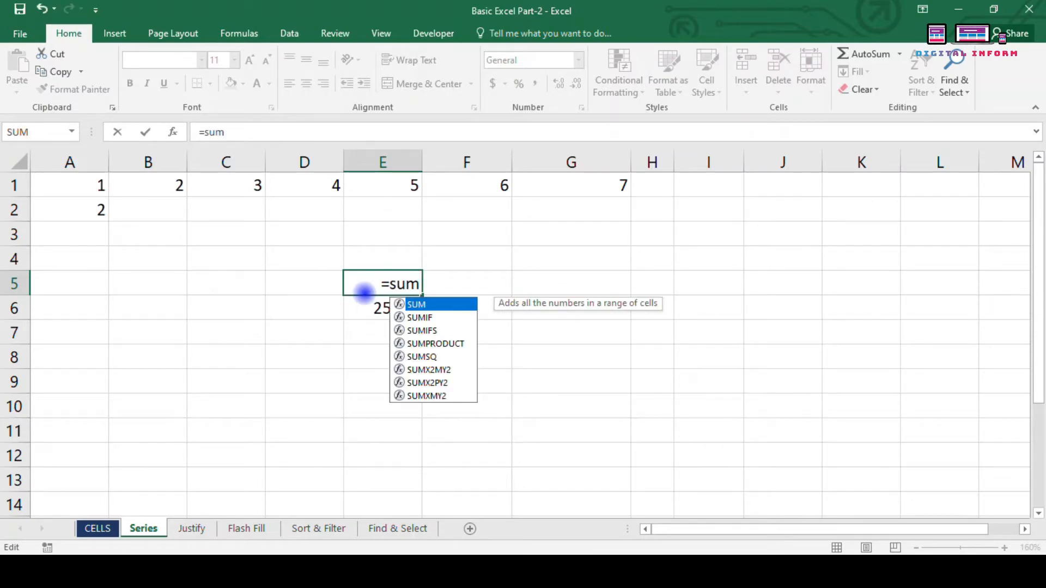
key("Tab")
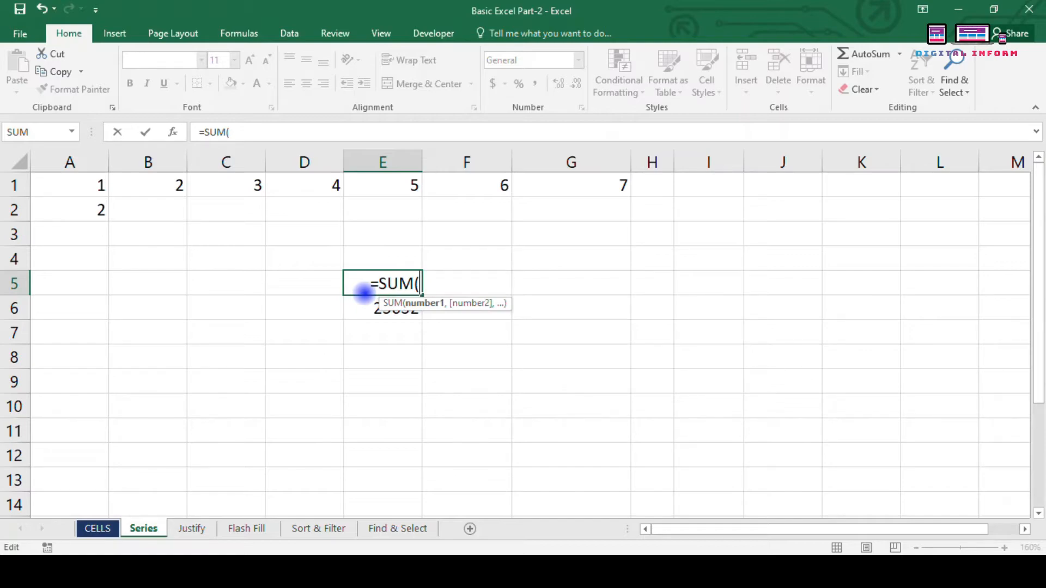
left_click_drag(212, 188, 561, 170)
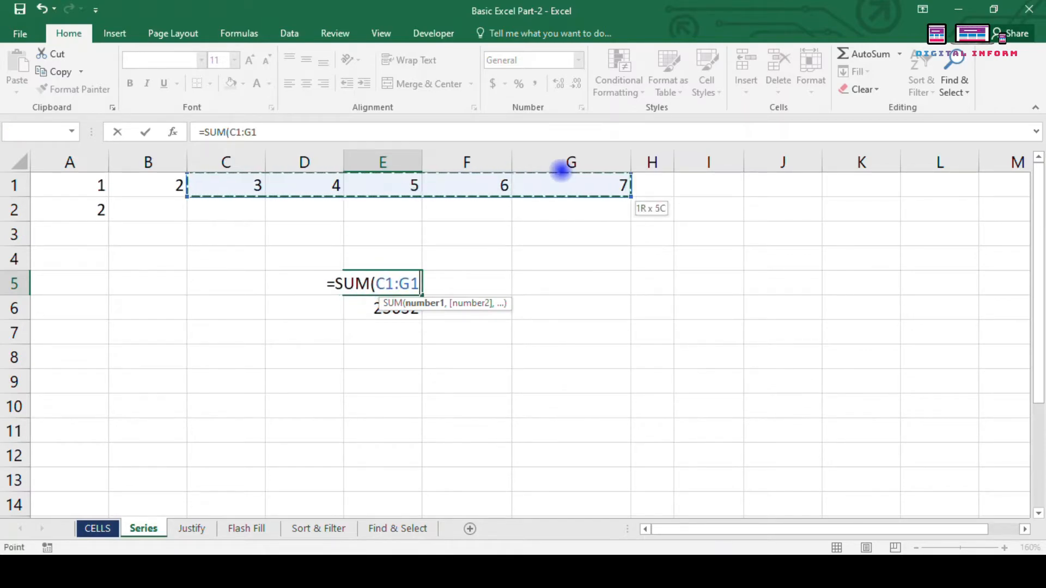
key("Return")
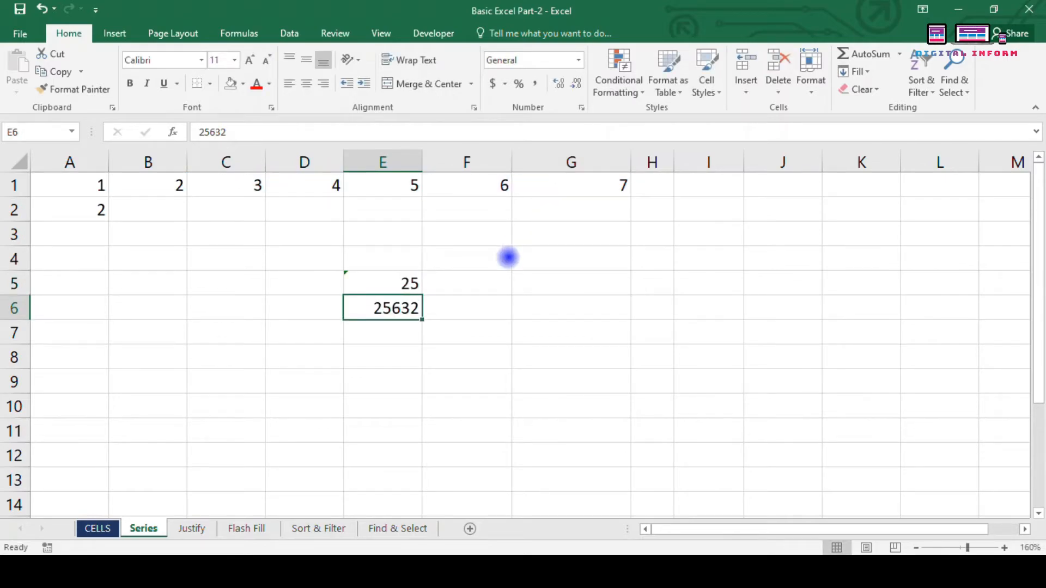
left_click(877, 71)
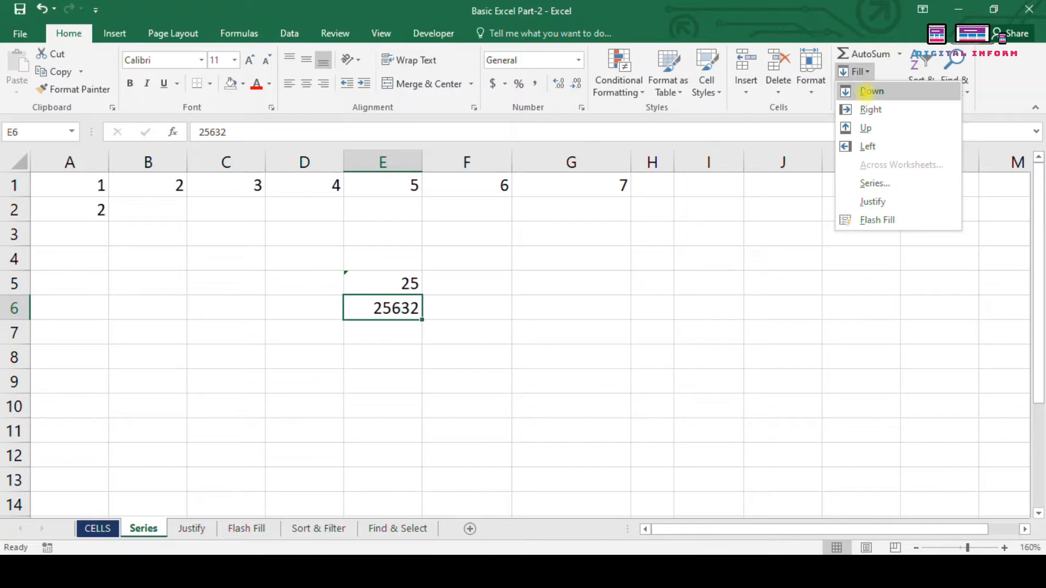
left_click(872, 91)
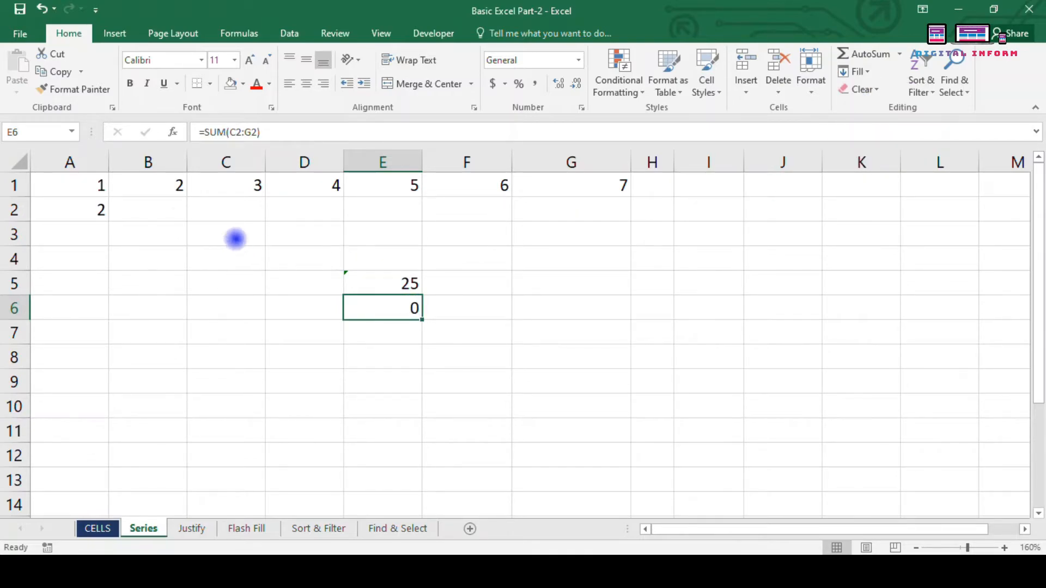
Step: Compare E6's shifted =SUM(C2:G2) with E5's formula, noting row 2 is empty
left_click(170, 217)
left_click(395, 299)
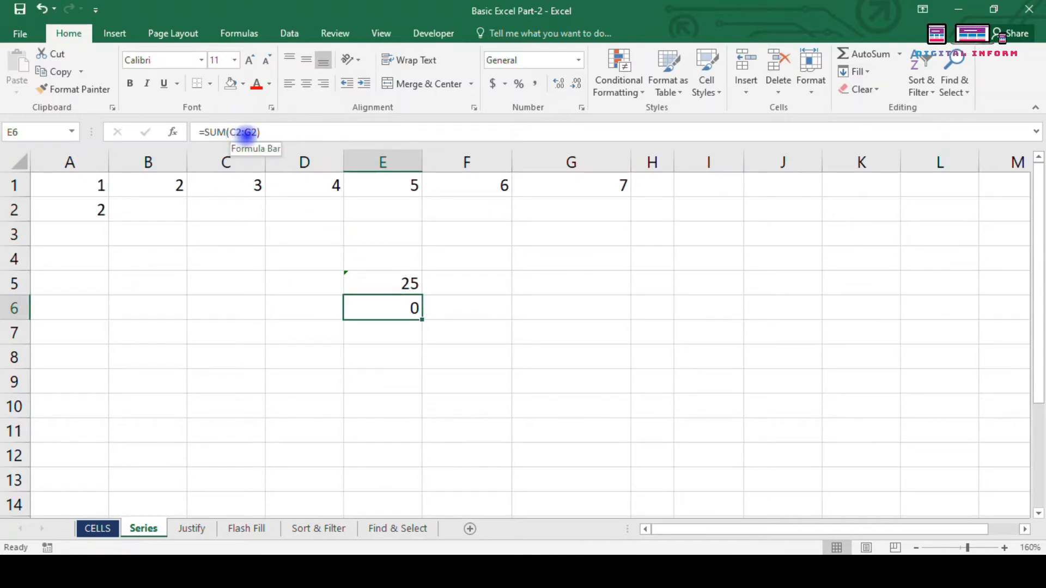
left_click(242, 209)
left_click(411, 274)
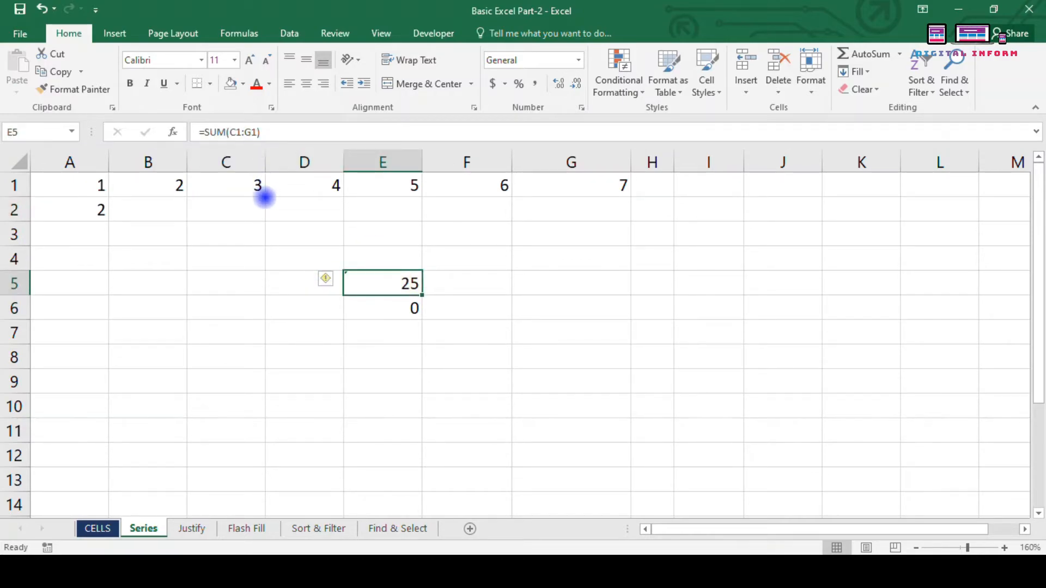
left_click(390, 312)
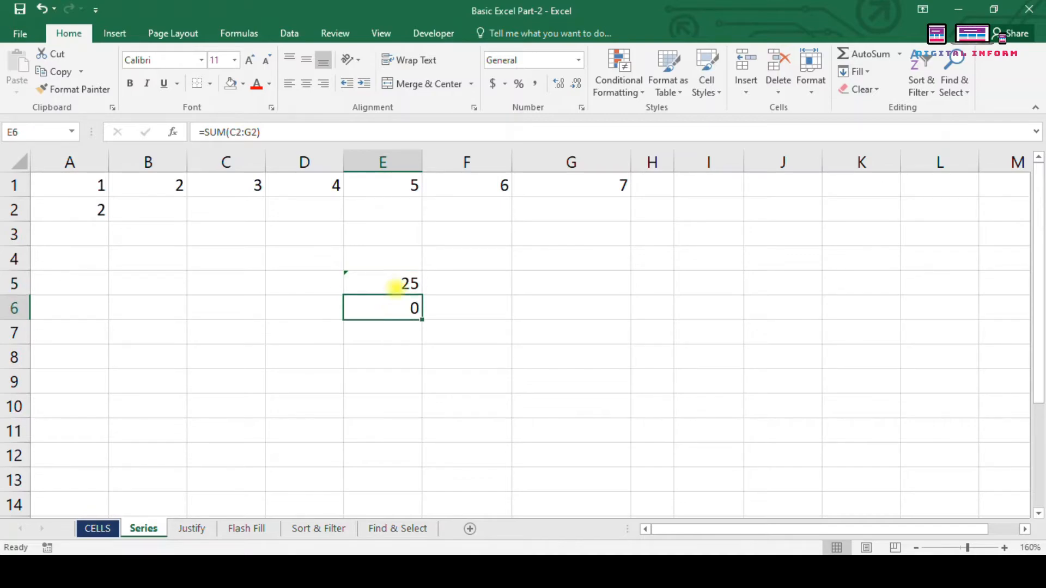
left_click(392, 288)
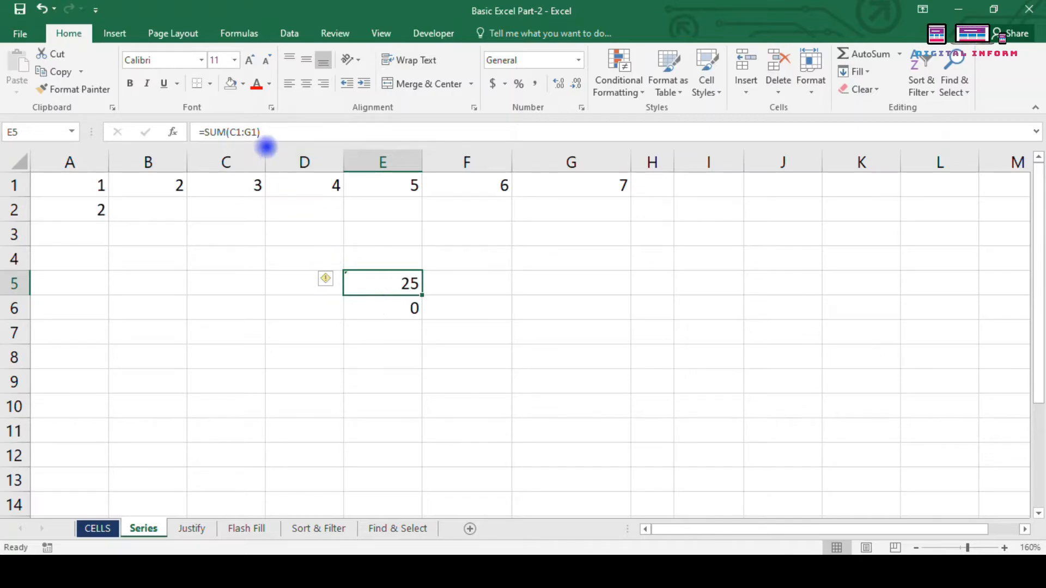
Step: Make E5's reference absolute as =SUM($C$1:$G$1) and fill it down into E6
left_click(254, 132)
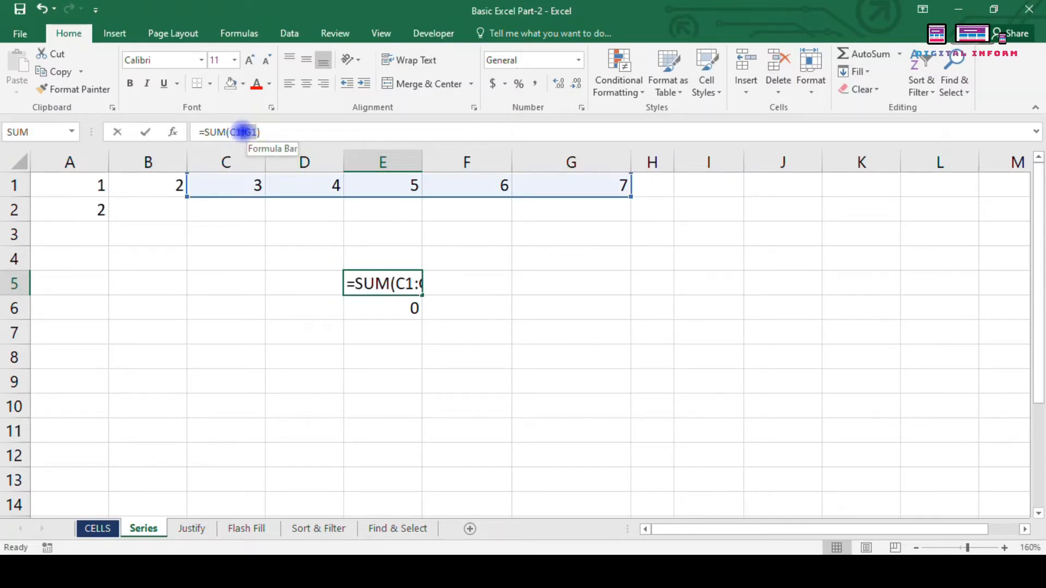
left_click_drag(233, 131, 250, 132)
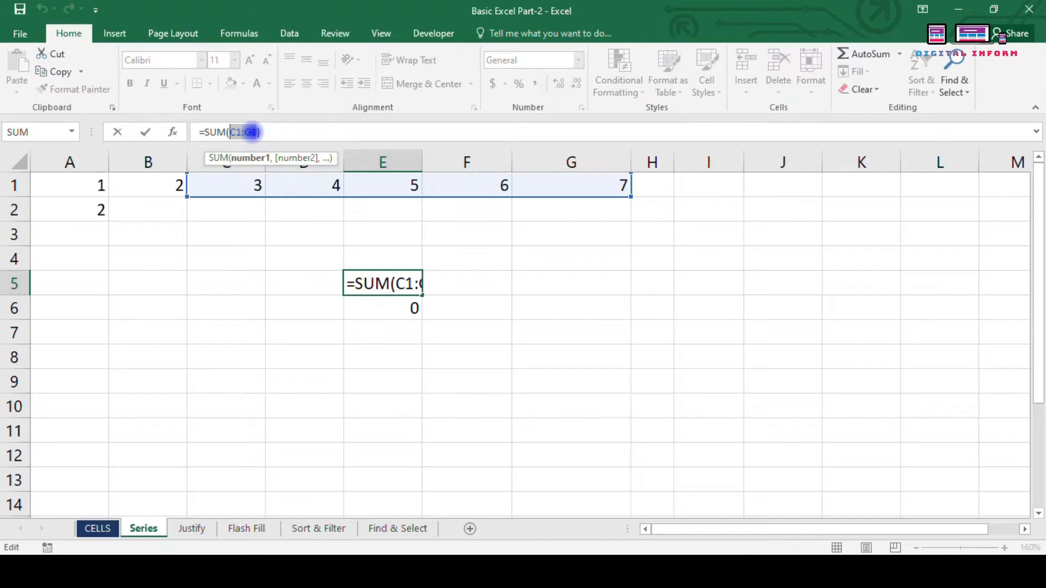
key("F4")
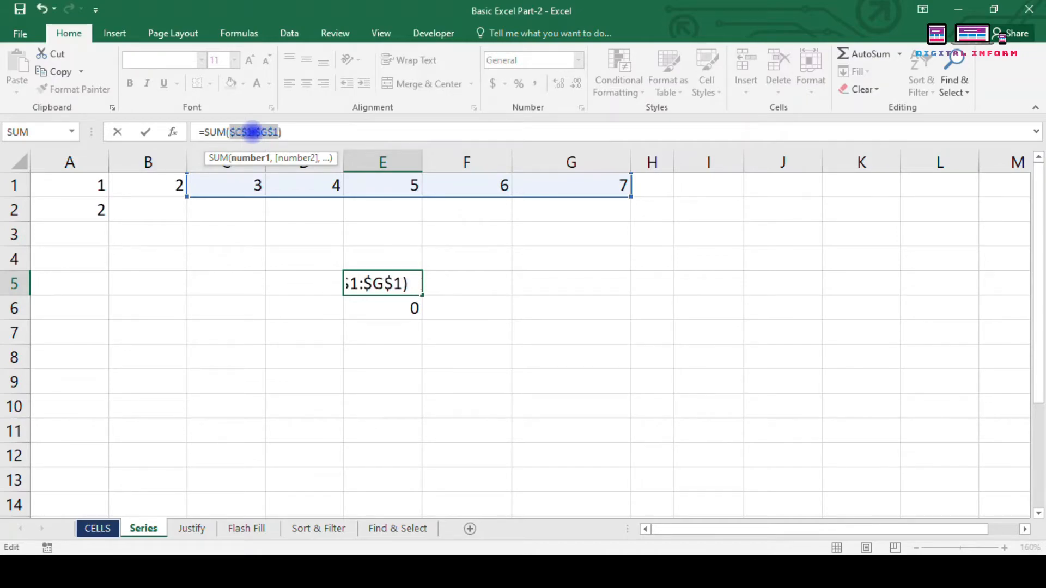
key("Return")
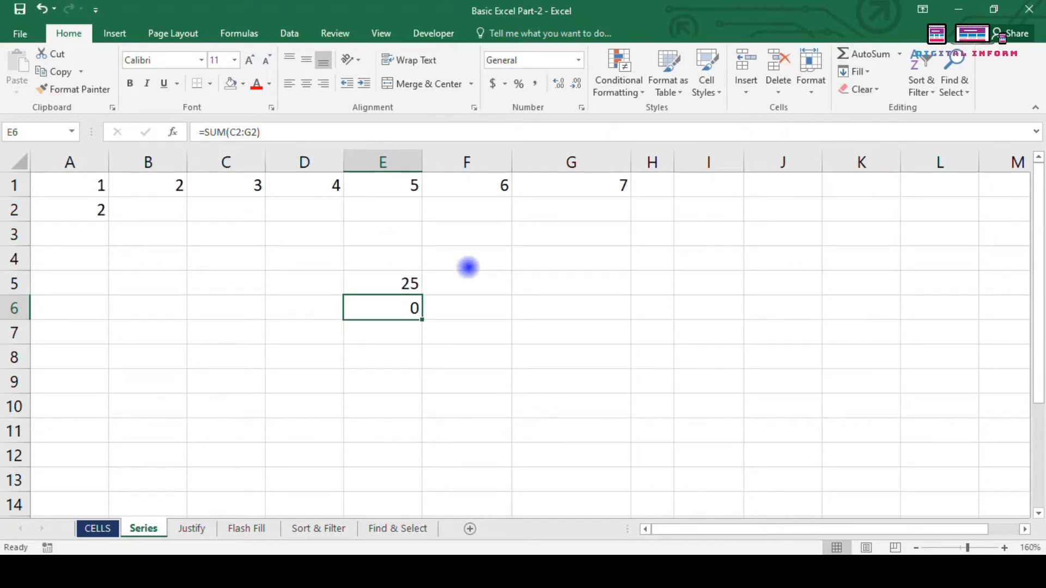
left_click(853, 71)
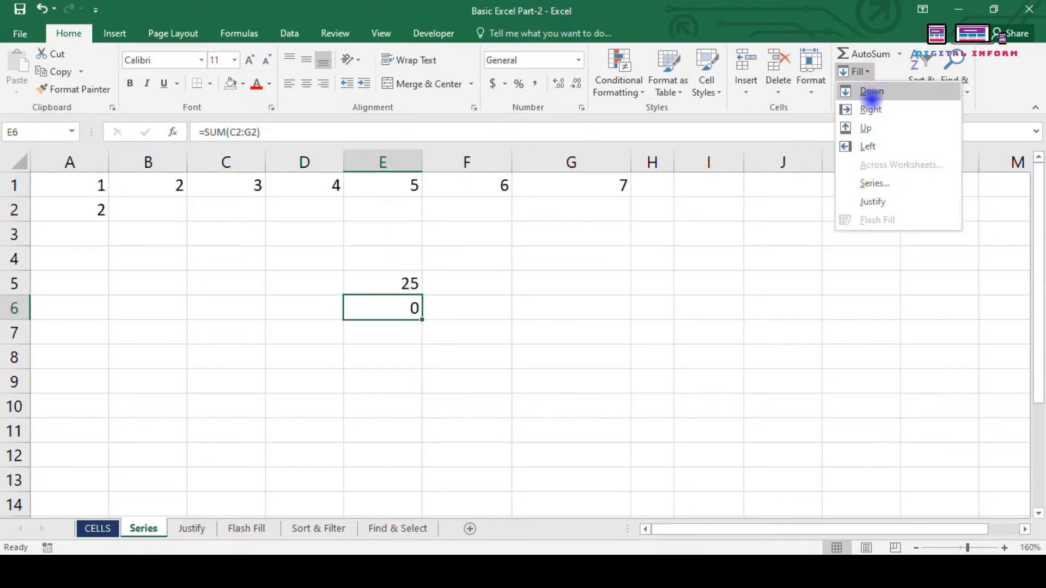
left_click(870, 94)
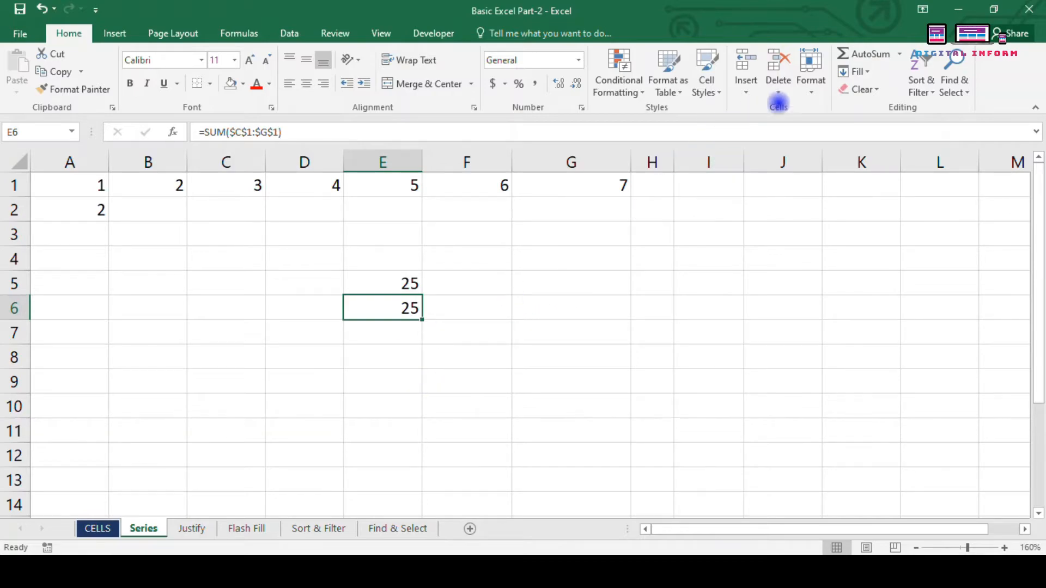
Step: Fill the 25 formula right from E5 into F5
left_click(858, 72)
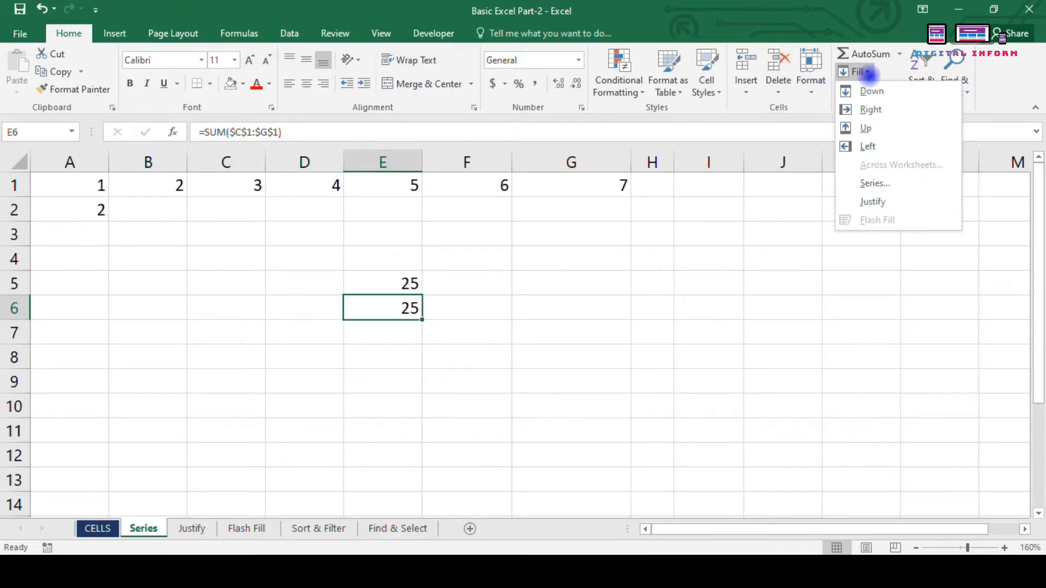
left_click(370, 289)
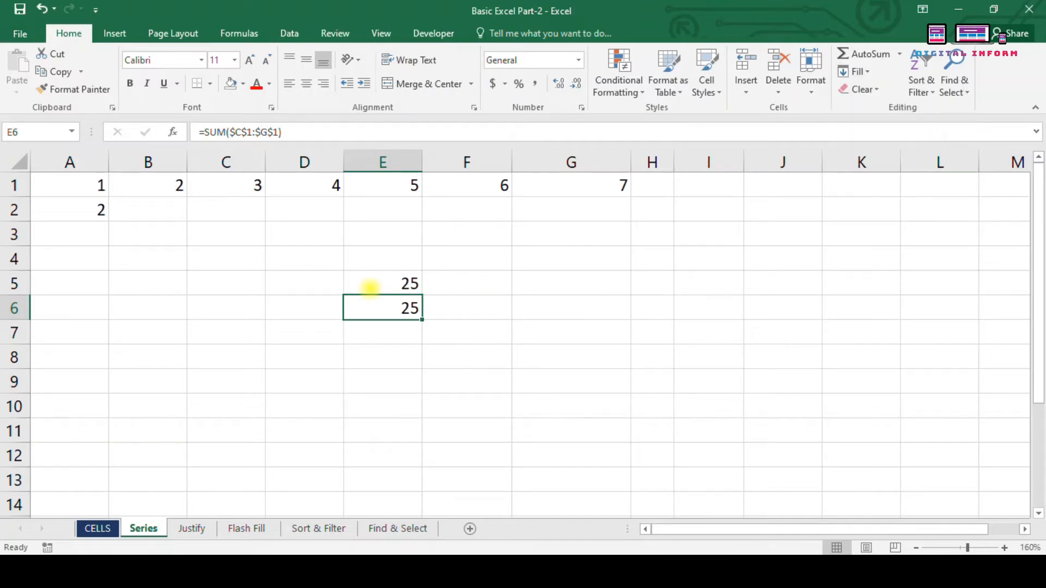
left_click(385, 289)
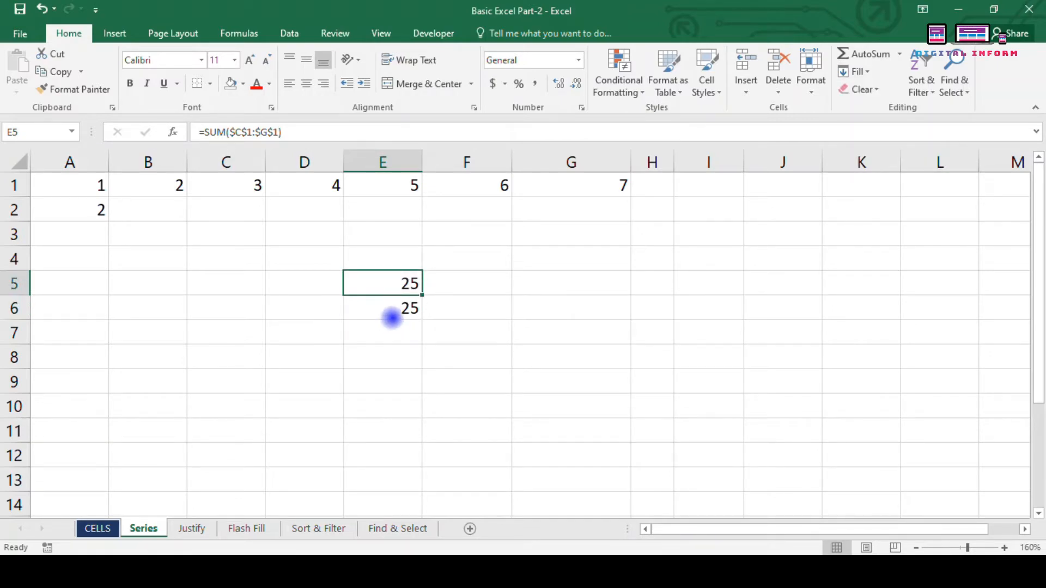
left_click(388, 305)
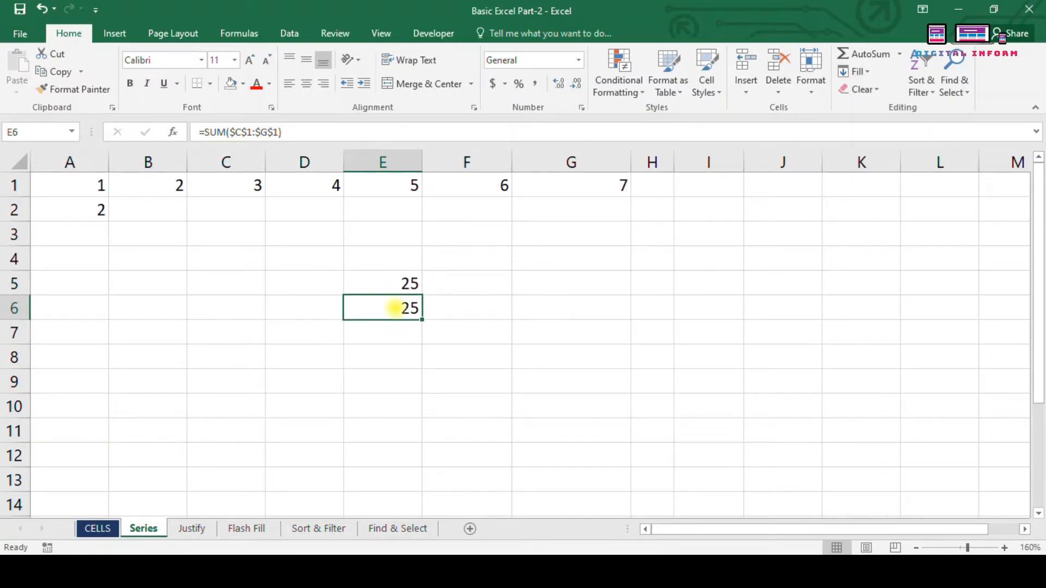
left_click(861, 71)
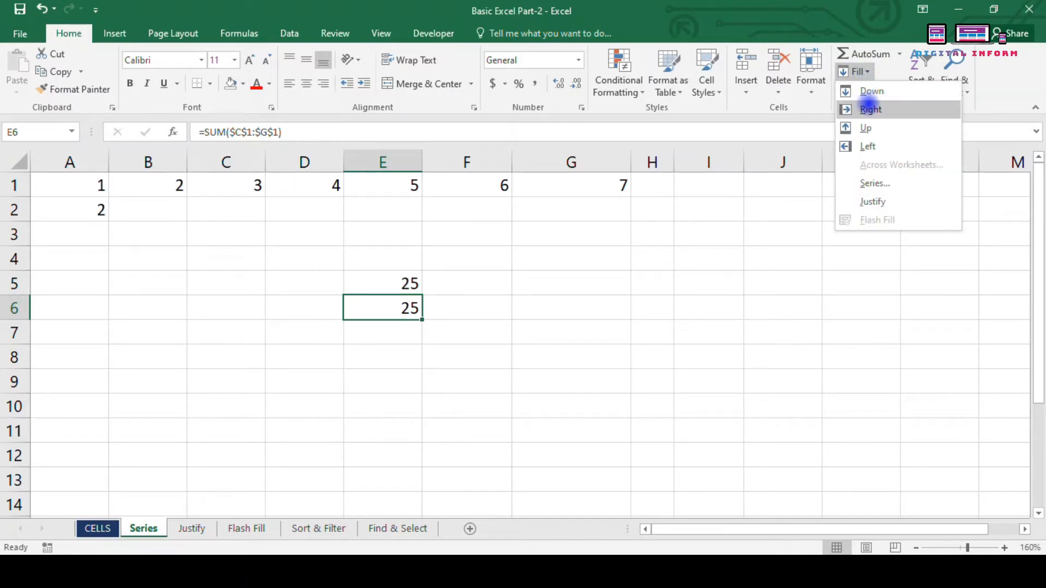
left_click(444, 288)
left_click(443, 280)
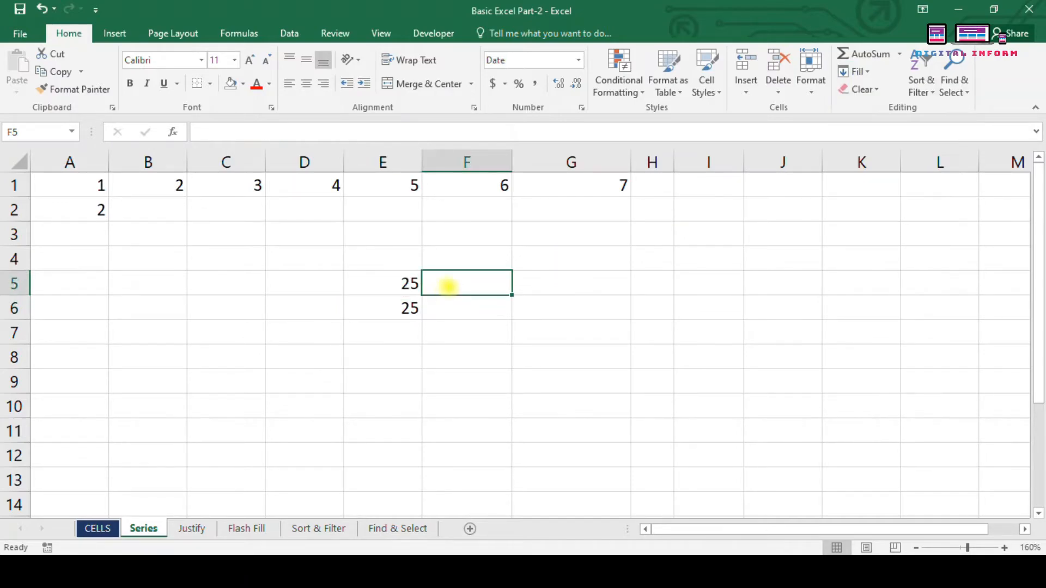
left_click(859, 72)
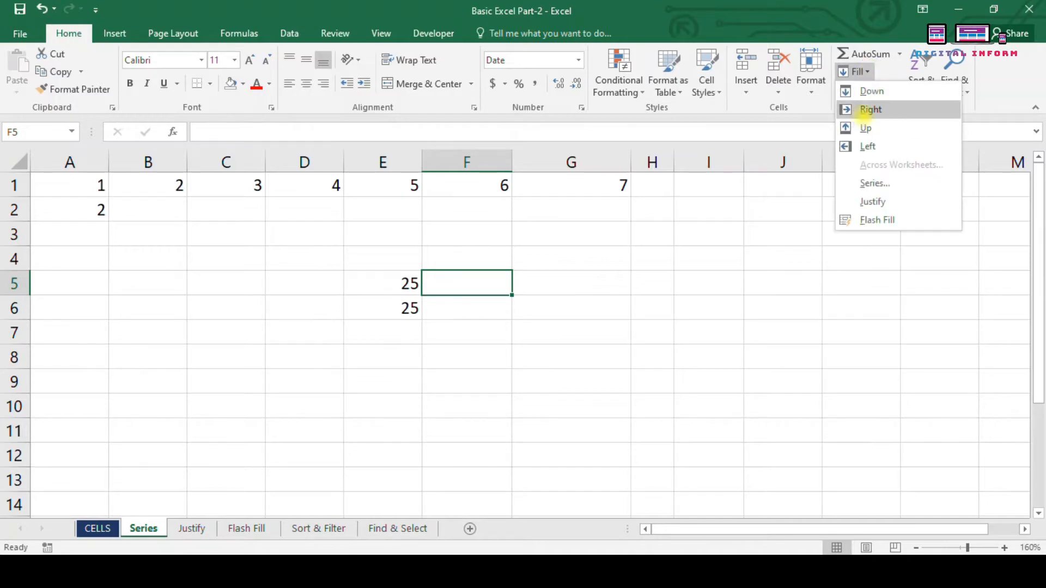
left_click(867, 108)
Step: Fill the 25 formula left into D5 and up into E4
left_click(854, 72)
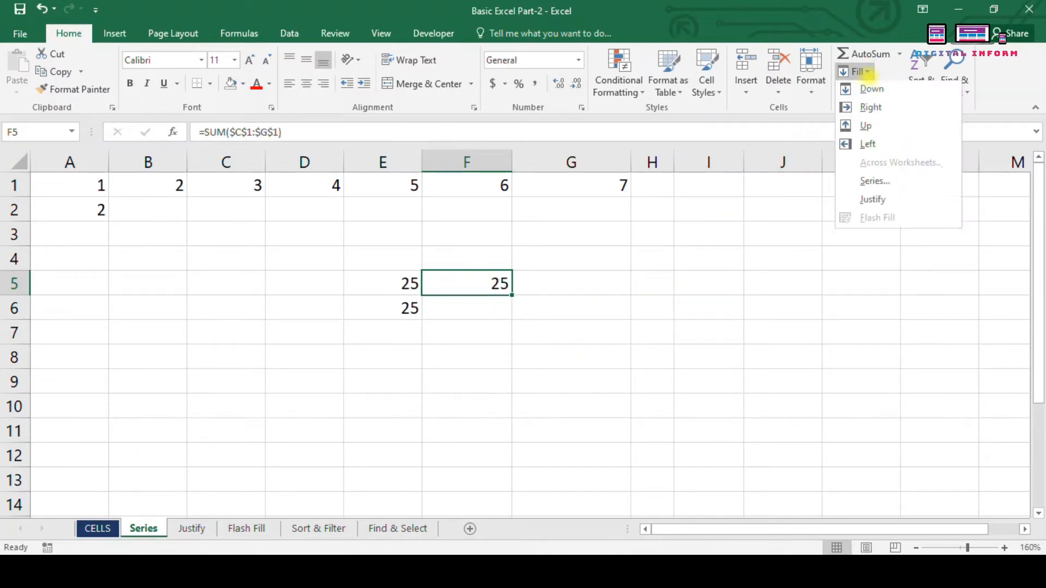
left_click(334, 280)
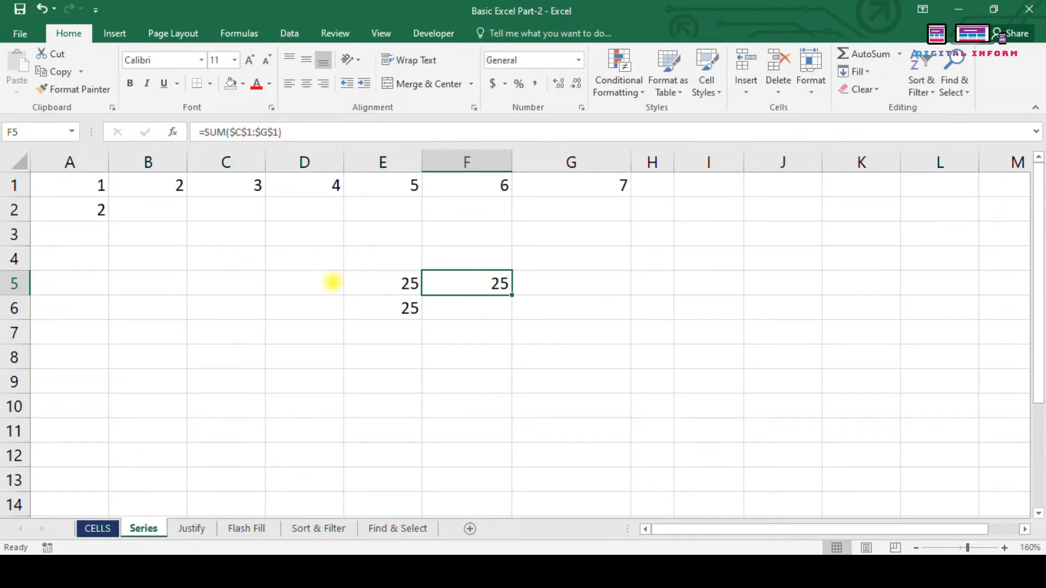
left_click(334, 280)
left_click(855, 71)
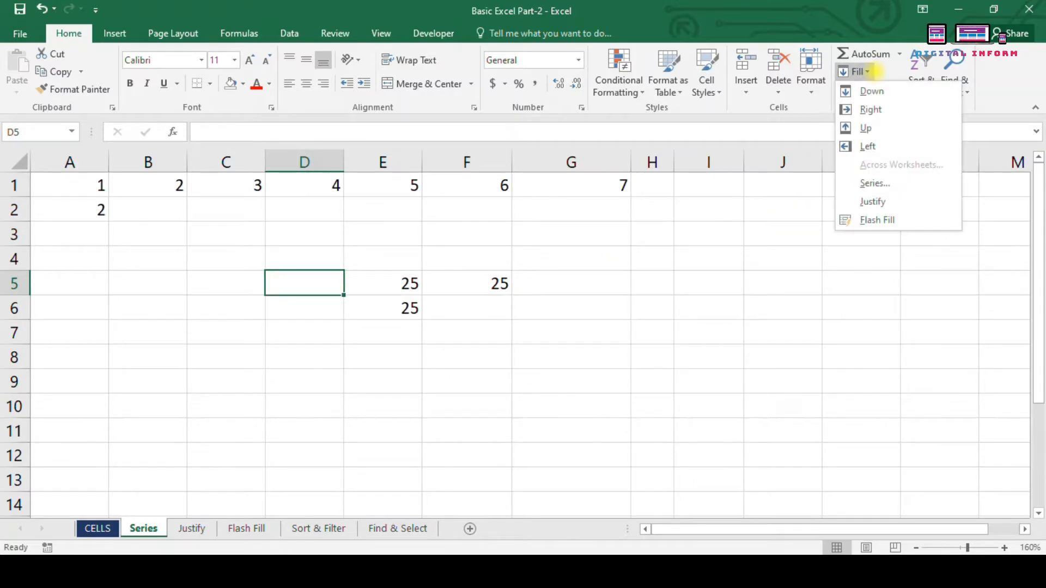
left_click(865, 128)
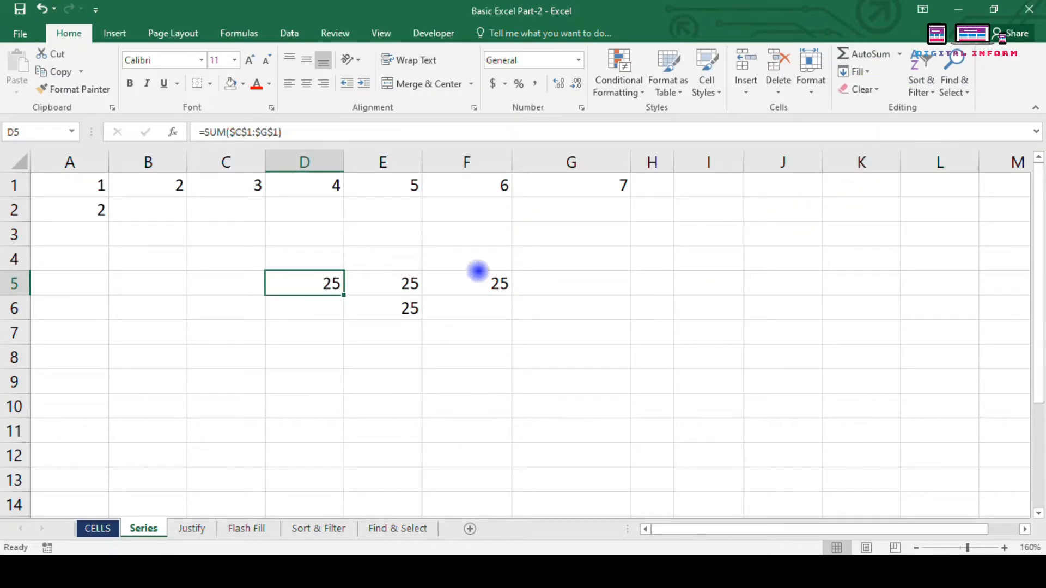
left_click(402, 260)
left_click(854, 71)
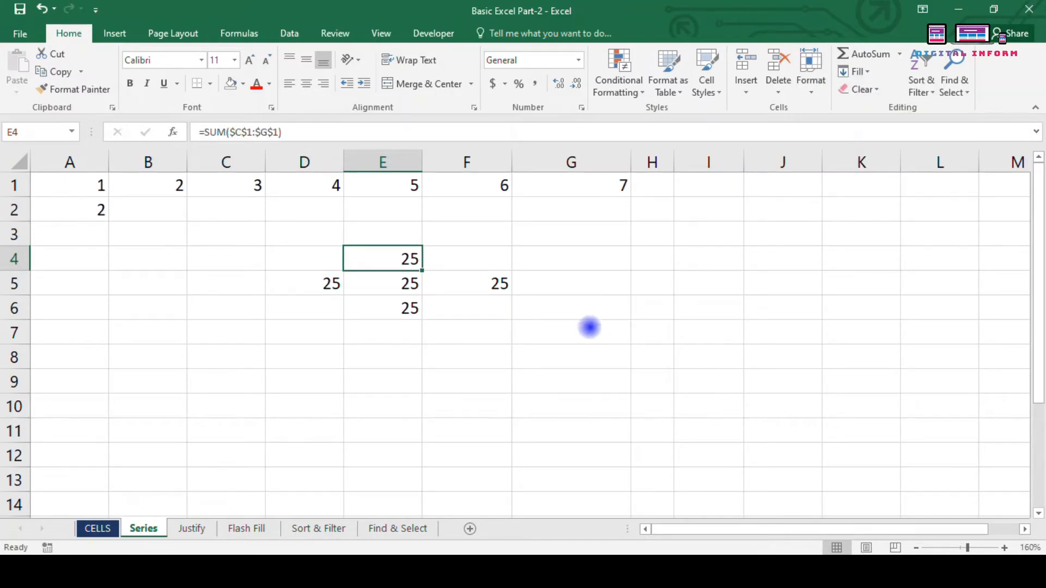
Step: Clear the block of 25s in D4:H10
left_click(586, 357)
left_click_drag(310, 259, 634, 413)
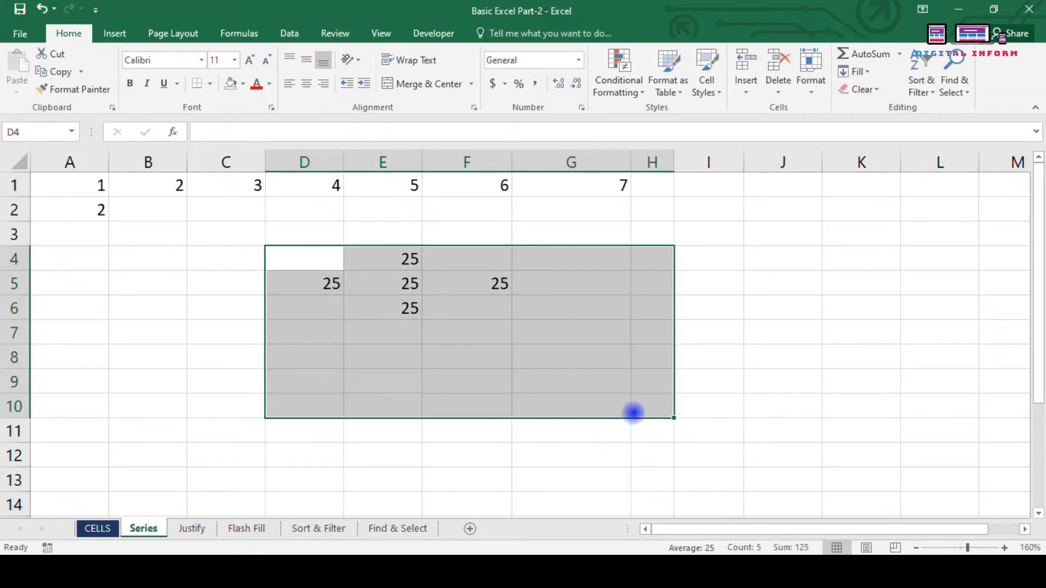
key("Delete")
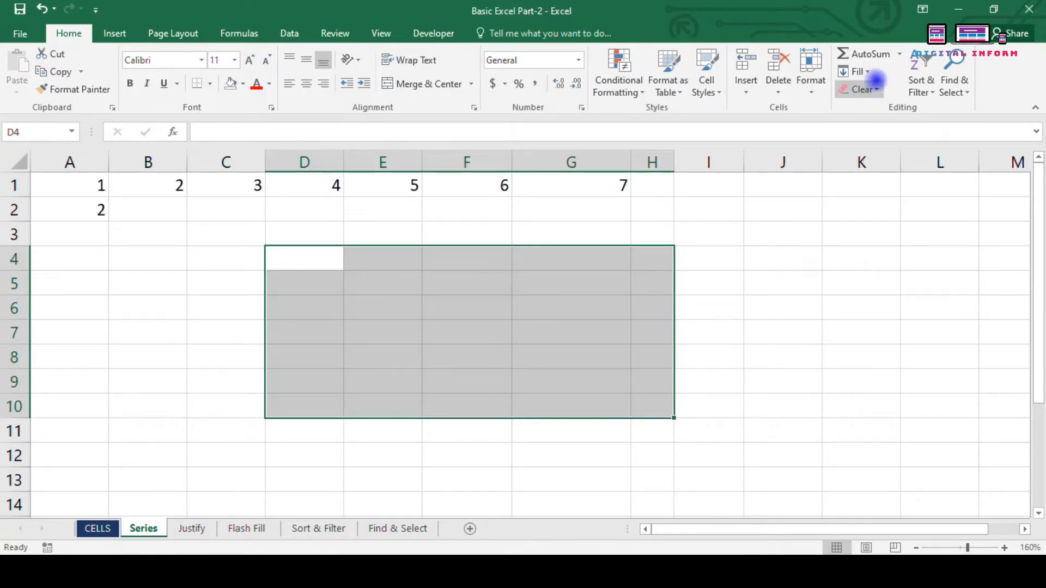
left_click(861, 71)
left_click(877, 182)
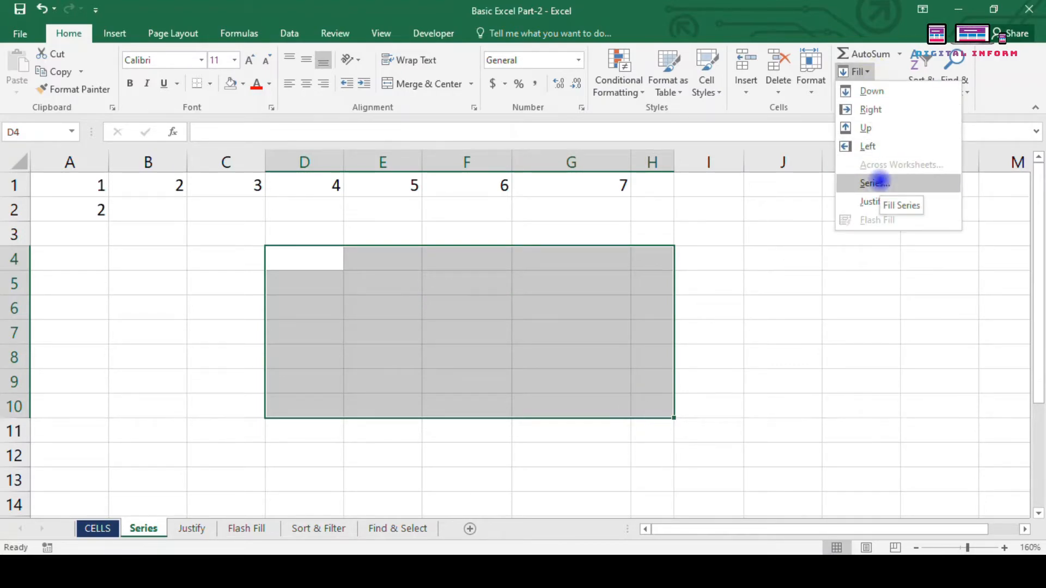
Step: Delete the numbers 3 to 7 by clearing C1:H2
left_click(796, 345)
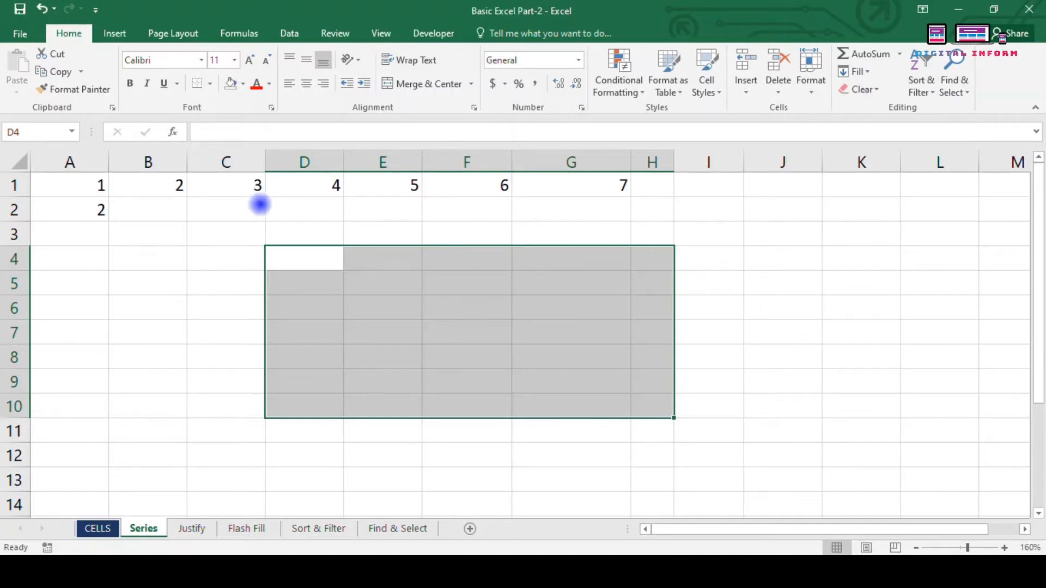
left_click(218, 202)
left_click_drag(205, 189, 647, 215)
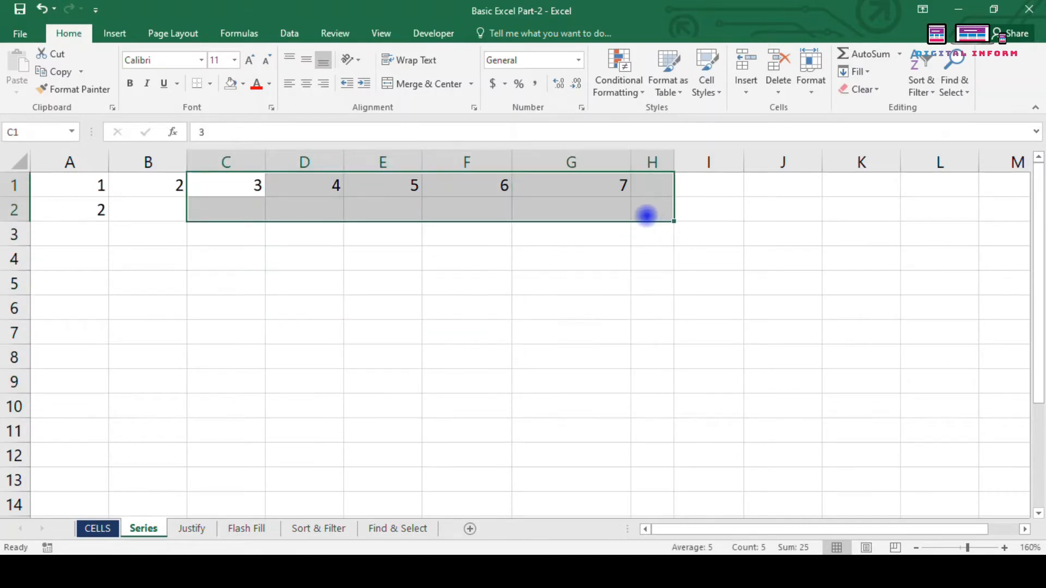
key("Delete")
Step: Open the Fill Series dialog, close it without applying, and select A1:H1
left_click(310, 263)
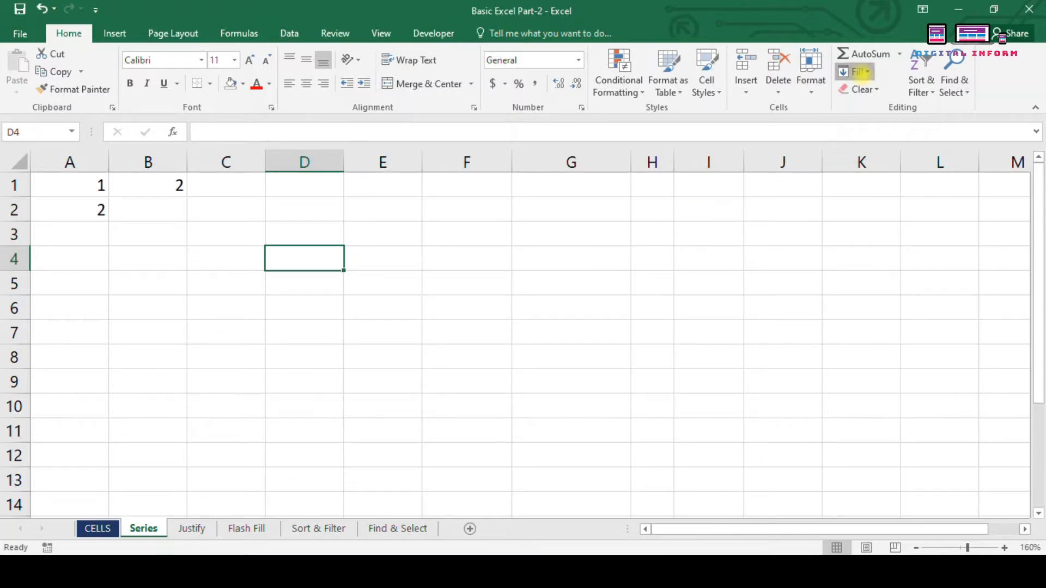
left_click(855, 72)
left_click(864, 184)
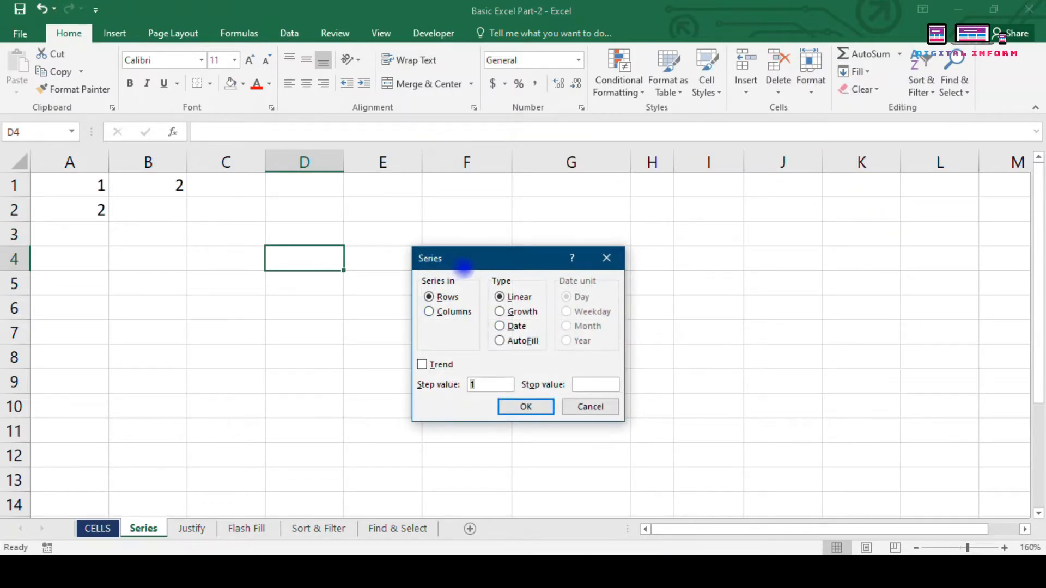
left_click_drag(465, 263, 671, 195)
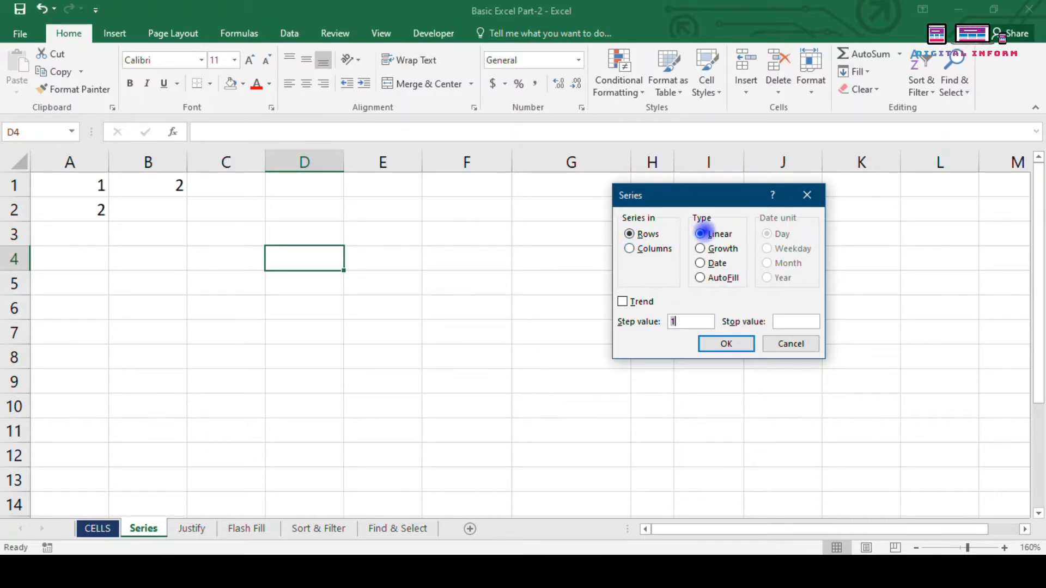
left_click(807, 195)
left_click(270, 352)
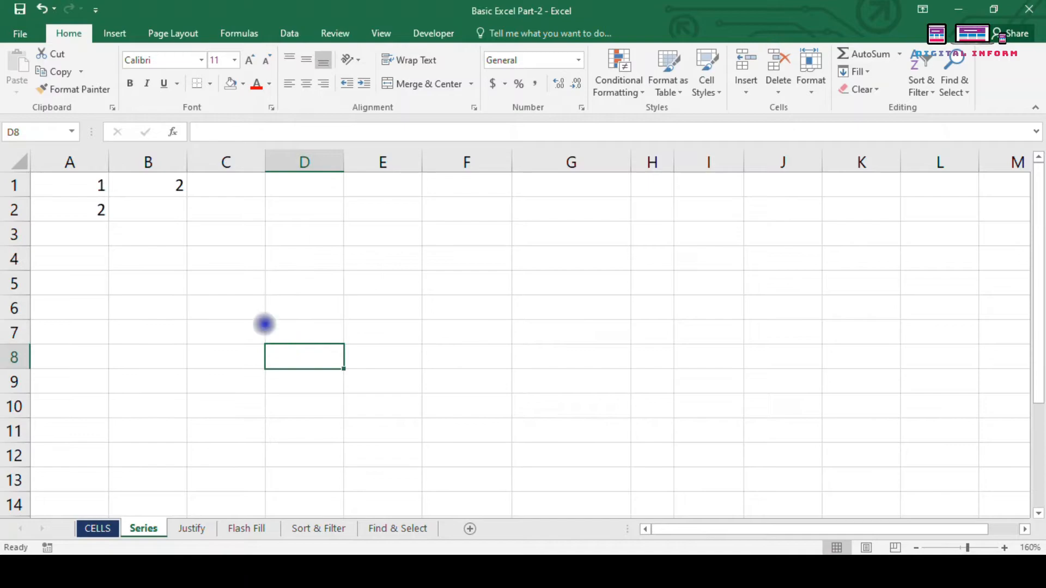
left_click_drag(76, 180, 645, 183)
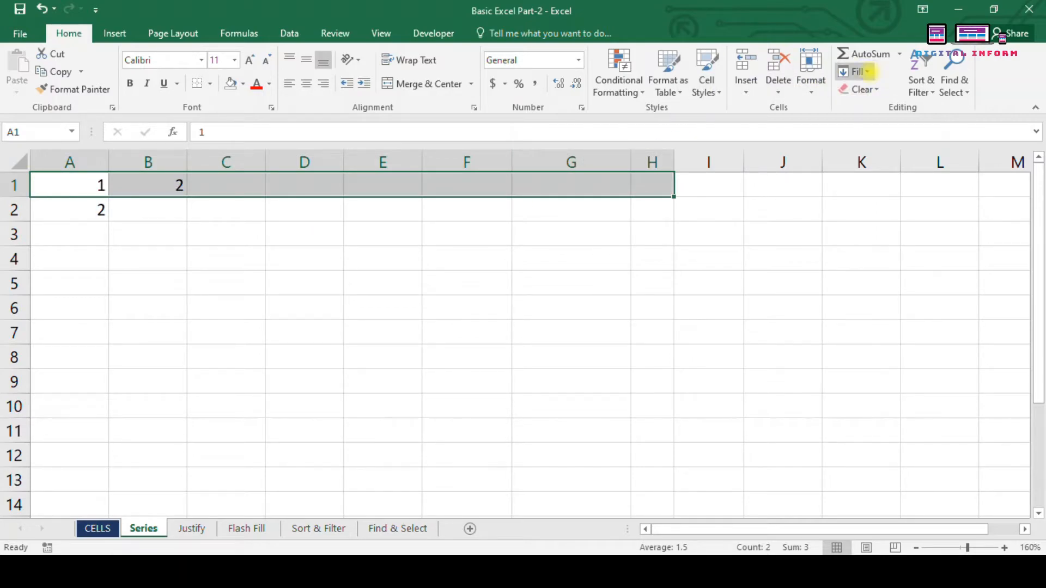
Step: Fill A1:H1 as a linear row series with step 1, giving 1 through 8
left_click(867, 71)
left_click(869, 185)
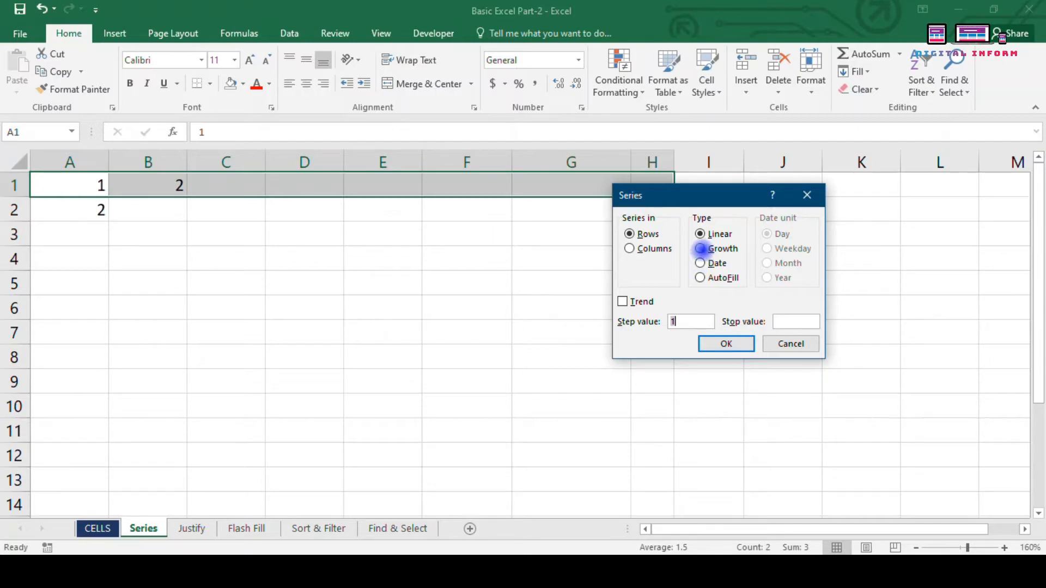
left_click(706, 341)
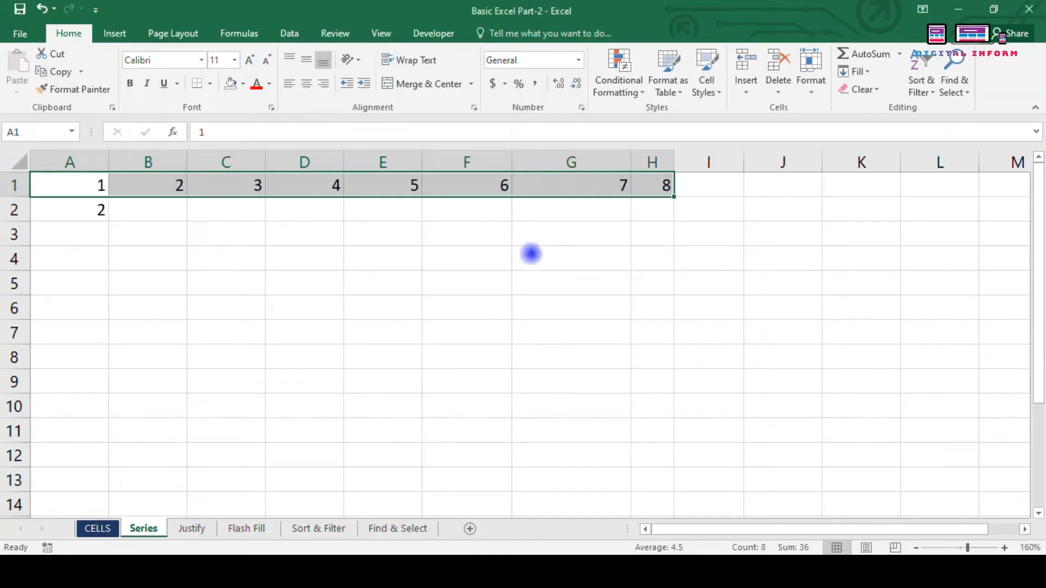
left_click(189, 248)
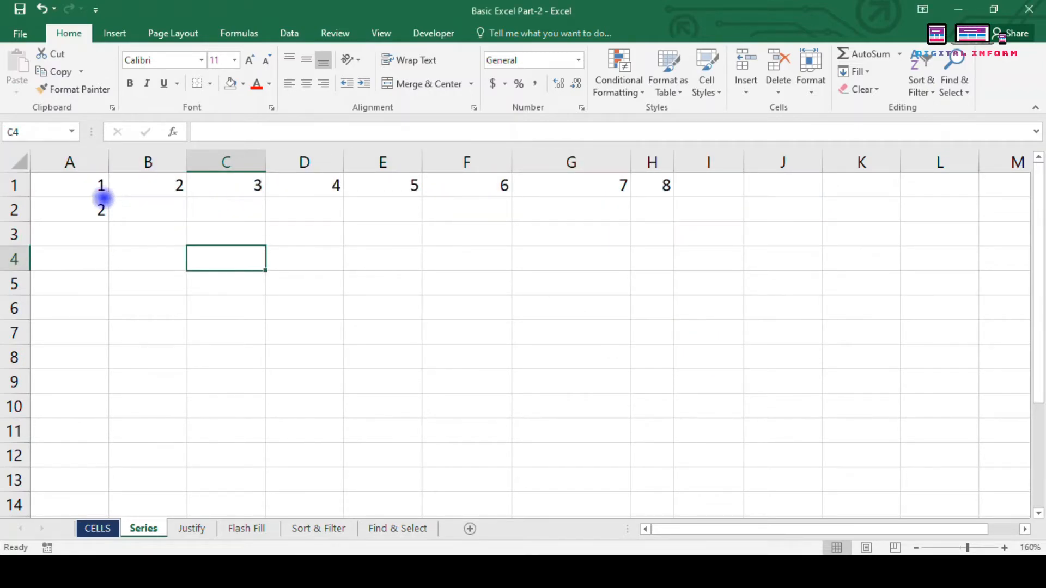
Step: Fill A1:A11 as a linear column series with step 1, counting 1 to 11
left_click_drag(101, 191, 73, 428)
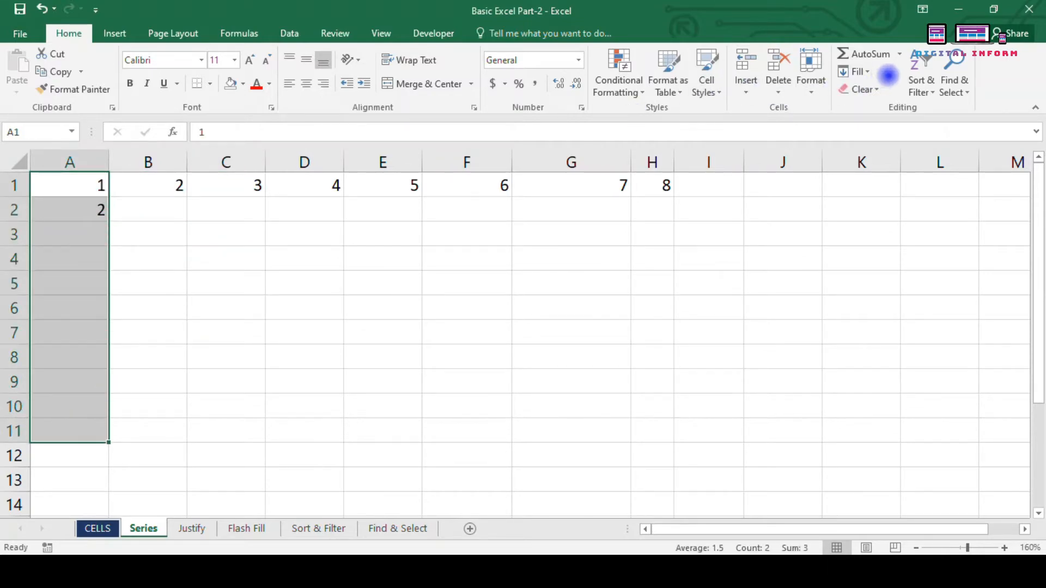
left_click(858, 72)
left_click(871, 182)
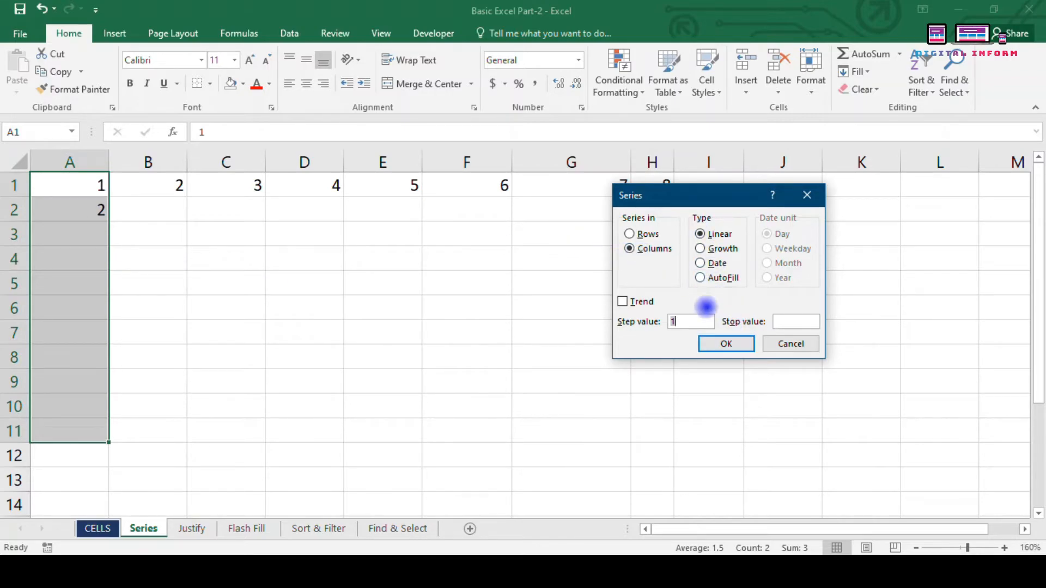
left_click(720, 345)
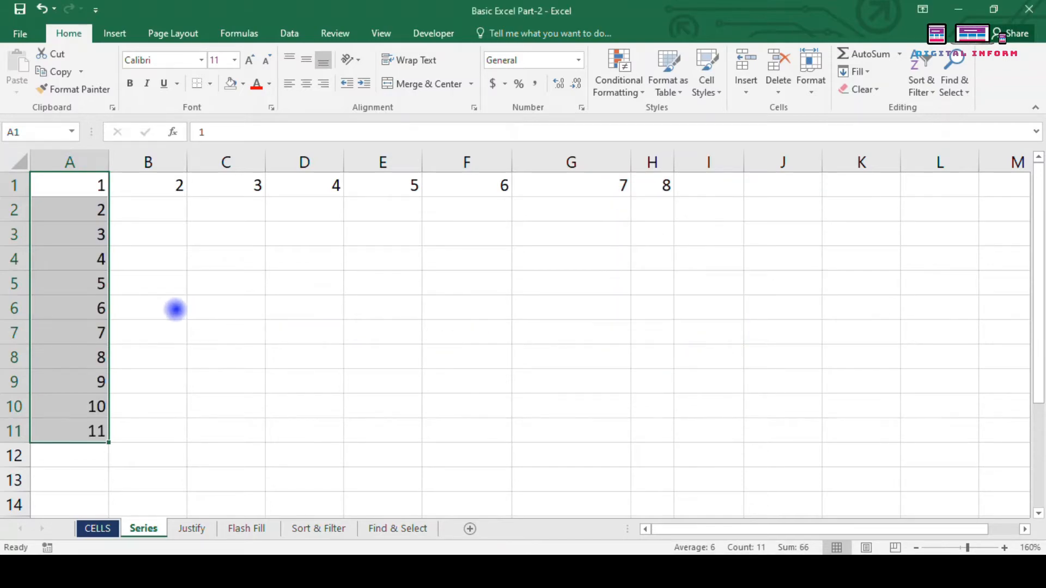
left_click(170, 259)
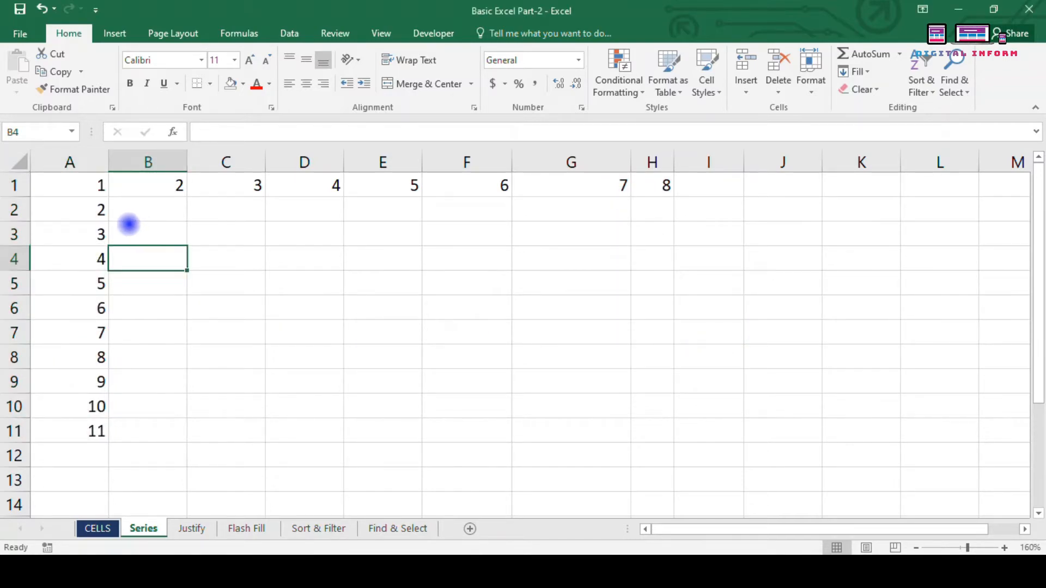
left_click_drag(70, 217, 97, 436)
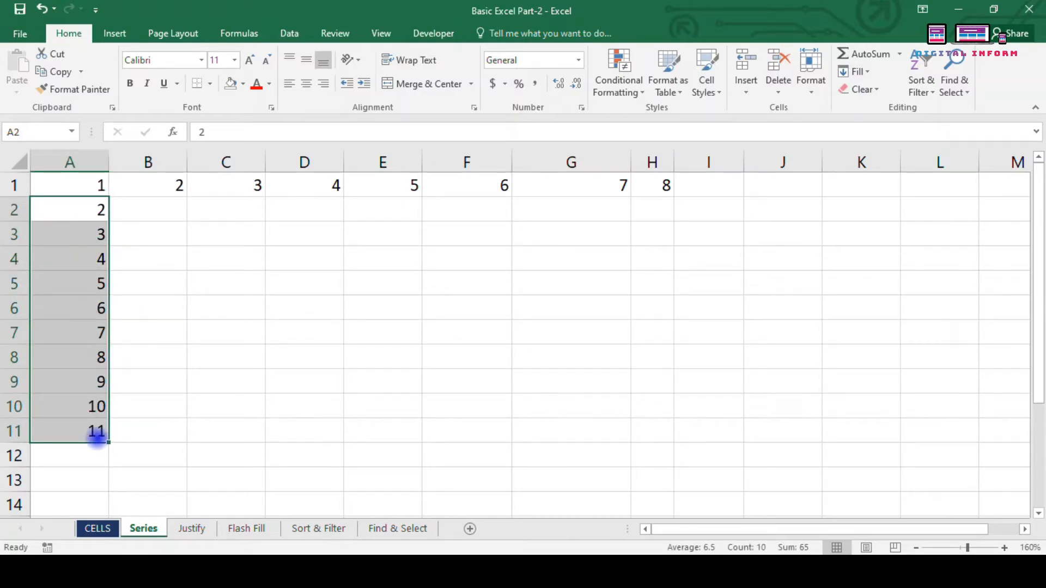
left_click_drag(157, 188, 727, 198)
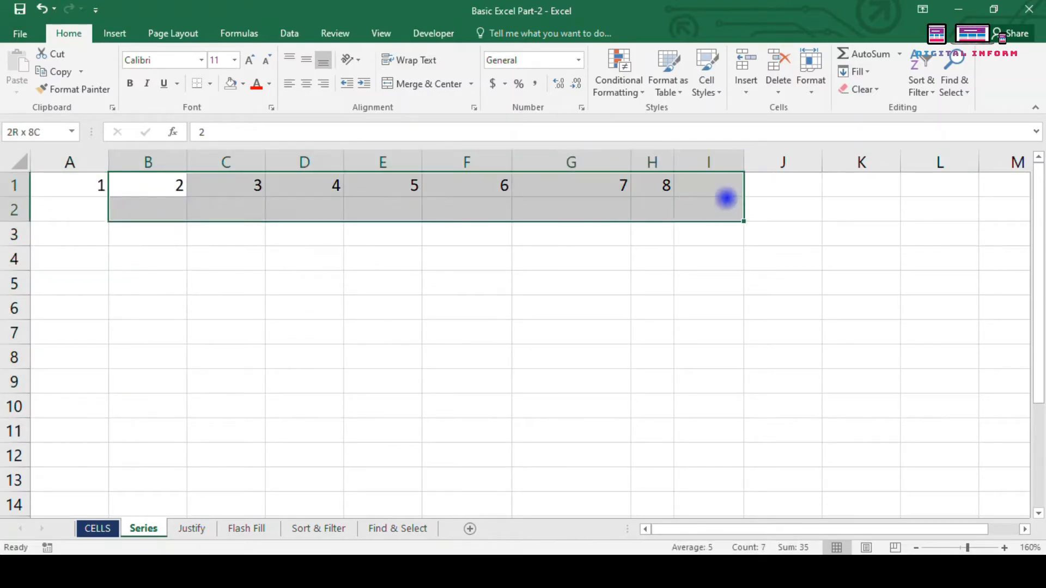
Step: Clear the numbers from B1:I2 and select A1:A10 for a new series
key("Delete")
left_click_drag(722, 250, 706, 241)
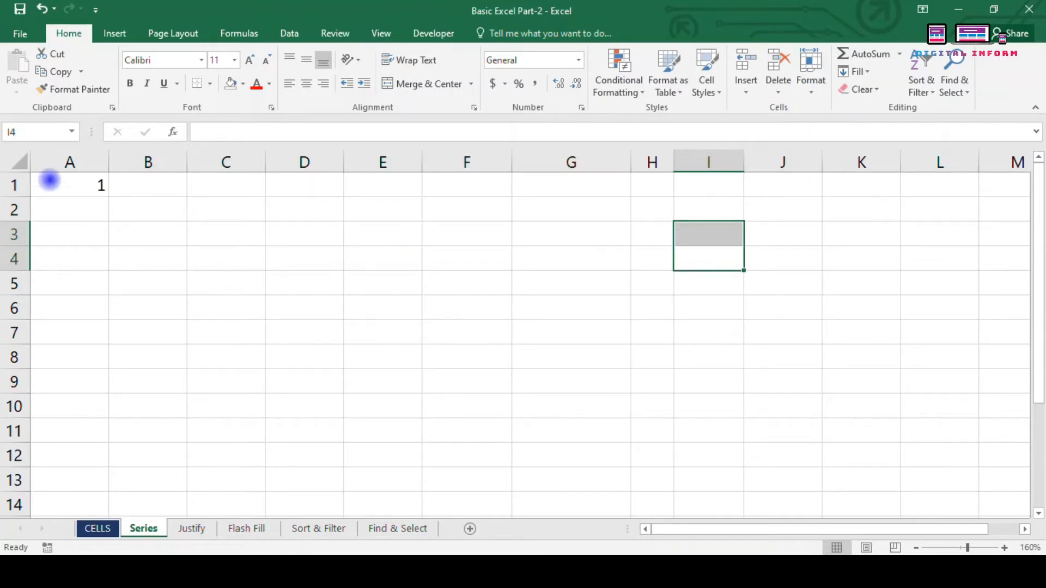
left_click_drag(49, 180, 98, 397)
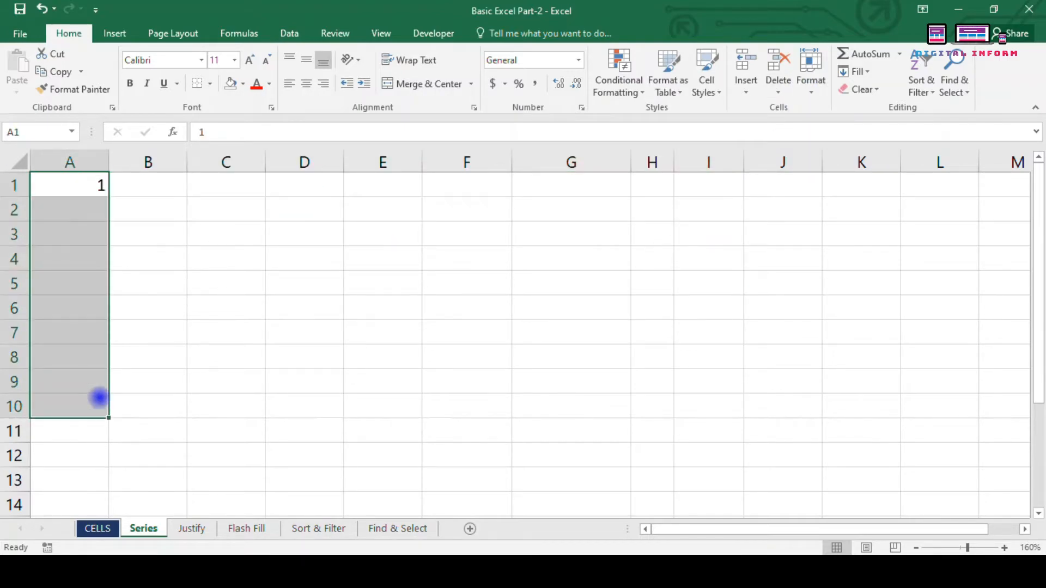
Step: Fill A1:A10 with a Growth series using step value 1, producing all 1s
left_click(816, 90)
left_click(856, 72)
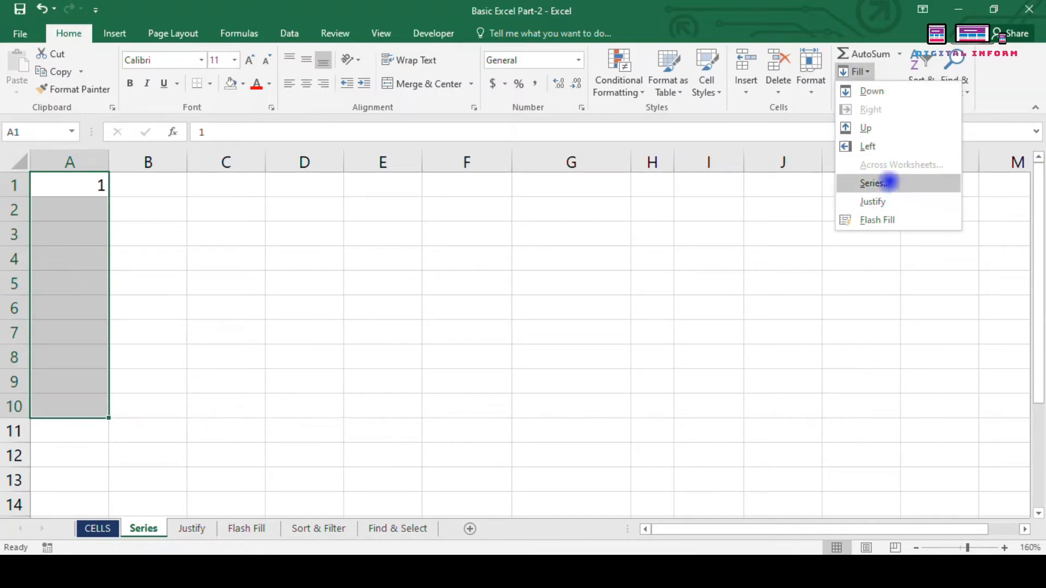
left_click(888, 184)
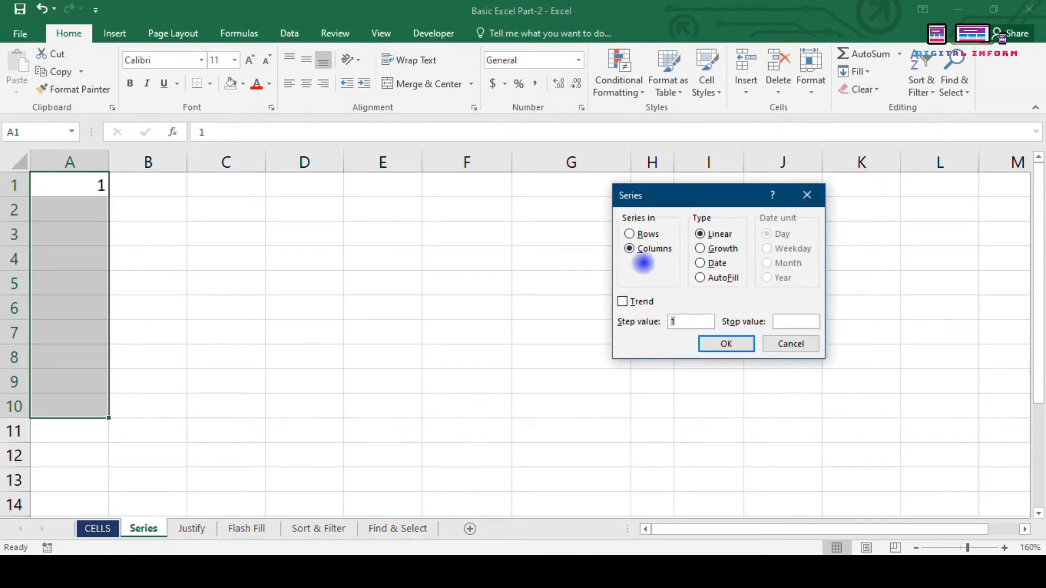
left_click(701, 249)
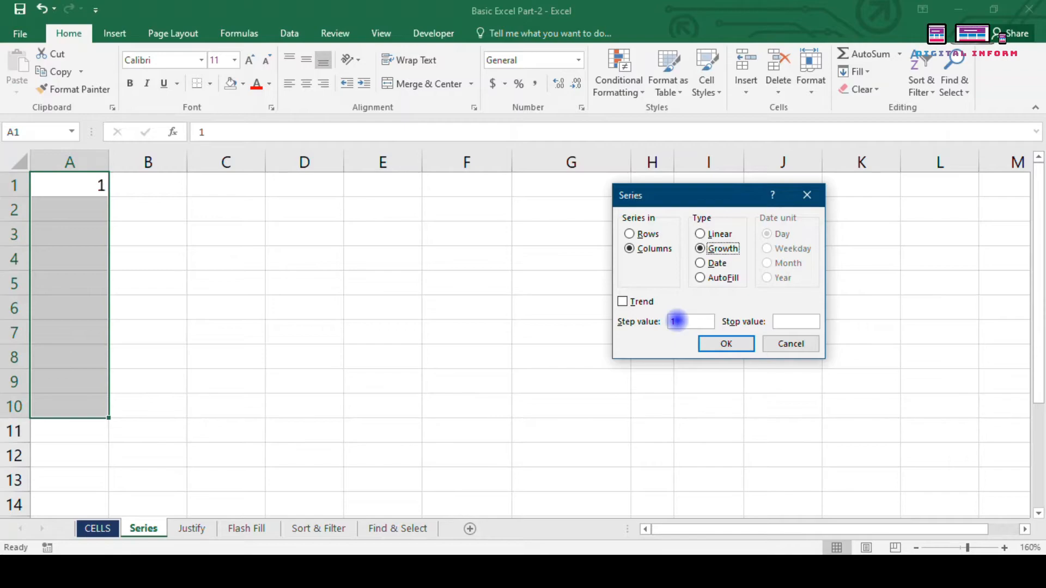
left_click(727, 343)
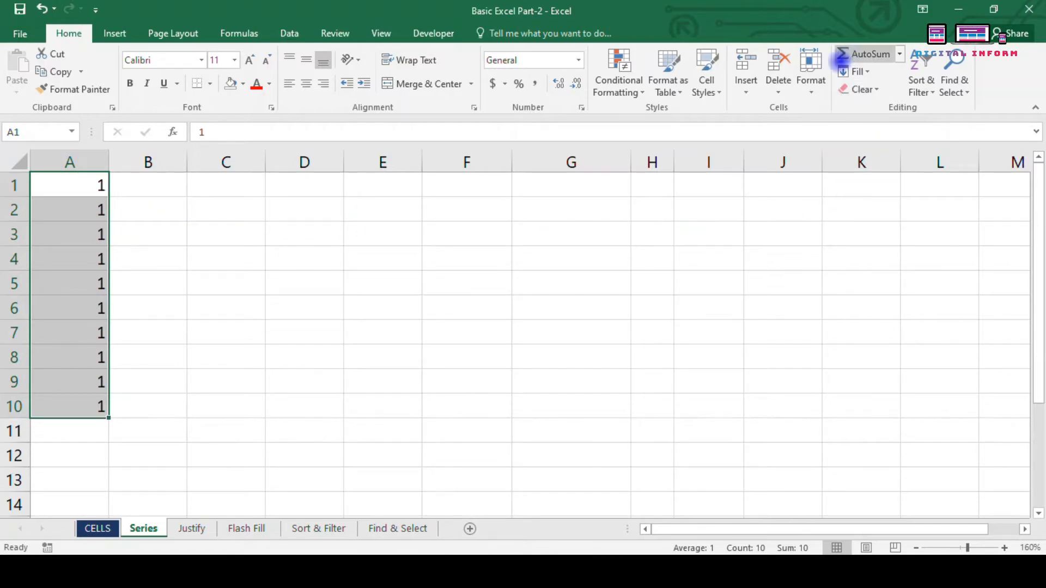
Step: Undo the 1s and fill A1:A10 with a Growth series of step 2, doubling to 512
key("ctrl+z")
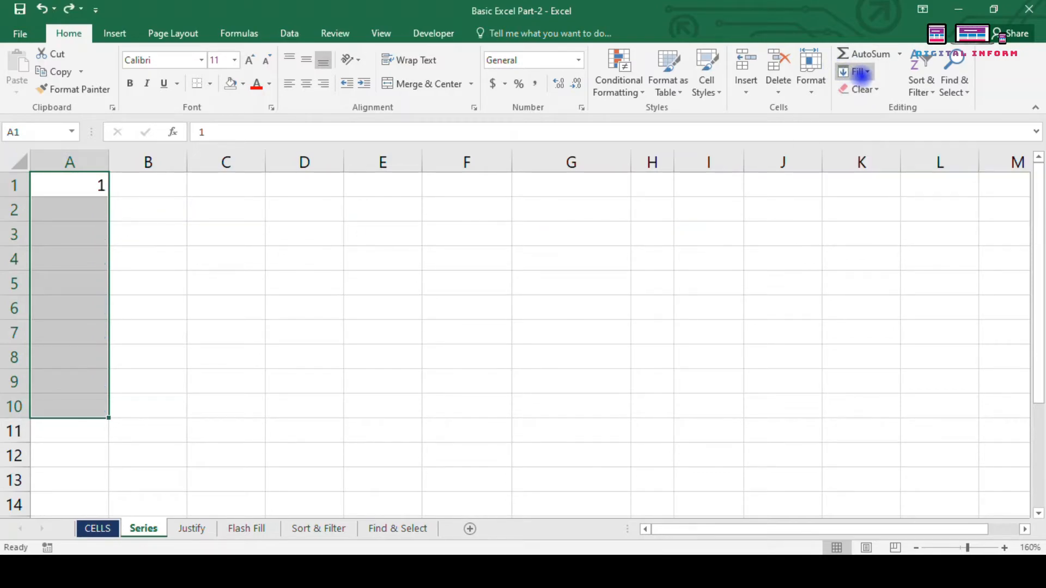
left_click(854, 71)
left_click(871, 183)
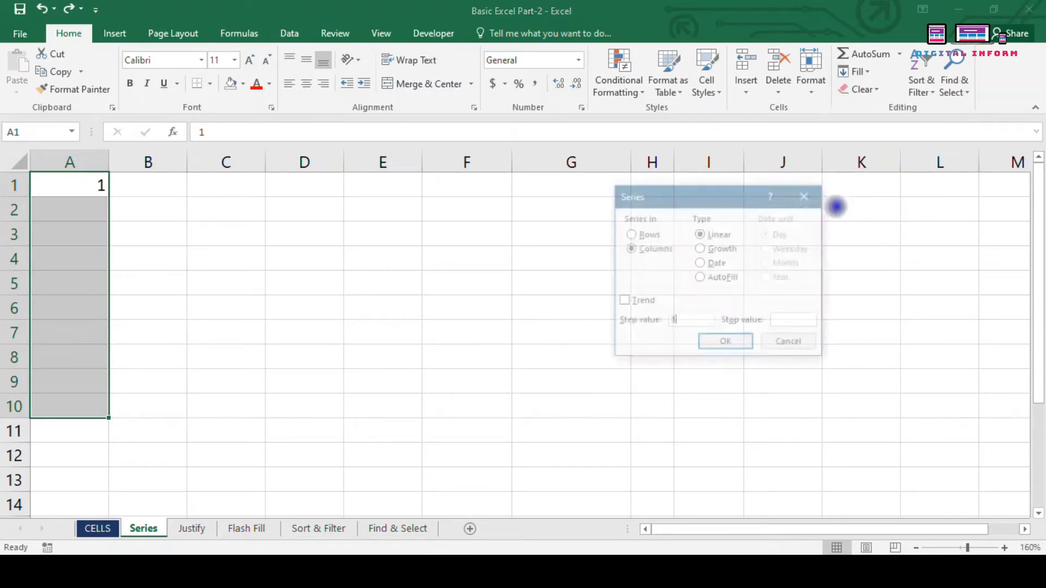
left_click(700, 248)
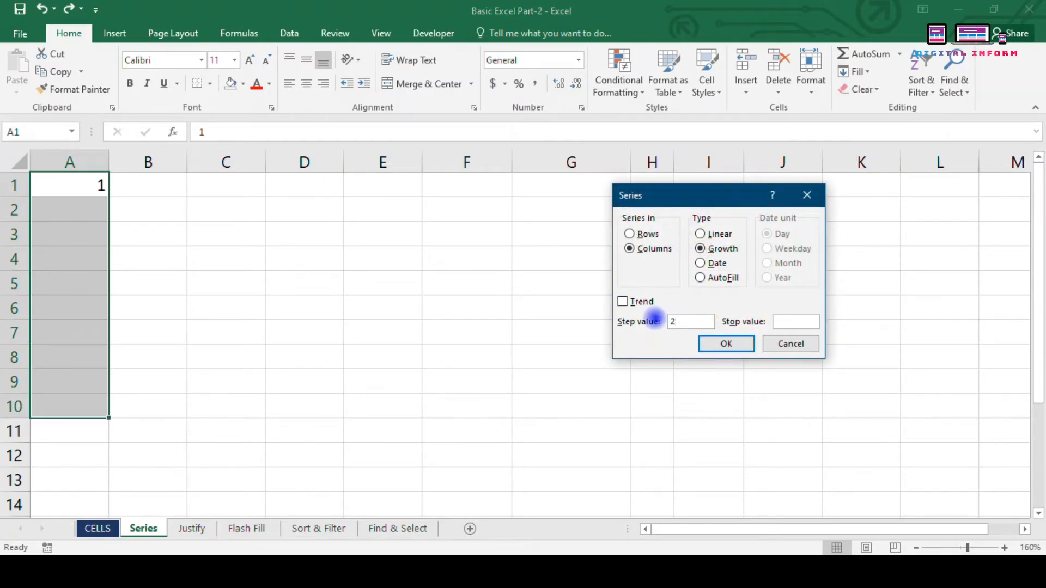
key("Return")
Step: Check the doubled values in A2 and A3 and review the Series settings without changes
left_click(84, 213)
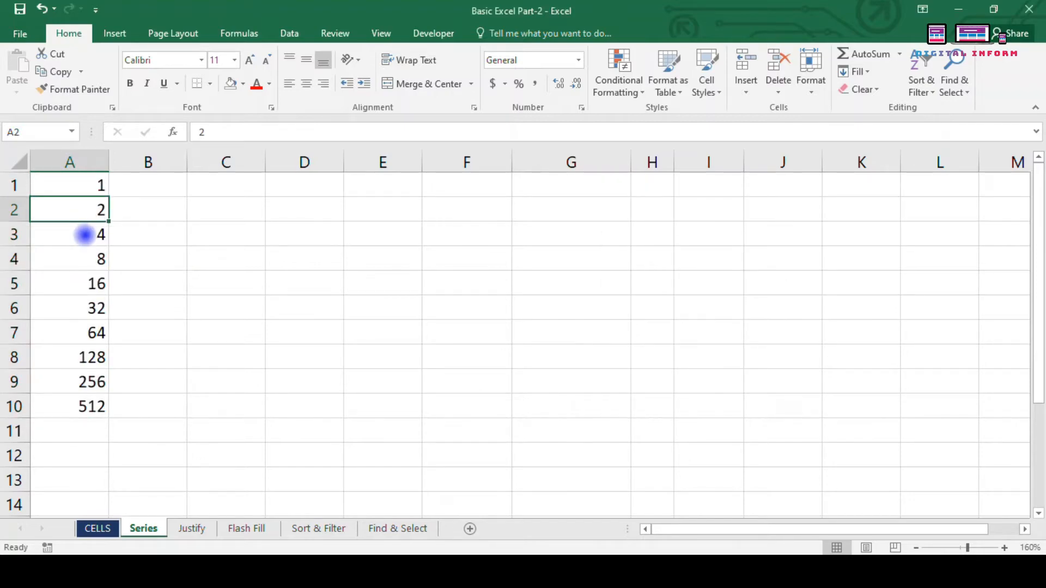
left_click(80, 239)
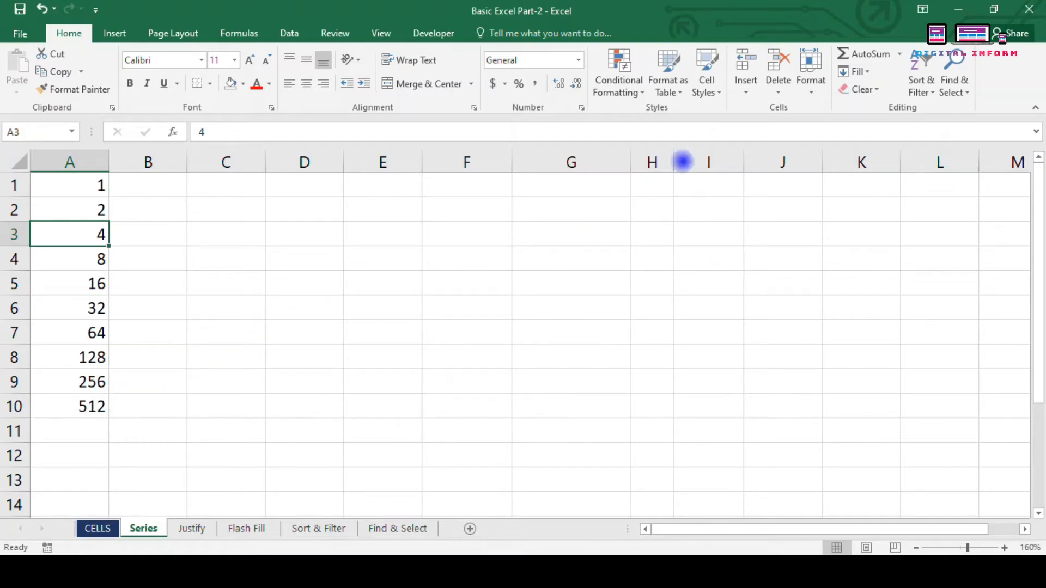
left_click(860, 72)
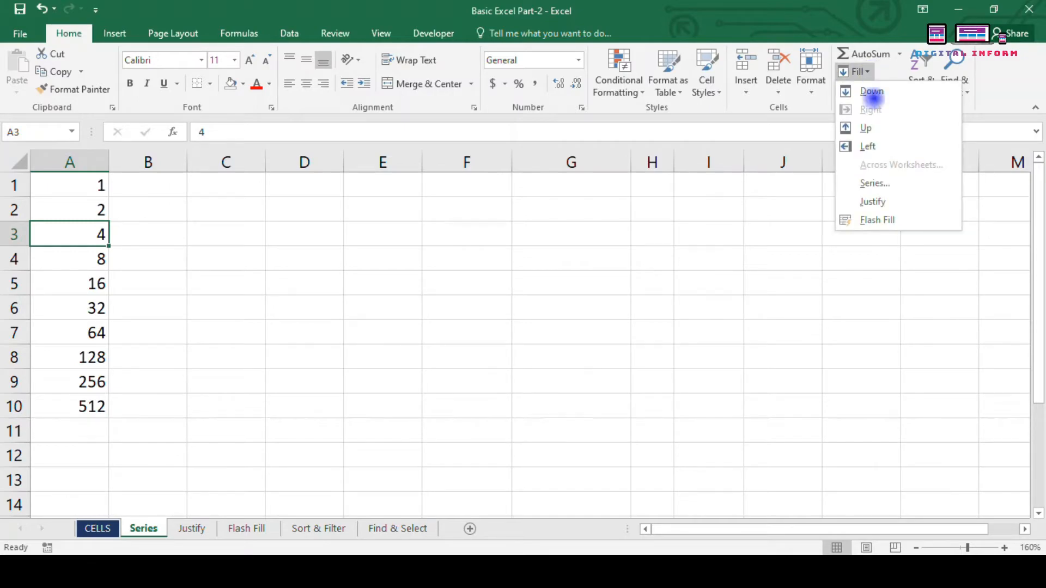
left_click(891, 183)
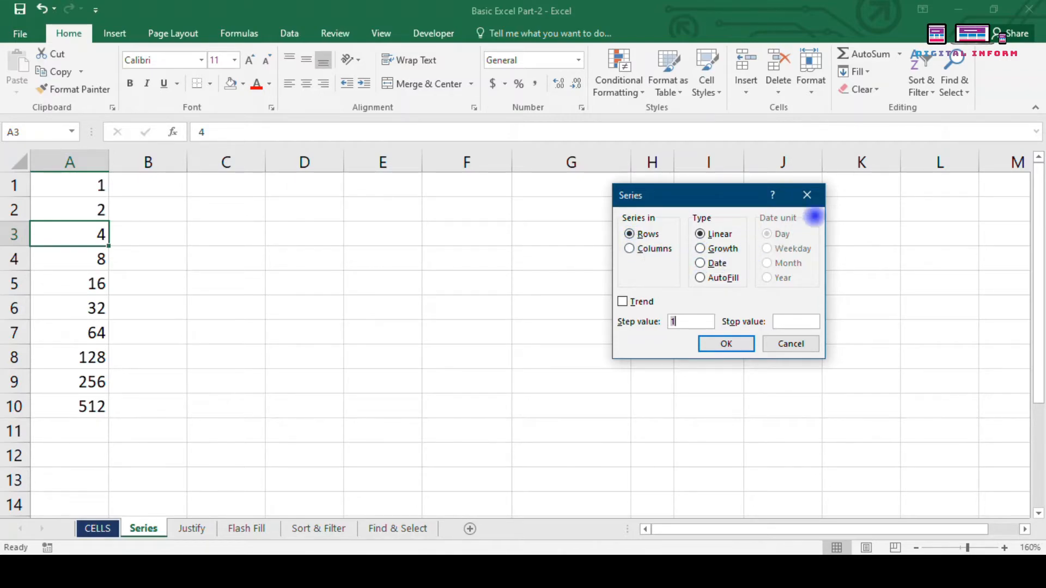
left_click(807, 196)
Step: Enter today's date, 9/11/2020, in E3 with Ctrl+;
left_click(400, 235)
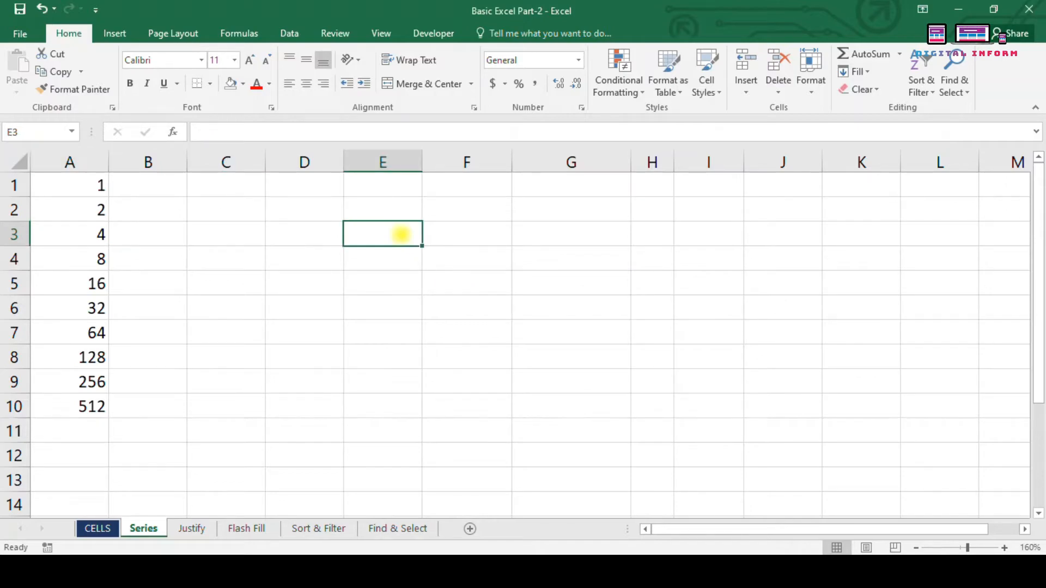
key("ctrl+semicolon")
key("Return")
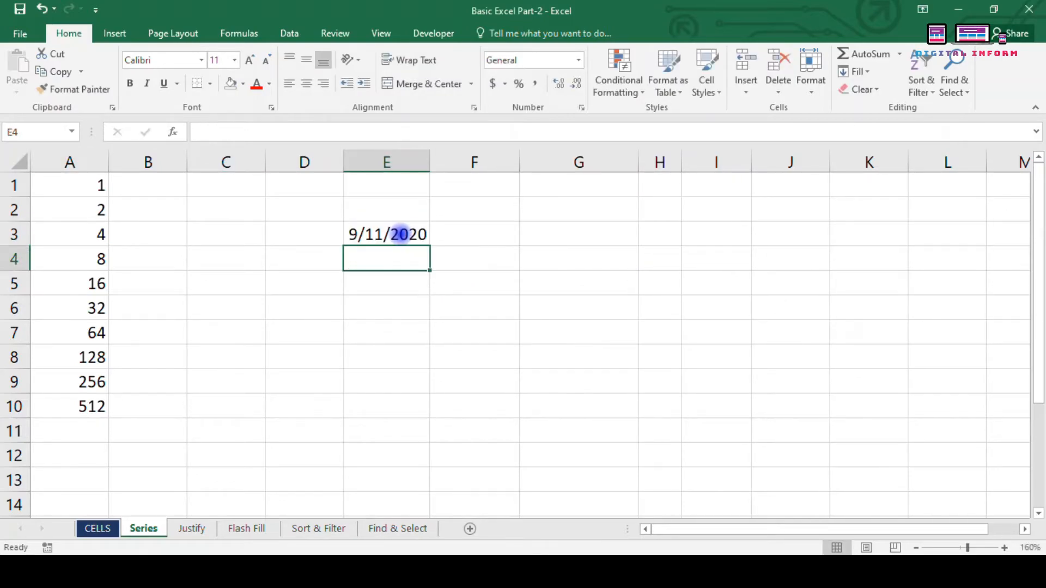
left_click(400, 234)
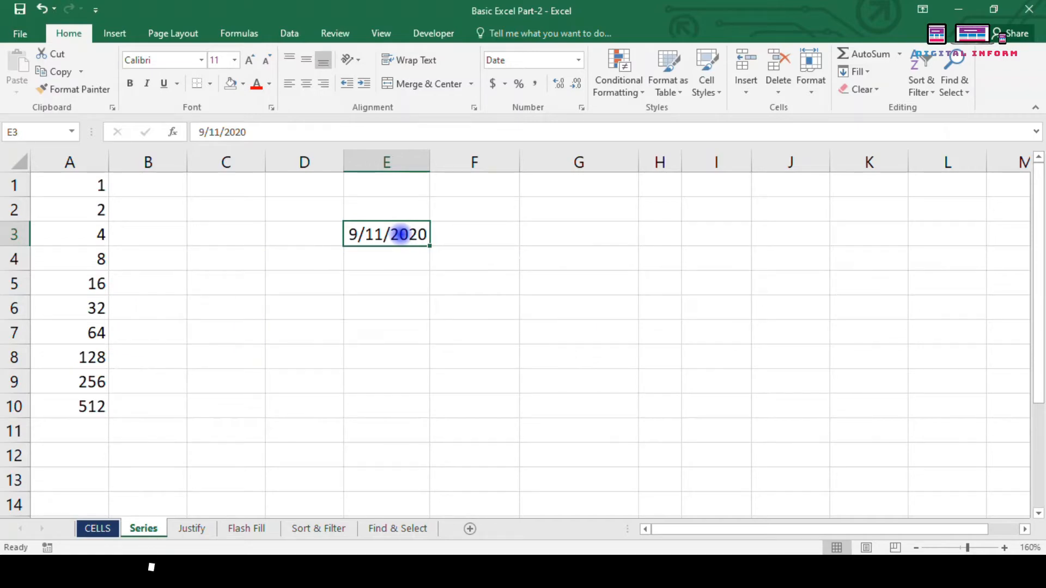
Step: Try the date shortcut in E5 and the current-time shortcut Ctrl+Shift+; in E6
key("Up")
key("Down")
key("Down")
key("Down")
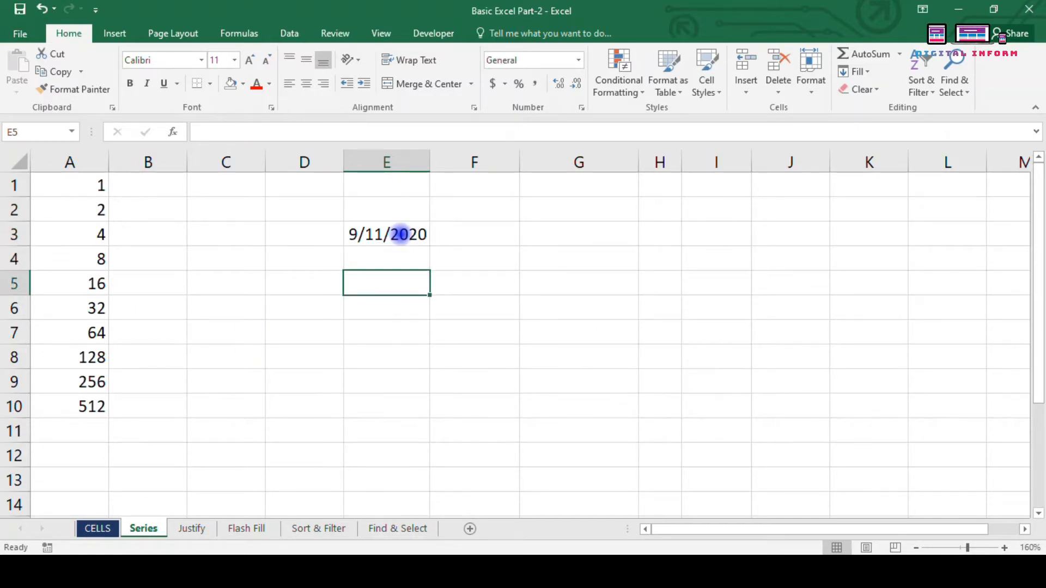
key("Up")
key("Down")
key("ctrl+semicolon")
key("Return")
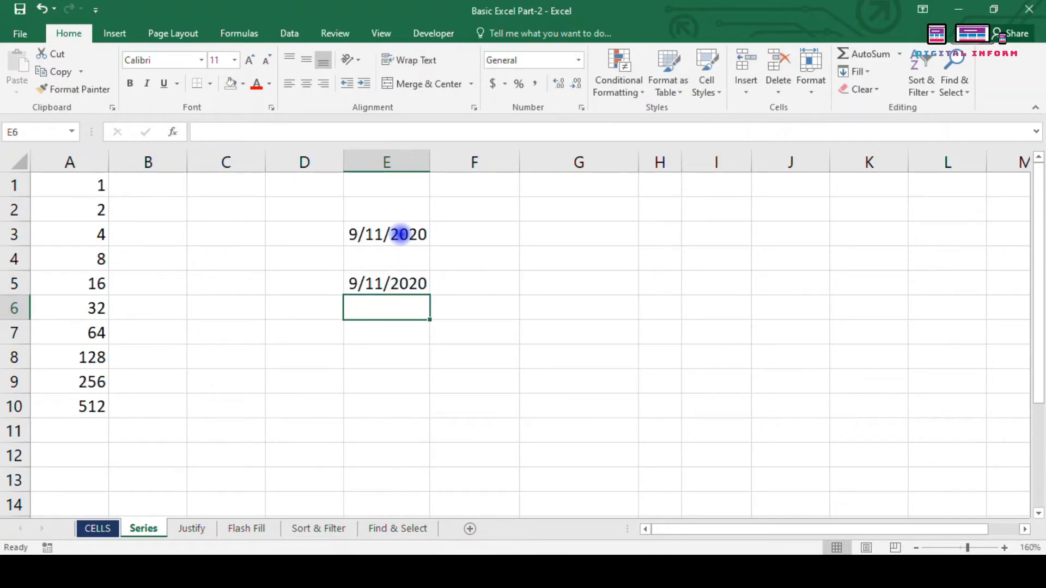
key("ctrl+shift+semicolon")
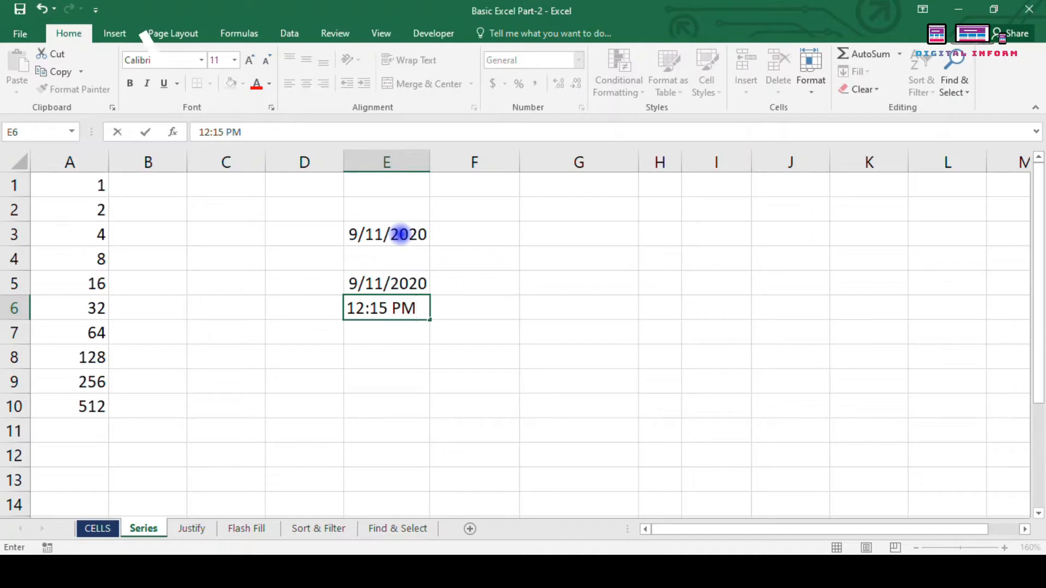
key("Return")
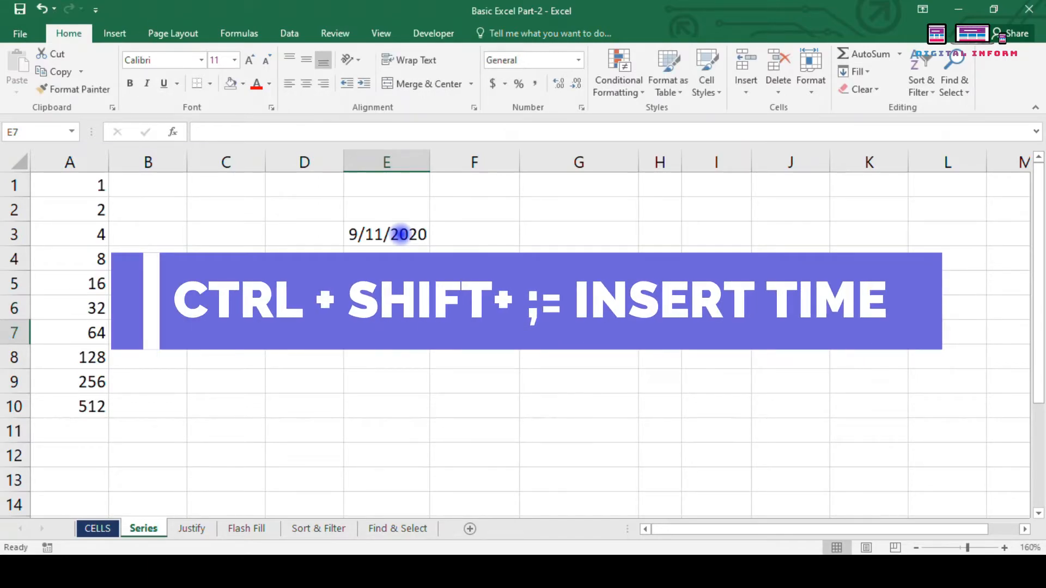
type(":")
key("Escape")
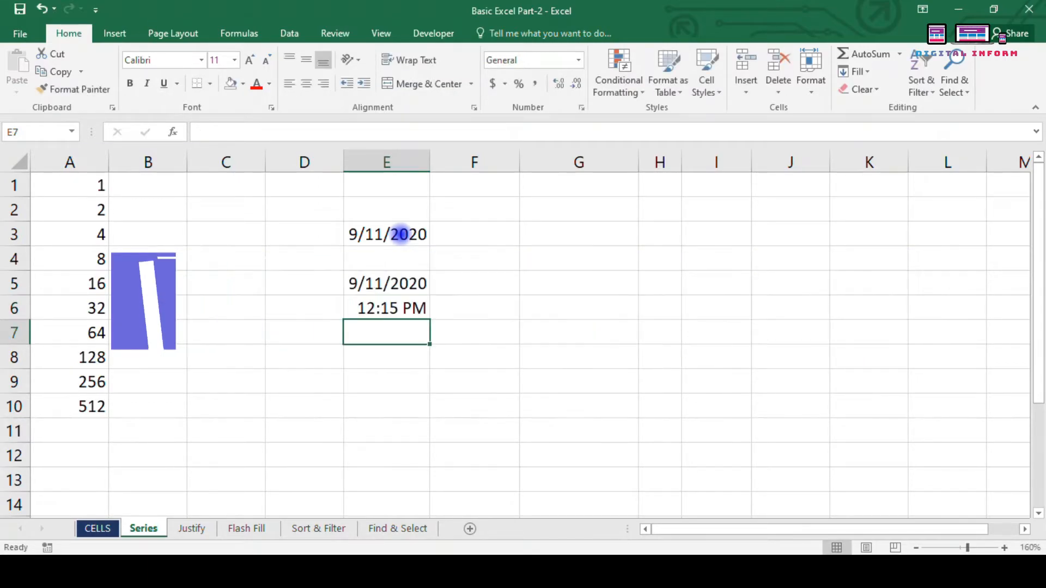
Step: Clear the trial entries from E4:F8 and select E3:E12
left_click_drag(400, 257, 429, 380)
left_click(429, 380)
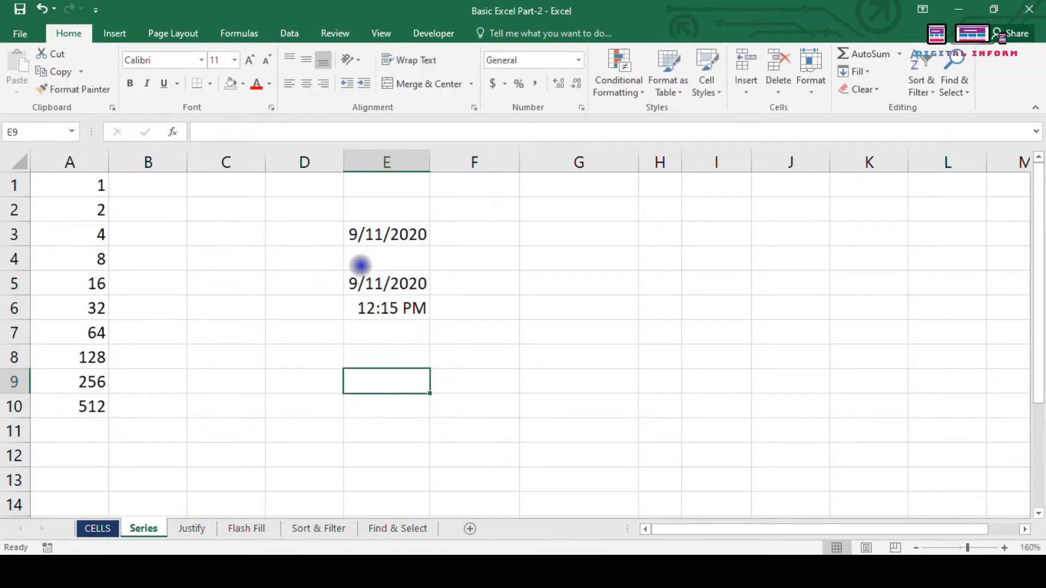
left_click_drag(358, 264, 432, 346)
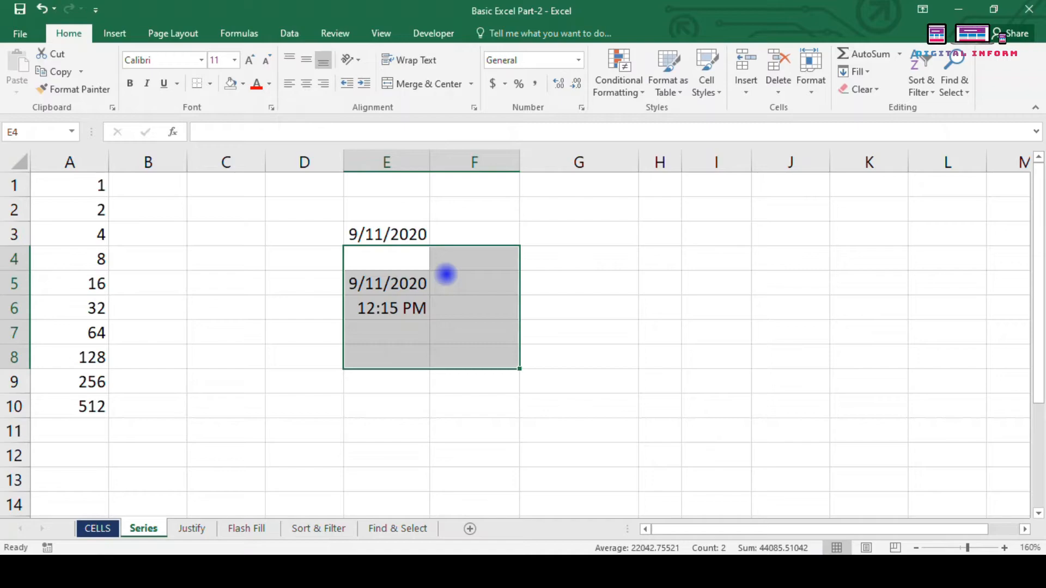
key("Delete")
left_click(485, 230)
left_click(391, 234)
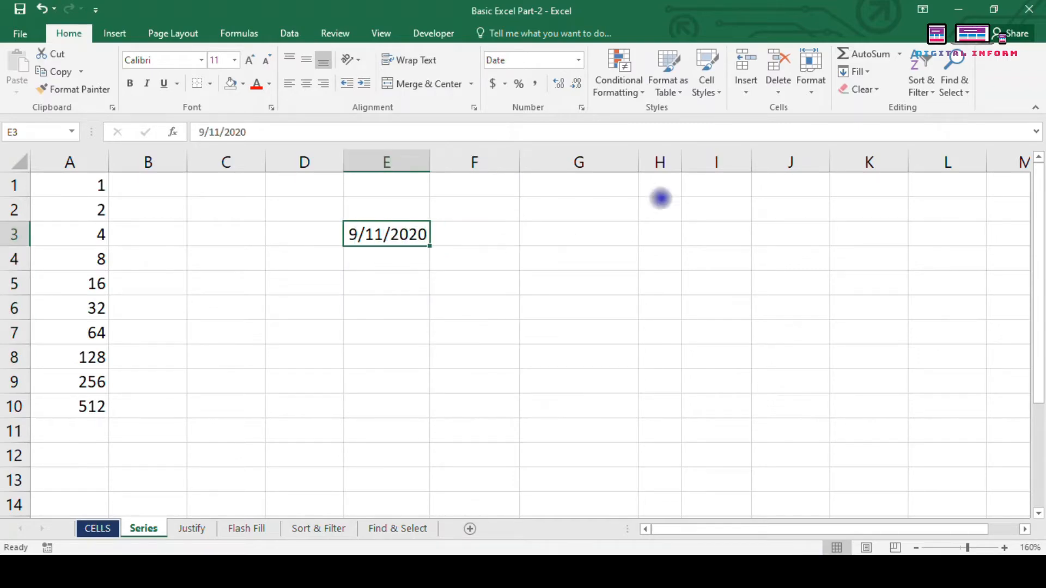
left_click(464, 299)
left_click_drag(399, 240, 400, 462)
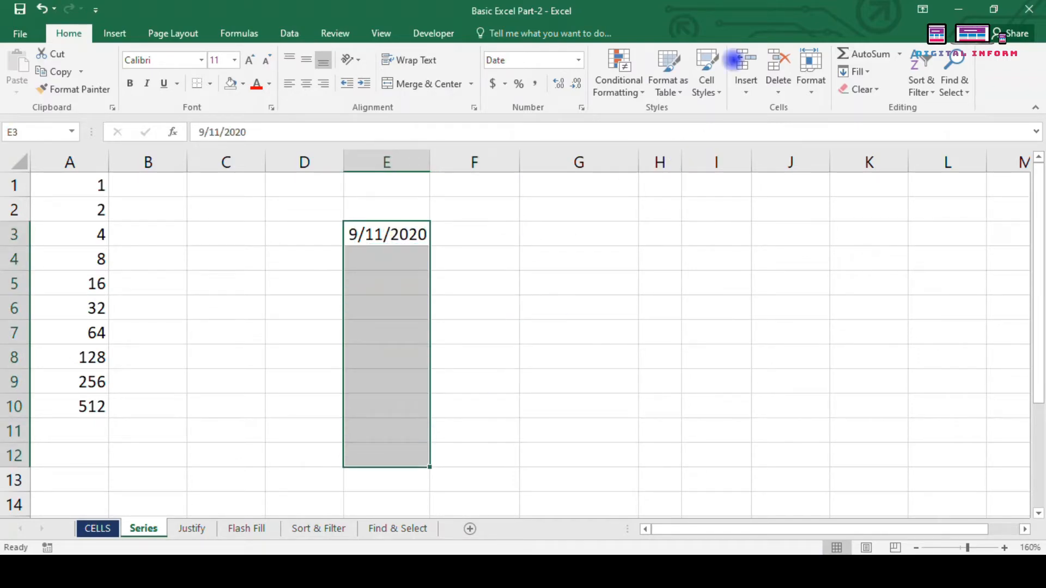
Step: Fill E3:E12 with a daily date series from 11-Sep-20 to 20-Sep-20
left_click(854, 71)
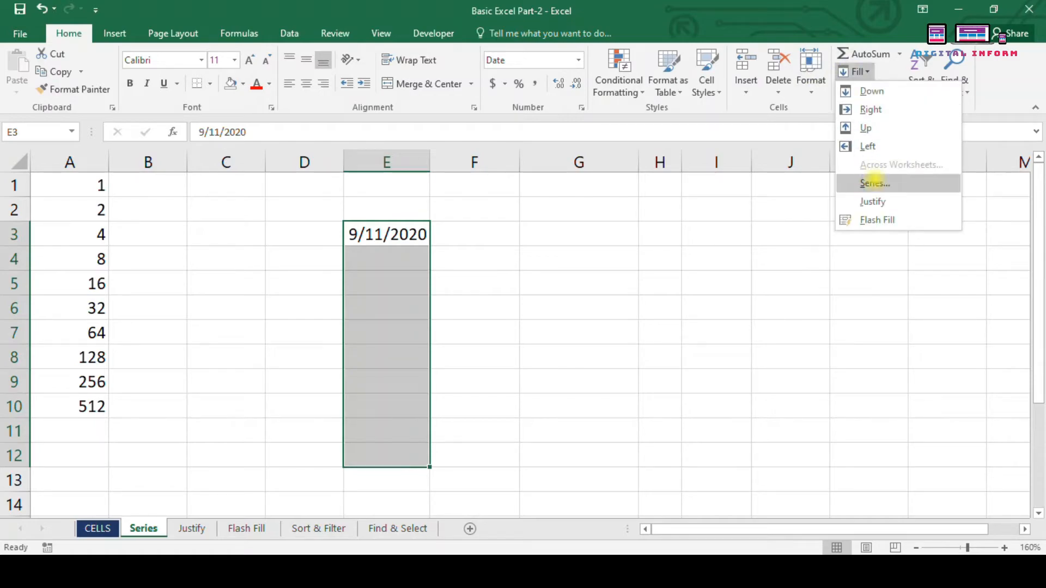
left_click(875, 183)
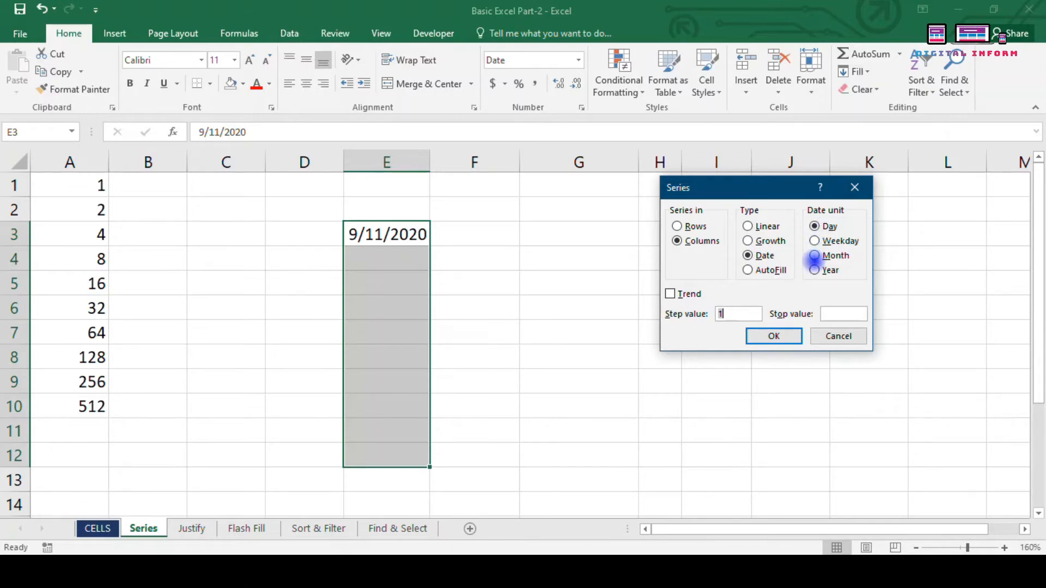
left_click(787, 337)
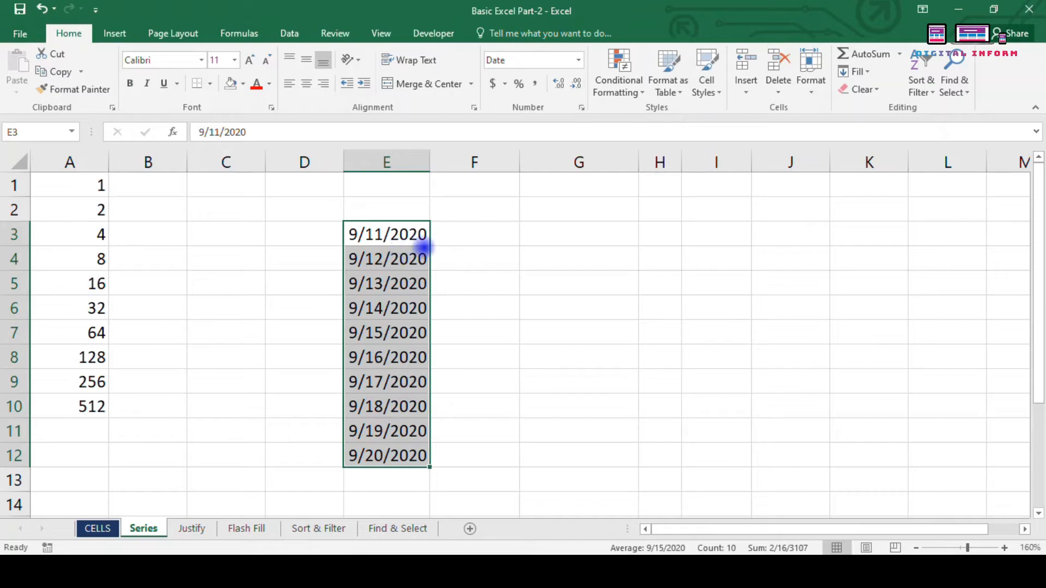
Step: Format the dates with the 14-Mar-12 day-month-year date format
left_click(582, 109)
left_click(706, 213)
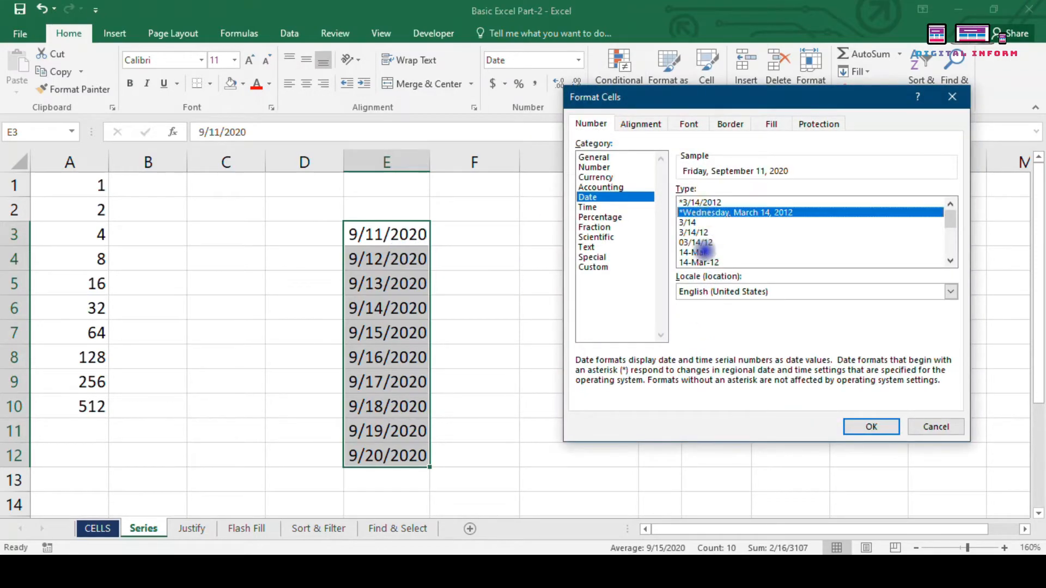
left_click(703, 252)
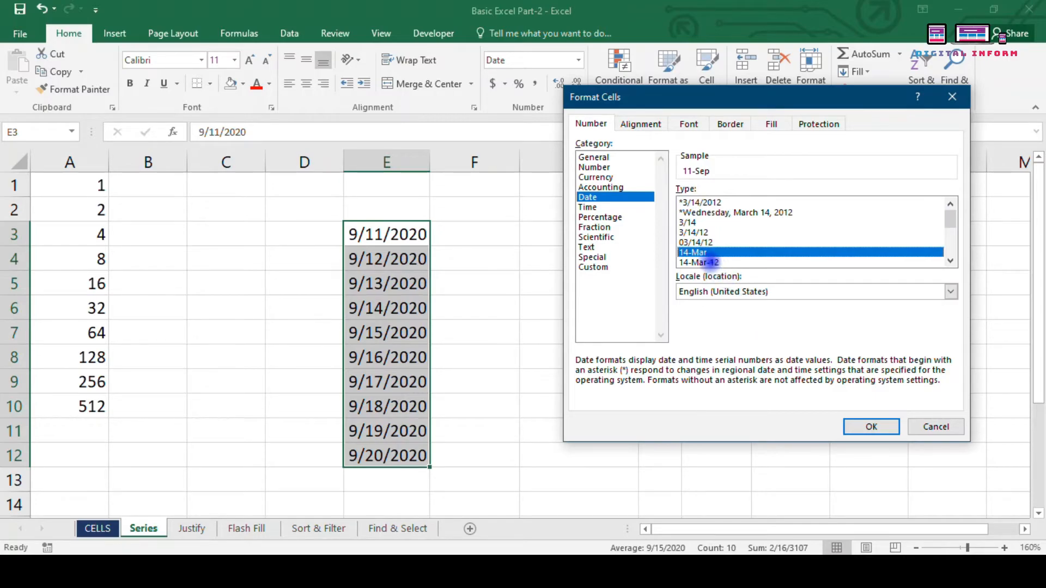
left_click(711, 262)
left_click(869, 427)
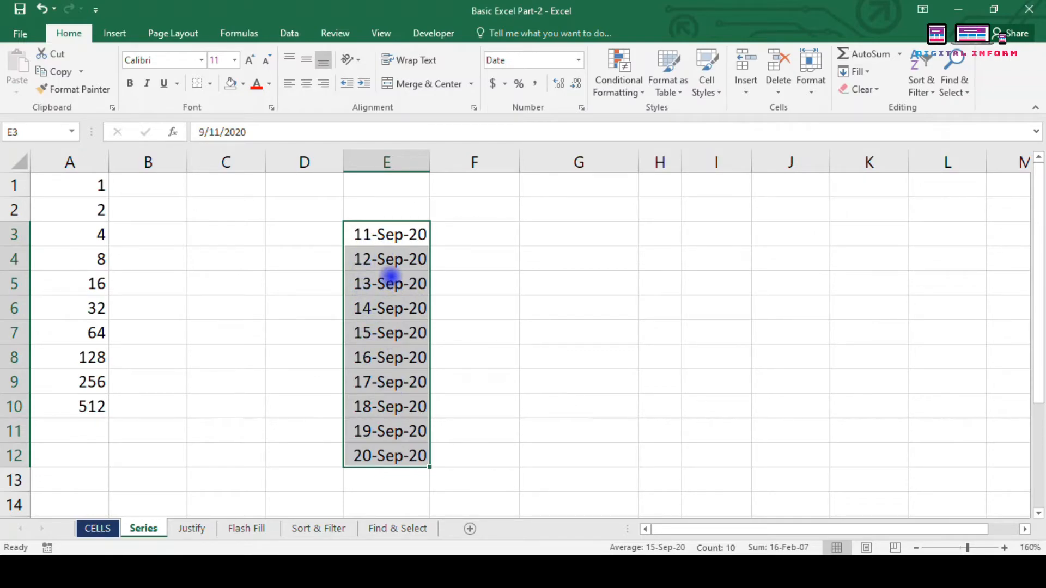
Step: Replace the daily dates with a Weekday date series ending 24-Sep-20, then undo it
key("ctrl+z")
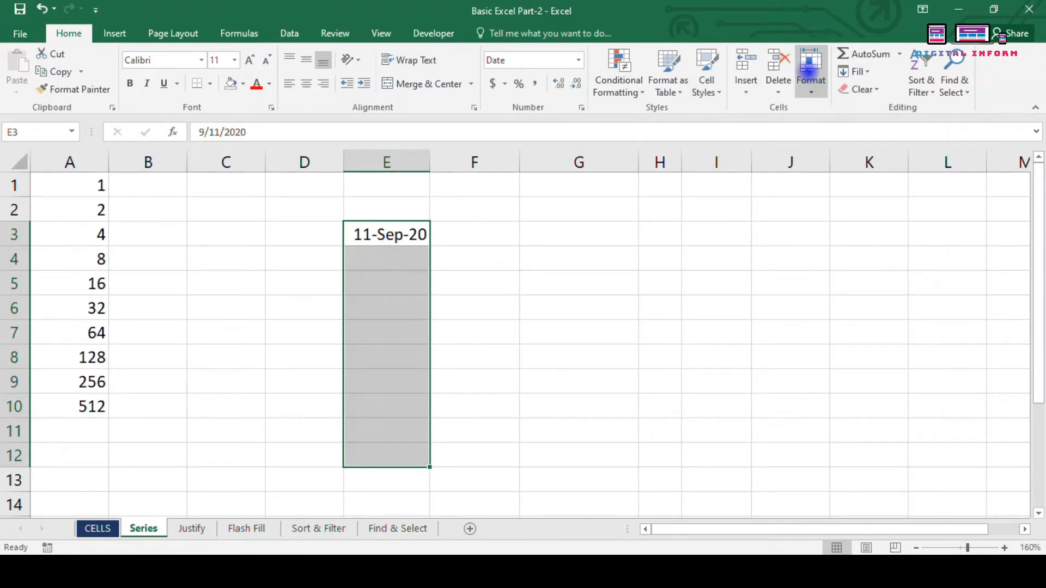
left_click(857, 72)
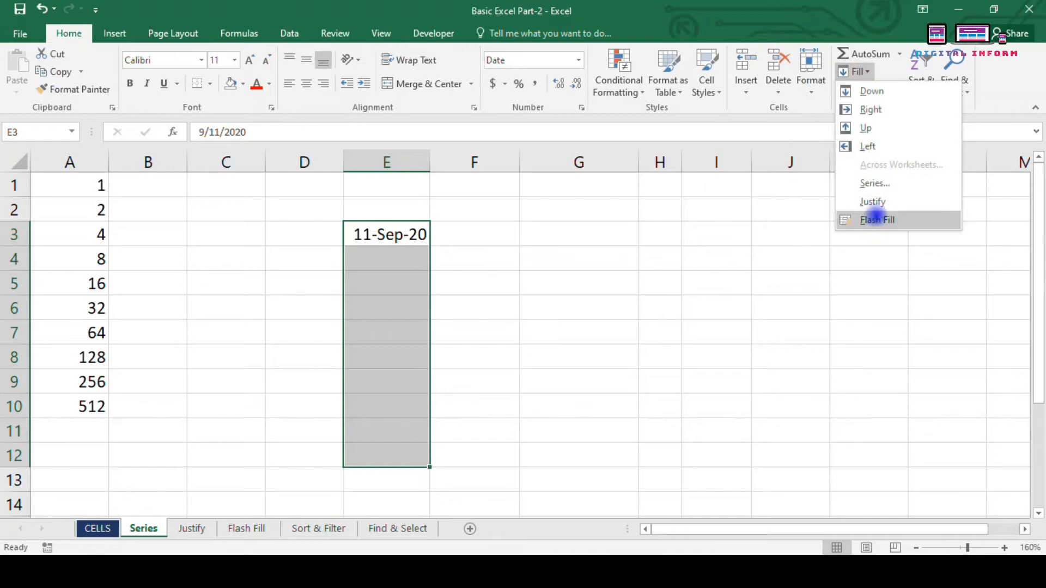
left_click(874, 183)
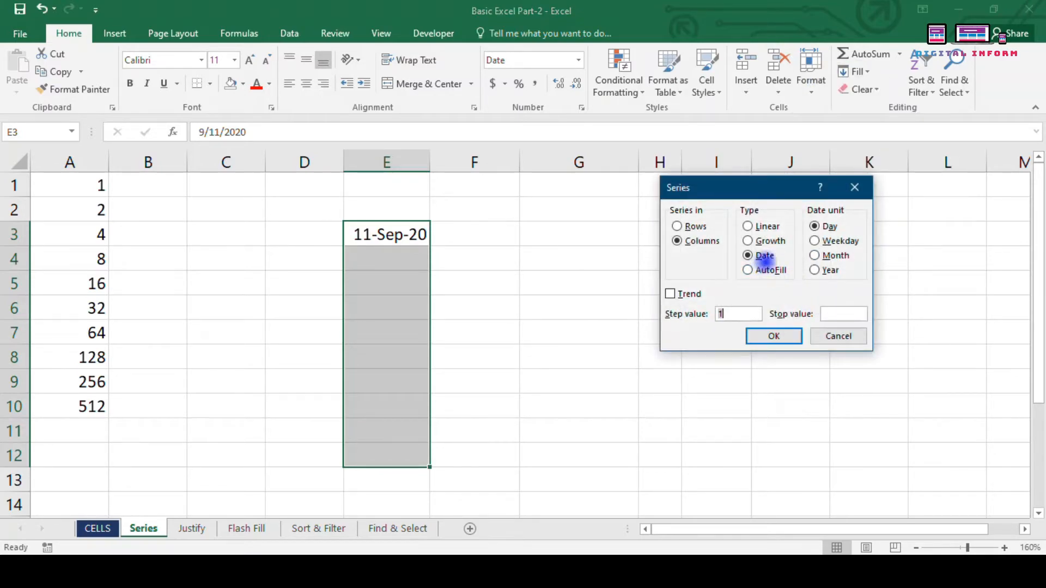
left_click(817, 241)
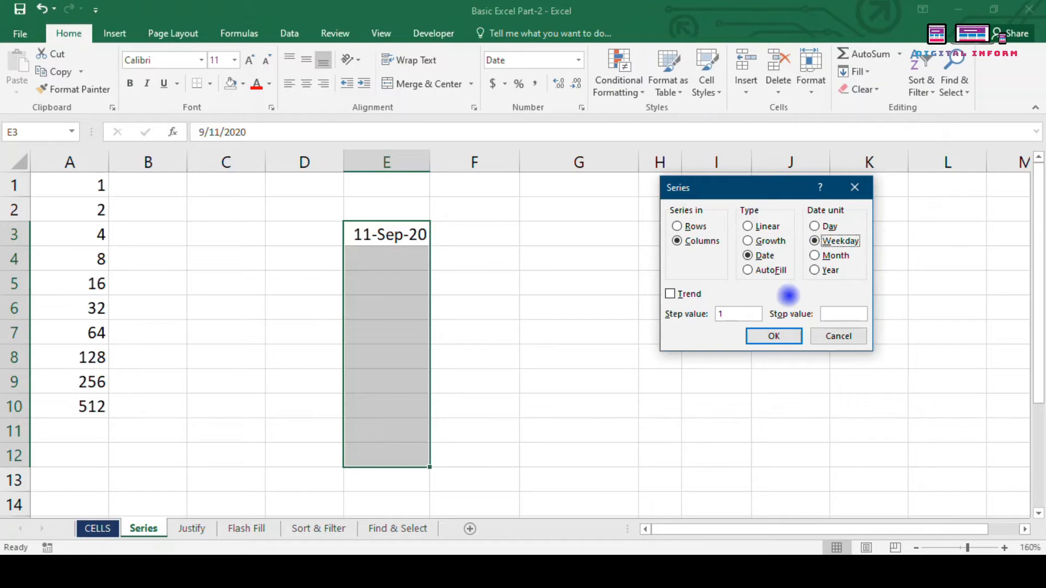
left_click(760, 337)
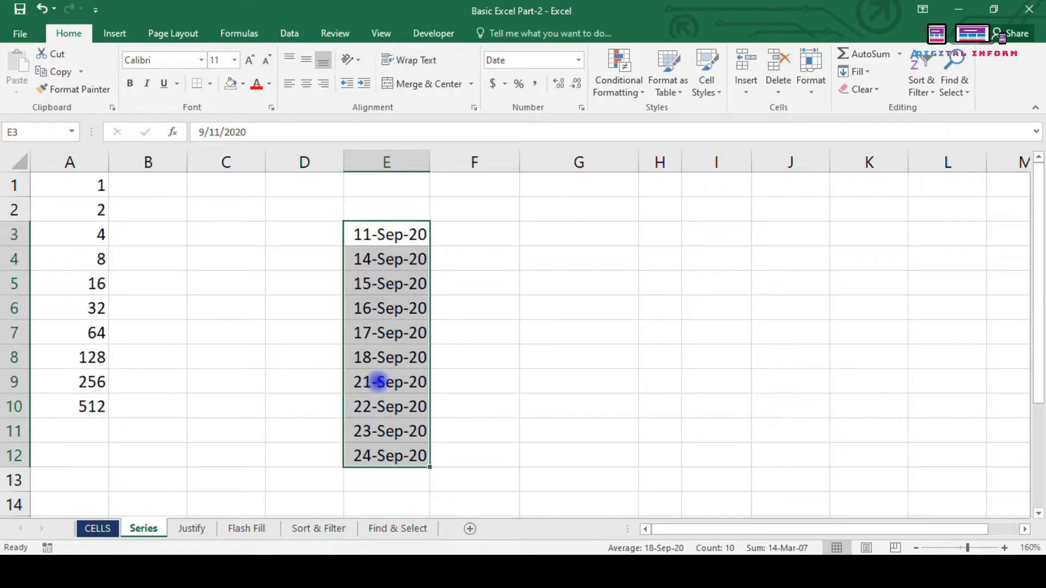
key("ctrl+z")
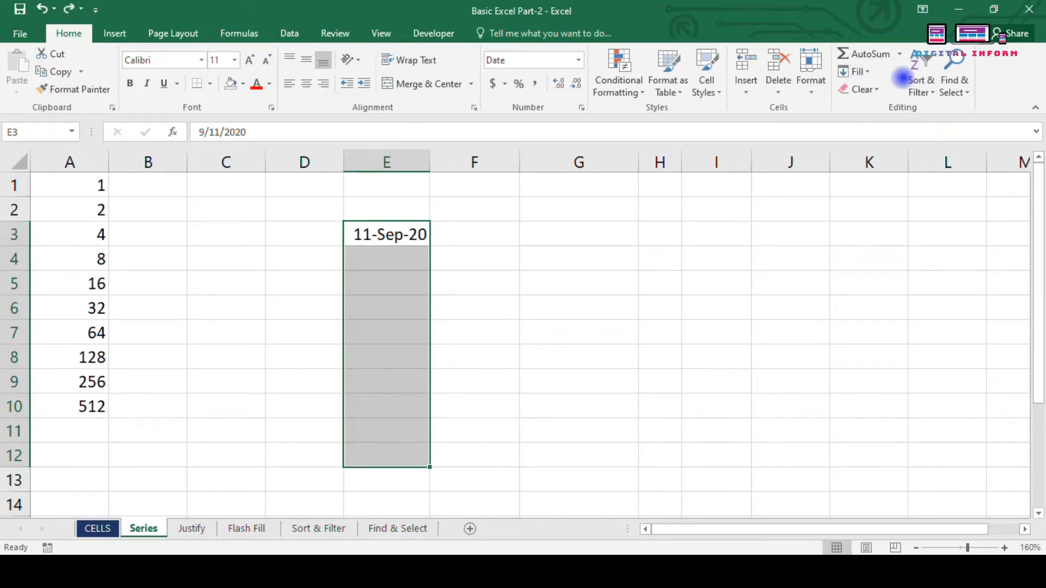
Step: Fill E3:E12 with a monthly date series starting from 11-Sep-20
left_click(853, 72)
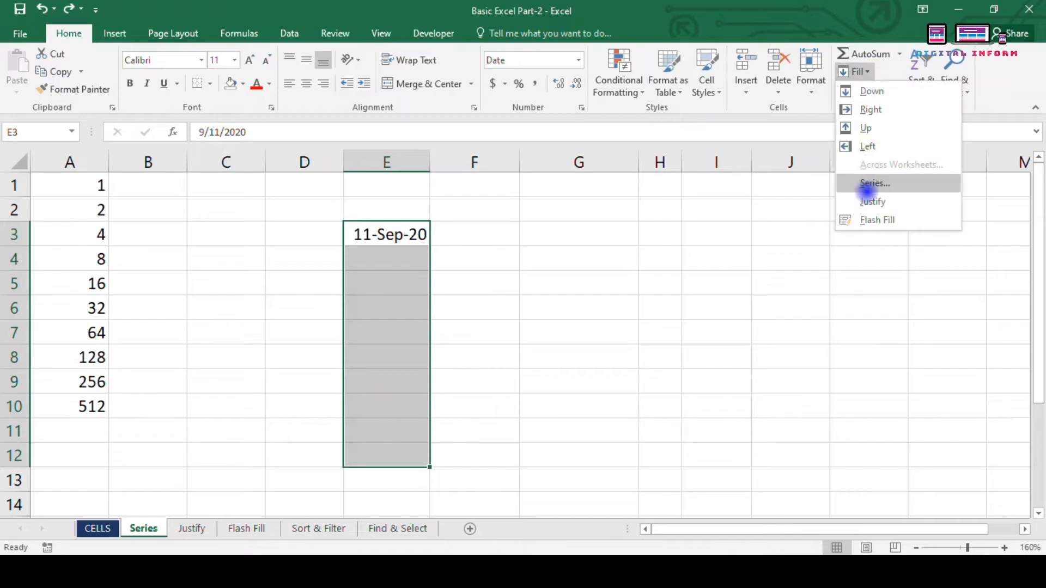
left_click(872, 188)
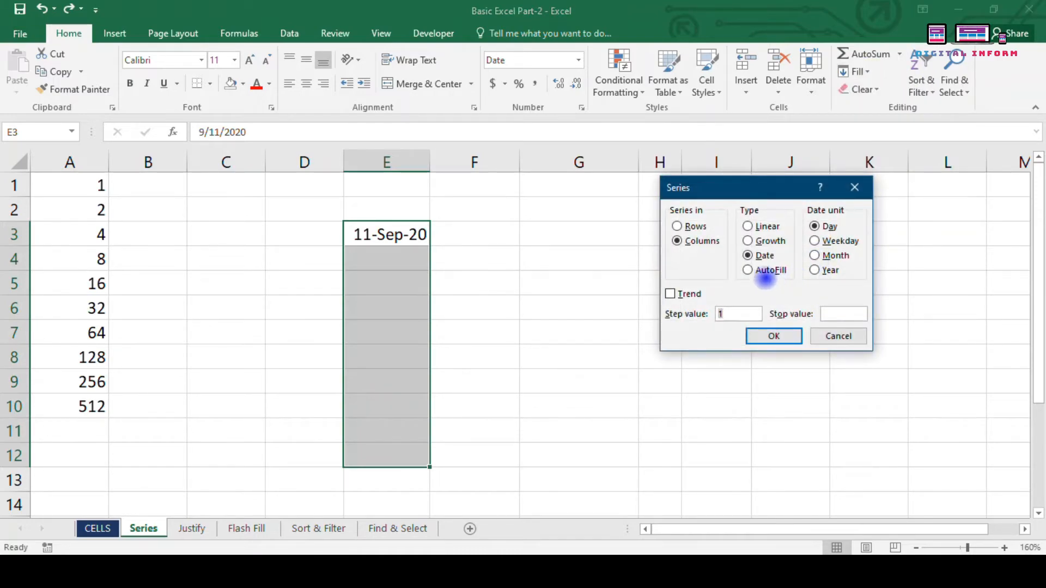
left_click(815, 256)
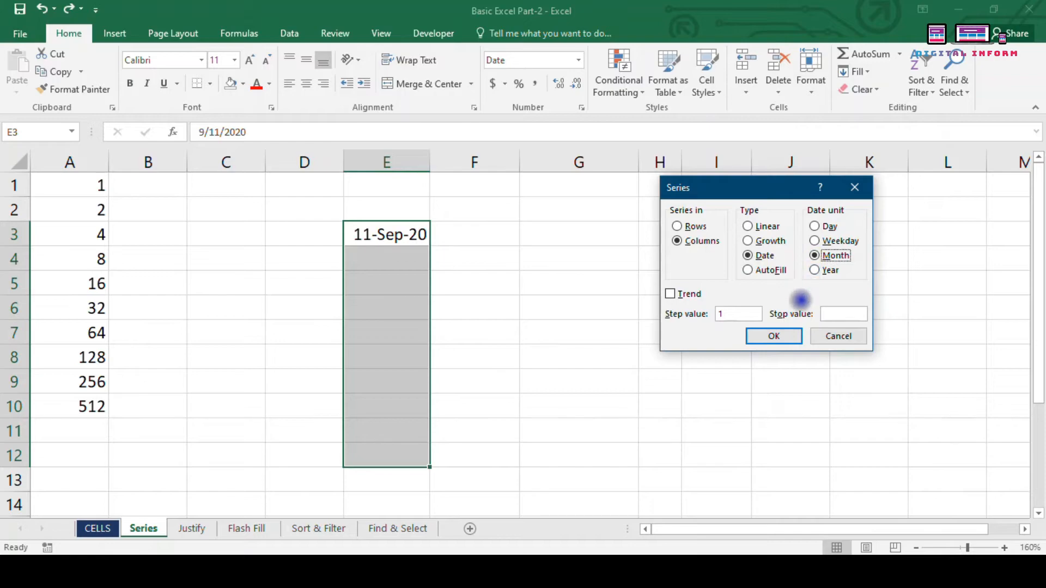
left_click(785, 336)
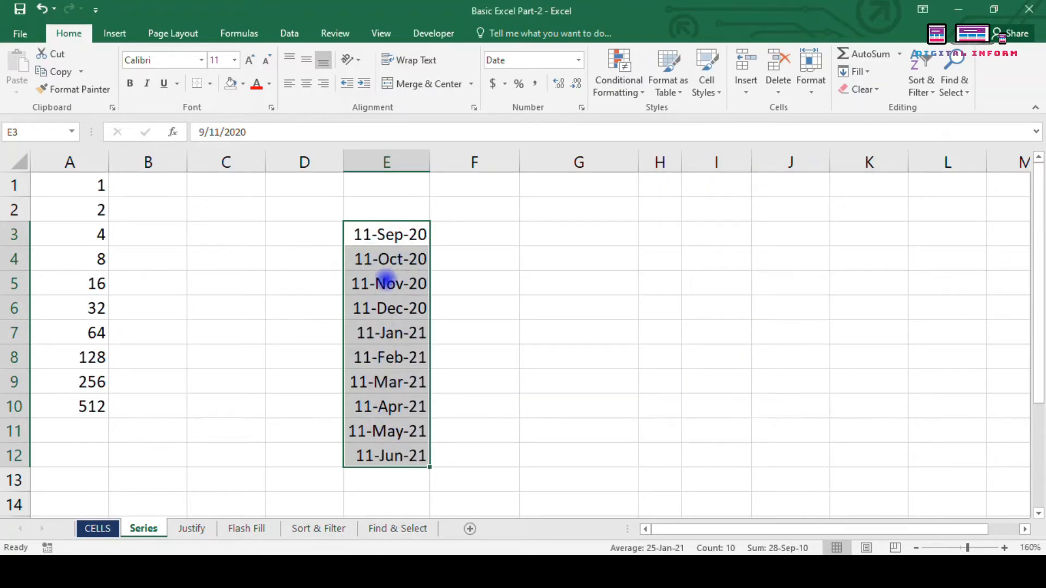
Step: Refill E3:E12 as a yearly date series ending at 11-Sep-29
left_click(859, 72)
left_click(866, 182)
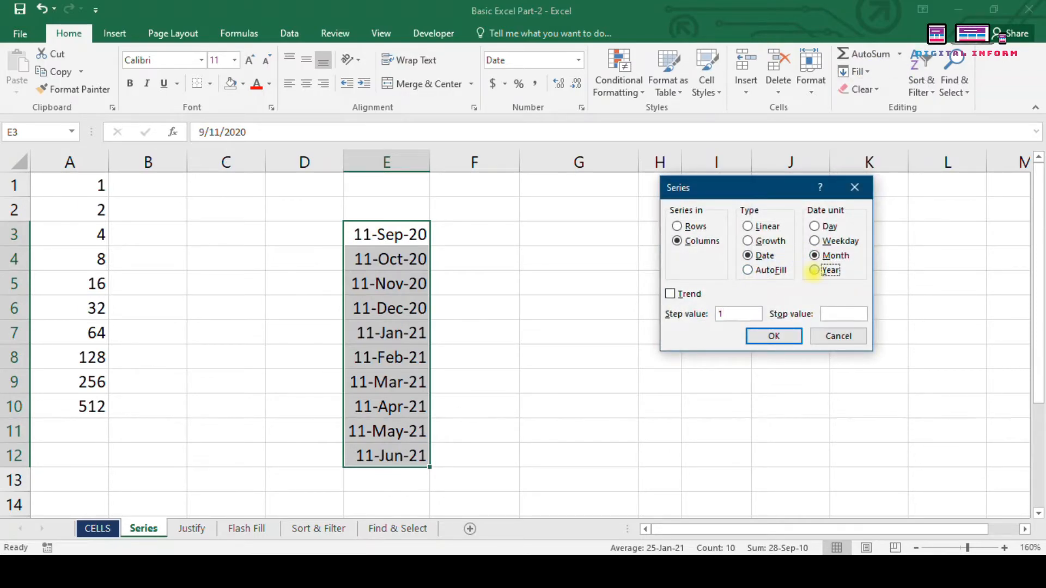
left_click(815, 270)
left_click(787, 338)
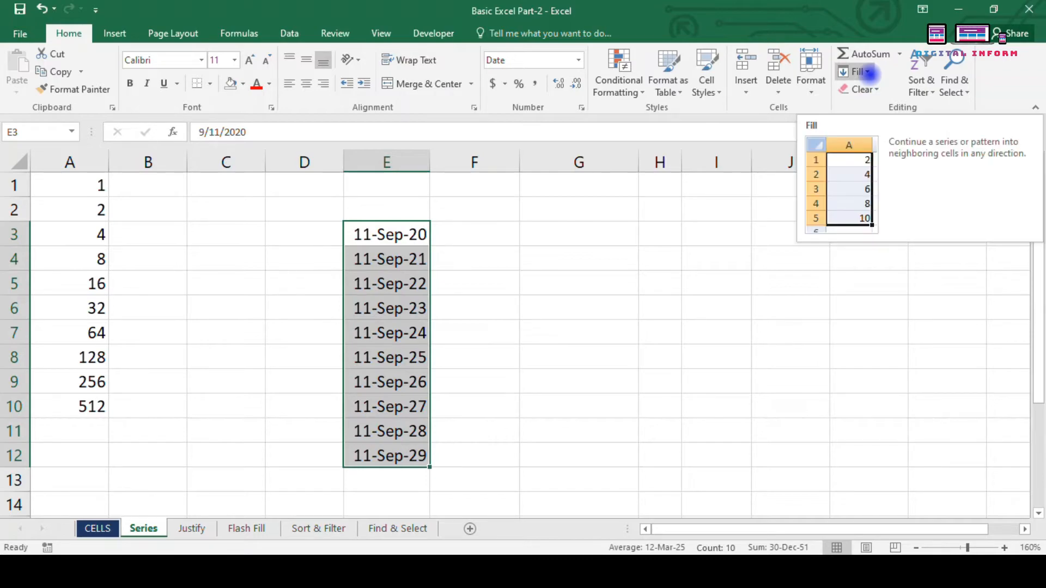
left_click(866, 73)
left_click(579, 406)
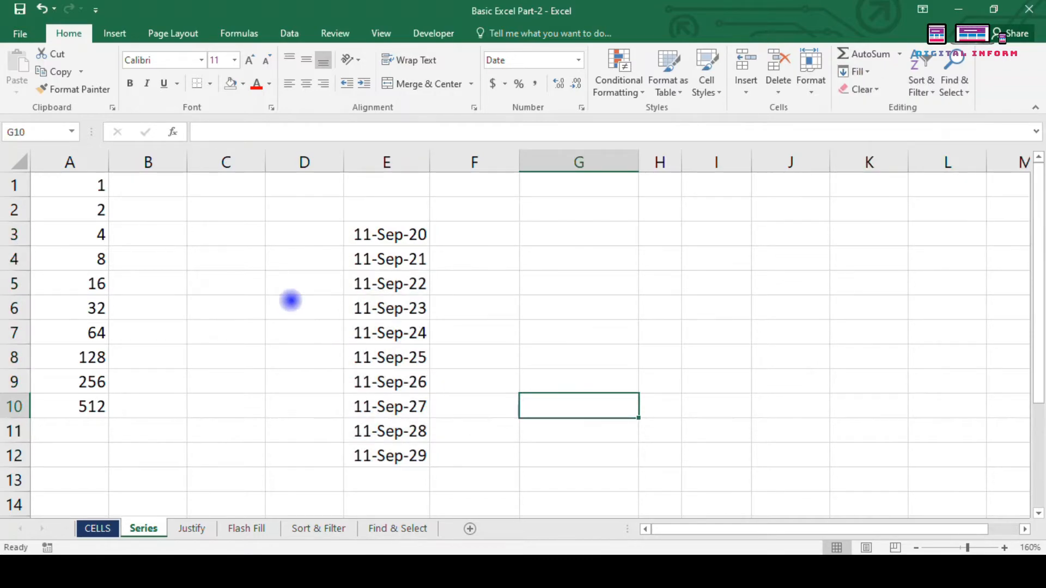
Step: Enter 1 in G2 and 2 in G3, showing G3 as a plain number
left_click(597, 229)
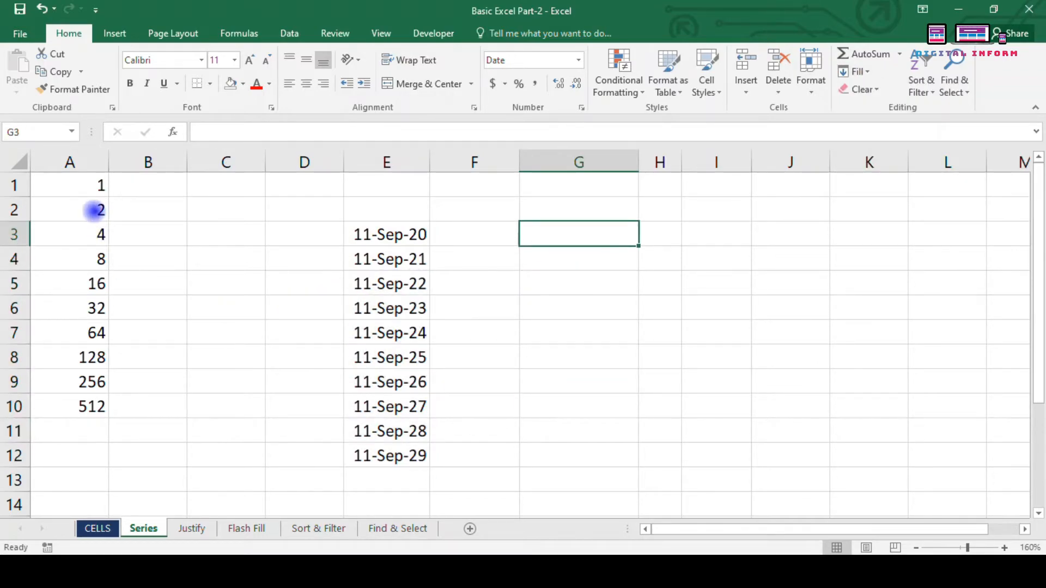
left_click(567, 215)
type("1")
key("Return")
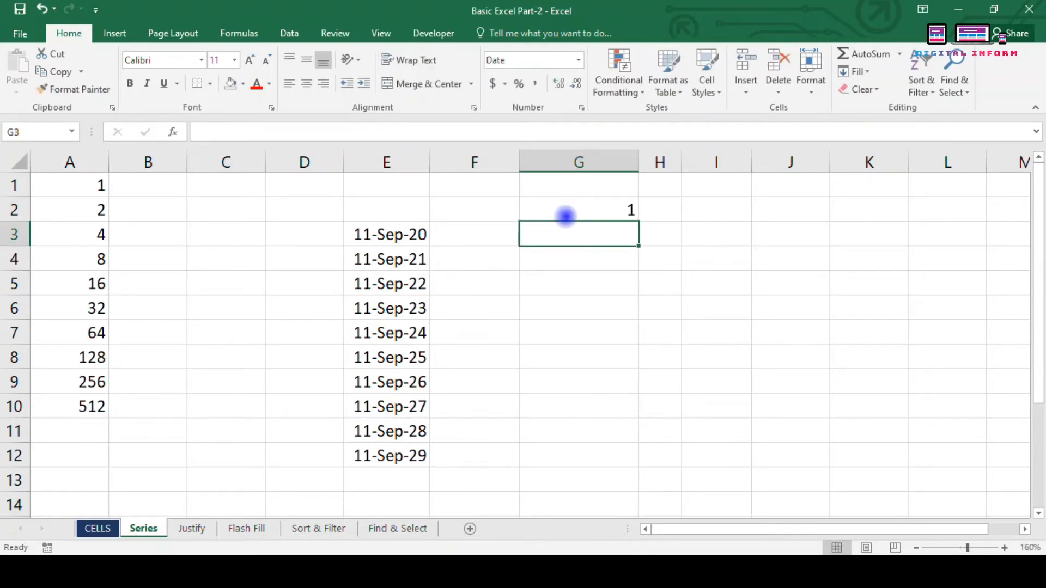
type("2")
key("Return")
left_click(567, 215)
key("Down")
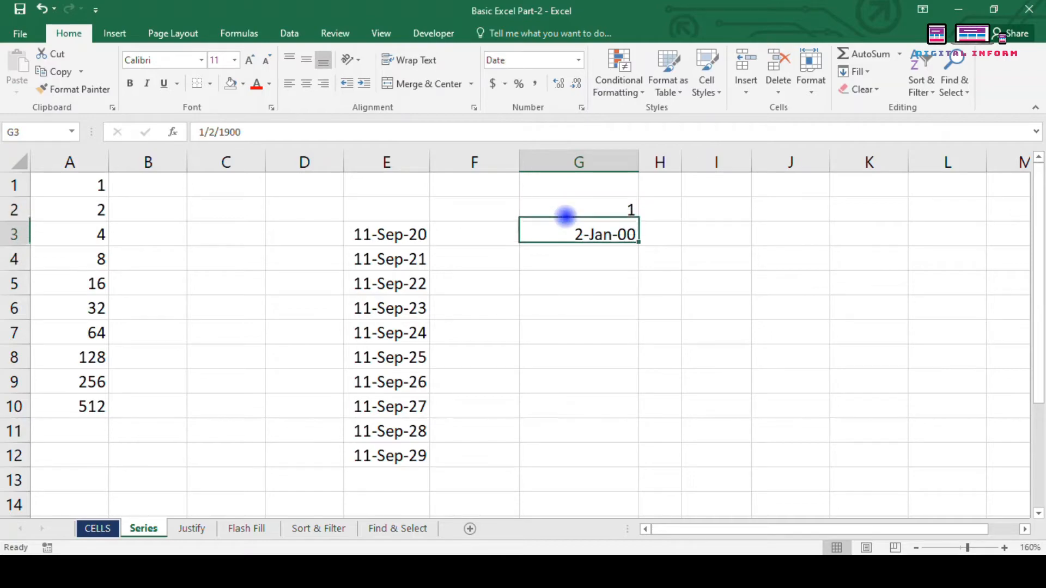
key("Down")
key("Up")
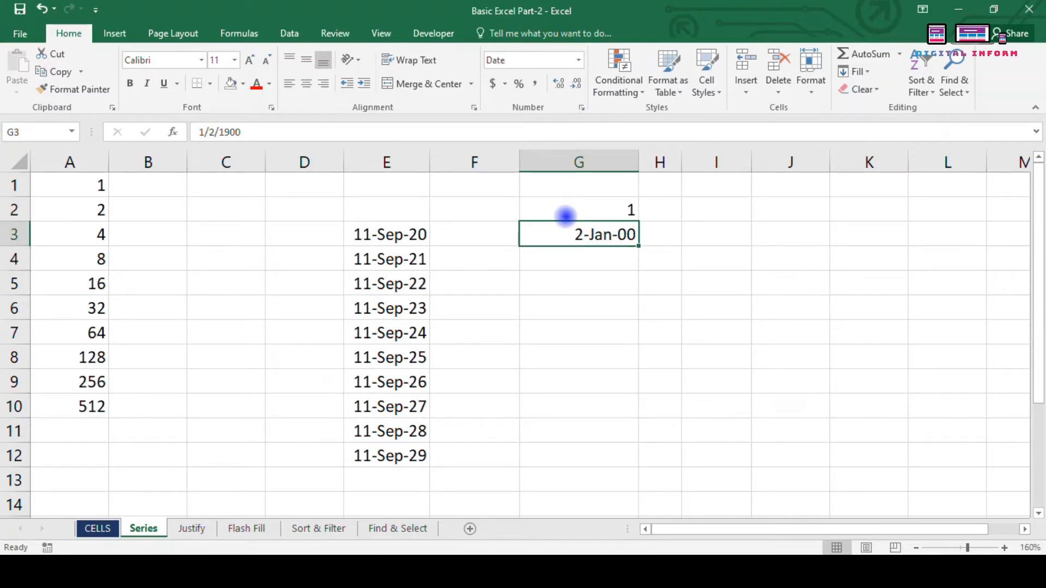
key("ctrl+shift+asciitilde")
Step: Fill G2:G17 with a Linear series using step value 2
left_click(567, 217)
key("shift+Down")
key("shift+Down")
key("shift+Down")
key("shift+Down")
key("shift+Down")
key("shift+Down")
key("shift+Down")
key("shift+Down")
key("shift+Down")
key("shift+Down")
key("shift+Down")
key("shift+Down")
key("shift+Down")
key("shift+Down")
key("shift+Down")
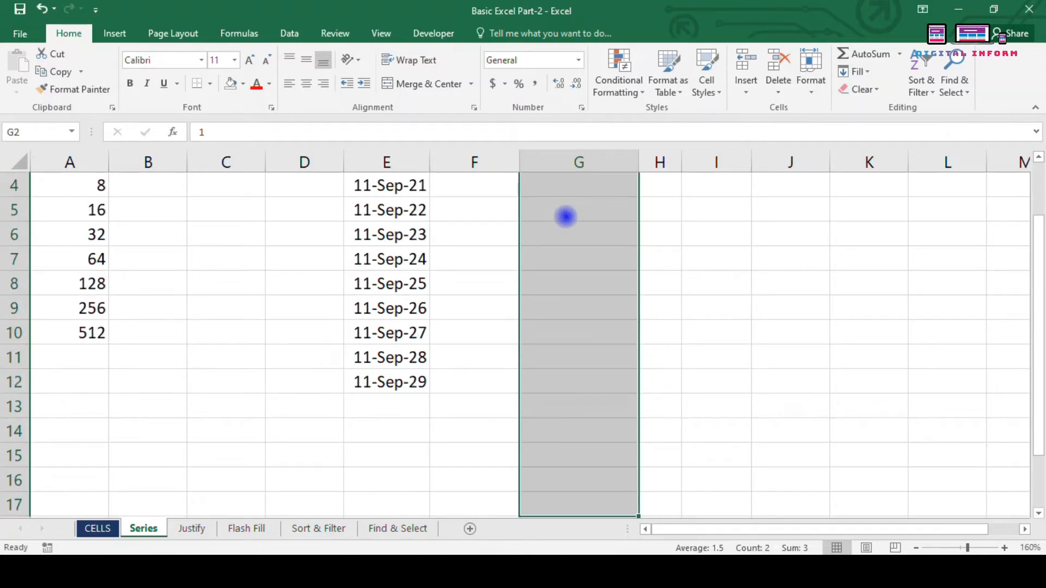
scroll(567, 217, "up", 1)
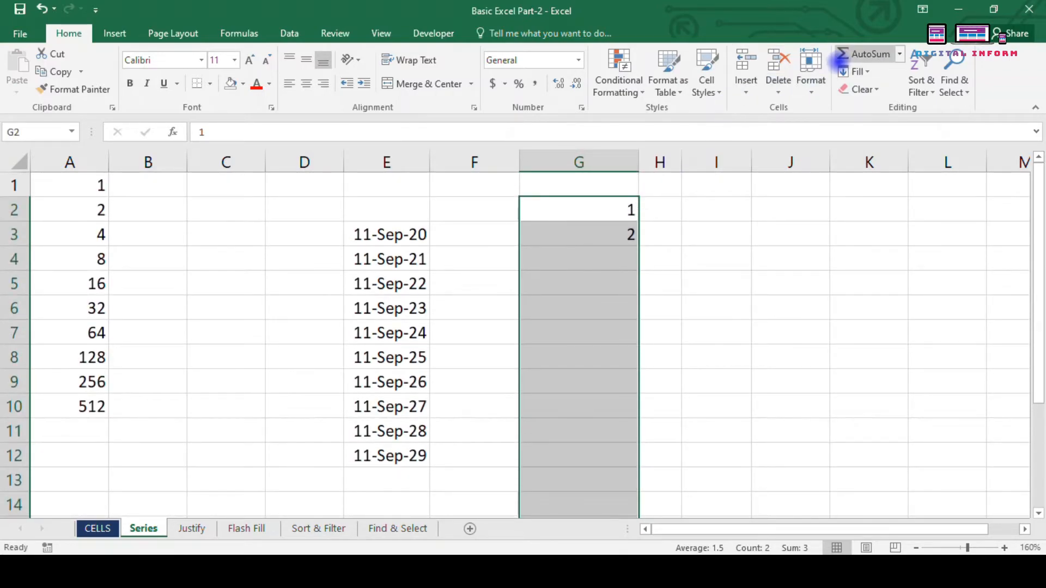
left_click(844, 72)
left_click(887, 188)
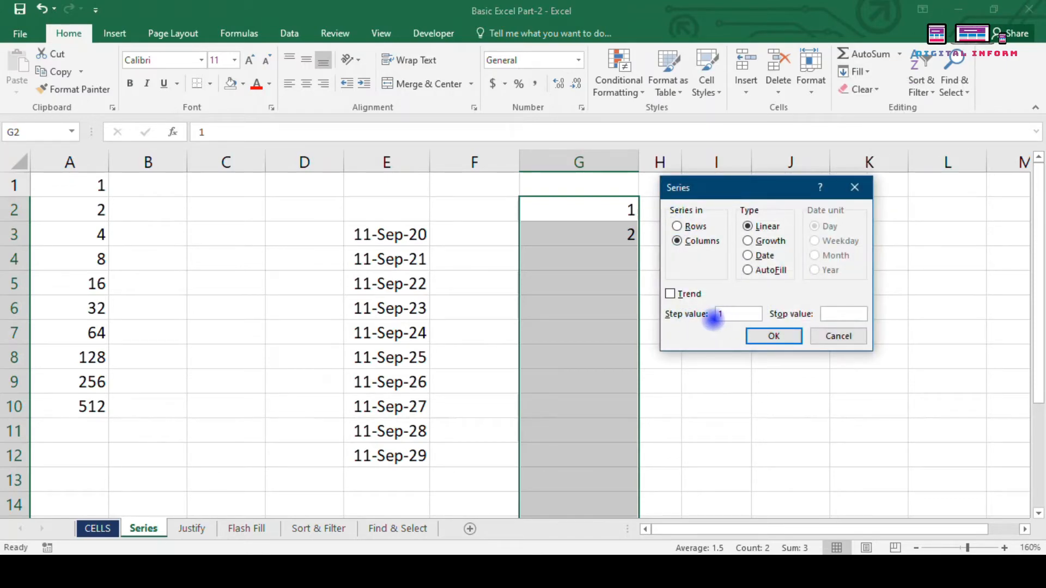
left_click_drag(713, 315, 722, 313)
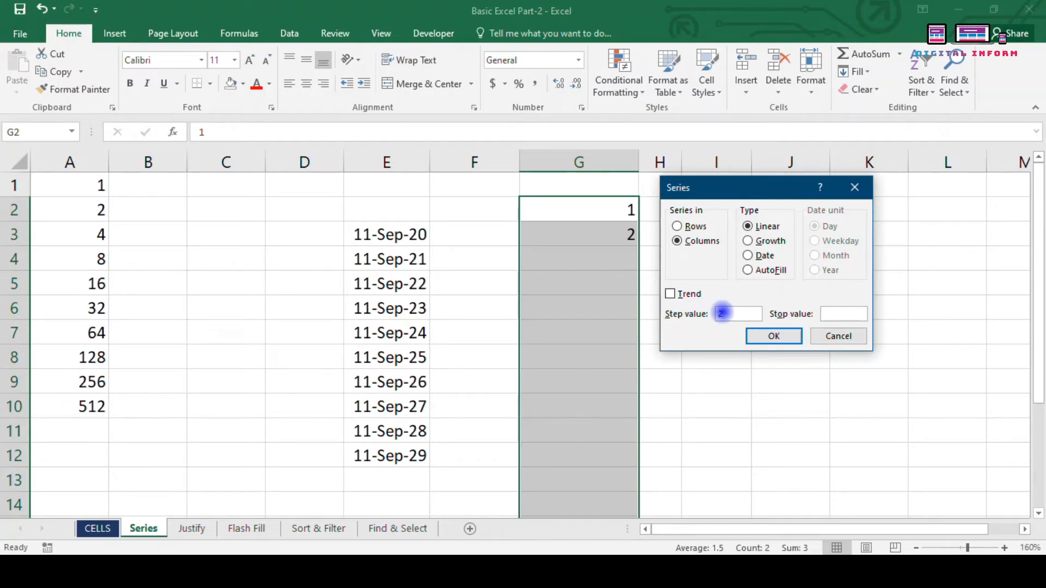
left_click(839, 312)
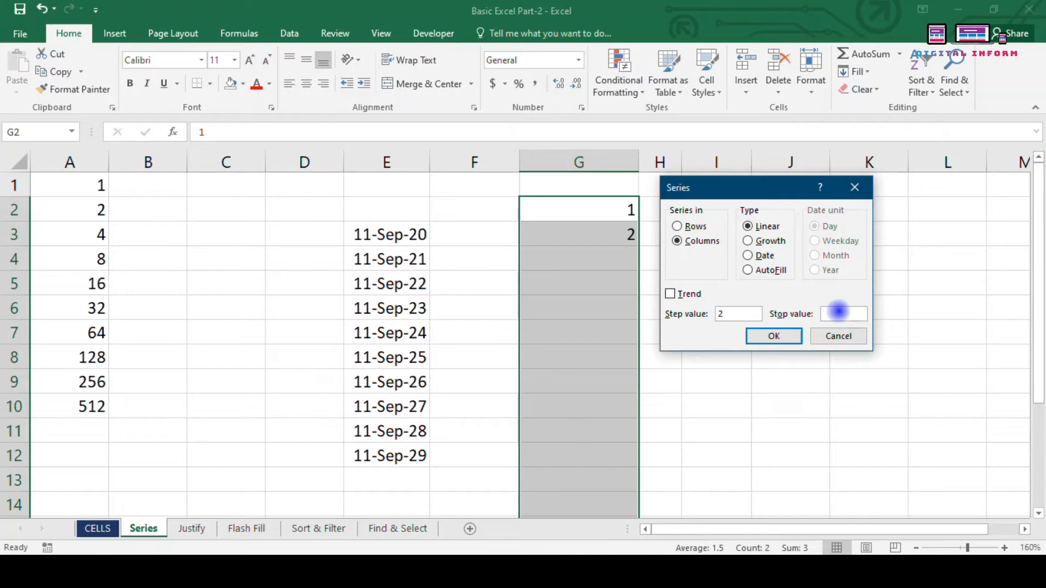
key("Return")
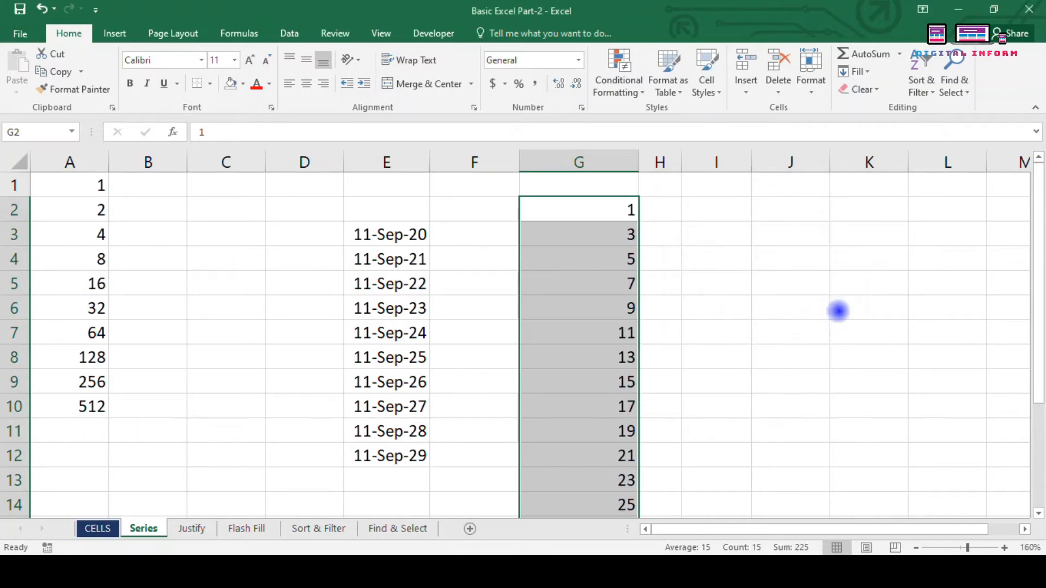
Step: Scroll through column G to review the odd numbers up to 29
scroll(838, 312, "down", 2)
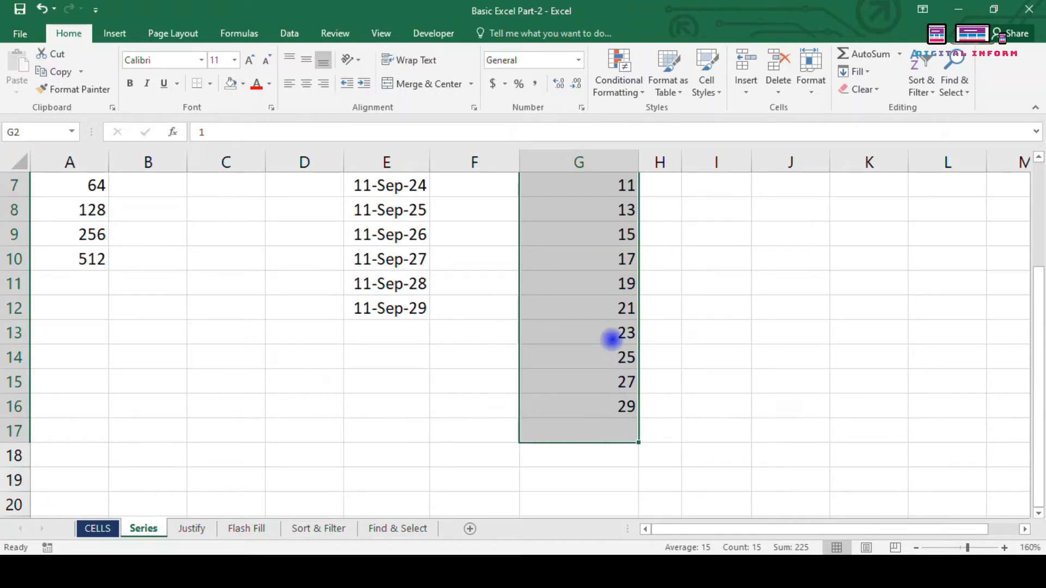
scroll(613, 337, "up", 2)
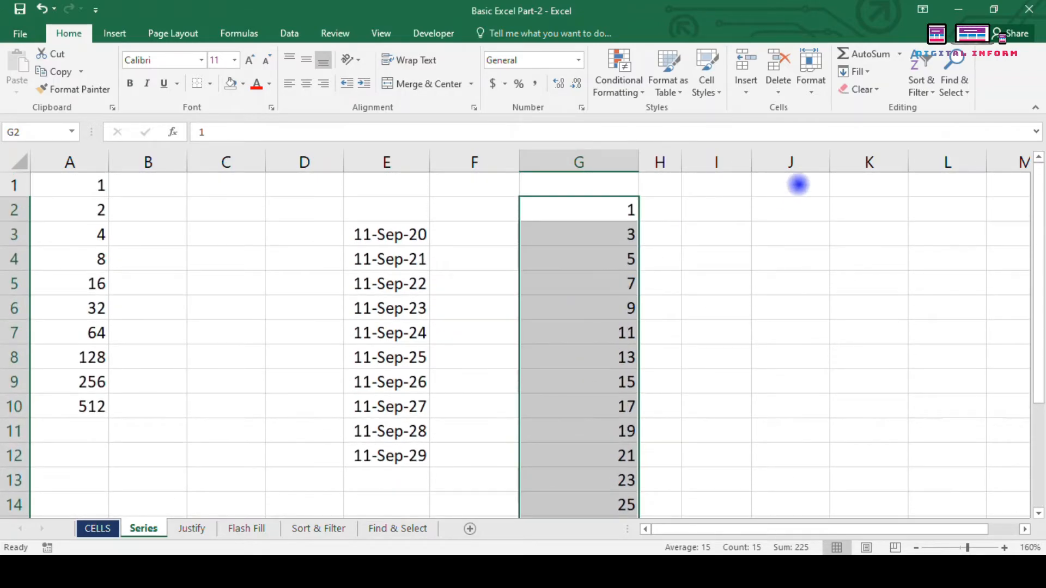
left_click(766, 354)
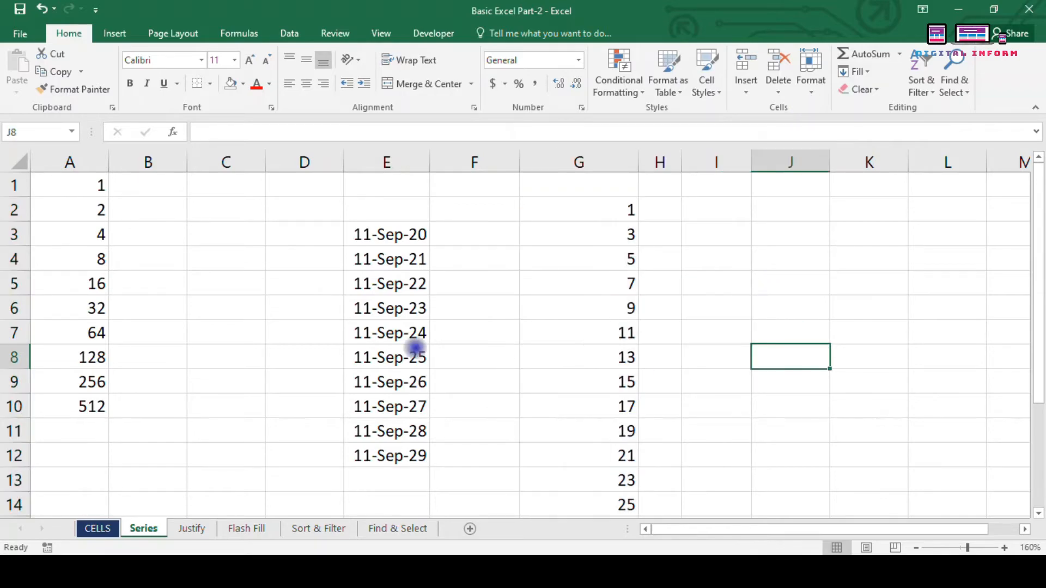
scroll(589, 264, "down", 1)
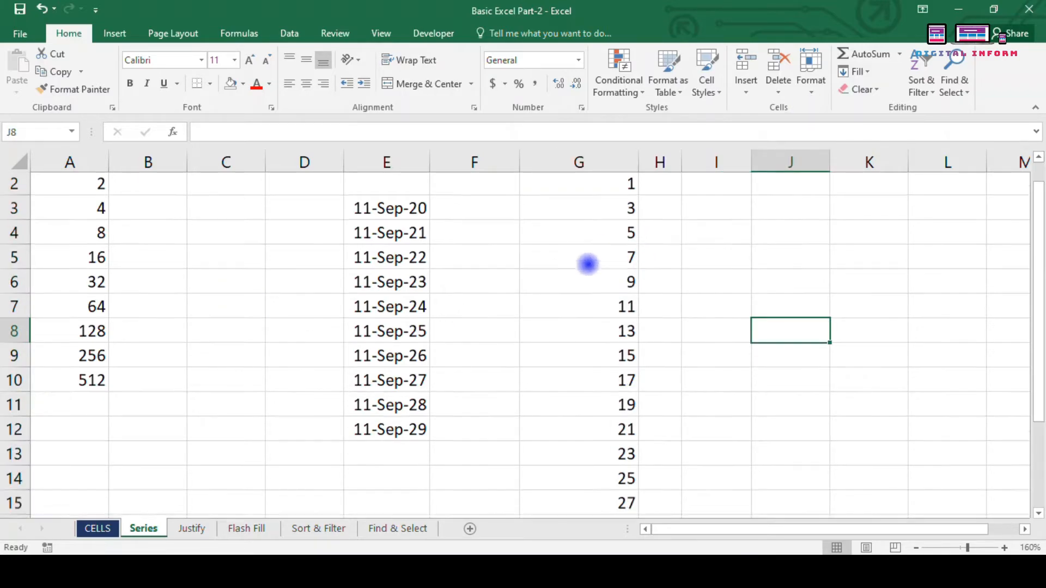
scroll(462, 384, "up", 1)
Step: Clear all earlier fills from A2:I14
left_click_drag(61, 210, 731, 509)
key("Delete")
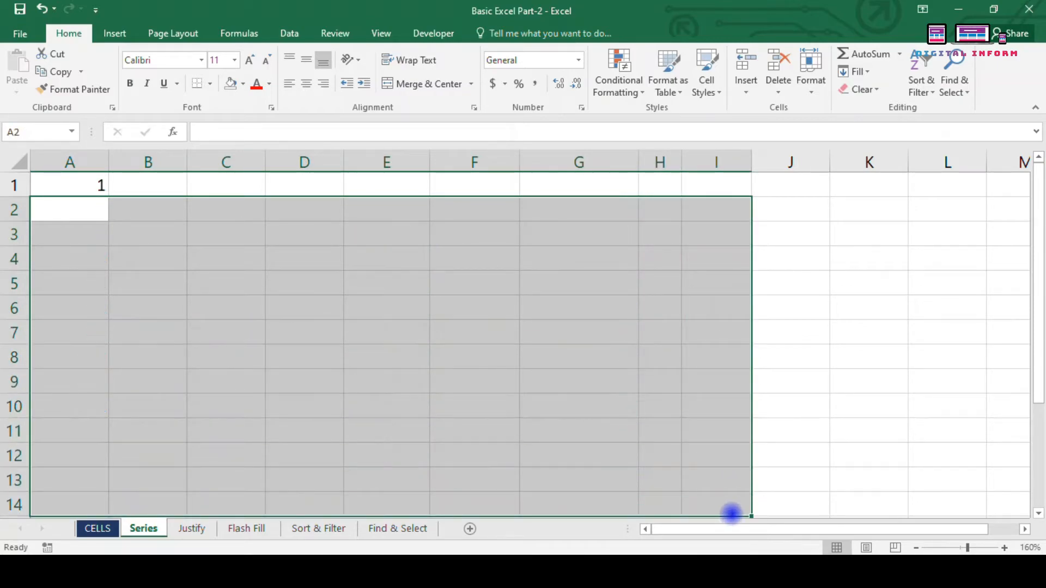
left_click(290, 359)
Step: Enter 2 in A2 and drag-fill the 1, 2 pattern down to 13 in A13
left_click(101, 211)
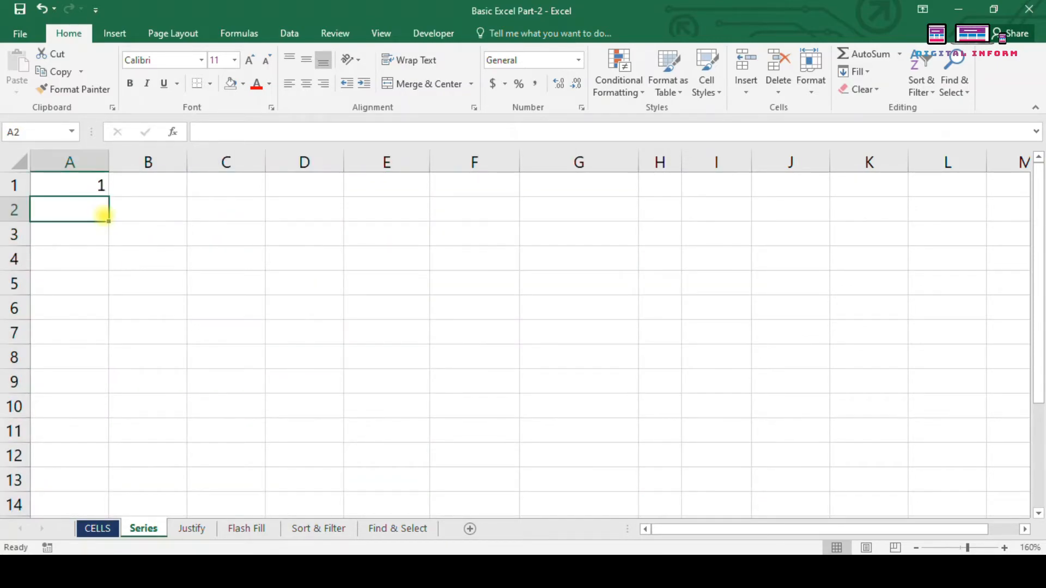
type("2")
key("Return")
left_click(99, 188)
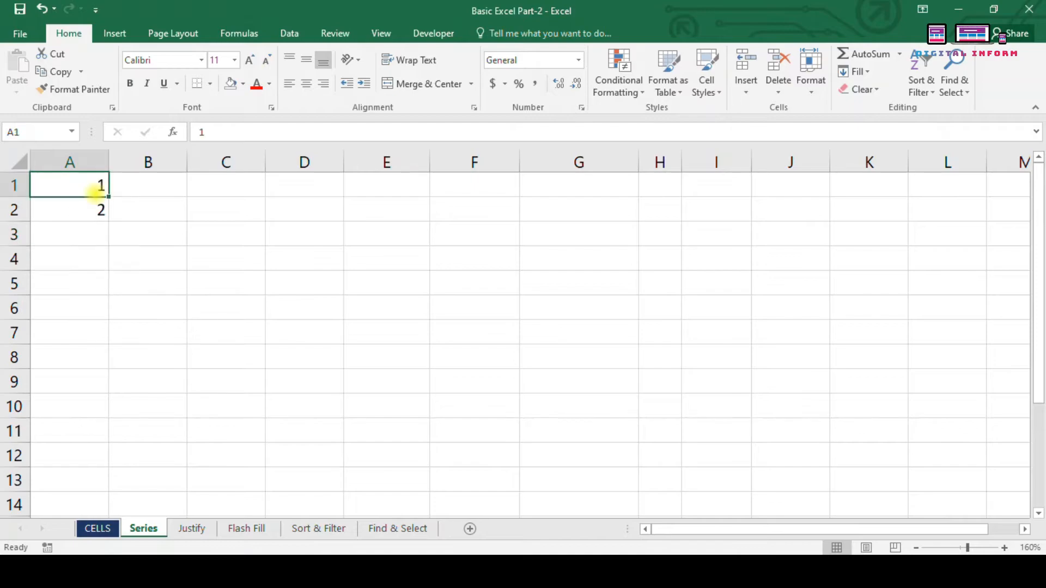
left_click(88, 218)
left_click_drag(83, 186, 151, 468)
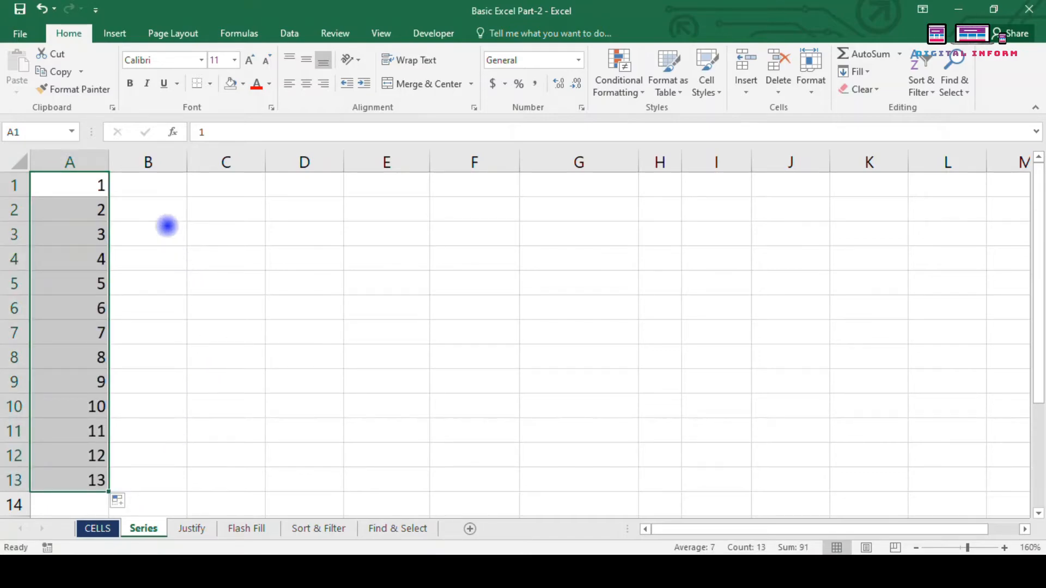
Step: Enter 2 in B1 and drag-fill A1:B1 across to 8 in H1
left_click(148, 185)
type("2")
key("Return")
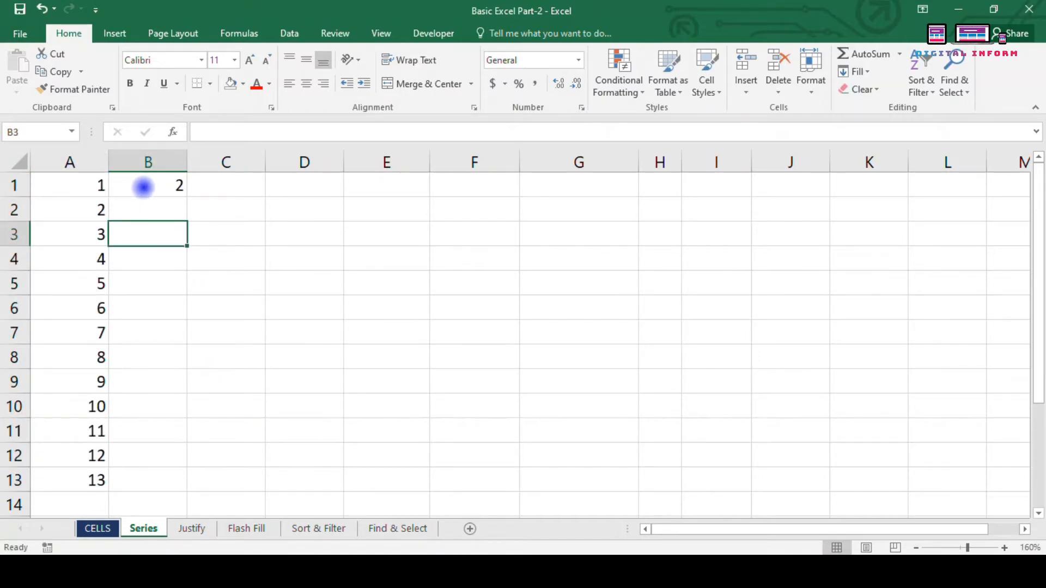
left_click_drag(103, 185, 673, 187)
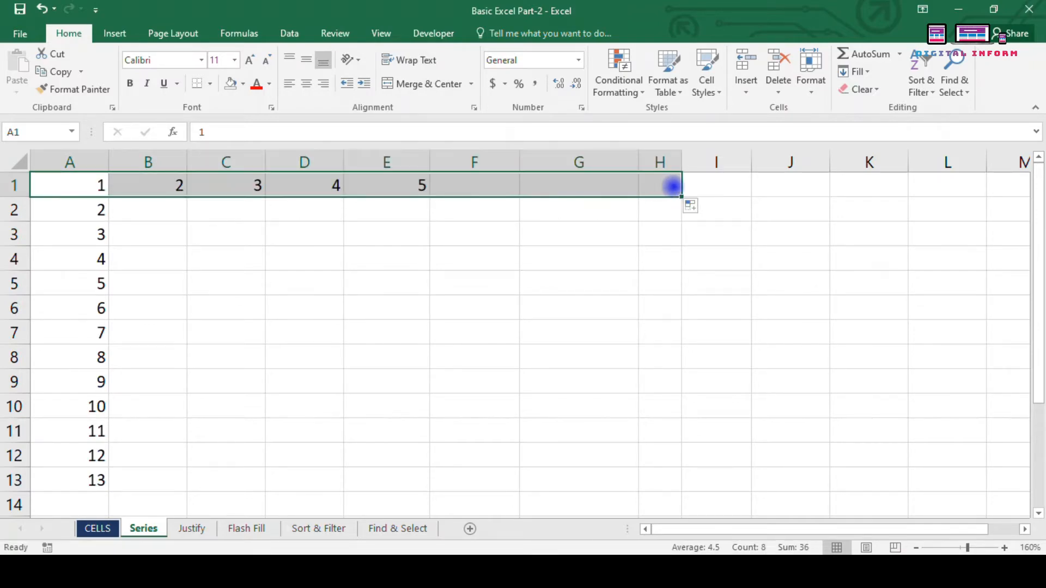
left_click(702, 207)
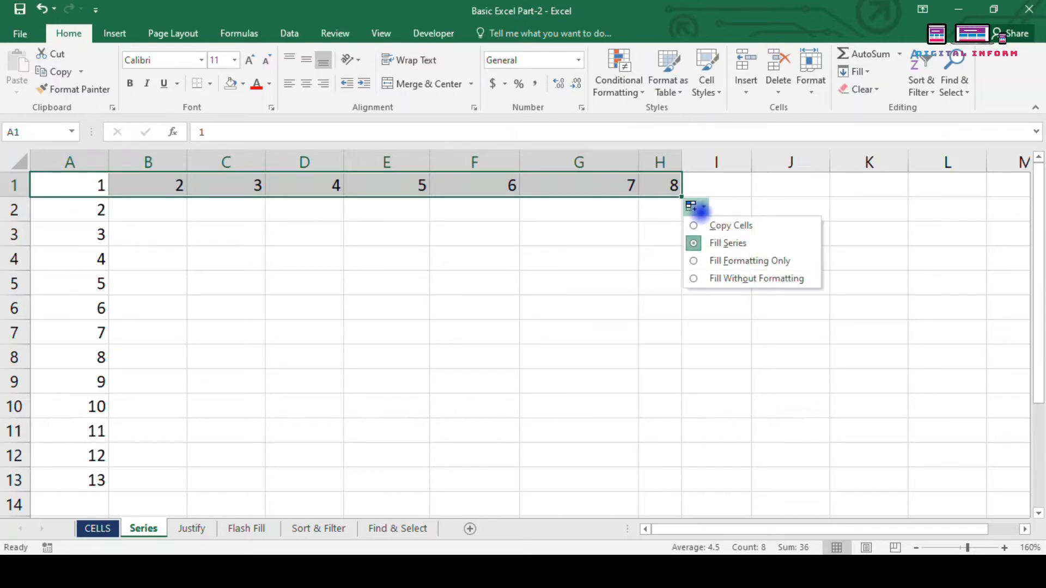
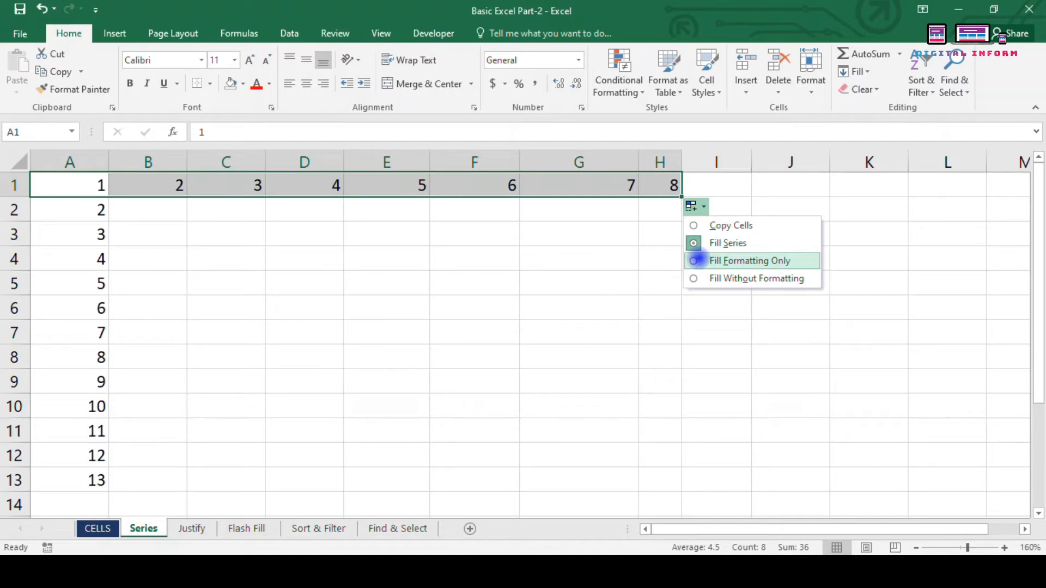
Step: Clear the filled numbers 3 to 8 from row 1
left_click(350, 349)
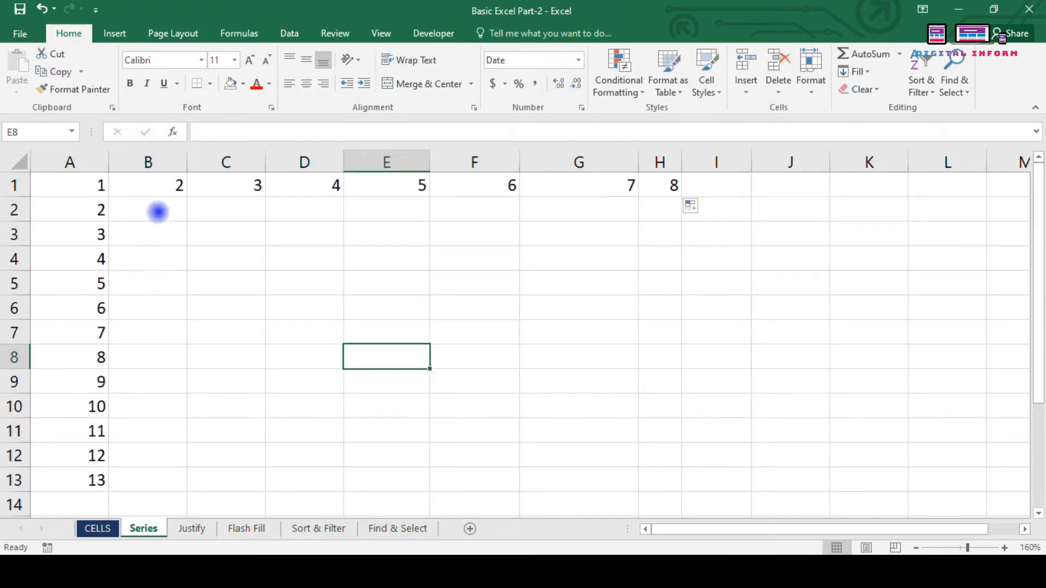
left_click_drag(189, 188, 693, 130)
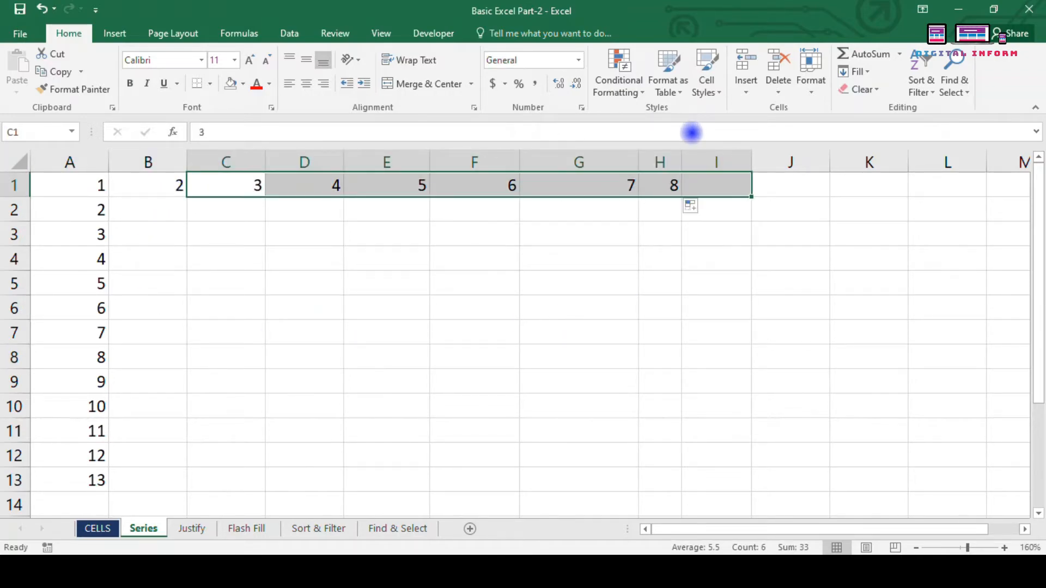
key("Delete")
left_click_drag(211, 400, 183, 377)
Step: Give A1:B1 a light blue fill with 14-point Arial Black text
left_click_drag(91, 194, 148, 179)
left_click(243, 84)
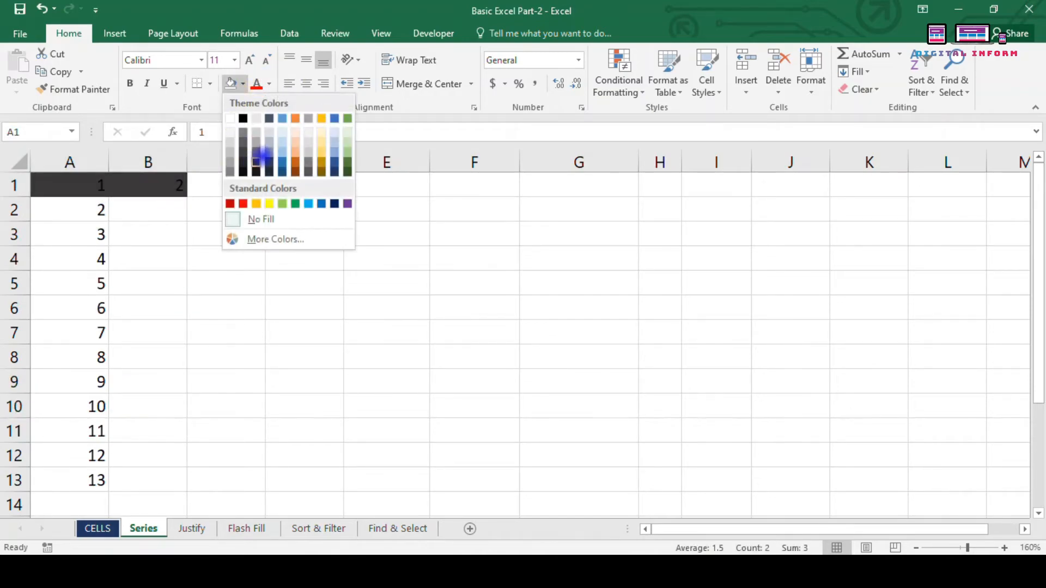
left_click(280, 144)
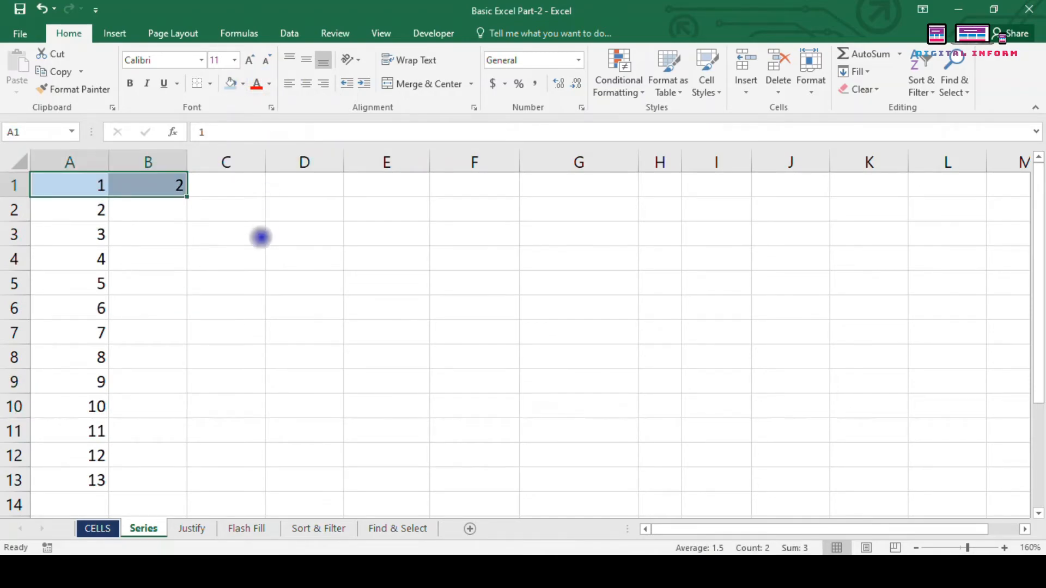
left_click(248, 60)
left_click(249, 60)
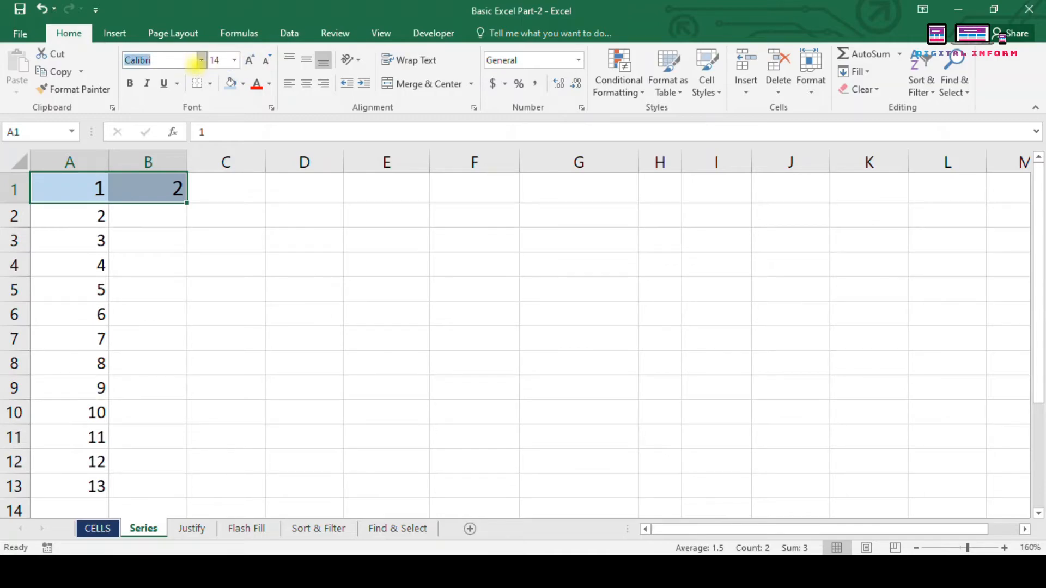
left_click(201, 60)
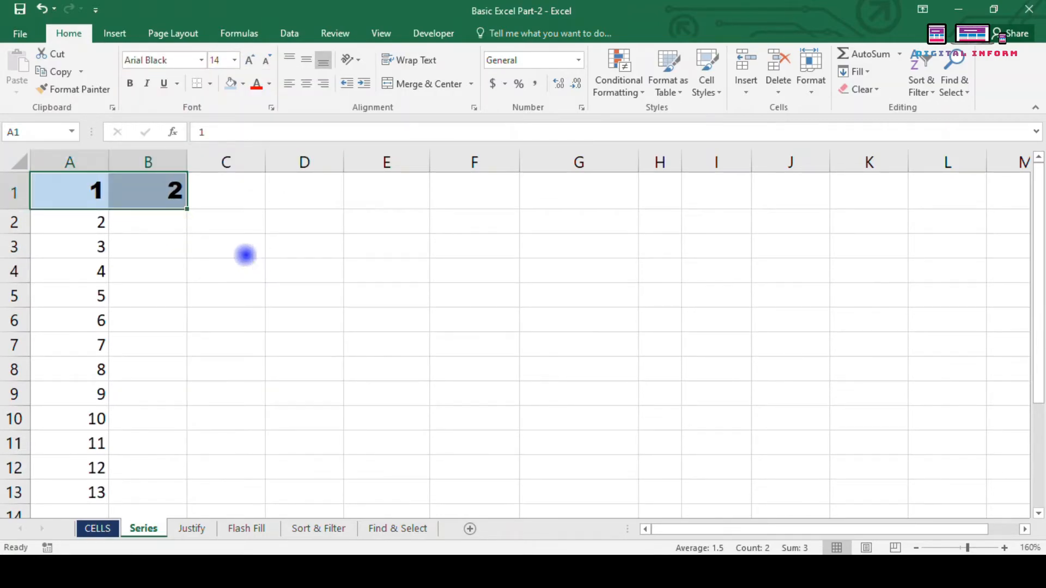
Step: Extend the series to 8 in H1 using Fill Without Formatting
left_click_drag(187, 207, 681, 180)
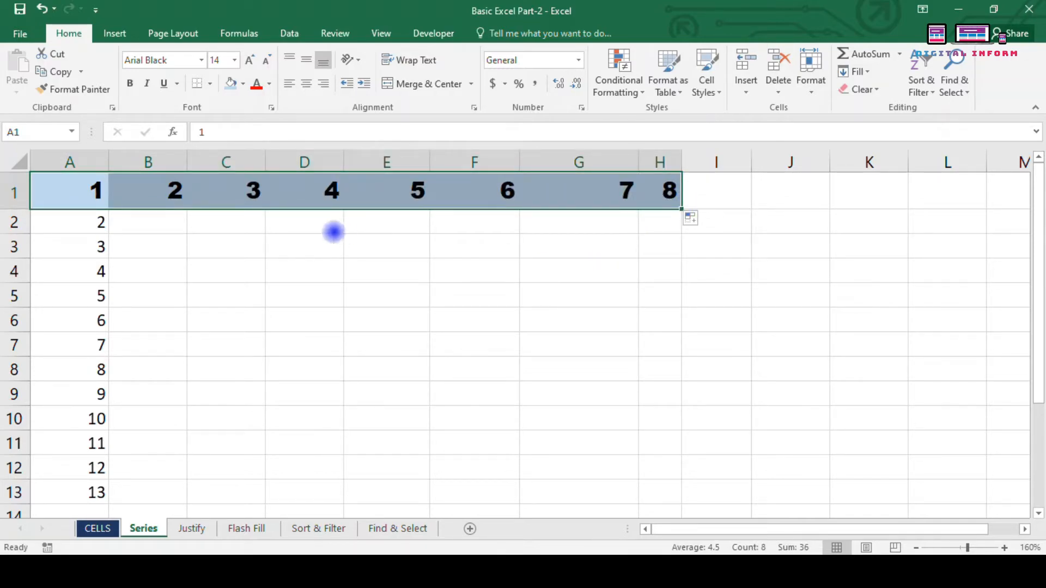
left_click(691, 218)
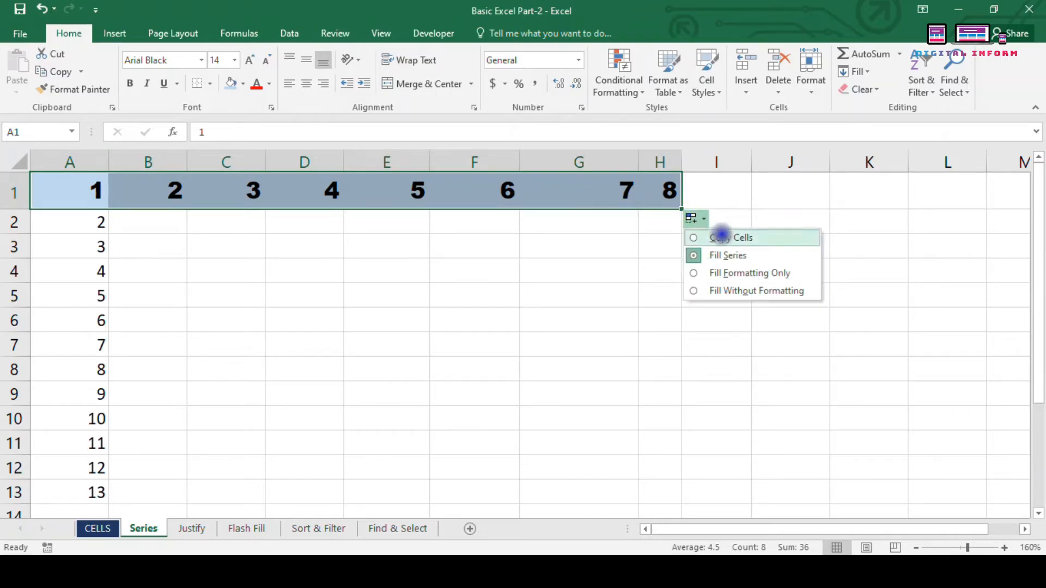
left_click(715, 273)
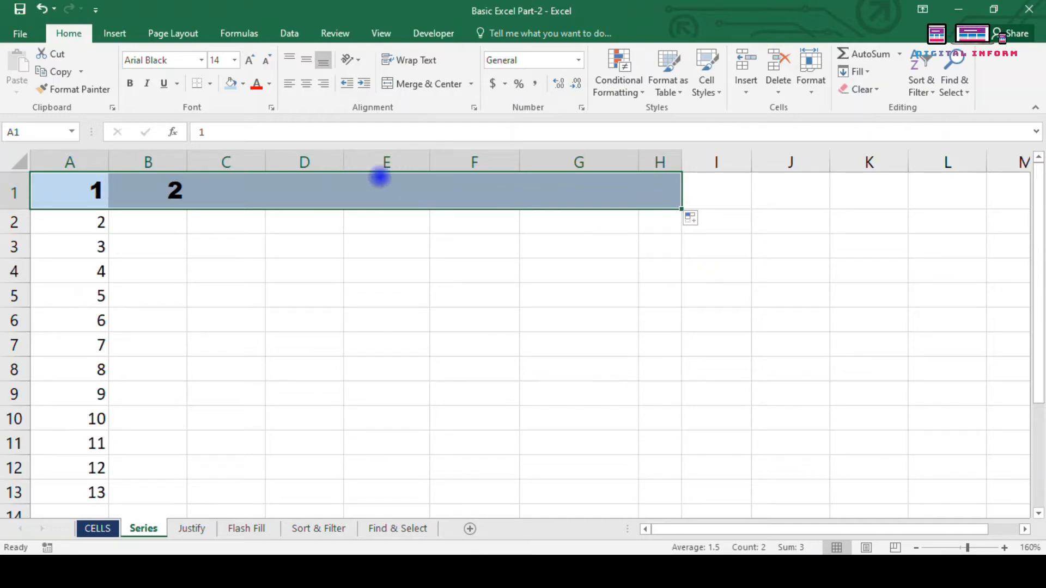
left_click(696, 219)
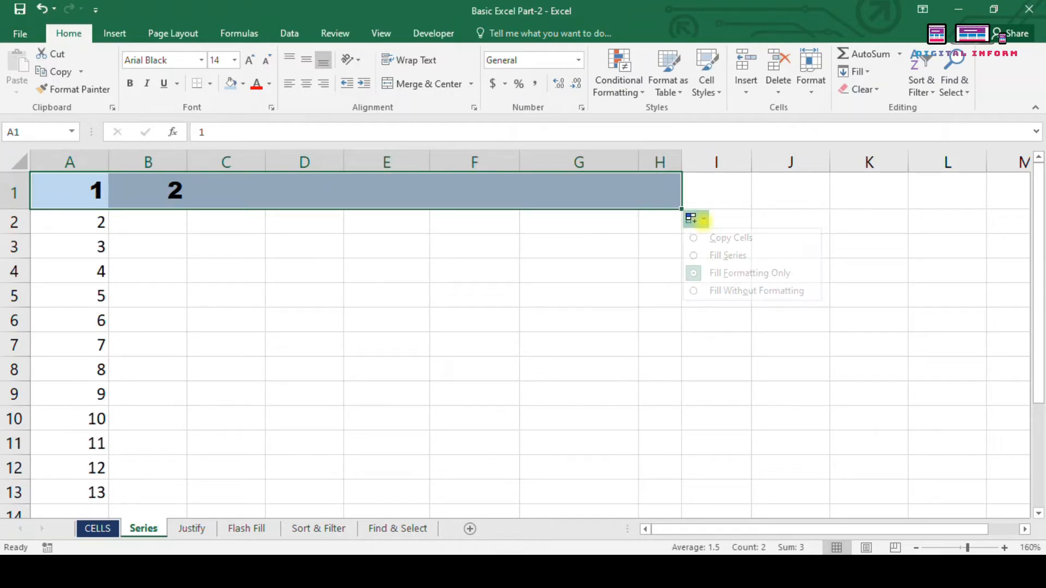
left_click(710, 292)
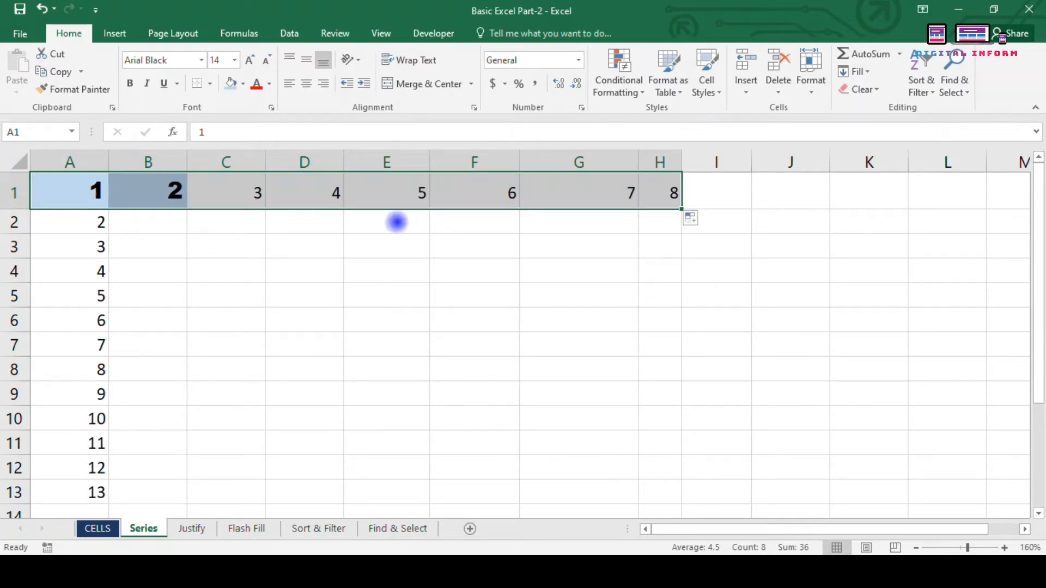
left_click(697, 218)
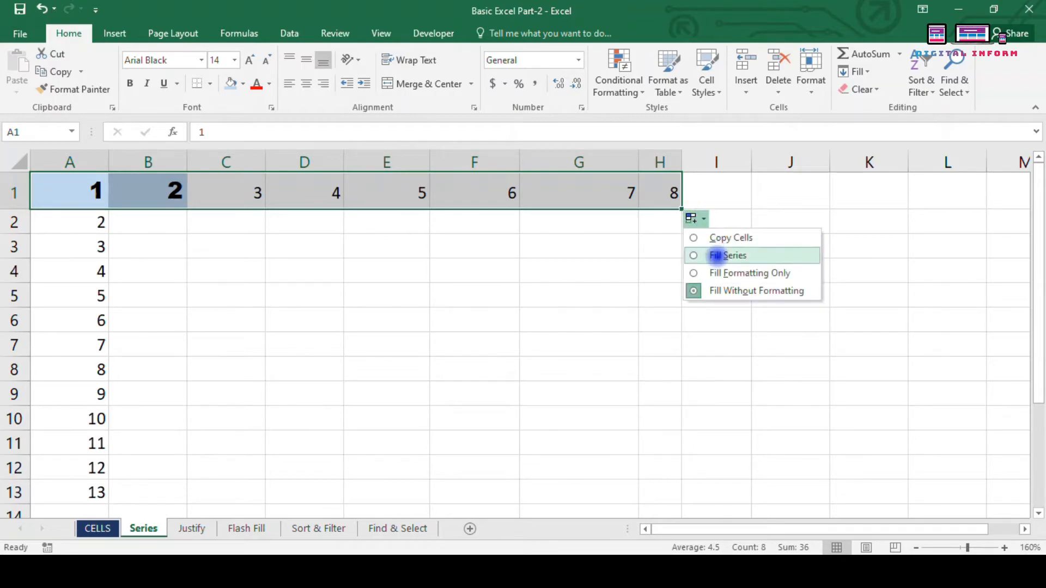
left_click(538, 293)
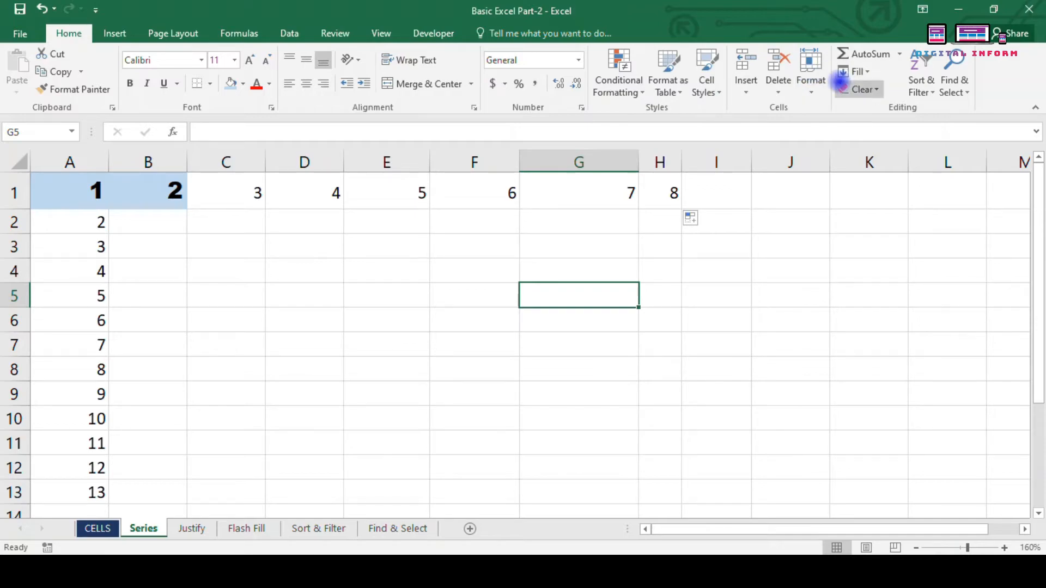
Step: Look over the Fill commands without applying one, then move to the Justify sheet
left_click(857, 71)
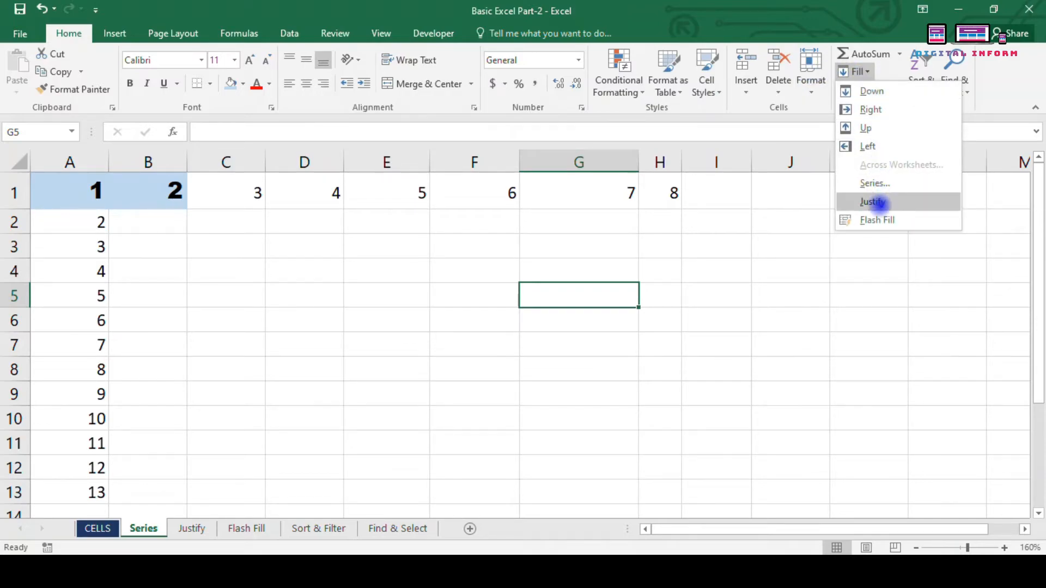
left_click(348, 461)
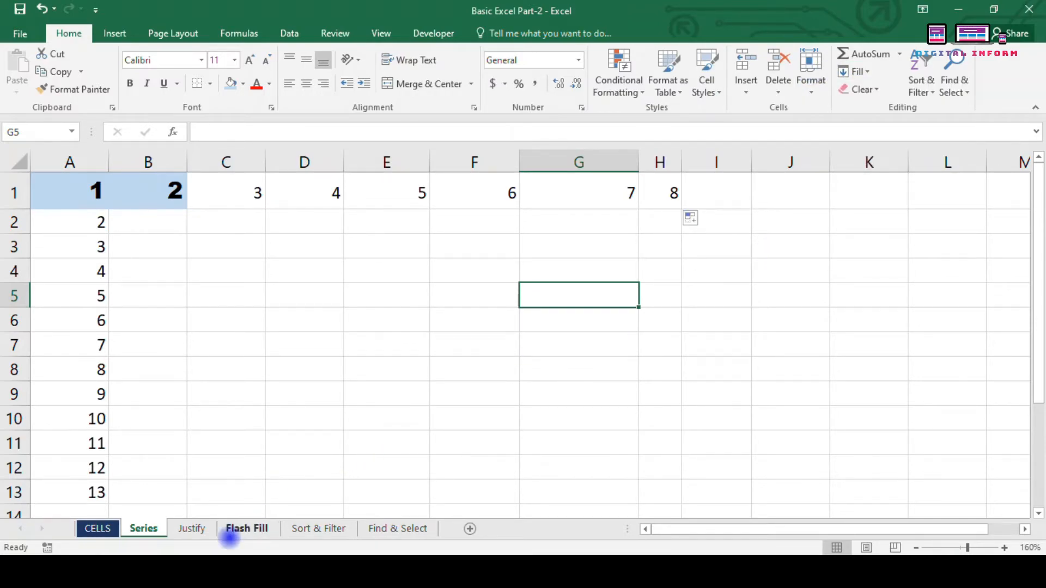
left_click(191, 529)
Step: Try Fill > Justify on the long sentence in A1
left_click(206, 412)
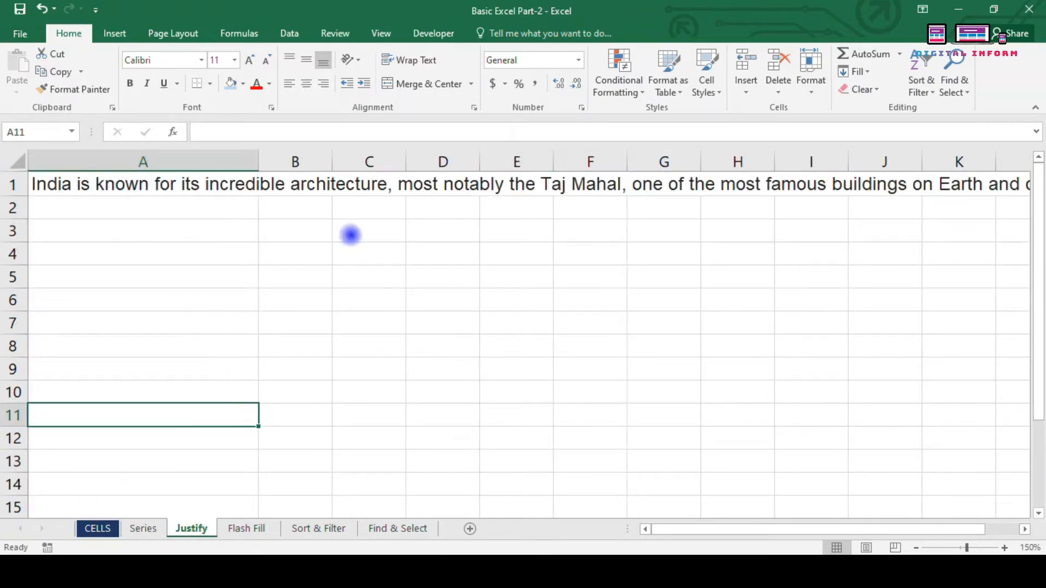
left_click(866, 73)
left_click(894, 203)
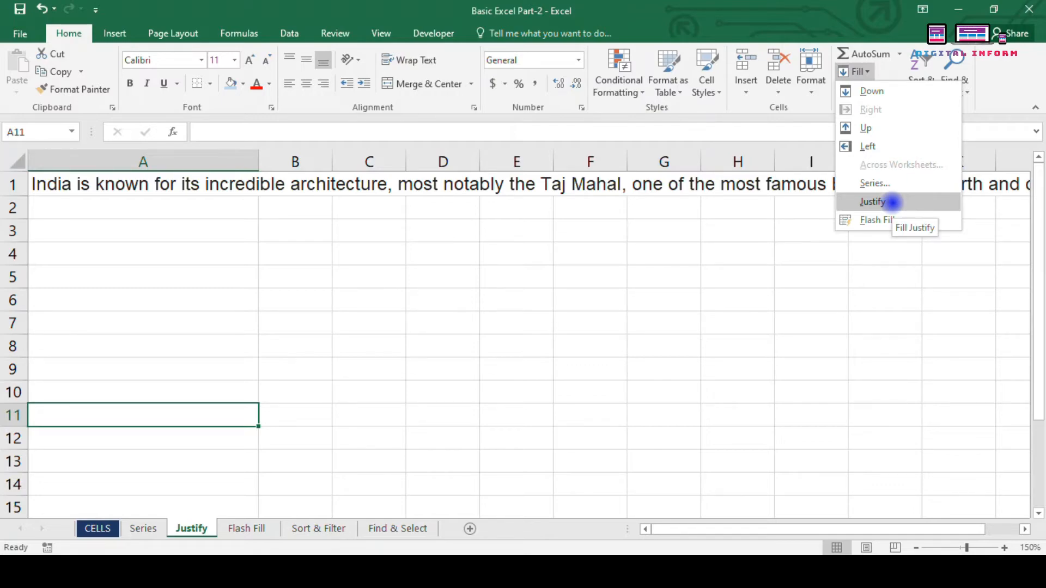
left_click(68, 221)
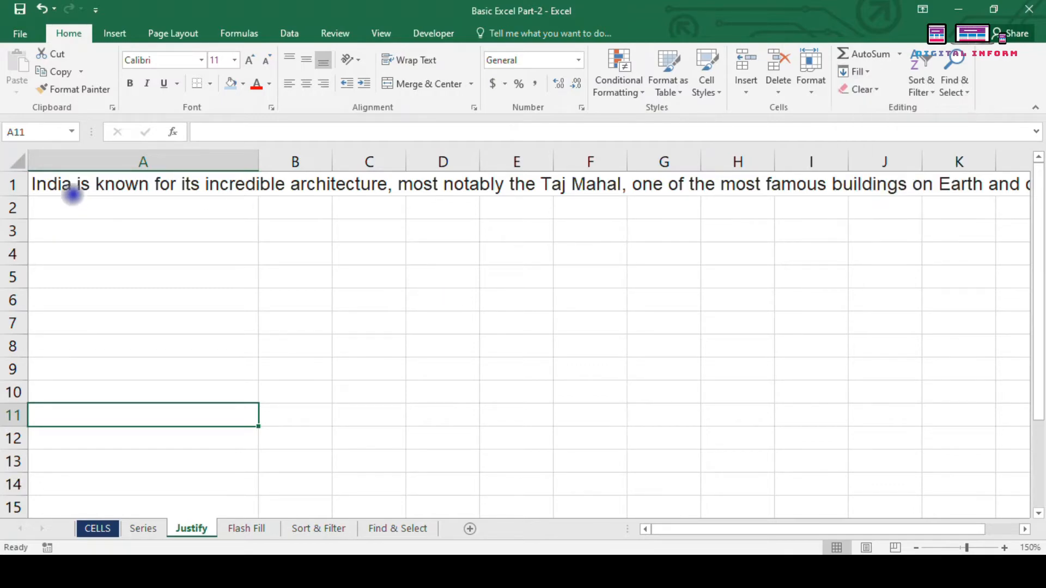
left_click(82, 184)
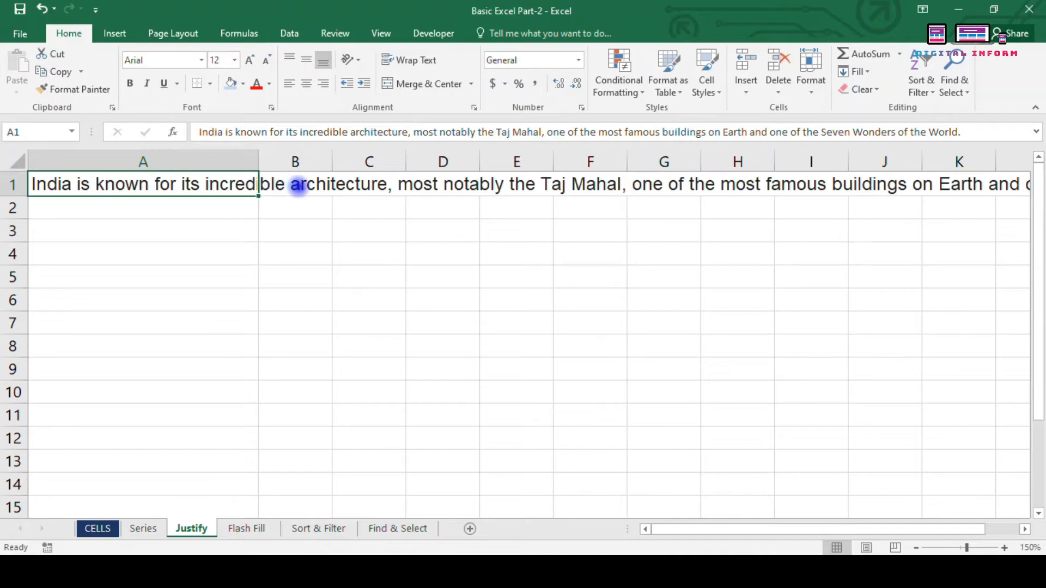
Step: Edit A1's sentence to break it onto separate lines
left_click(153, 230)
left_click(217, 188)
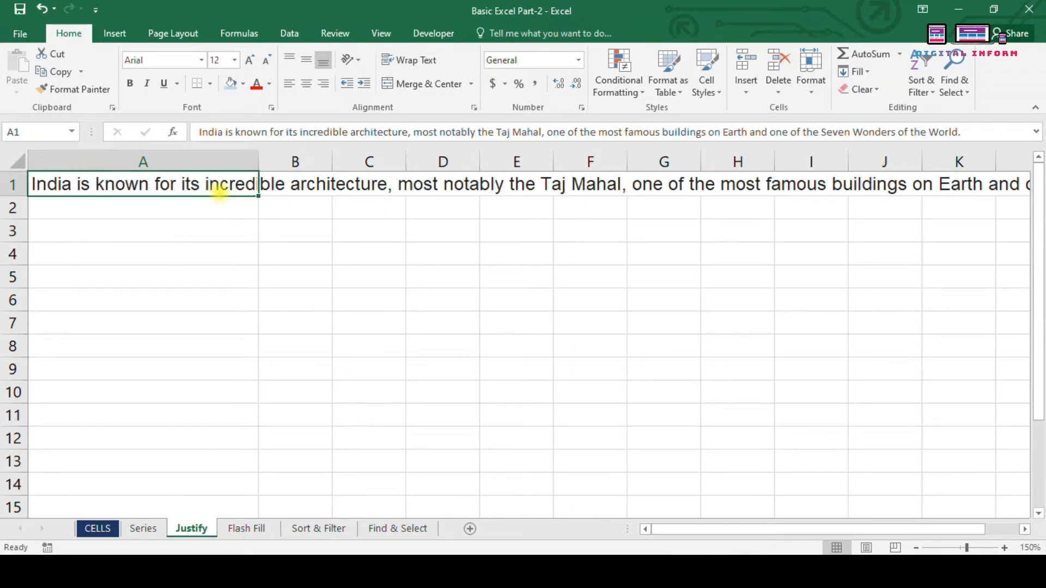
left_click(413, 131)
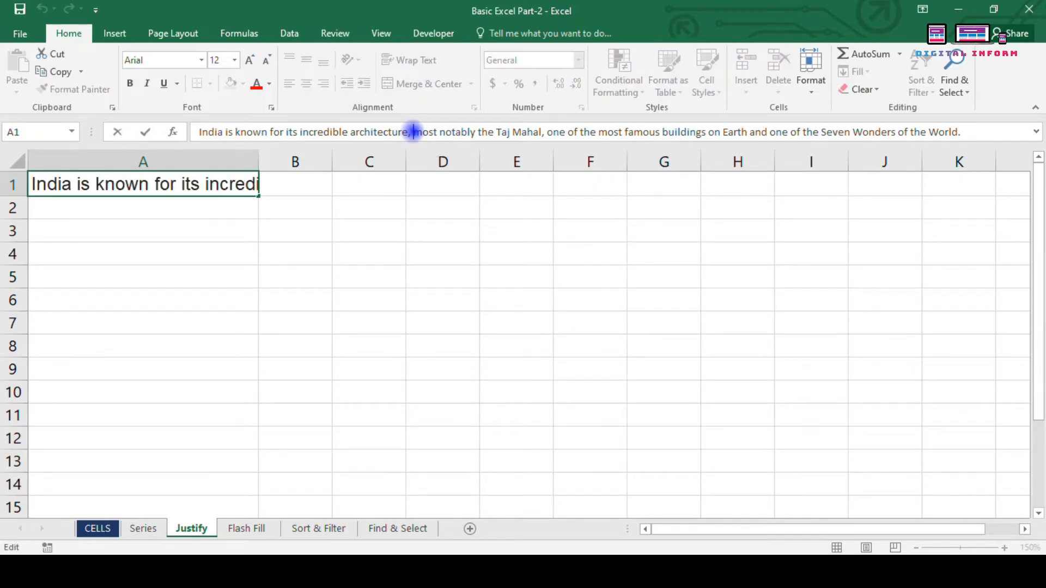
key("shift+Home")
key("BackSpace")
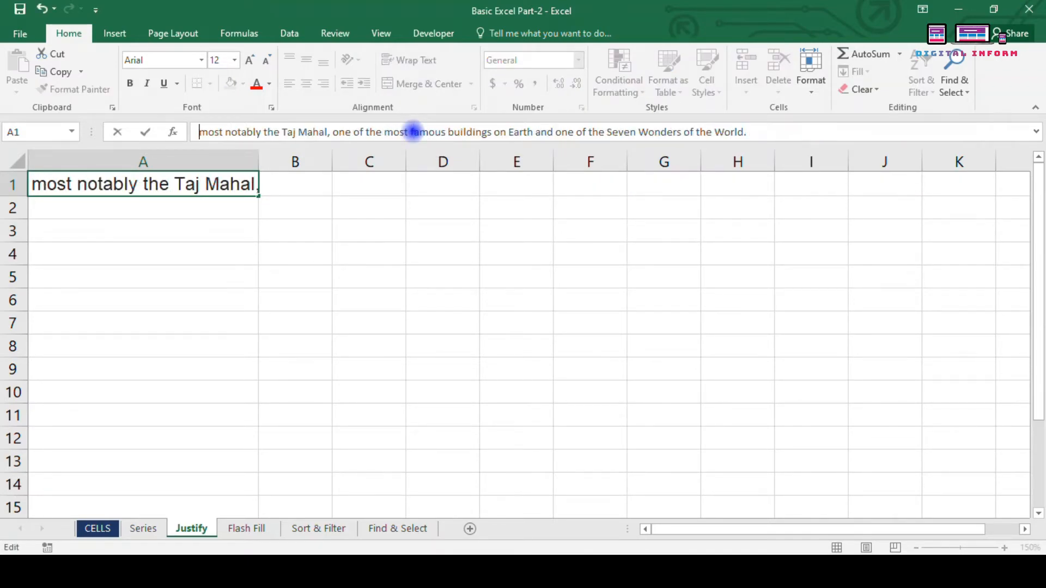
key("Escape")
key("Down")
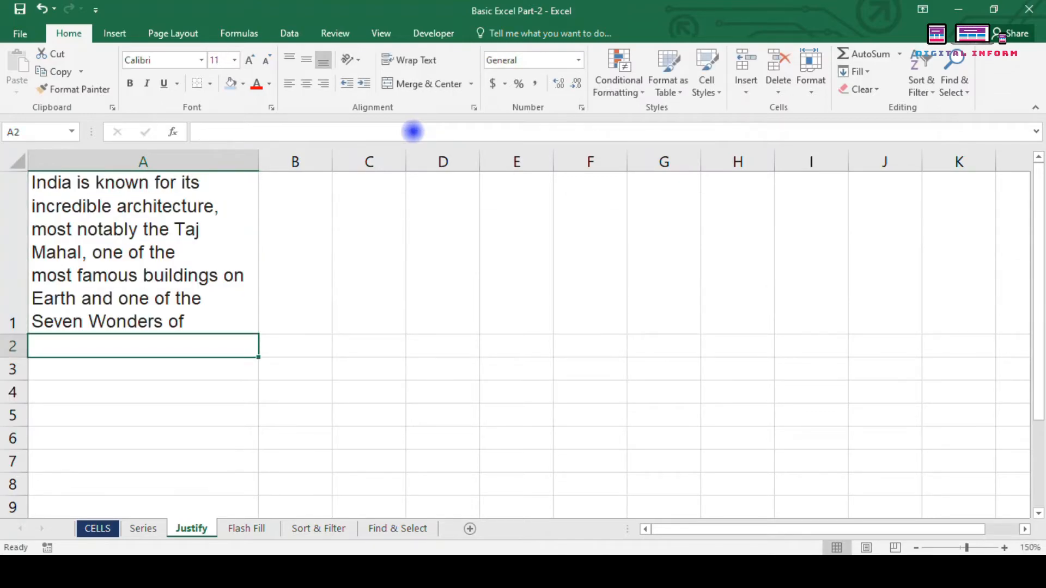
Step: Widen column A, then undo both changes so the sentence sits on one line
left_click(232, 269)
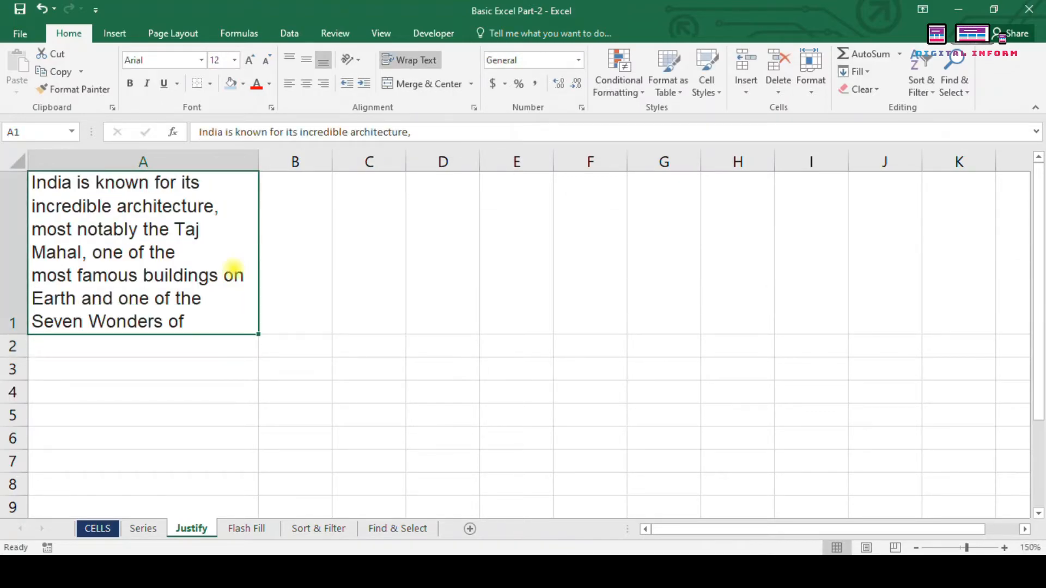
left_click_drag(259, 161, 298, 157)
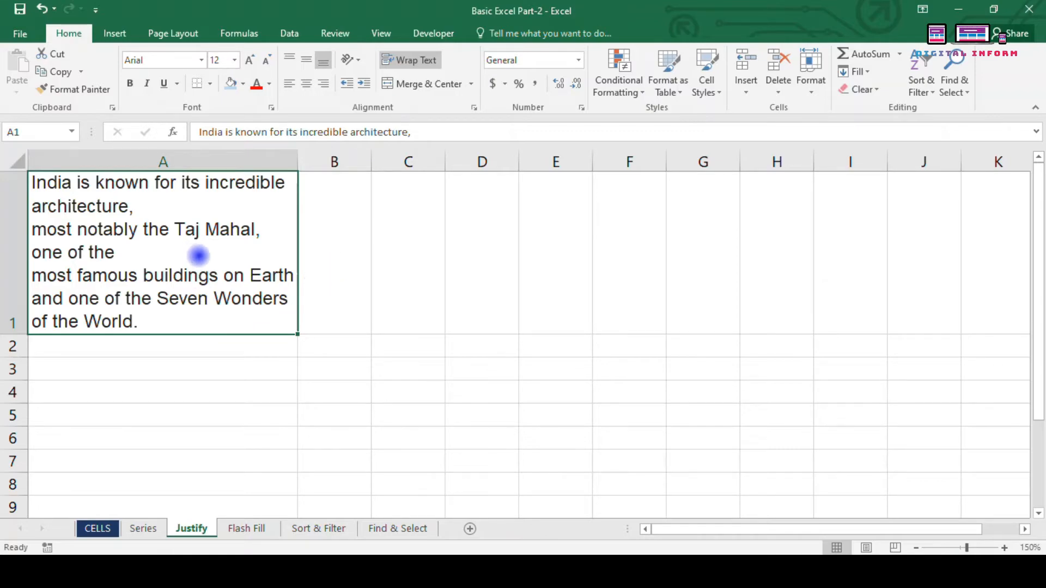
key("ctrl+z")
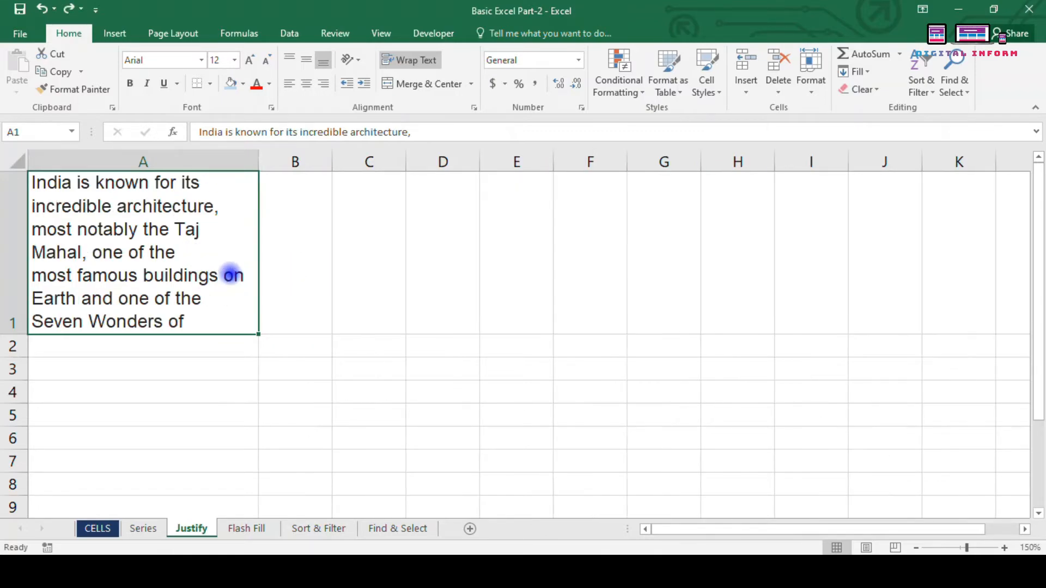
key("ctrl+z")
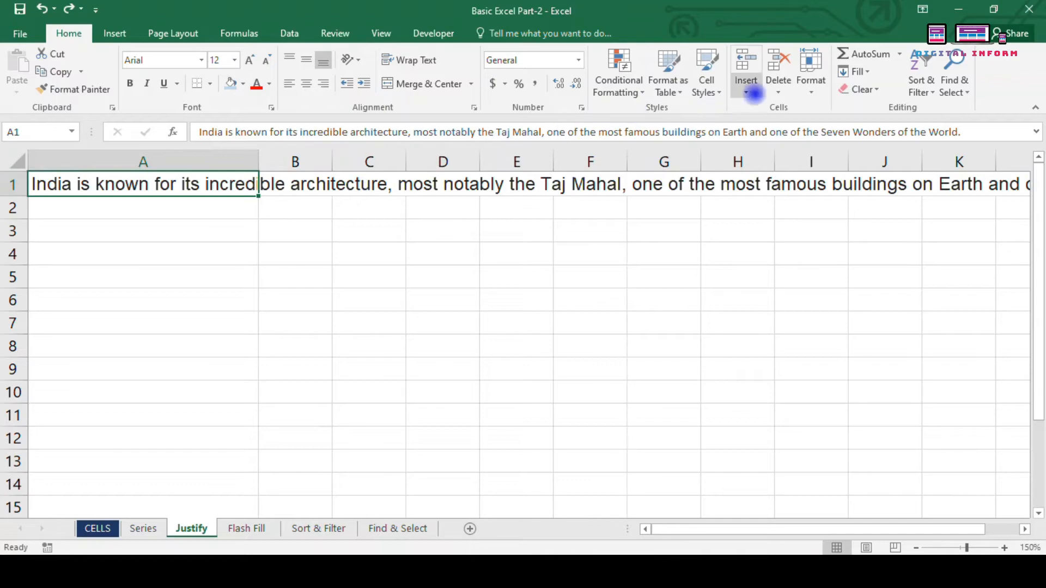
Step: Justify the sentence into the cells below A1, inspect the lines, then undo it
left_click(143, 374)
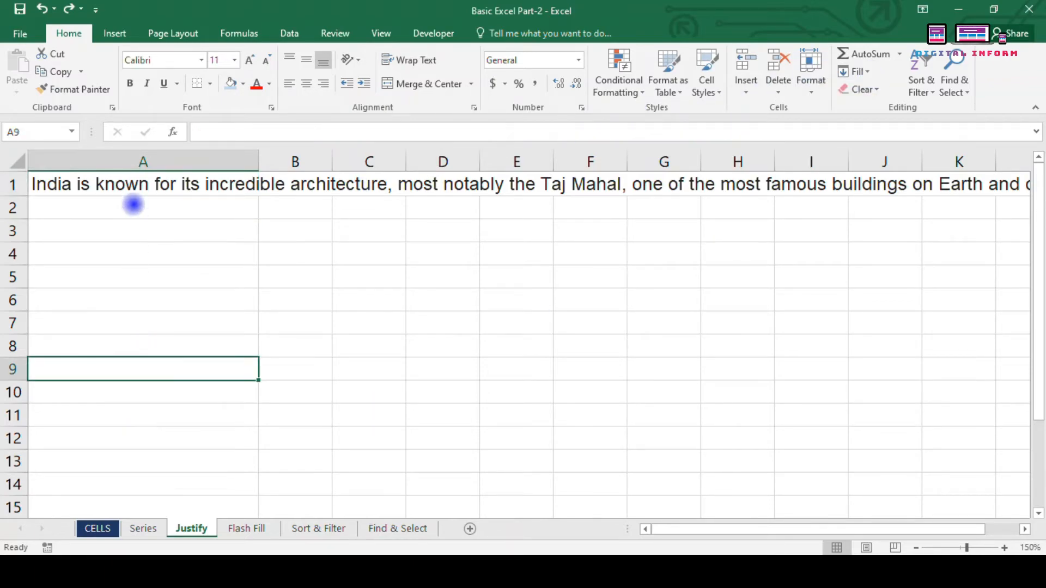
left_click_drag(133, 182, 384, 384)
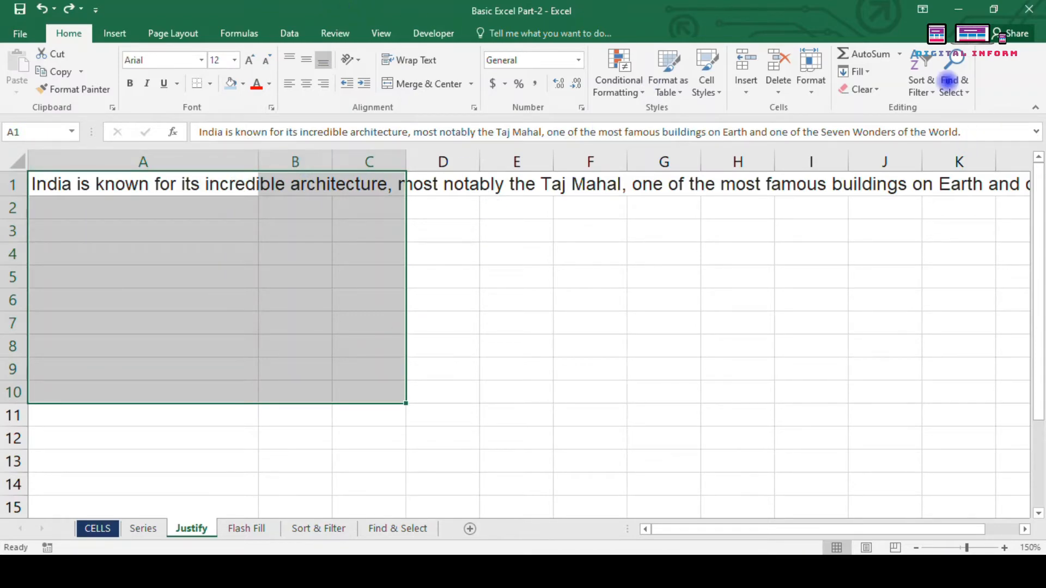
left_click(866, 71)
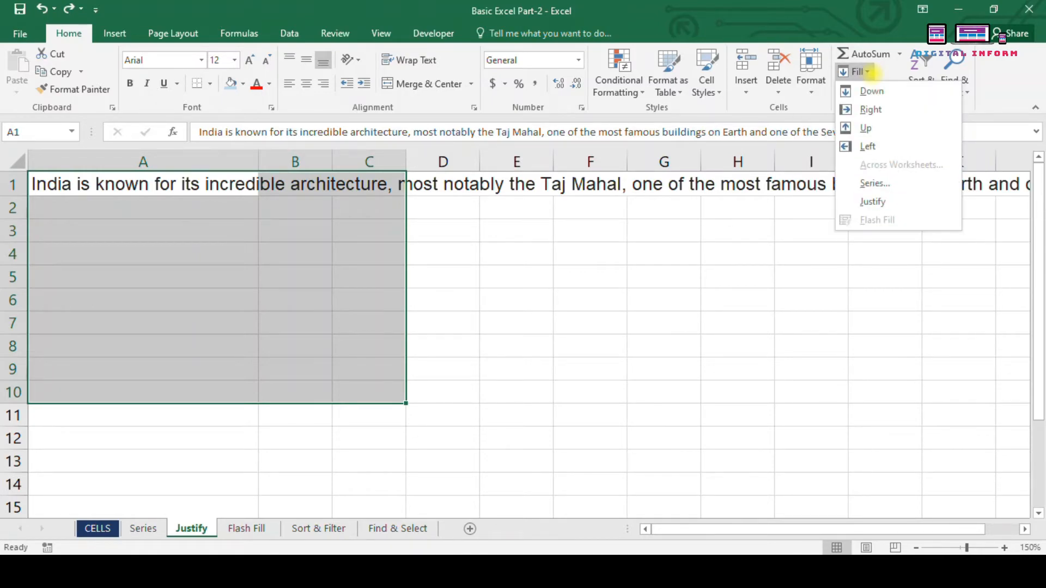
left_click(873, 201)
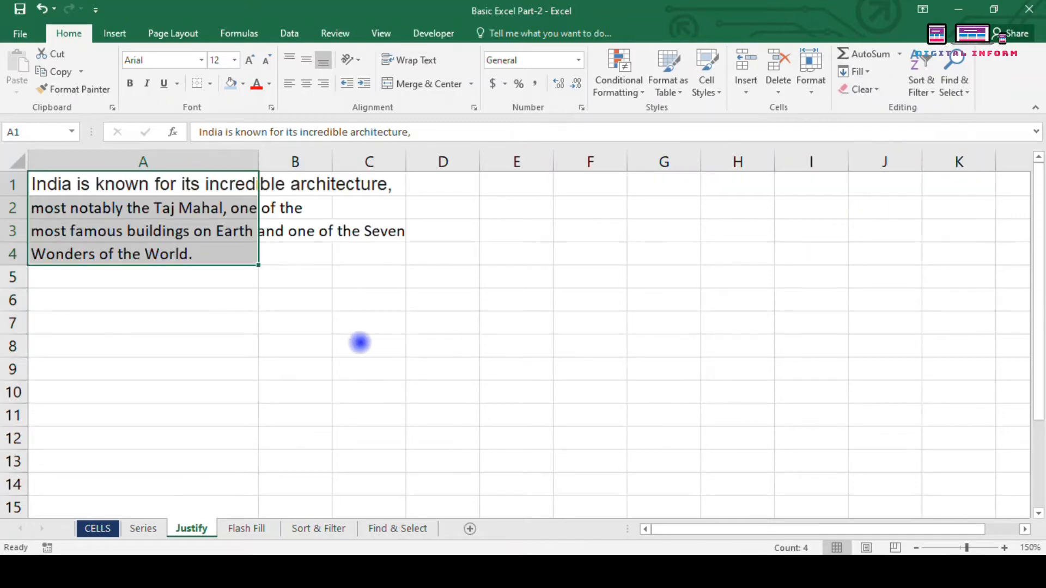
left_click(157, 276)
left_click(155, 253)
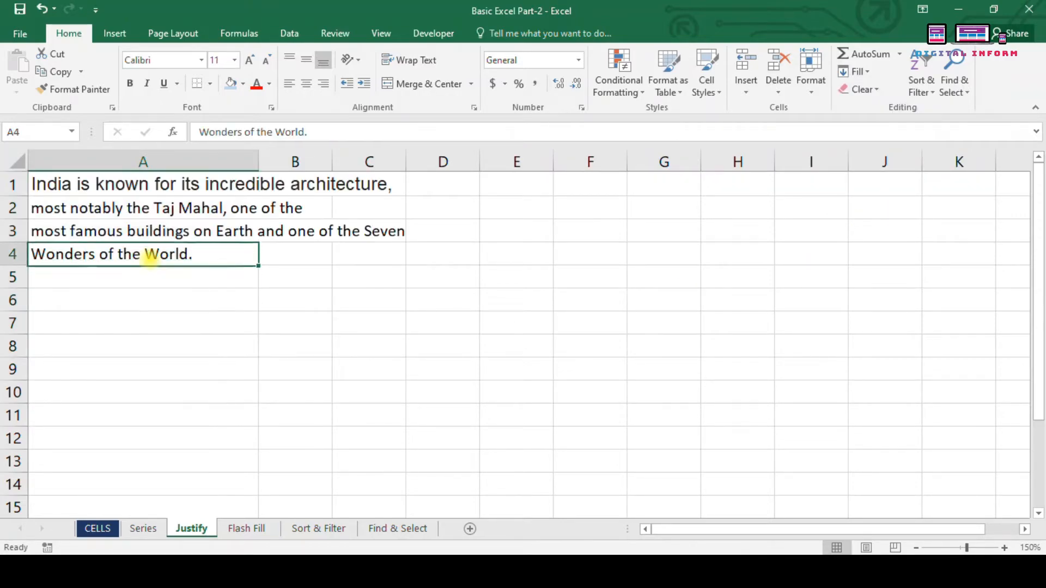
left_click(152, 231)
left_click(157, 207)
left_click(173, 182)
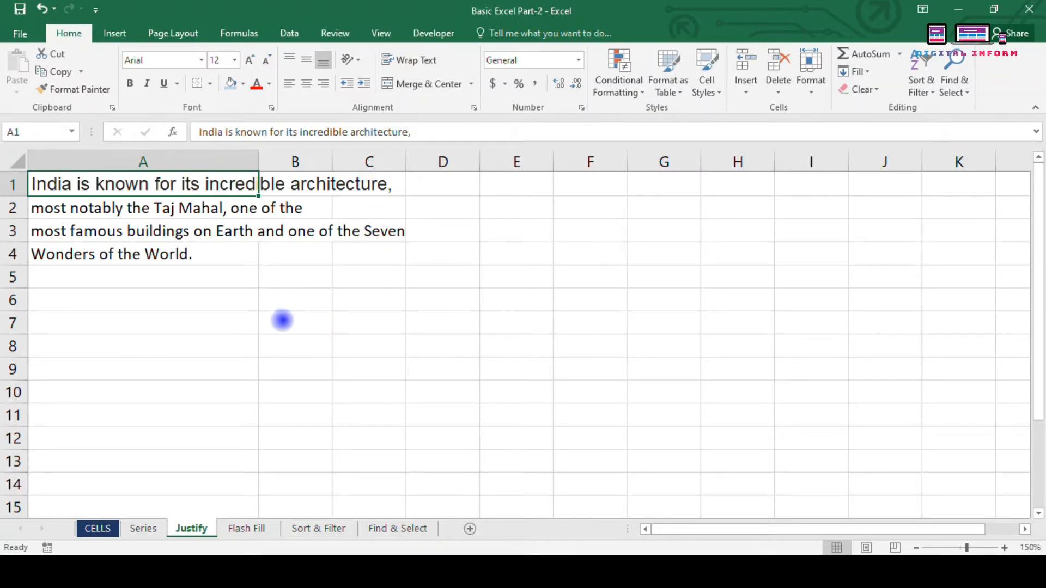
key("ctrl+z")
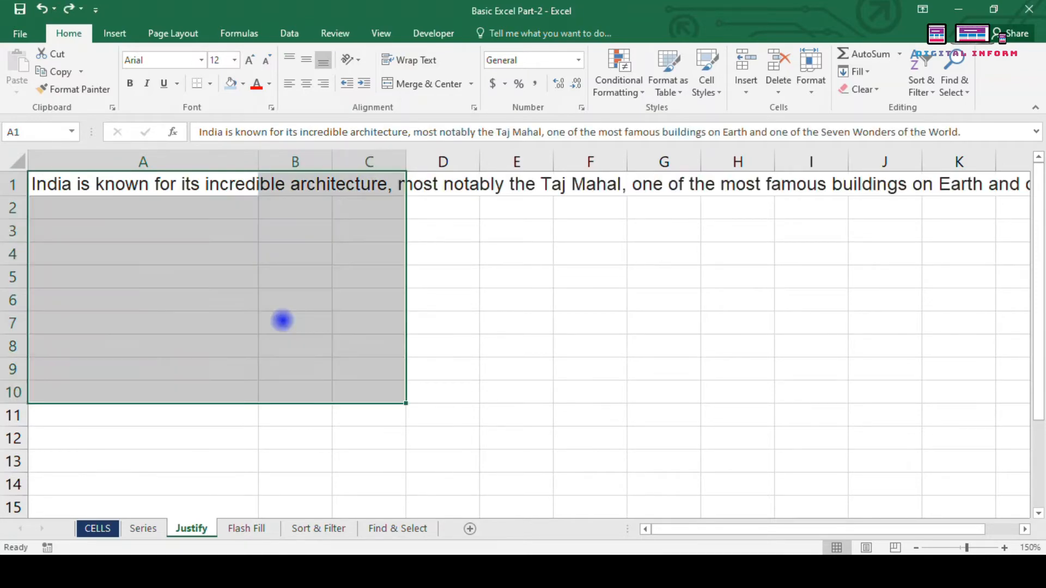
left_click(488, 292)
Step: Select A1:A12 and justify the sentence into lines fitting column A's width
left_click_drag(123, 186, 166, 438)
left_click(856, 71)
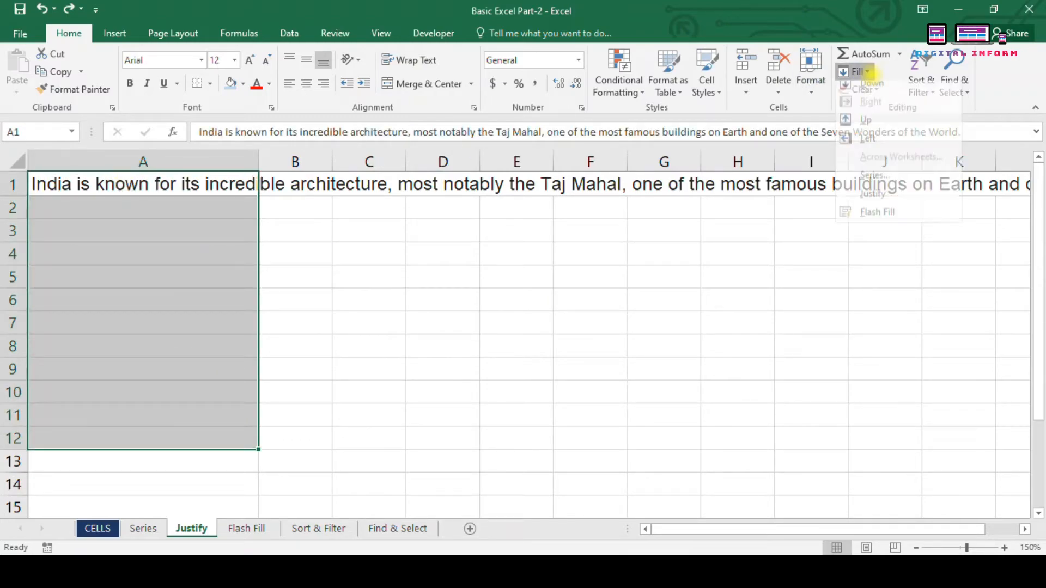
left_click(875, 182)
left_click(861, 188)
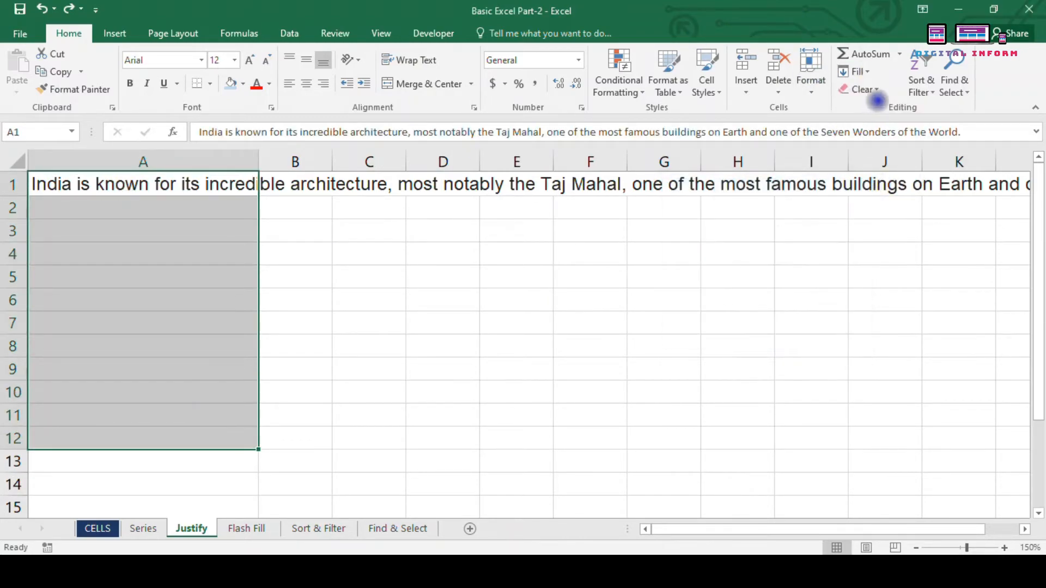
left_click(855, 71)
left_click(873, 202)
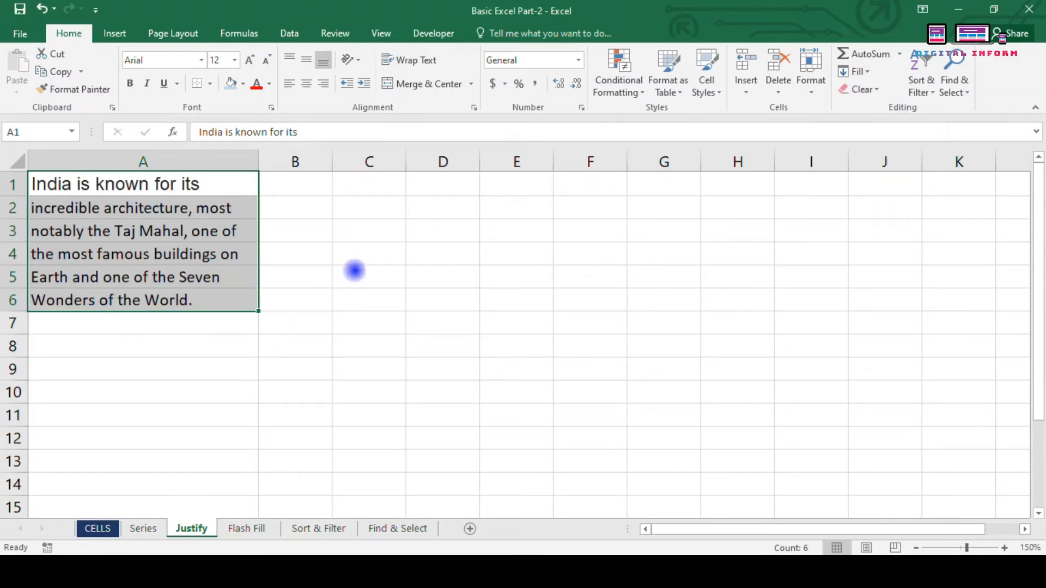
left_click(190, 343)
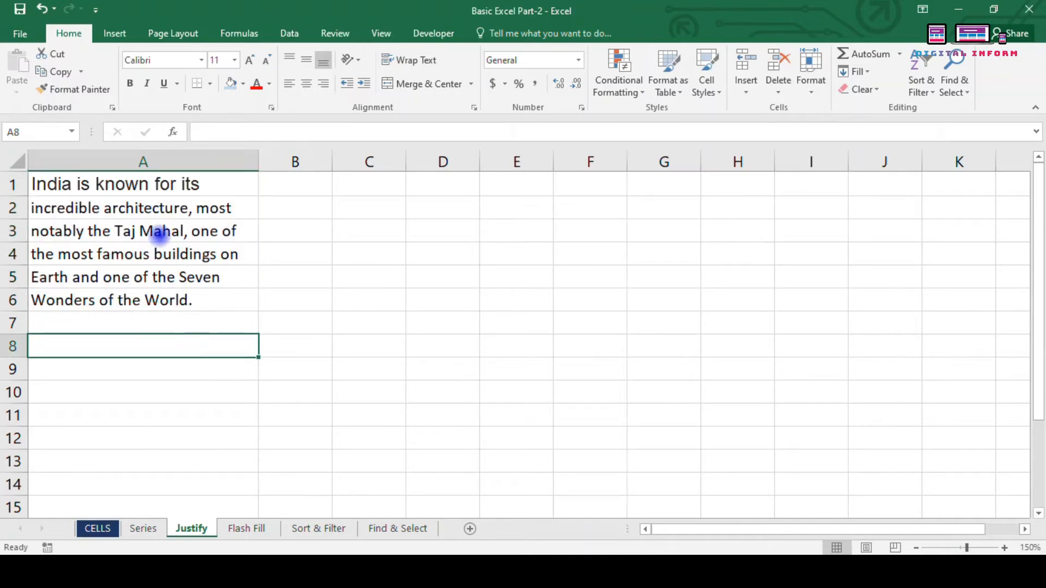
left_click_drag(180, 188, 195, 315)
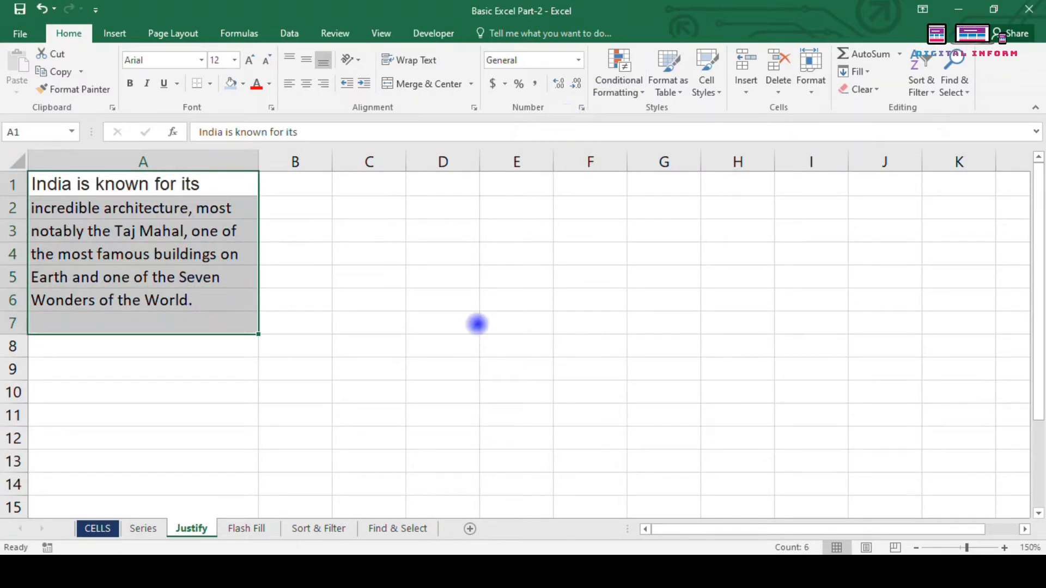
left_click(248, 417)
left_click(256, 528)
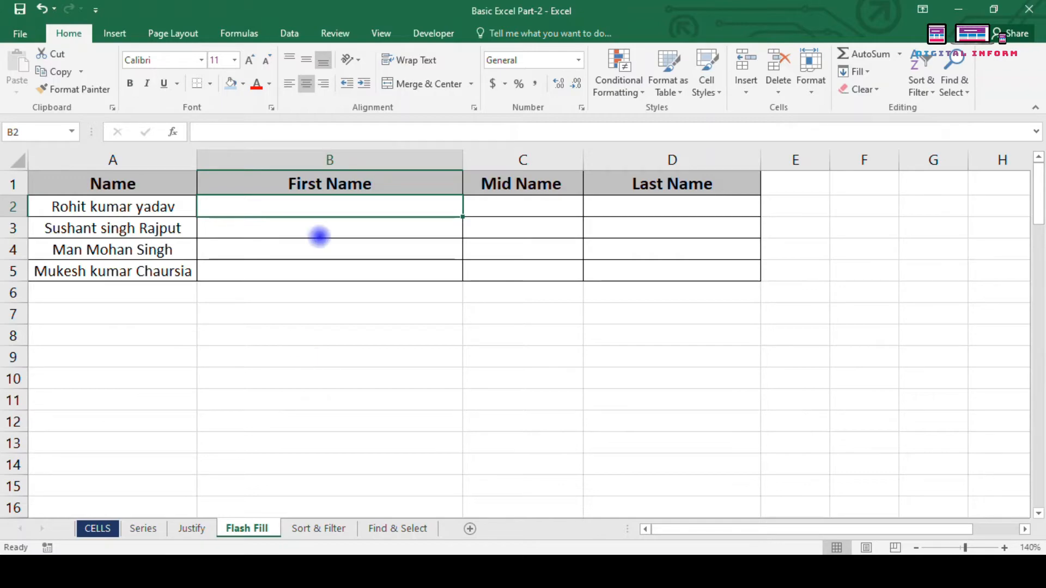
left_click_drag(158, 210, 158, 271)
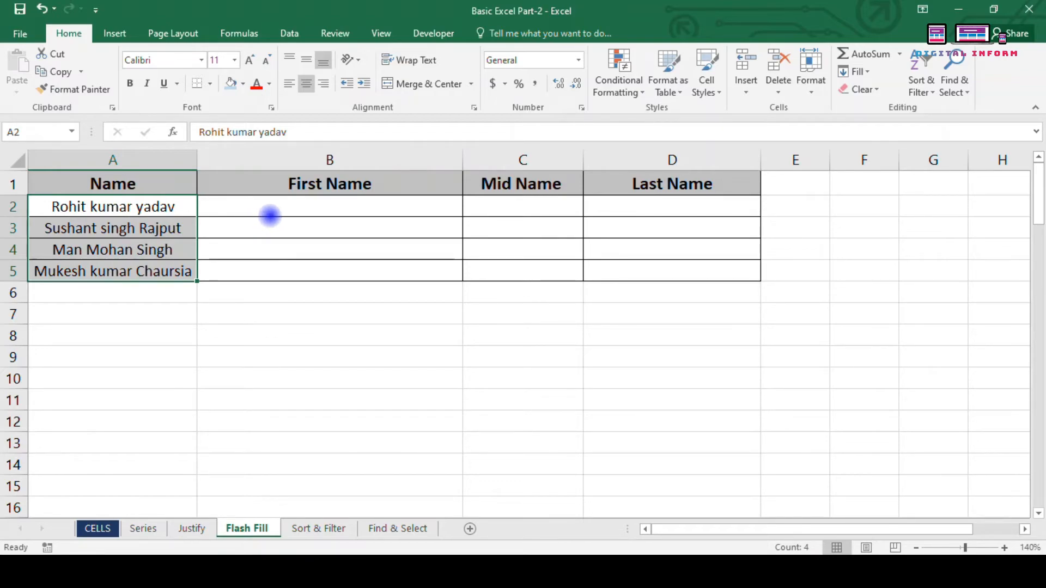
left_click(275, 209)
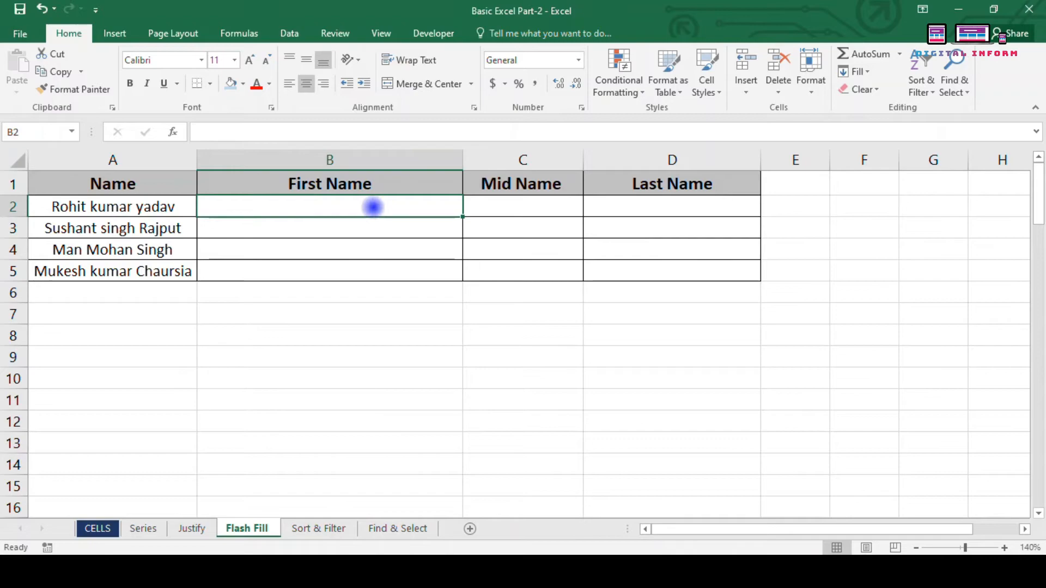
left_click(496, 200)
left_click(678, 202)
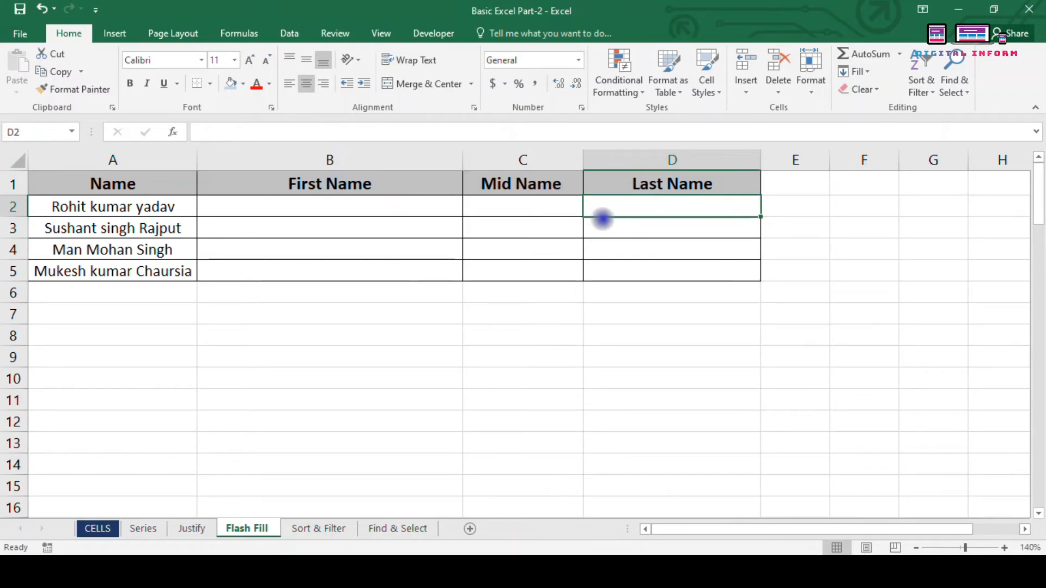
left_click(388, 204)
left_click(644, 206)
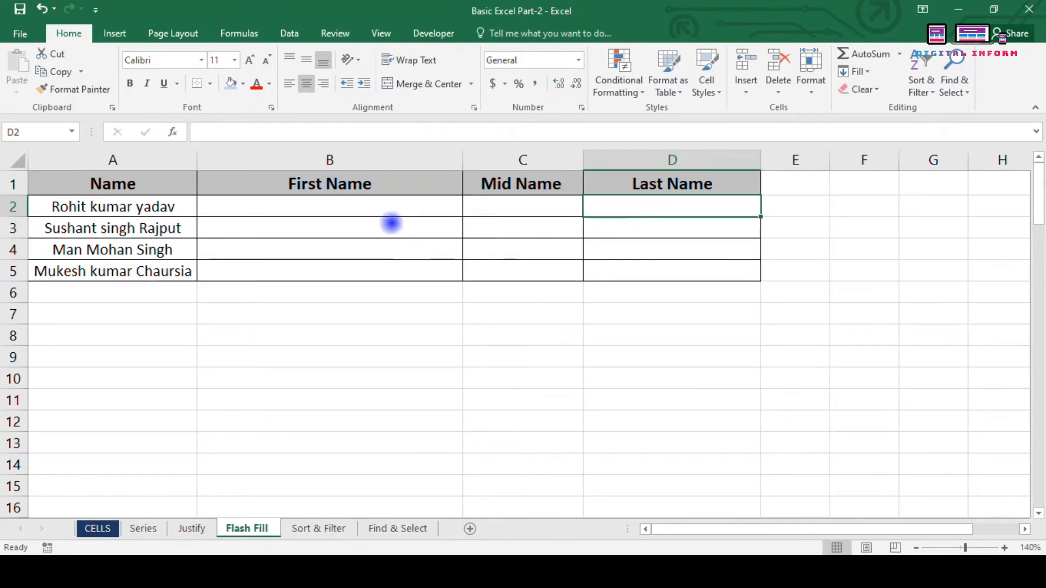
left_click(391, 214)
left_click(611, 211)
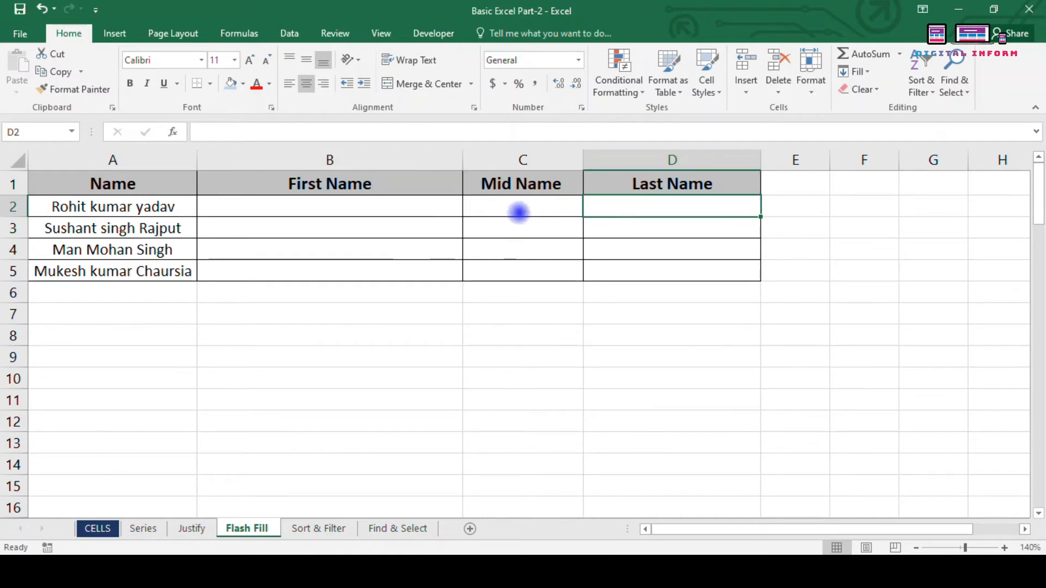
left_click(519, 212)
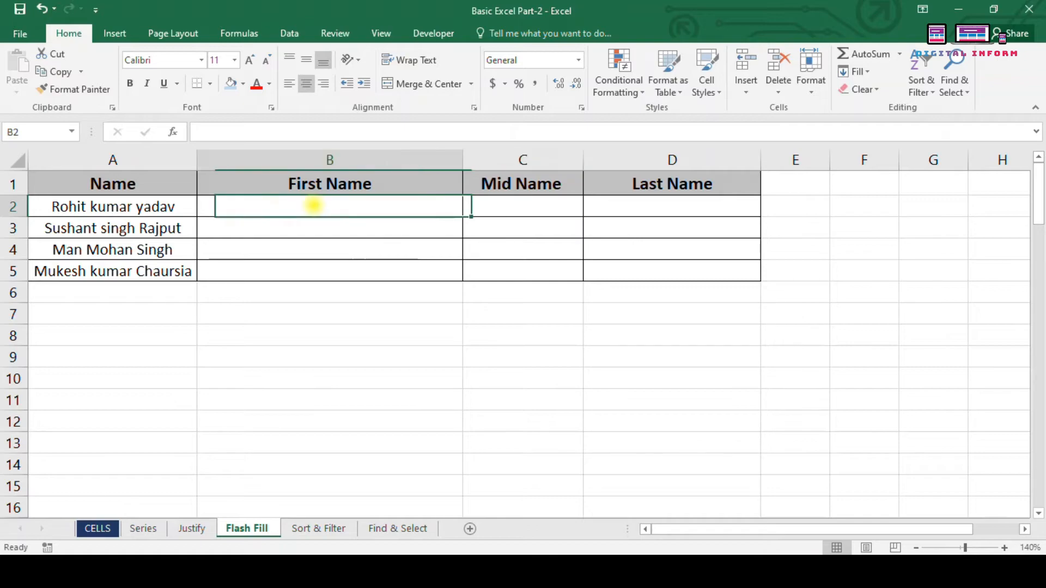
left_click_drag(313, 206, 327, 292)
left_click(338, 332)
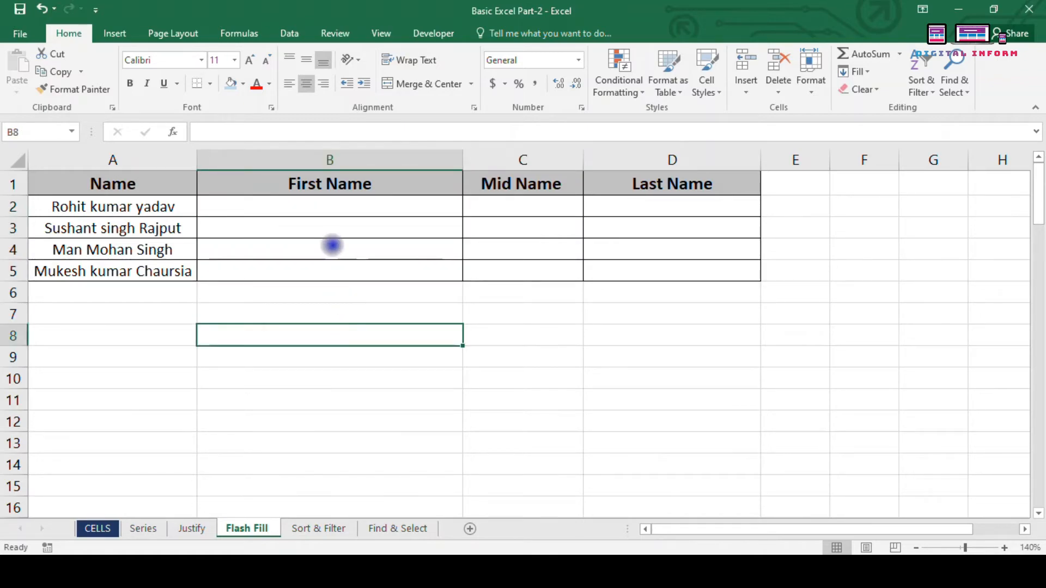
left_click(328, 208)
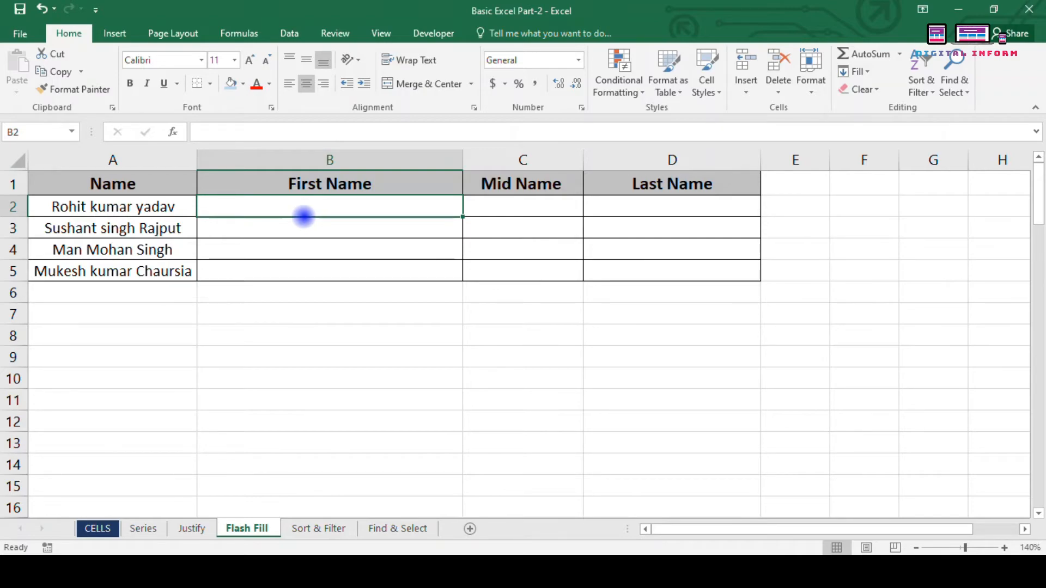
type("ROH")
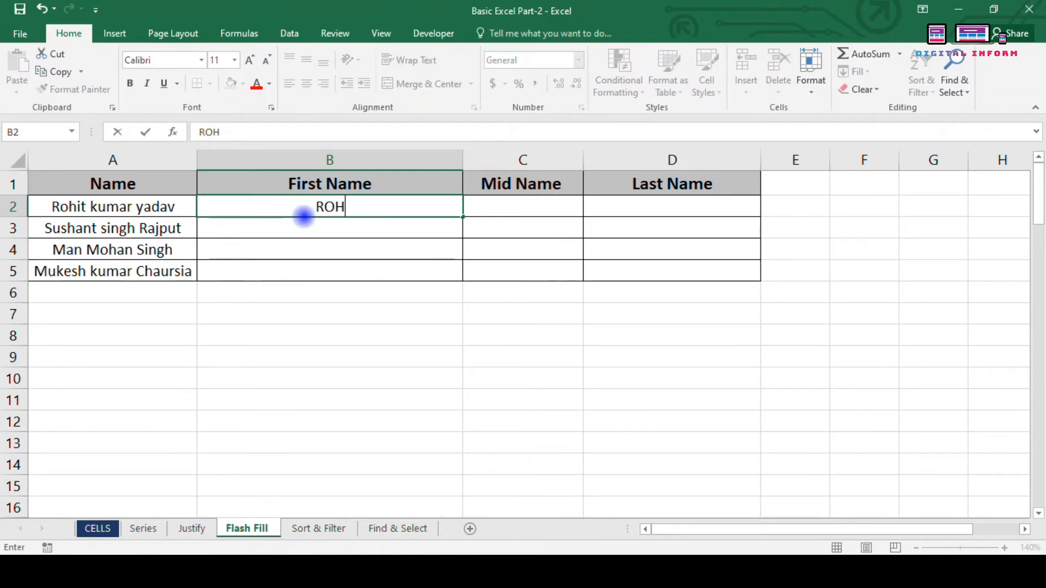
type("IT")
key("Return")
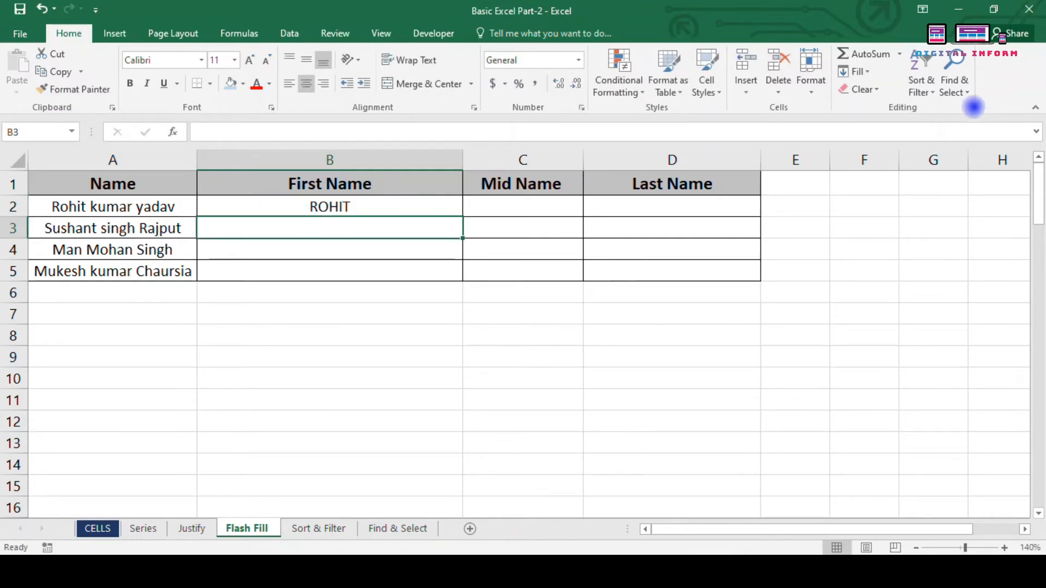
Step: Flash Fill the other first names, undo it, and reapply with Ctrl+E
left_click(858, 71)
left_click(897, 216)
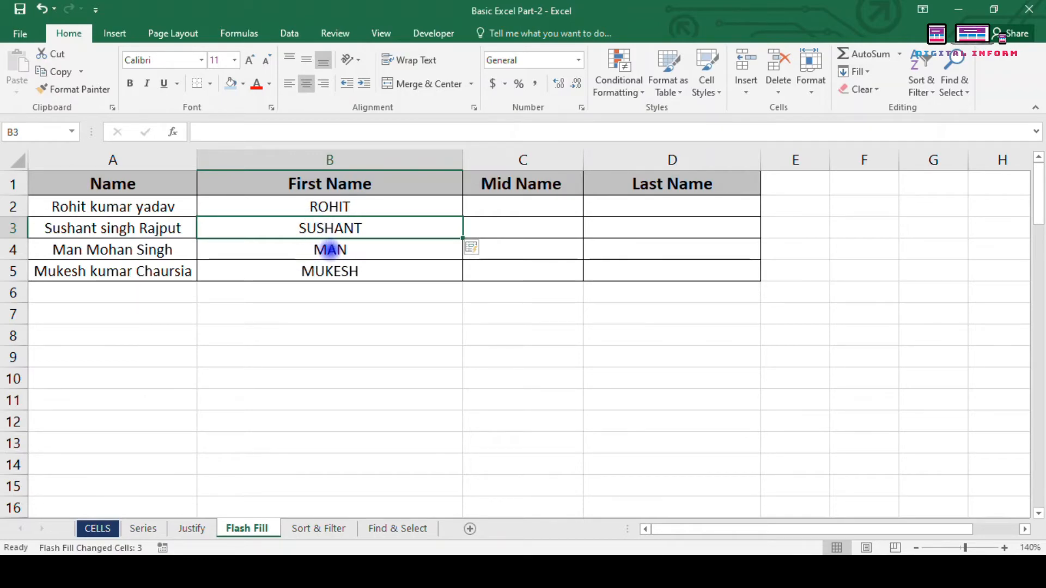
key("ctrl+z")
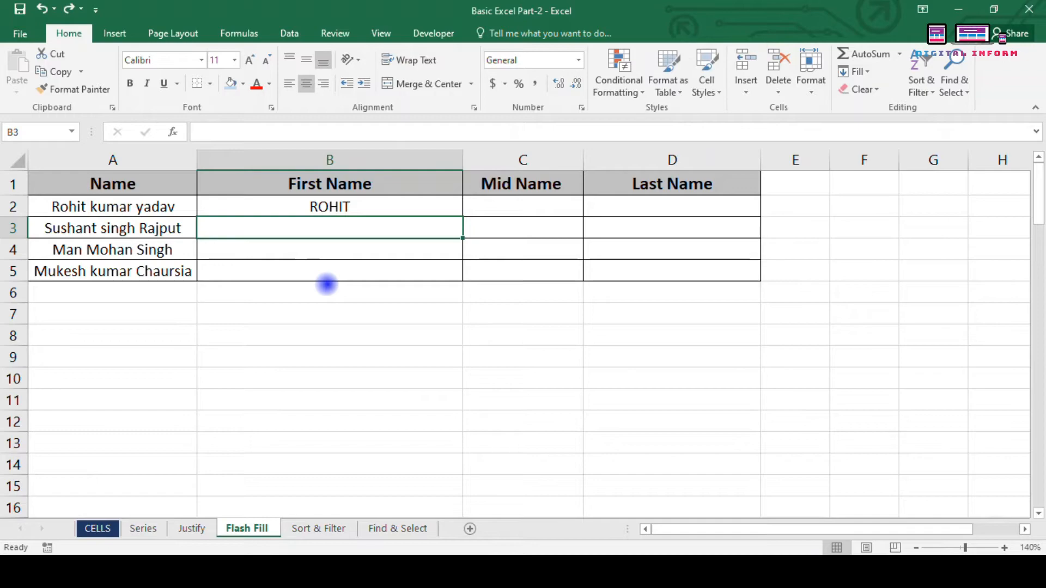
key("ctrl+e")
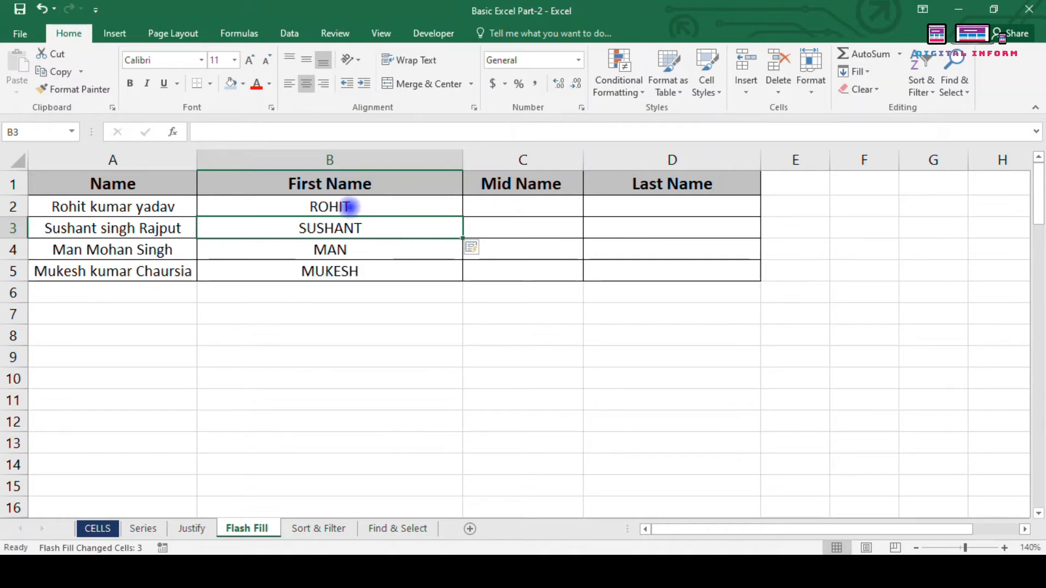
Step: Retype B2 as 'rohit' and Ctrl+E to flash-fill all first names in lowercase
left_click_drag(350, 207, 361, 265)
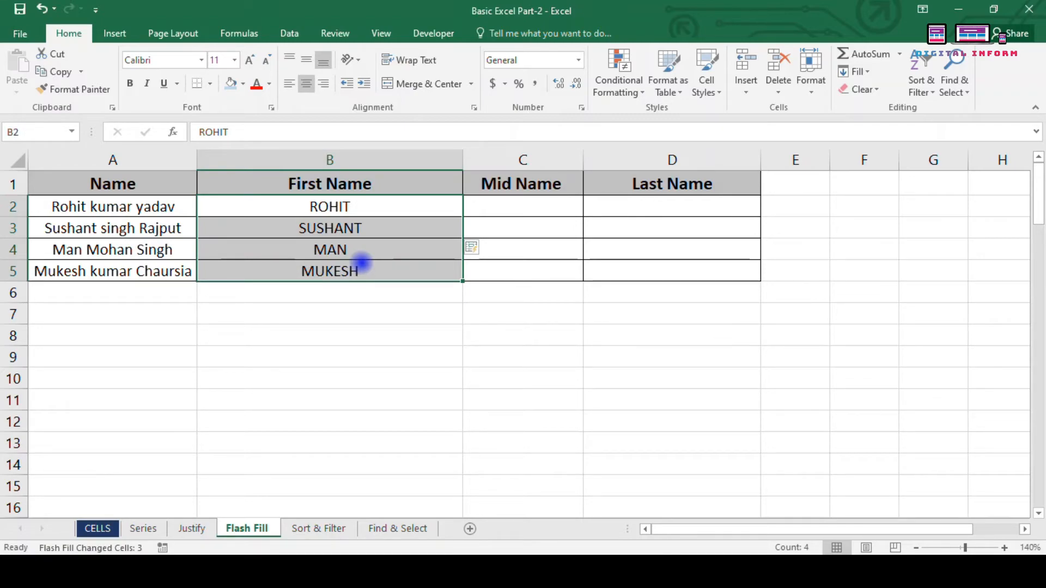
type("roh")
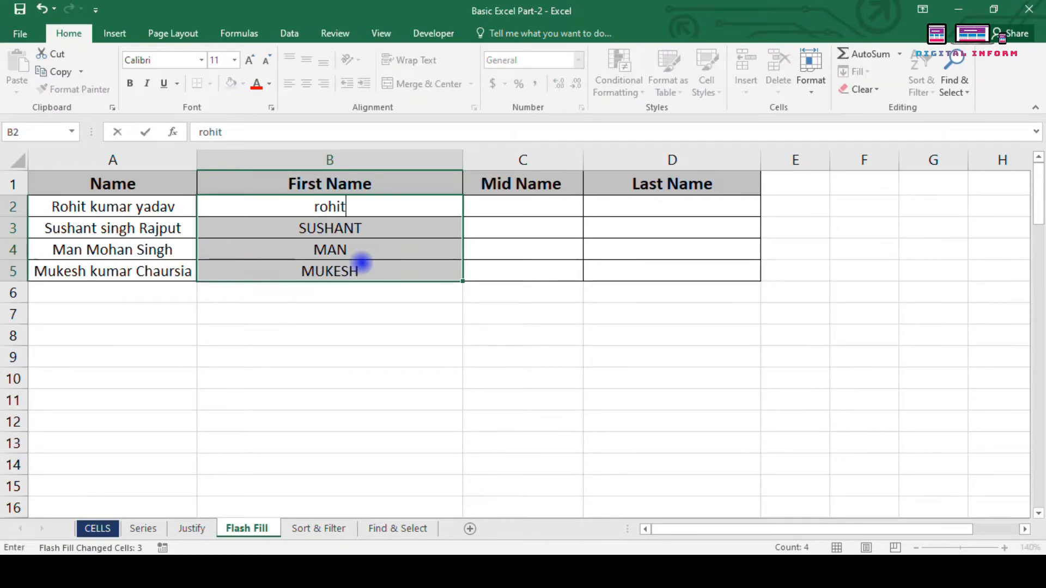
type("it")
key("Return")
key("ctrl+e")
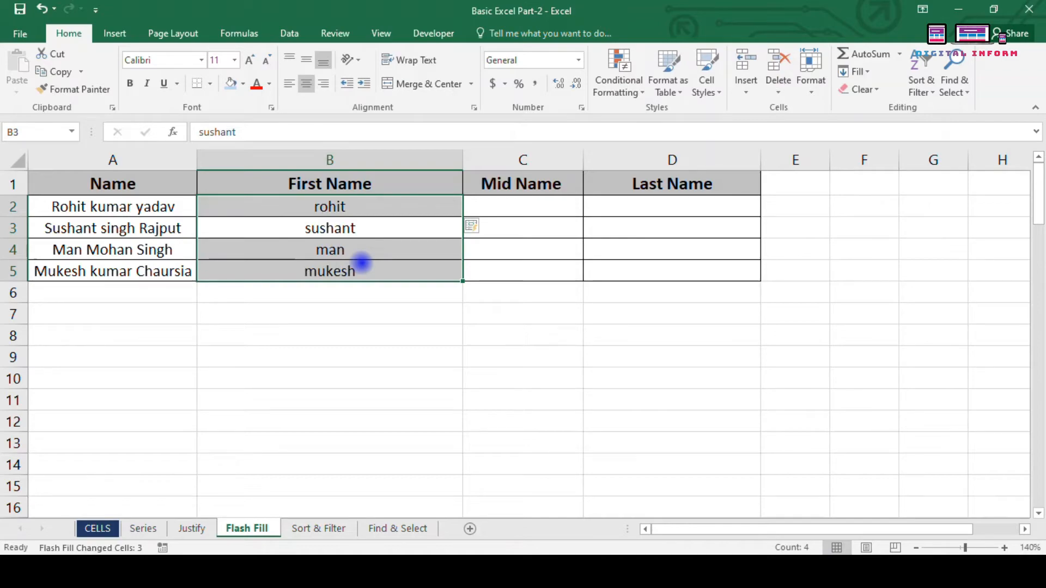
key("Down")
key("Up")
key("Up")
key("Down")
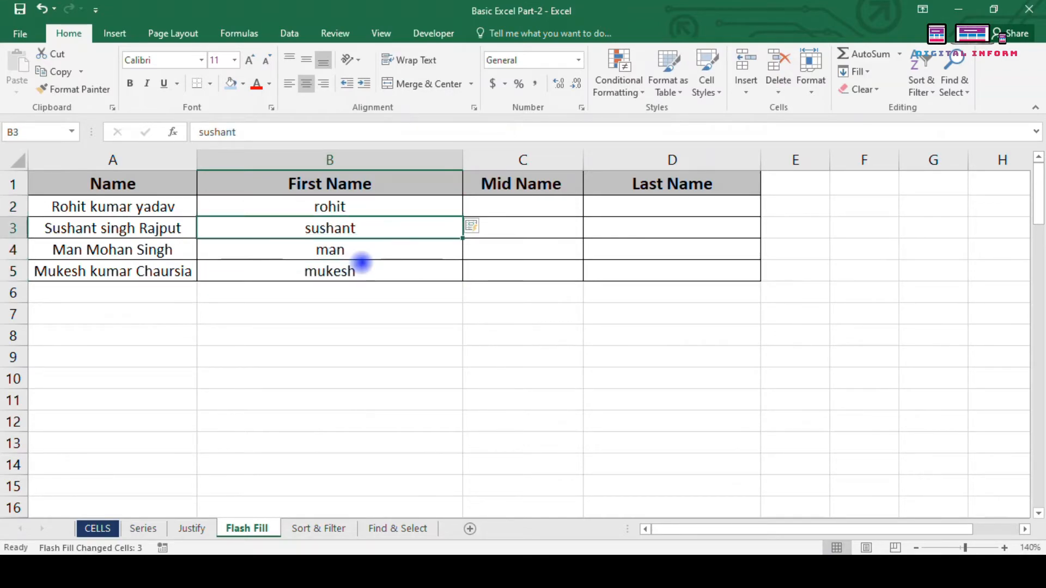
key("Up")
key("Down")
key("Up")
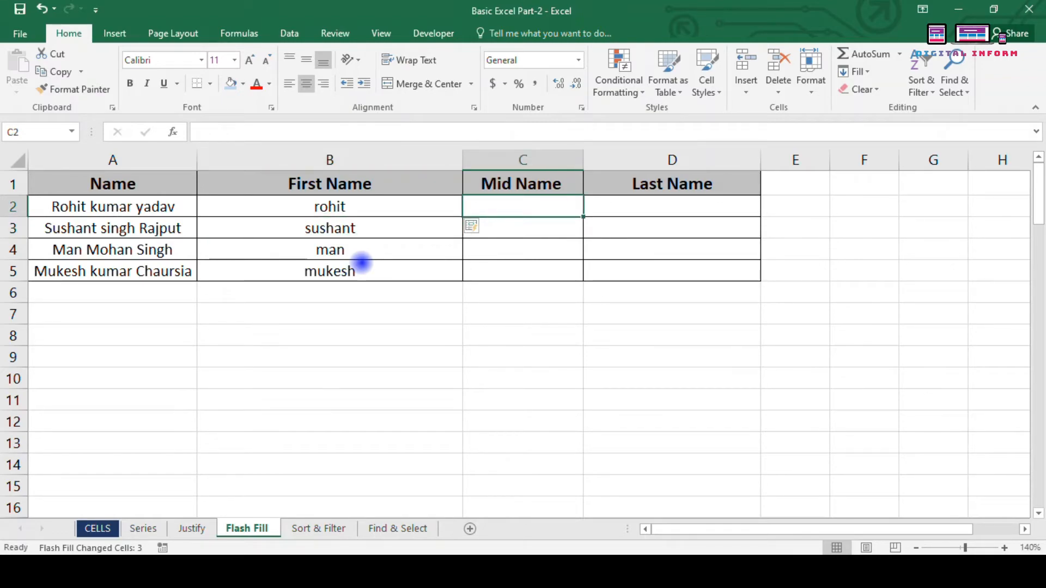
Step: Enter Kumar in C2 and flash-fill the remaining middle names
type("Kumar")
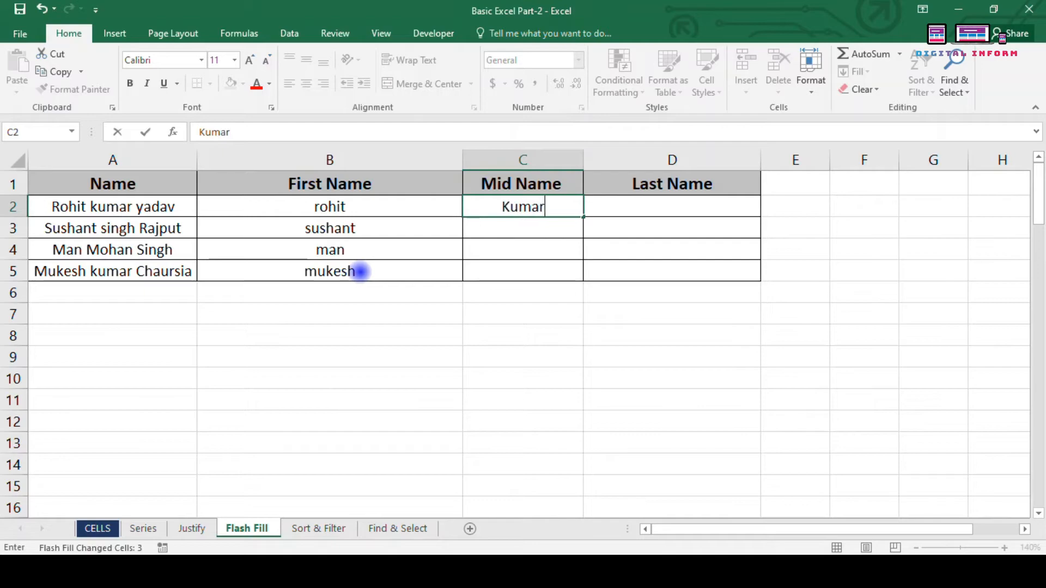
key("Return")
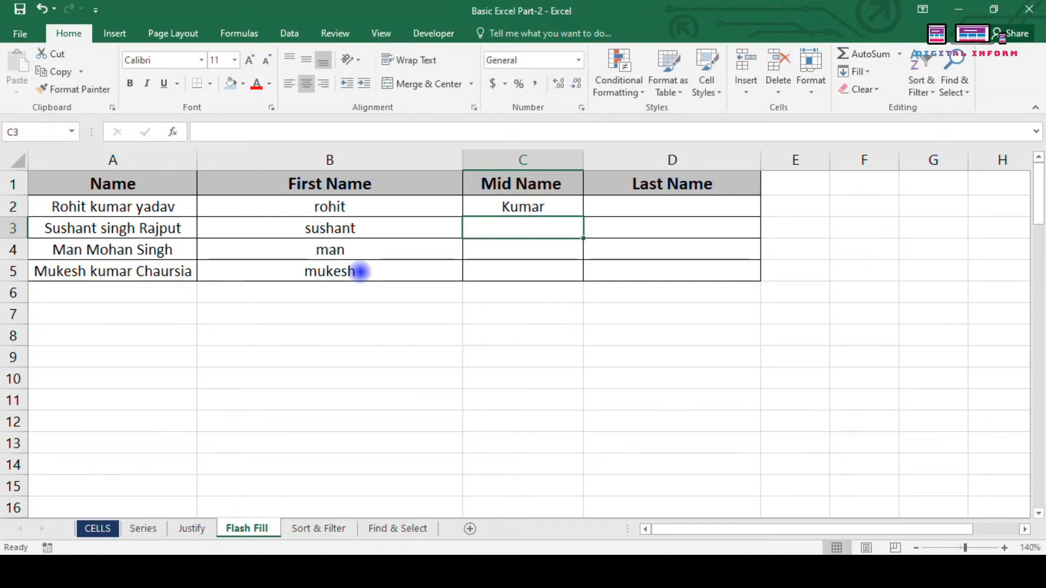
key("ctrl+e")
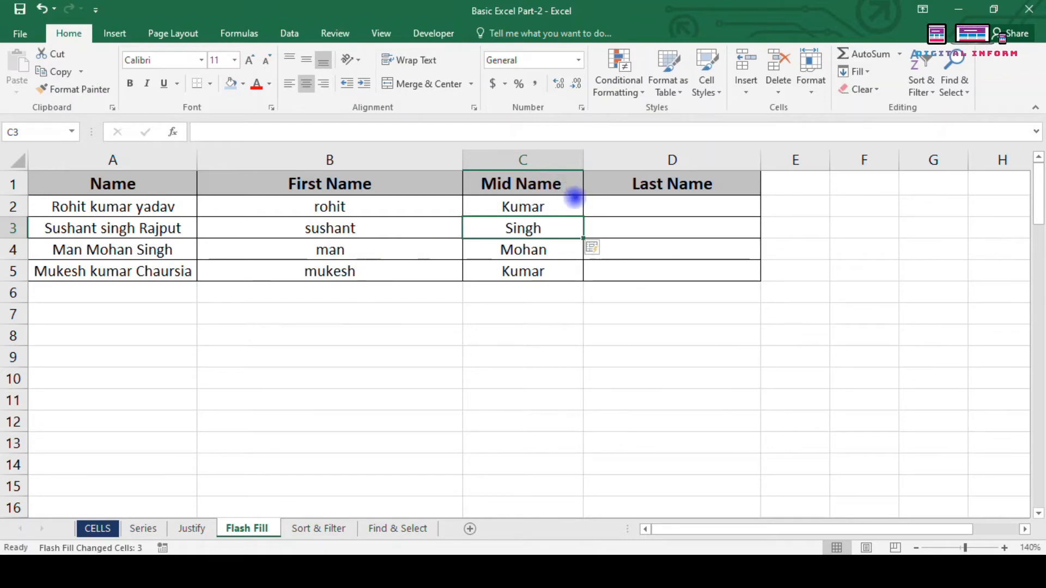
Step: Enter Yadav in D2 to flash-fill the last names, then review the split results
left_click(611, 214)
type("Ya")
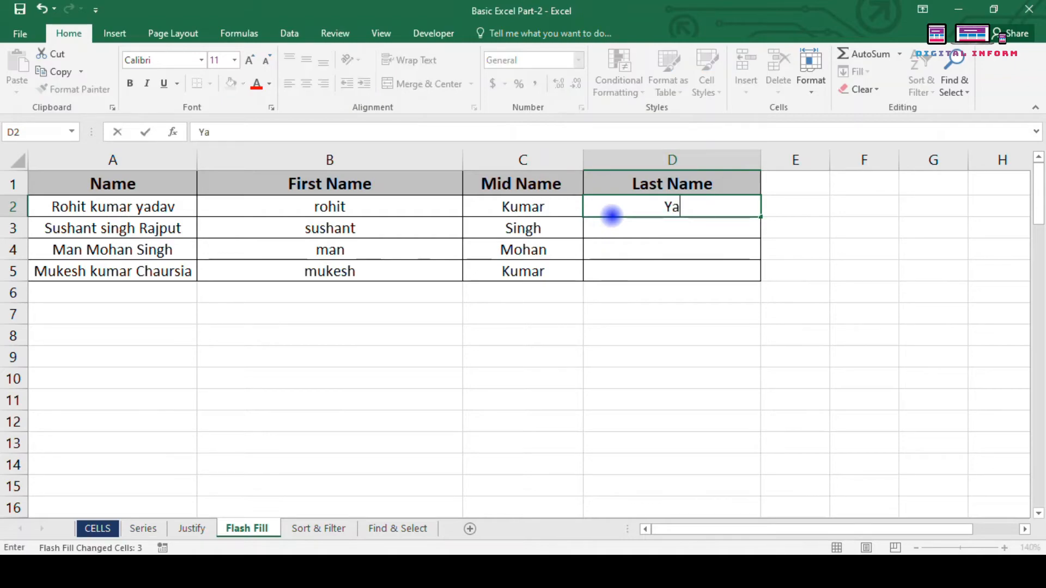
type("dav")
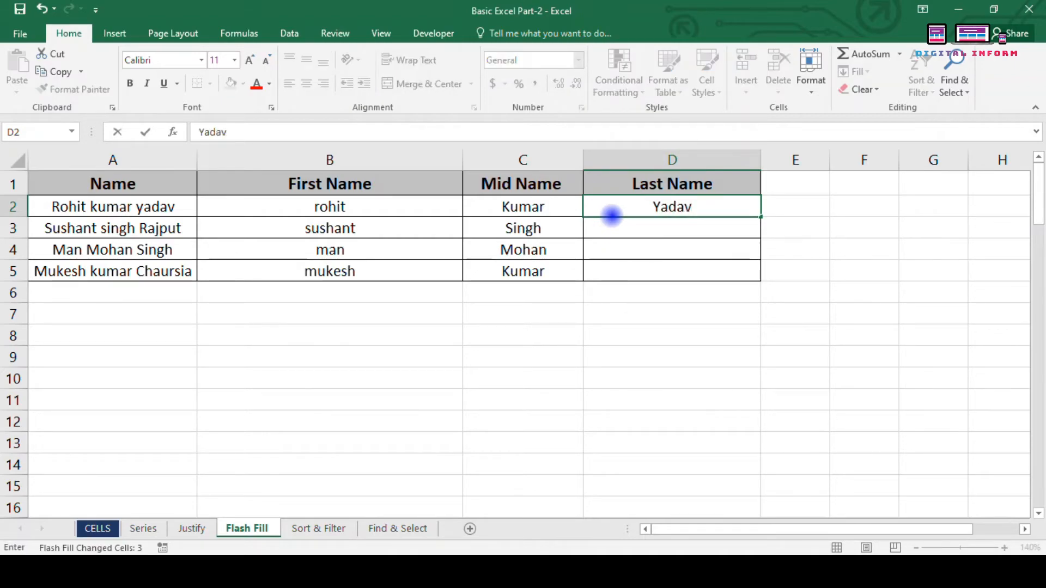
key("Return")
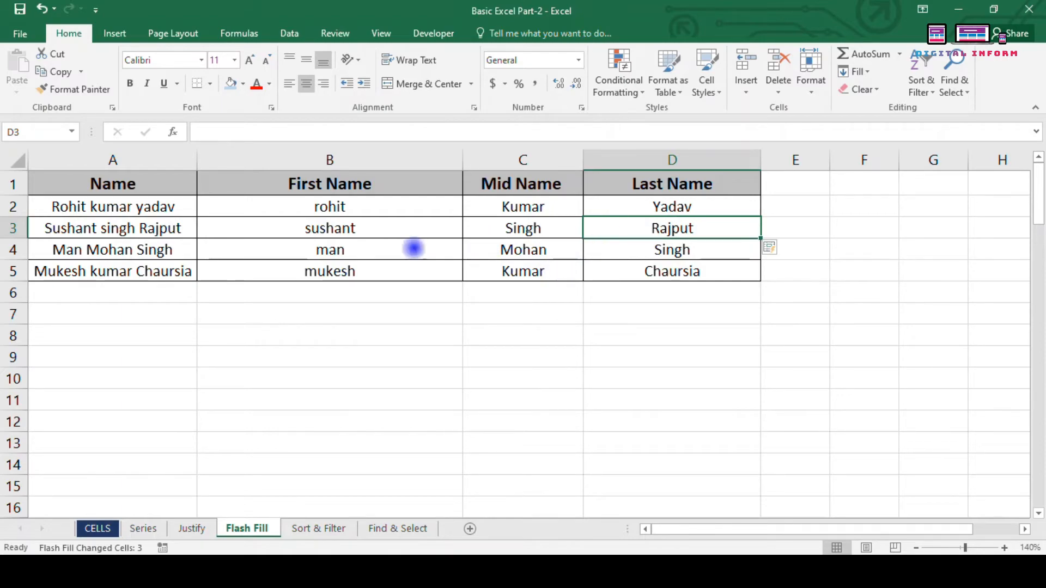
left_click(279, 213)
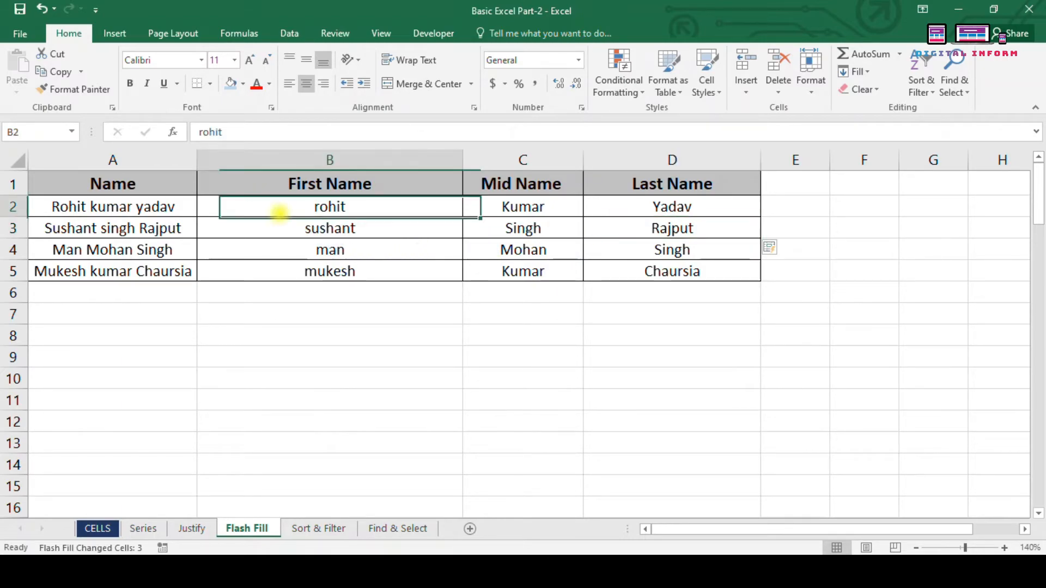
left_click_drag(279, 213, 685, 271)
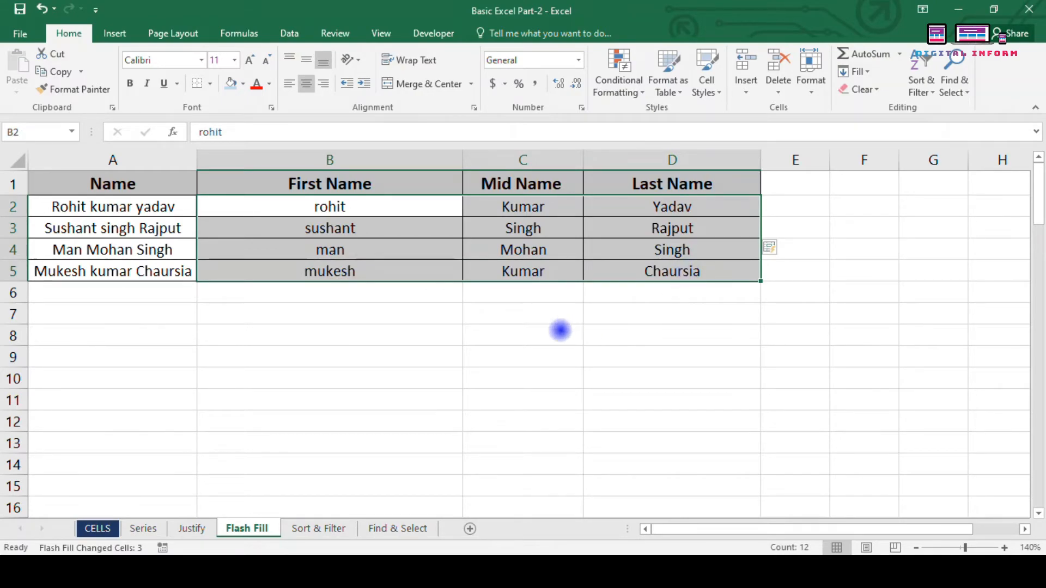
left_click(345, 310)
scroll(345, 309, "down", 5)
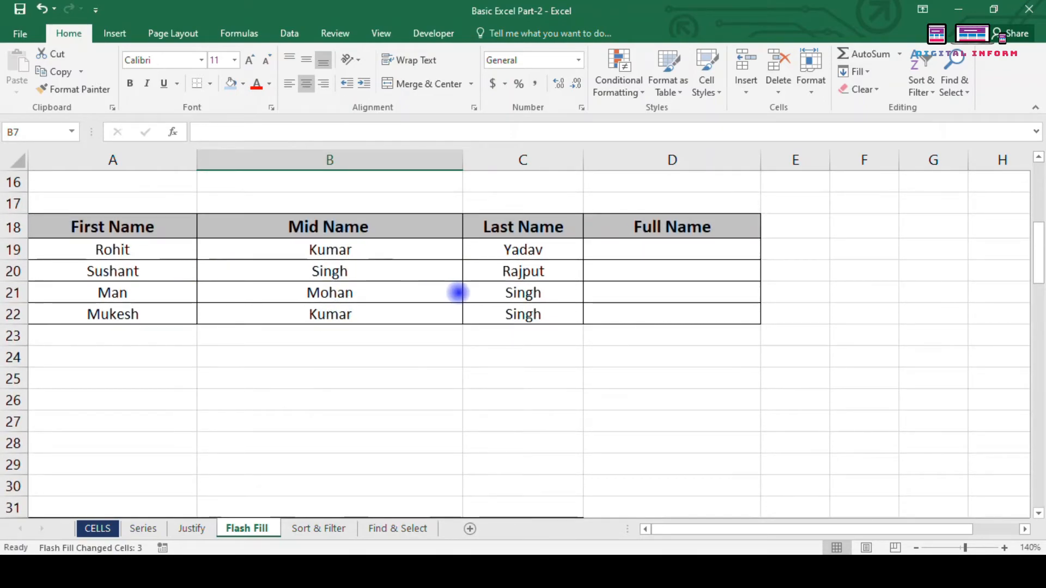
left_click(609, 252)
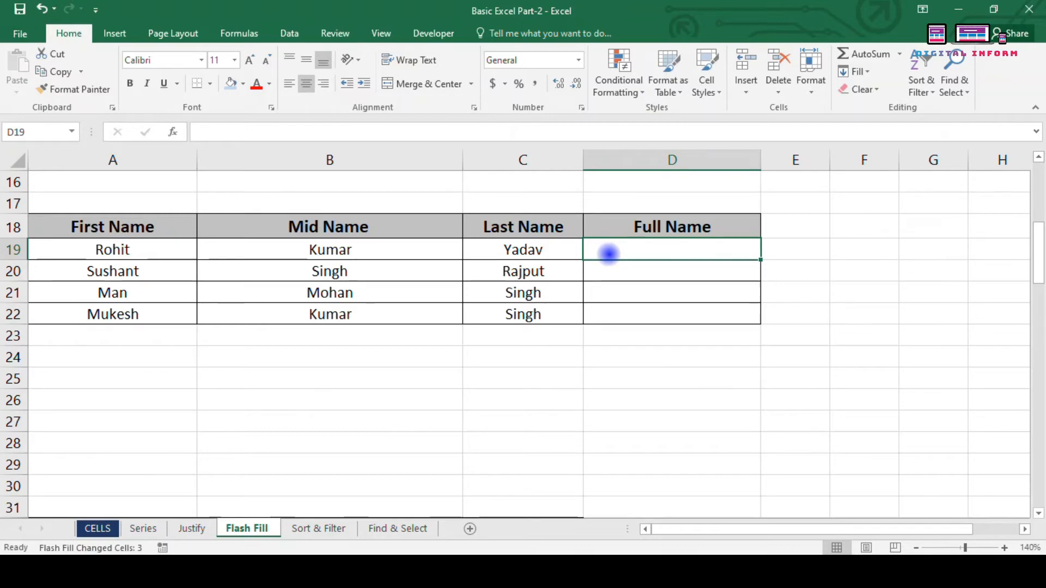
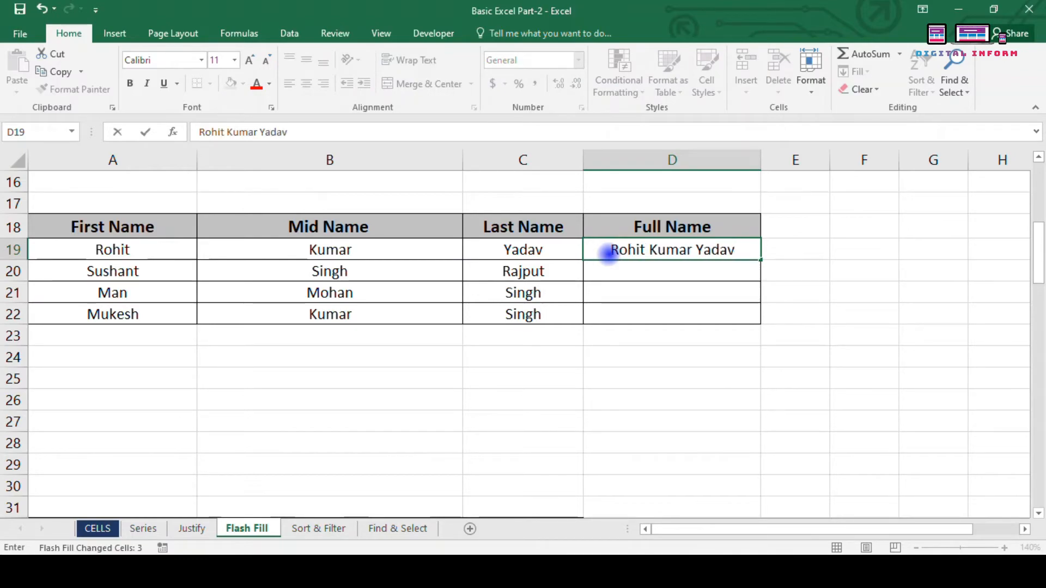
key("Return")
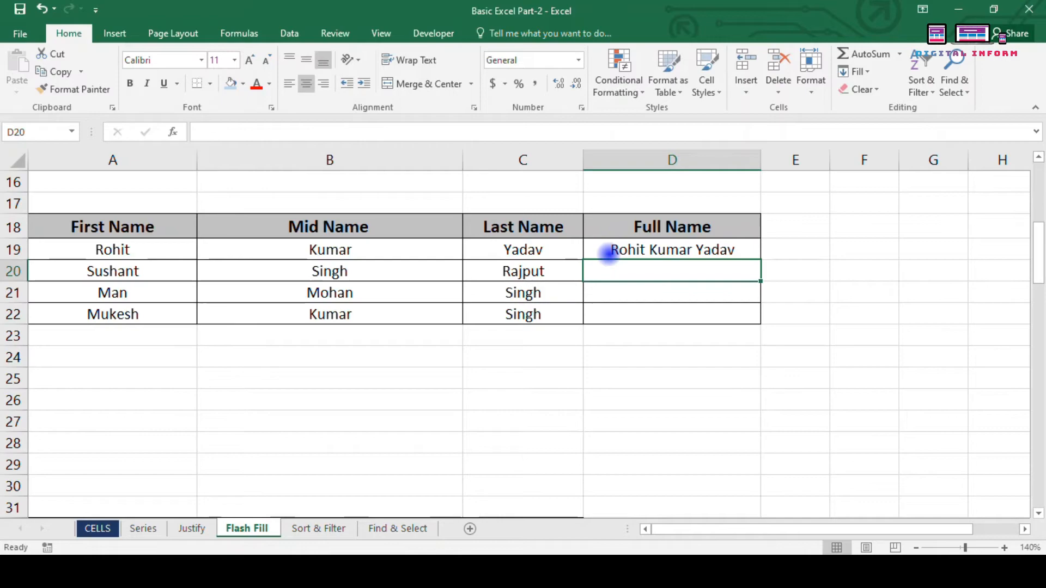
key("ctrl+e")
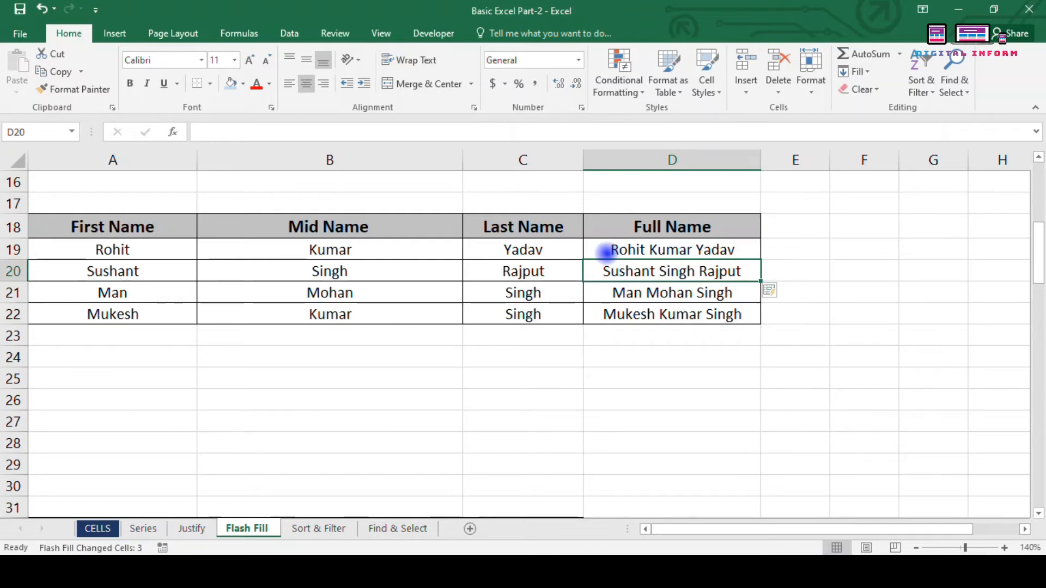
left_click_drag(607, 251, 618, 315)
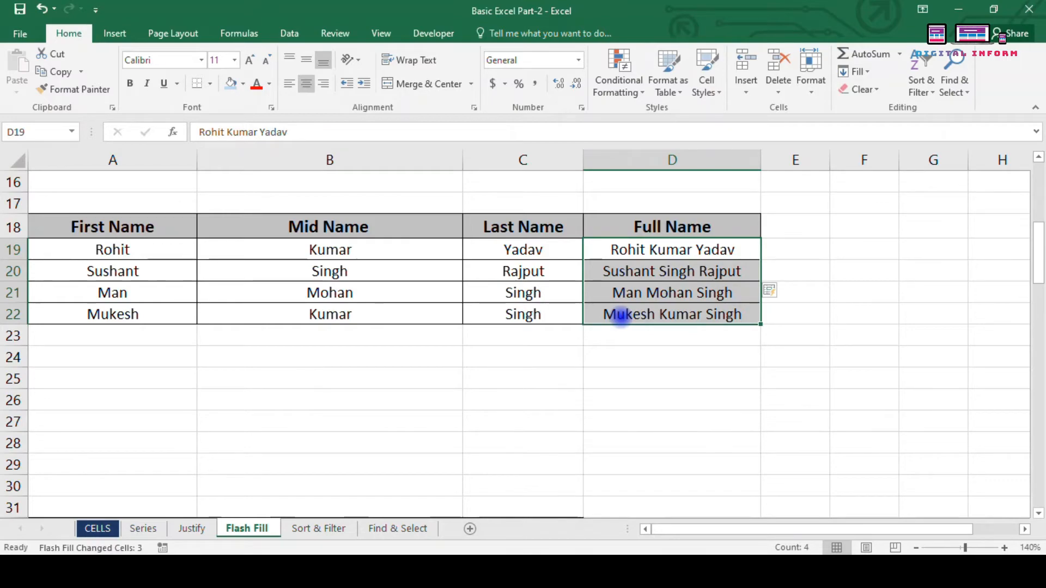
key("Delete")
key("Up")
key("Down")
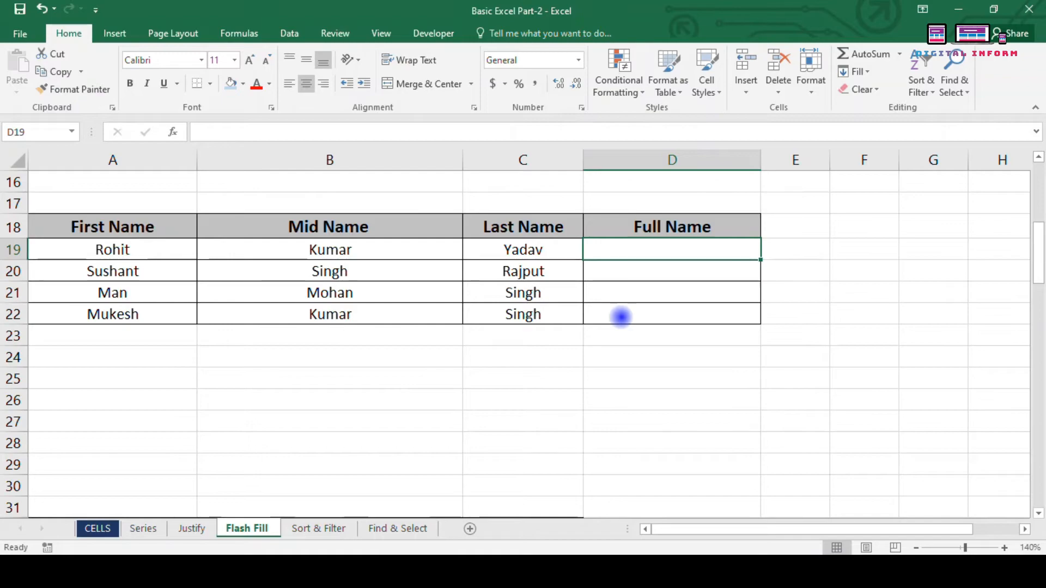
type("Rohi")
key("BackSpace")
key("BackSpace")
key("BackSpace")
key("BackSpace")
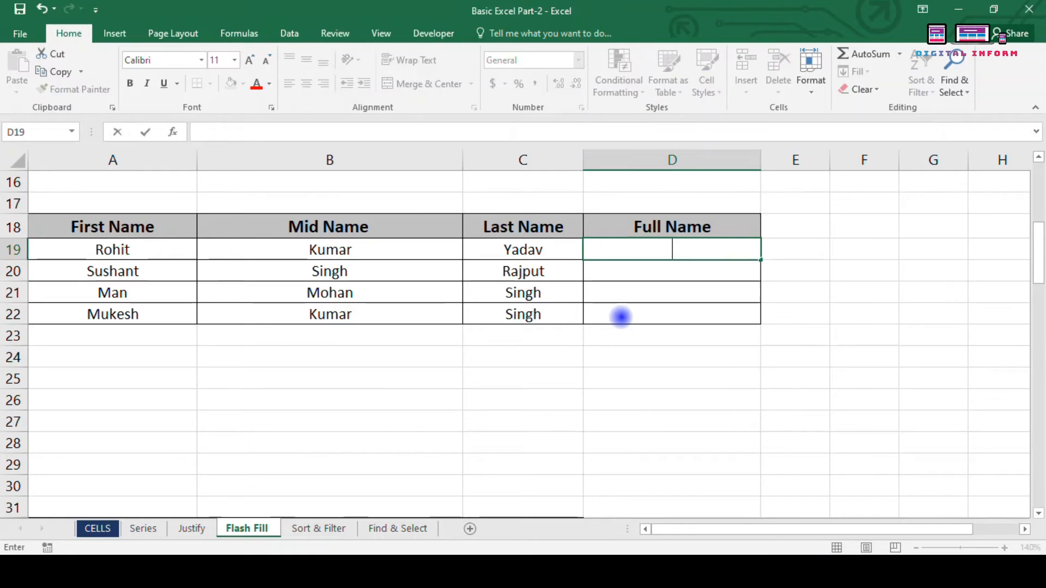
type("rOH")
key("BackSpace")
key("BackSpace")
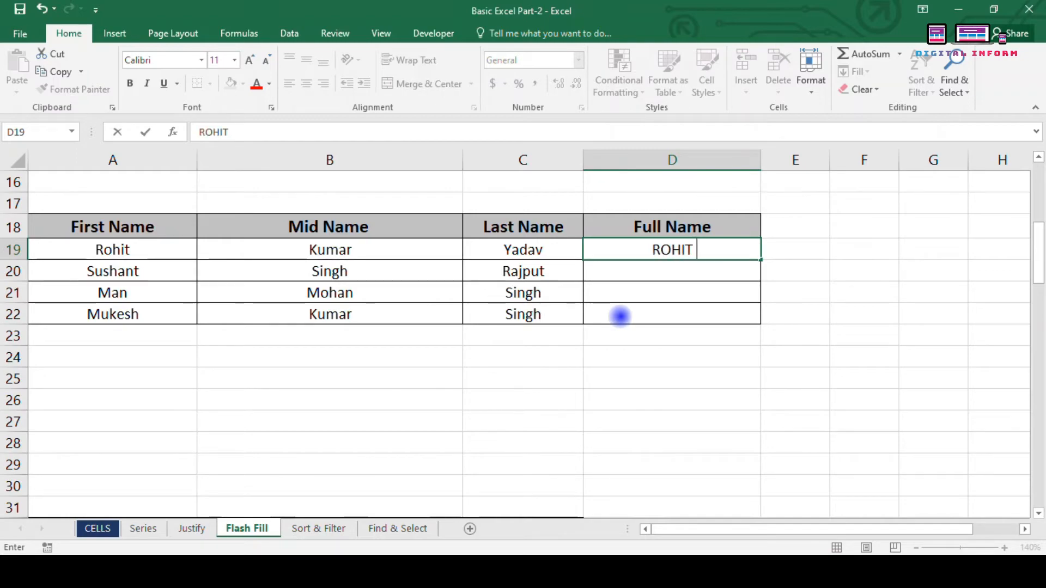
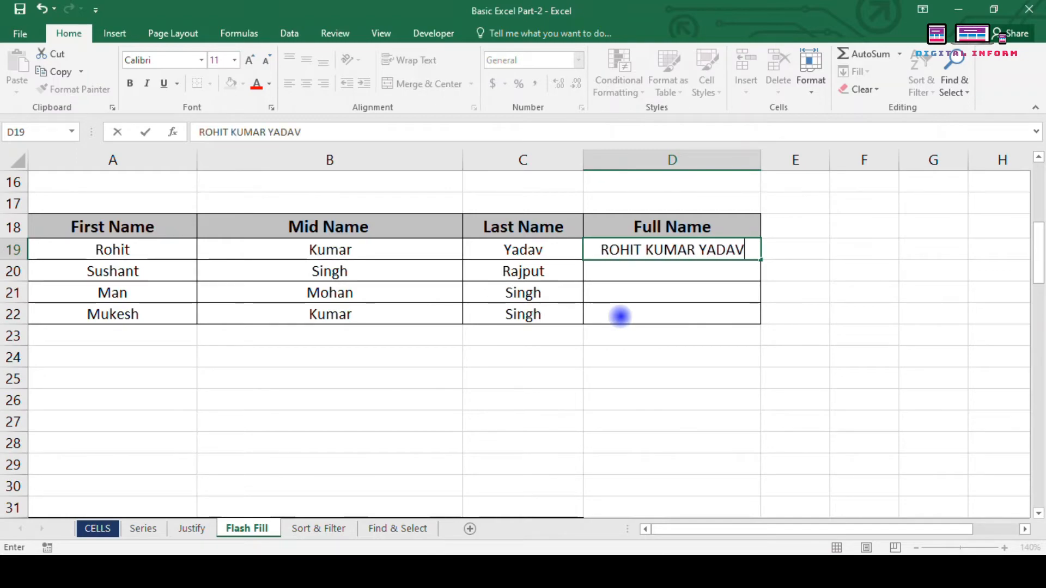
key("Return")
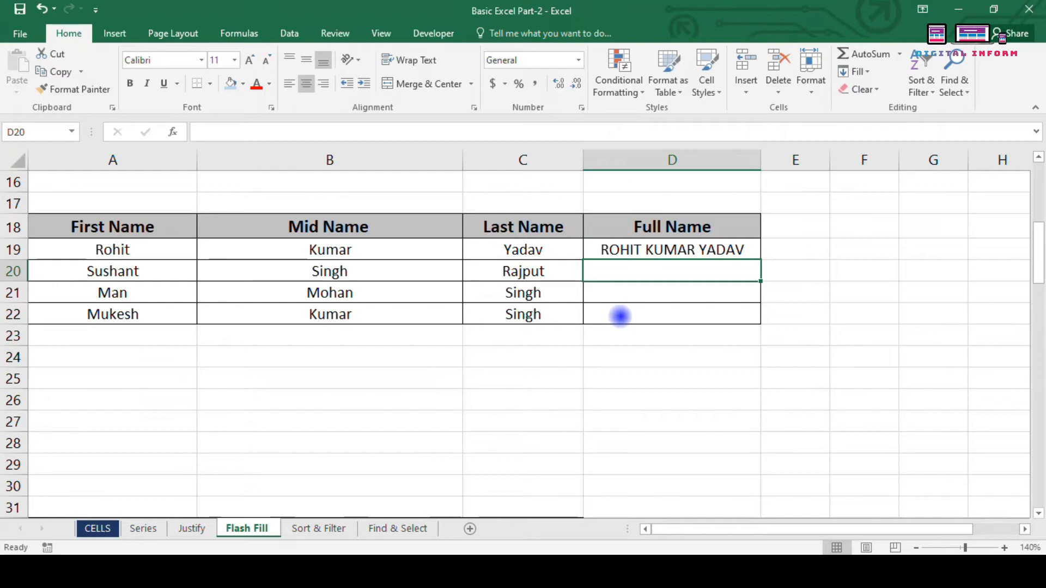
key("ctrl+e")
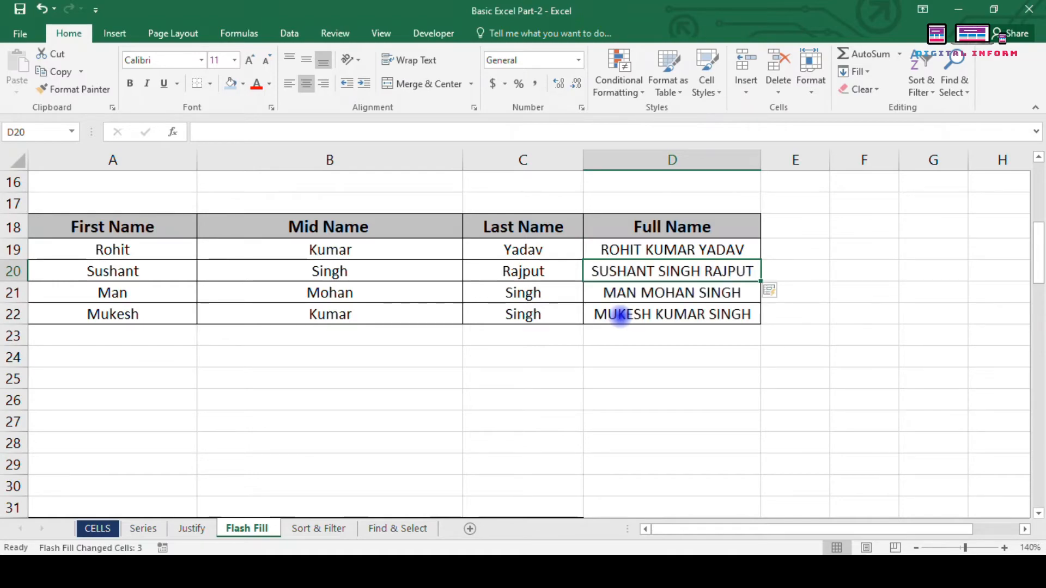
scroll(392, 378, "down", 3)
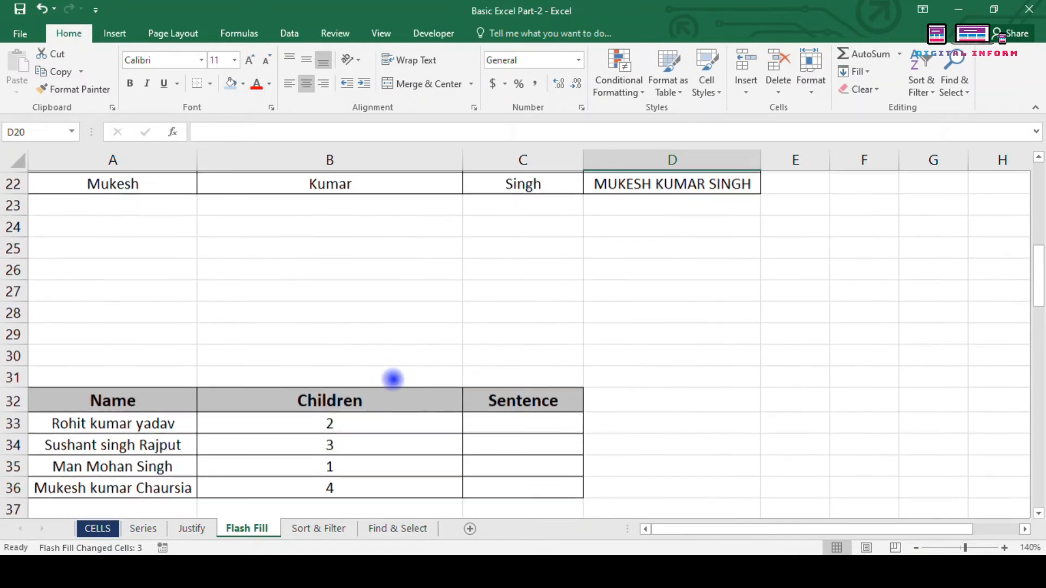
scroll(392, 378, "down", 2)
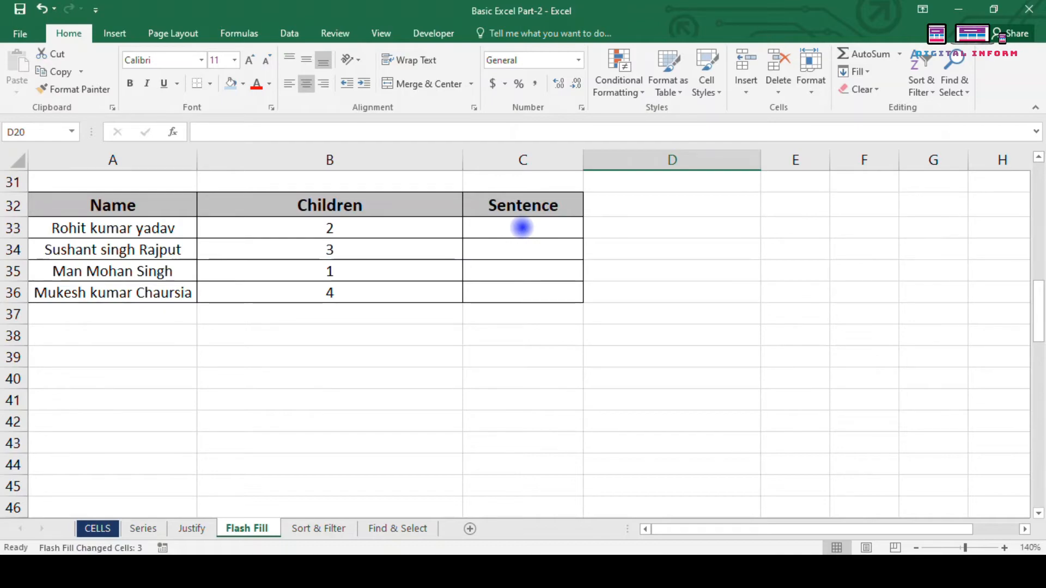
key("Down")
key("Down")
key("Down")
key("Down")
key("Down")
key("Down")
key("Down")
key("Down")
key("Down")
key("Down")
key("Down")
key("Down")
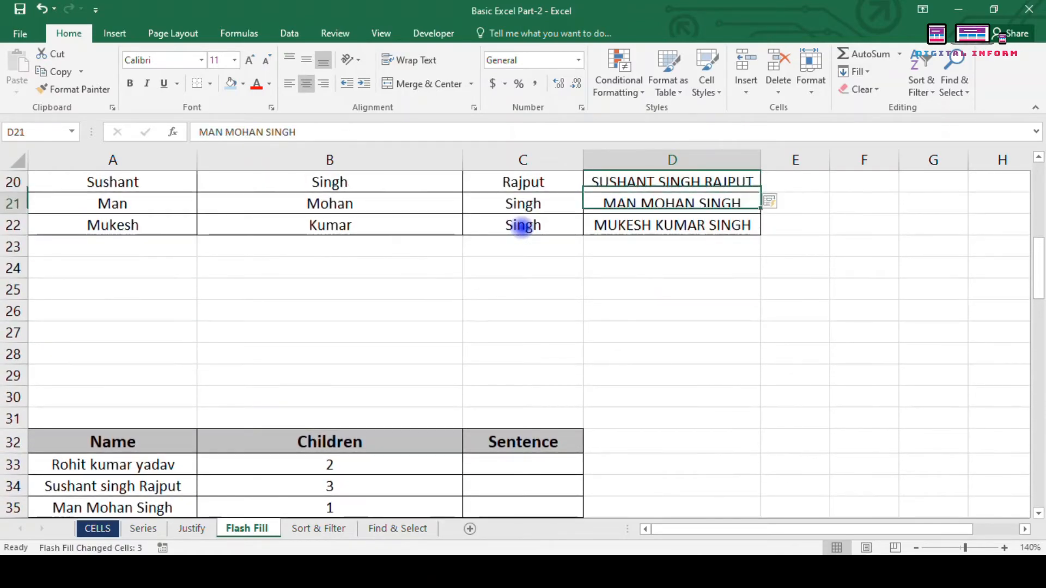
key("Down")
key("Down")
key("Down")
key("Down")
key("Down")
key("Down")
key("Down")
key("Down")
key("Down")
key("Down")
key("Down")
key("Down")
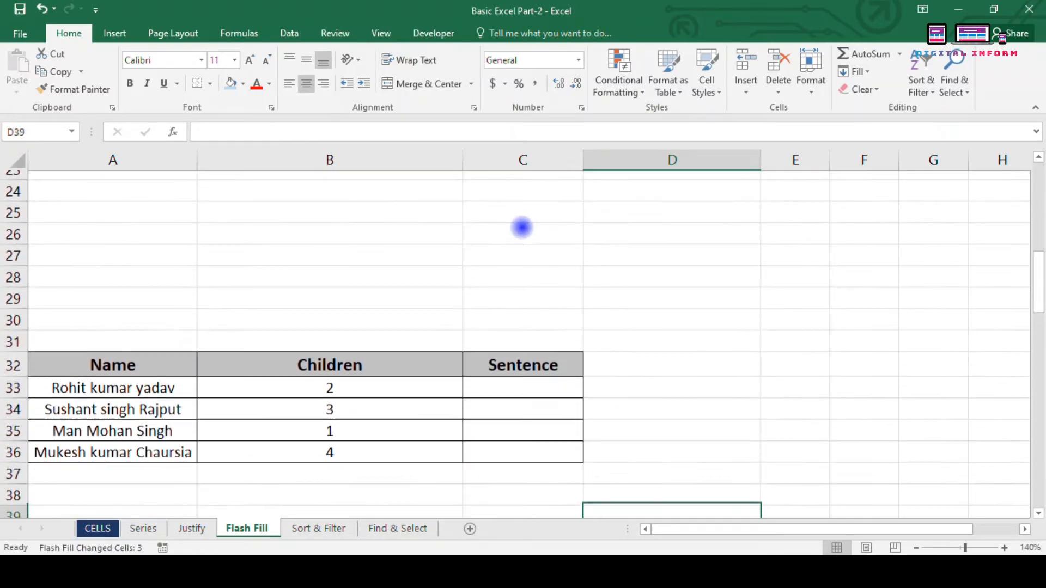
key("Down")
key("Down")
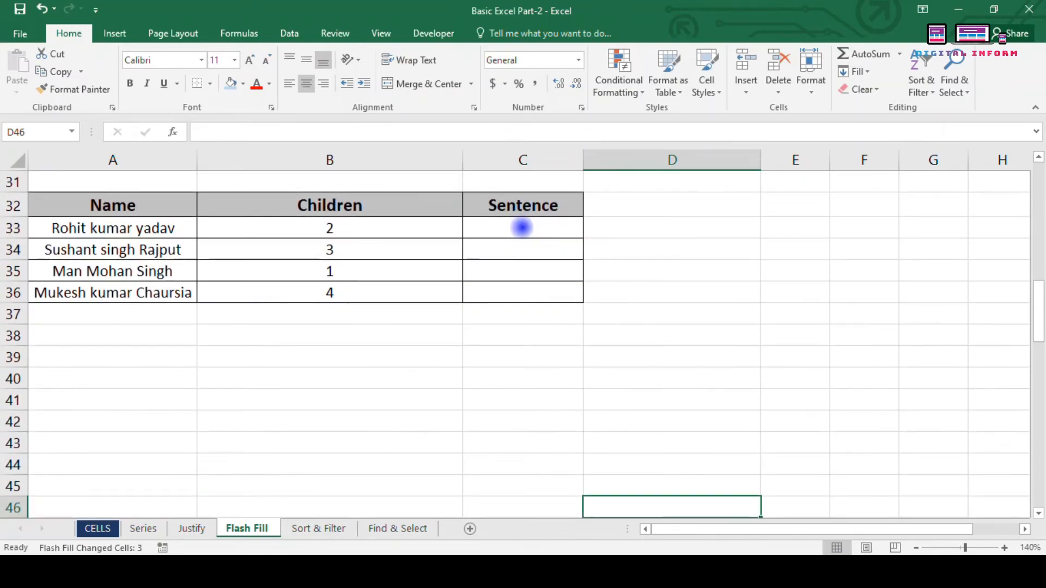
left_click(522, 227)
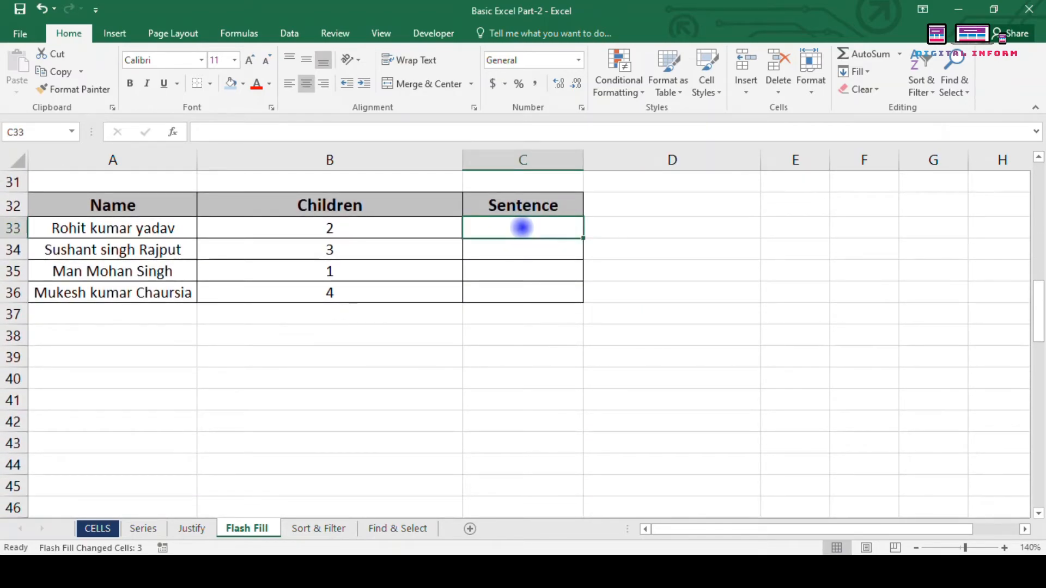
type("rOHIT")
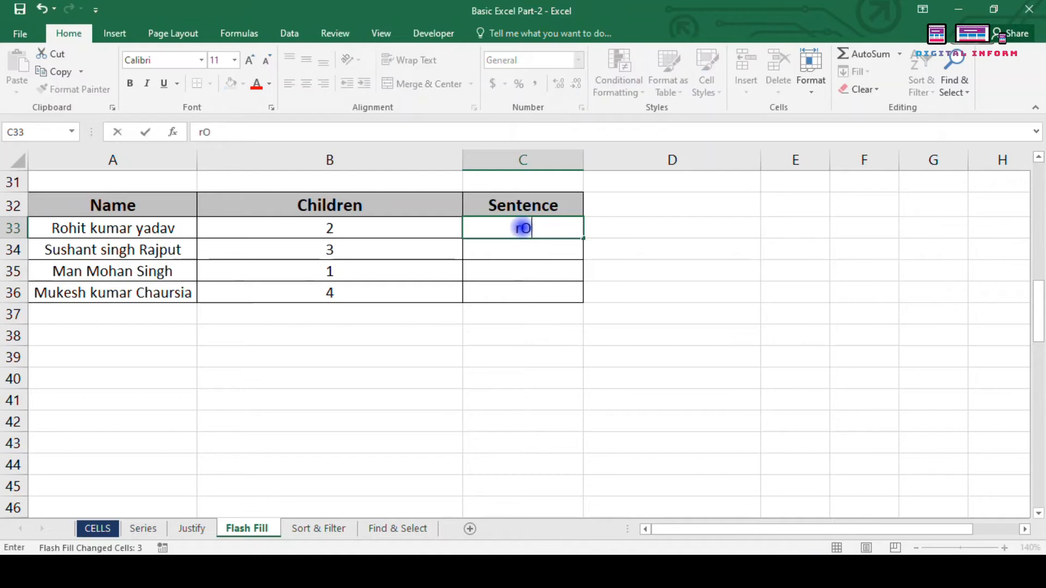
key("BackSpace")
key("BackSpace")
key("BackSpace")
key("BackSpace")
key("BackSpace")
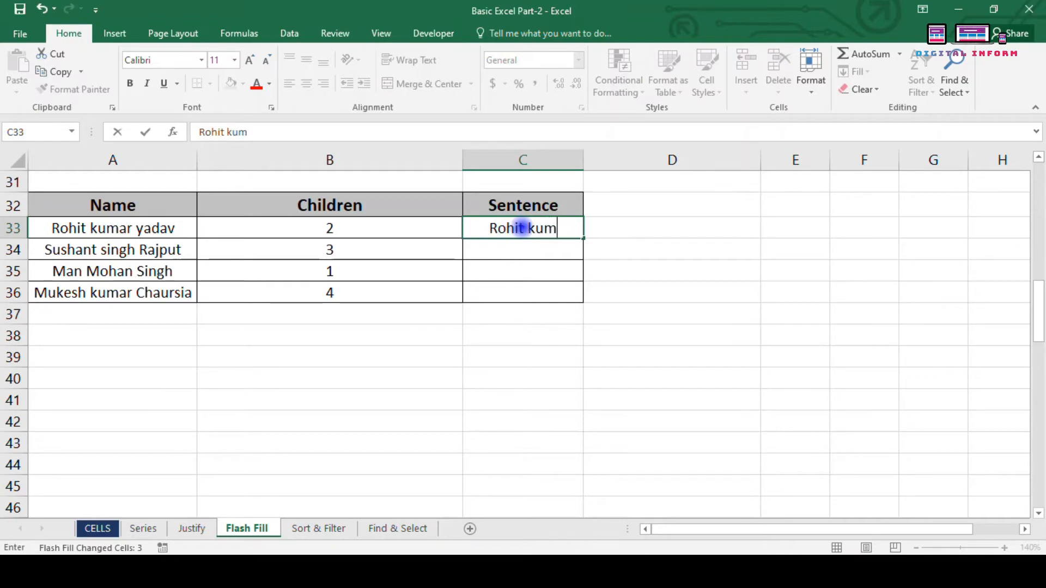
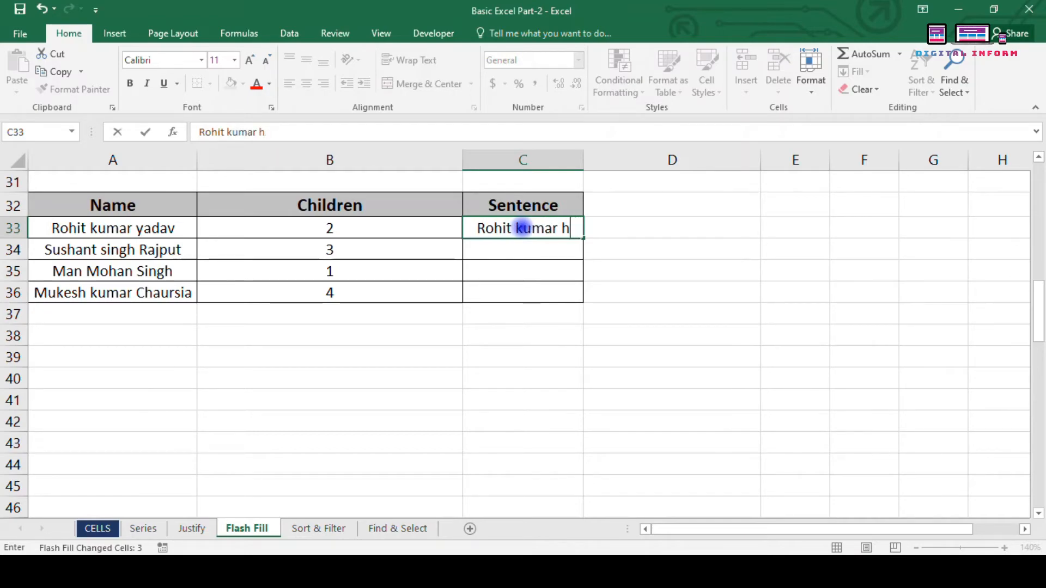
type("ave")
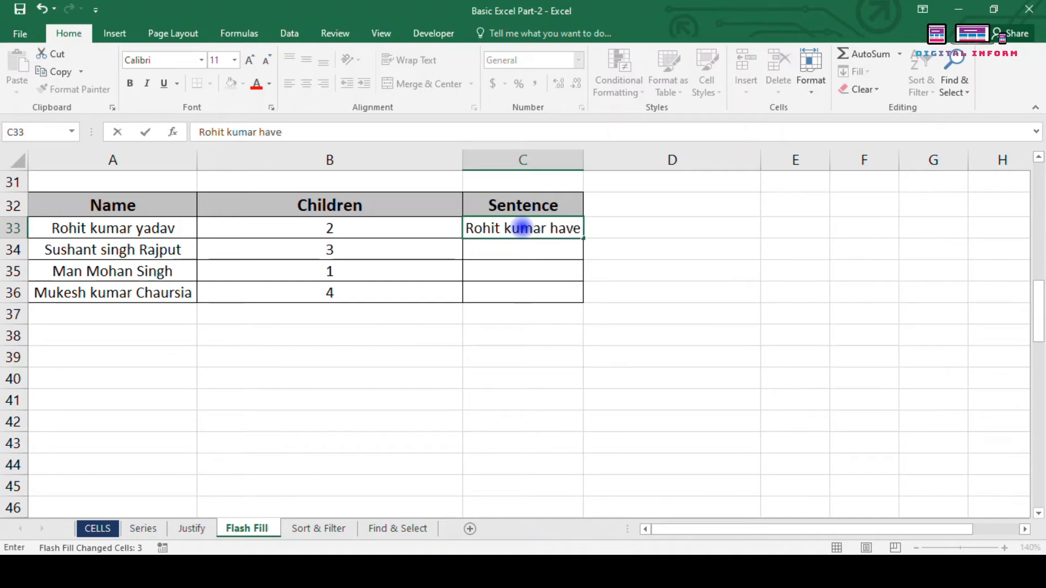
type(" 2")
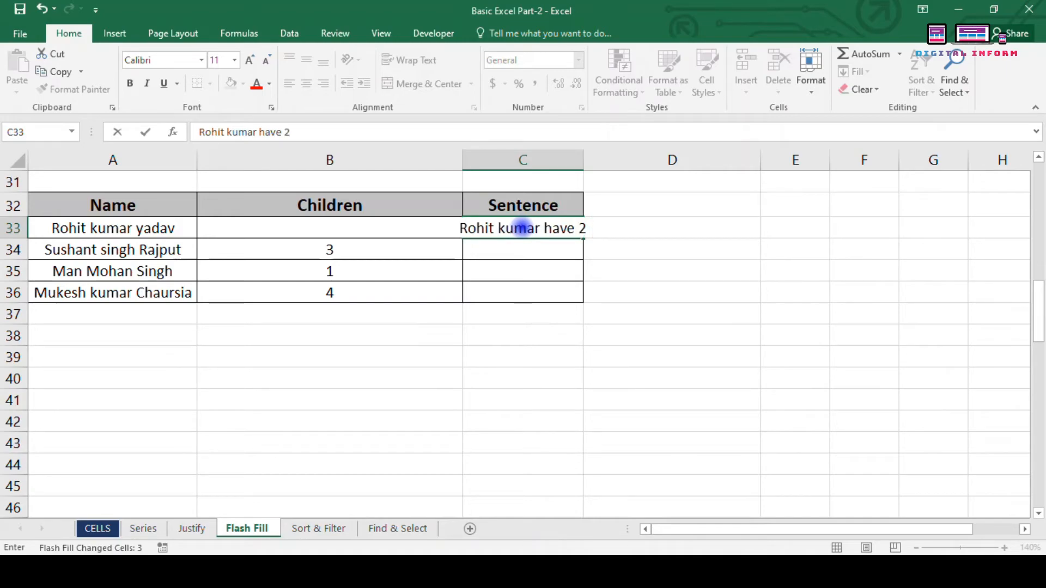
type(" children")
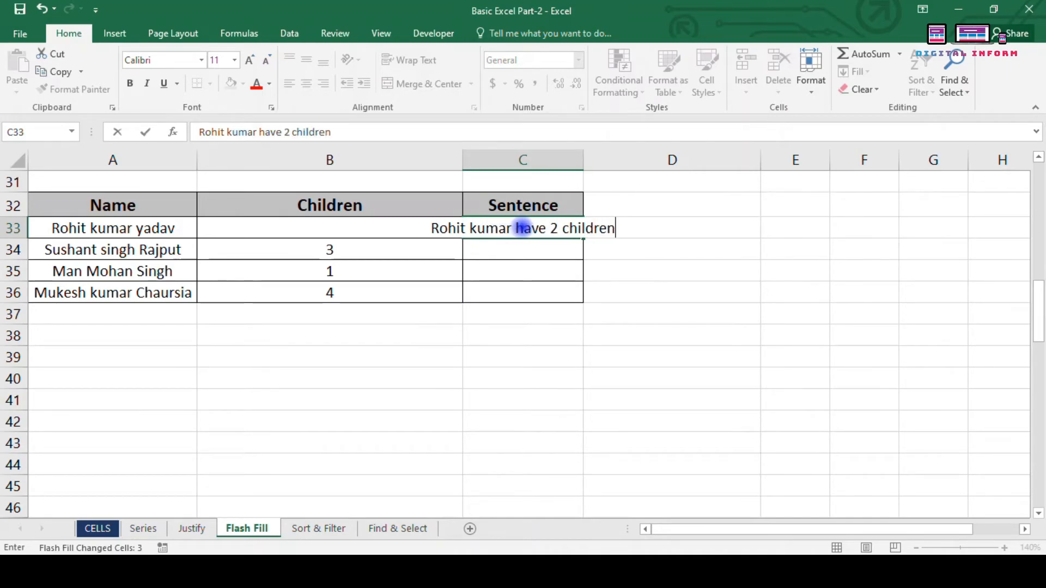
key("Return")
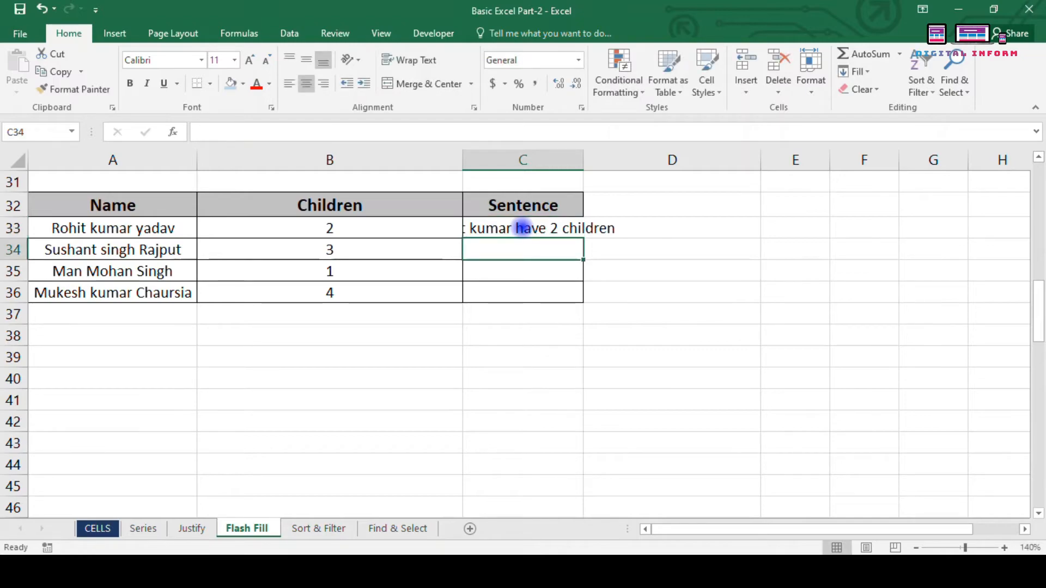
Step: Flash-fill the remaining sentences in C34:C36 and autofit column C
key("ctrl+e")
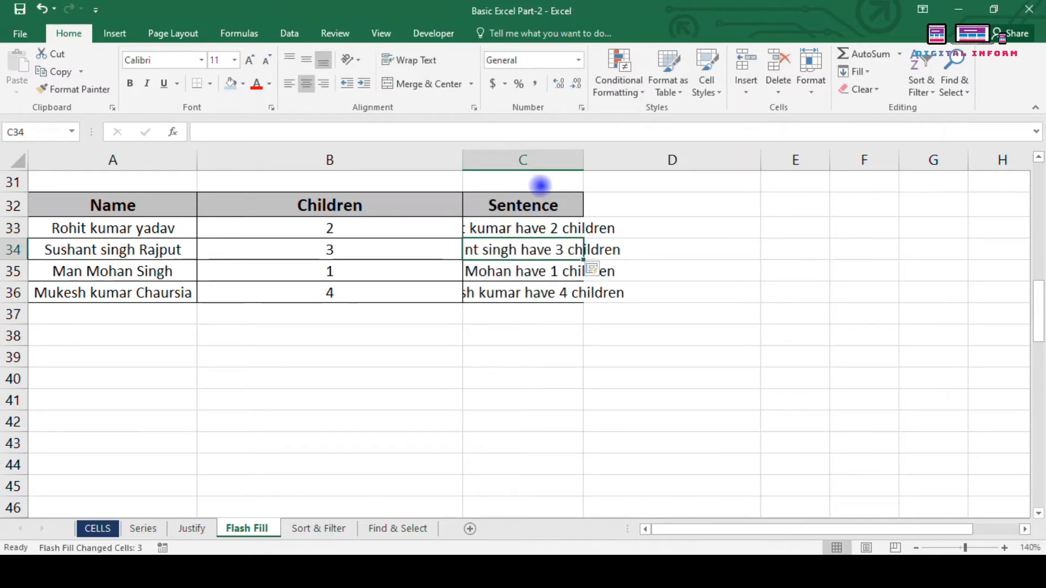
double_click(583, 159)
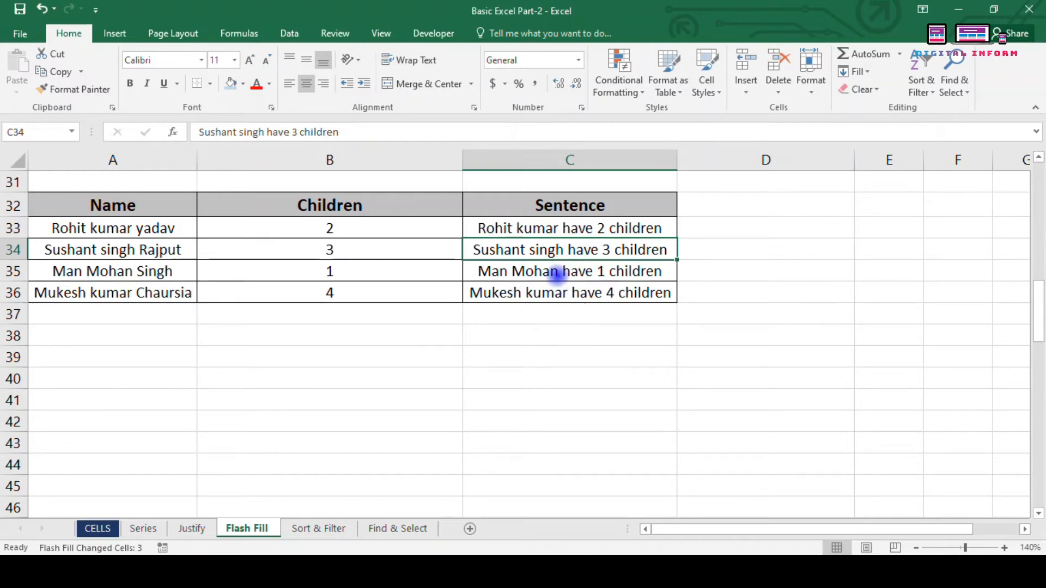
left_click(115, 230)
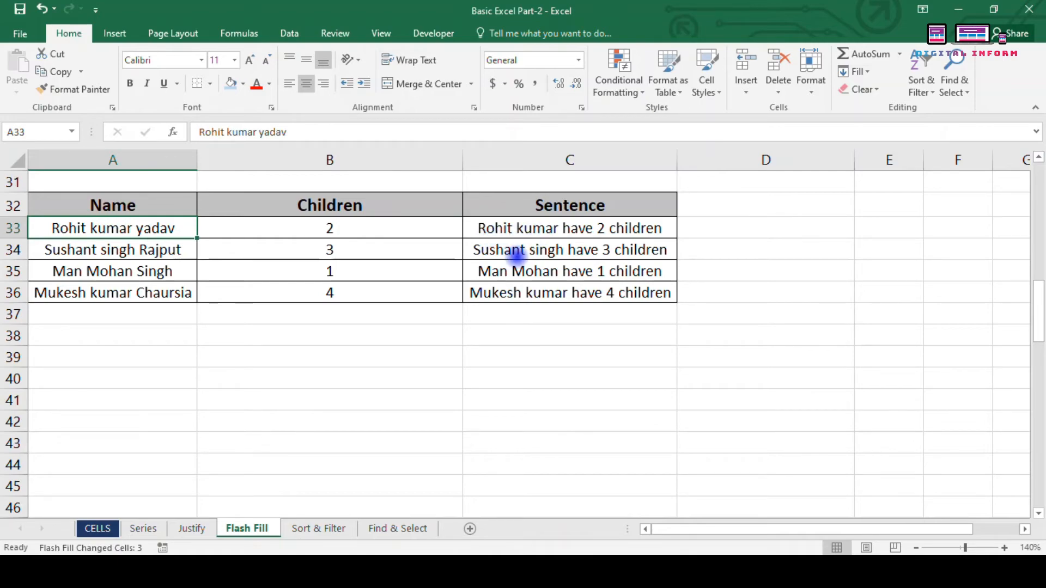
left_click(531, 228)
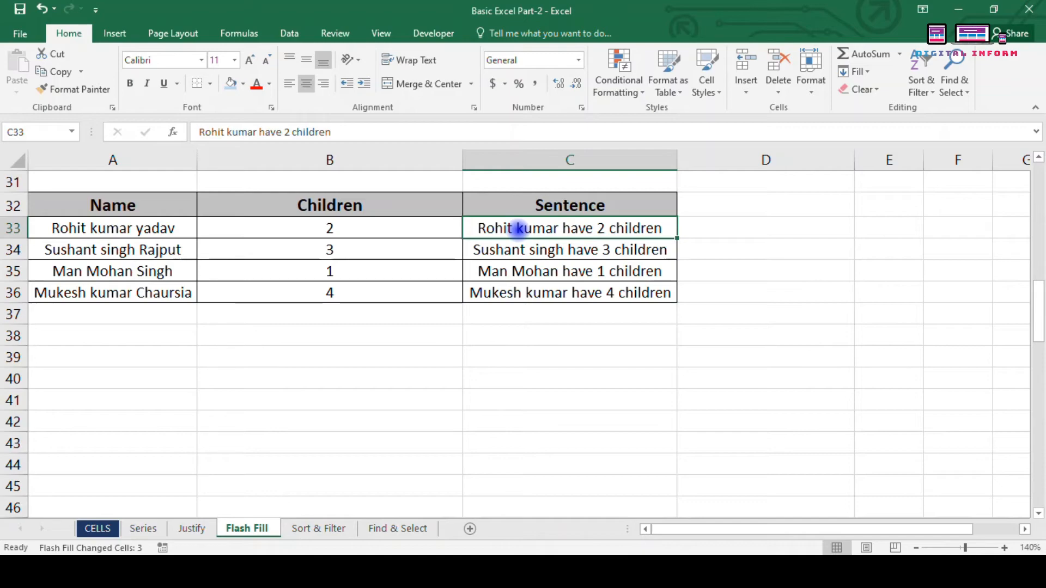
Step: Enter 02-10-2020 in D49 and flash-fill D50:D52 with the remaining full dates
scroll(519, 228, "down", 5)
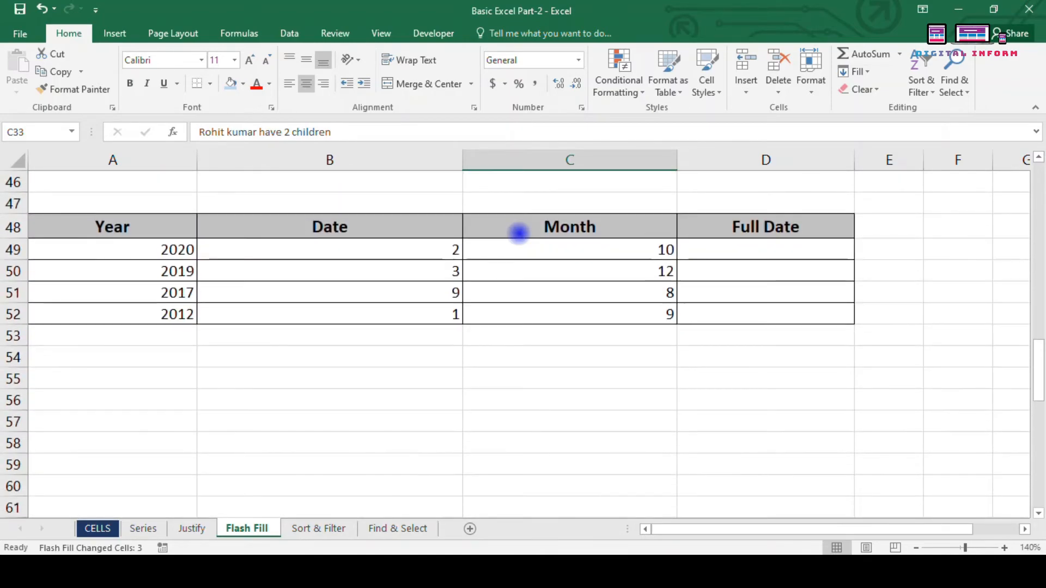
scroll(518, 231, "down", 1)
scroll(518, 239, "up", 1)
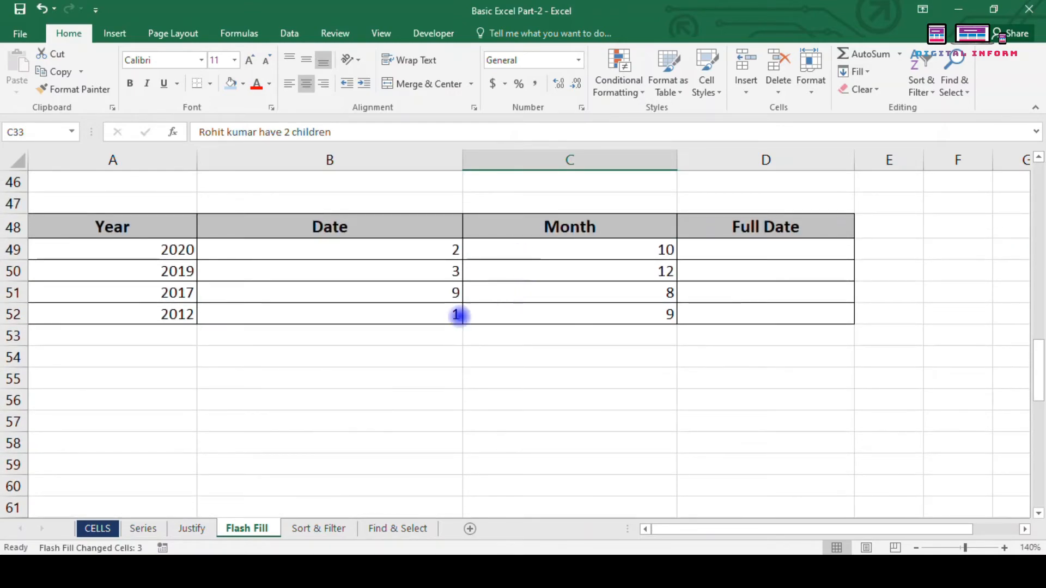
scroll(148, 260, "down", 3)
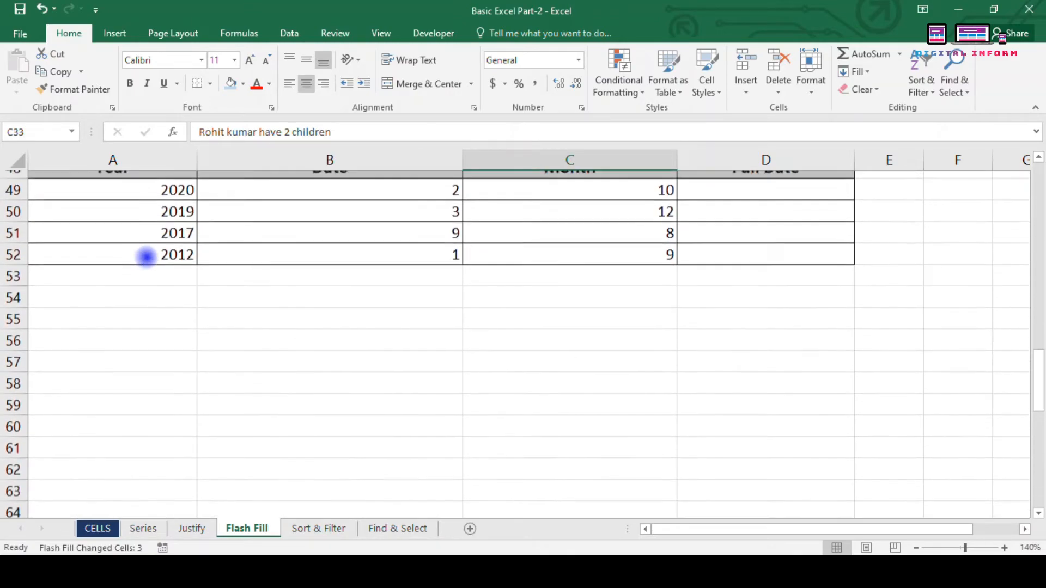
scroll(147, 260, "up", 3)
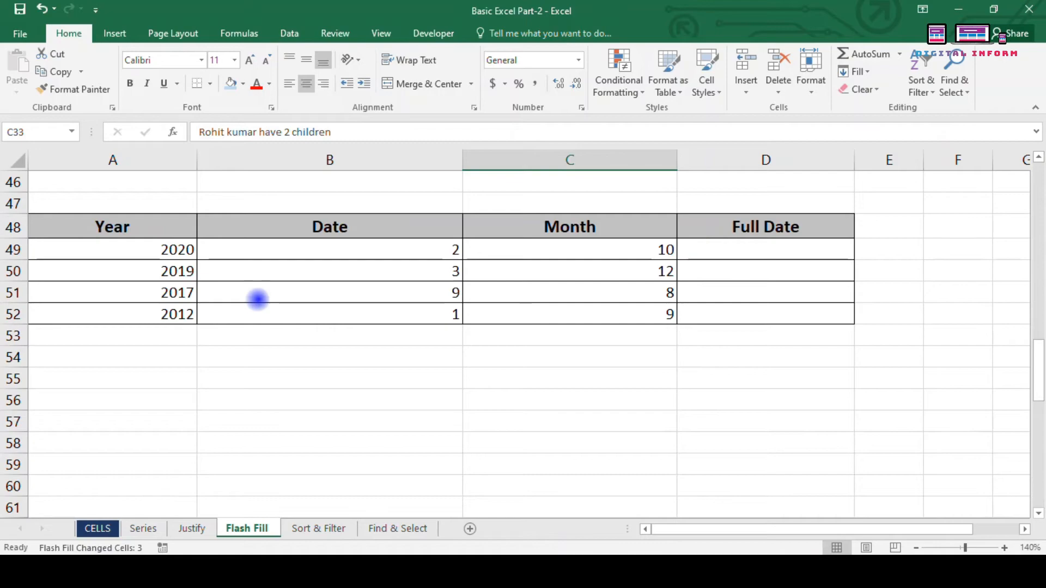
scroll(200, 291, "down", 1)
scroll(208, 305, "up", 1)
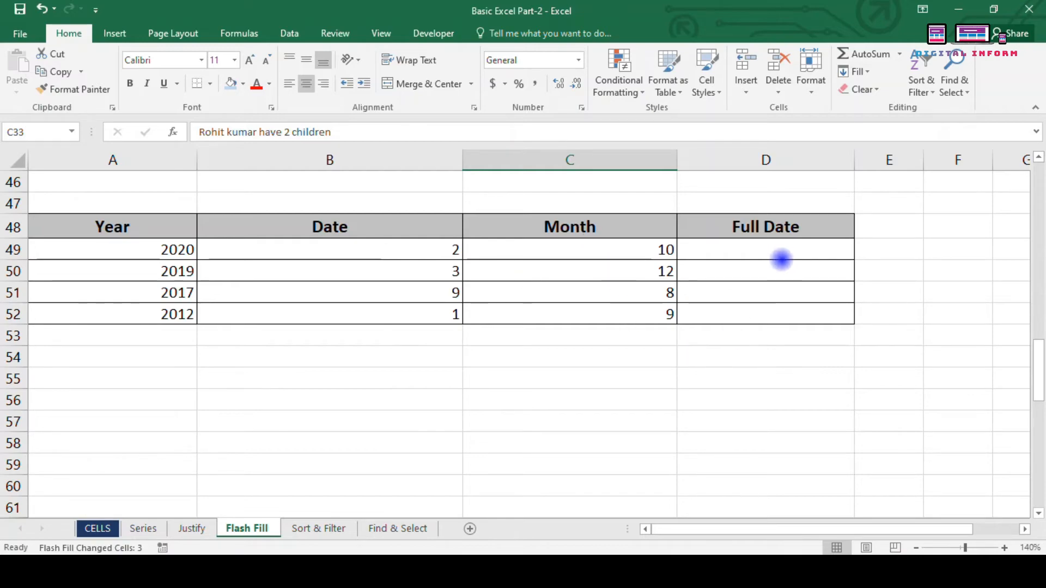
left_click(742, 250)
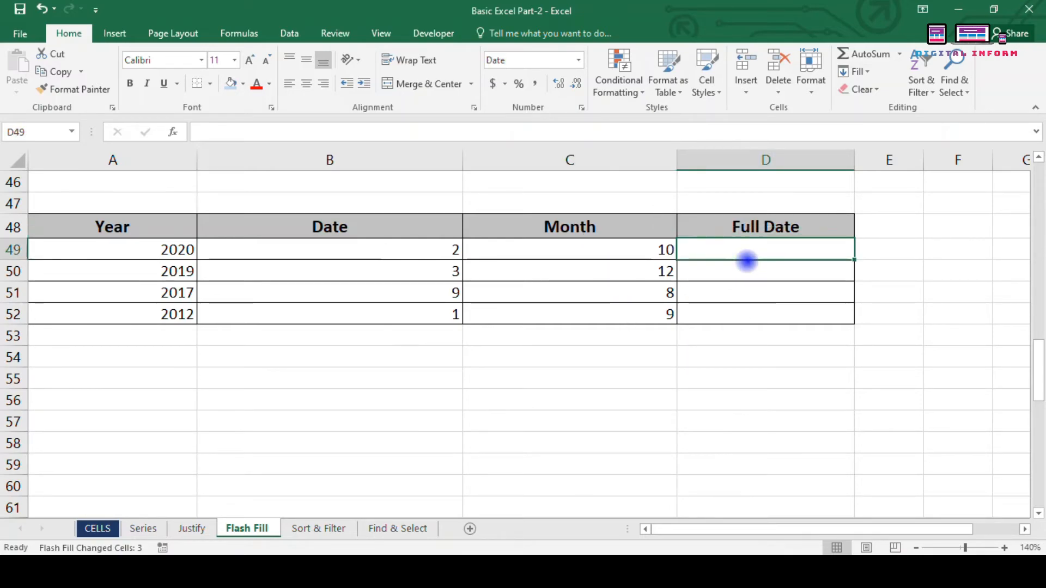
type("=")
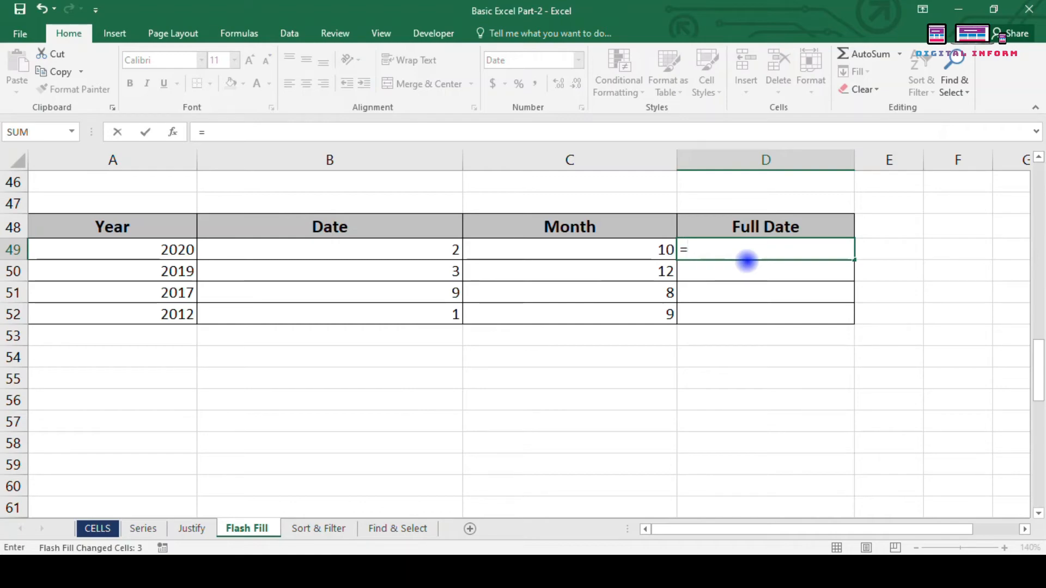
key("Escape")
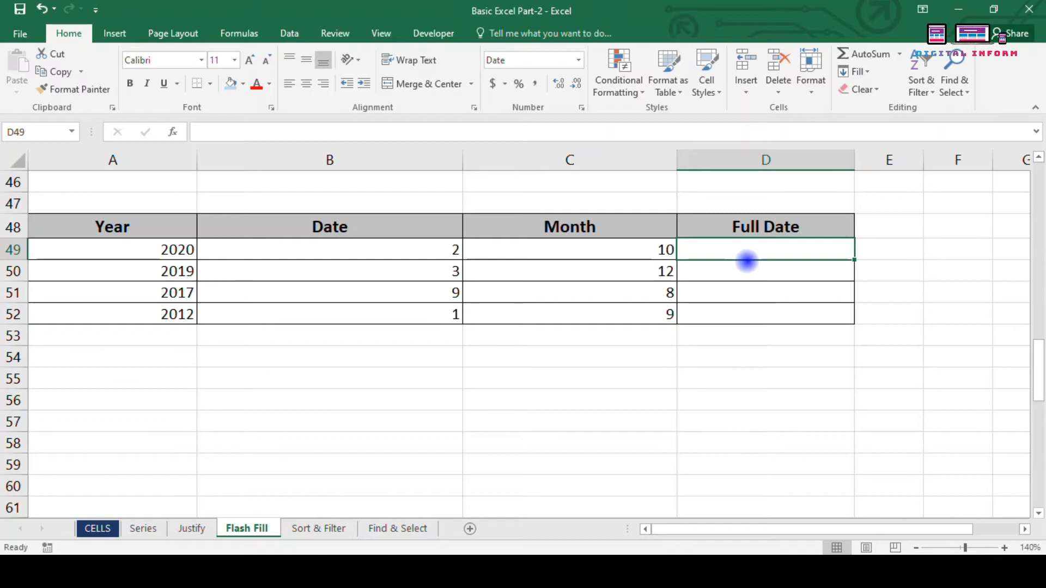
type("02")
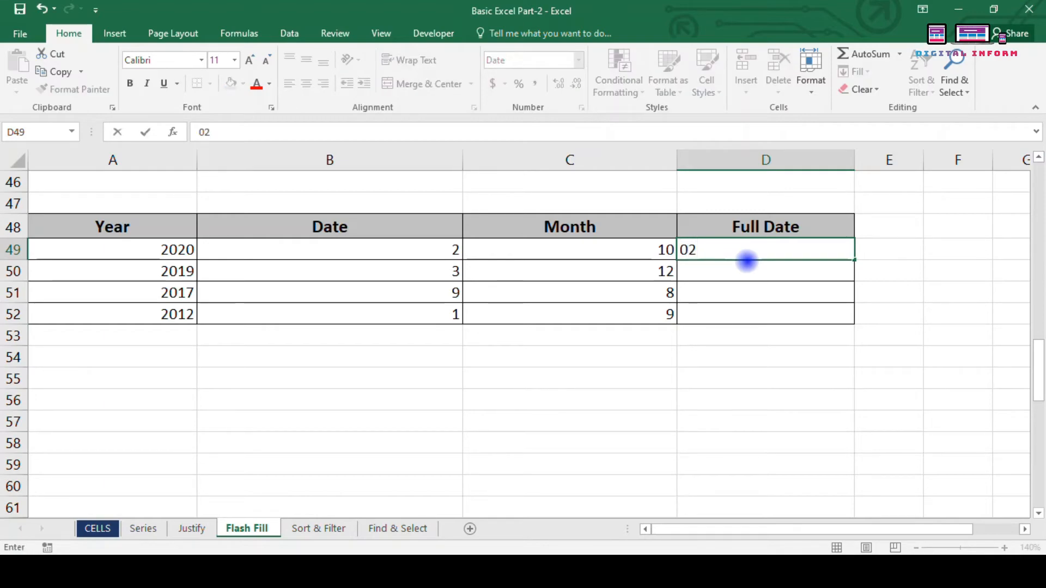
type("-10")
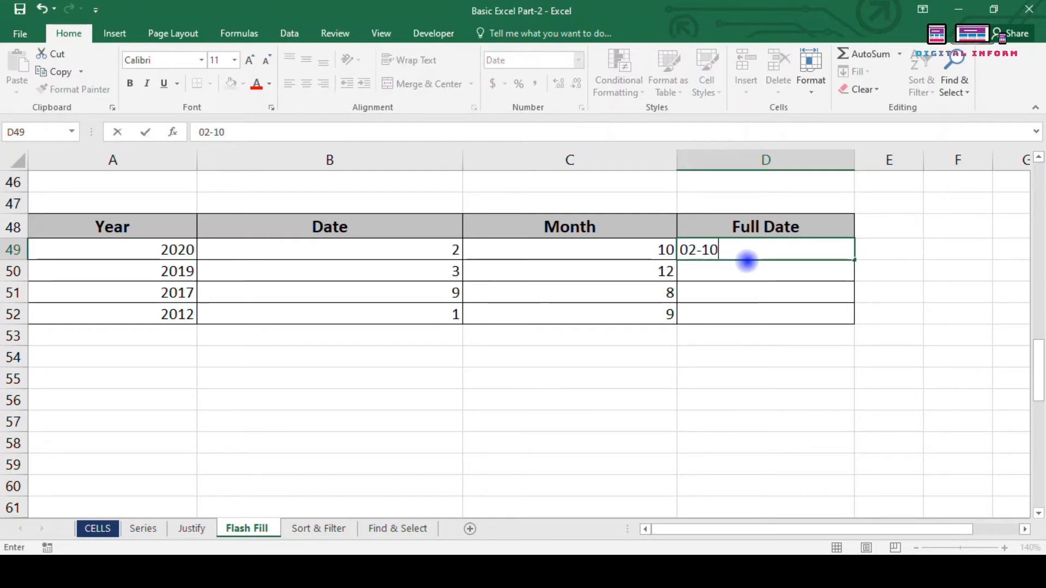
type("-2020")
key("Return")
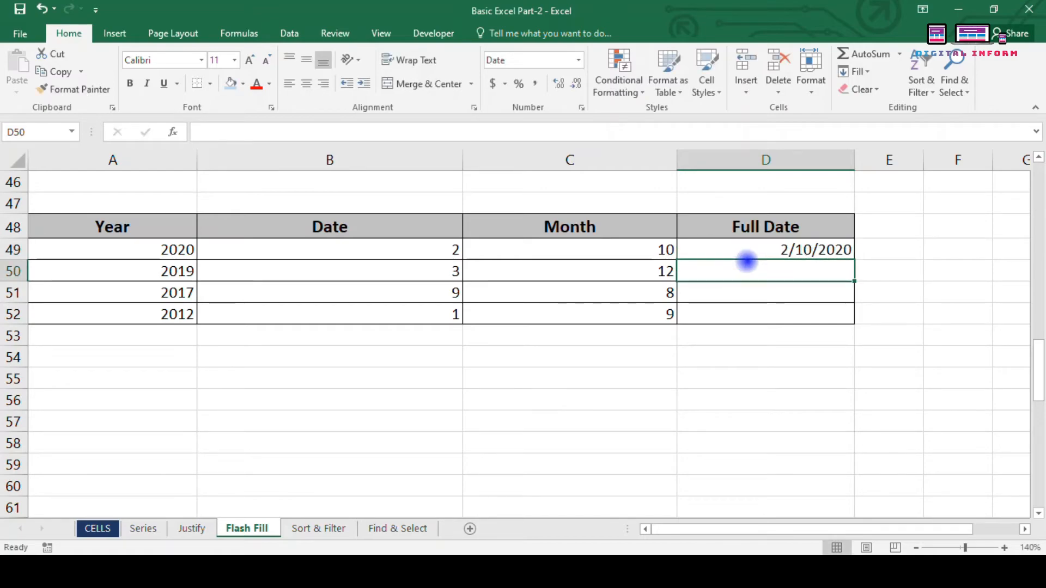
key("ctrl+e")
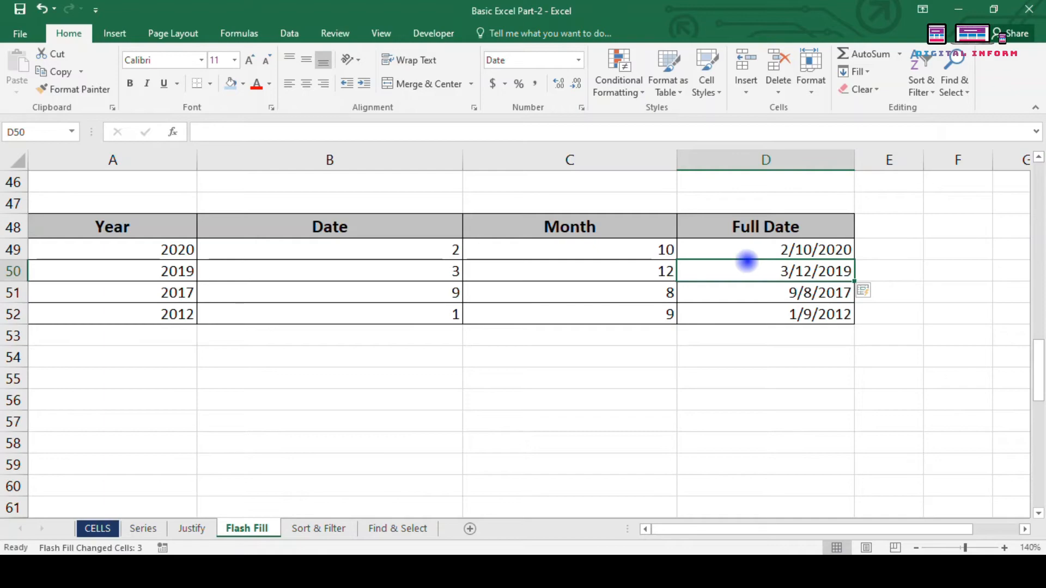
Step: Replace D49 with 10-02-2020 and flash-fill the other dates month-first, selecting D49:D52
key("ctrl+z")
key("Up")
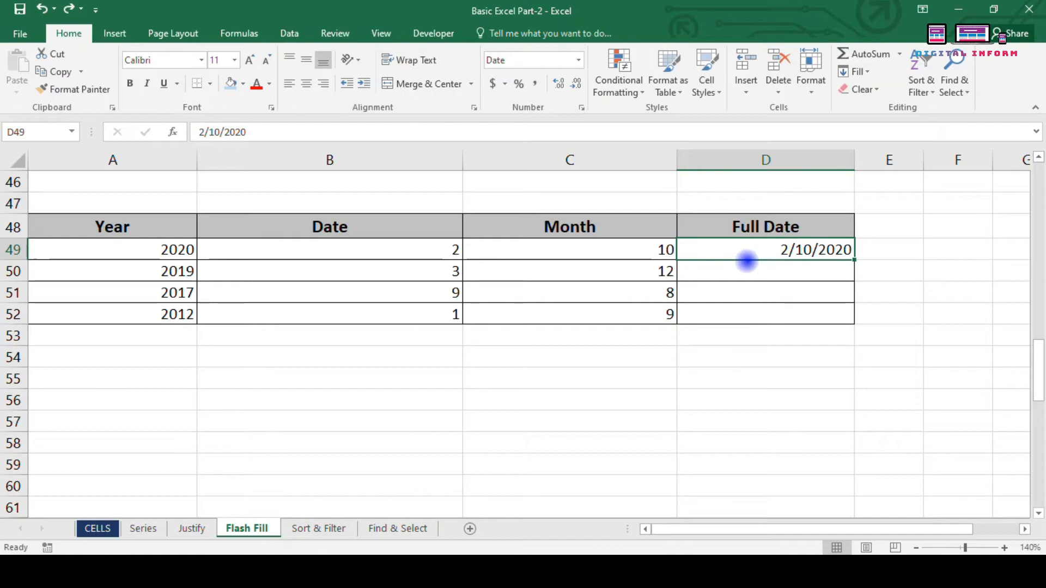
key("Delete")
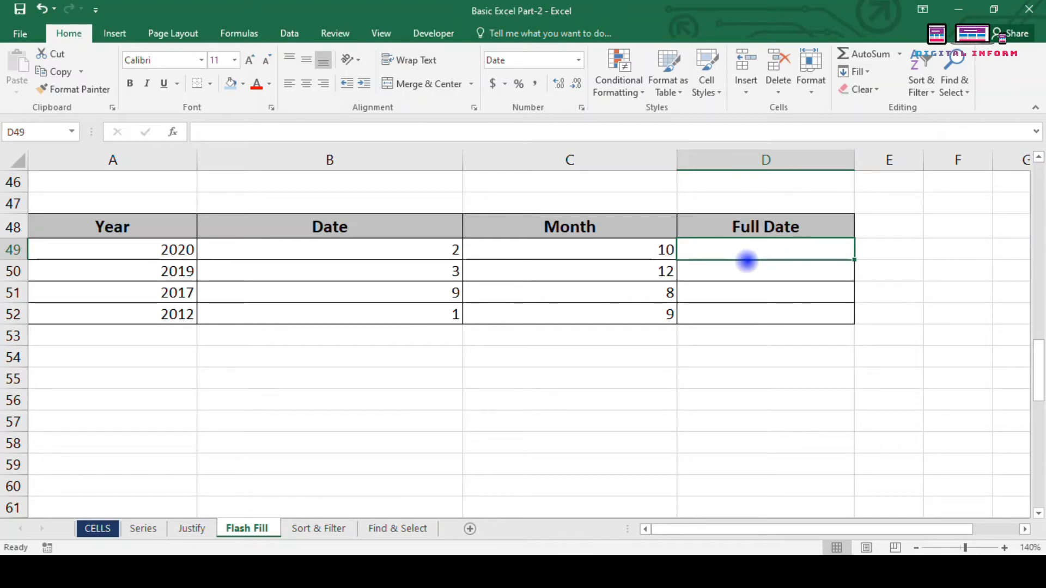
type("10-")
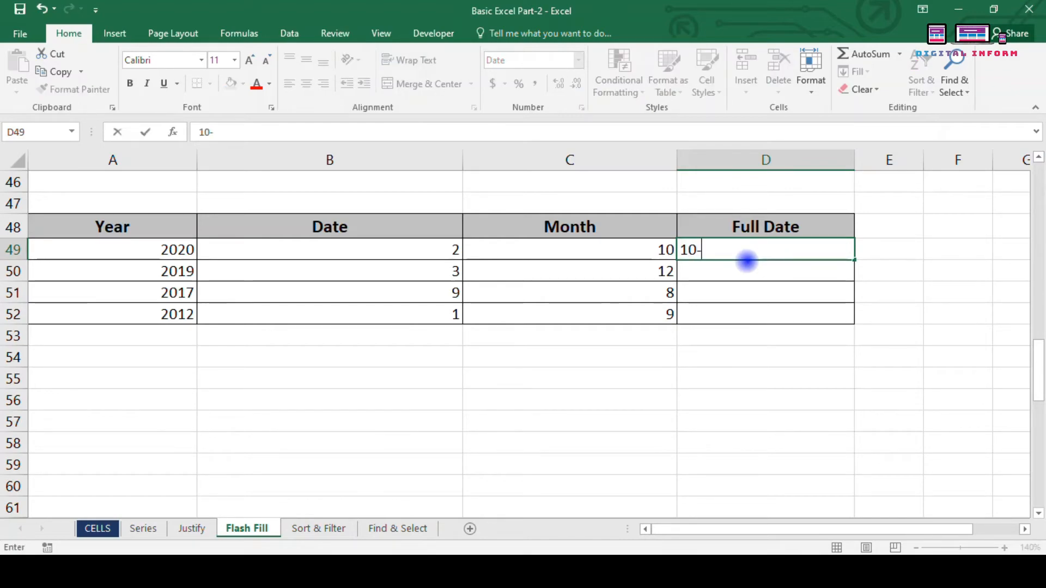
type("02-202")
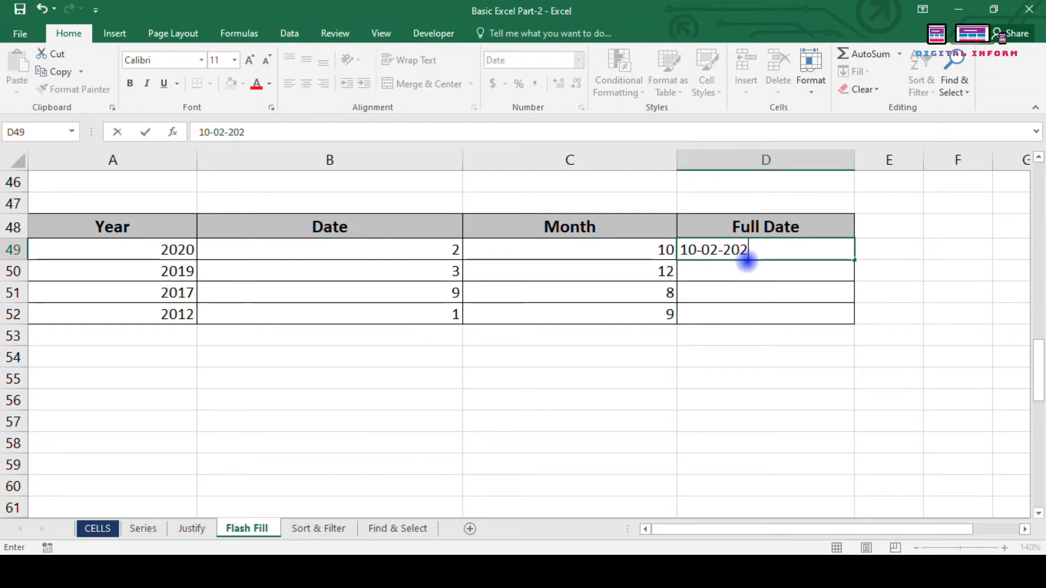
type("0")
key("Return")
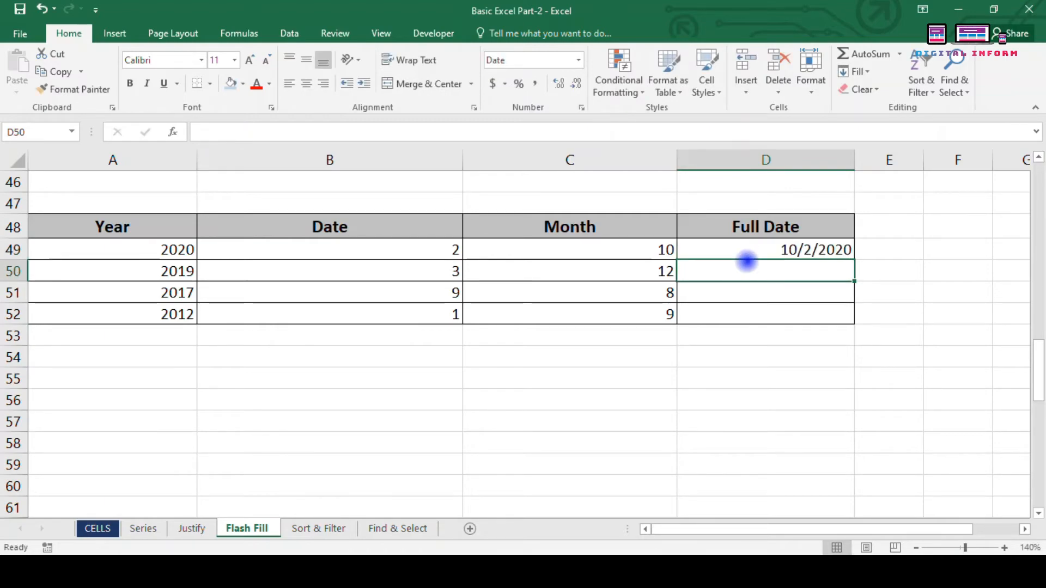
key("ctrl+e")
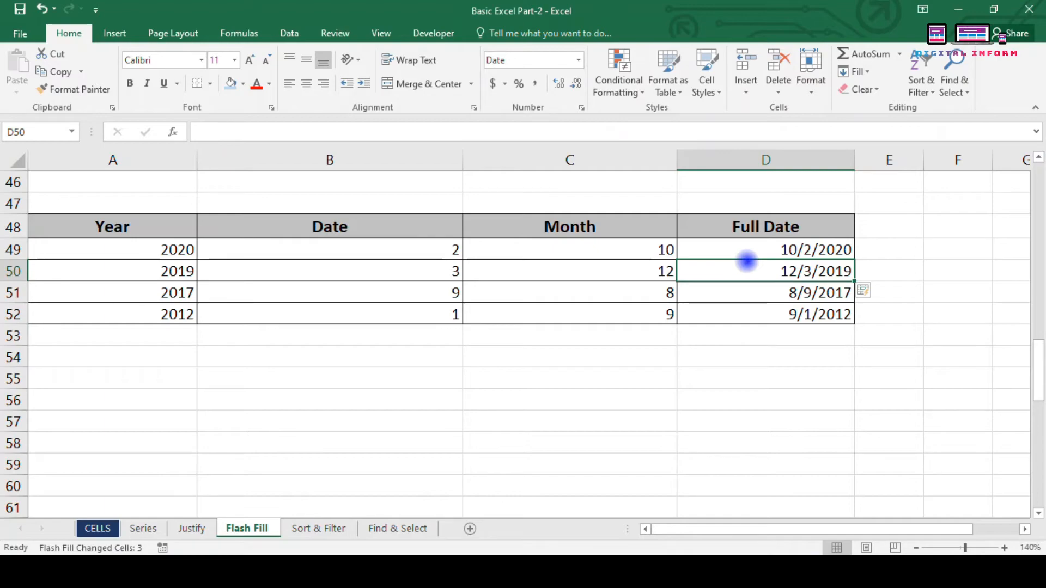
key("Up")
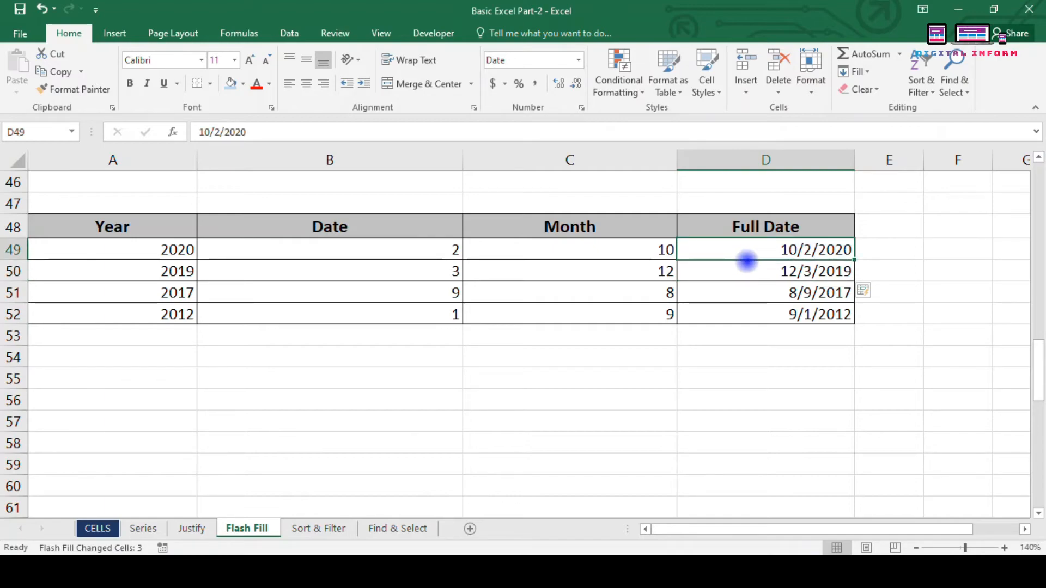
key("shift+Down")
key("shift+Down")
key("shift+Down")
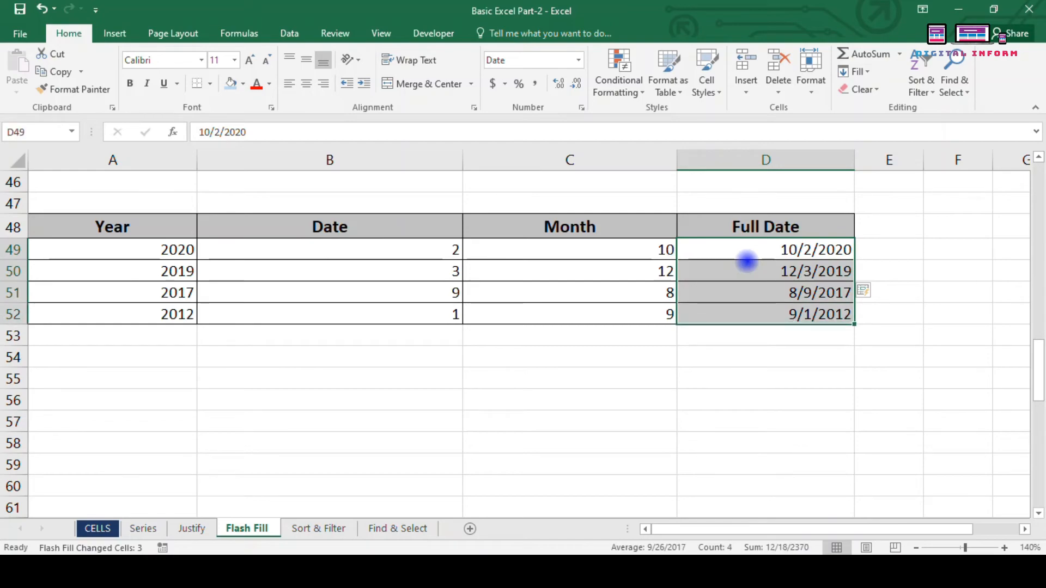
key("Delete")
Step: Enter 2 in B68 and Flash Fill the rest of the Date column
scroll(649, 301, "down", 7)
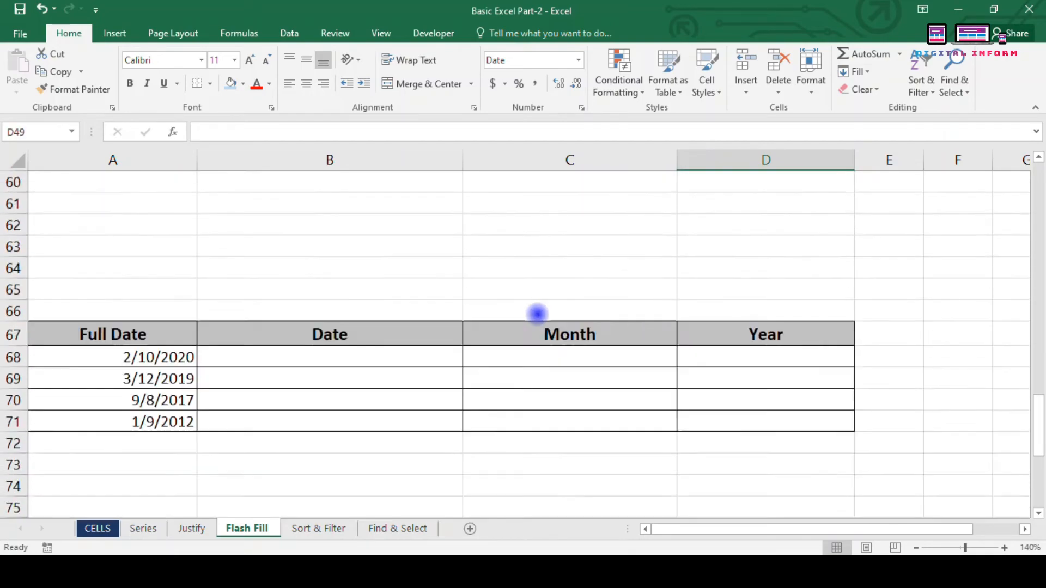
scroll(394, 309, "up", 1)
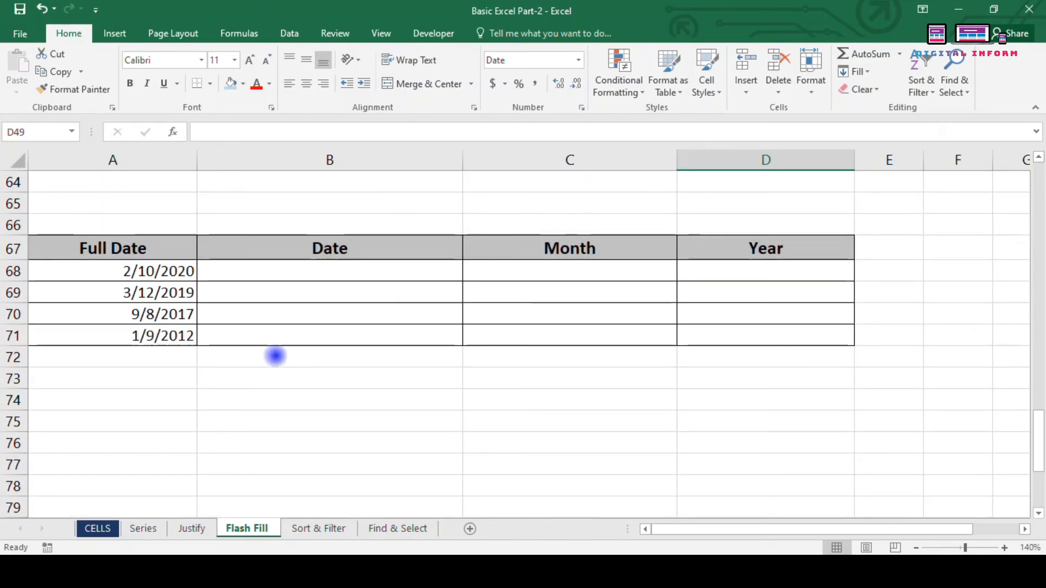
left_click(277, 270)
left_click(277, 269)
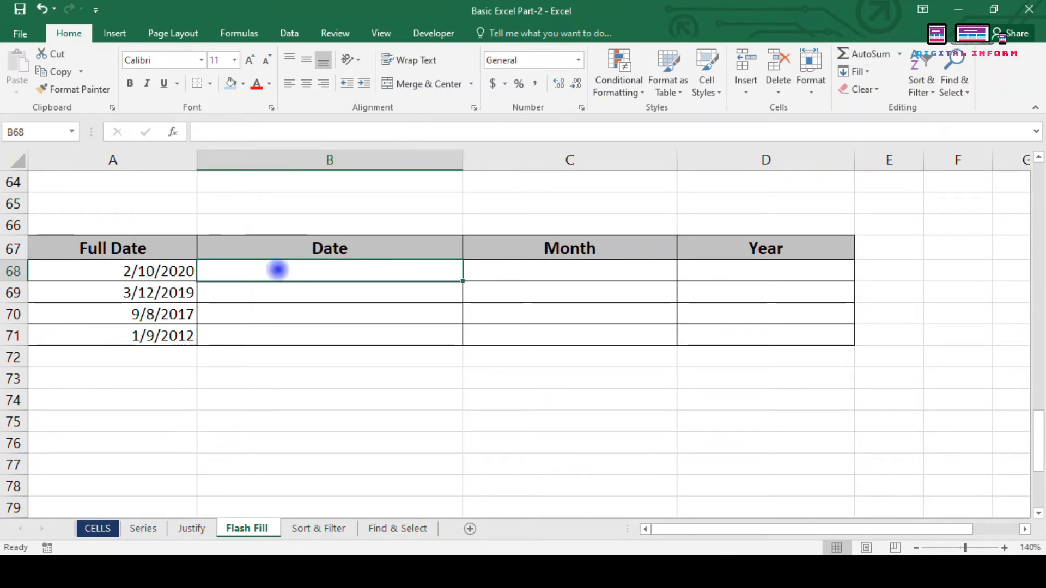
type("2")
key("Return")
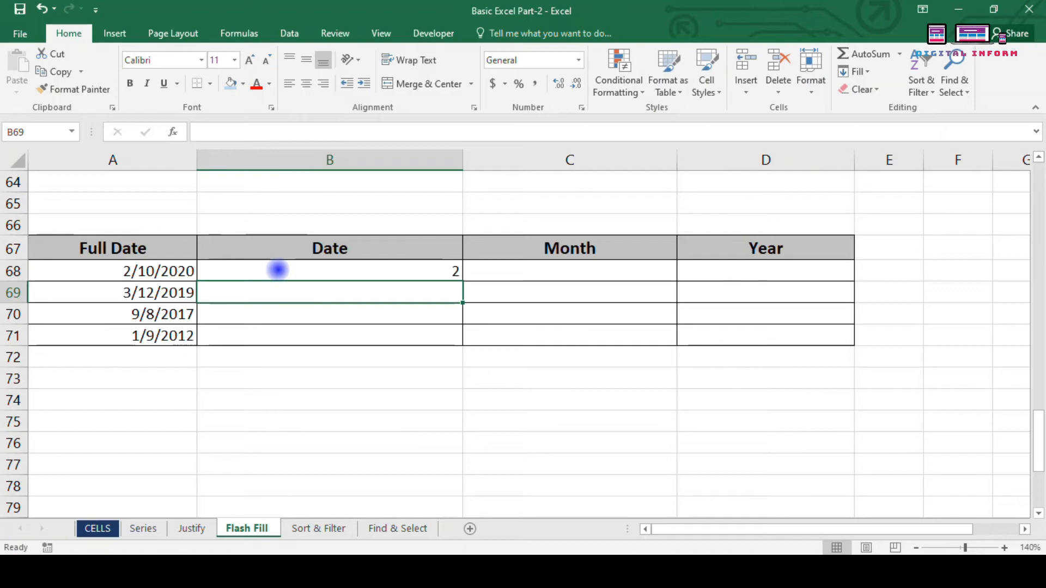
key("ctrl+e")
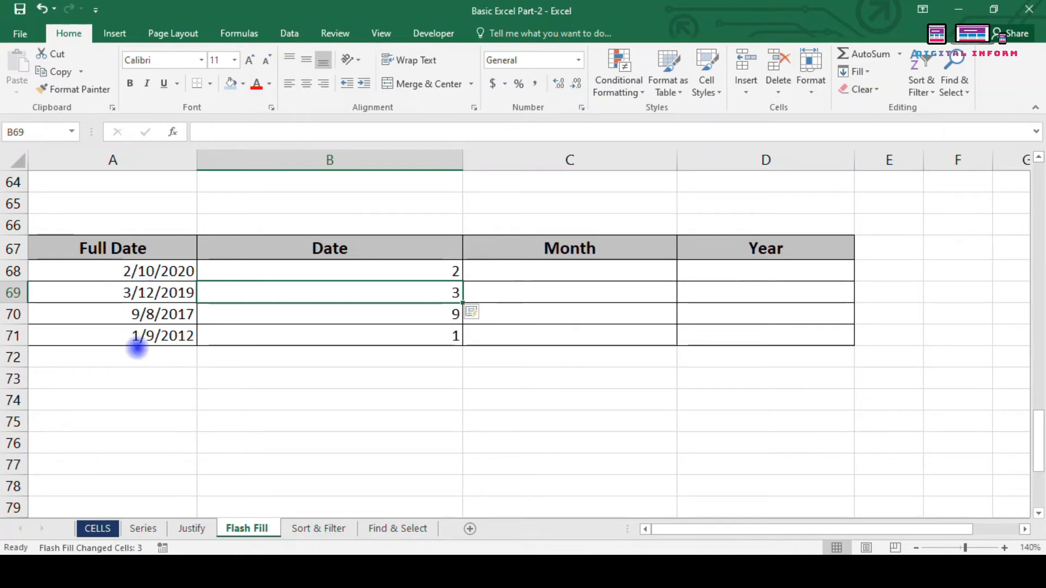
left_click_drag(341, 265, 368, 316)
Step: Enter 10 in C68 and Flash Fill the Month column
left_click(516, 267)
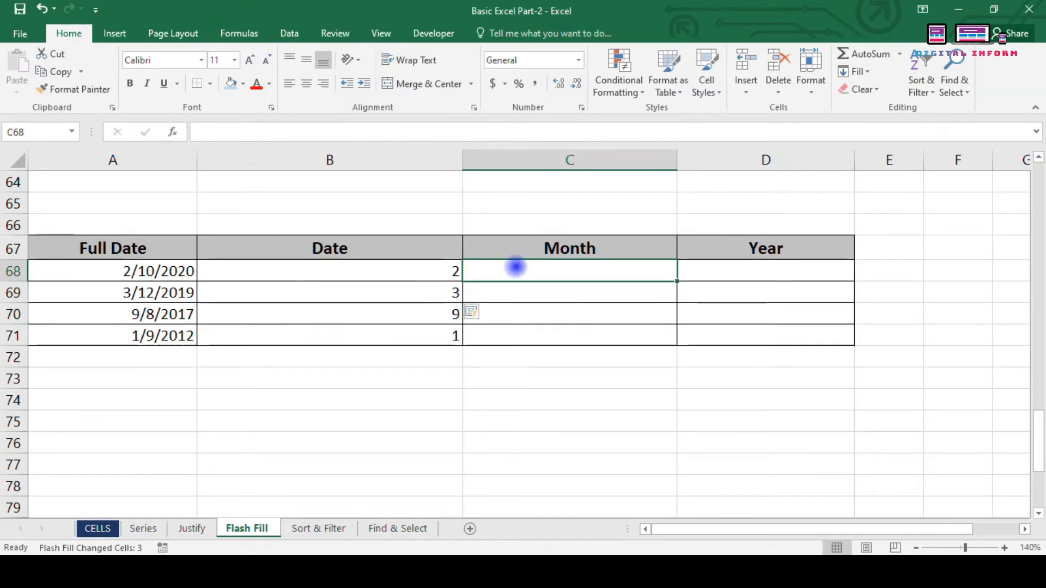
type("10")
key("Return")
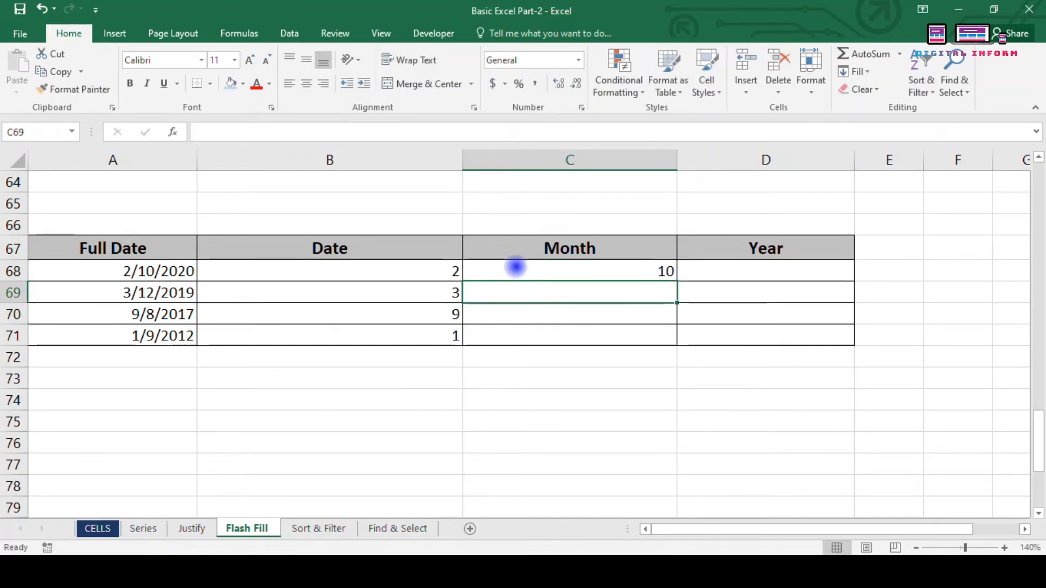
key("ctrl+e")
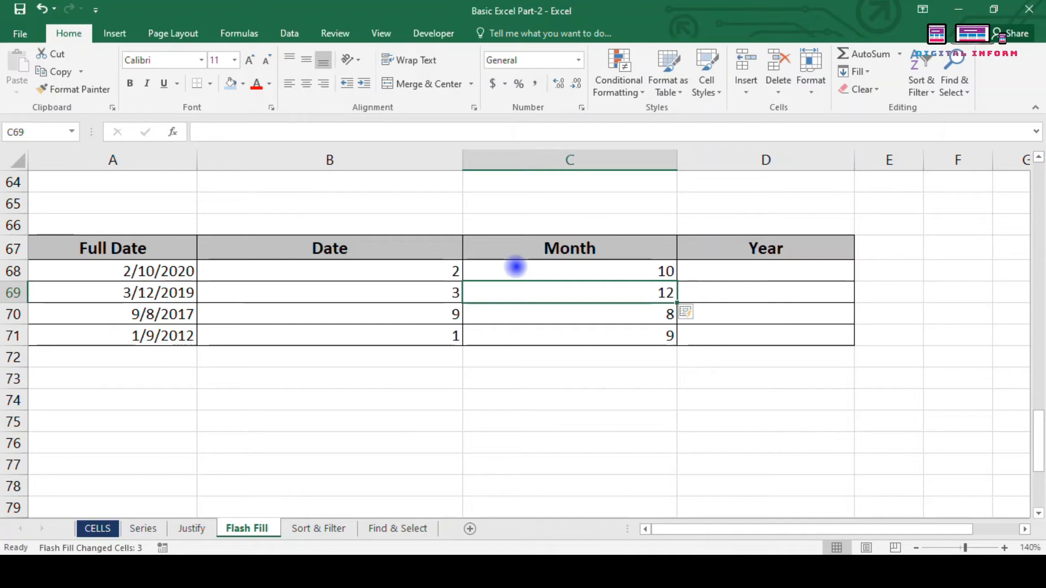
Step: Enter 2020 in D68, Flash Fill the Year column, and select the results B68:D71
left_click(739, 277)
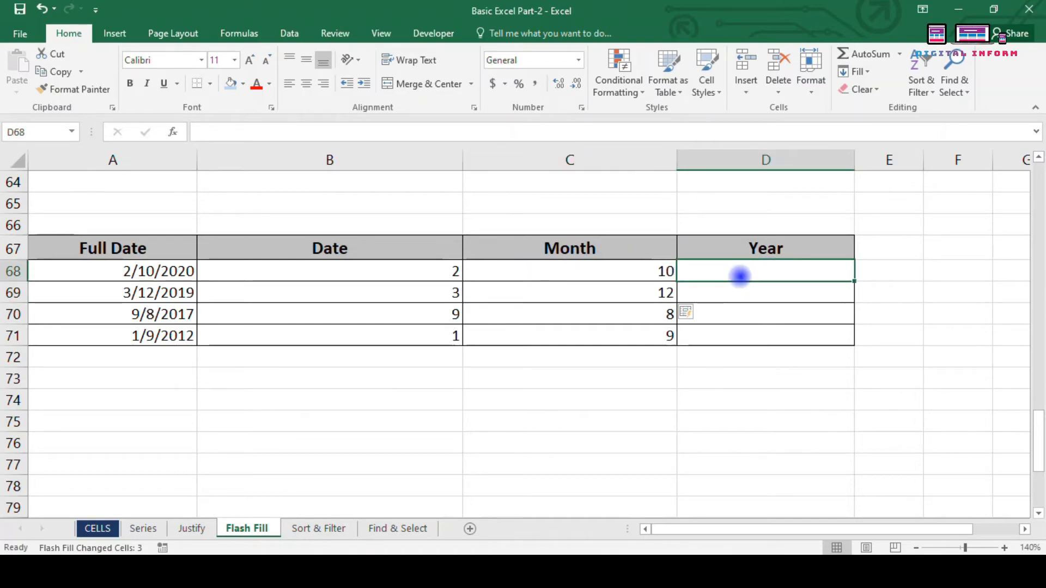
type("2020")
key("Return")
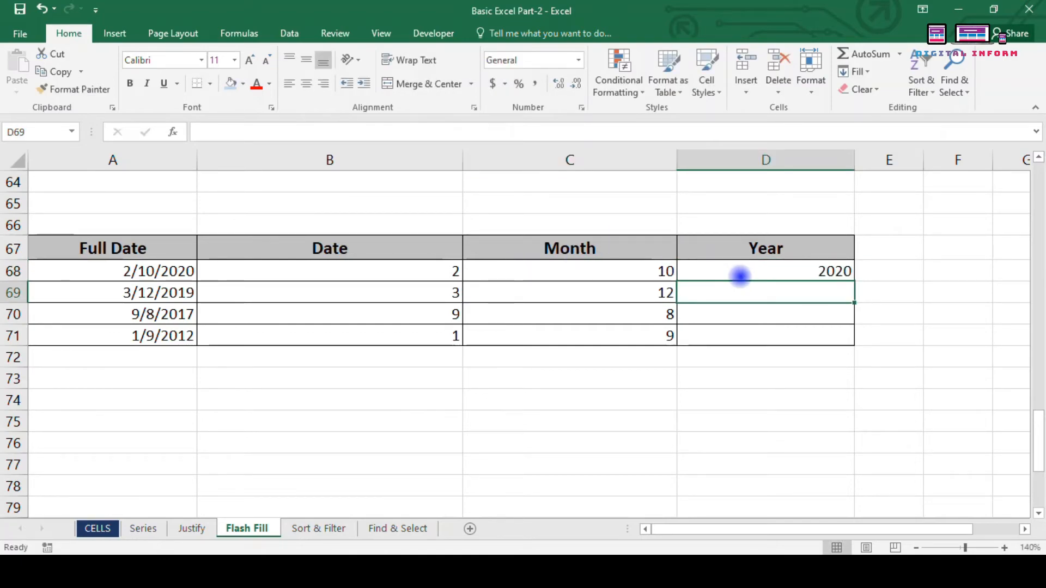
key("ctrl+e")
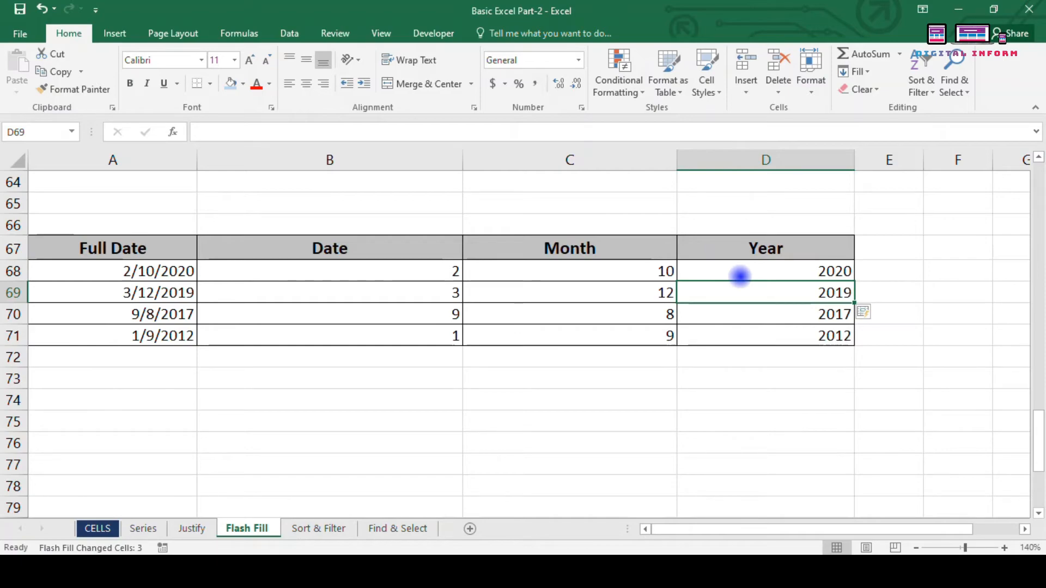
left_click_drag(423, 274, 834, 334)
Step: Enter the first mobile number with a +91 prefix in B85 and Flash Fill B86:B88
scroll(759, 332, "down", 4)
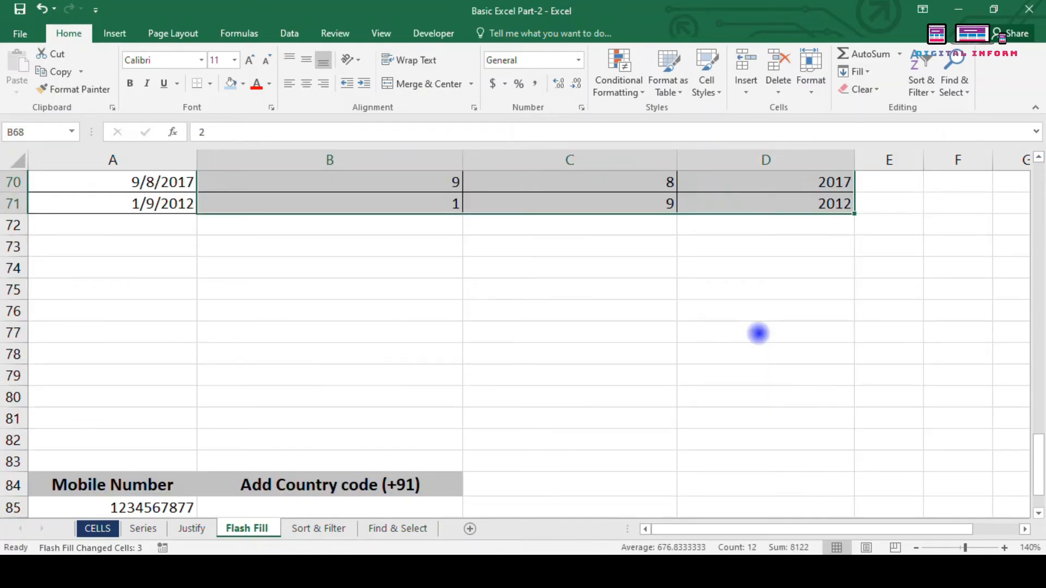
scroll(759, 333, "down", 2)
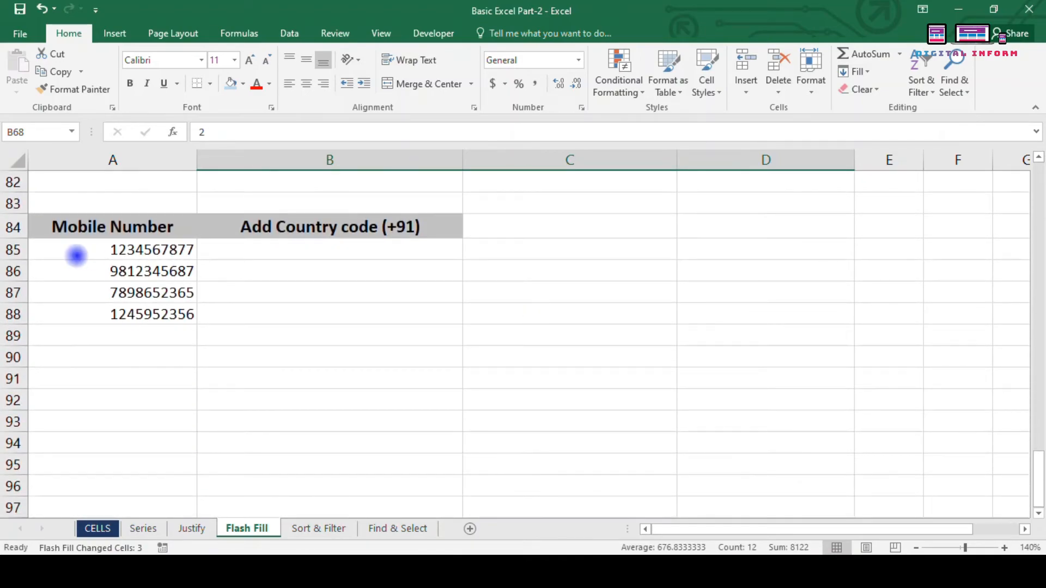
left_click(270, 249)
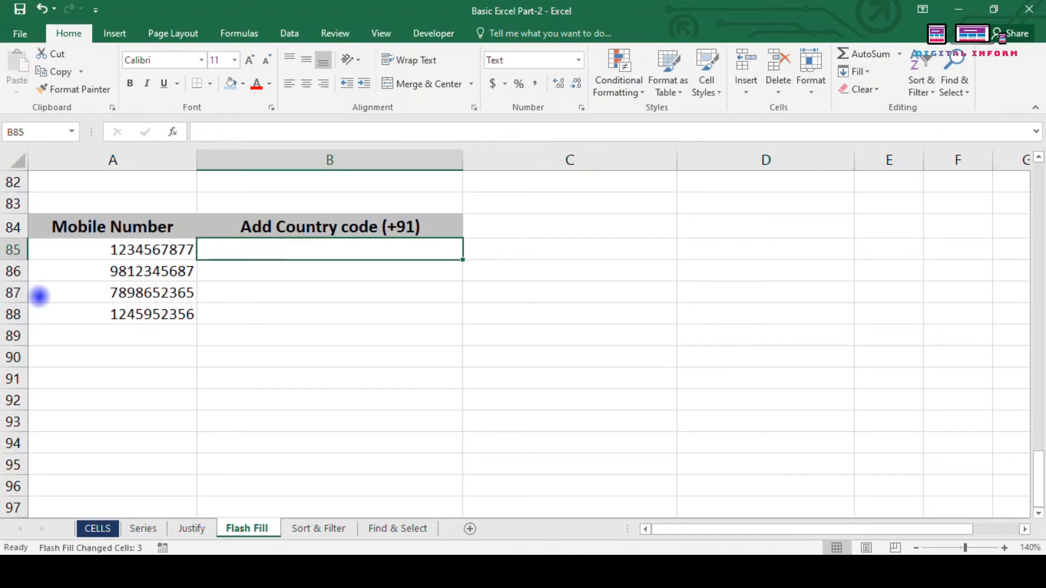
left_click_drag(93, 250, 96, 313)
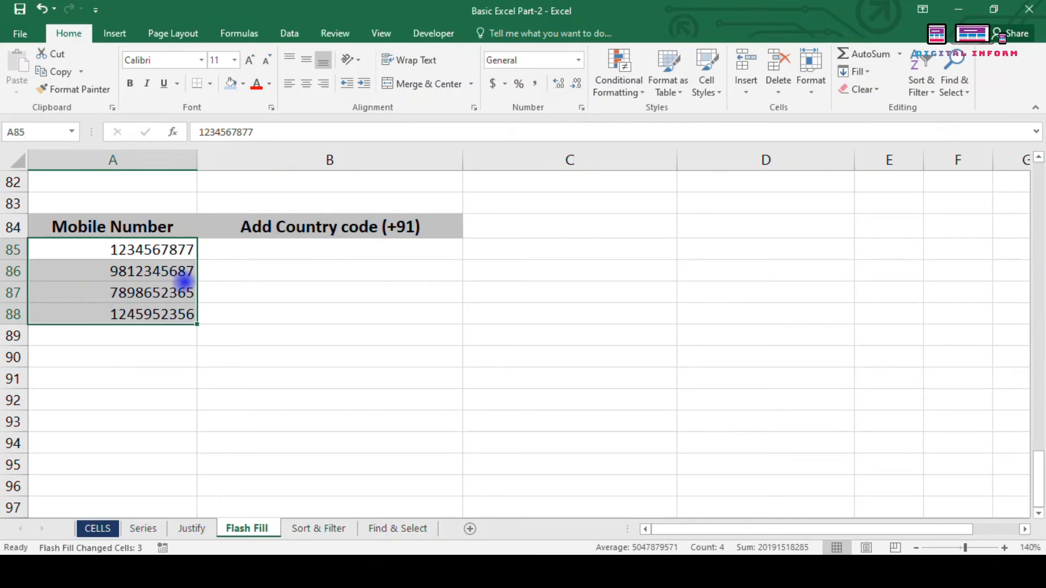
left_click(227, 252)
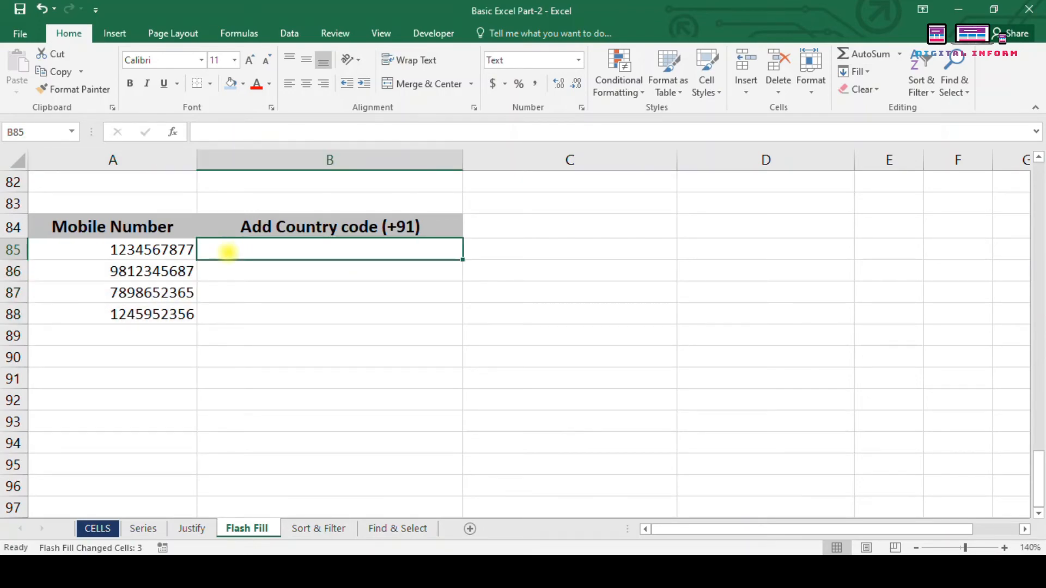
type("+91")
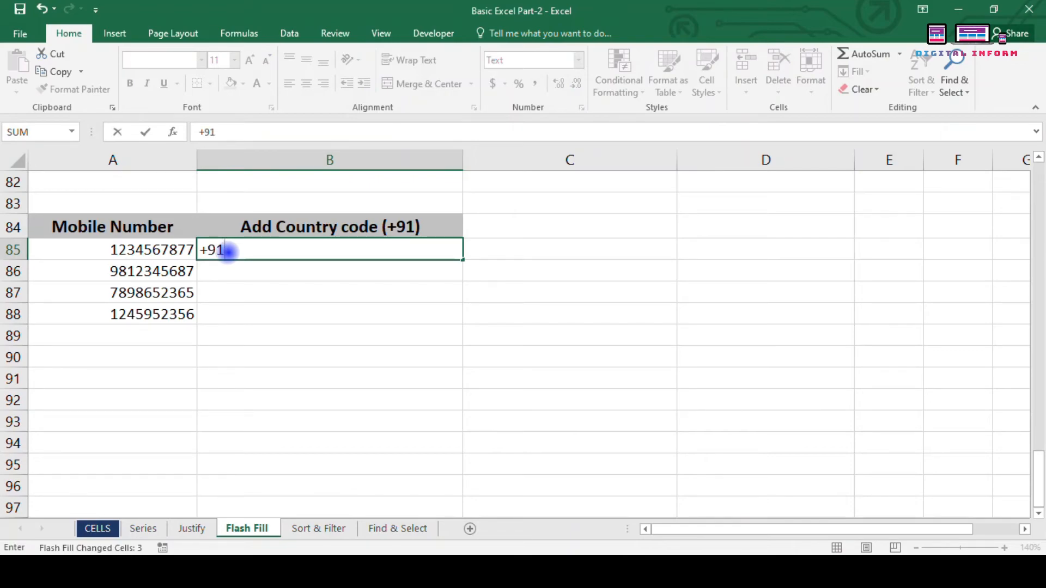
type("12")
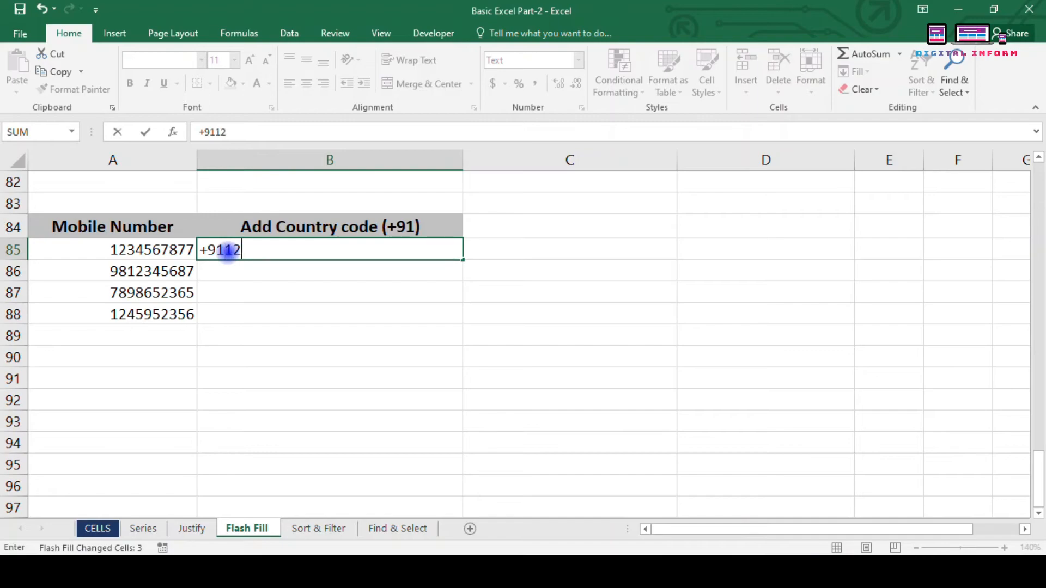
type("345")
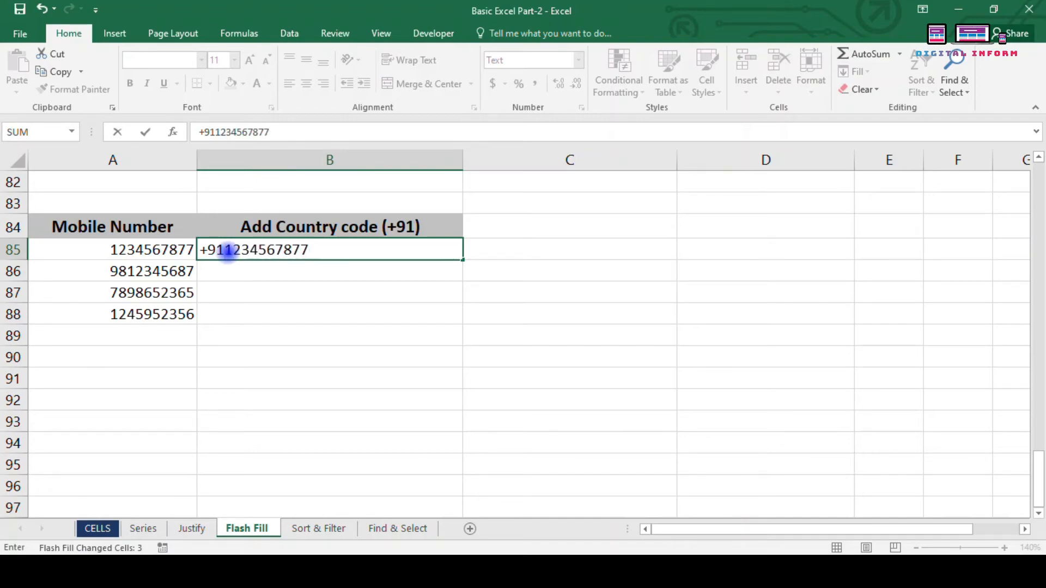
type("67877")
key("Return")
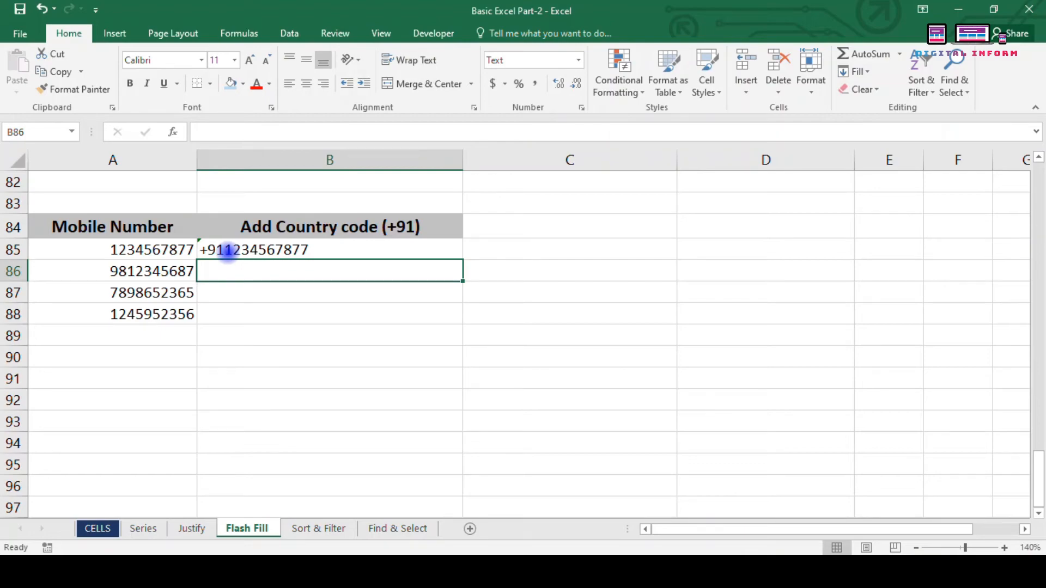
key("ctrl+e")
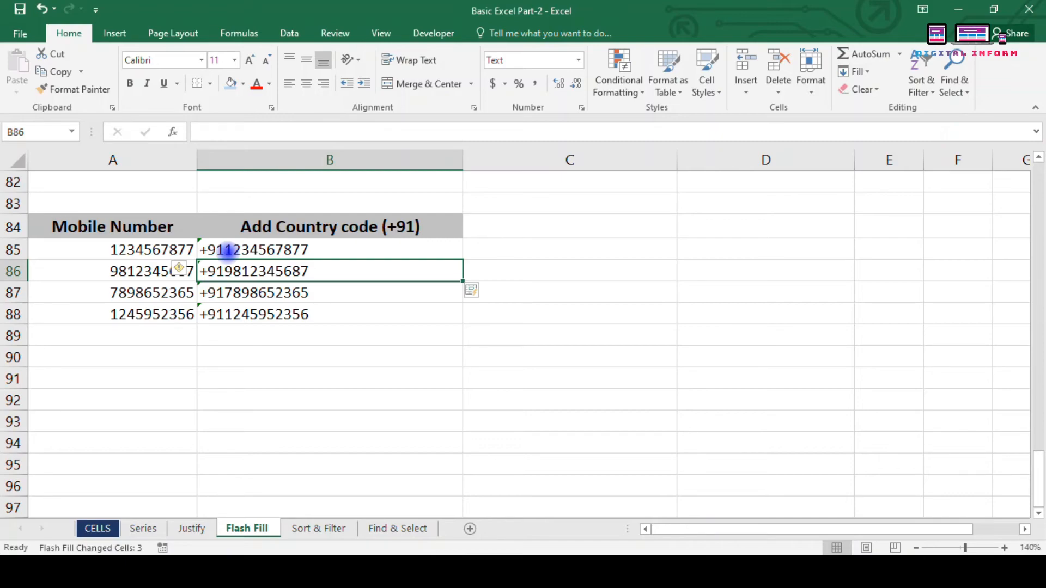
Step: Scroll through the sheet to review the flash-filled country code column
scroll(227, 253, "down", 1)
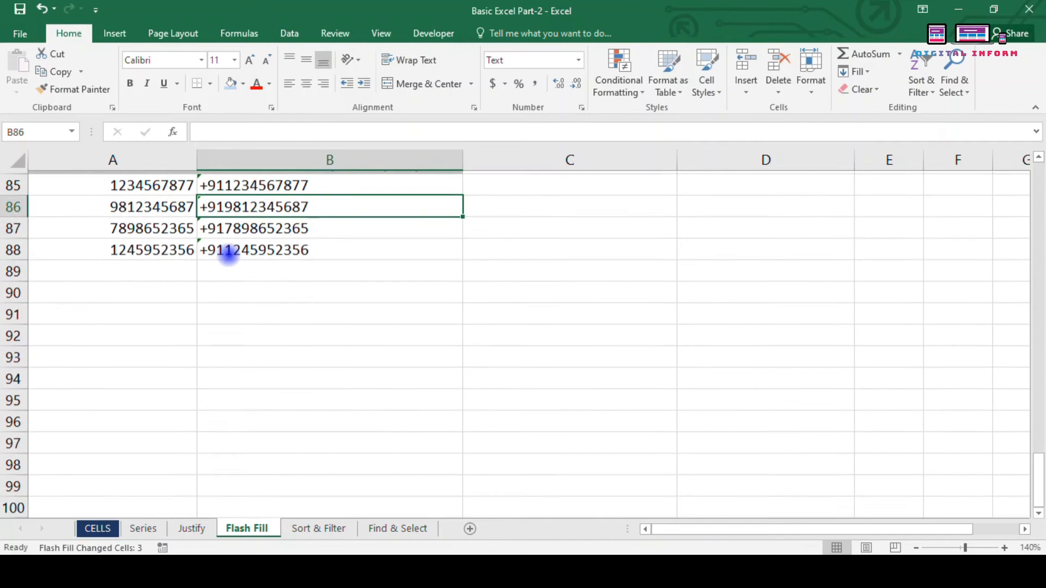
scroll(229, 204, "up", 1)
scroll(236, 297, "down", 1)
scroll(236, 297, "down", 1)
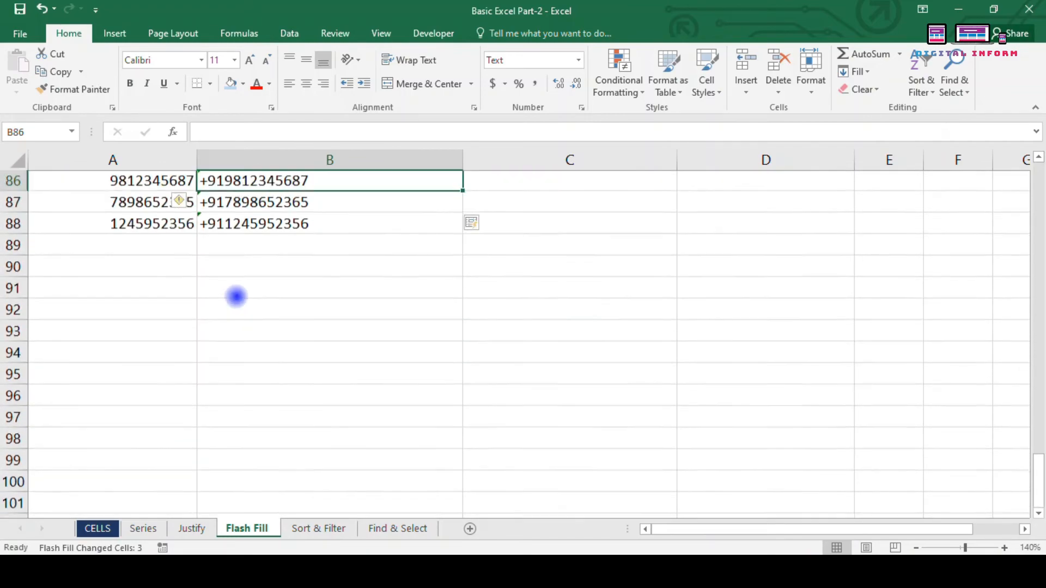
scroll(236, 295, "up", 2)
scroll(243, 294, "down", 1)
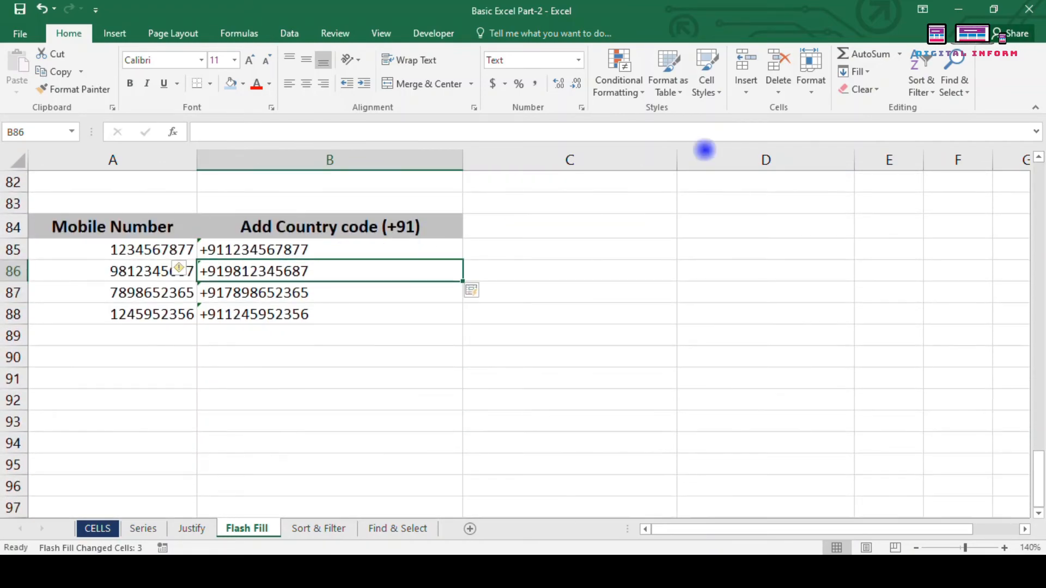
Step: Apply Flash Fill to the country code column from the Fill menu
left_click(864, 73)
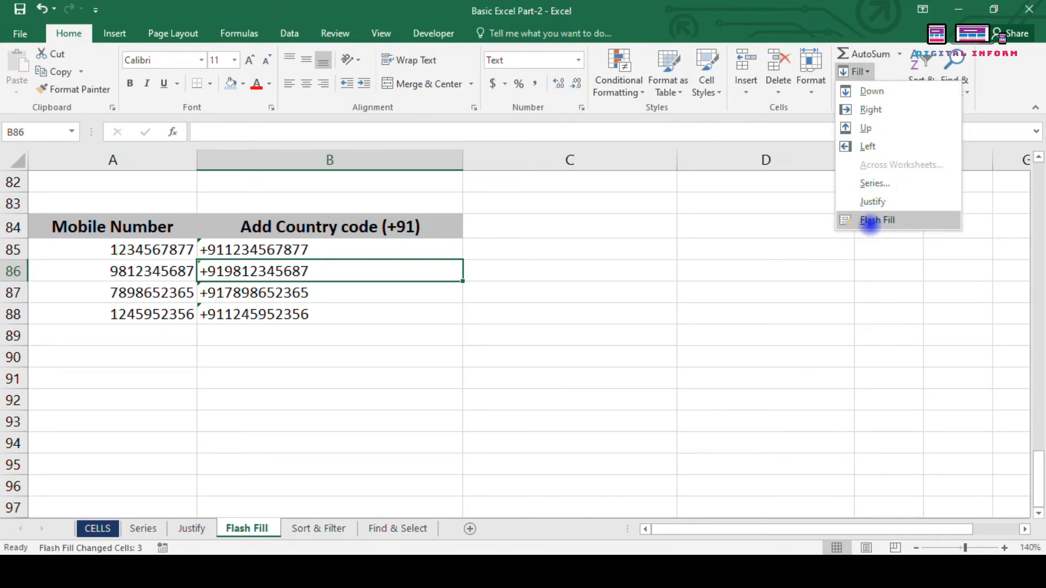
left_click(873, 220)
left_click(876, 90)
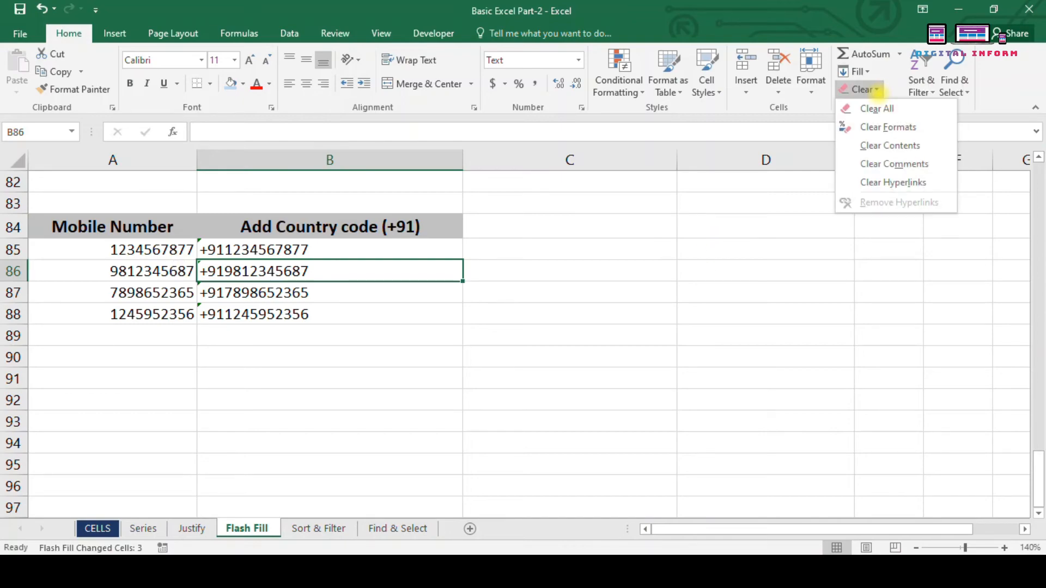
left_click(875, 90)
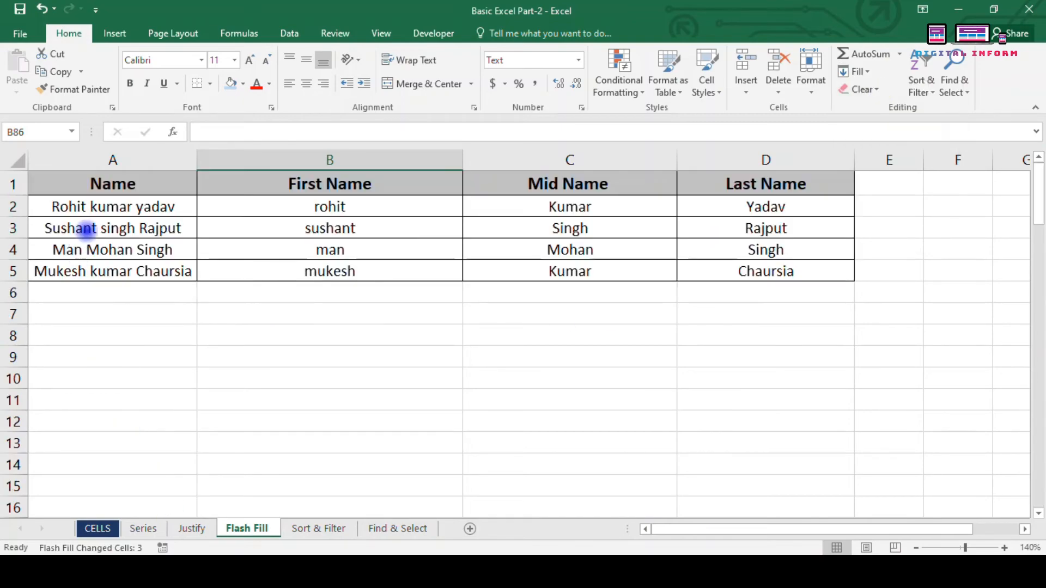
Step: Clear all contents and formatting from the name table A1:D6, then undo
left_click_drag(106, 180, 846, 297)
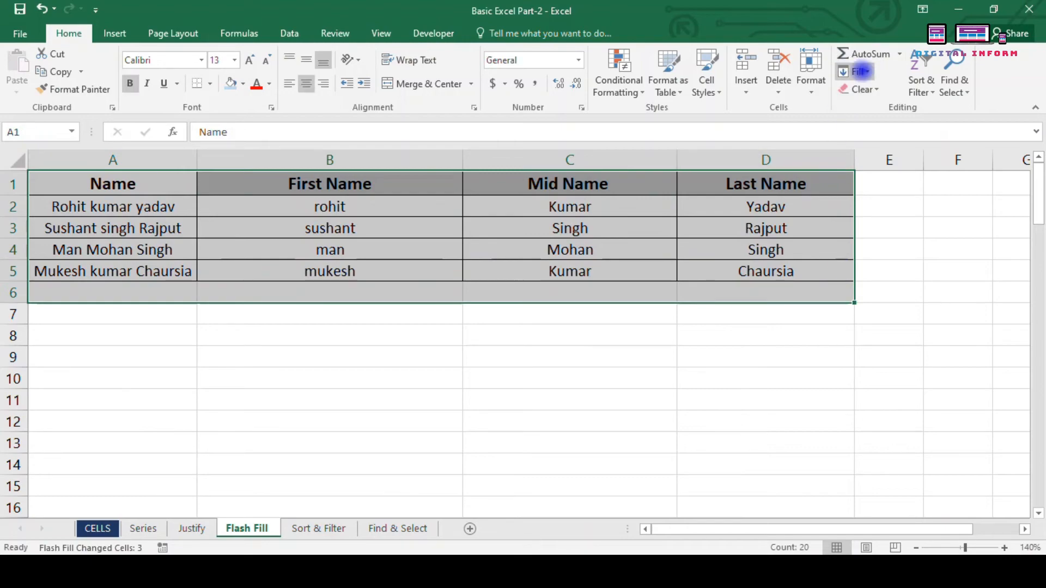
left_click(877, 91)
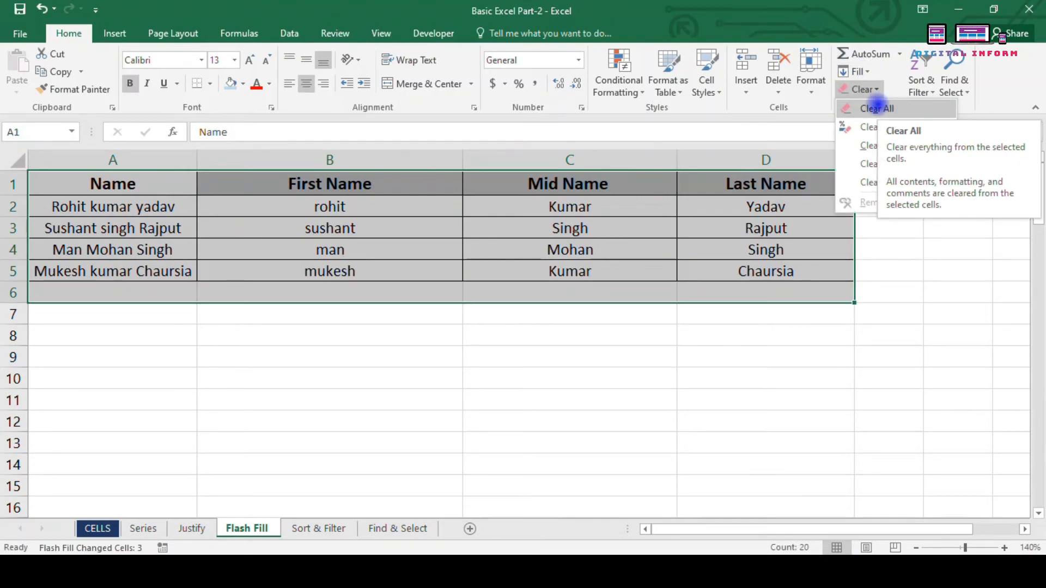
left_click(878, 108)
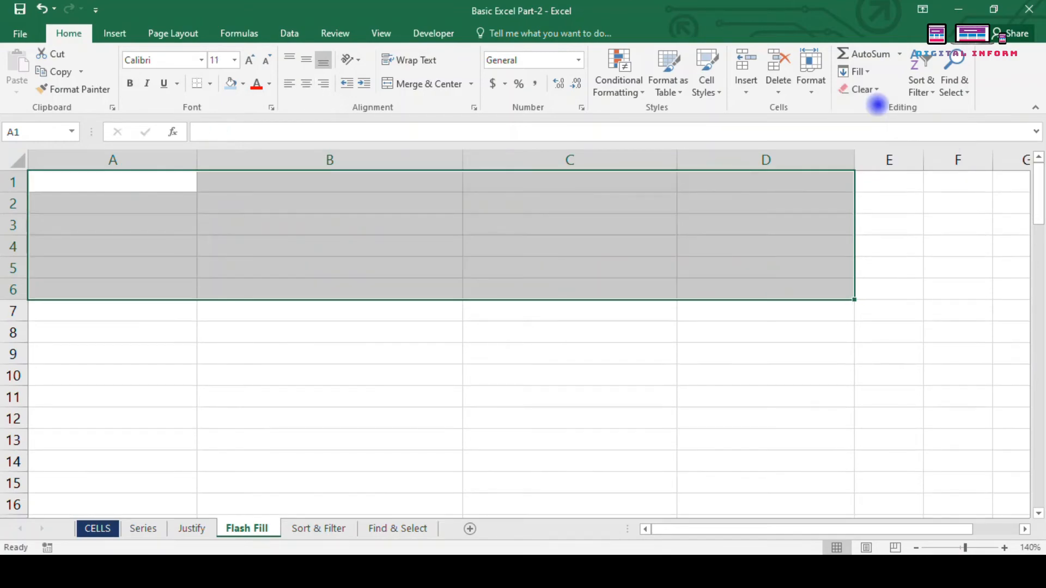
key("ctrl+z")
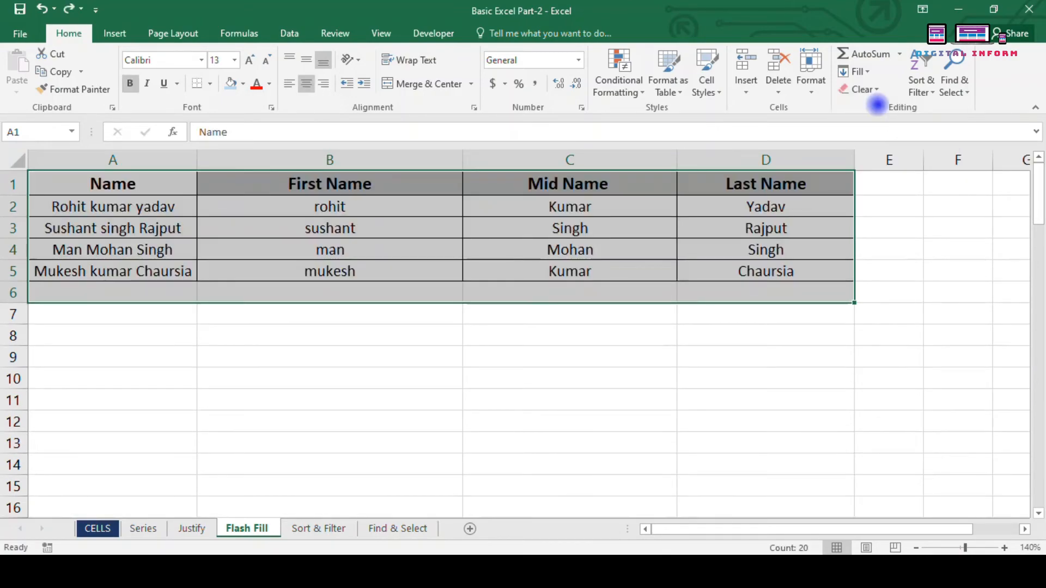
Step: Clear only the name table's formatting, then undo to restore borders and bold headers
left_click(872, 90)
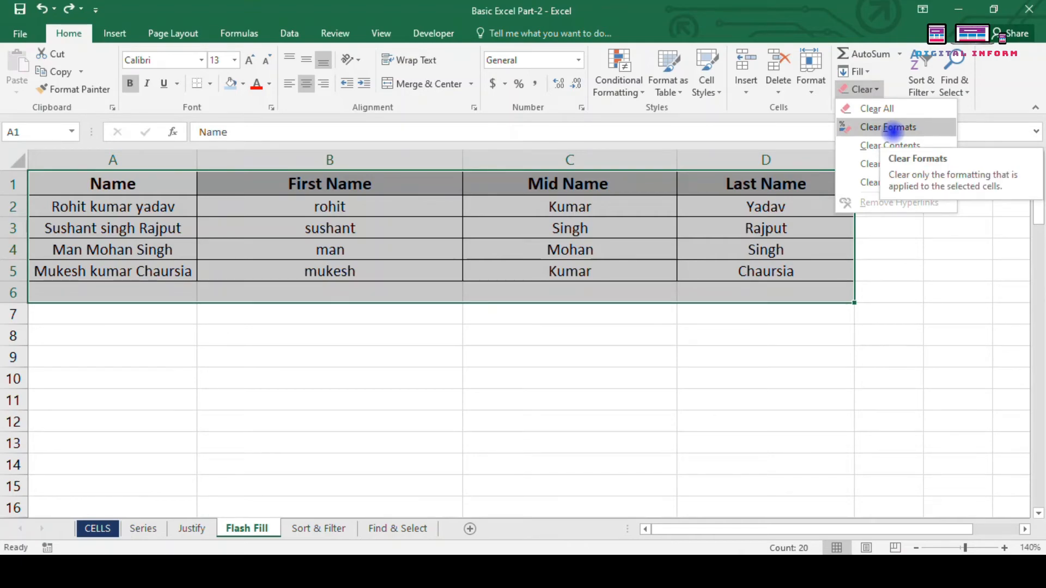
left_click(892, 128)
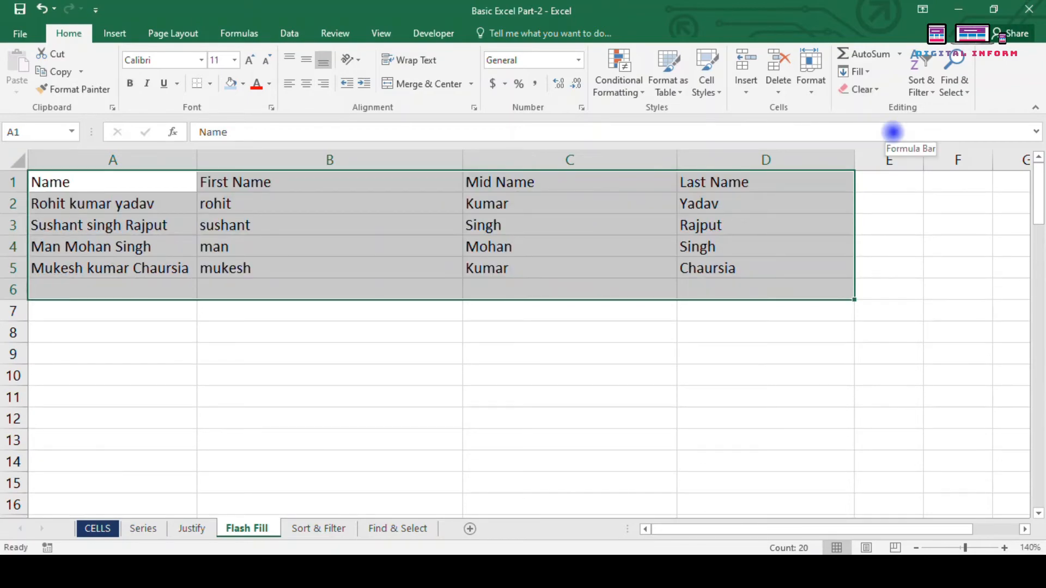
key("ctrl+z")
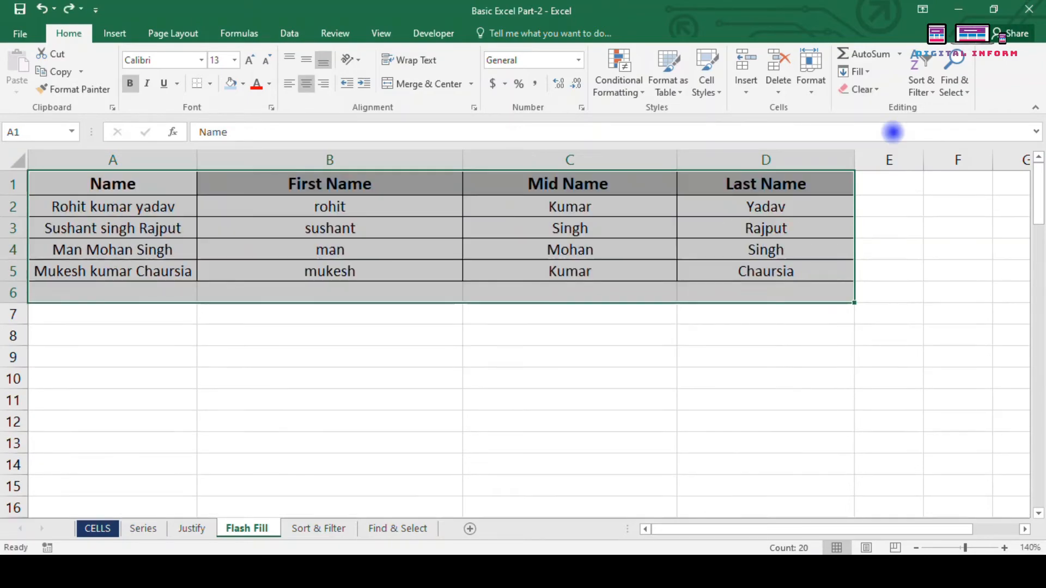
Step: Clear only the name table's text, undo it, and dismiss the Clear menu
left_click(879, 90)
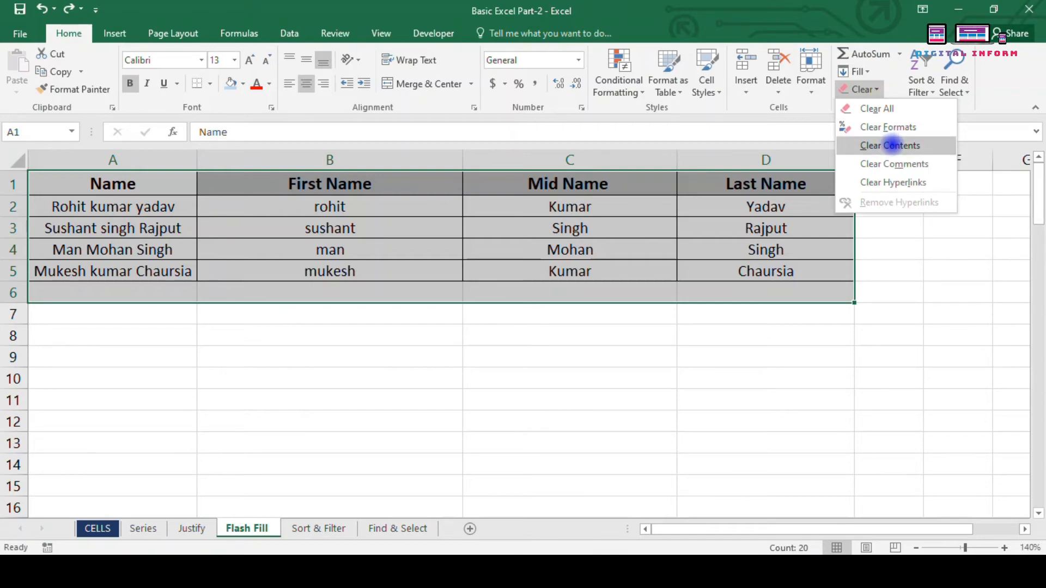
left_click(891, 145)
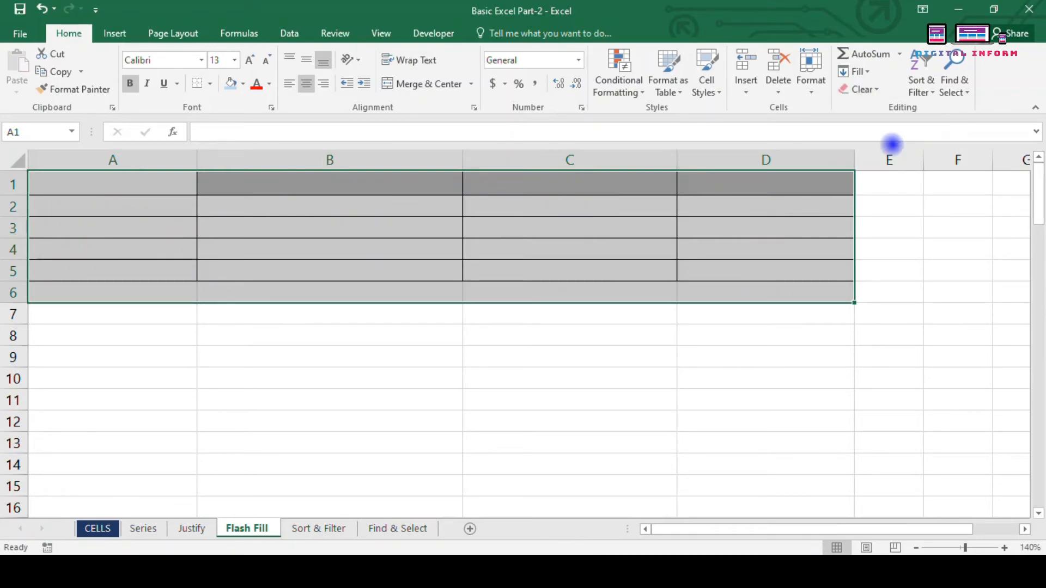
key("ctrl+z")
left_click(872, 90)
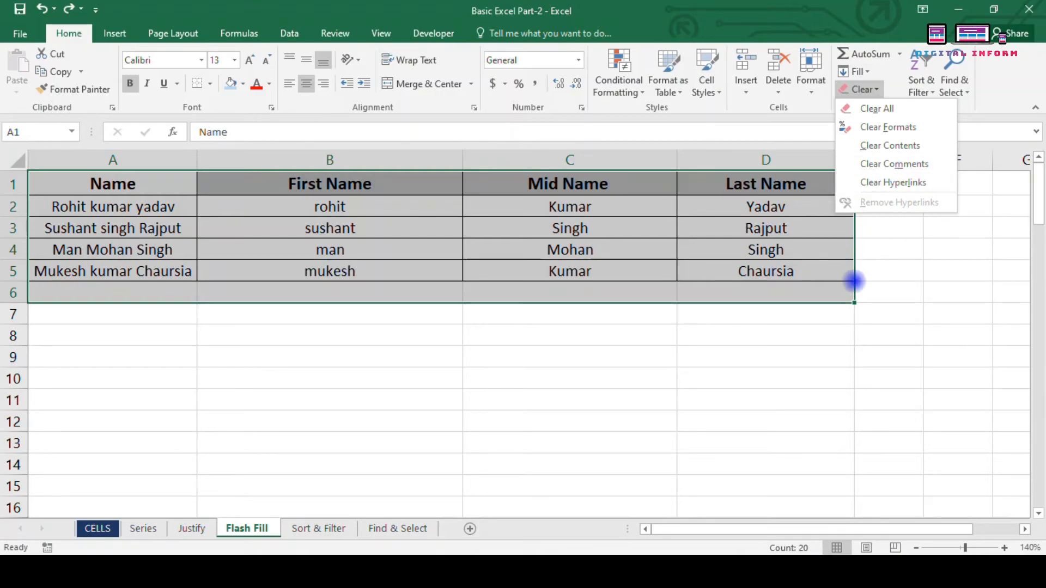
left_click(873, 267)
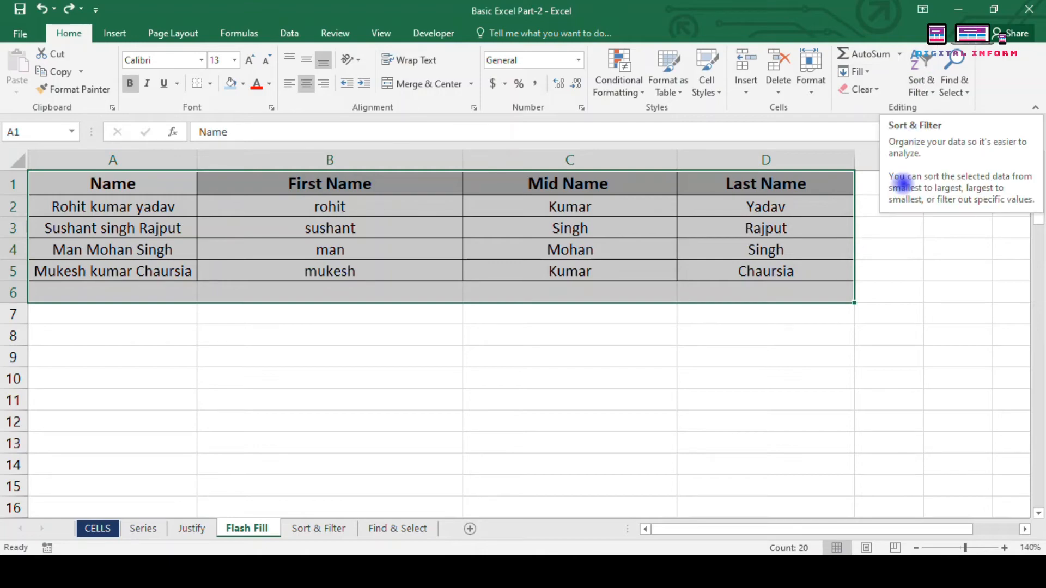
Step: Open the Sort & Filter sheet and select various cells in the employee table
left_click(297, 536)
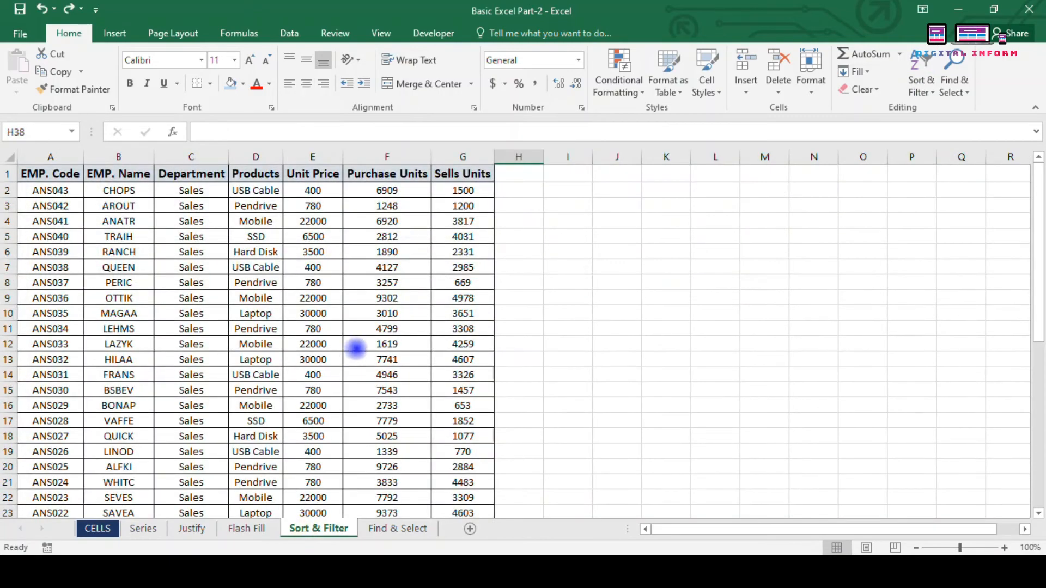
left_click(541, 269)
left_click_drag(118, 220, 109, 240)
left_click(52, 207)
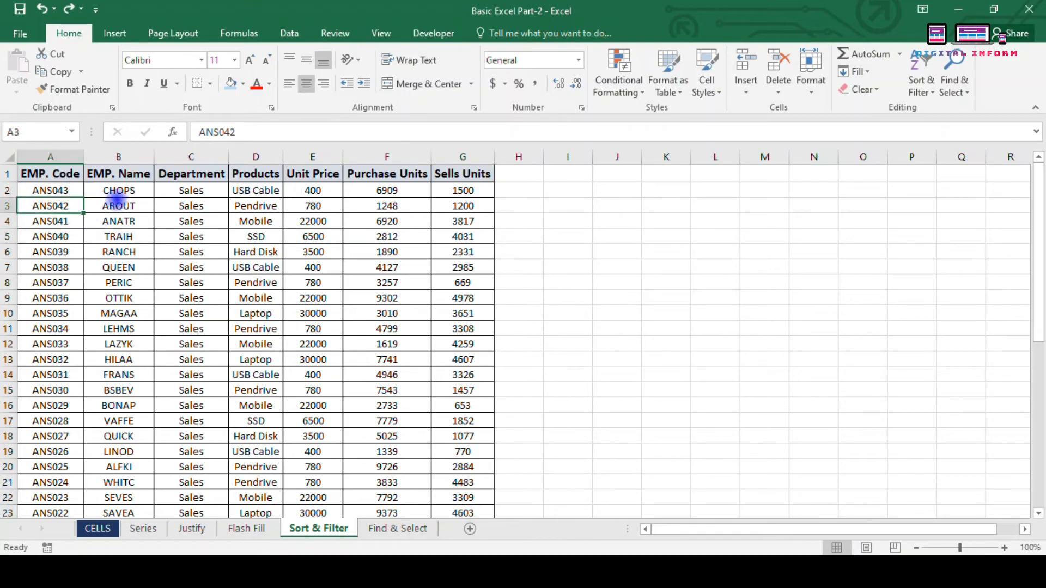
left_click(199, 339)
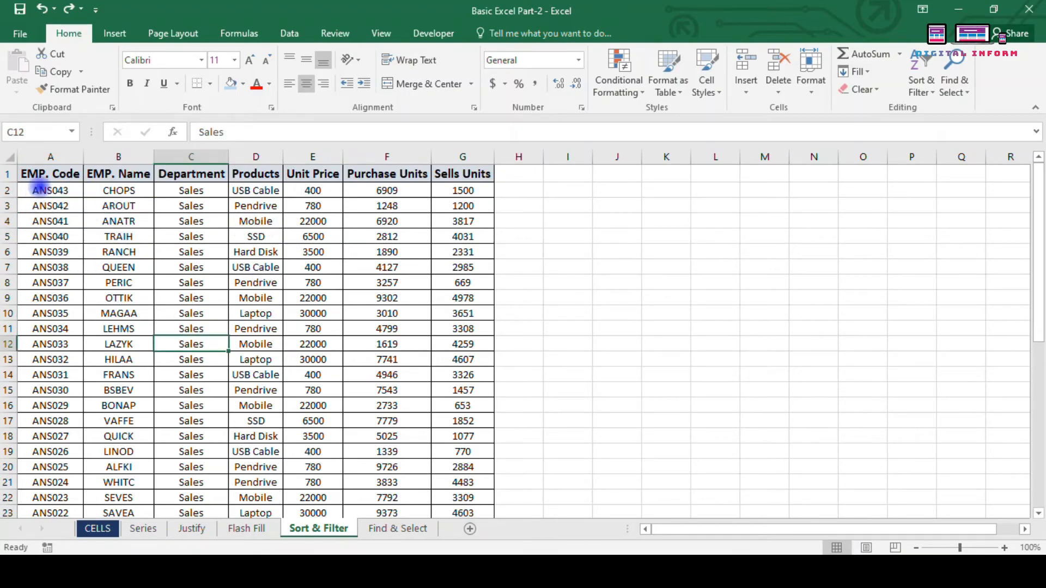
left_click_drag(49, 191, 49, 236)
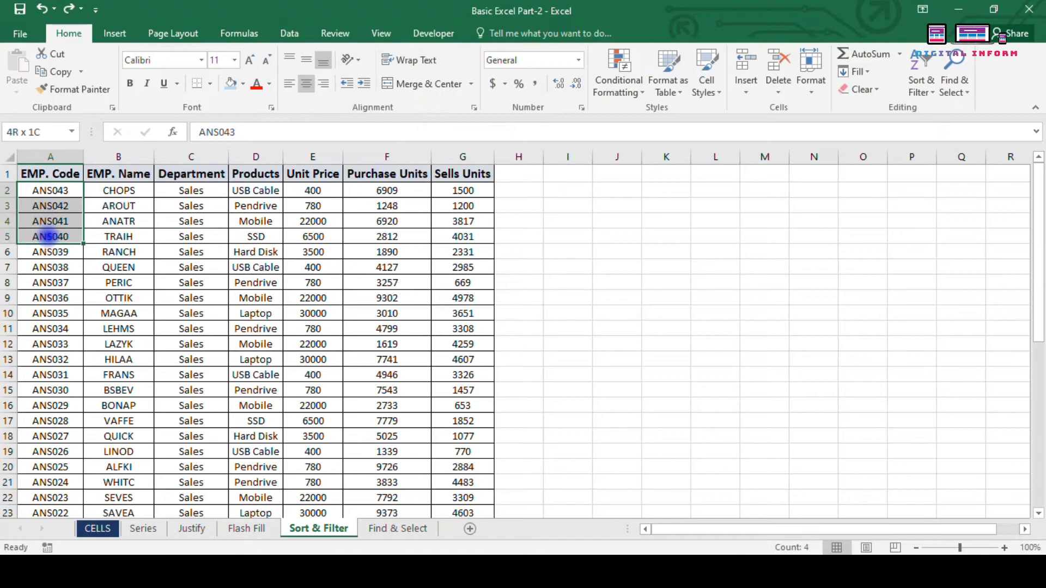
left_click(162, 226)
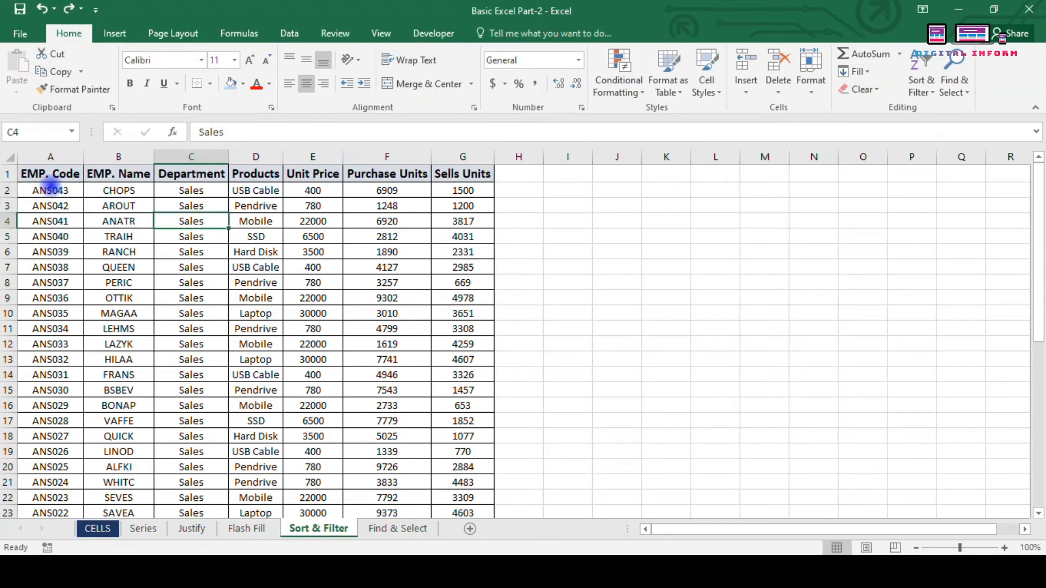
left_click(48, 189)
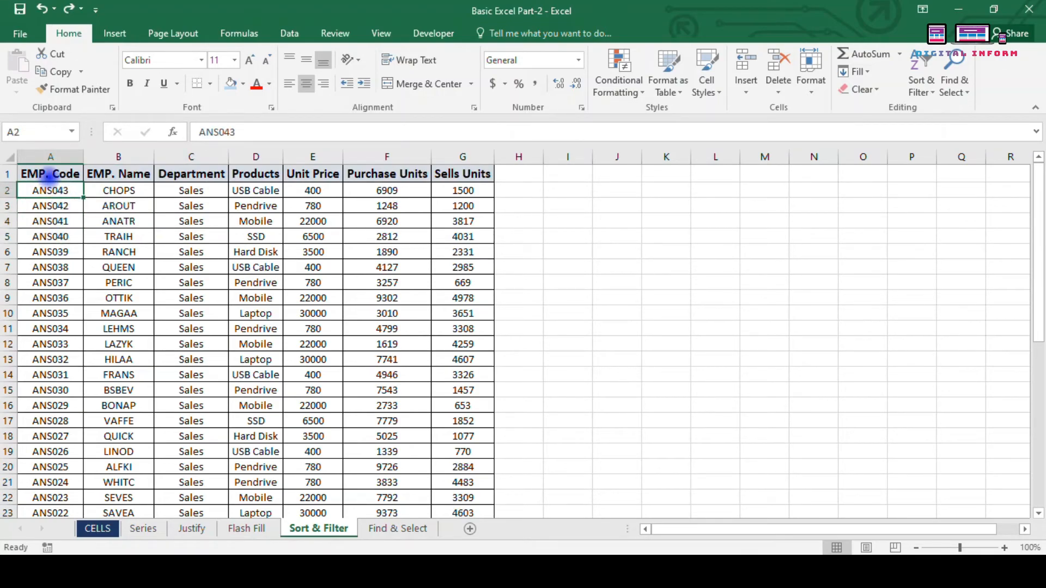
left_click(42, 173)
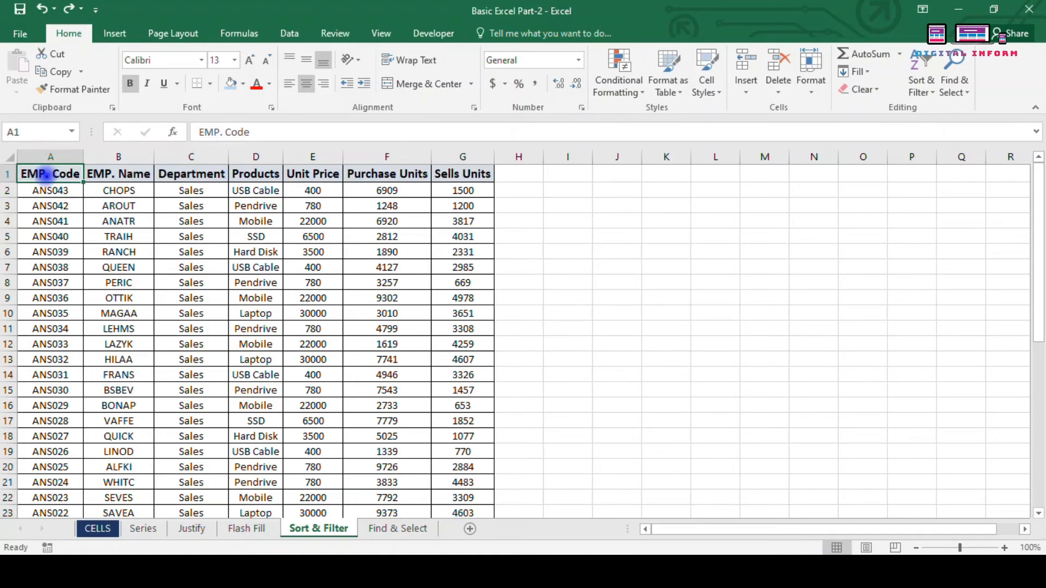
Step: Select the whole data table with Ctrl+Shift+End from A1, then Ctrl+A from A2
key("ctrl+shift+End")
left_click(634, 266)
scroll(152, 253, "up", 6)
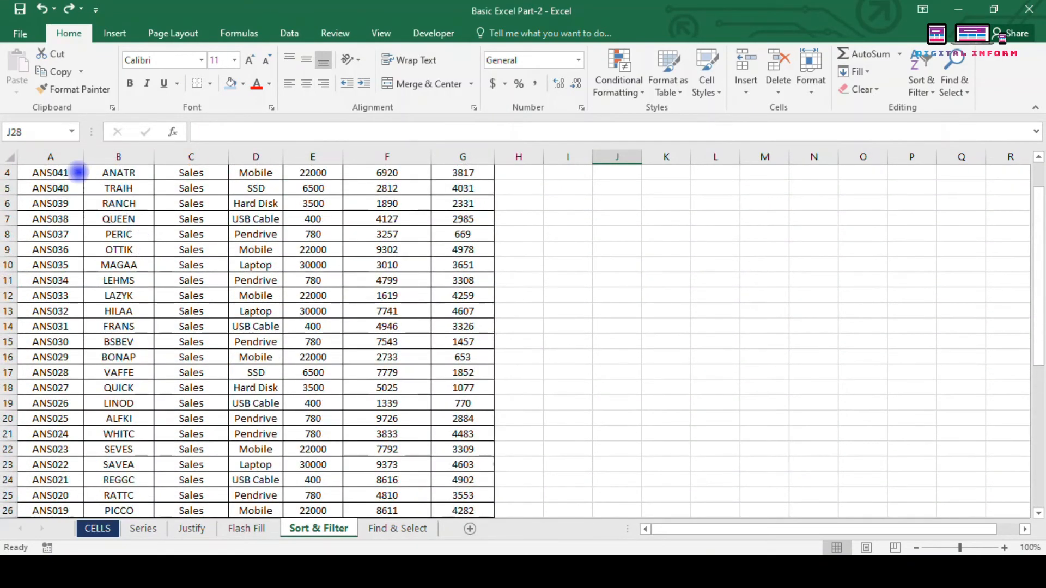
scroll(78, 172, "up", 1)
left_click(59, 191)
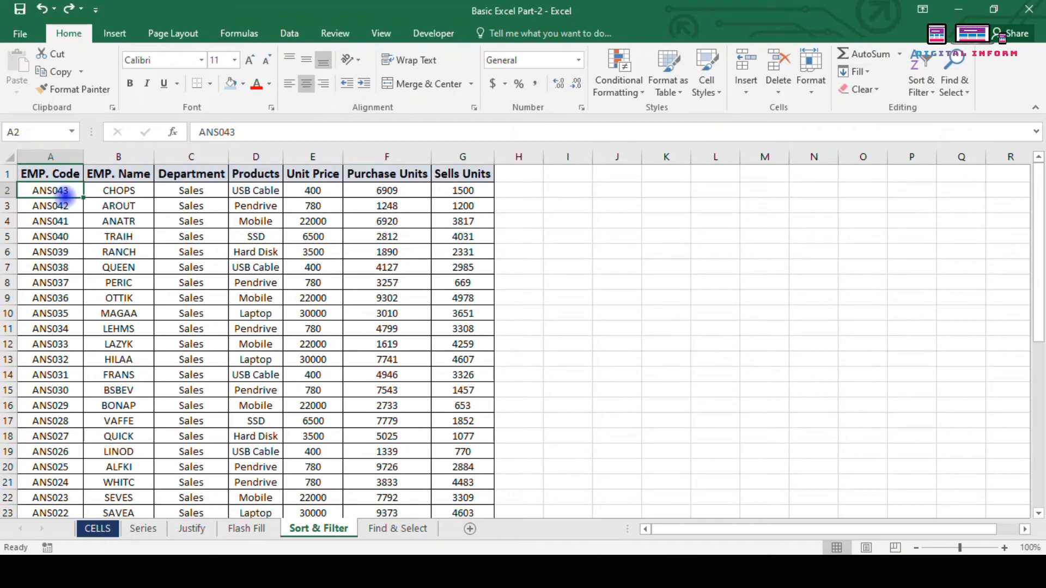
key("ctrl+a")
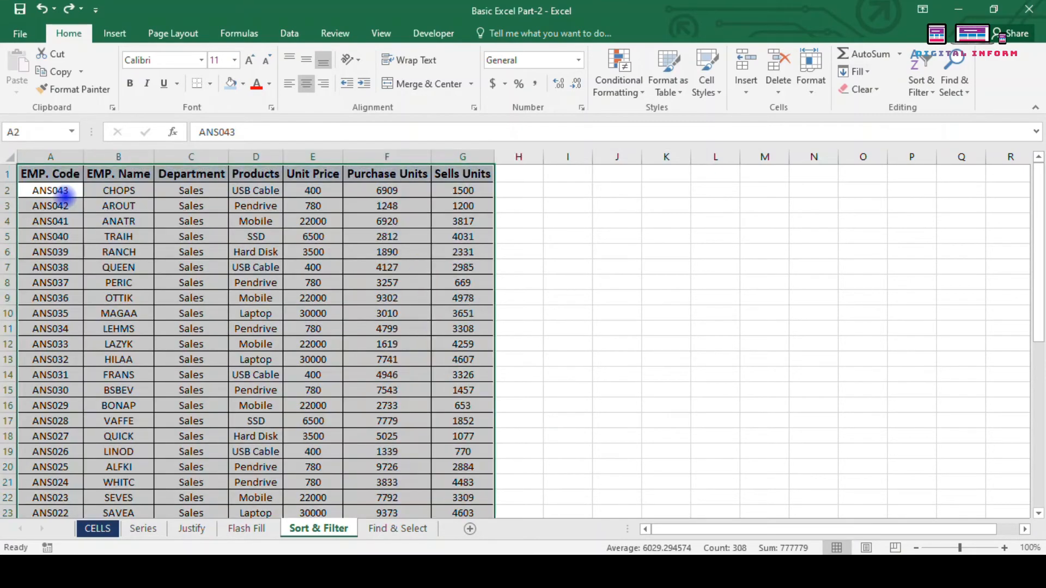
Step: Return to A1 with Ctrl+Home and select the full table A1:G44 with Ctrl+Shift+End
key("Down")
key("ctrl+Home")
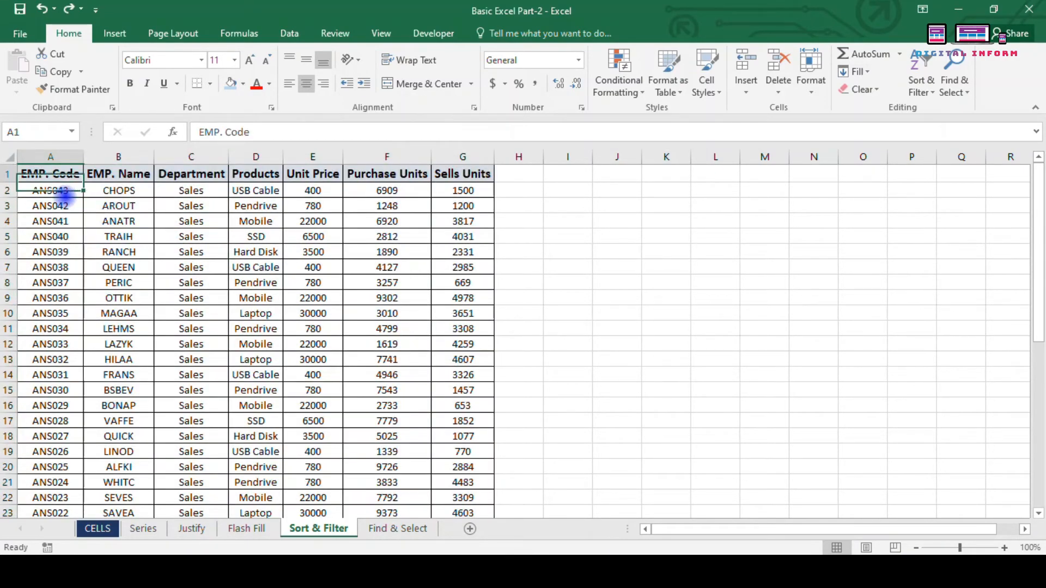
key("ctrl+shift+End")
key("ctrl+a")
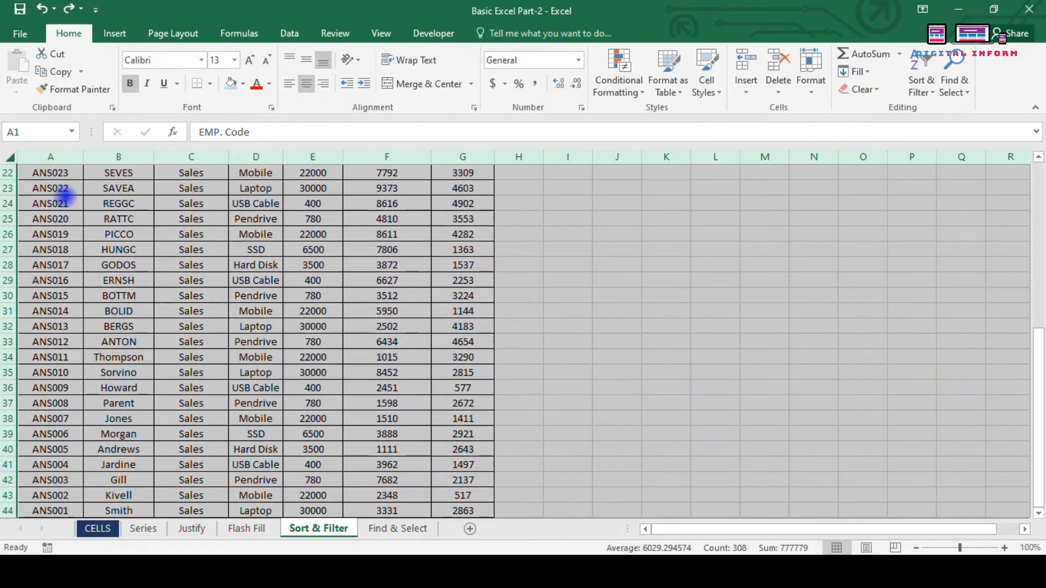
key("ctrl+Home")
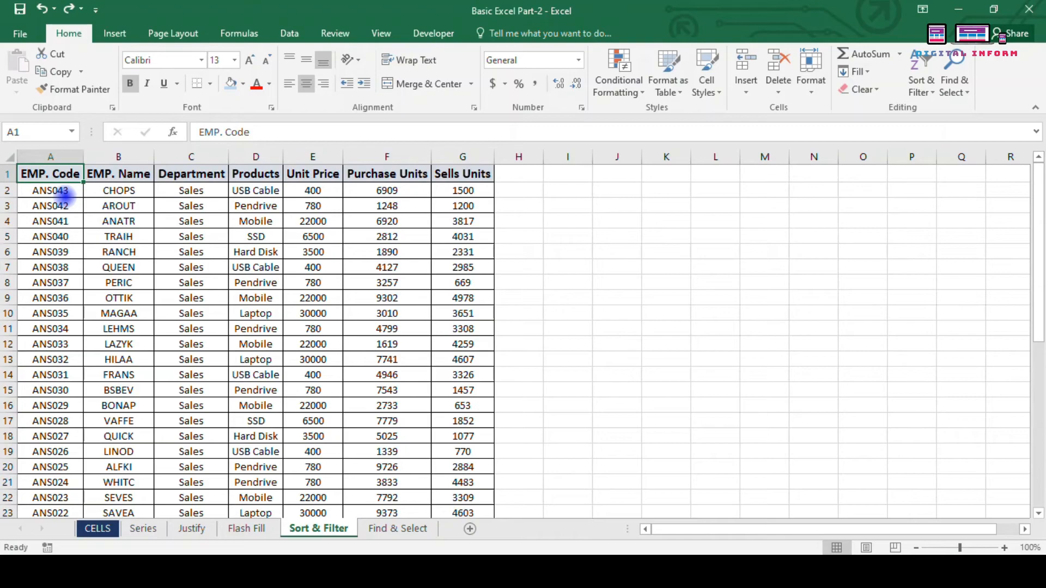
key("ctrl+shift+End")
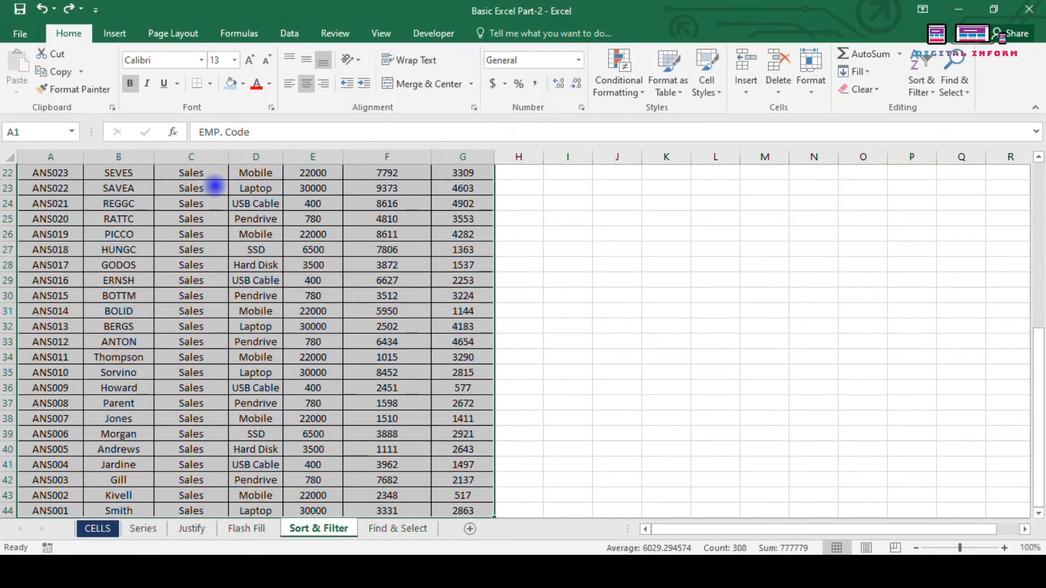
scroll(223, 191, "up", 5)
Step: Sort the table by EMP. Code A to Z, then Z to A
left_click(918, 90)
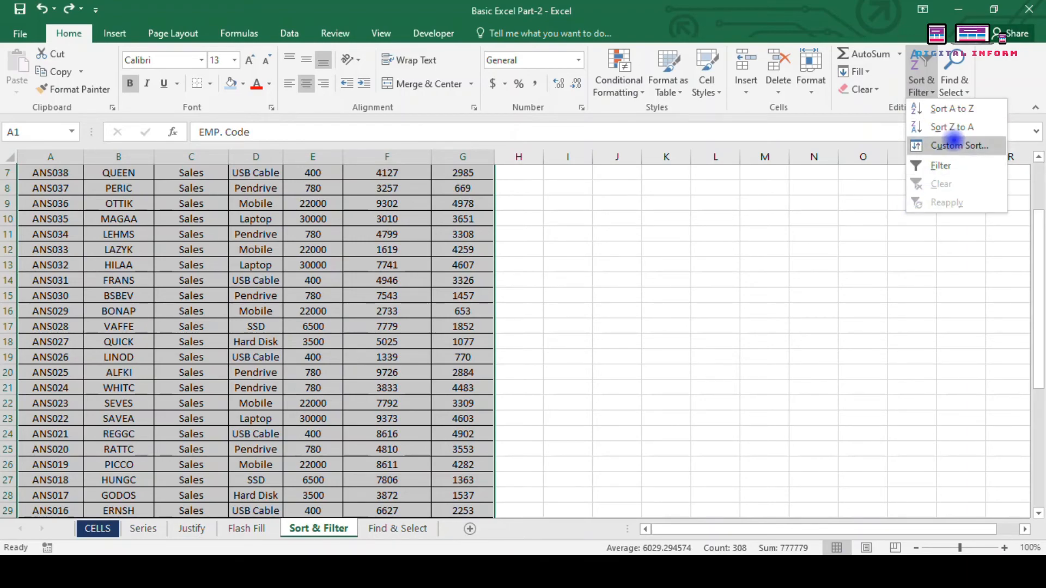
left_click(952, 108)
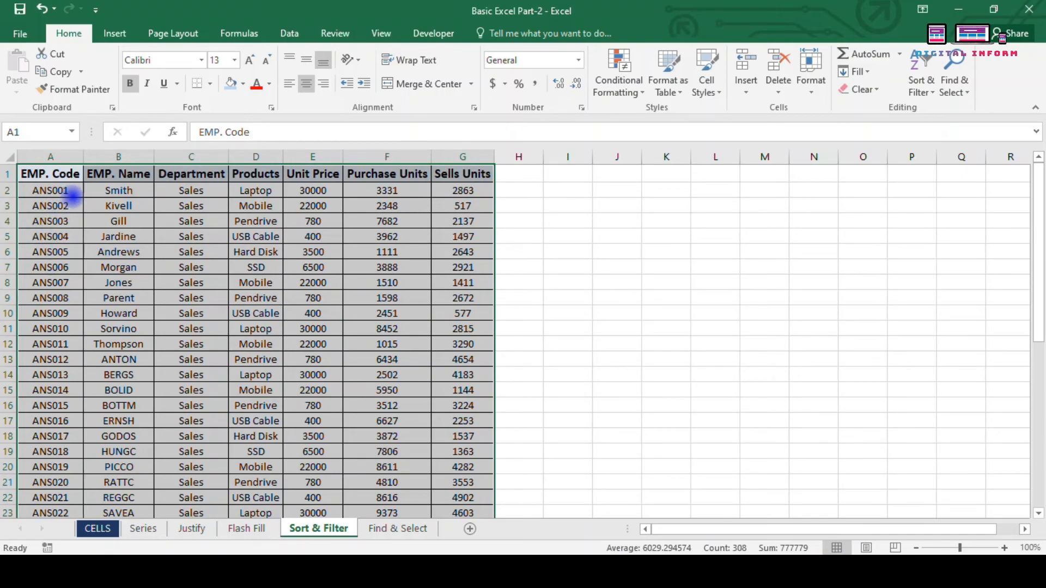
left_click(922, 83)
left_click(951, 127)
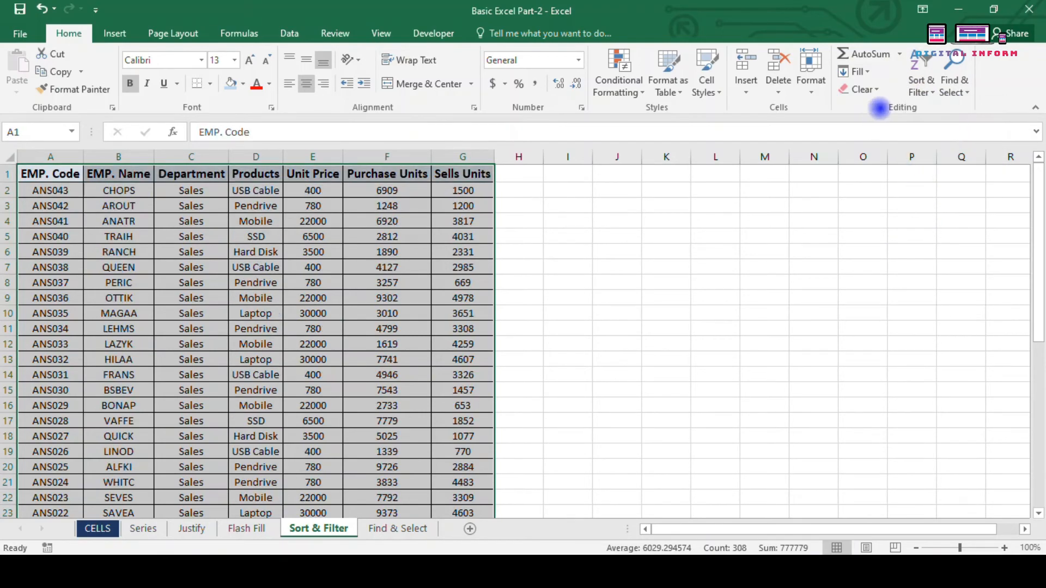
Step: Open the Custom Sort dialog and move it out of the way
left_click(921, 86)
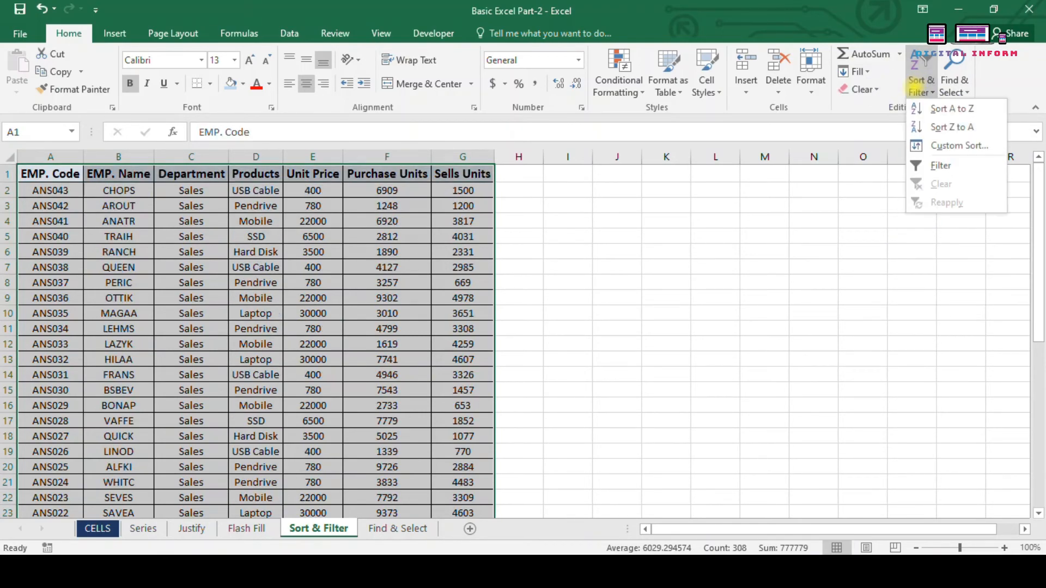
left_click(941, 146)
left_click_drag(607, 180, 621, 121)
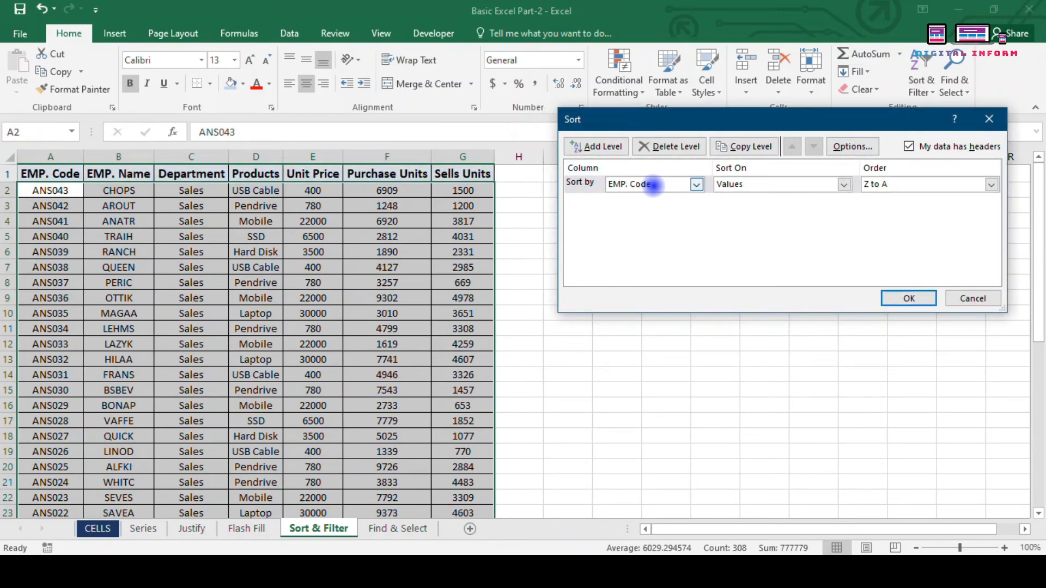
Step: Sort the table by EMP. Name on cell values, A to Z
left_click(696, 184)
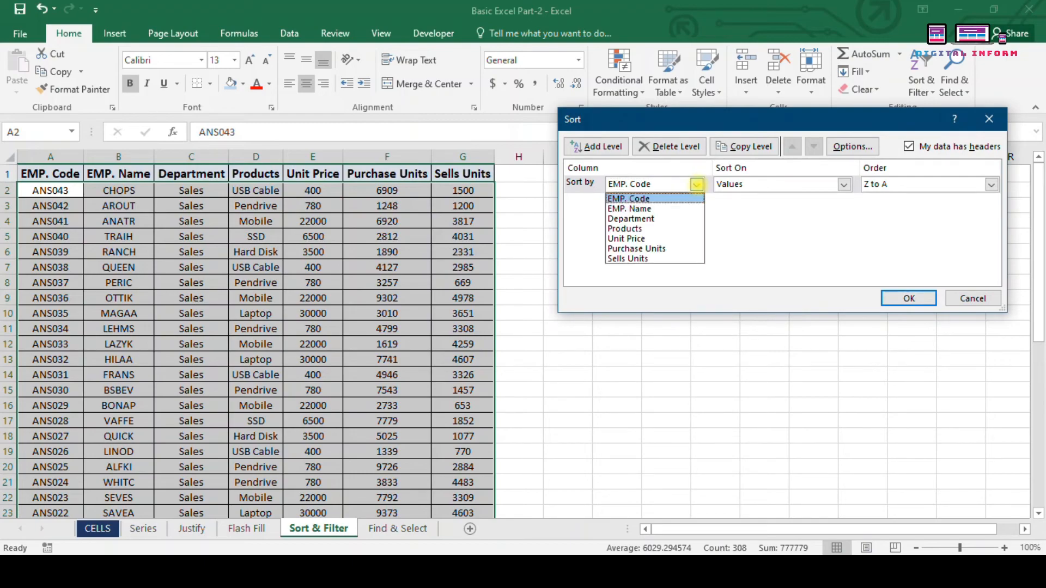
left_click(679, 208)
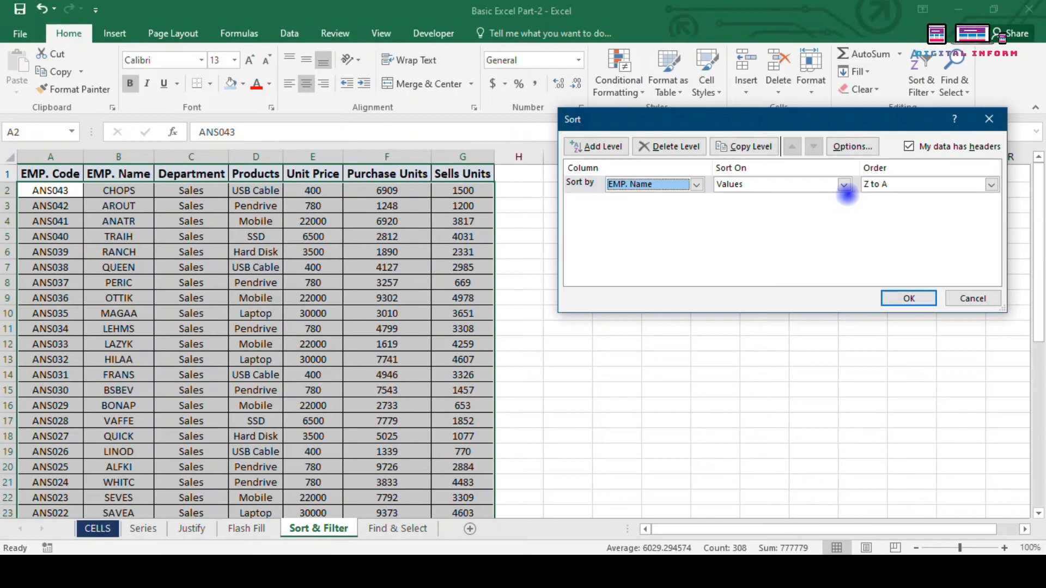
left_click(893, 184)
left_click(904, 199)
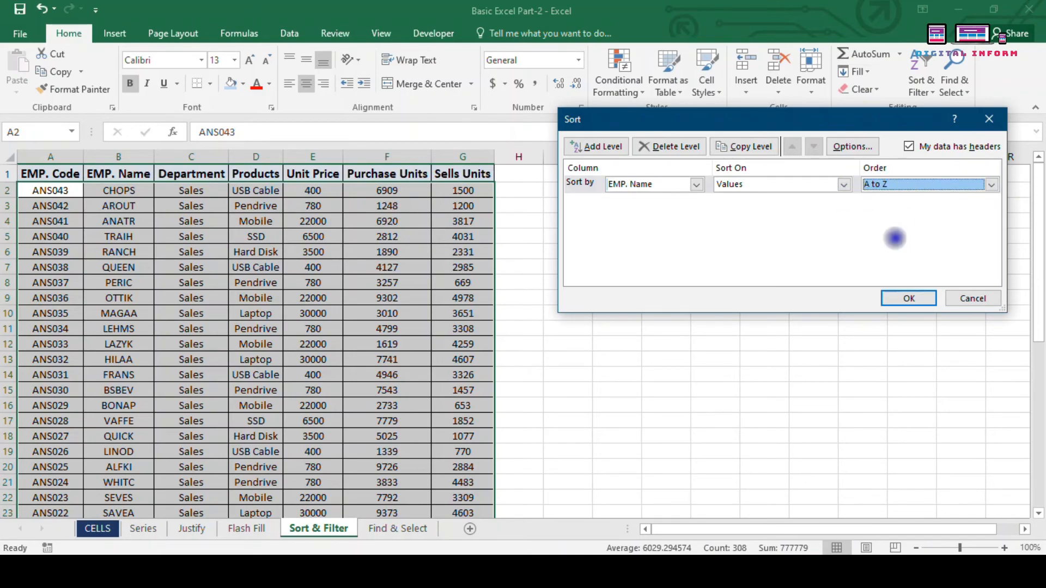
left_click(760, 185)
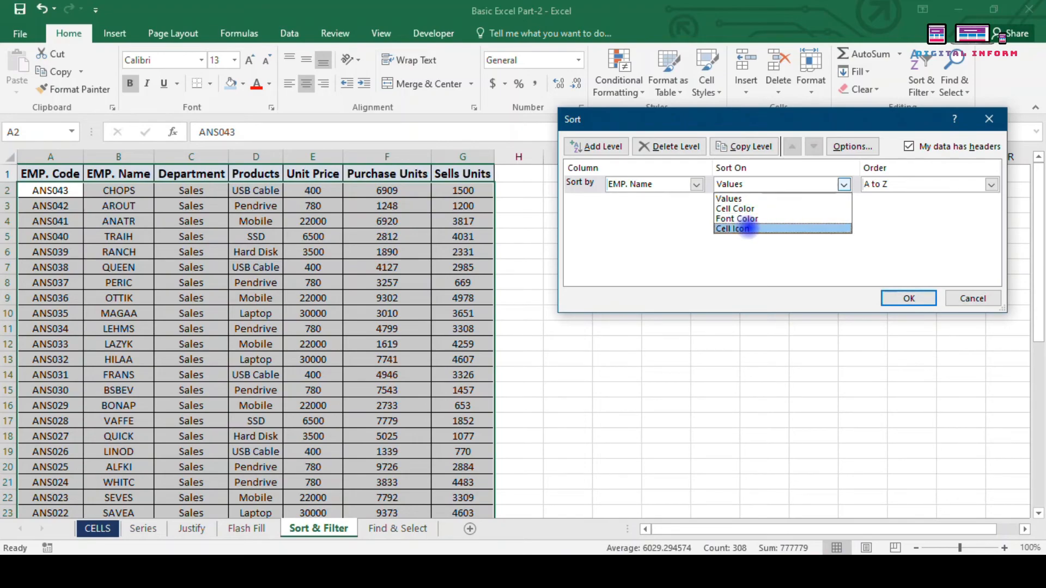
left_click(799, 188)
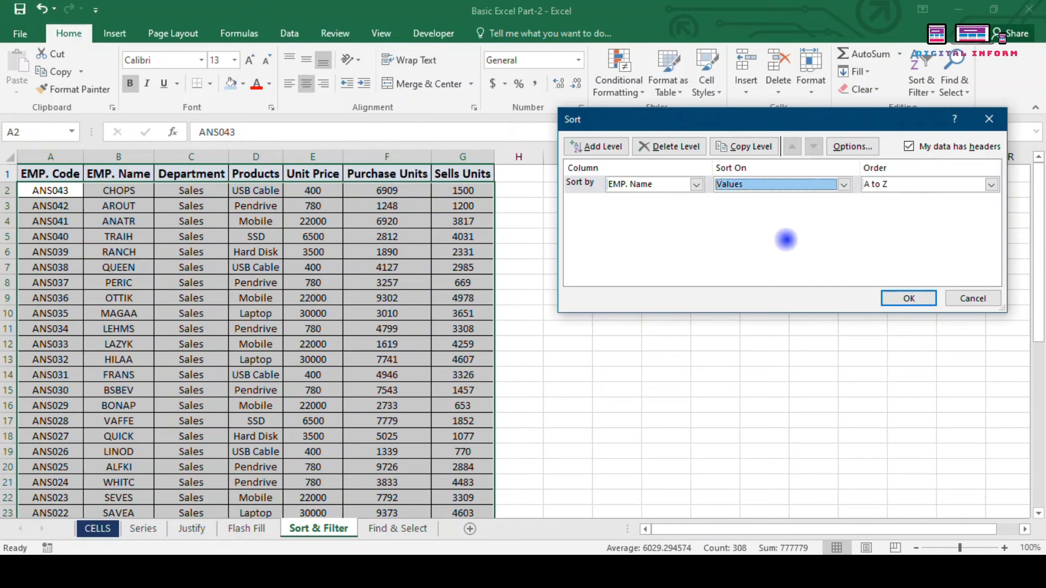
left_click(910, 298)
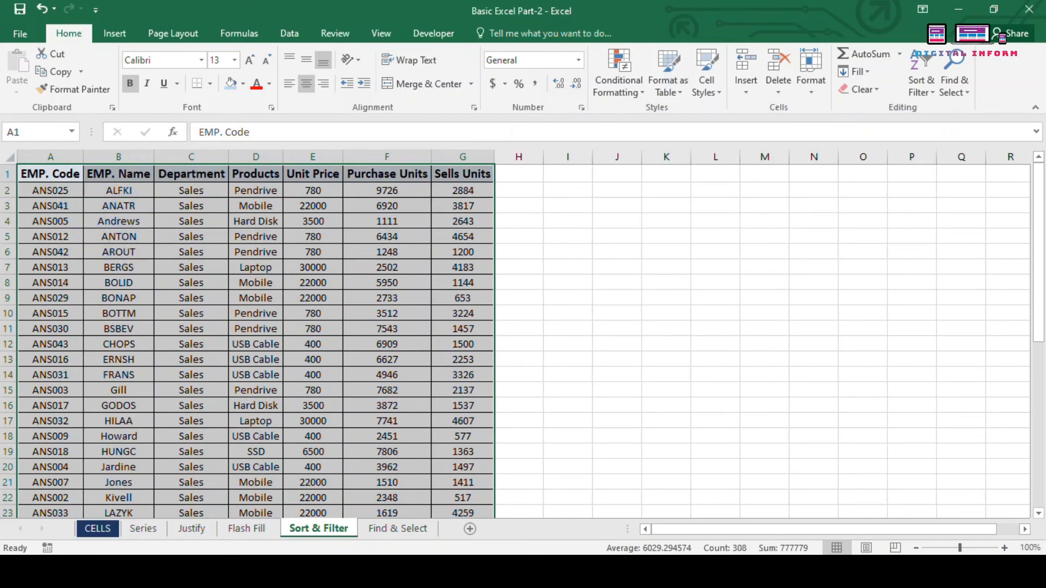
Step: Select ranges in the EMP. Code and EMP. Name columns of the sorted table
left_click(48, 204)
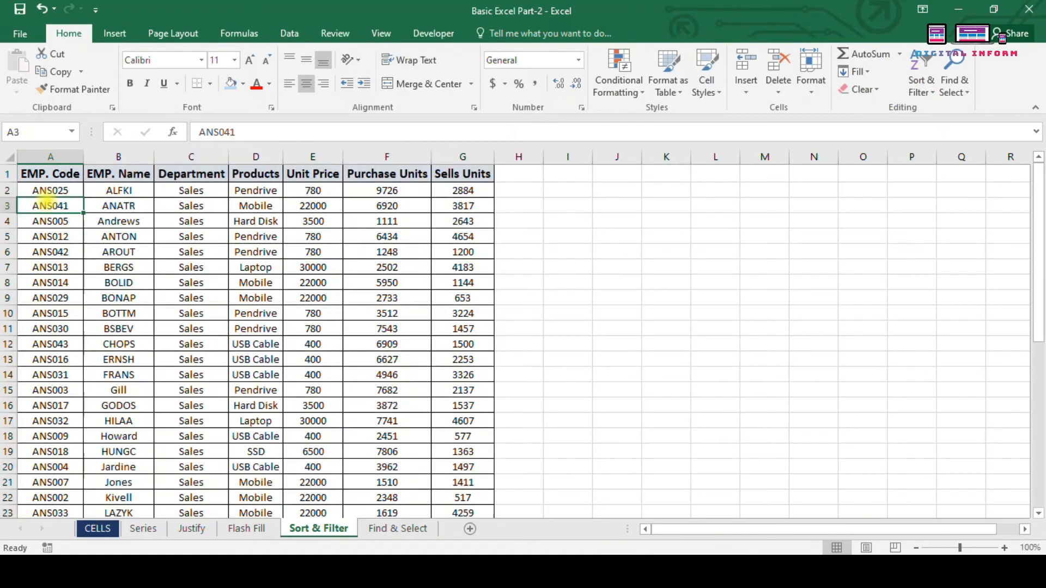
left_click(50, 241)
left_click_drag(55, 193, 44, 328)
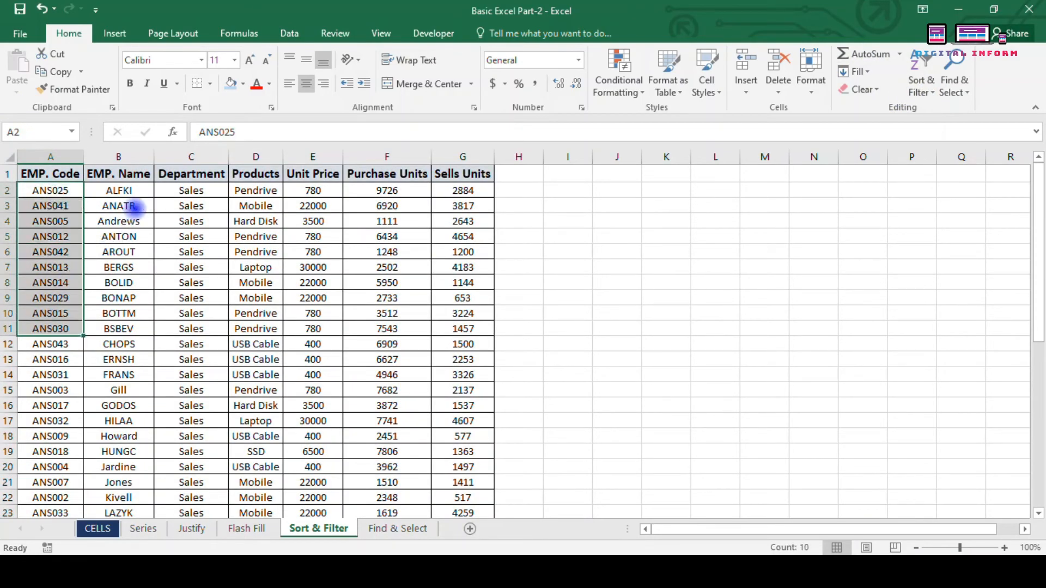
left_click(131, 192)
left_click_drag(130, 191, 111, 403)
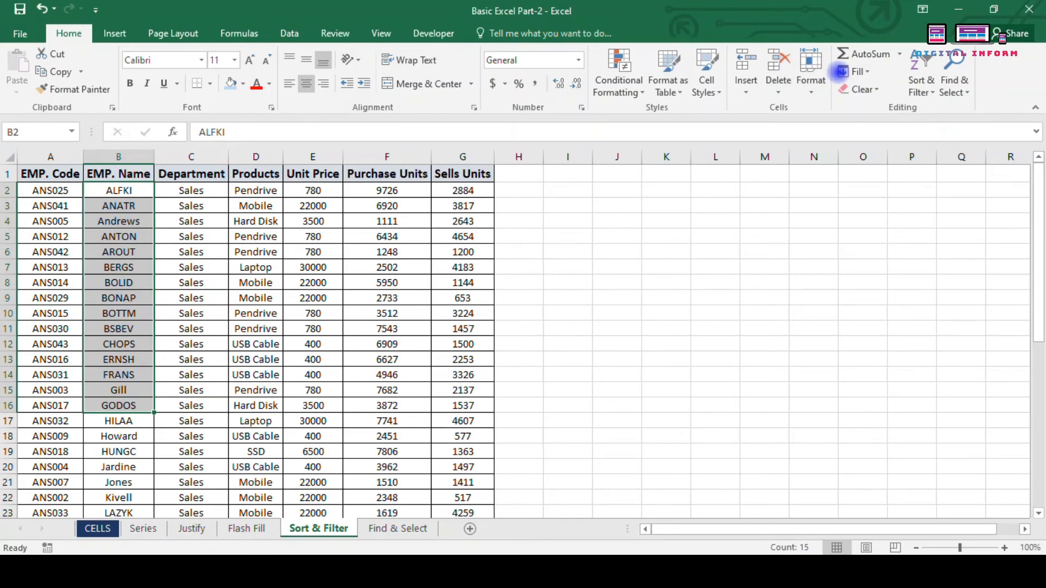
Step: Select the whole employee table from the EMP. Code header with Ctrl+Shift+End
left_click(932, 99)
left_click(568, 288)
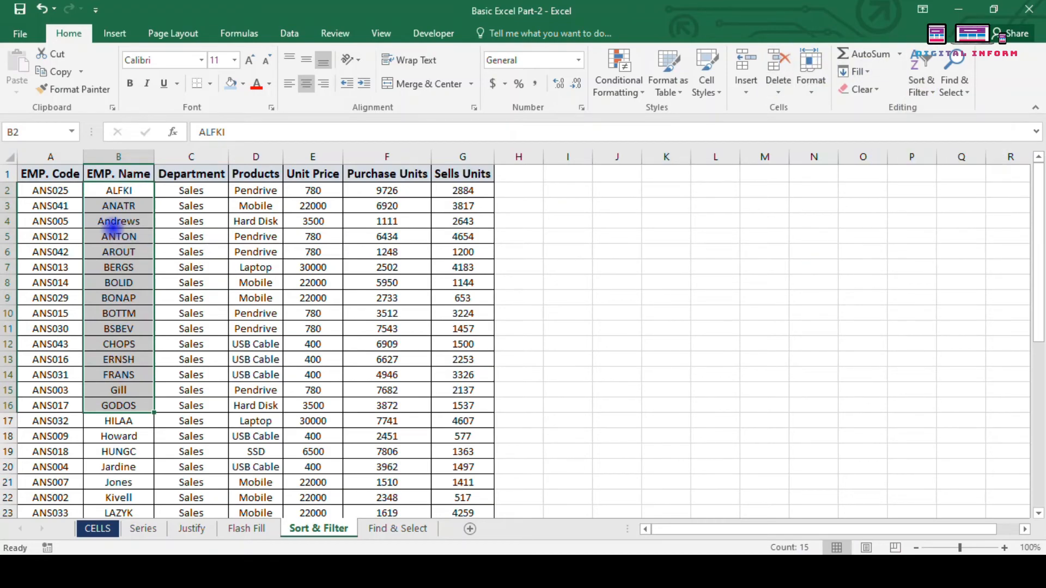
left_click(60, 174)
key("ctrl+shift+End")
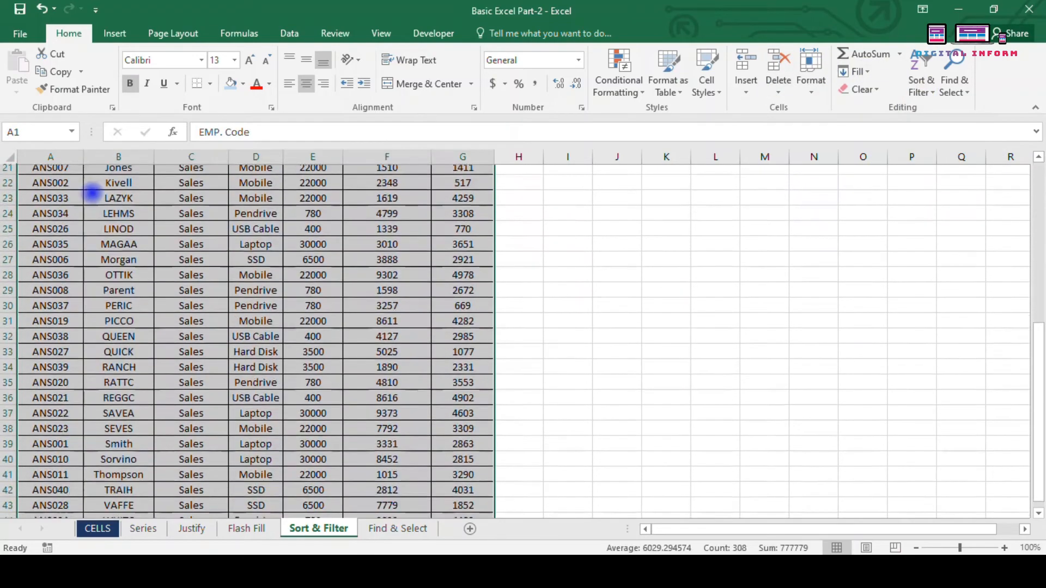
Step: Open Custom Sort with EMP. Name as the first sort column
left_click(921, 87)
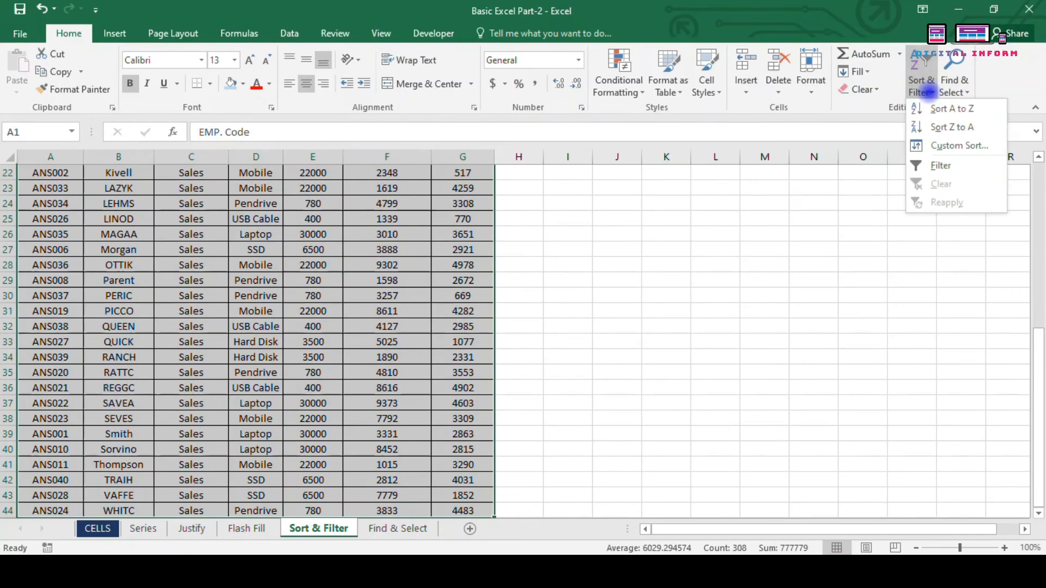
left_click(948, 146)
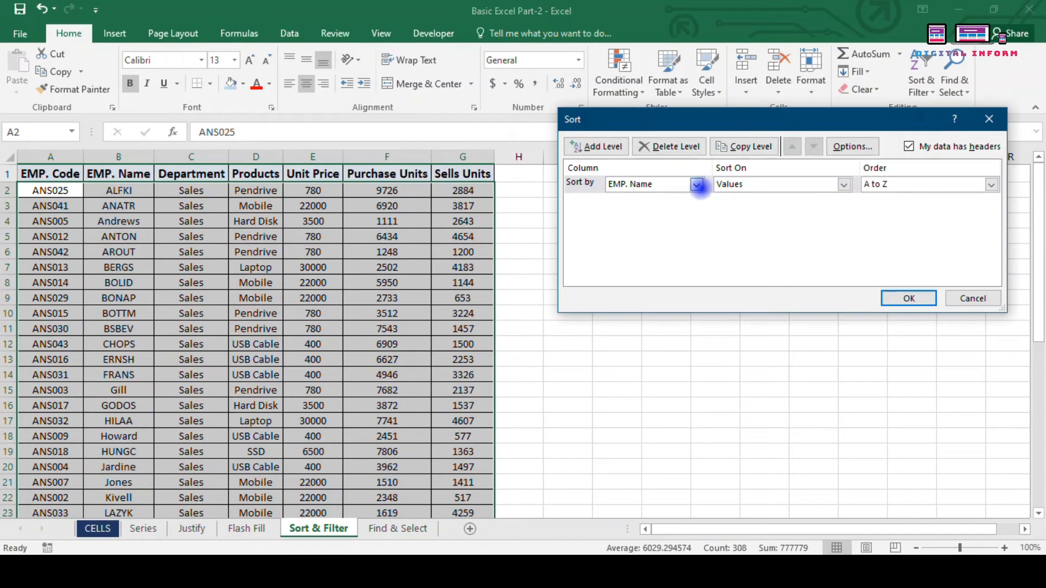
left_click(697, 185)
left_click(639, 209)
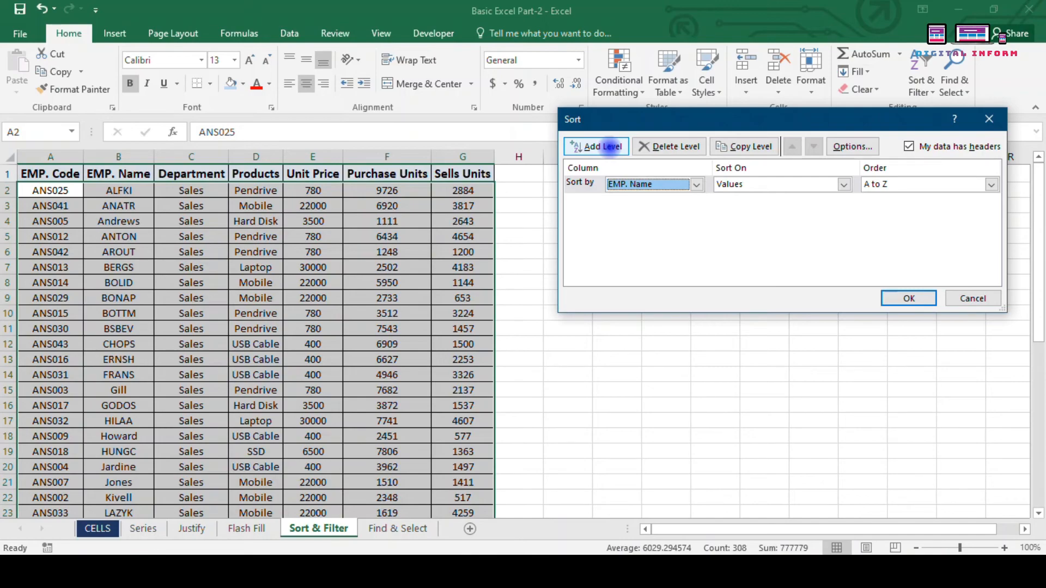
Step: Add a second sort level on EMP. Code A to Z and apply it
left_click(610, 146)
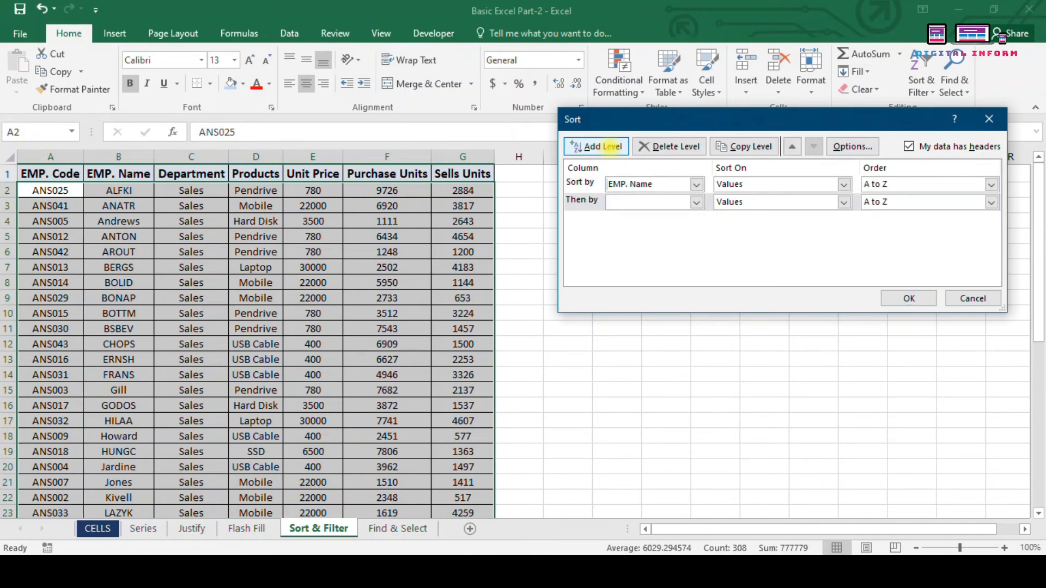
left_click(644, 203)
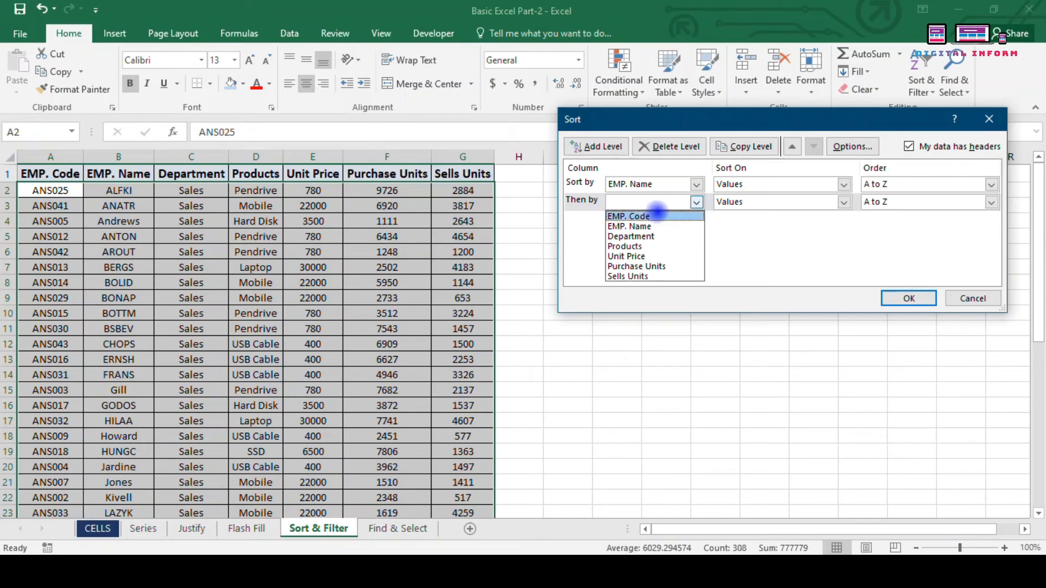
left_click(637, 217)
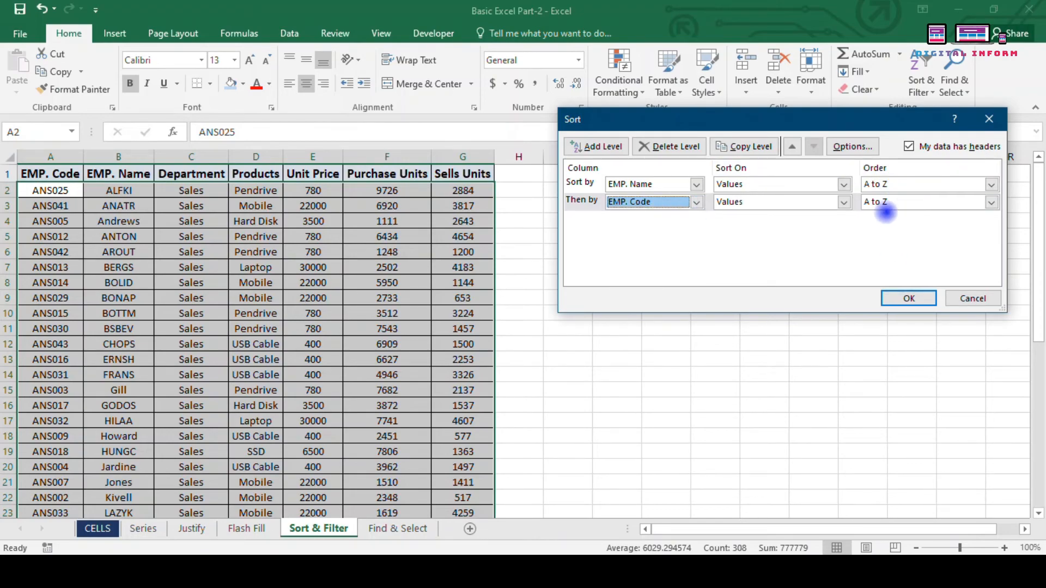
left_click(909, 298)
left_click(117, 190)
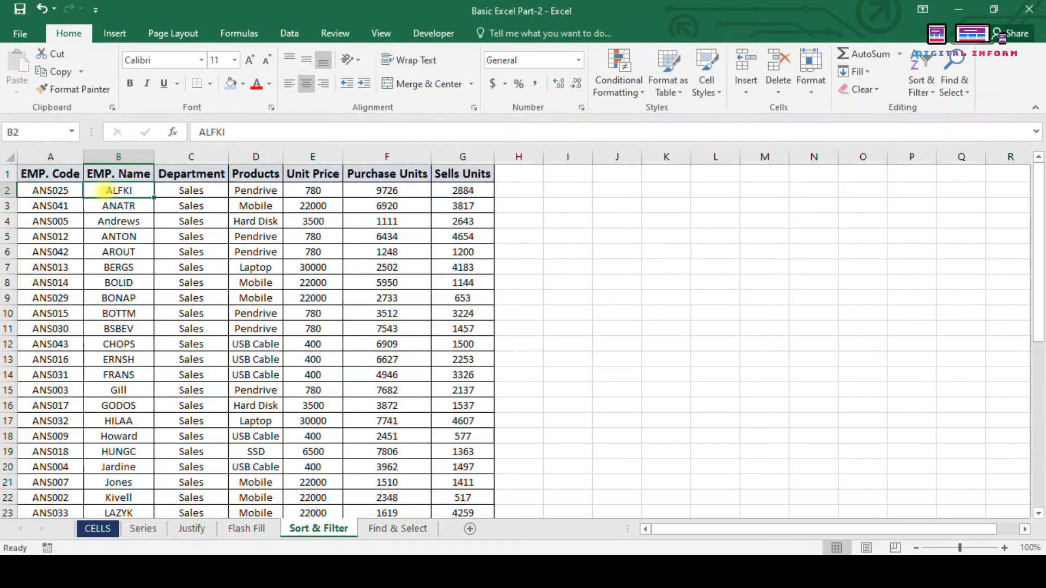
left_click(60, 206)
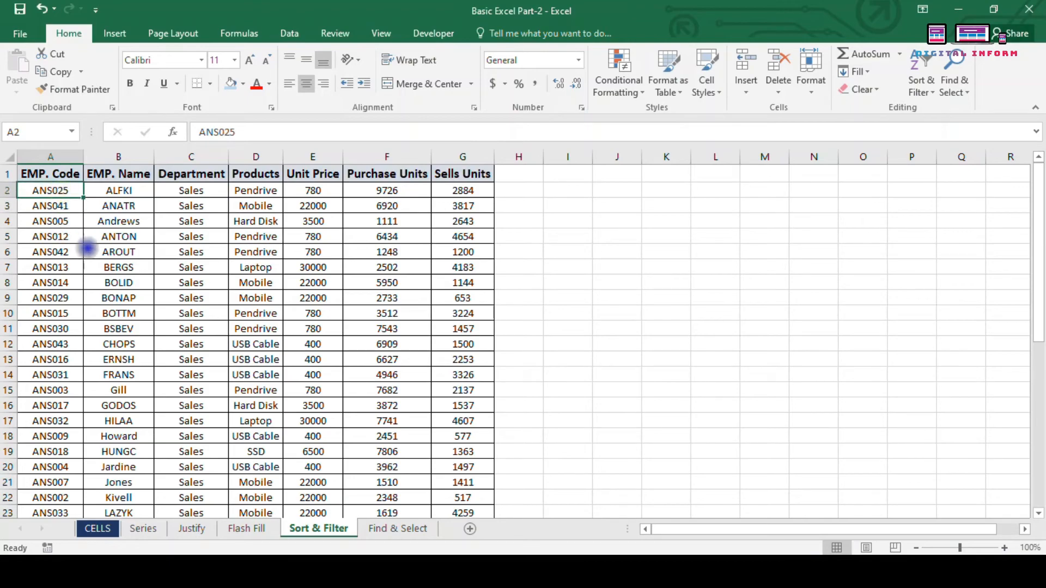
Step: Select the EMP. Code range in rows 2 to 8, then pick cell C6
left_click(89, 250)
left_click_drag(60, 190, 128, 235)
left_click(136, 267)
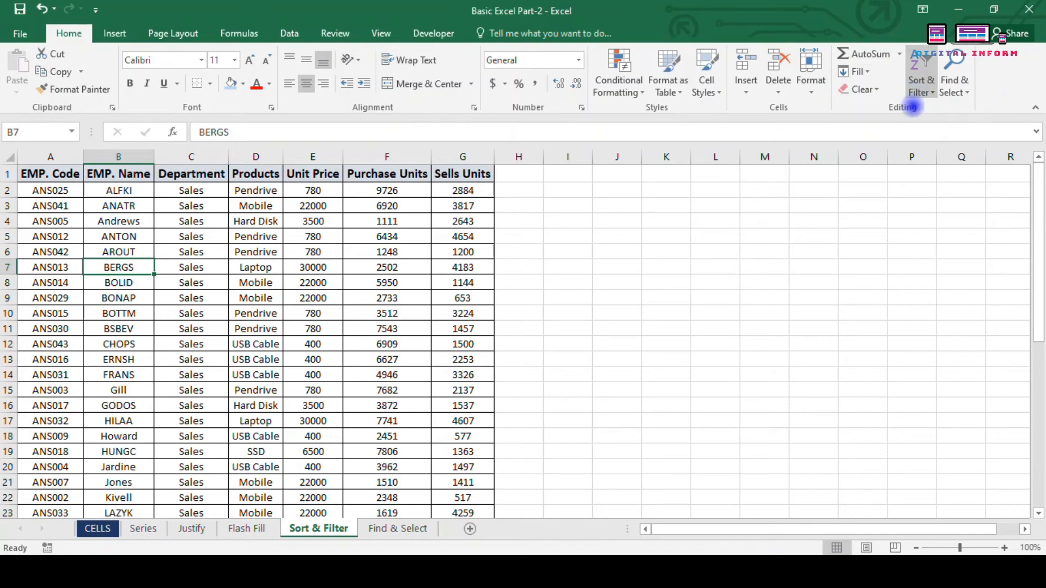
left_click(163, 249)
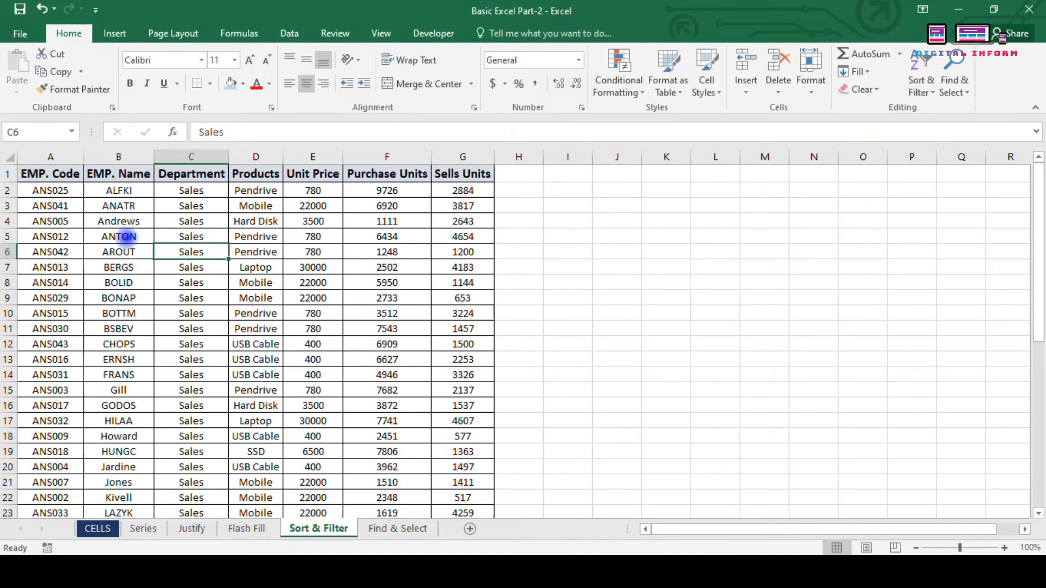
Step: Open the Sort dialog with Alt+D, S and close it twice without sorting
key("alt+d")
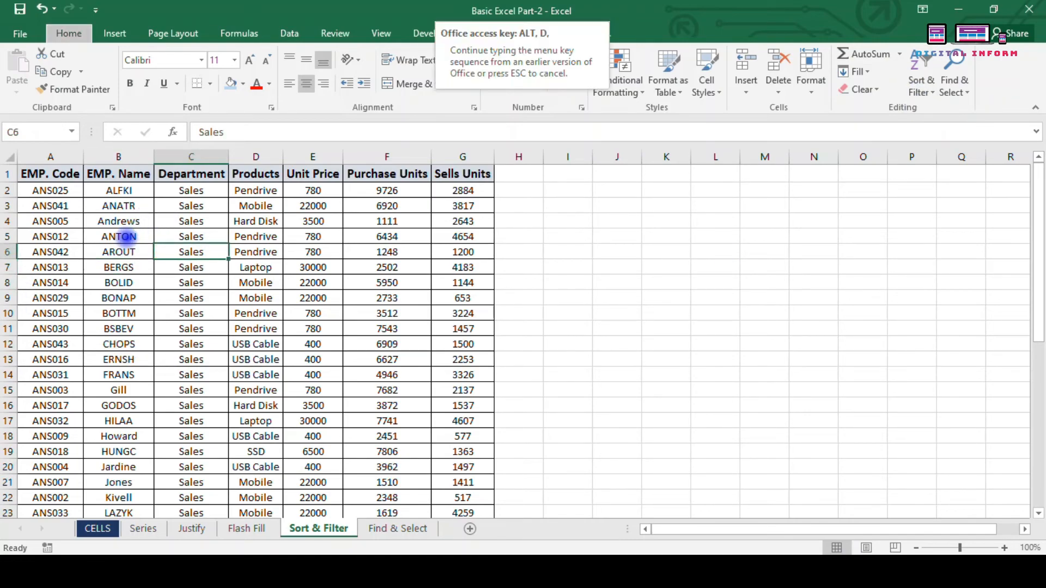
key("s")
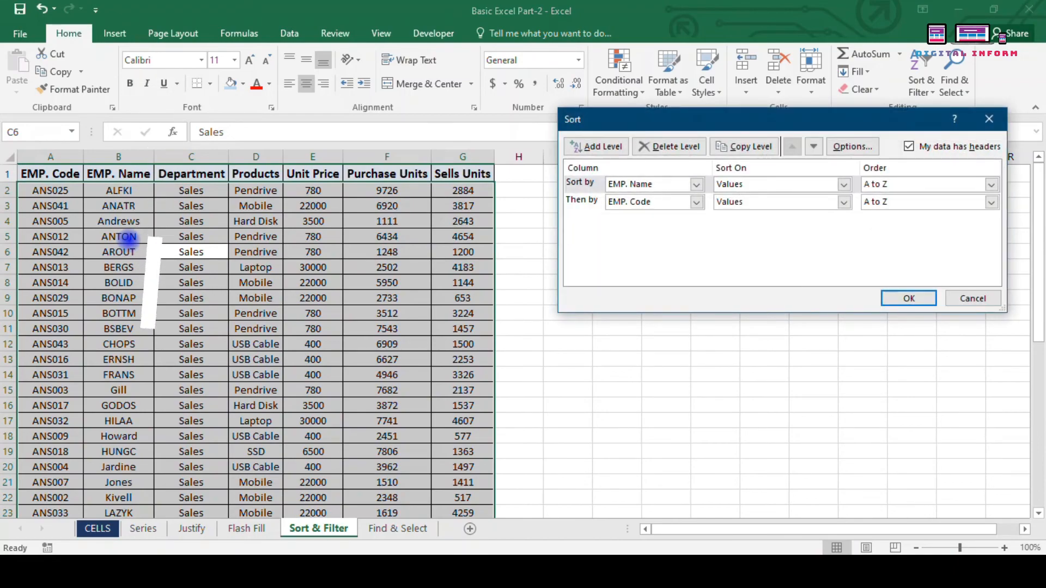
left_click(989, 119)
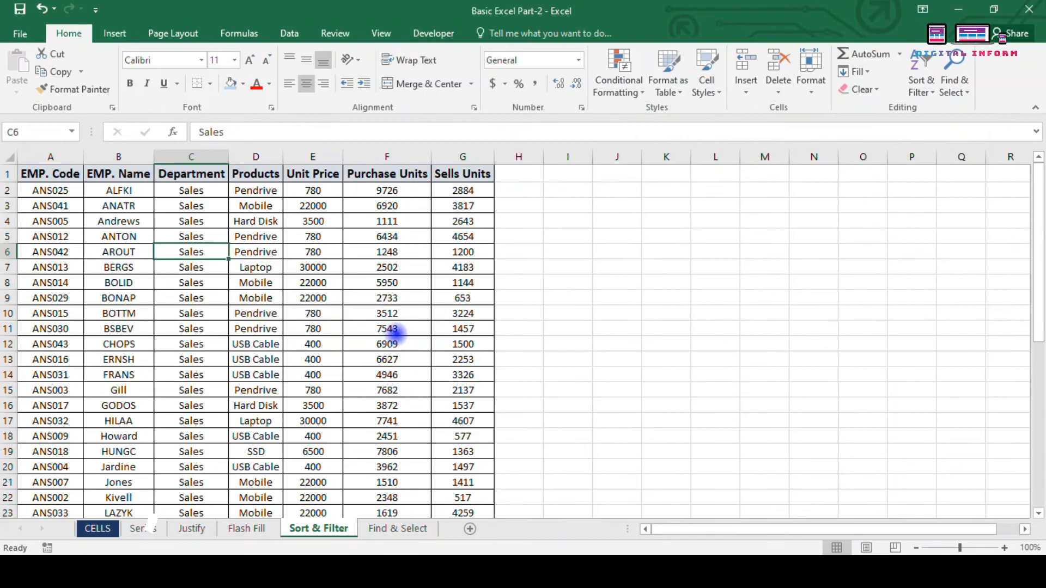
key("alt+d")
key("s")
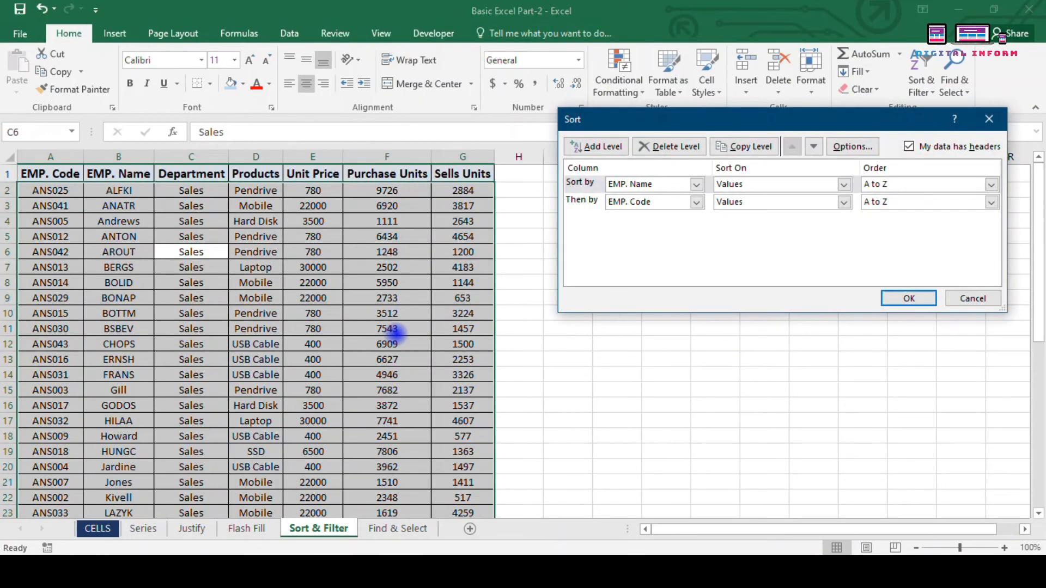
key("Escape")
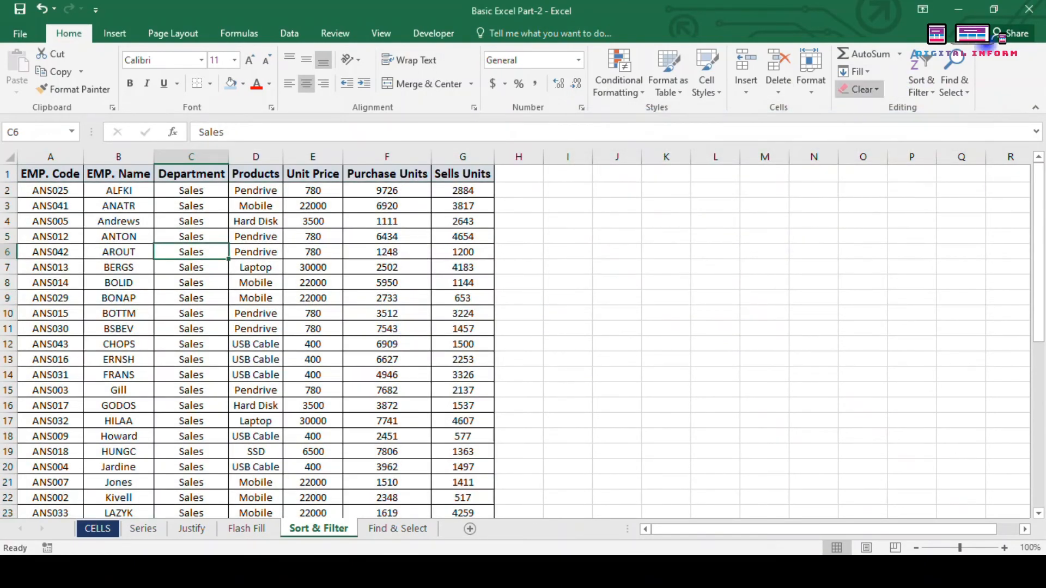
left_click(922, 82)
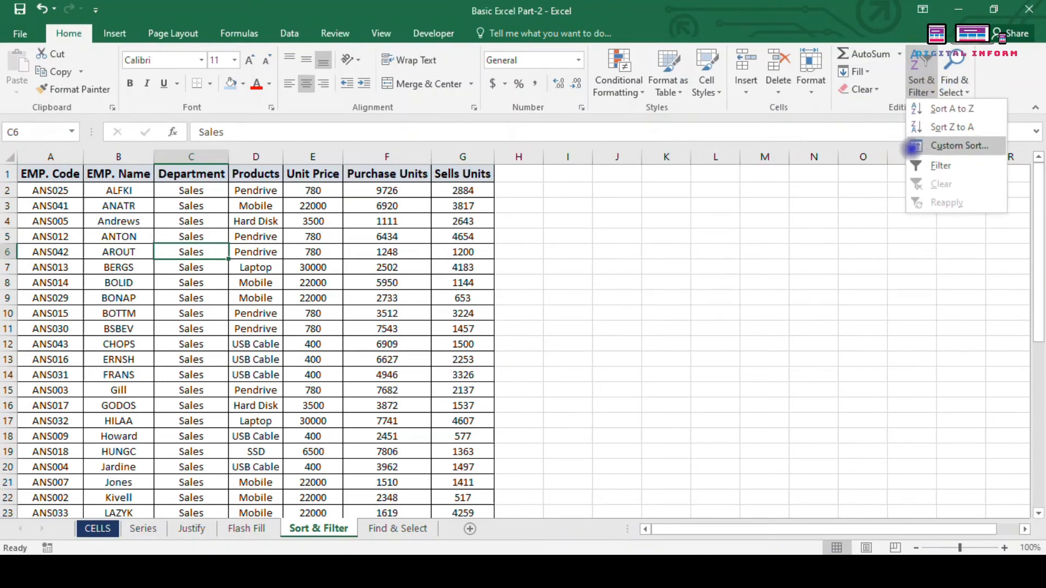
Step: Turn header filters on and back off from the Sort & Filter menu
left_click(933, 174)
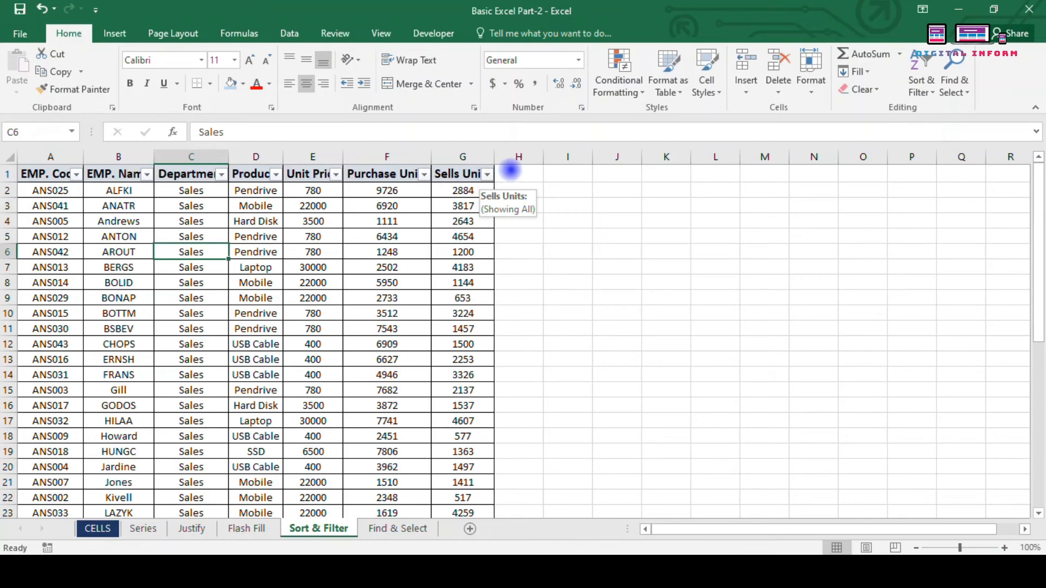
left_click(922, 82)
left_click(941, 165)
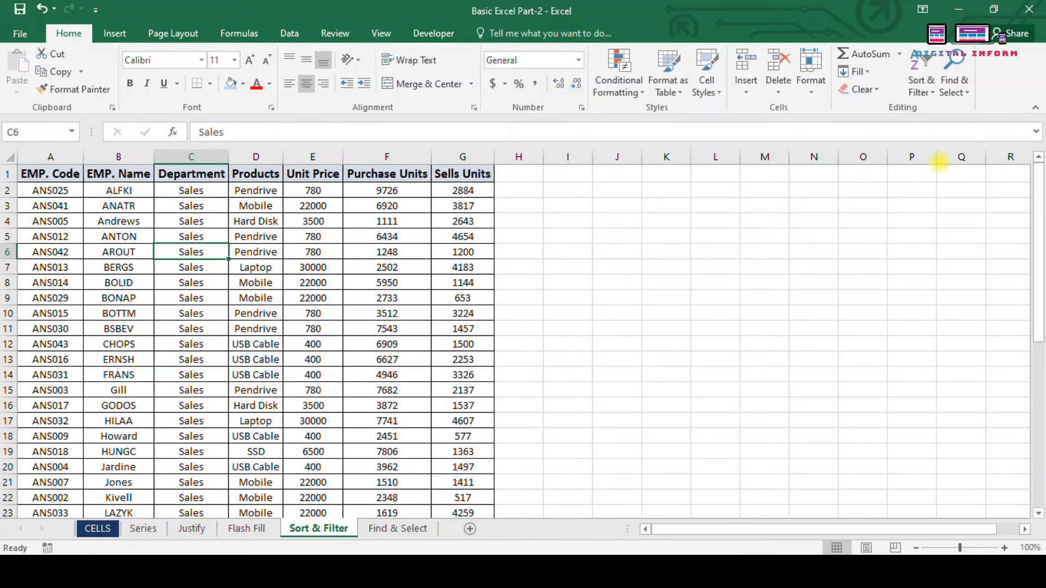
left_click(922, 82)
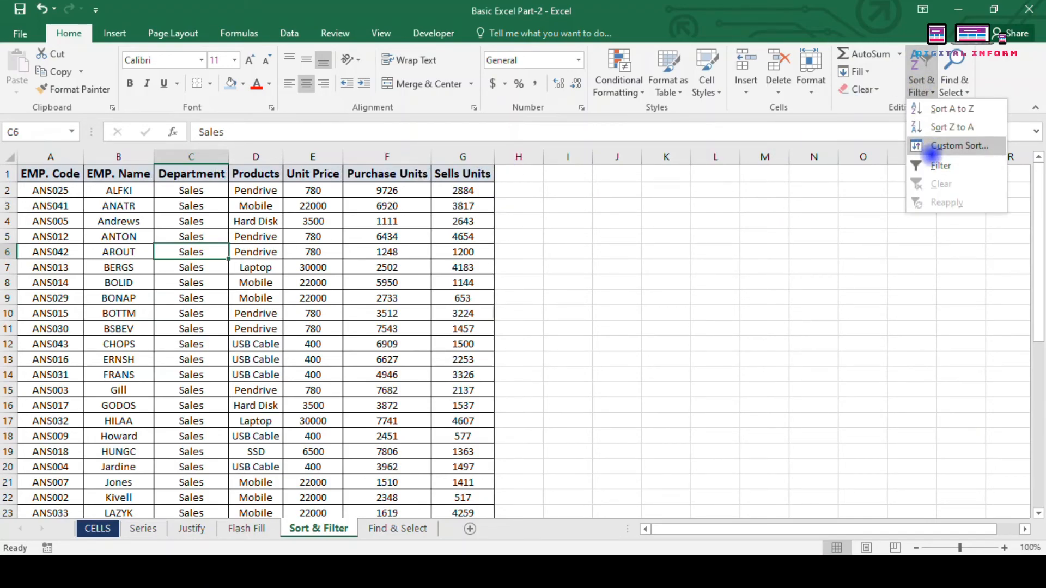
left_click(696, 238)
Step: Toggle AutoFilter with Ctrl+Shift+L from the Purchase Units header, leaving filters on
left_click(414, 174)
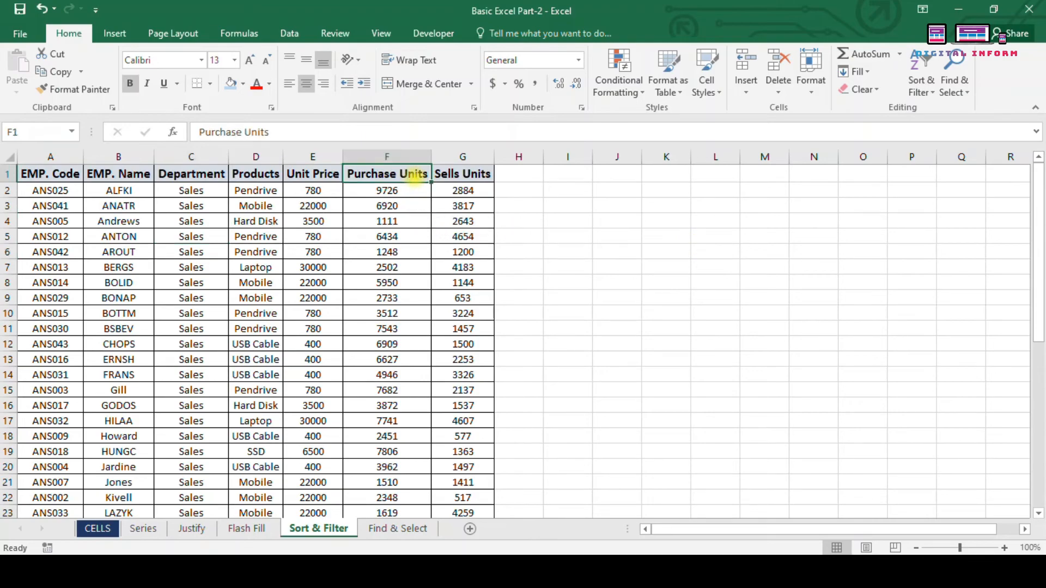
key("ctrl+shift+l")
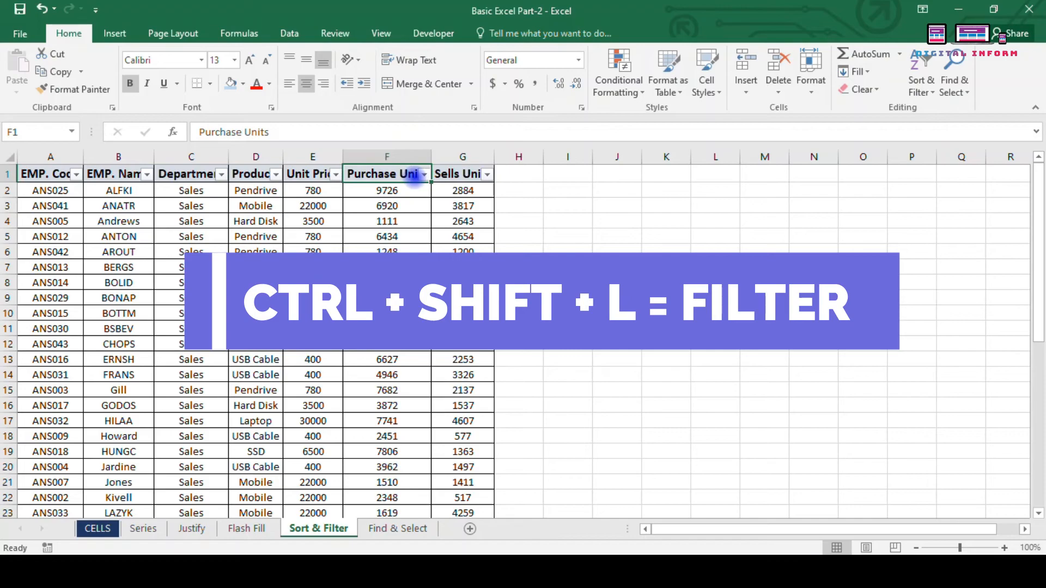
key("ctrl+shift+l")
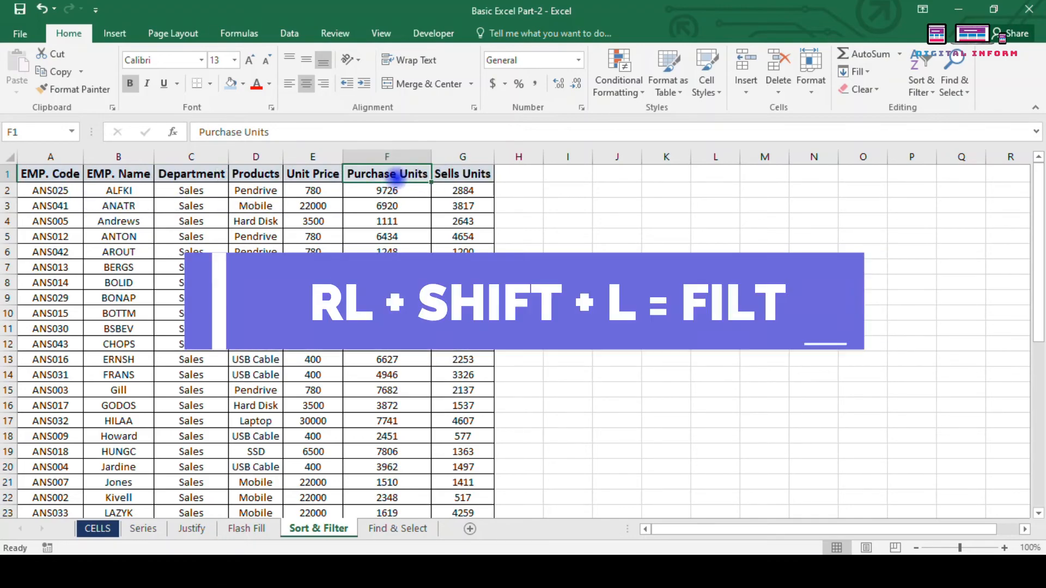
key("ctrl+shift+l")
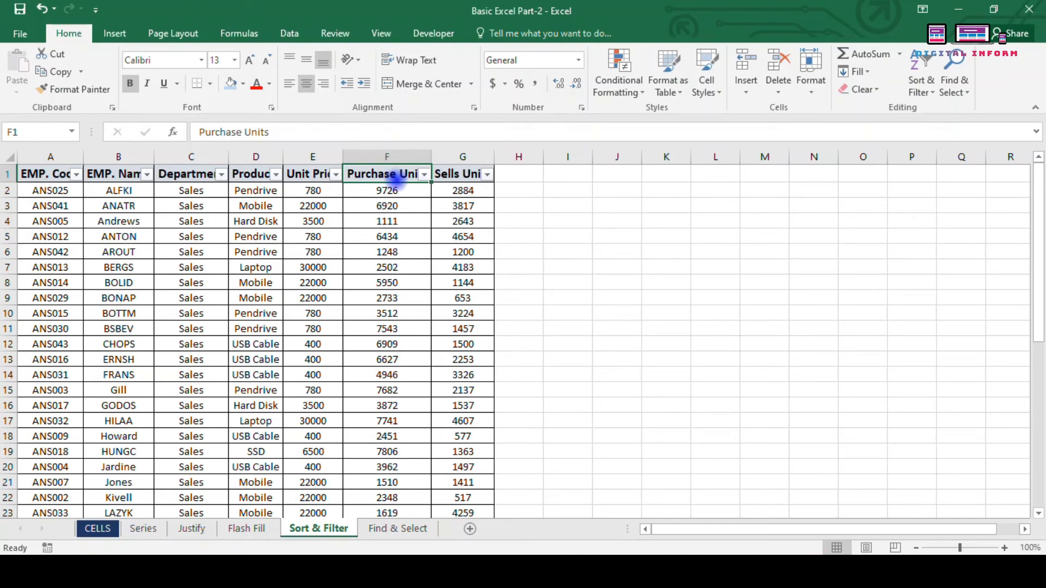
Step: Filter the Products column to show only Pendrive rows
left_click(276, 175)
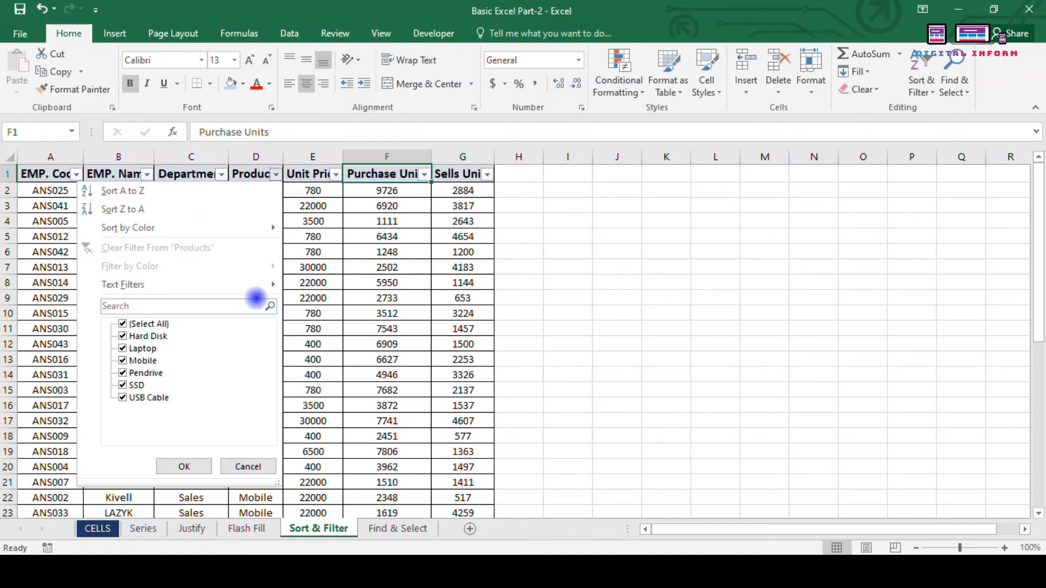
left_click(345, 239)
left_click(61, 174)
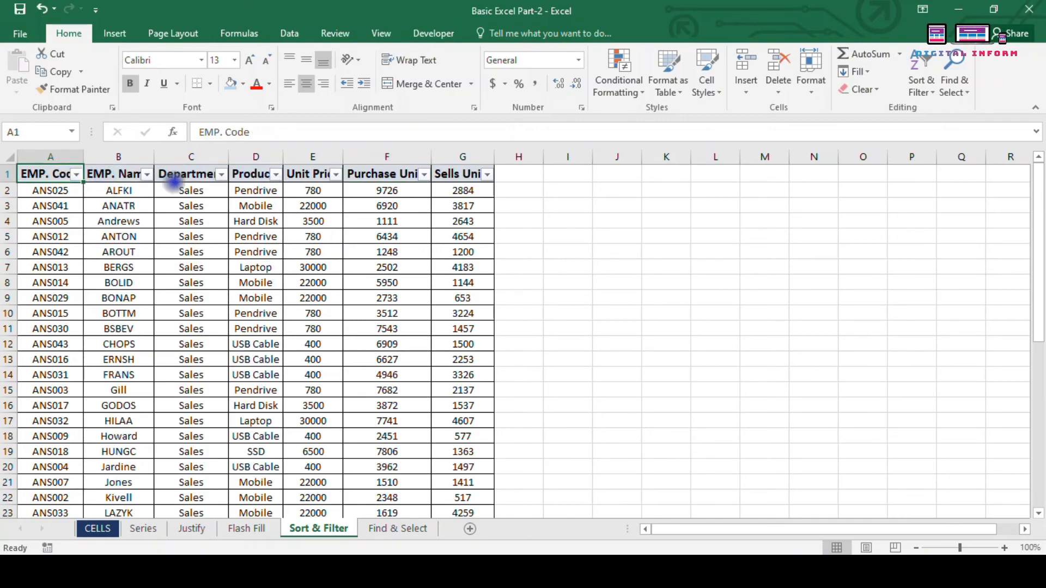
left_click(276, 187)
left_click(276, 173)
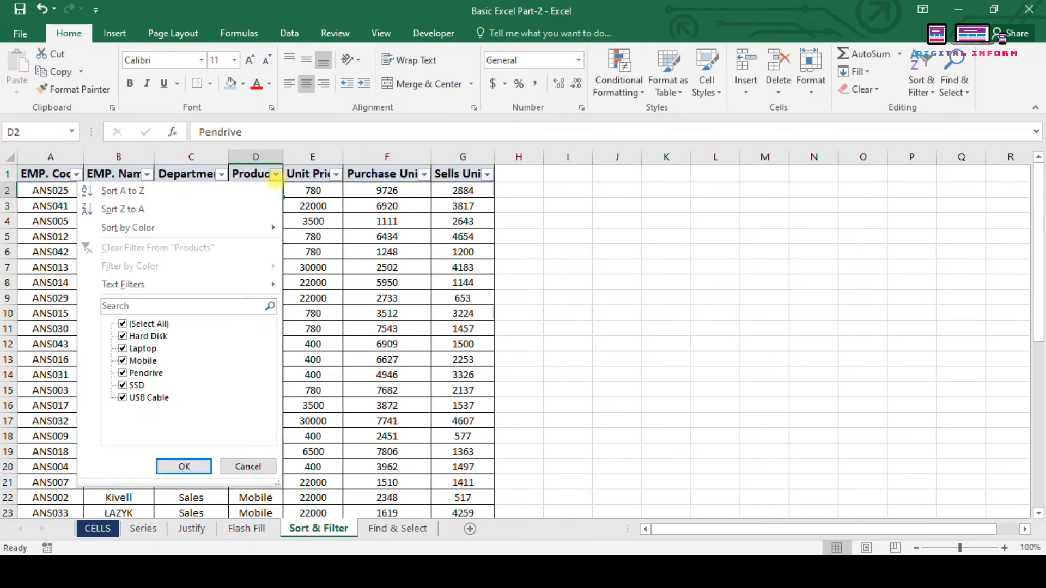
left_click(122, 325)
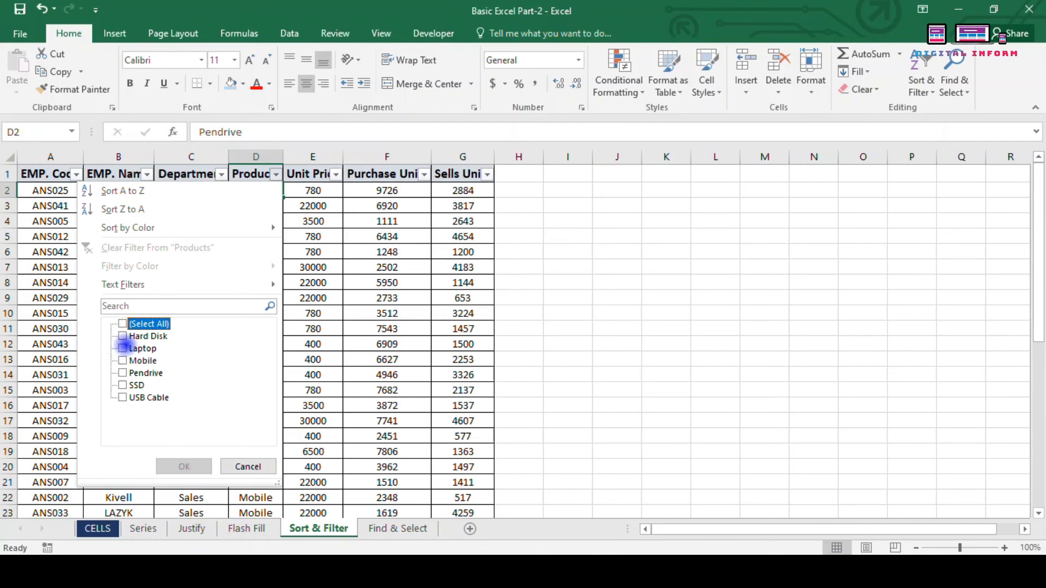
left_click(122, 373)
left_click(177, 467)
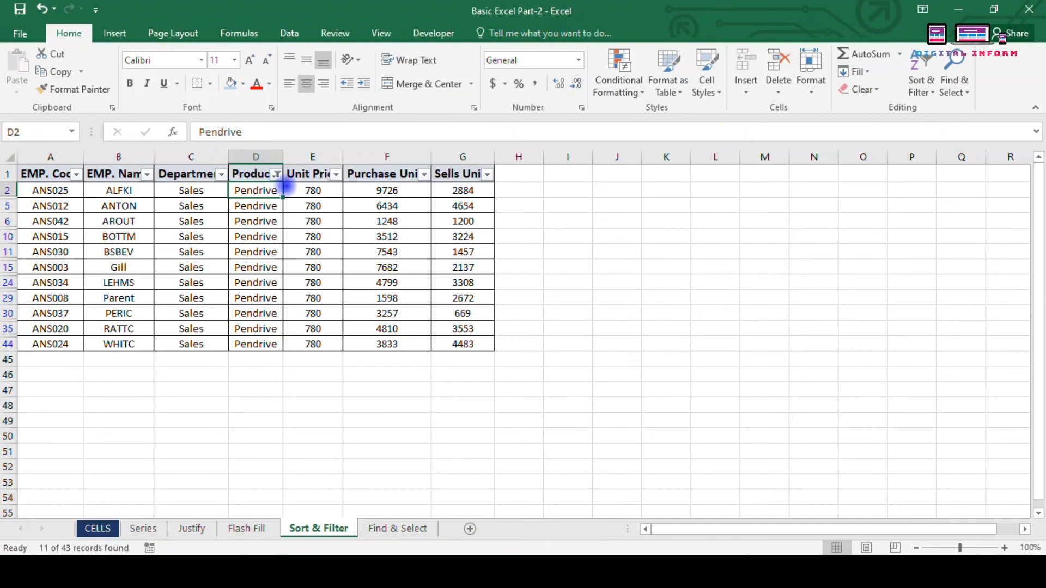
Step: Add USB Cable to the Products filter alongside Pendrive
left_click(277, 173)
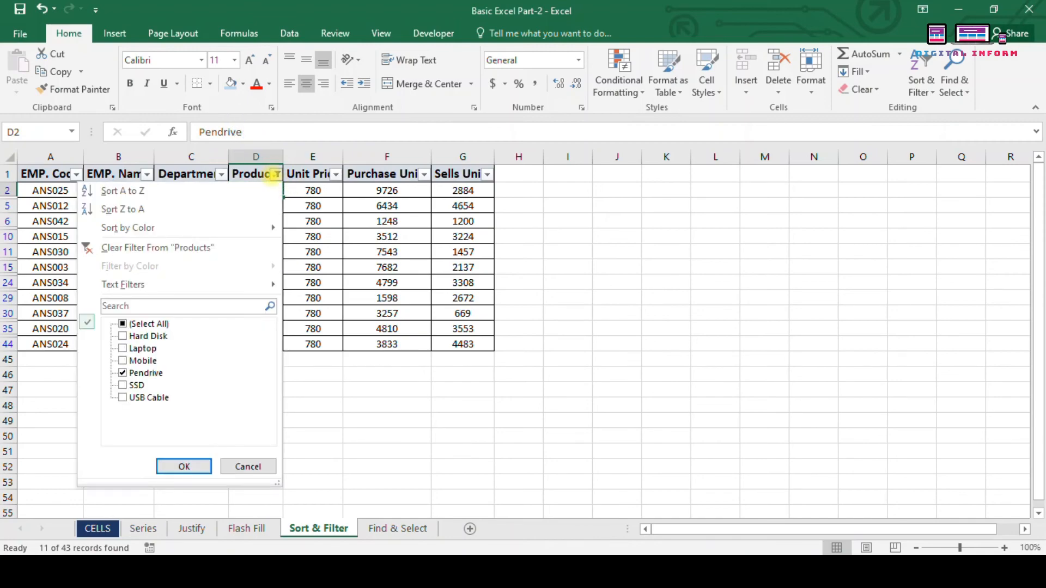
left_click(122, 399)
left_click(185, 467)
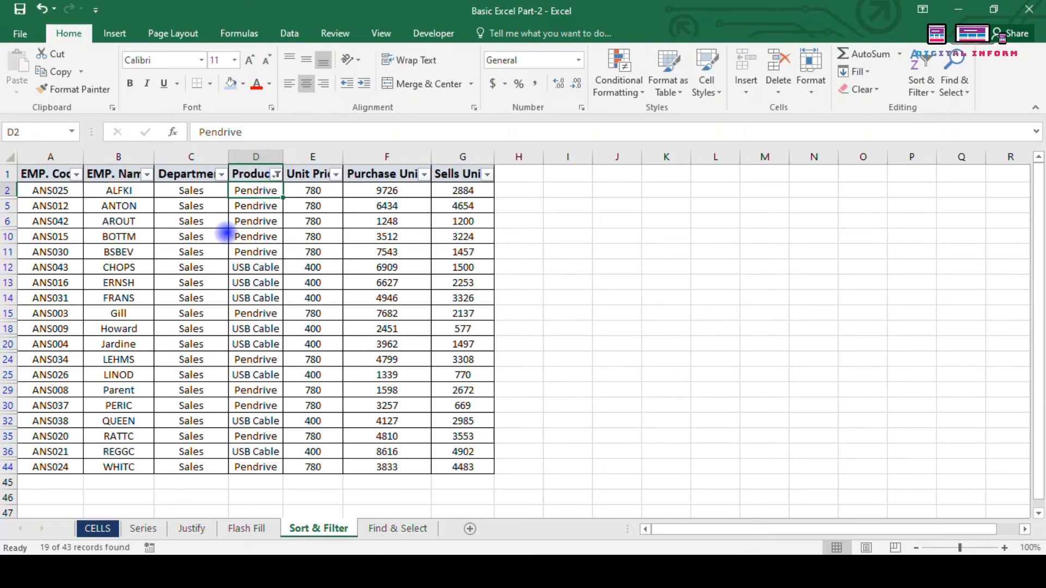
Step: Clear the Products filter so every employee row shows again
left_click(922, 81)
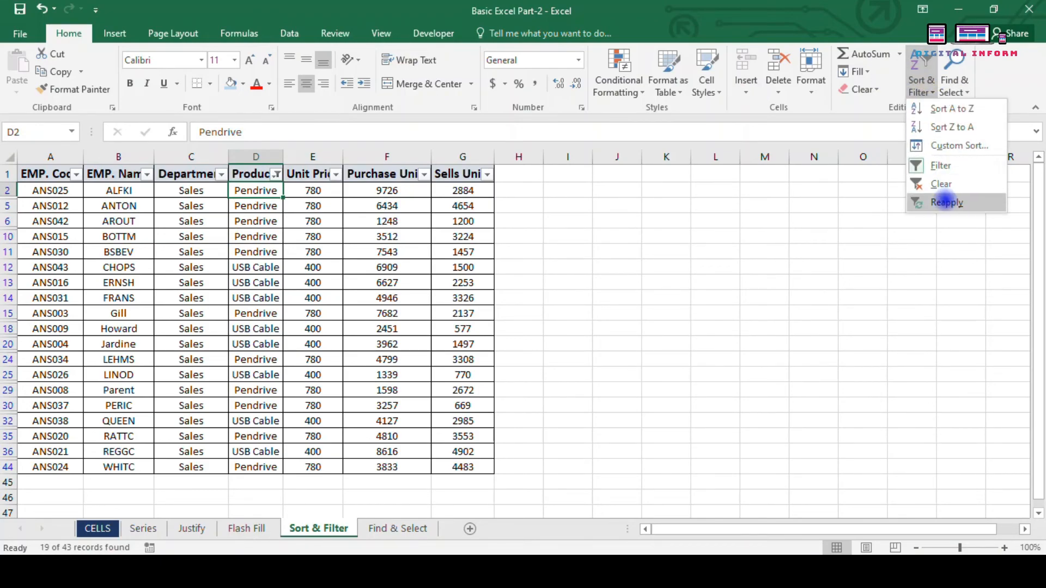
left_click(941, 185)
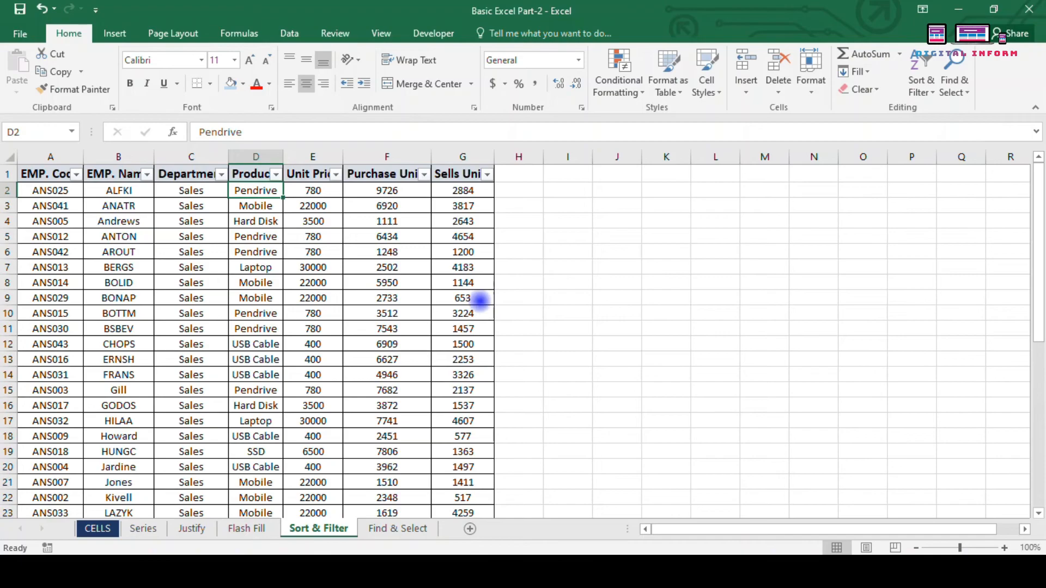
left_click(947, 81)
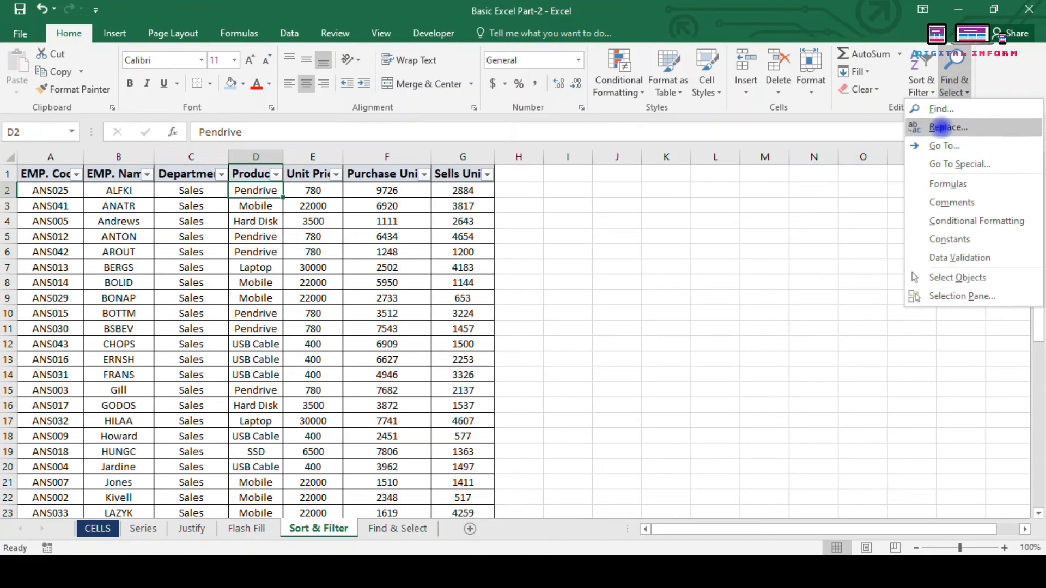
Step: Turn off the AutoFilter arrows on the employee table headers with Ctrl+Shift+L
left_click(570, 322)
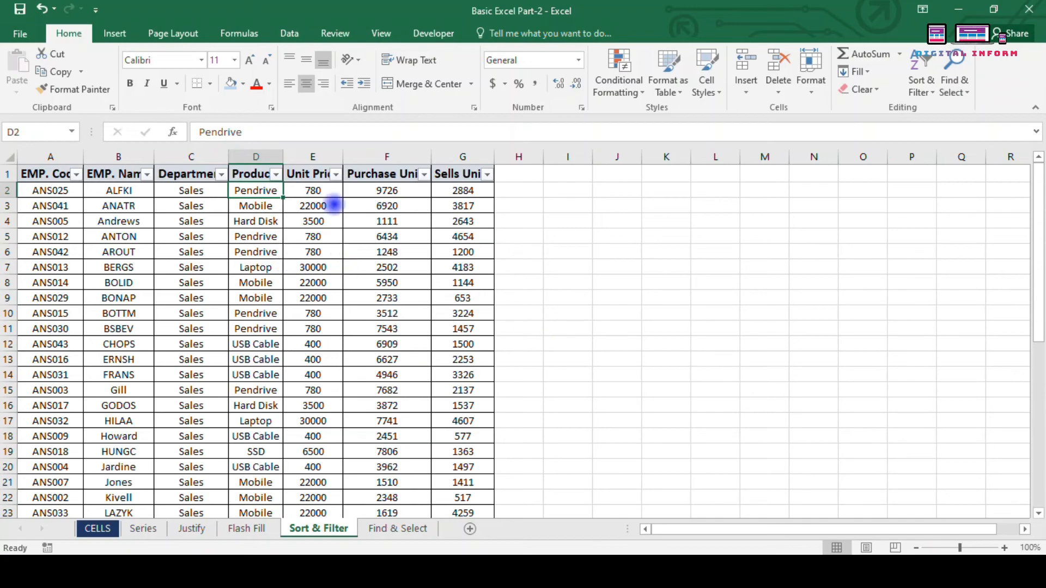
key("ctrl+shift+l")
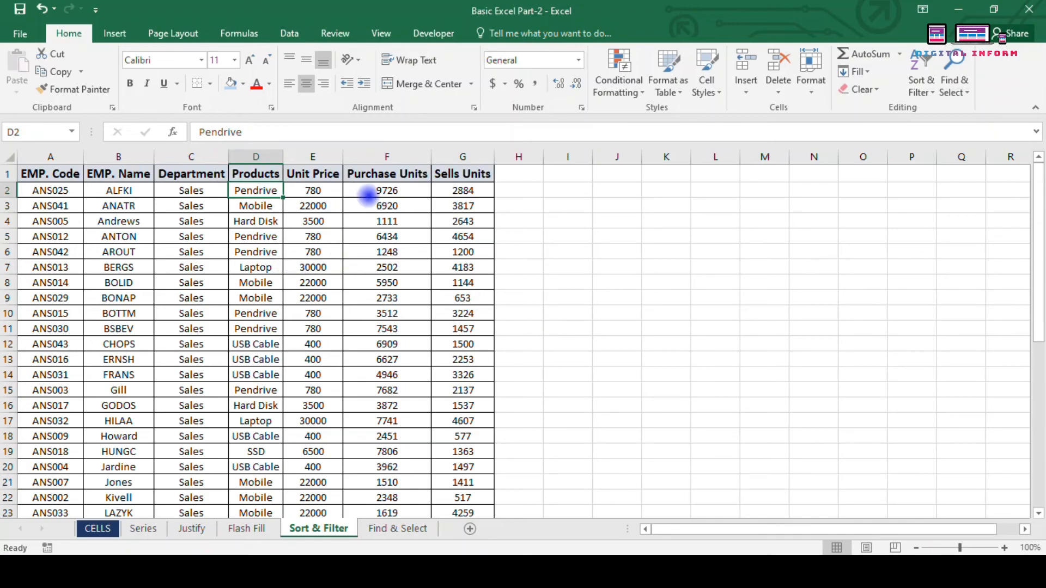
key("Down")
key("Down")
key("Down")
Step: Search for Mobile and step through each match in the Products column
key("ctrl+f")
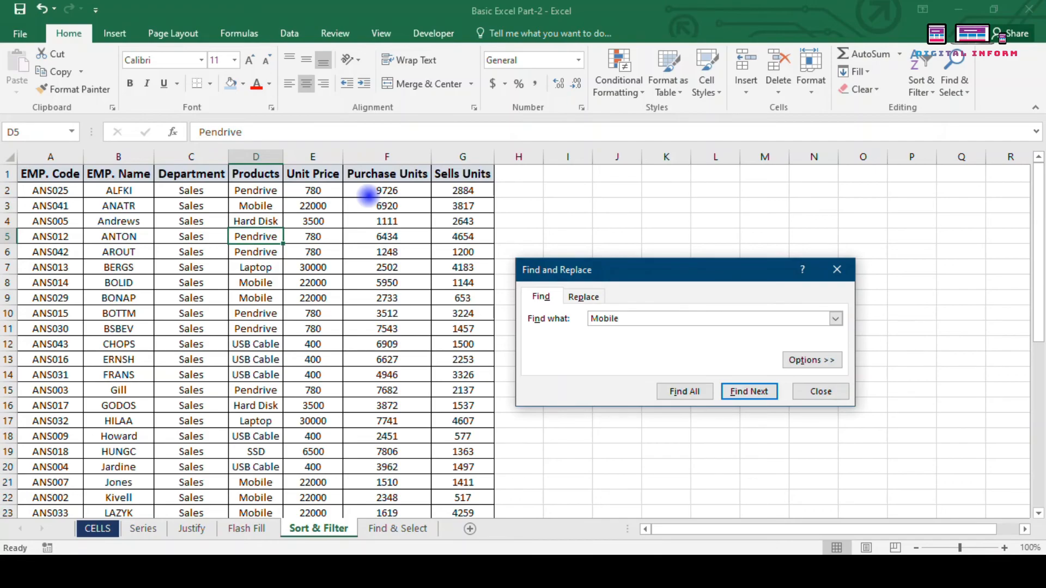
key("Return")
key("Return")
key("Return")
key("Return")
key("Return")
key("Return")
key("Return")
key("Return")
key("Return")
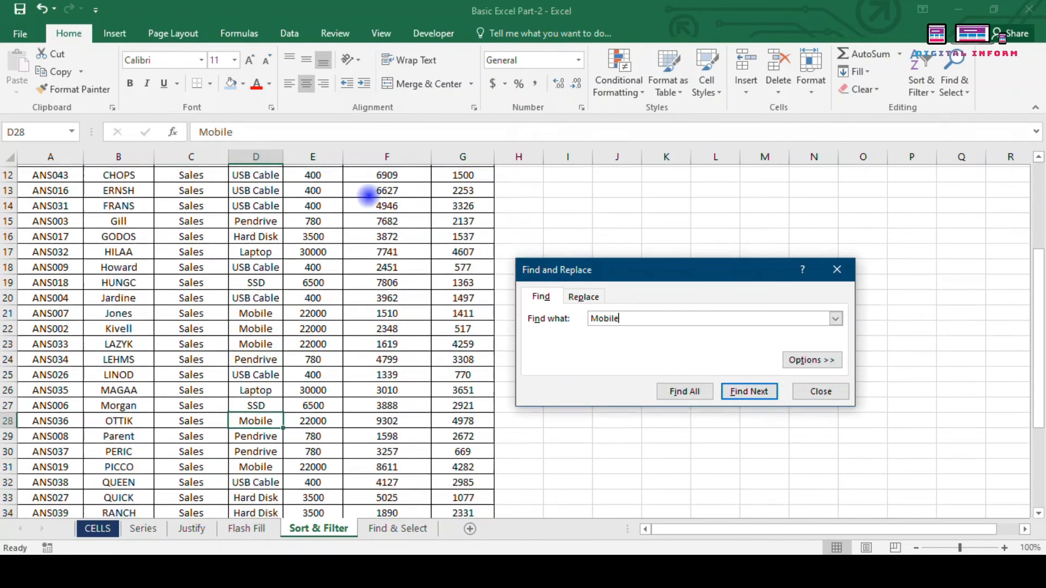
key("Return")
key("Return")
key("Return")
key("Return")
key("Return")
key("Return")
key("Return")
key("Return")
key("Return")
key("Return")
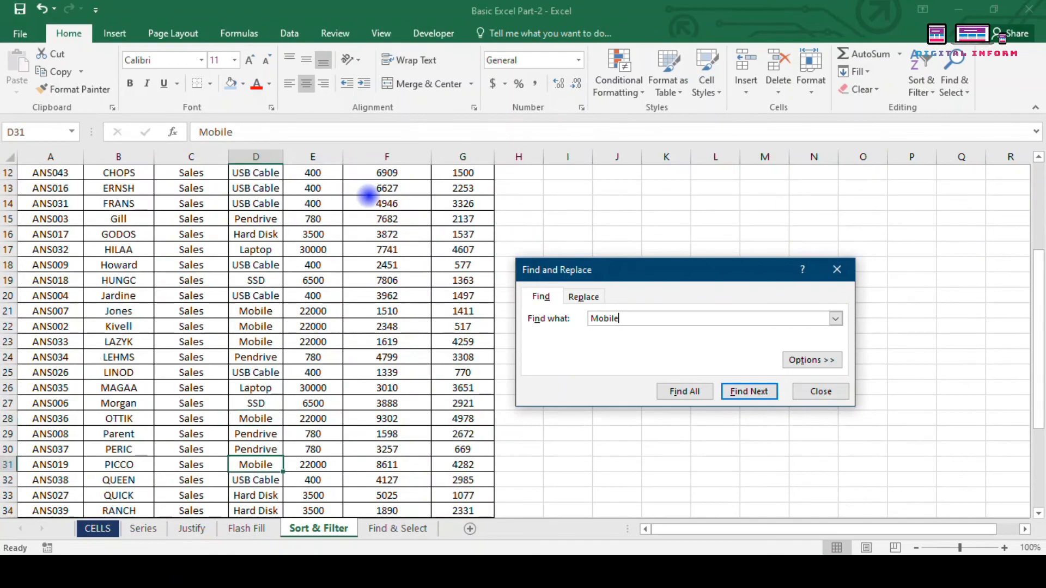
key("Return")
key("Return")
key("Return")
key("Return")
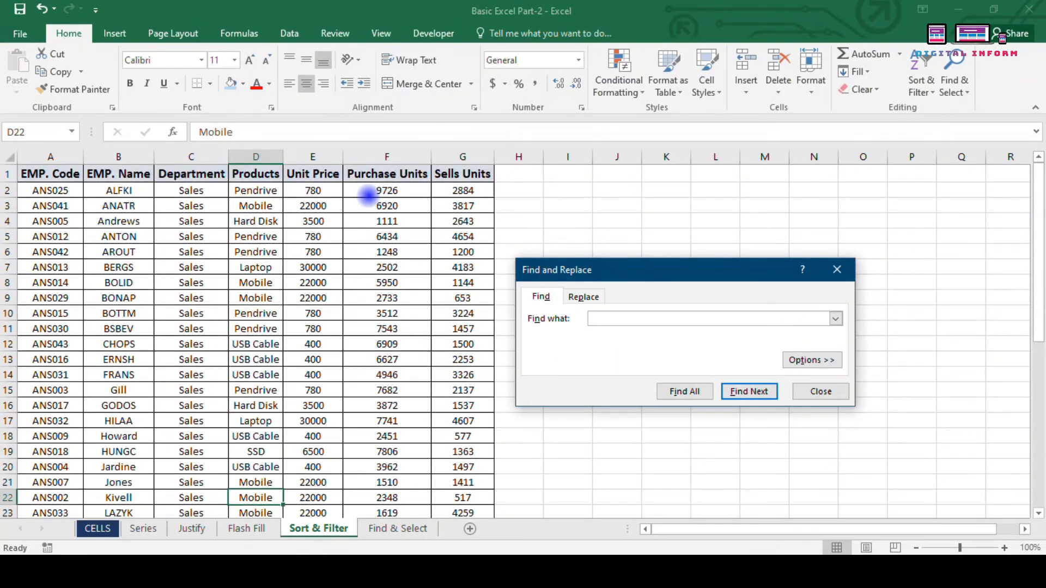
left_click(845, 272)
left_click(565, 281)
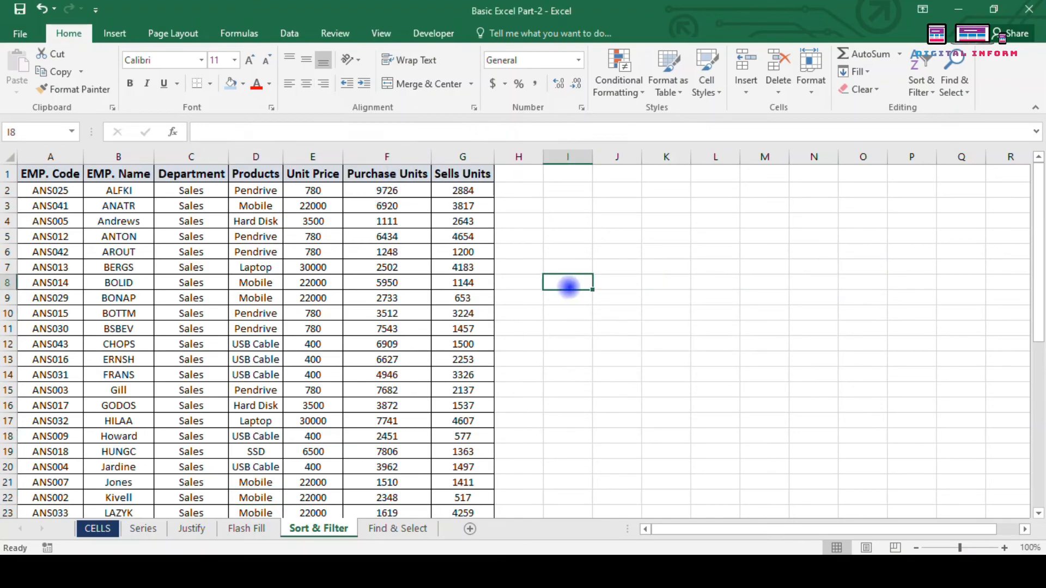
left_click(464, 313)
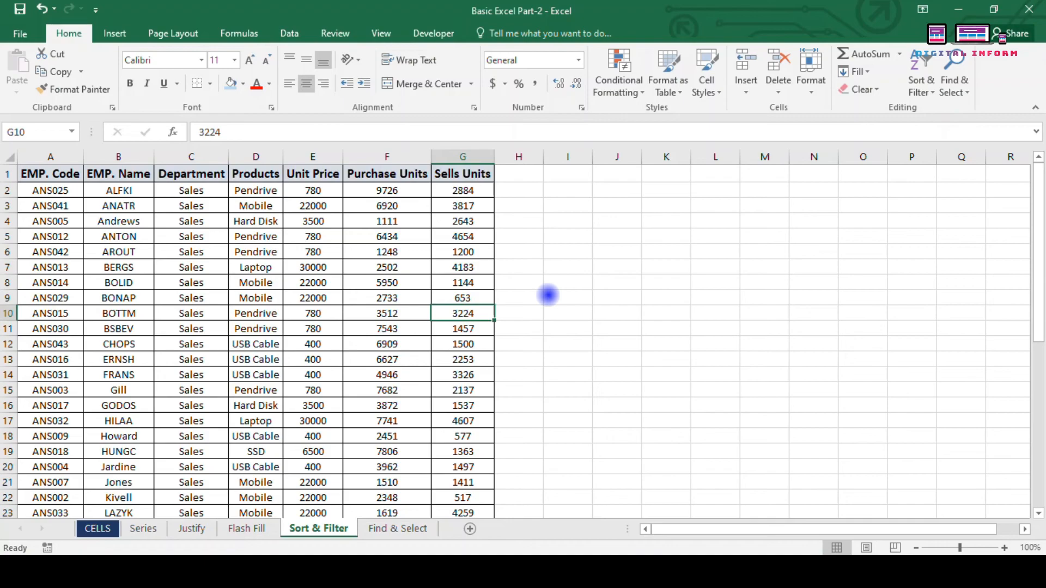
Step: List every cell containing Mobile using Find All in Find and Replace
key("ctrl+h")
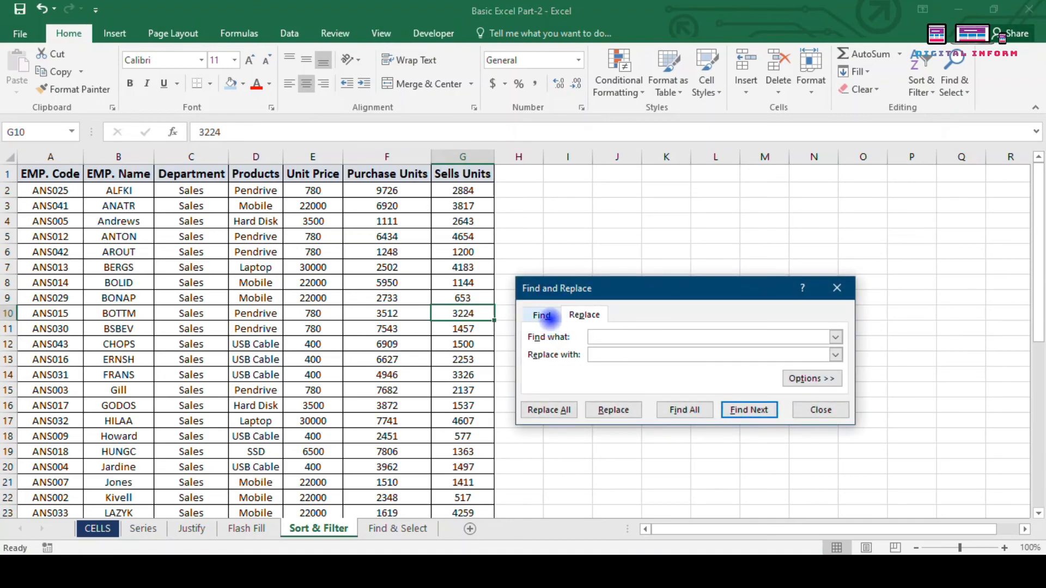
left_click(603, 336)
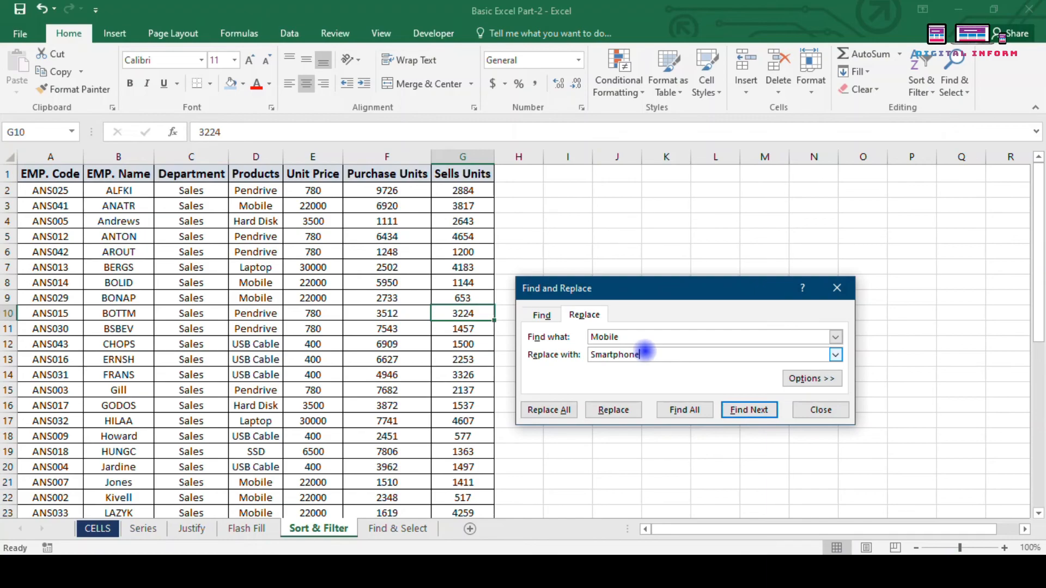
left_click(680, 409)
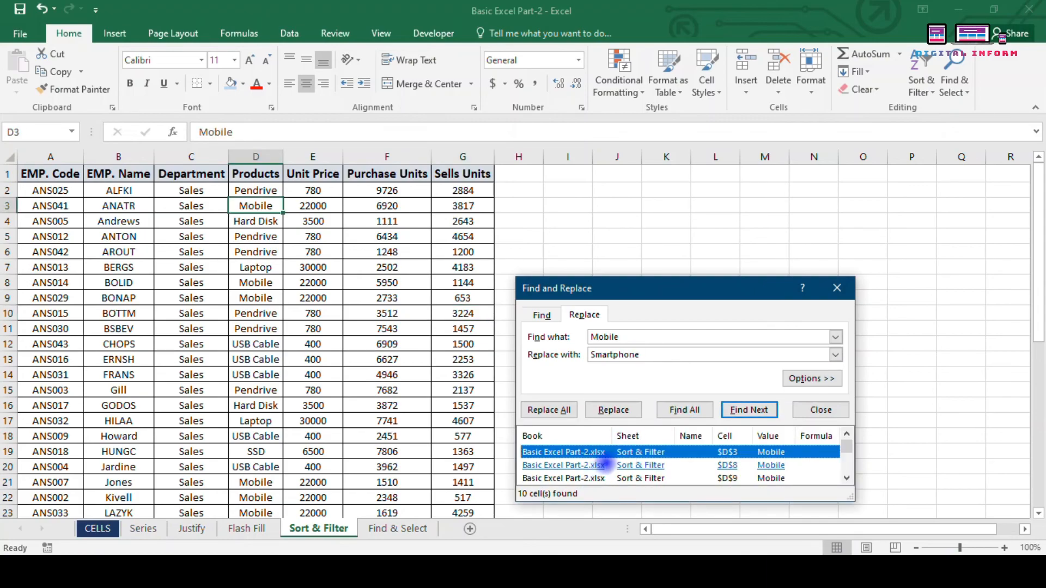
scroll(622, 477, "down", 1)
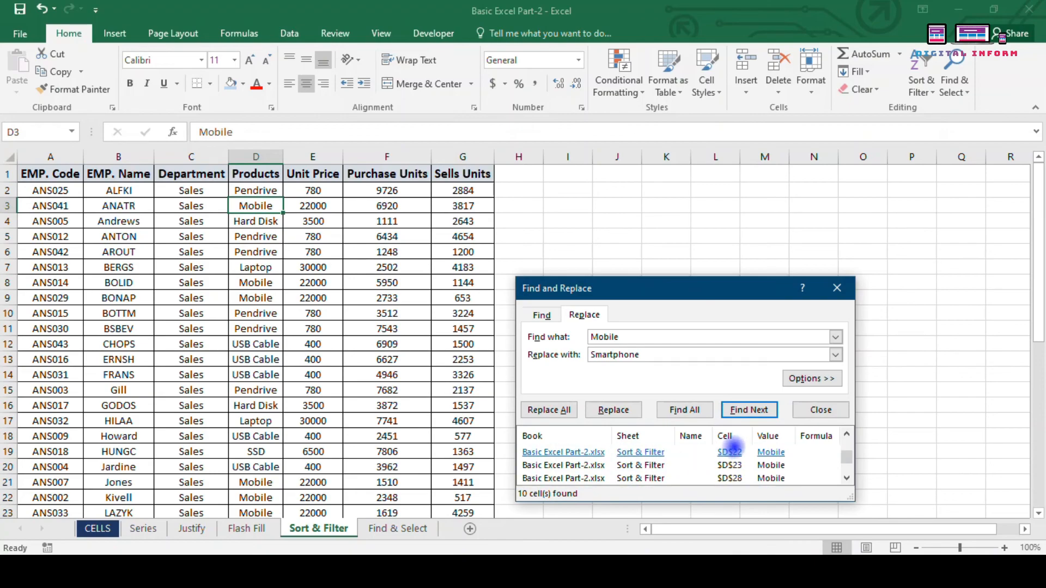
scroll(730, 465, "down", 1)
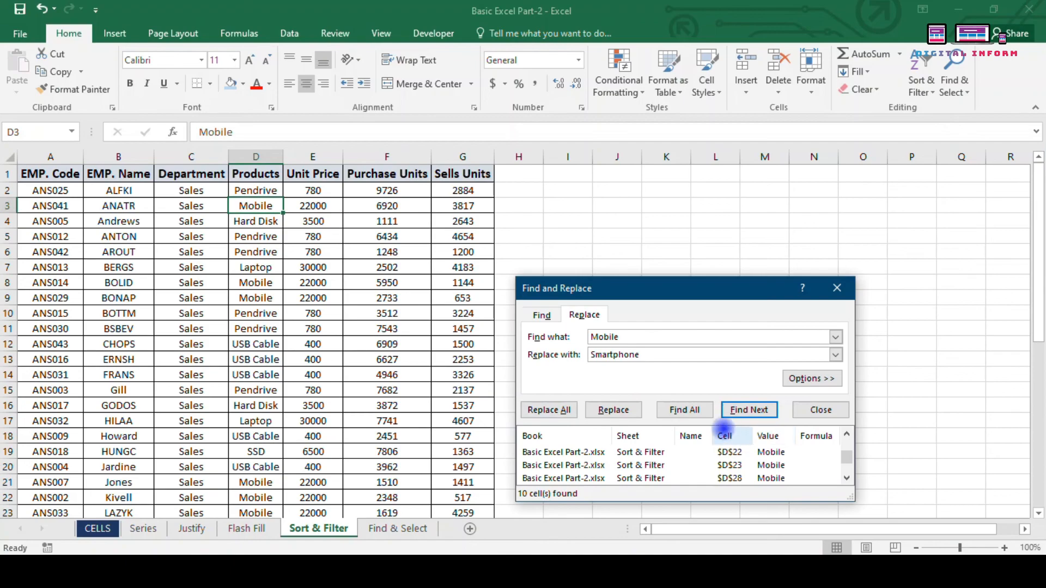
left_click(686, 411)
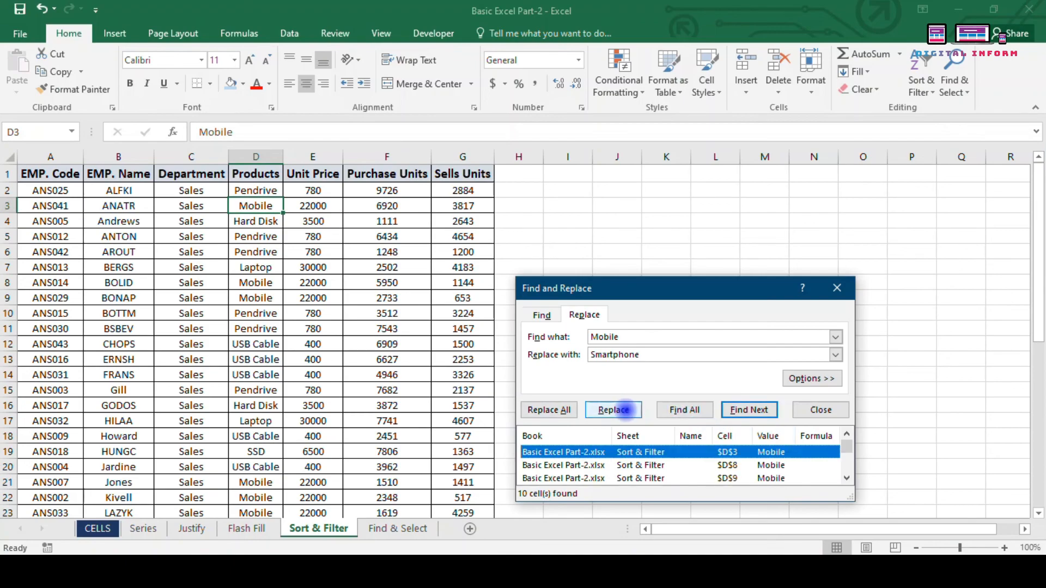
Step: Replace all Mobile entries with Smartphone and confirm the 10 replacements
left_click(540, 409)
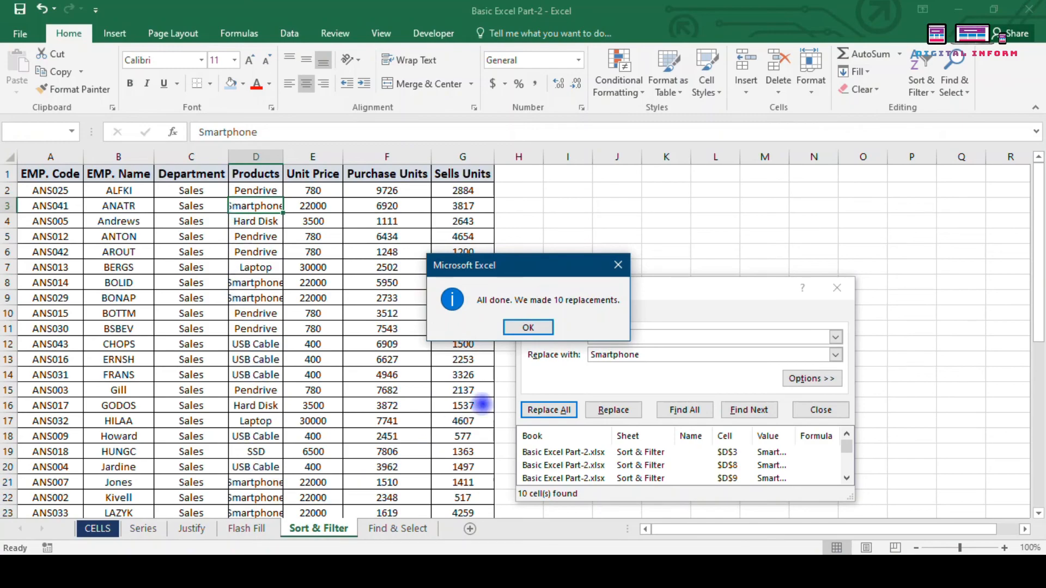
left_click(527, 327)
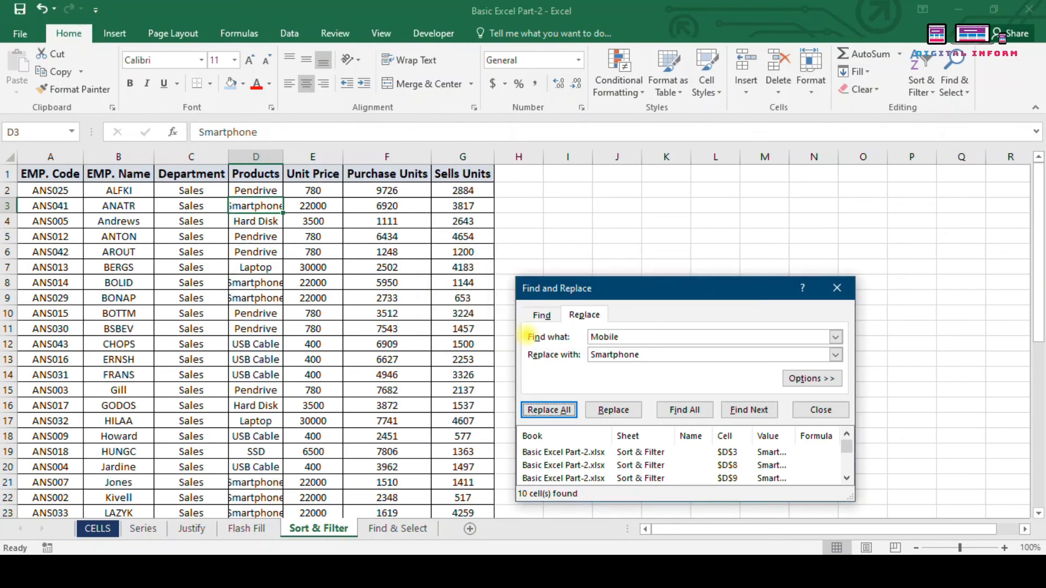
left_click(838, 289)
left_click(953, 79)
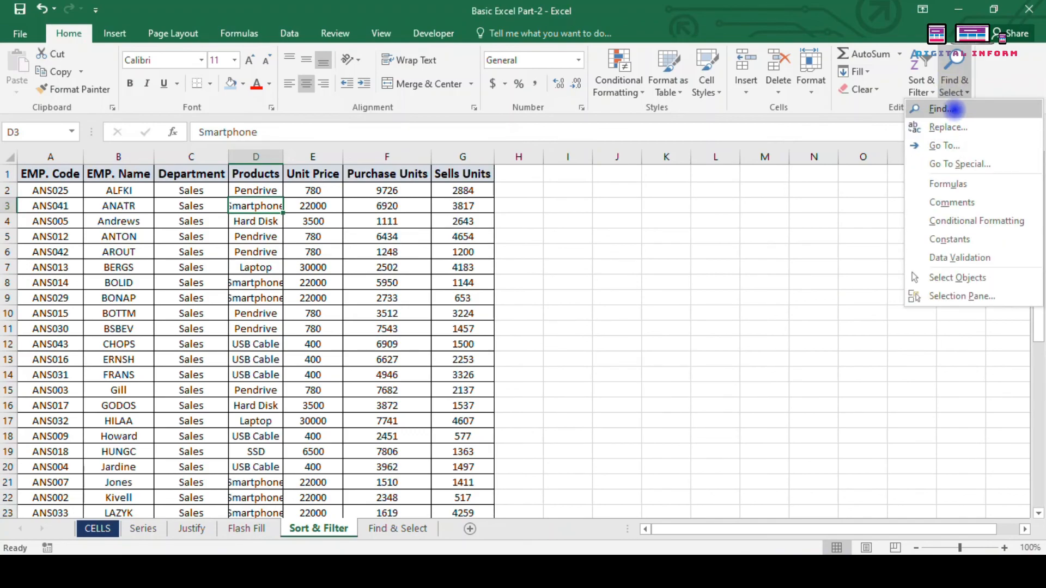
left_click(955, 109)
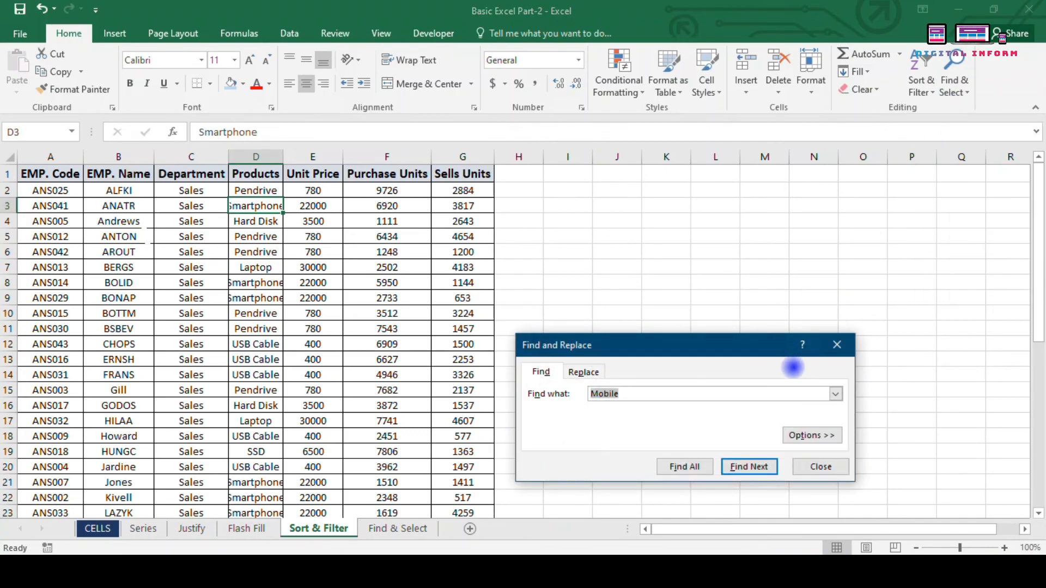
left_click(835, 343)
left_click(955, 81)
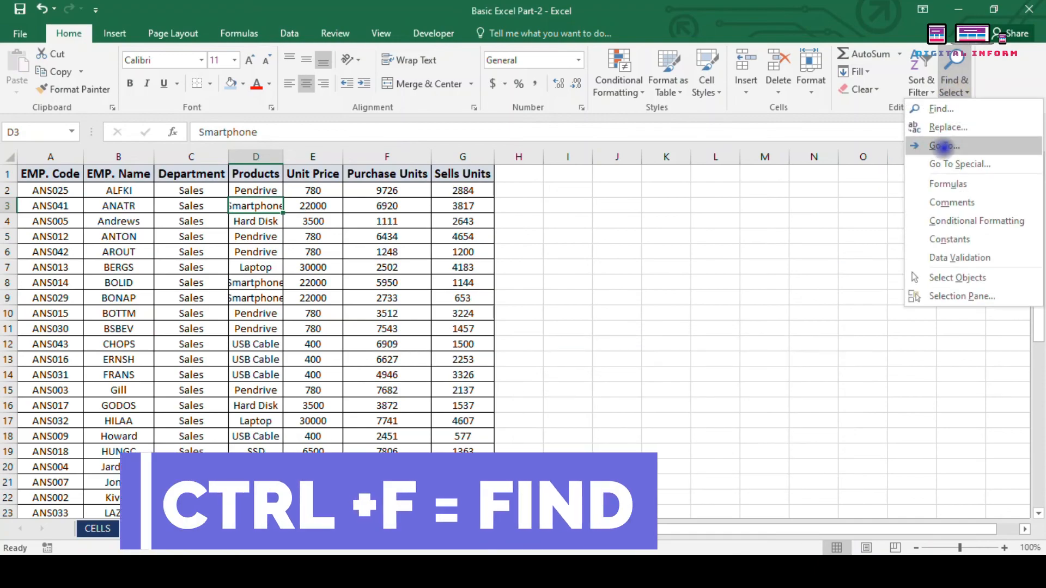
left_click(926, 125)
left_click(837, 363)
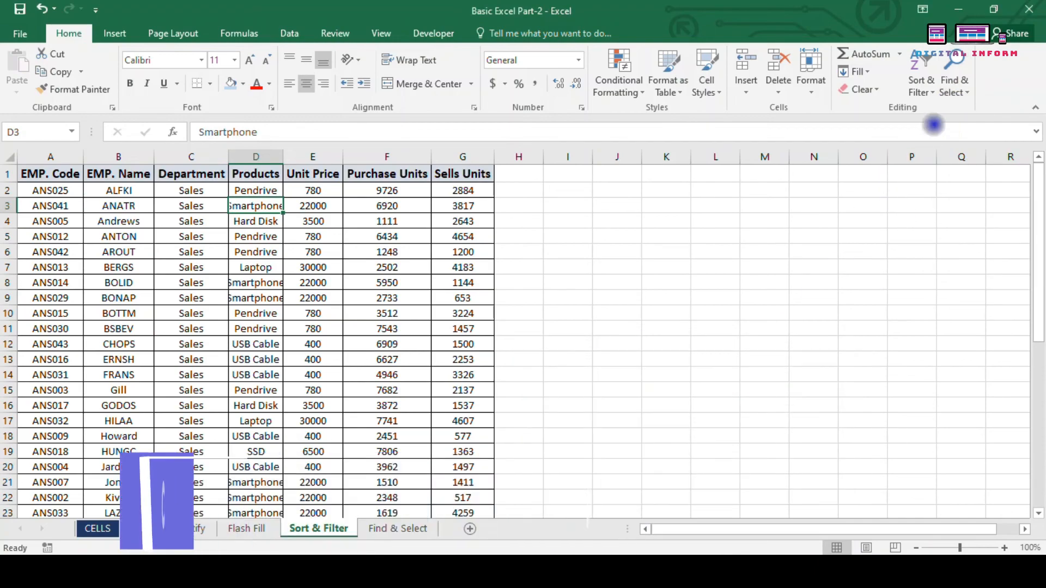
left_click(954, 82)
left_click(970, 142)
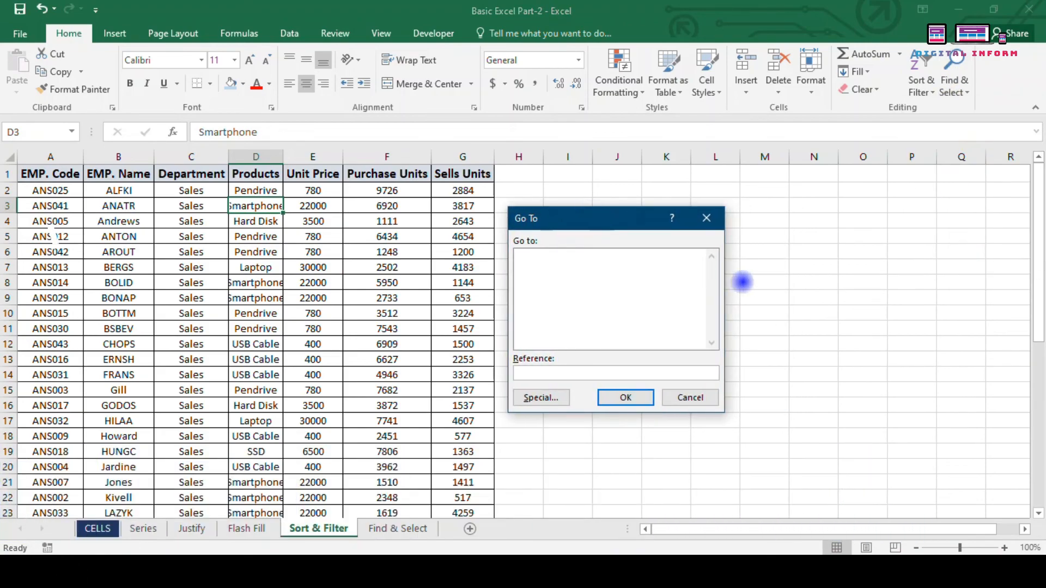
left_click(722, 218)
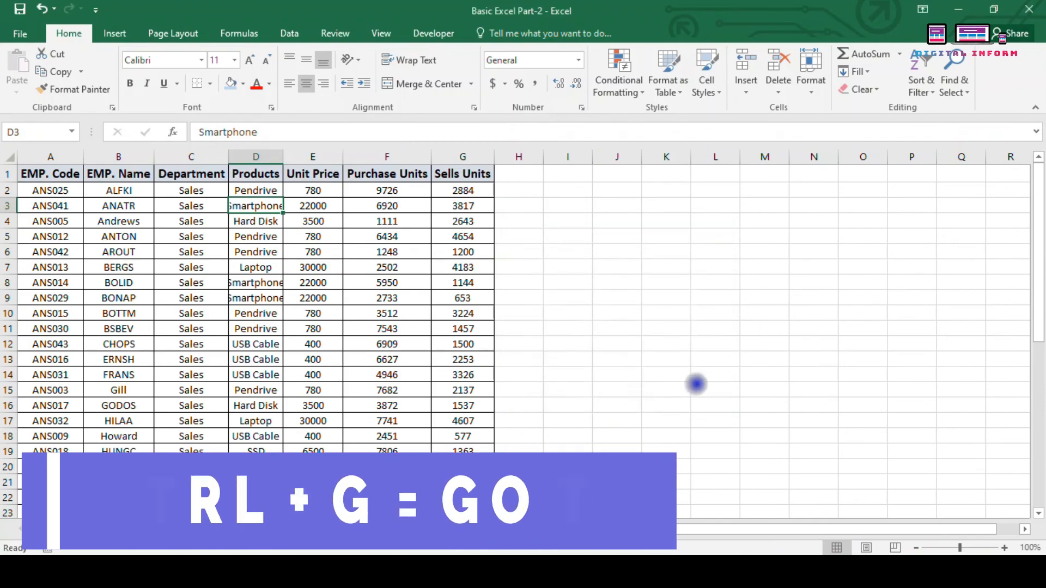
left_click(259, 283)
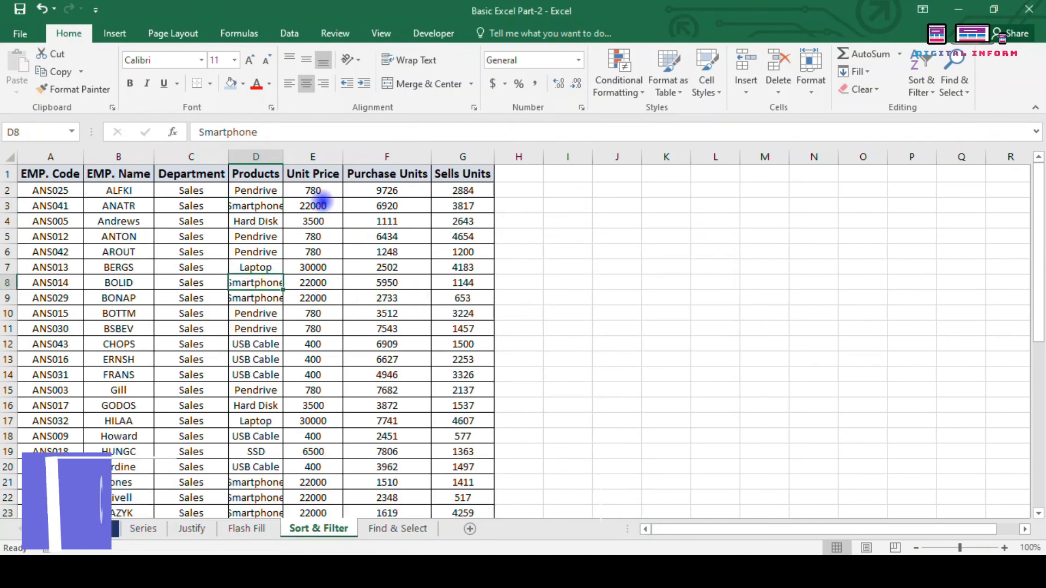
left_click(404, 254)
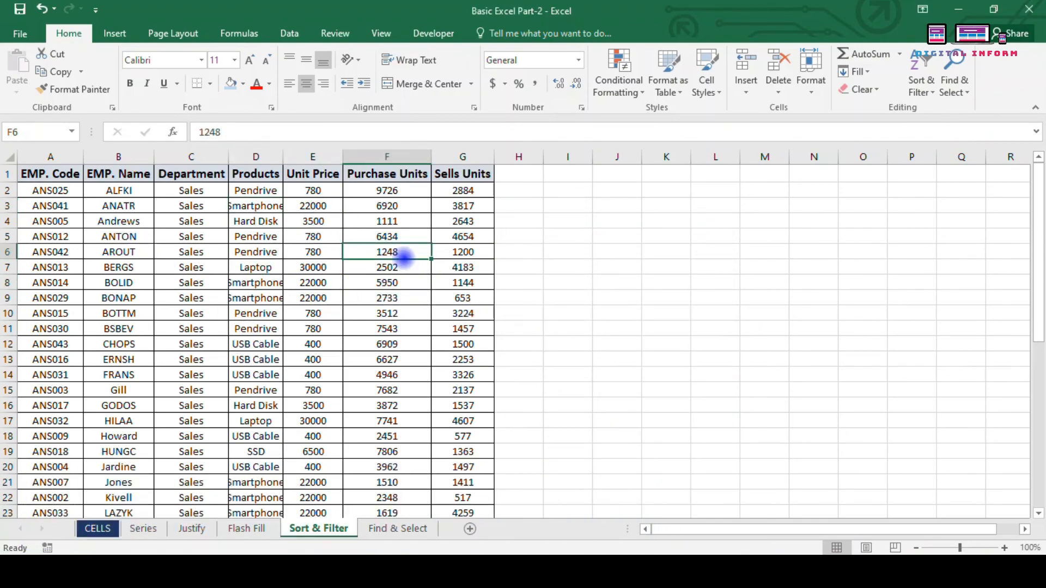
Step: Clear cells C7, C13, D13, F6 and F14 to leave blanks in the table
key("Delete")
left_click(566, 295)
left_click_drag(118, 191, 450, 484)
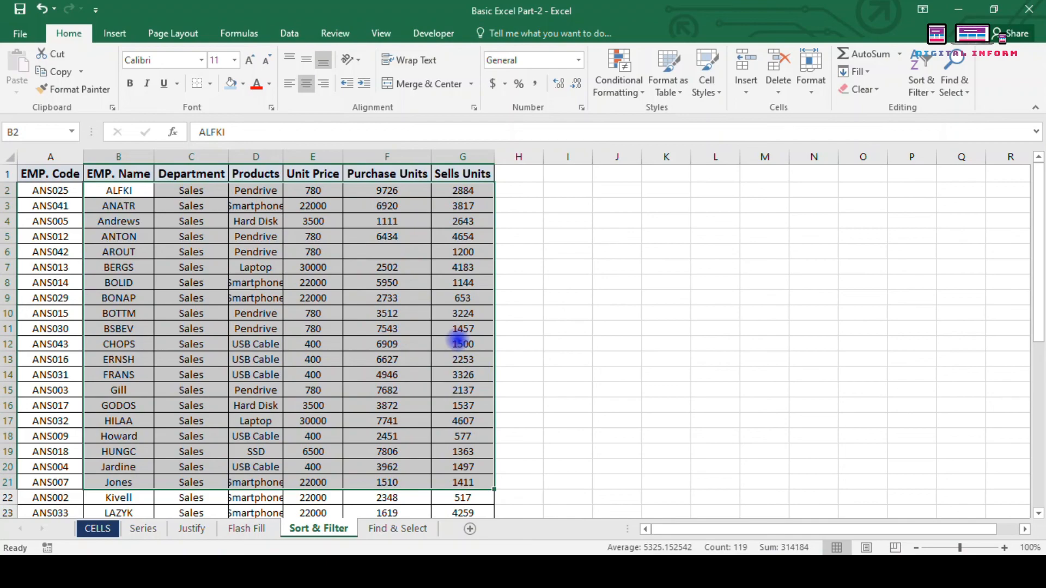
left_click(414, 376)
key("Delete")
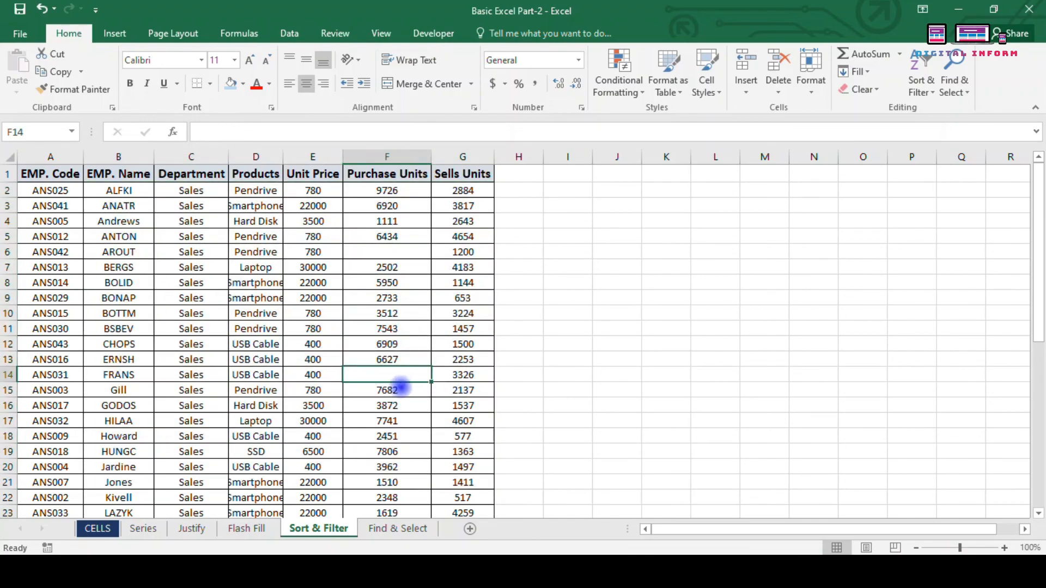
left_click(273, 360)
key("Delete")
left_click(180, 360)
key("Delete")
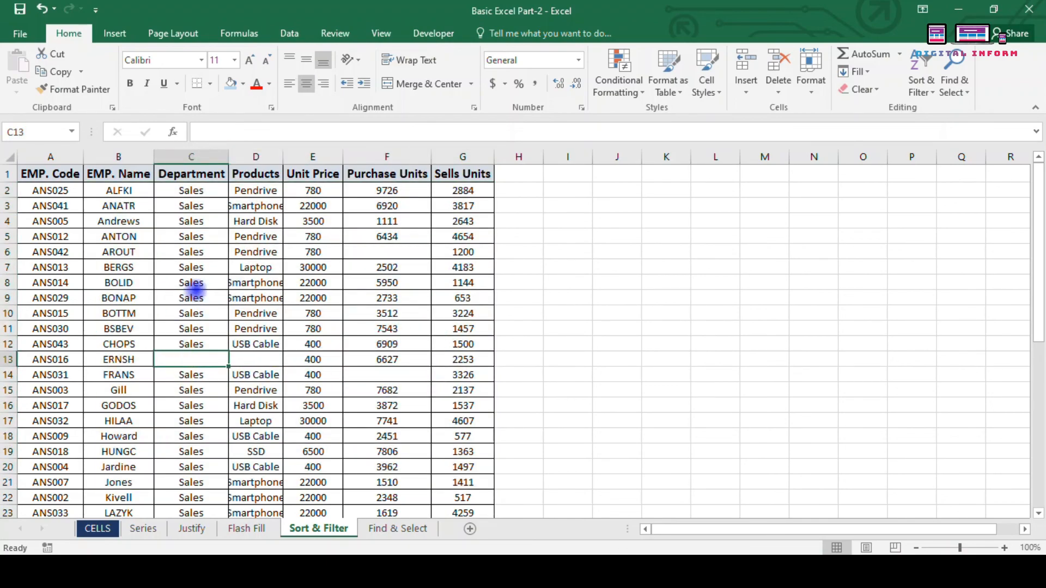
left_click(191, 268)
key("Delete")
left_click(242, 406)
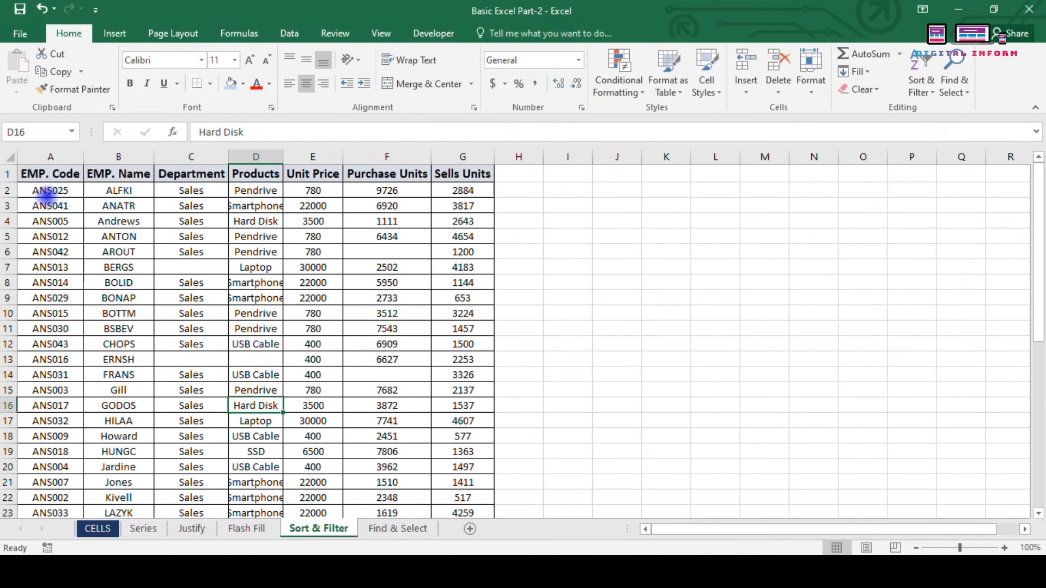
Step: Select A2:G21, pick Blanks via Go To Special, and fill them all with NA
left_click_drag(48, 190, 450, 483)
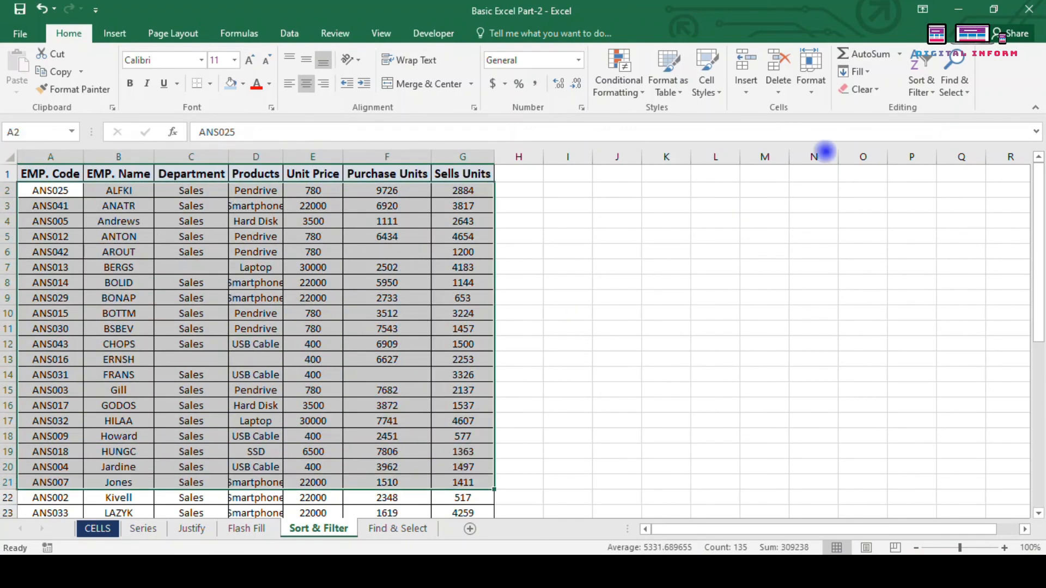
left_click(954, 86)
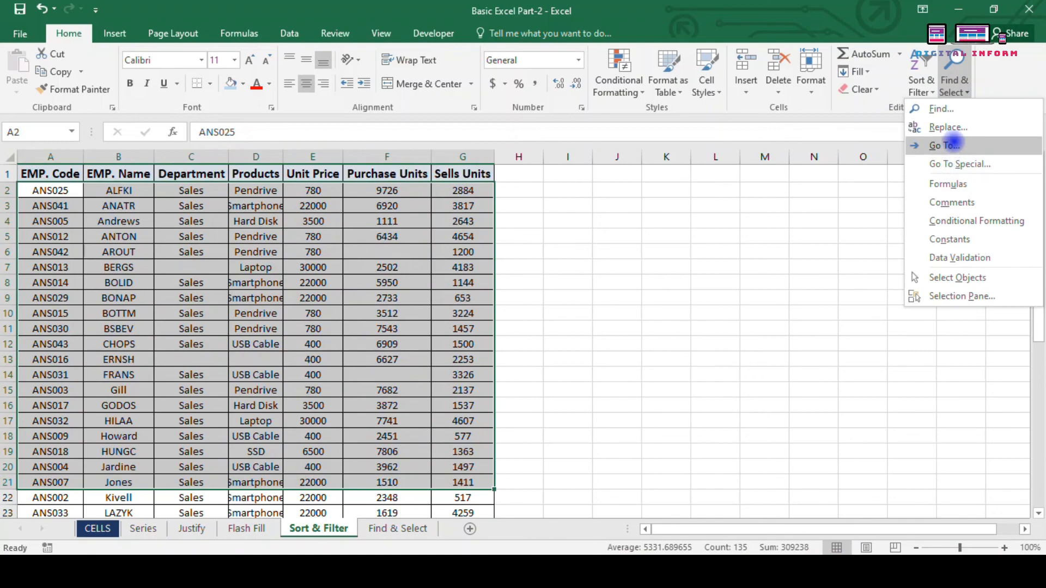
left_click(948, 145)
left_click(549, 402)
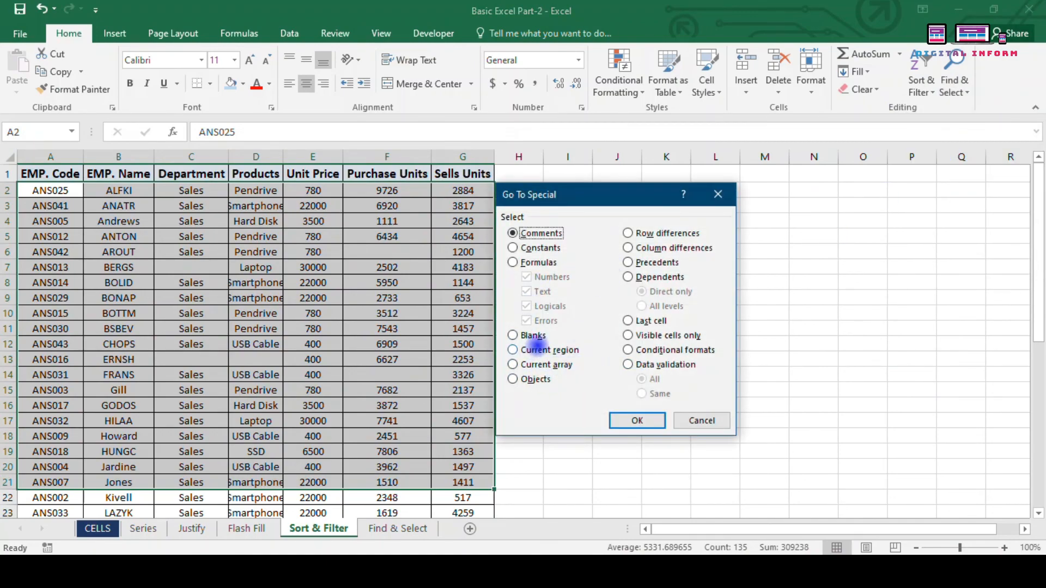
left_click(512, 335)
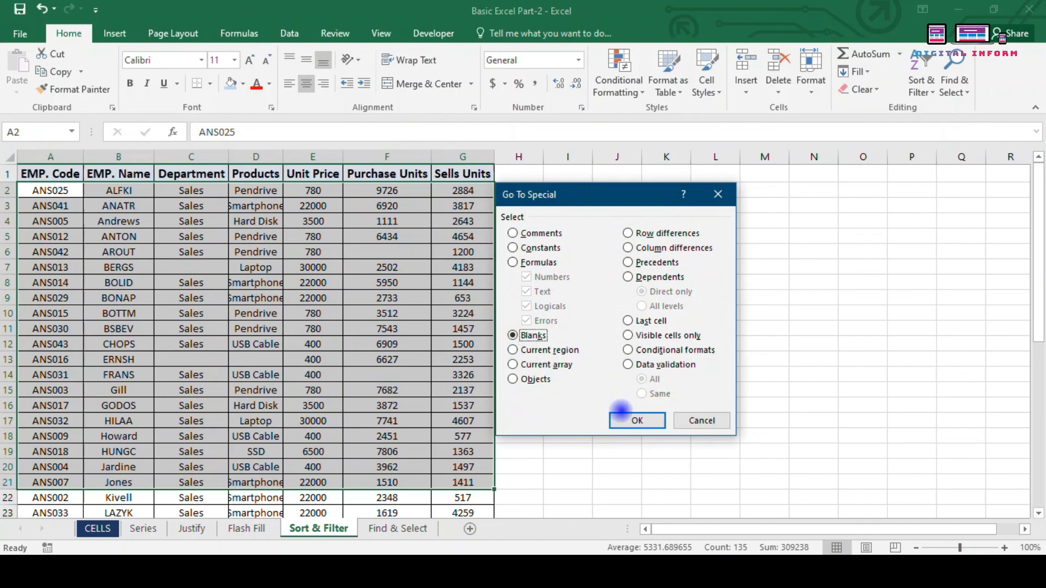
left_click(638, 420)
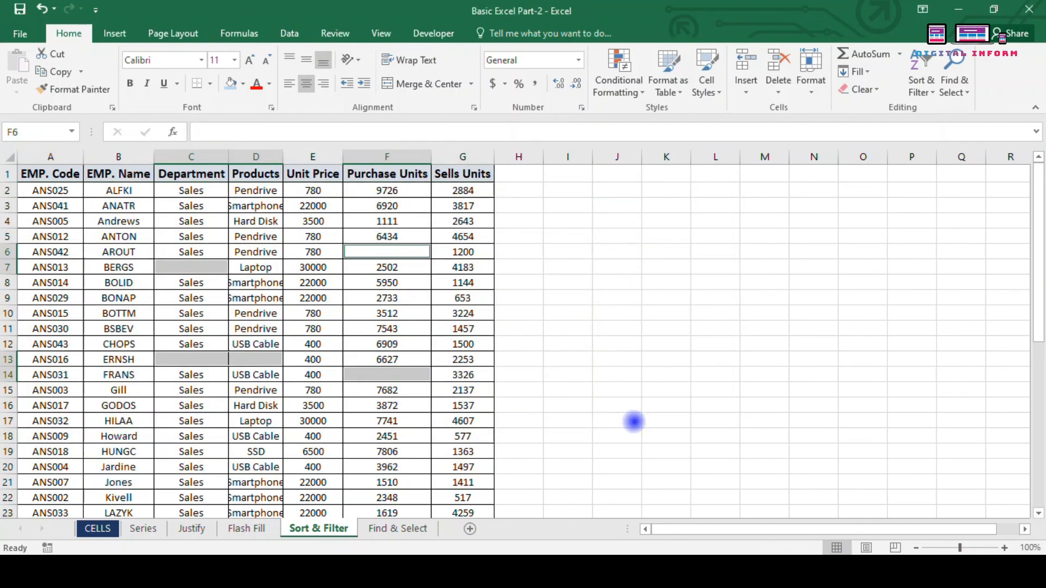
type("NA")
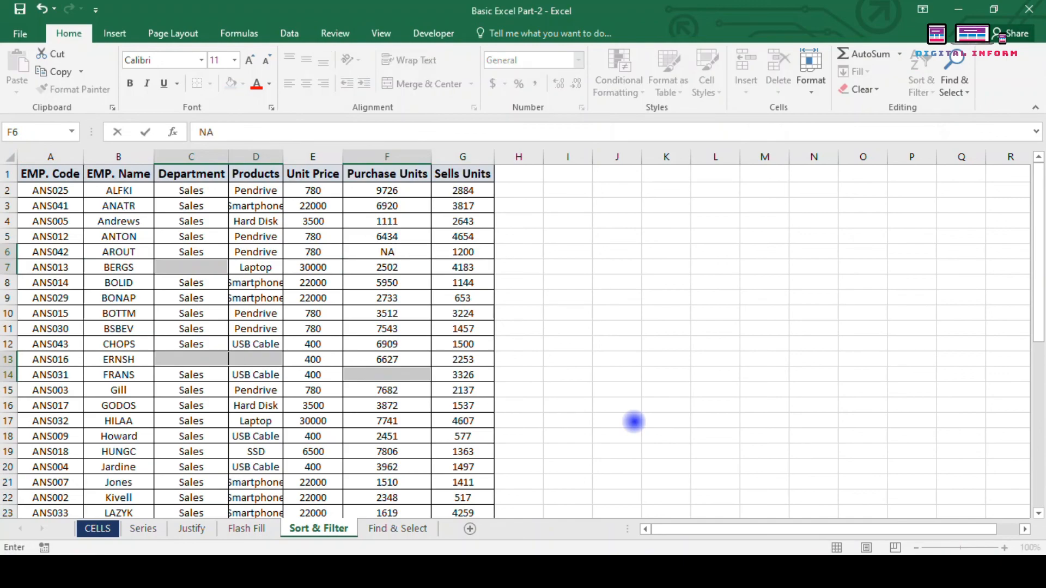
key("ctrl+Return")
key("Tab")
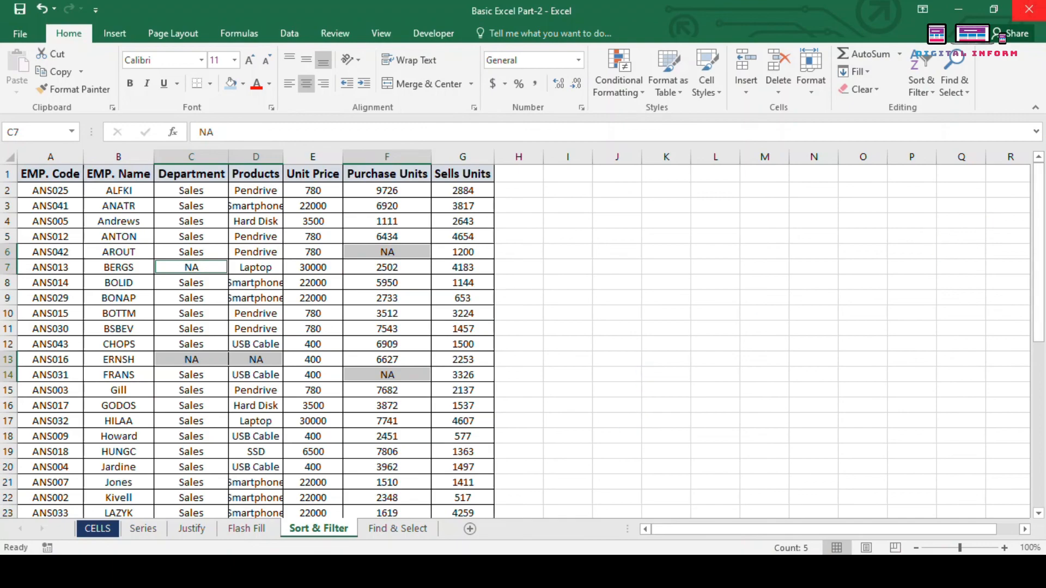
Step: Reopen the Go To dialog from Find & Select, then close it unchanged
left_click(960, 97)
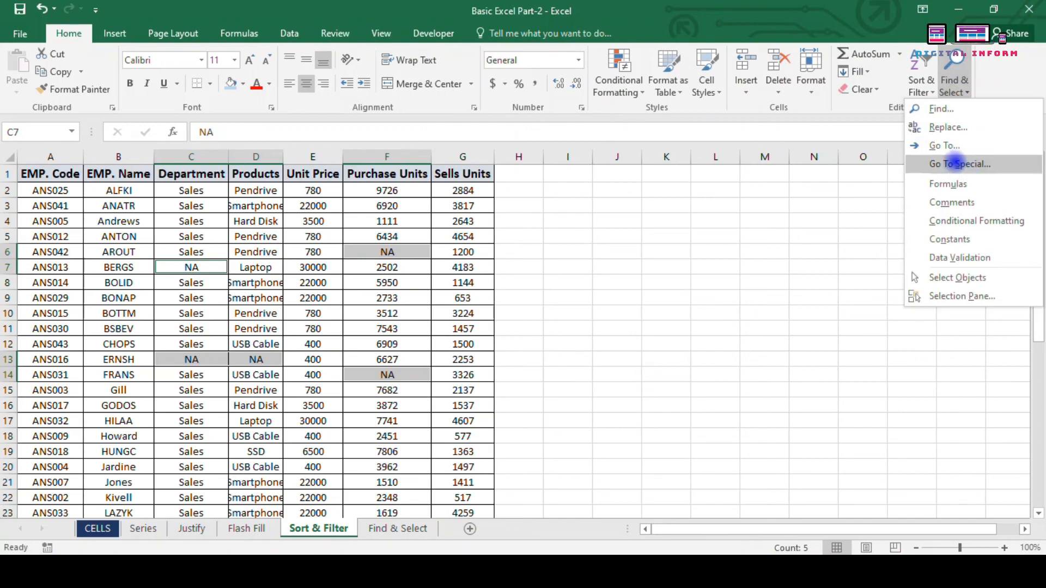
left_click(949, 146)
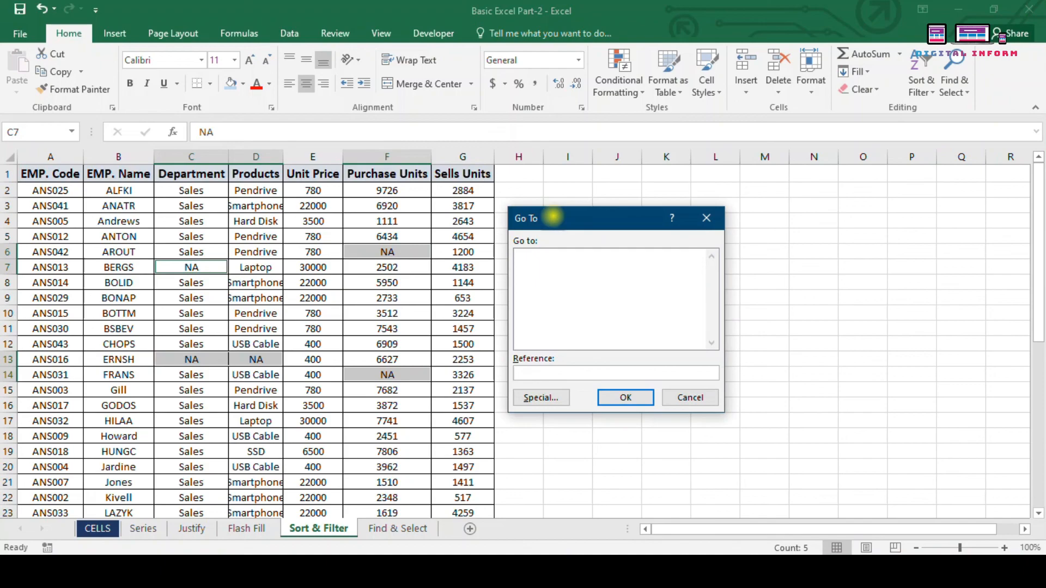
left_click_drag(552, 217, 573, 219)
left_click(729, 211)
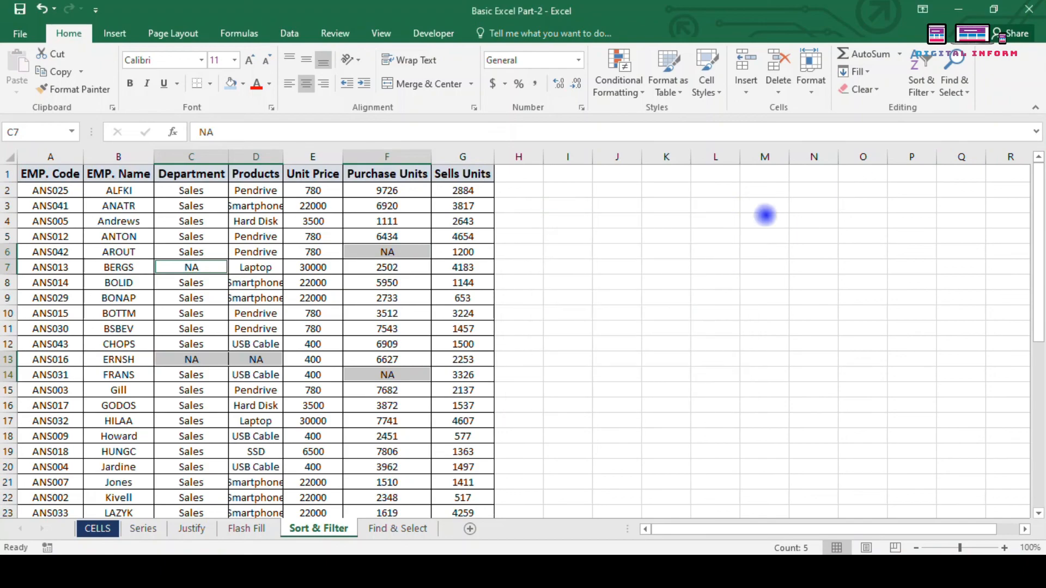
left_click(955, 88)
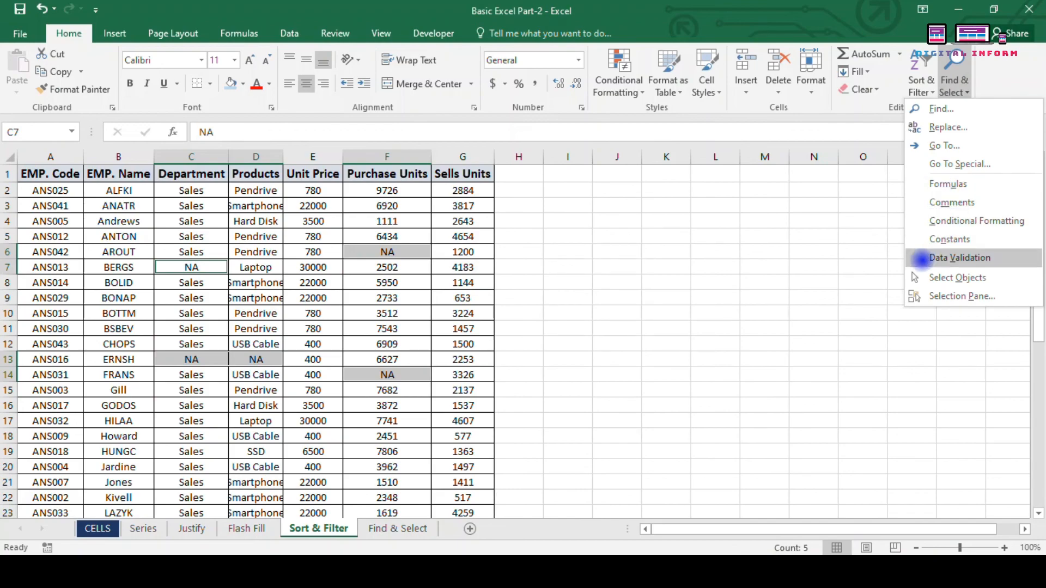
left_click(786, 298)
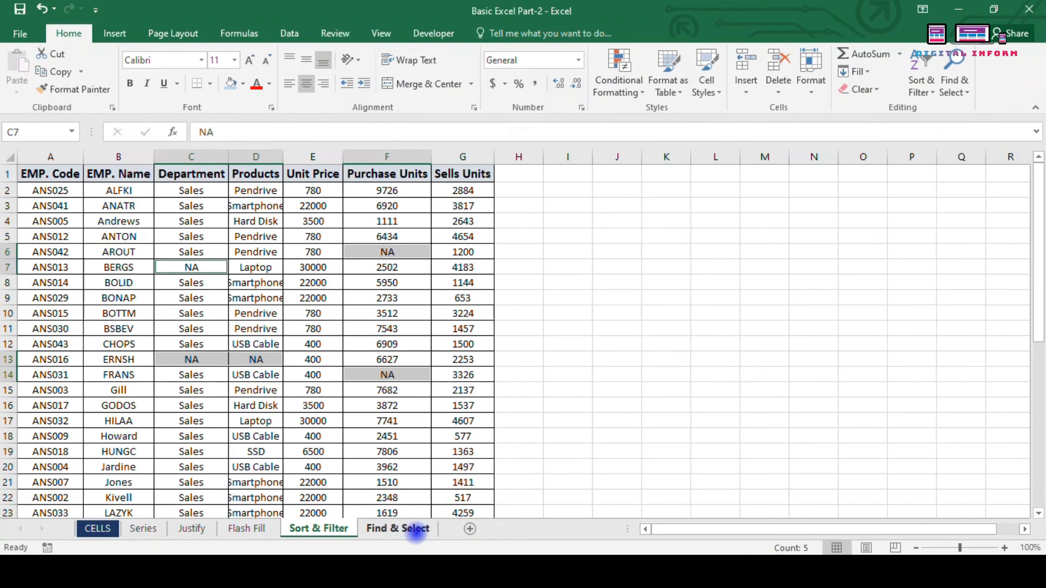
Step: Switch to the Find & Select sheet and select all its formula cells
left_click(401, 529)
left_click(570, 394)
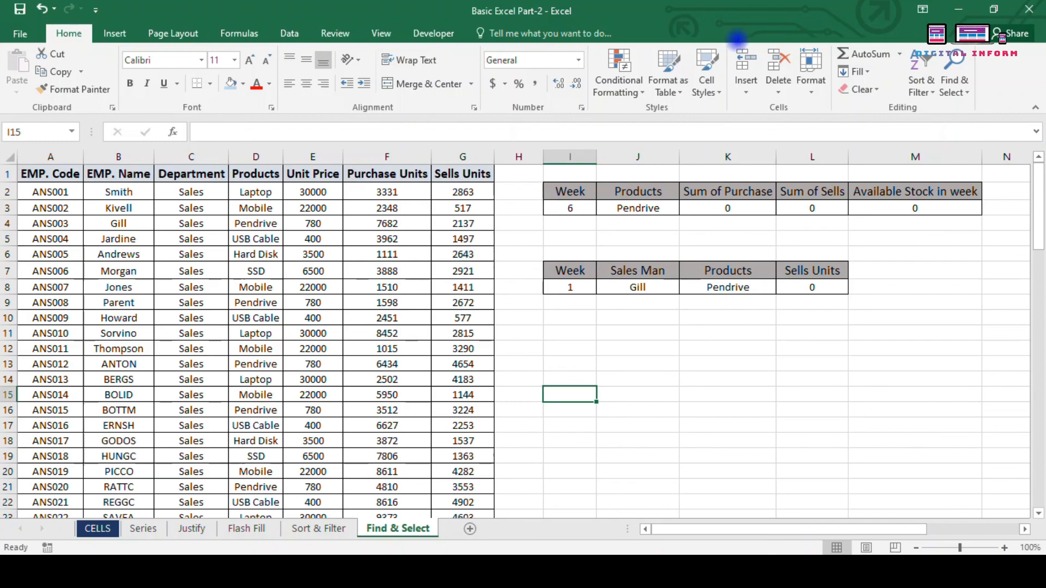
left_click(945, 81)
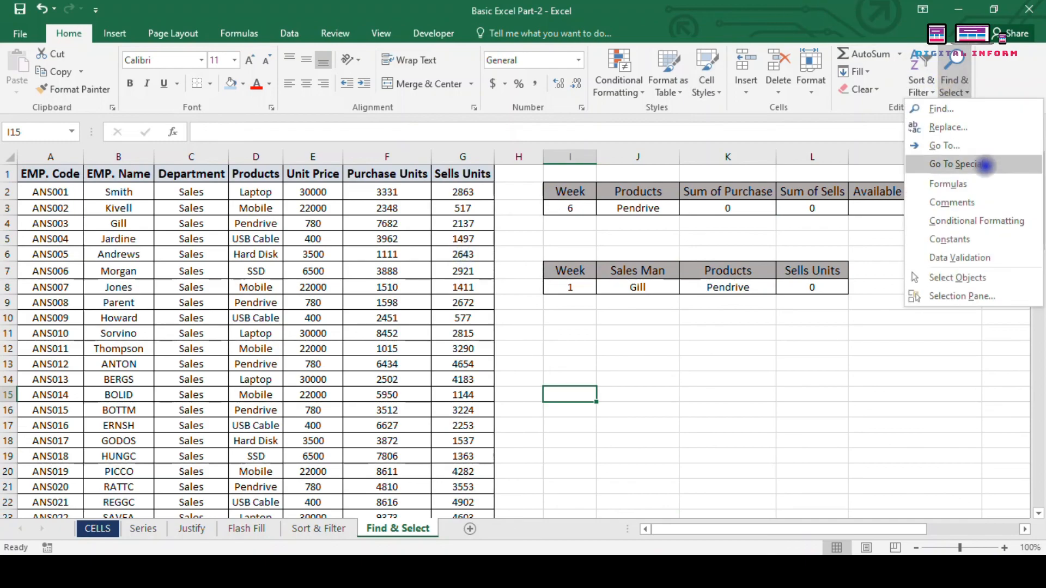
left_click(956, 184)
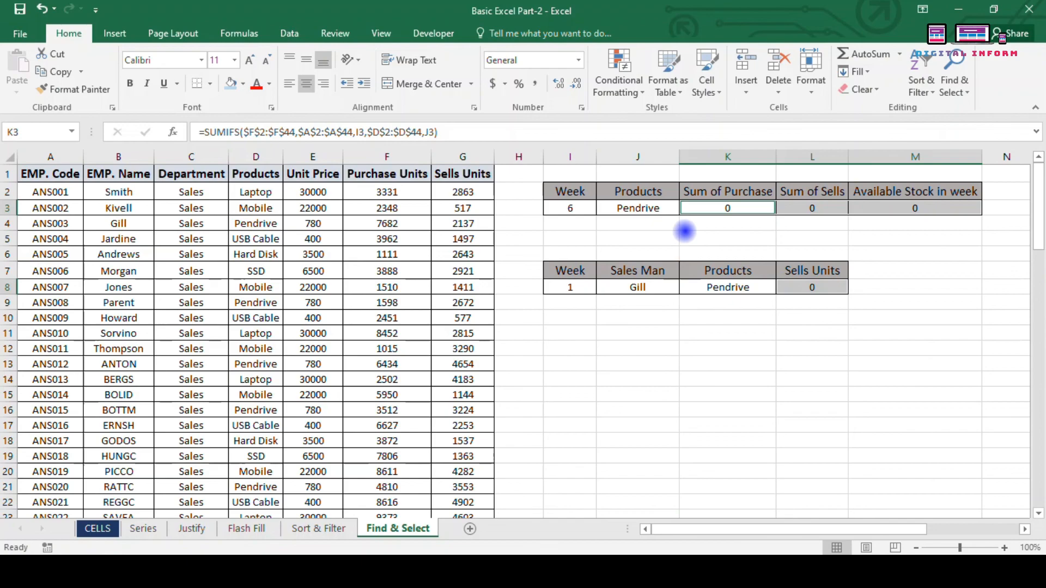
Step: Check for conditionally formatted cells (none found), then select the data-validated cells
left_click(955, 87)
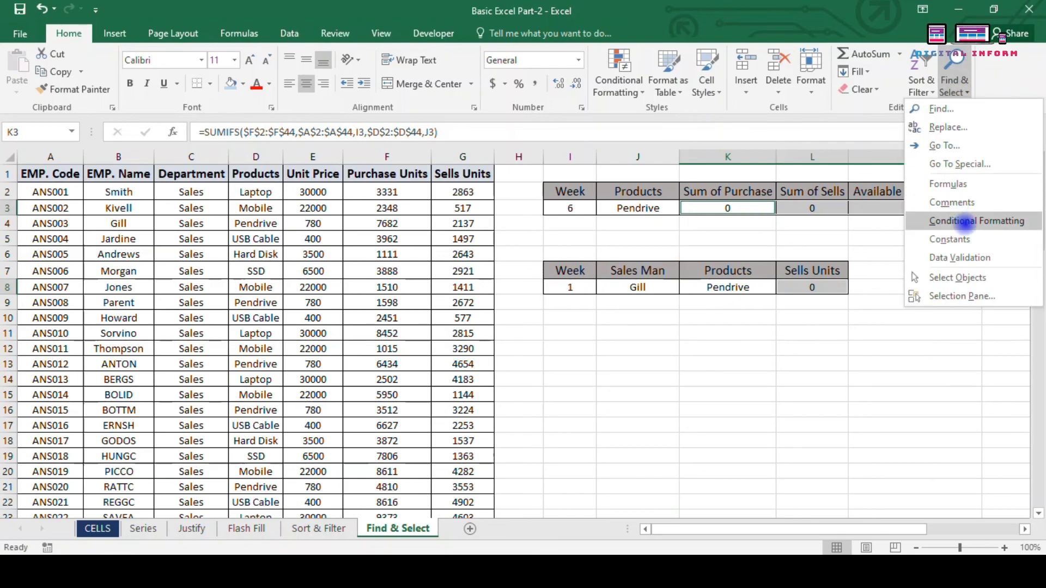
left_click(965, 220)
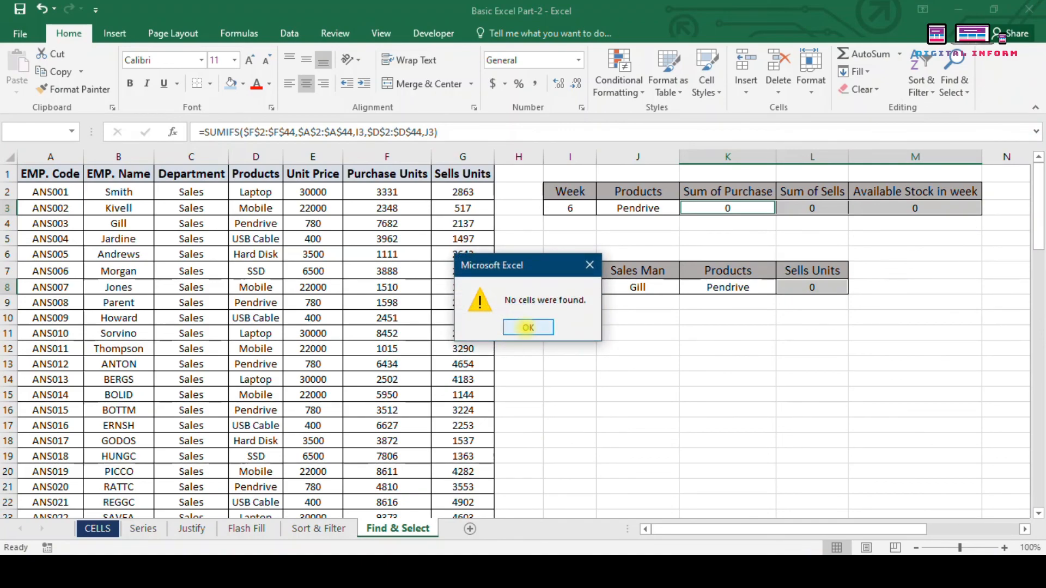
left_click(528, 327)
left_click(954, 82)
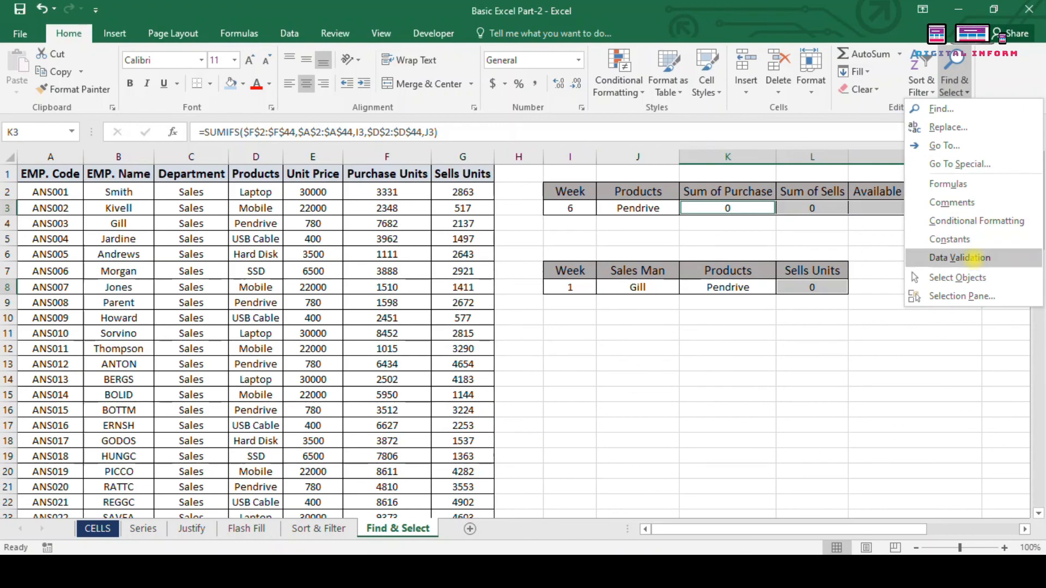
left_click(973, 257)
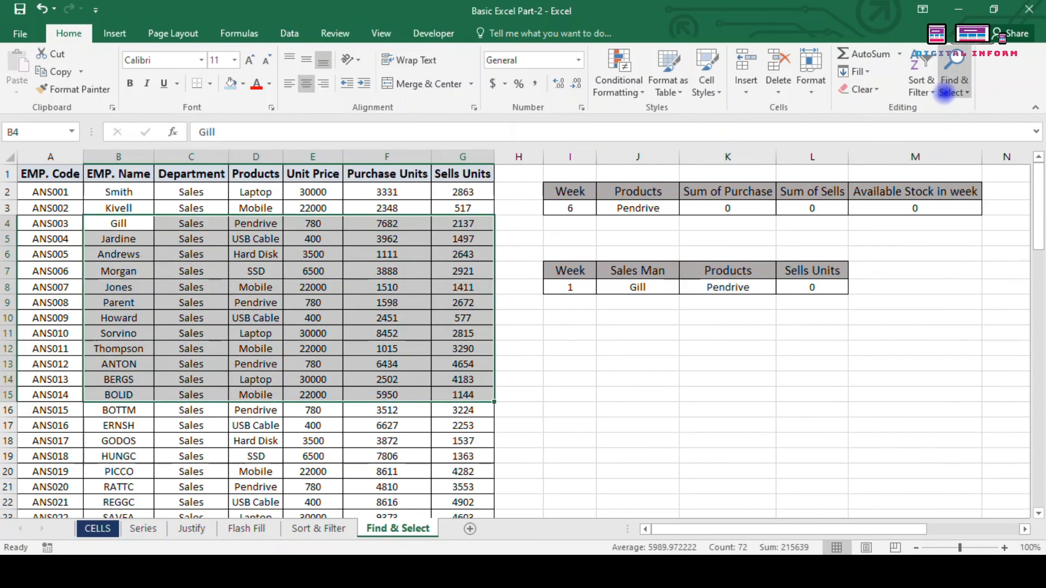
left_click(953, 86)
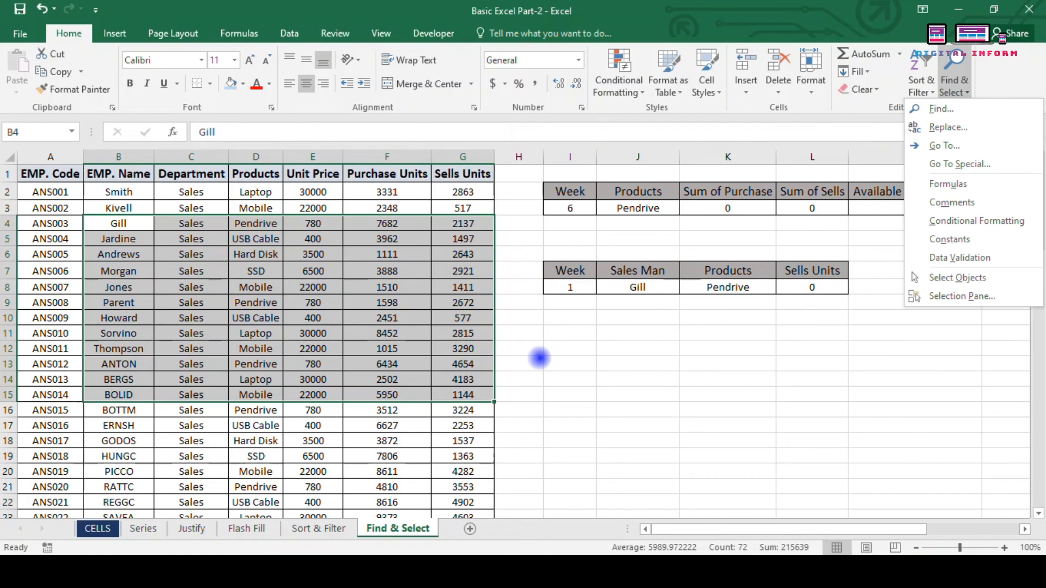
left_click(541, 350)
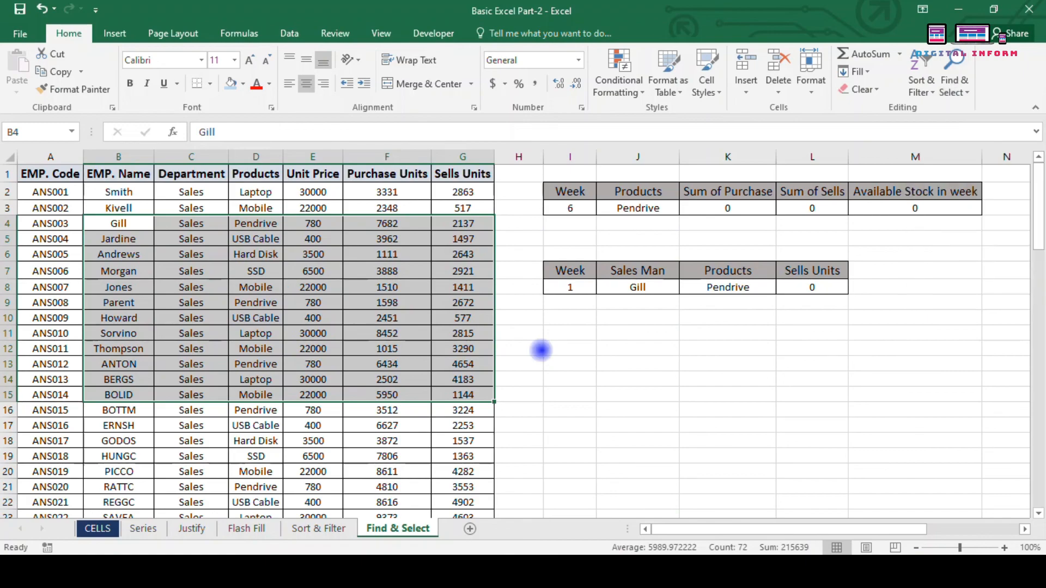